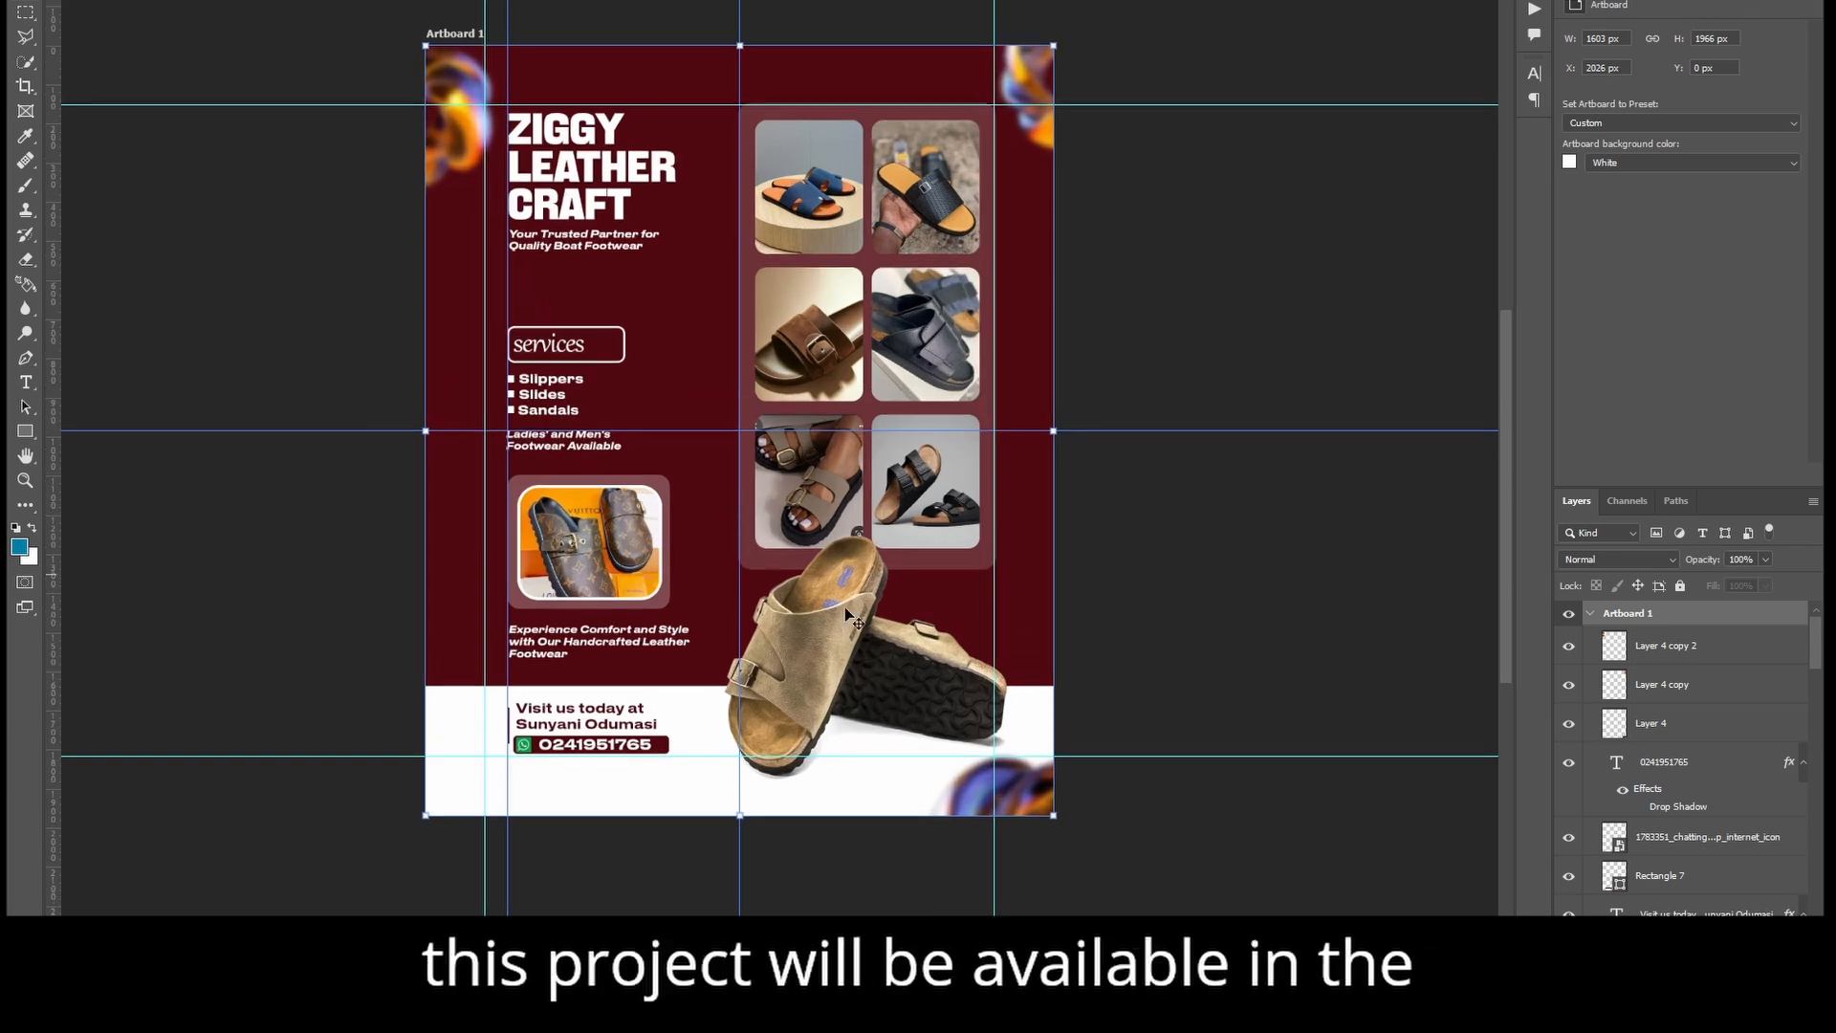
{"action": "scroll", "coordinate": [860, 703], "scroll_direction": "up", "scroll_amount": 1}
{"action": "scroll", "coordinate": [683, 659], "scroll_direction": "down", "scroll_amount": 2}
{"action": "scroll", "coordinate": [698, 608], "scroll_direction": "up", "scroll_amount": 1}
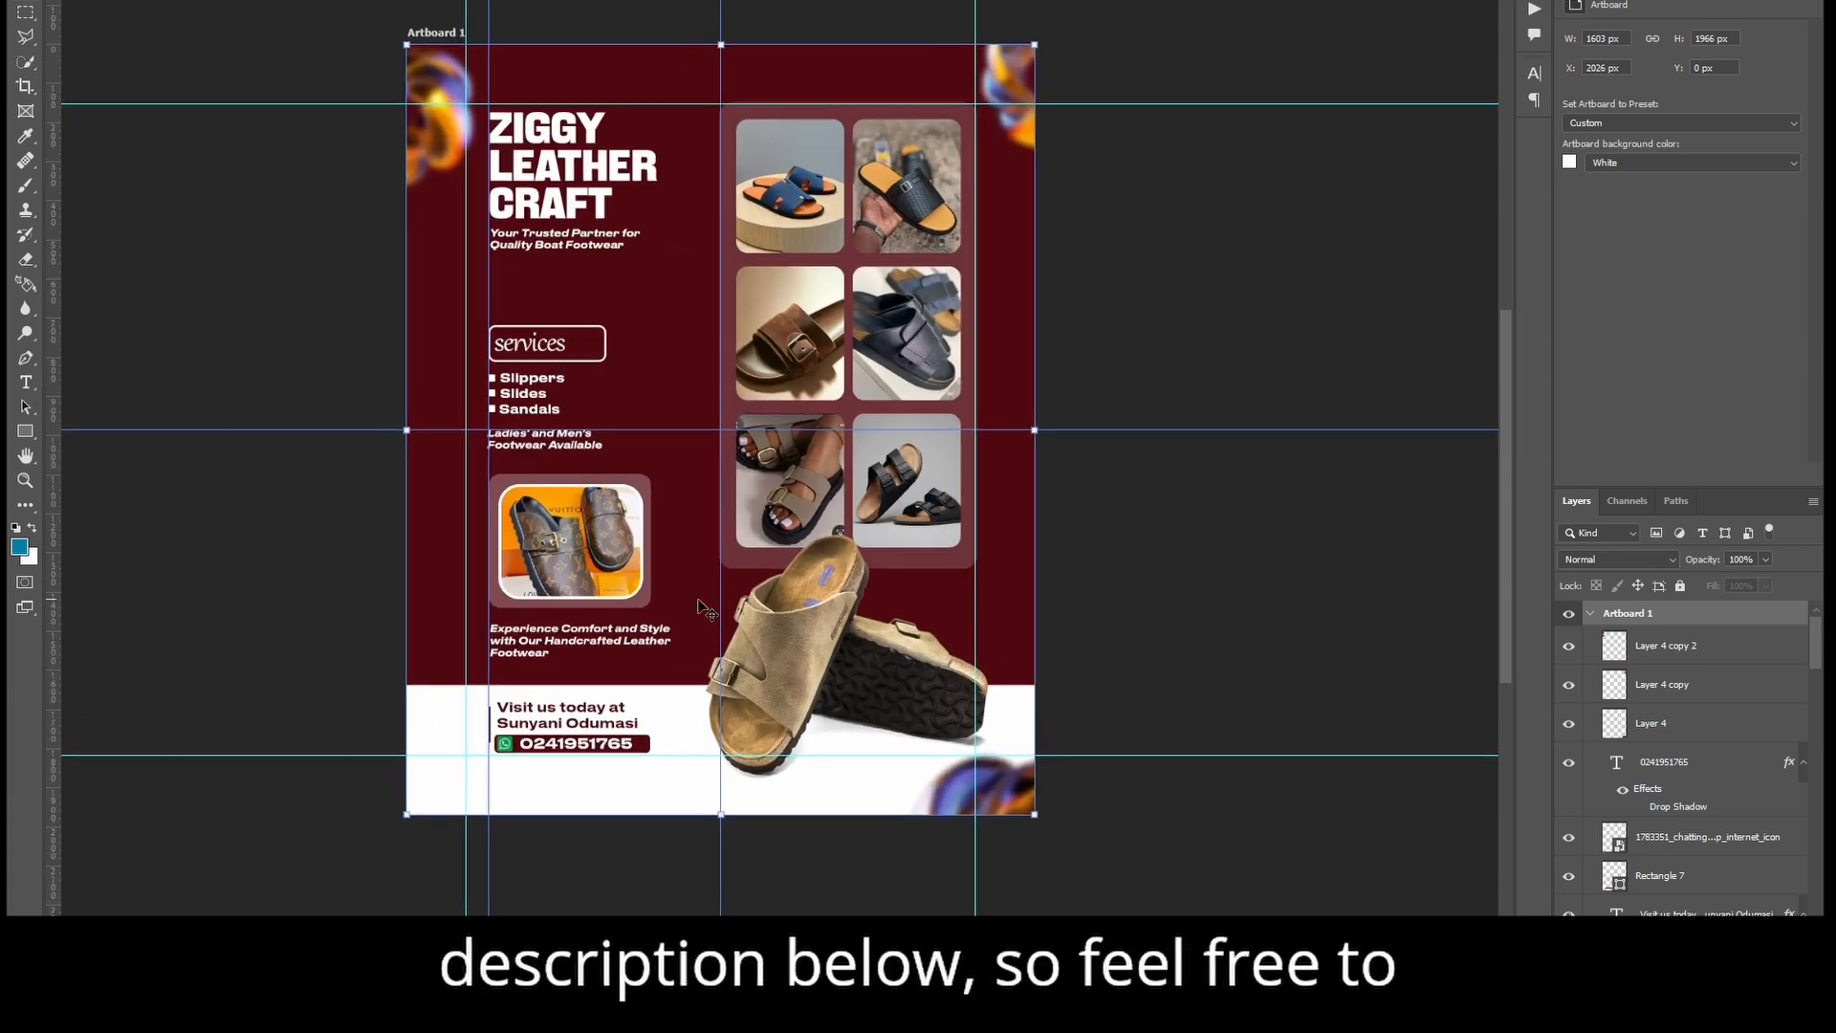
{"action": "scroll", "coordinate": [705, 608], "scroll_direction": "up", "scroll_amount": 1}
{"action": "scroll", "coordinate": [705, 608], "scroll_direction": "down", "scroll_amount": 1}
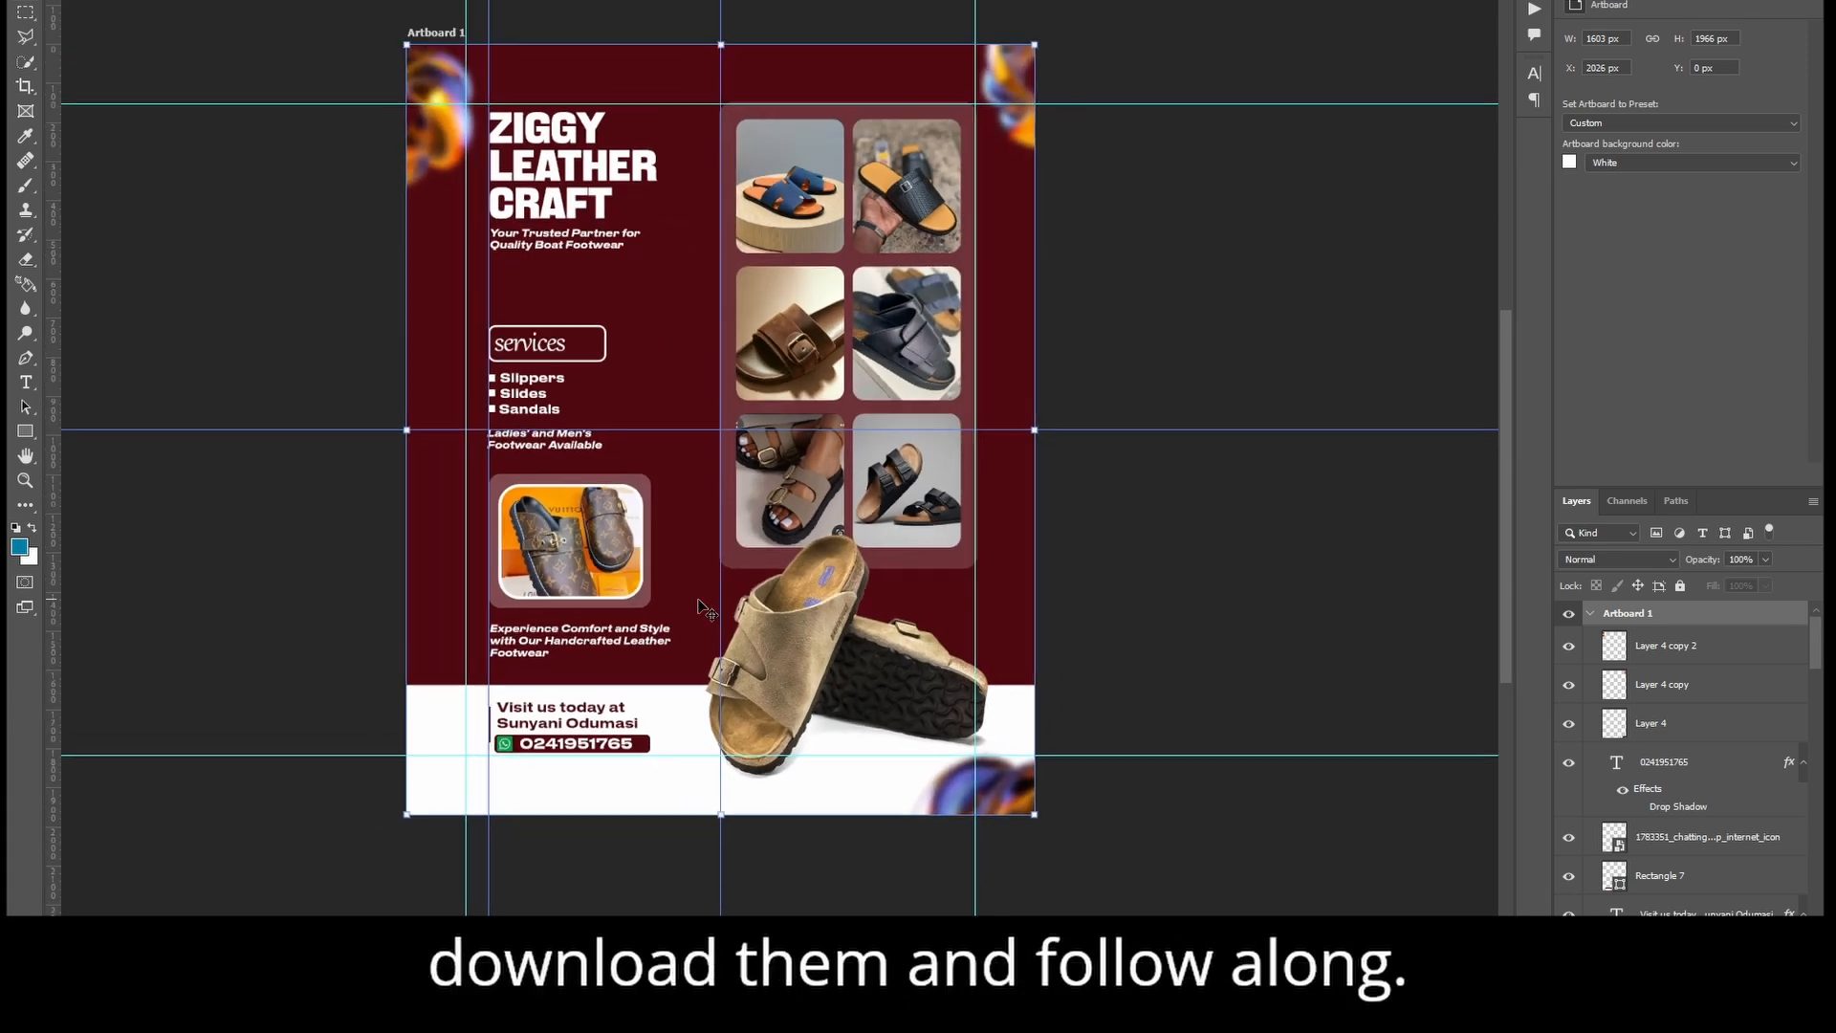
{"action": "scroll", "coordinate": [704, 609], "scroll_direction": "down", "scroll_amount": 1}
{"action": "scroll", "coordinate": [704, 608], "scroll_direction": "up", "scroll_amount": 1}
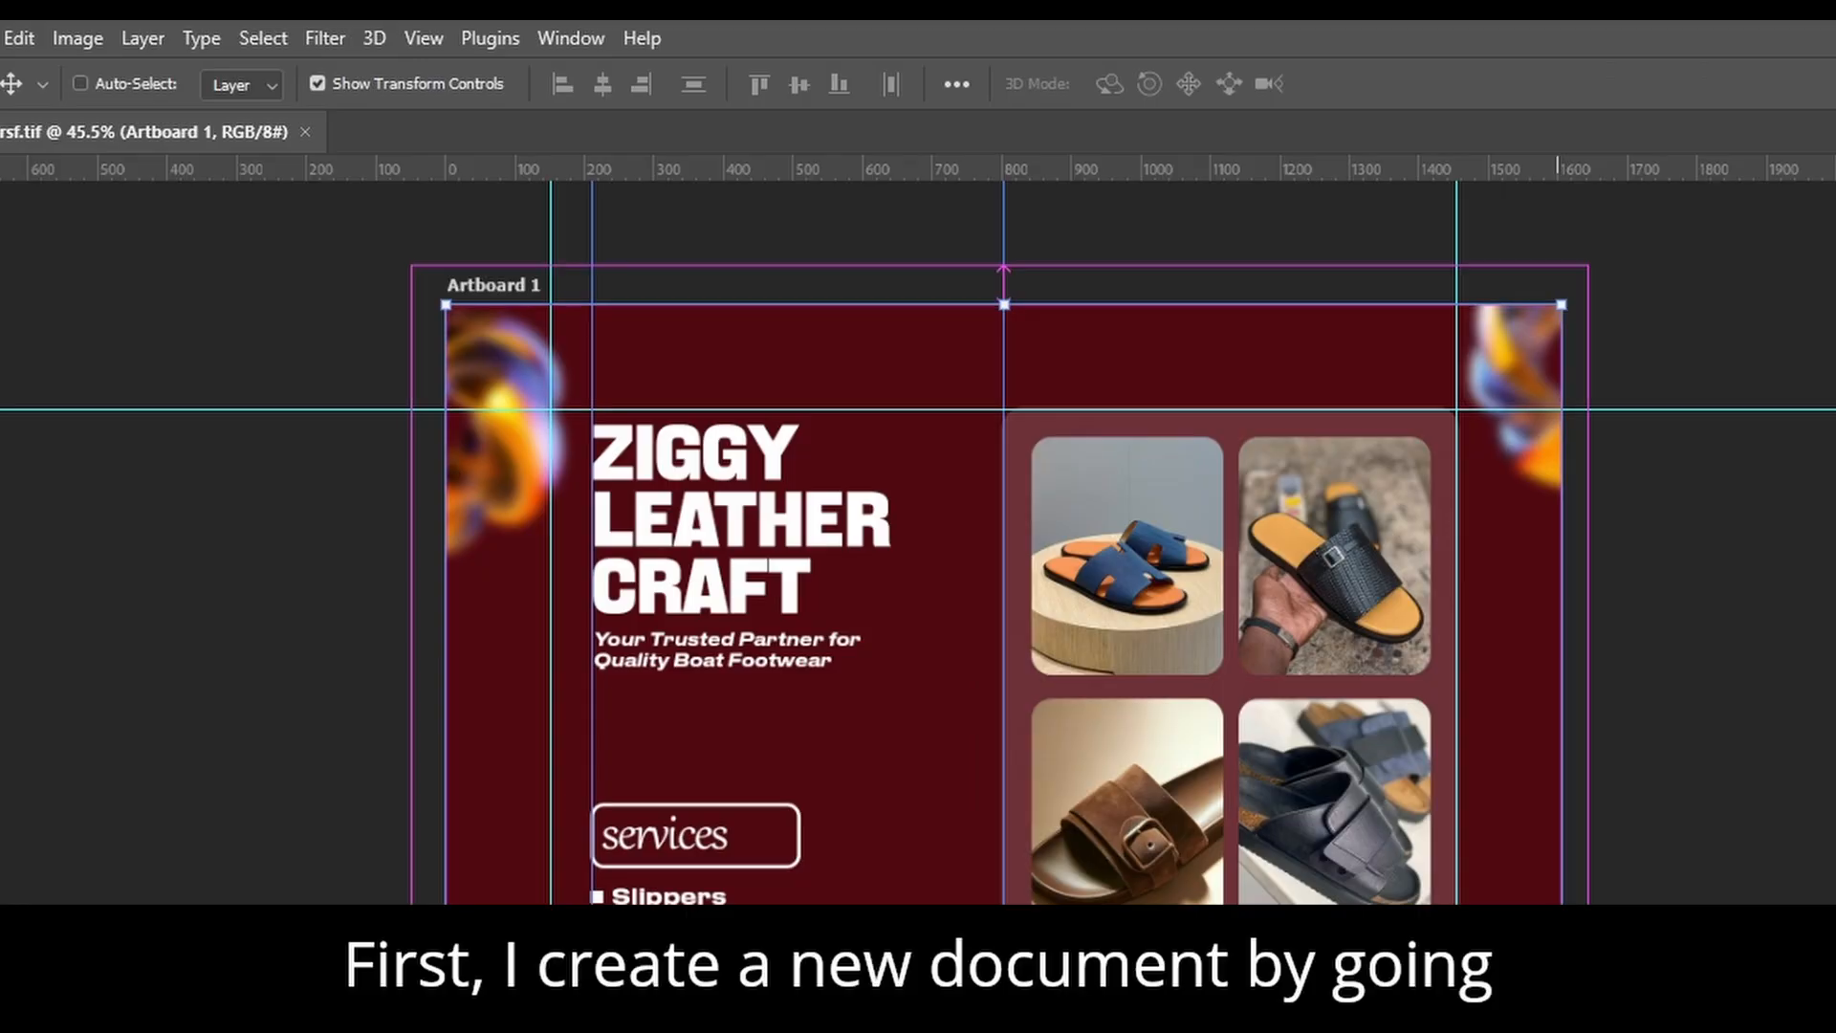
Step: Create a new portrait document, 22 by 27 inches at 300 pixels/inch, in 8-bit RGB Color with a white background
{"action": "key", "text": "ctrl+n"}
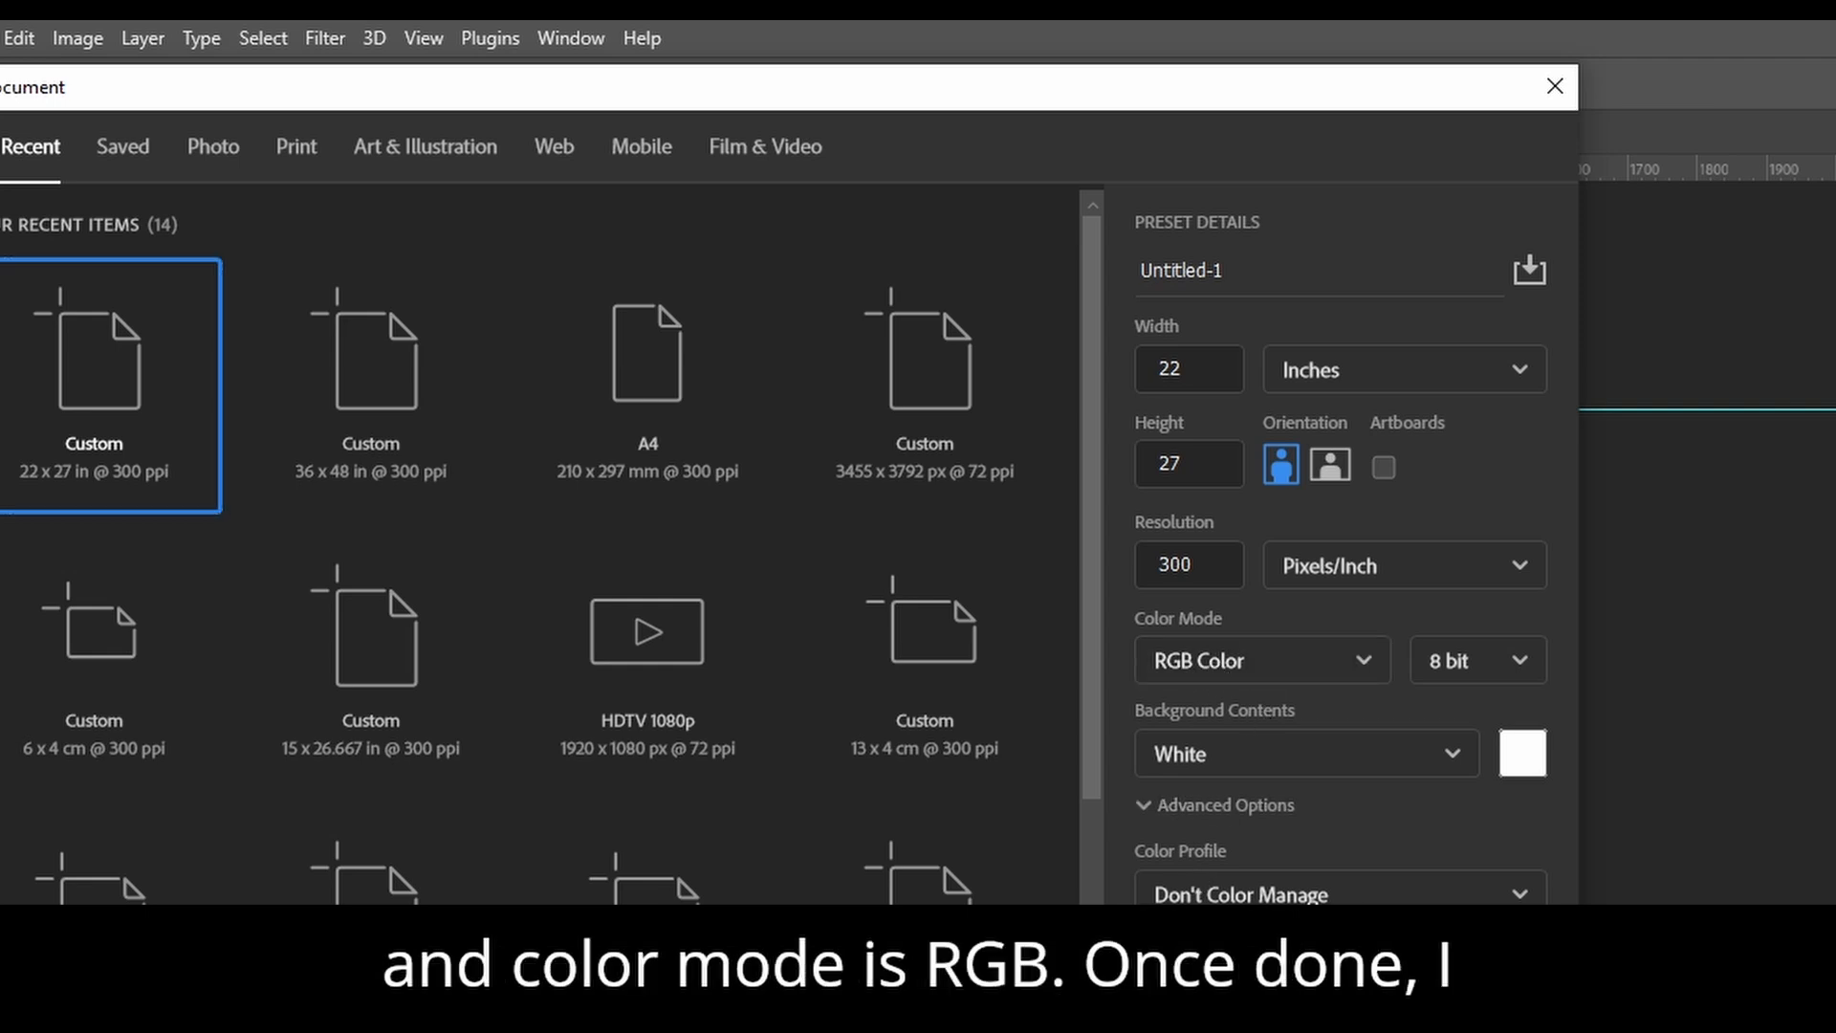
{"action": "key", "text": "Return"}
{"action": "scroll", "coordinate": [1262, 1009], "scroll_direction": "down", "scroll_amount": 2}
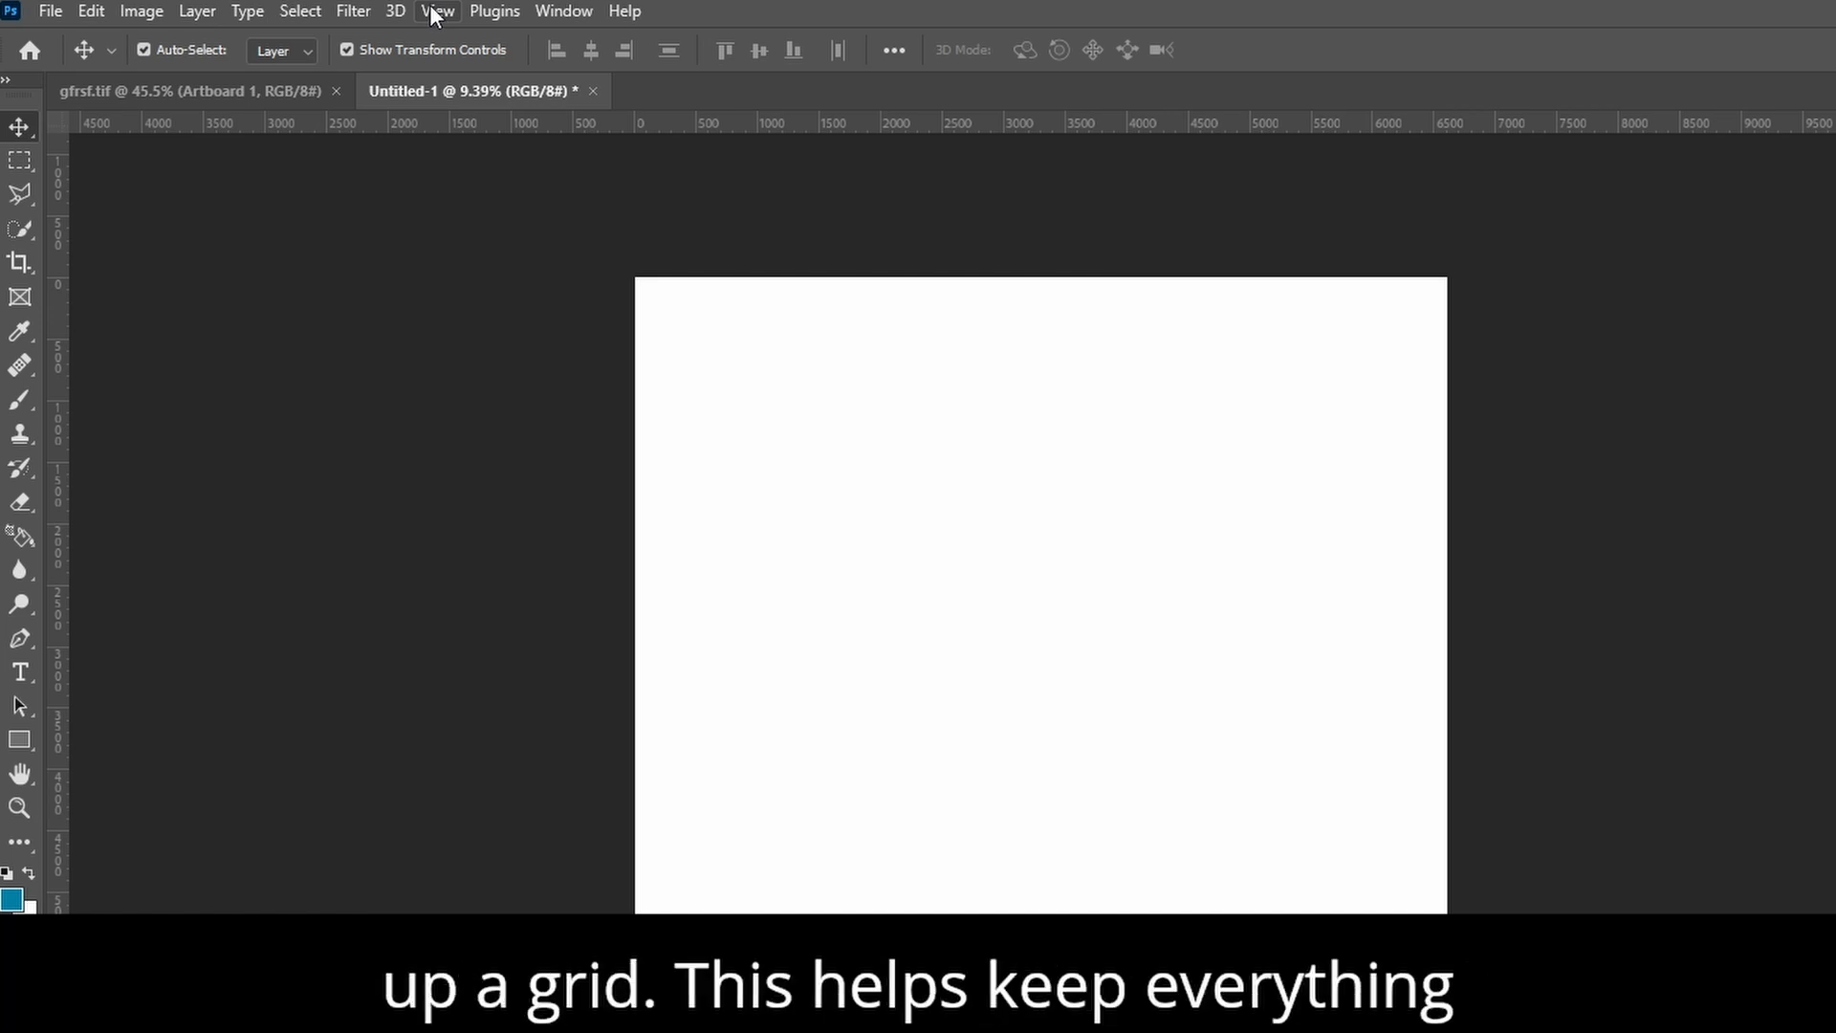
Step: Add a cyan guide layout with 6 columns and 6 rows, 200 px gutters and 600 px margins on all sides
{"action": "left_click", "coordinate": [433, 11]}
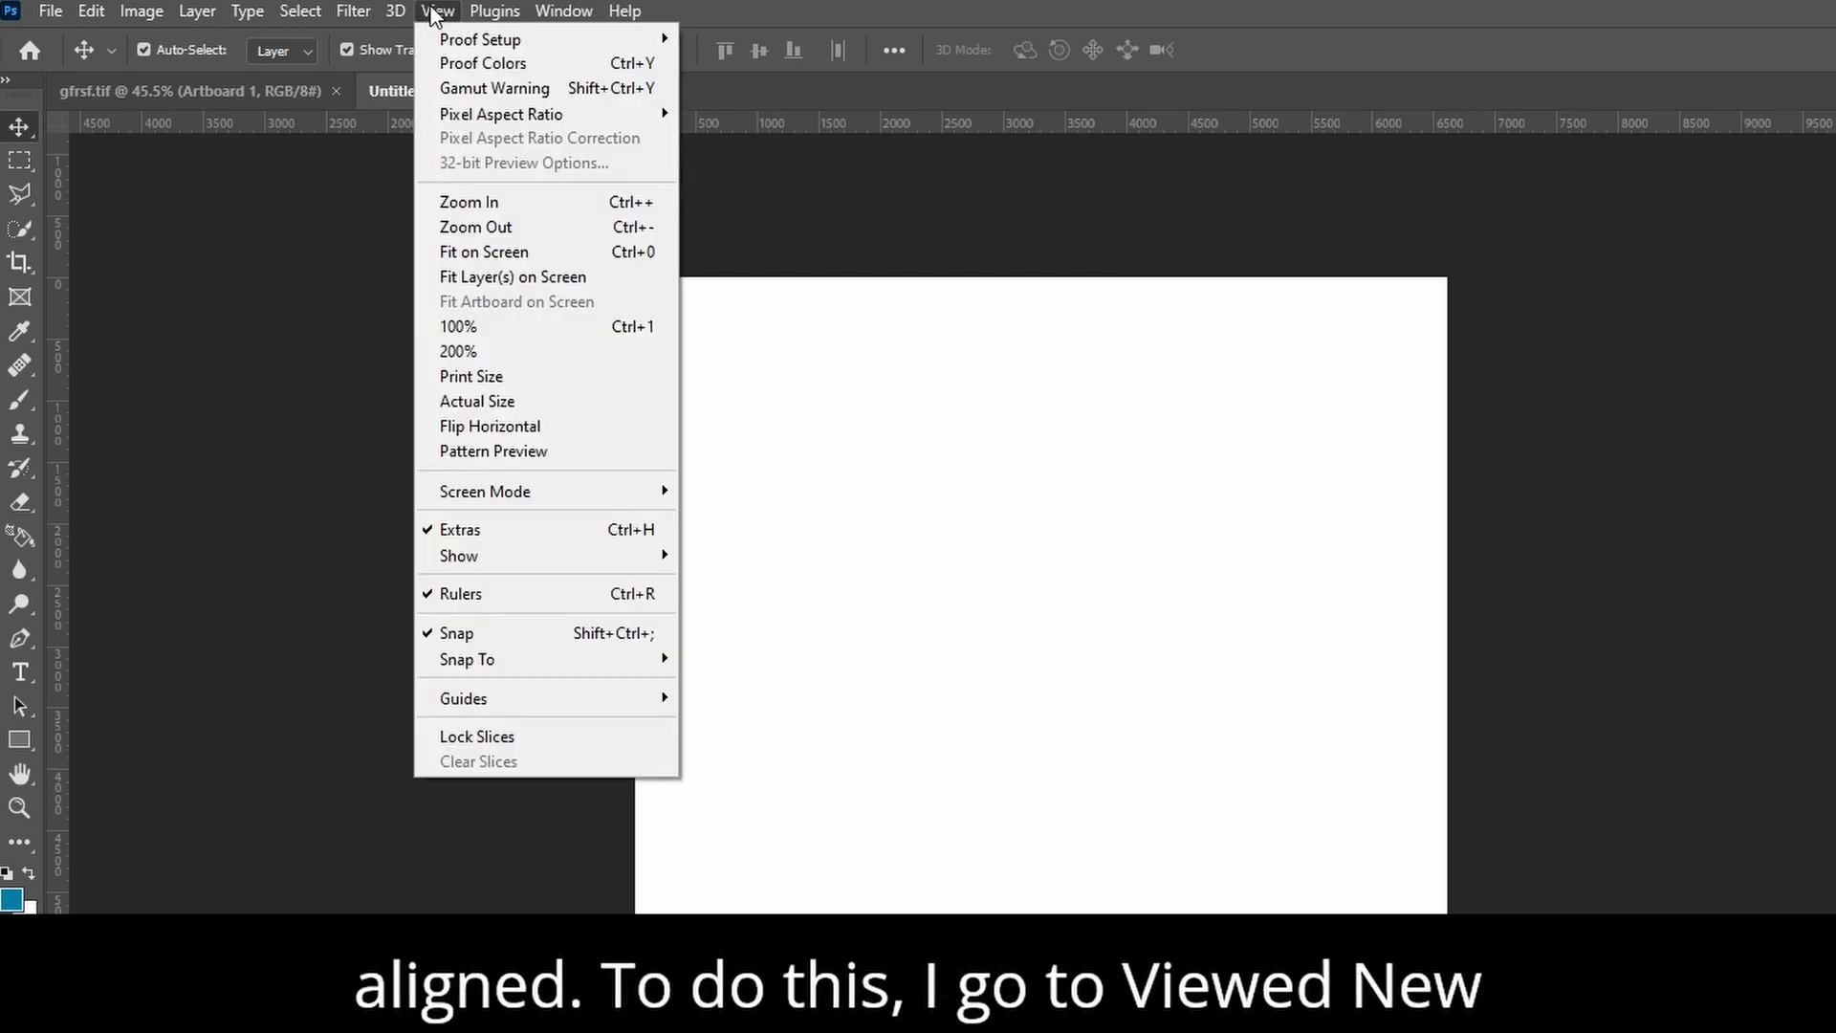
{"action": "mouse_move", "coordinate": [660, 712]}
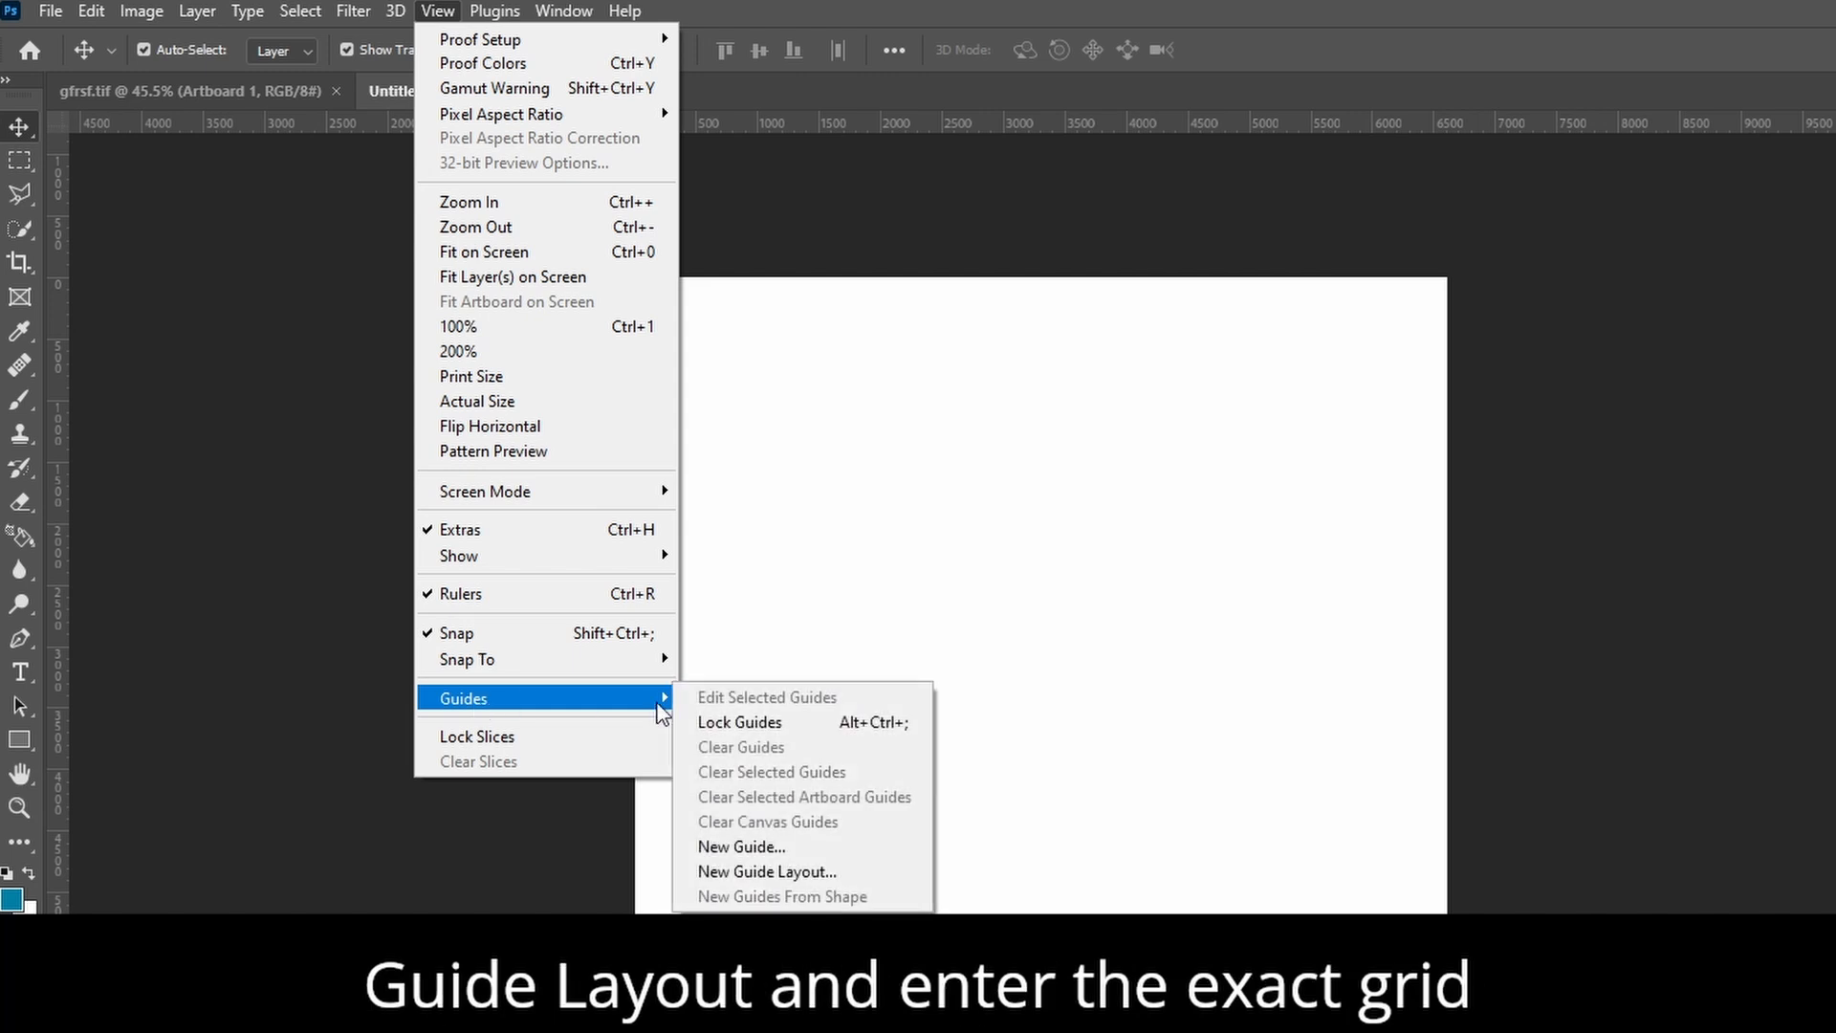
{"action": "left_click", "coordinate": [806, 882]}
{"action": "left_click_drag", "start_coordinate": [1093, 320], "coordinate": [1036, 321]}
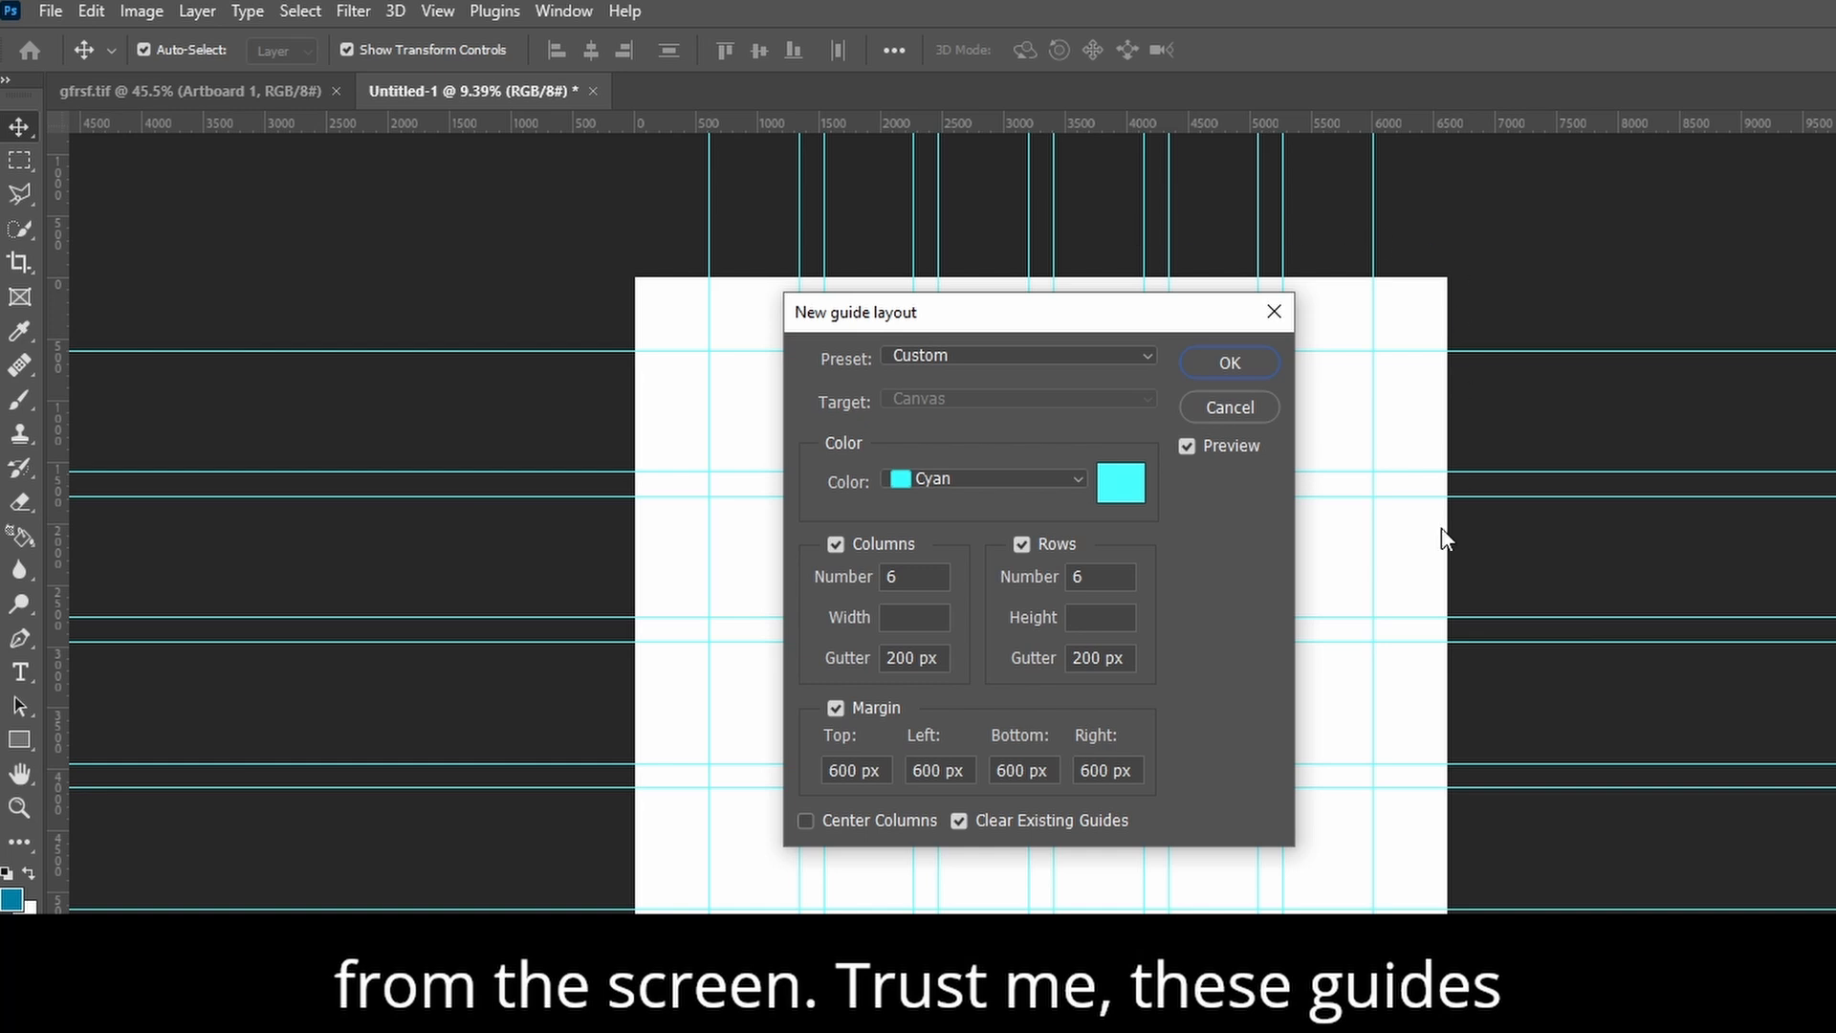
{"action": "left_click", "coordinate": [1228, 365]}
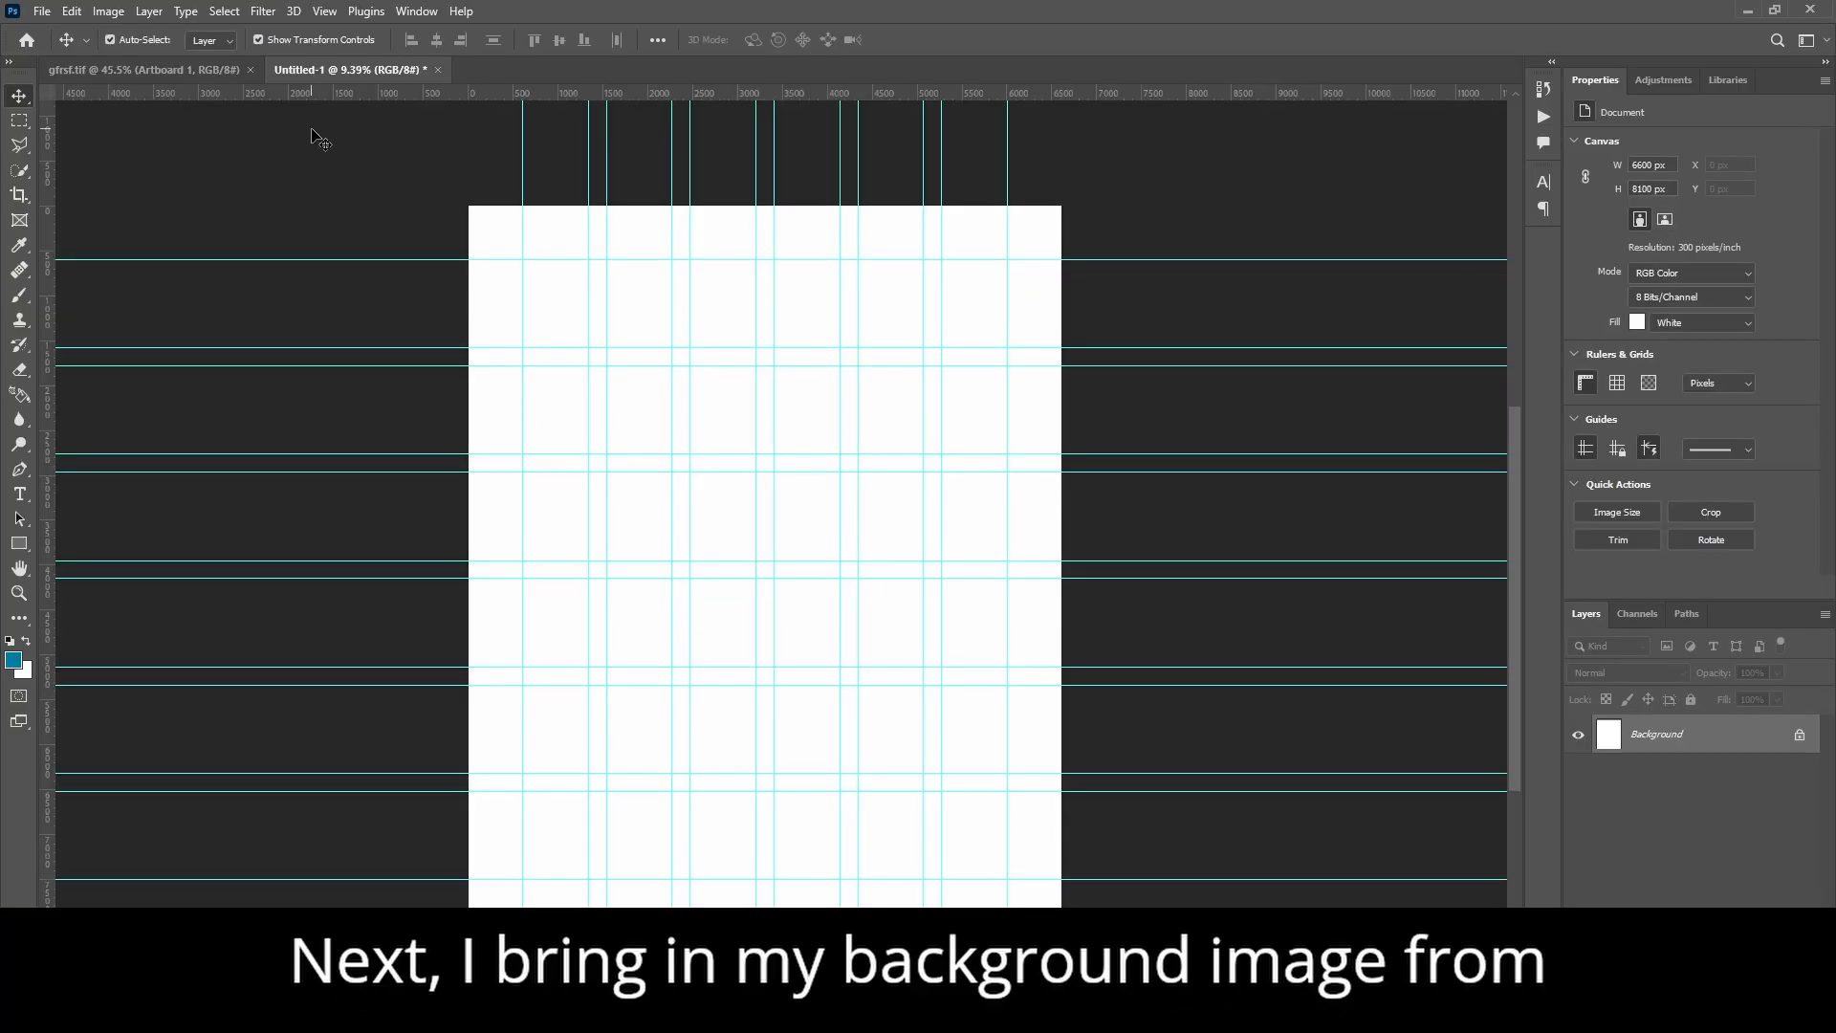
Step: Place the background image from the Desktop's Ziggy Leather Craft folder as embedded and scale it to about 117.7% to cover the canvas
{"action": "left_click", "coordinate": [46, 14]}
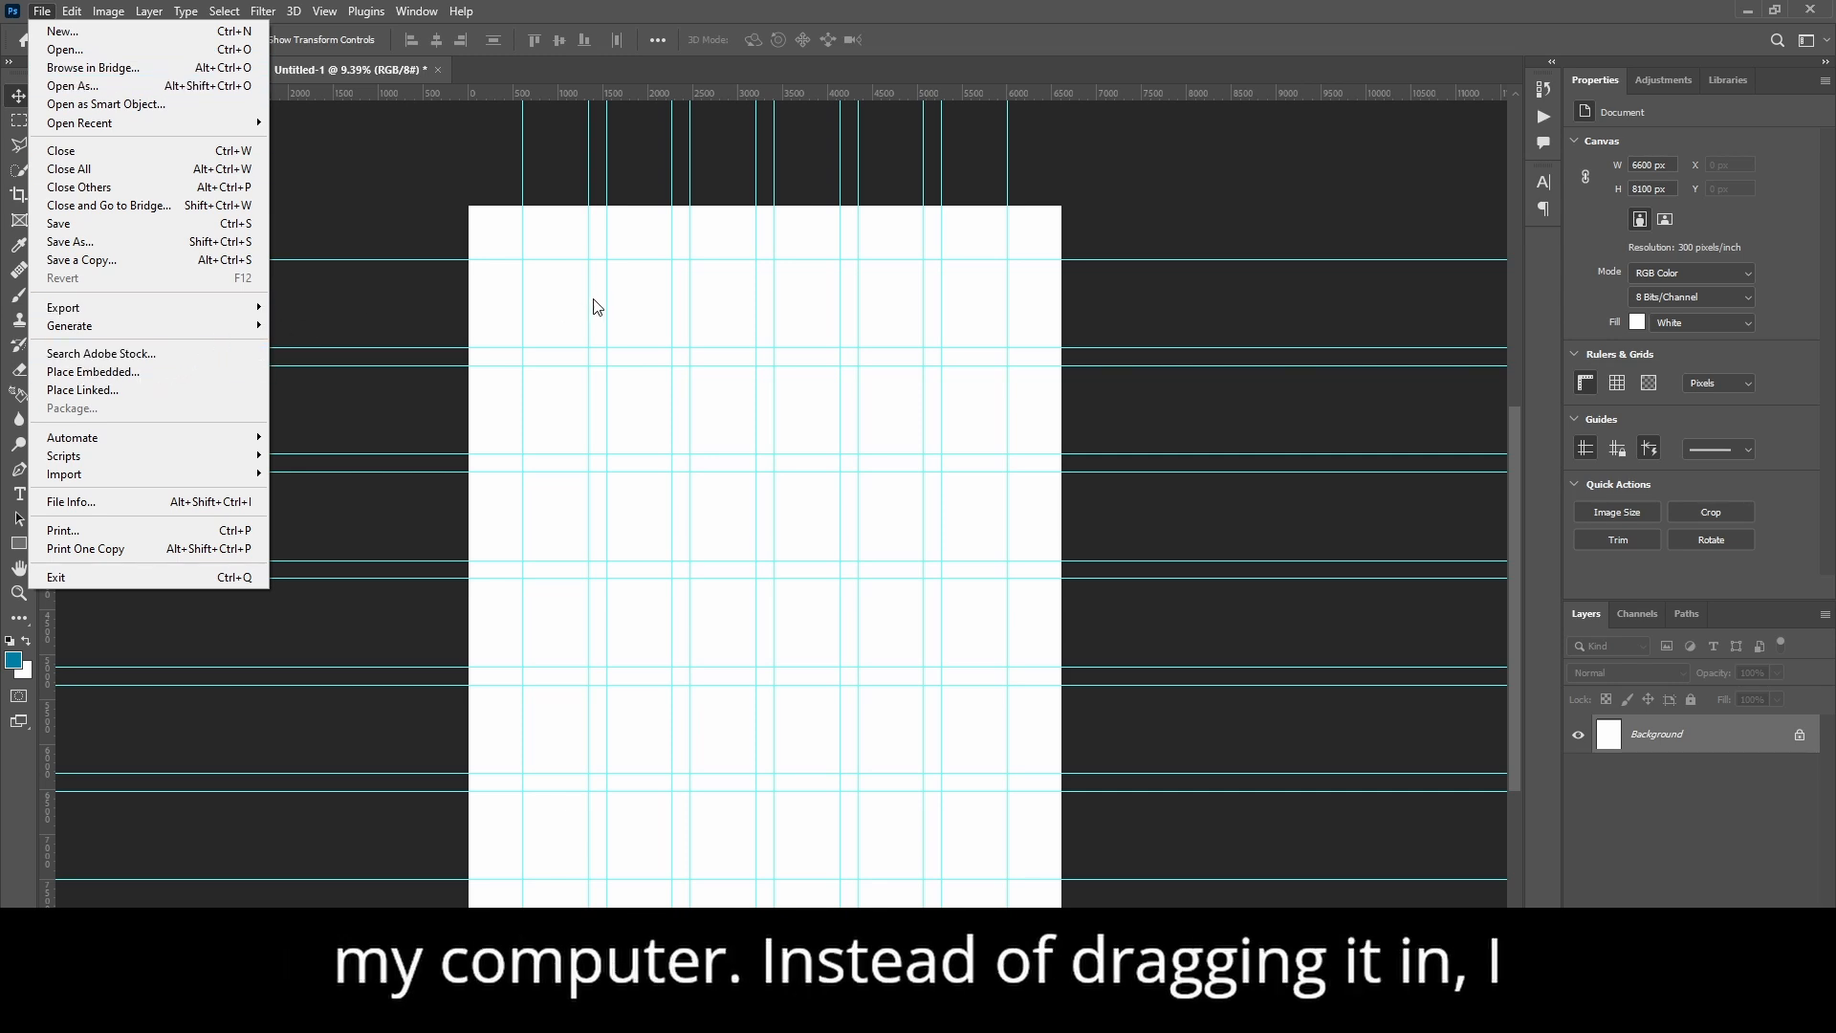
{"action": "left_click", "coordinate": [79, 375]}
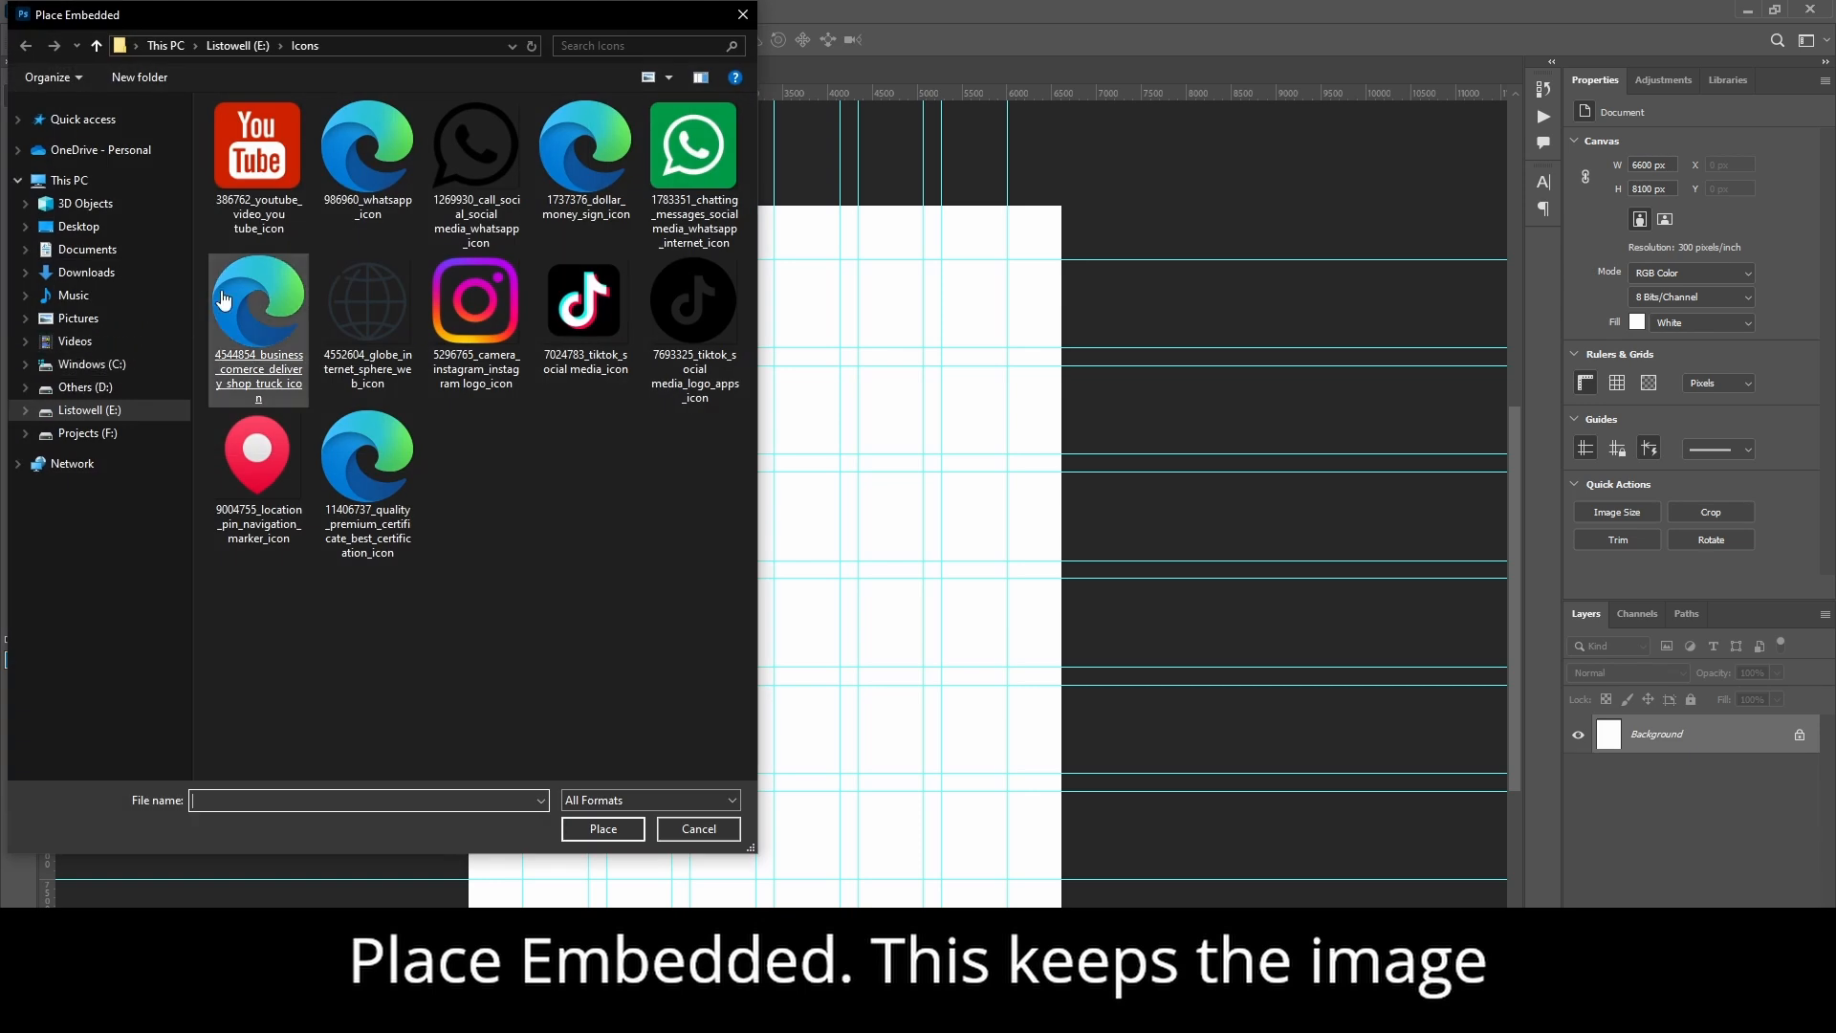
{"action": "left_click", "coordinate": [71, 229]}
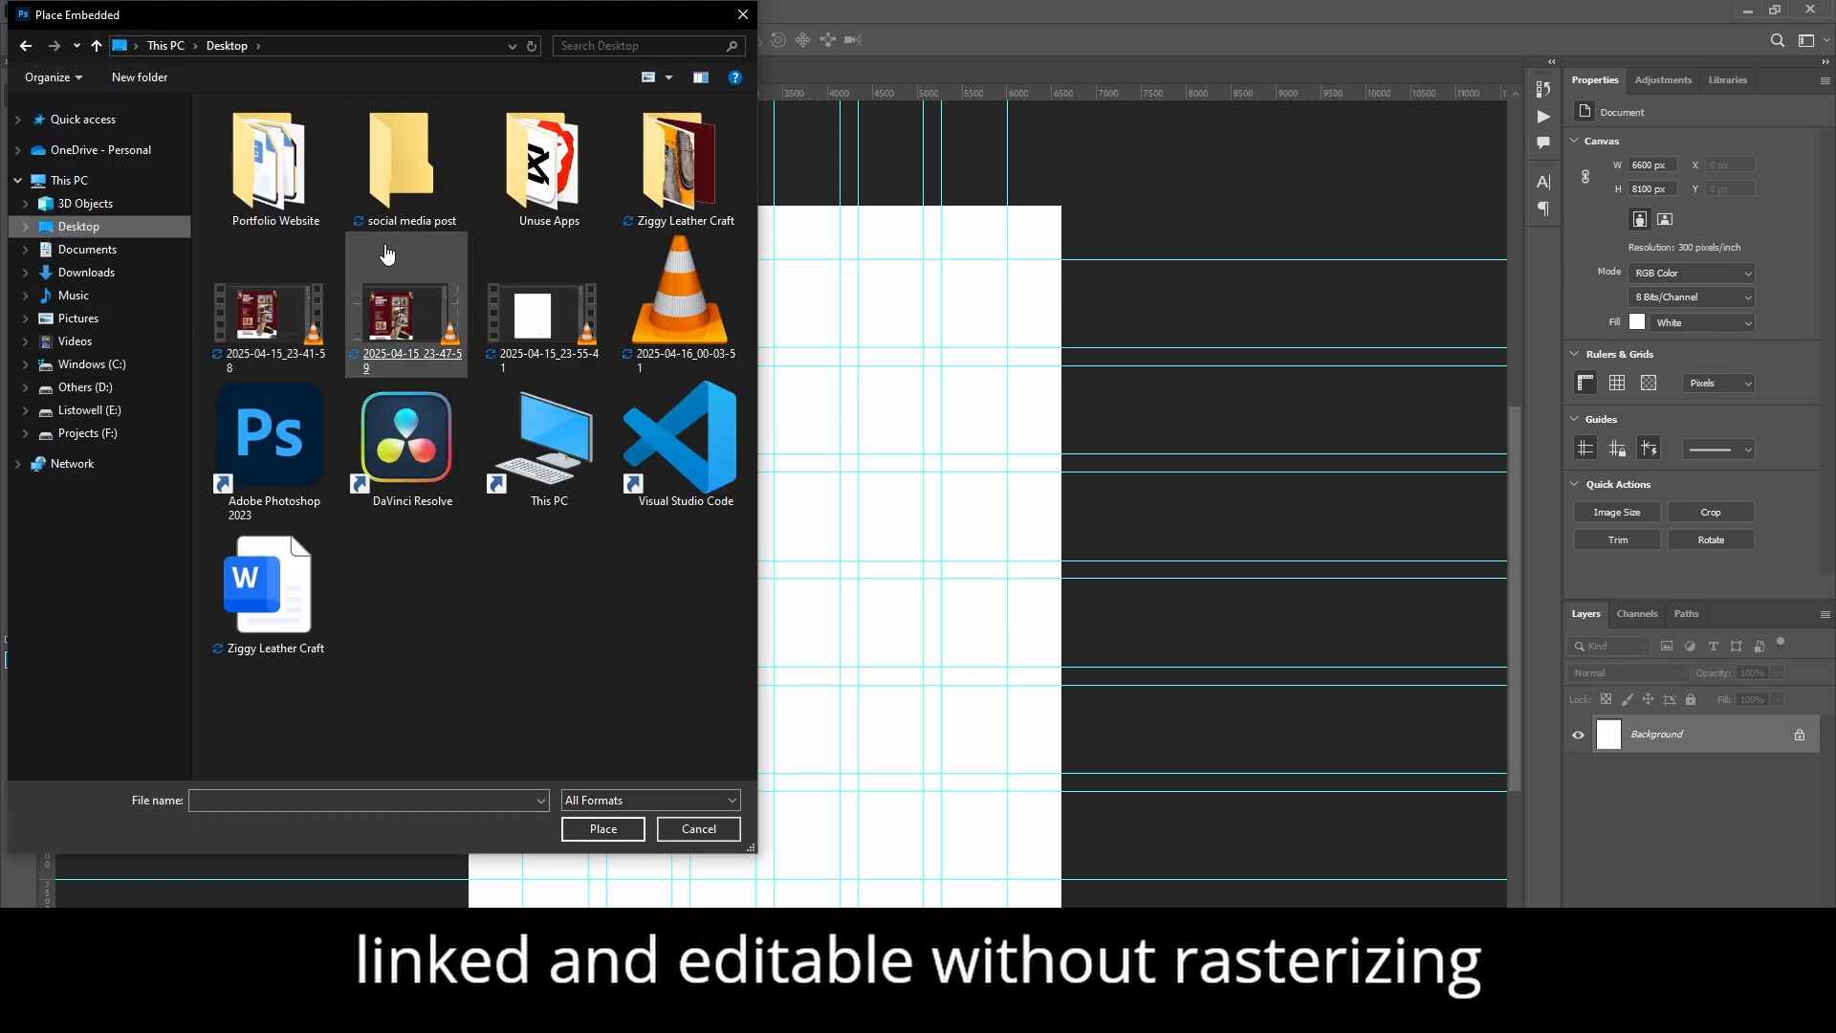
{"action": "double_click", "coordinate": [679, 161]}
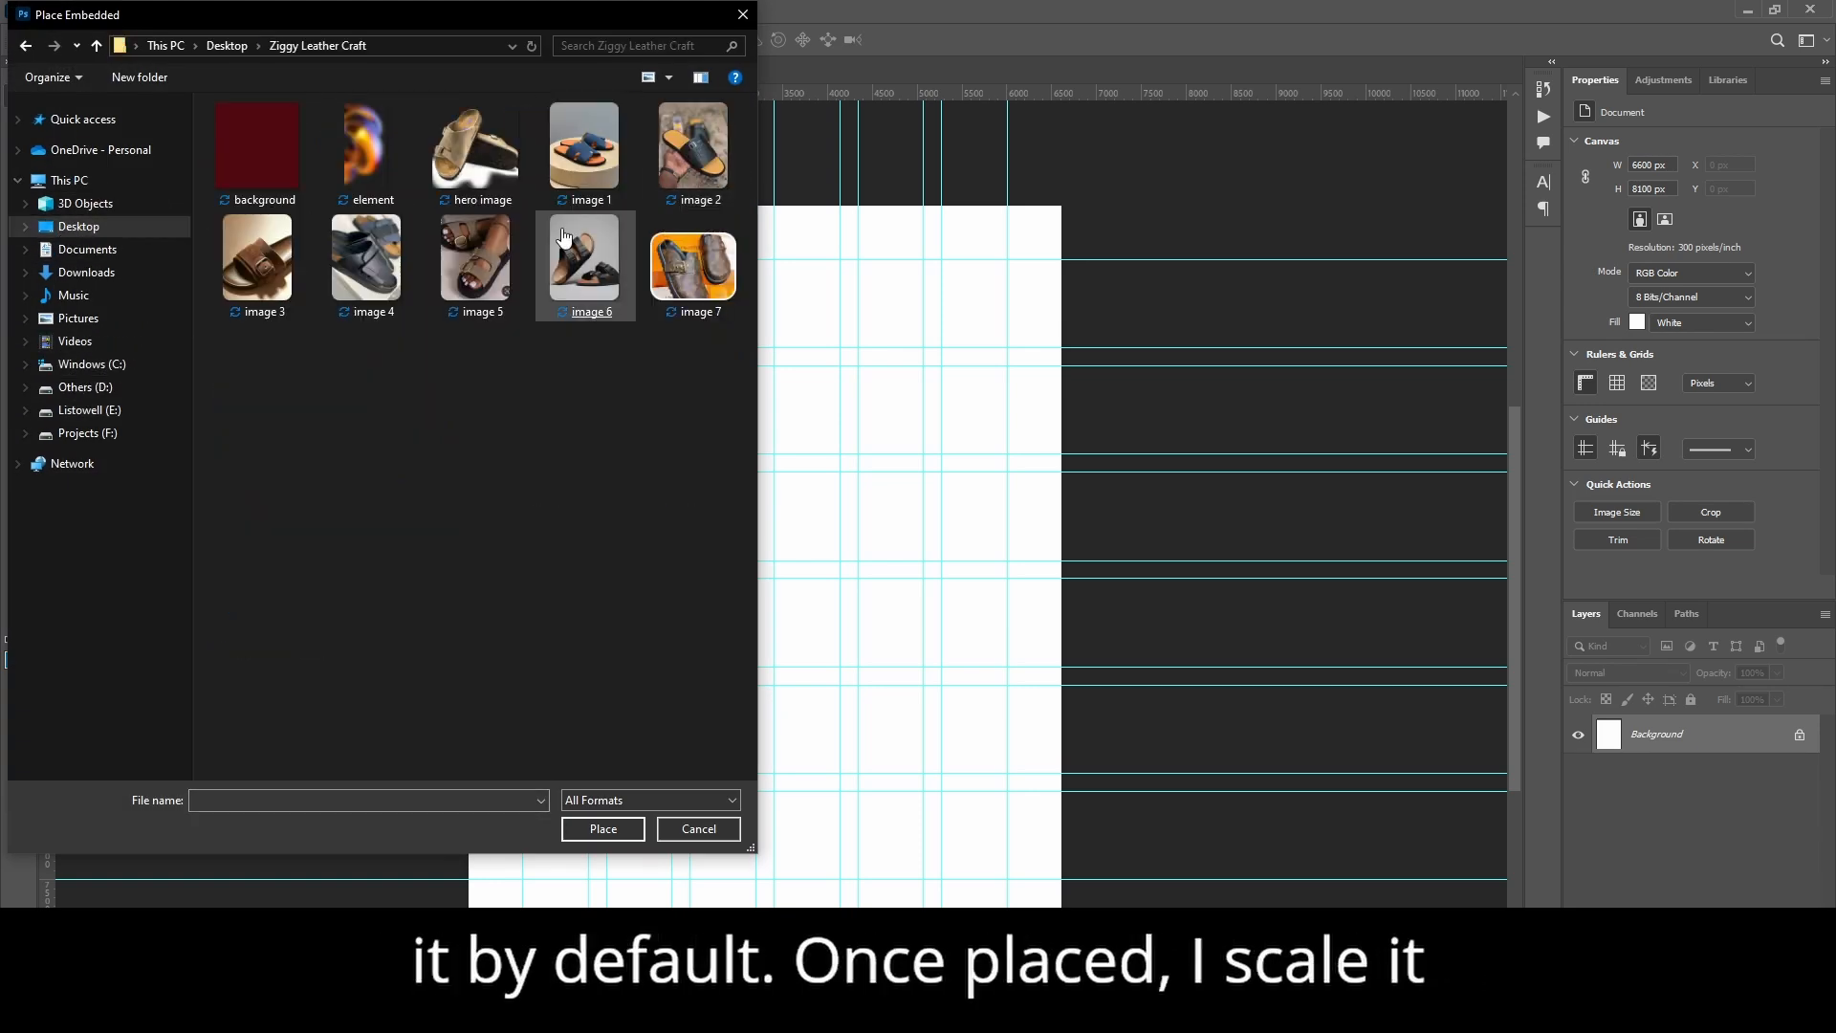
{"action": "left_click", "coordinate": [267, 170]}
{"action": "double_click", "coordinate": [267, 171]}
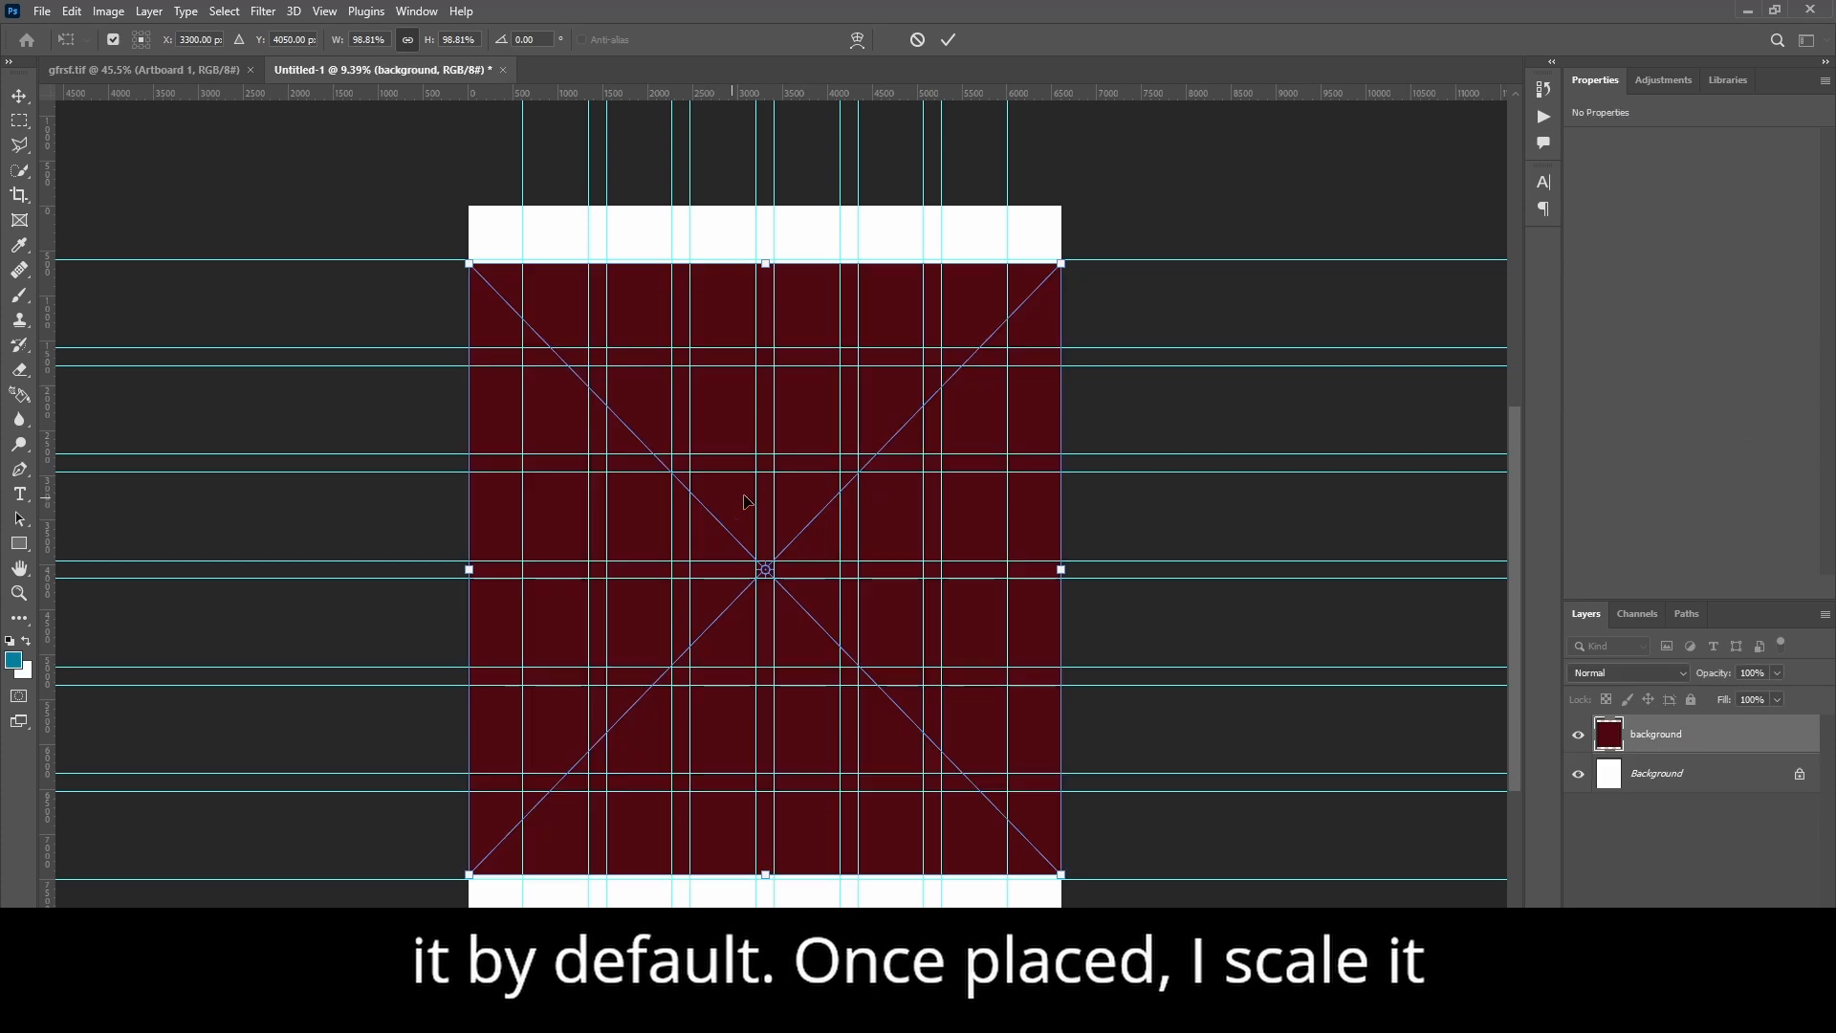
{"action": "left_click_drag", "start_coordinate": [765, 263], "coordinate": [766, 206]}
{"action": "left_click_drag", "start_coordinate": [766, 870], "coordinate": [766, 932]}
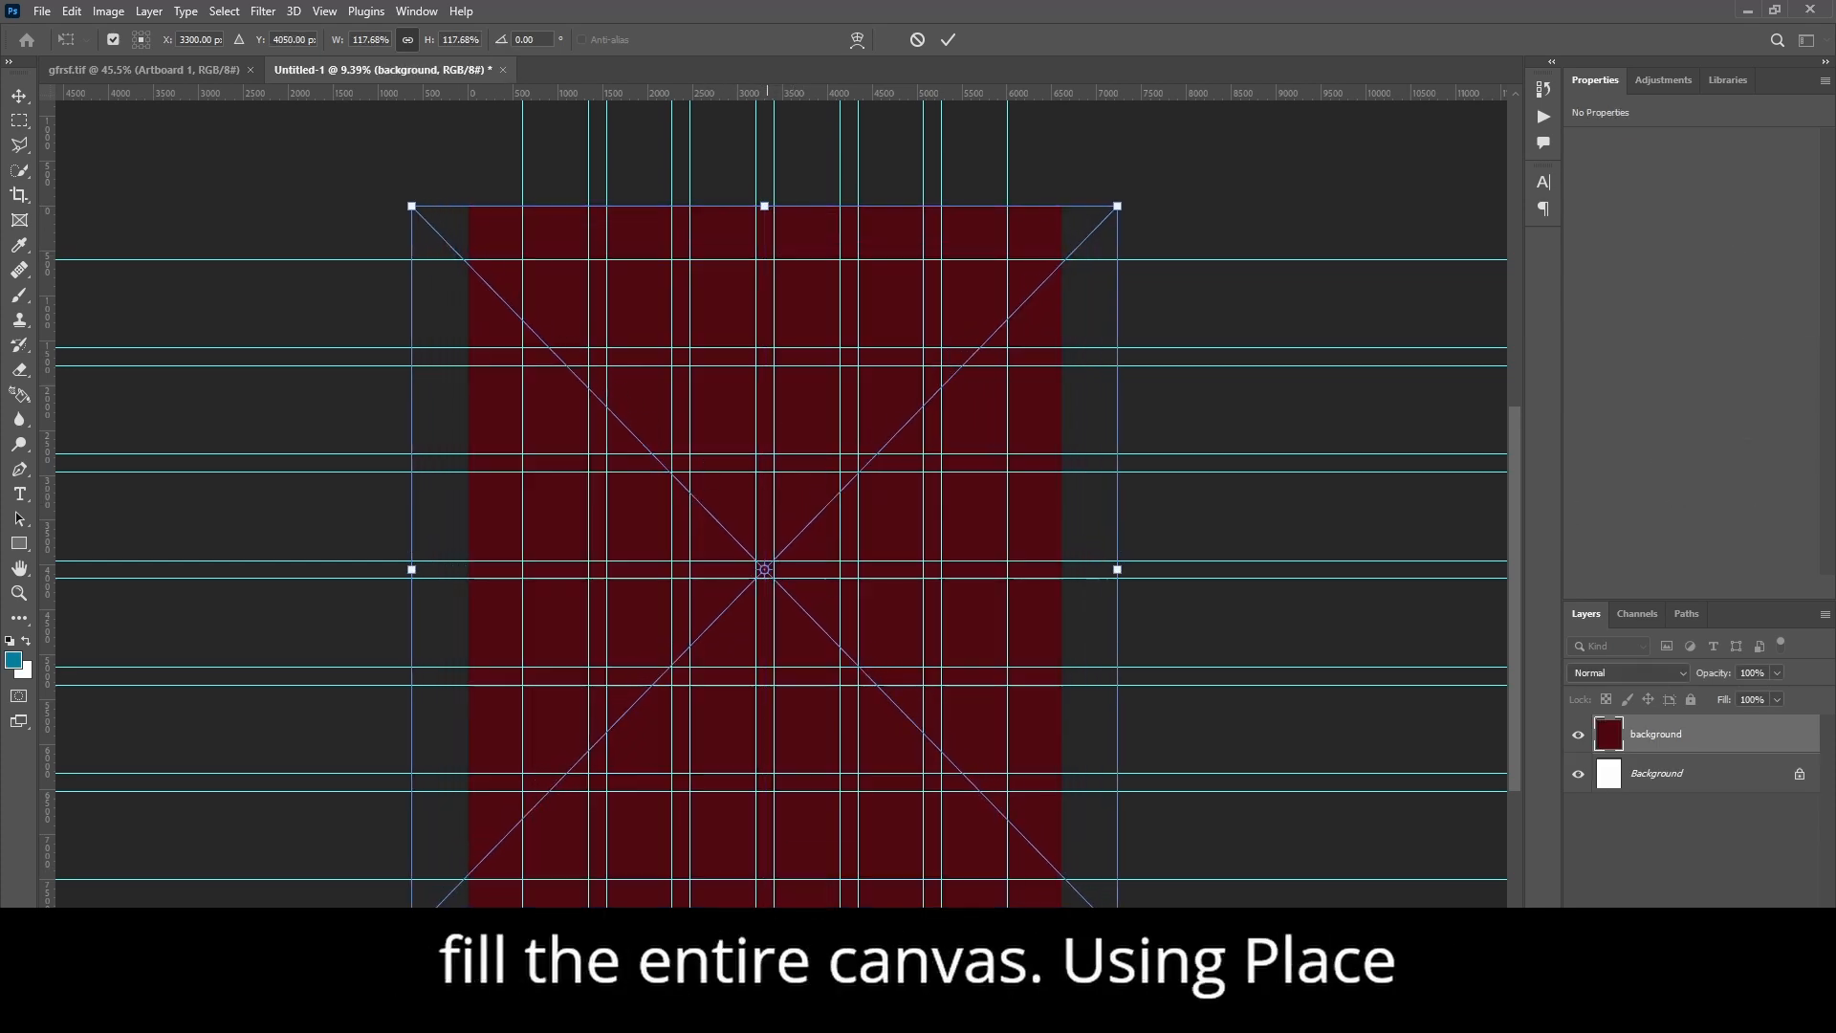
{"action": "left_click", "coordinate": [948, 39]}
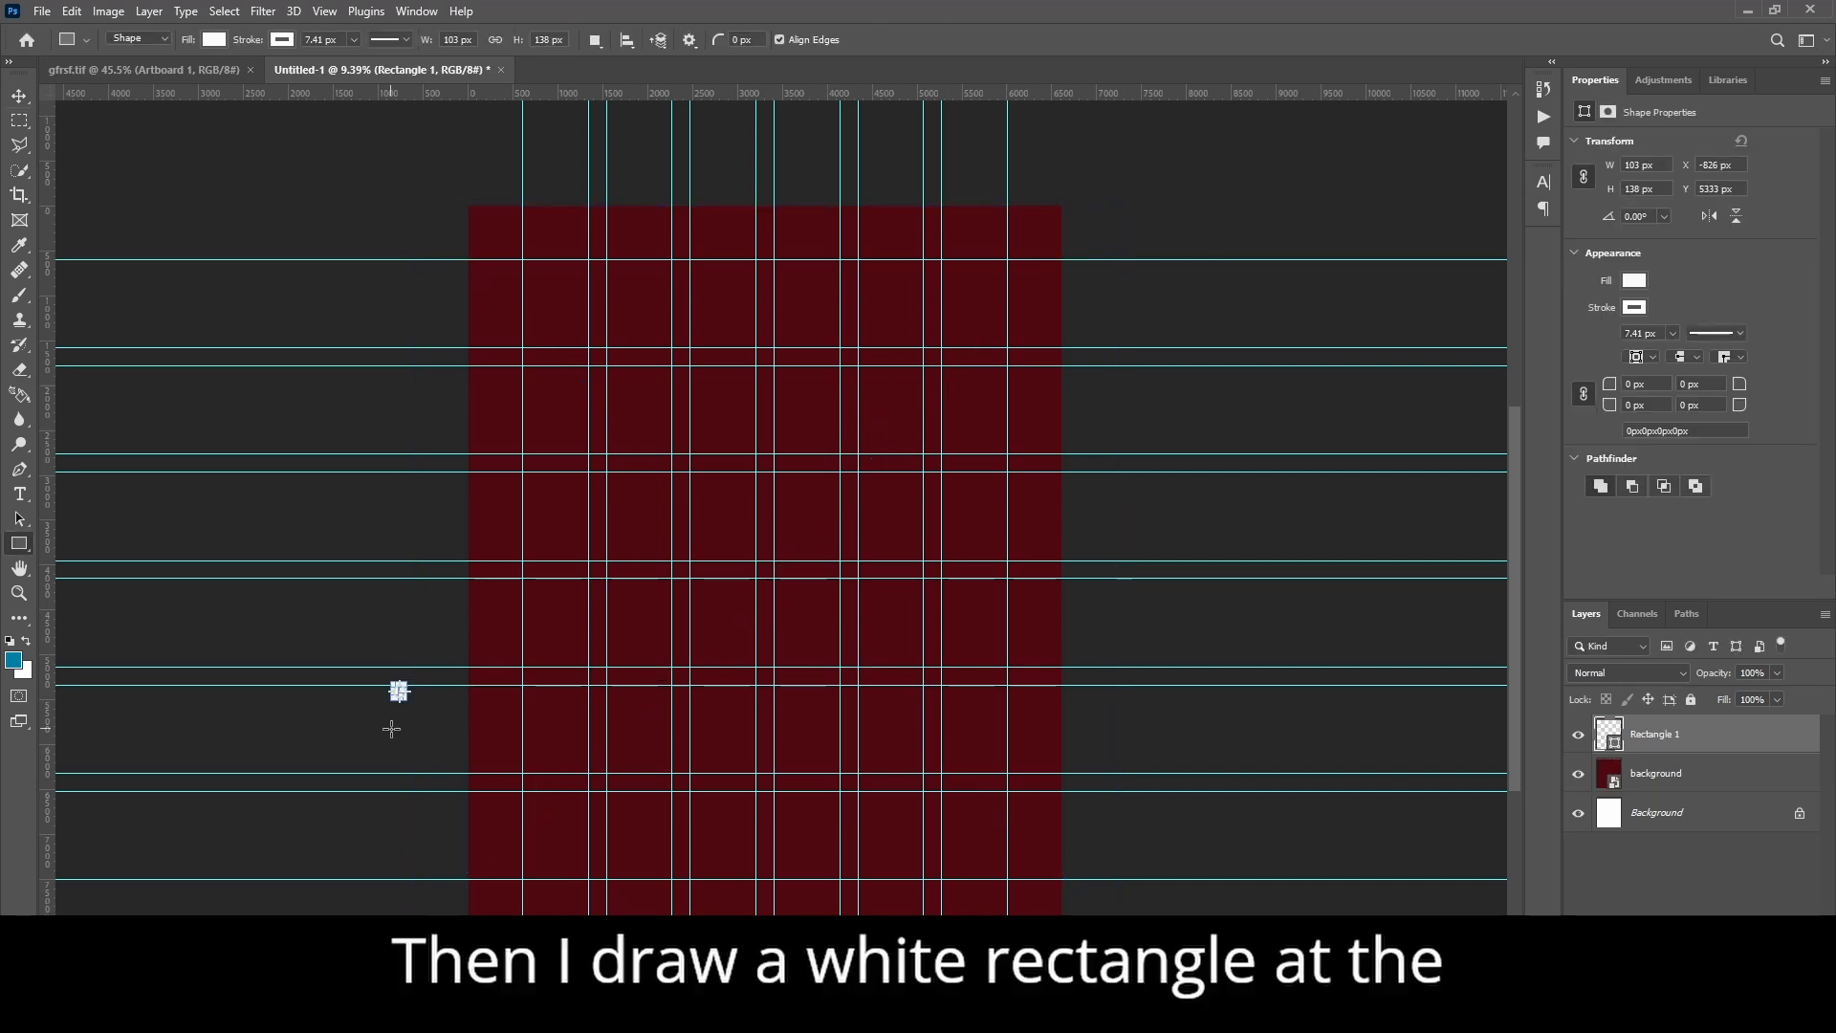
Step: Draw a white rectangle across the full width of the canvas's lower part
{"action": "left_click_drag", "start_coordinate": [391, 729], "coordinate": [1095, 966]}
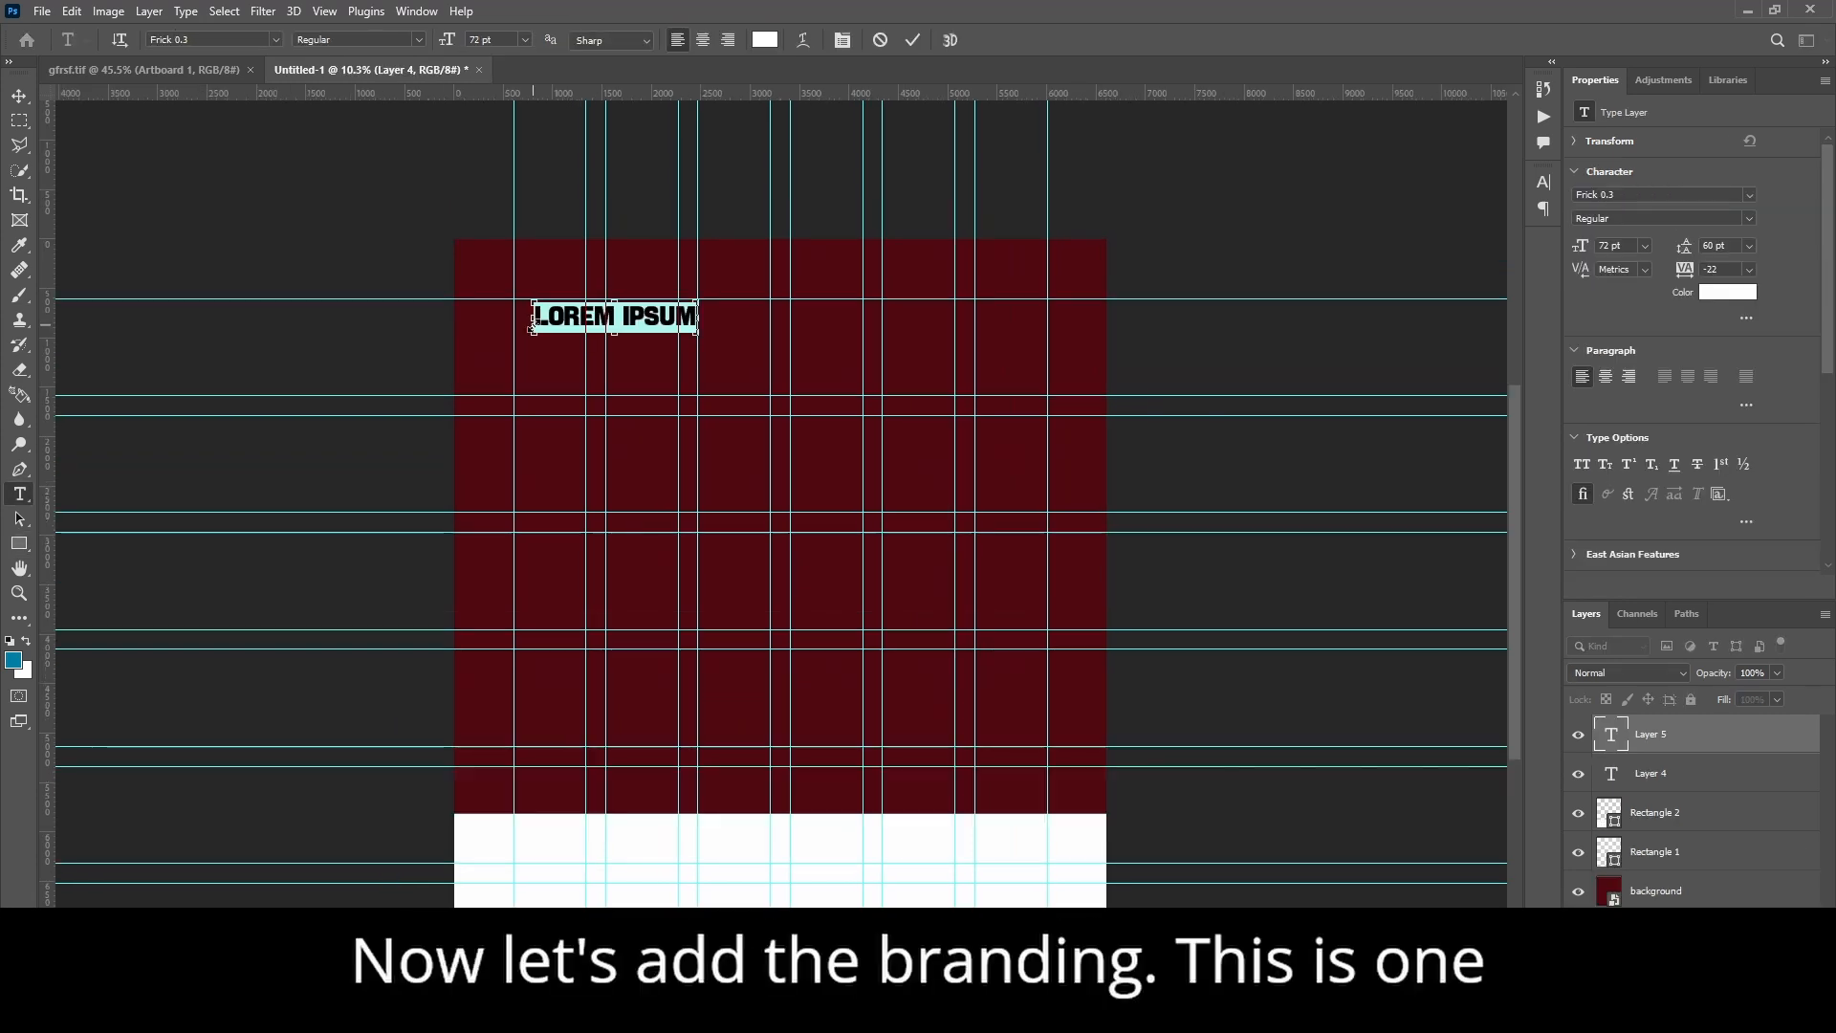
Step: Add the white title ZIGGY LEATHER CRAFT on three lines and enlarge it to about 122.6 pt at the canvas's upper-left margin guides
{"action": "type", "text": "ZIGGY LEATHER CRAFT"}
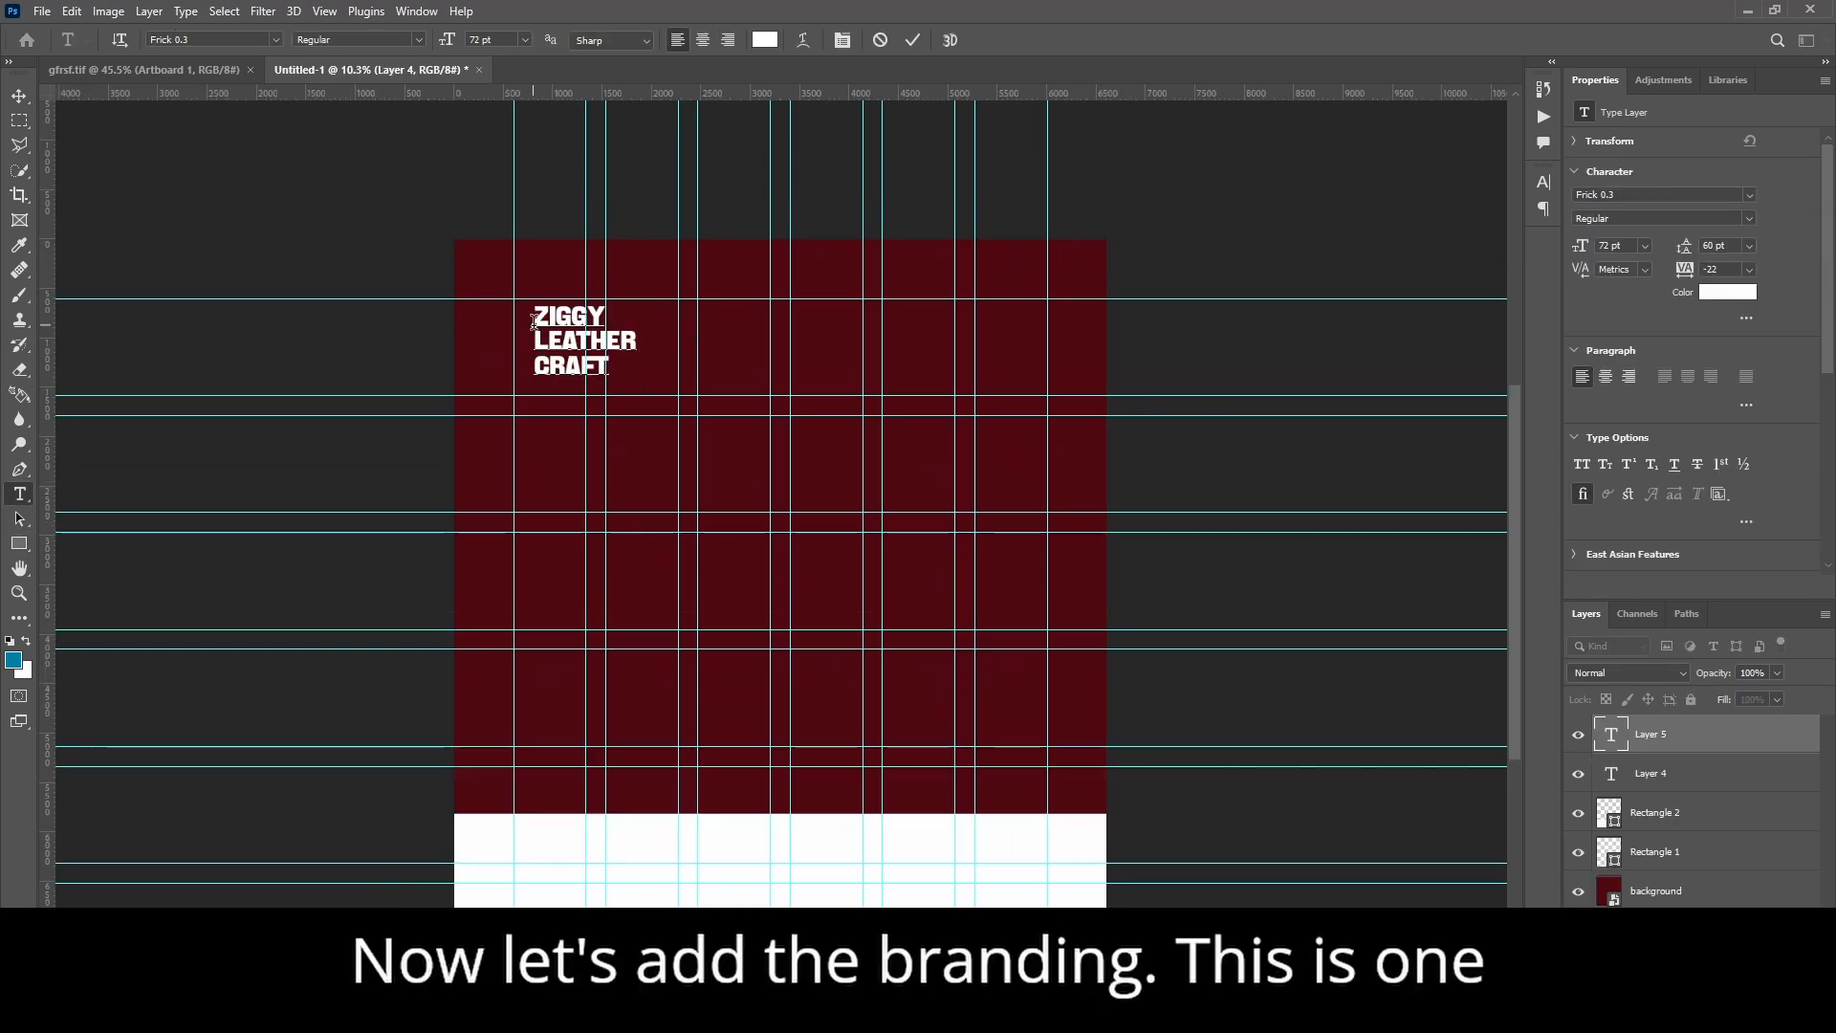
{"action": "left_click", "coordinate": [914, 39]}
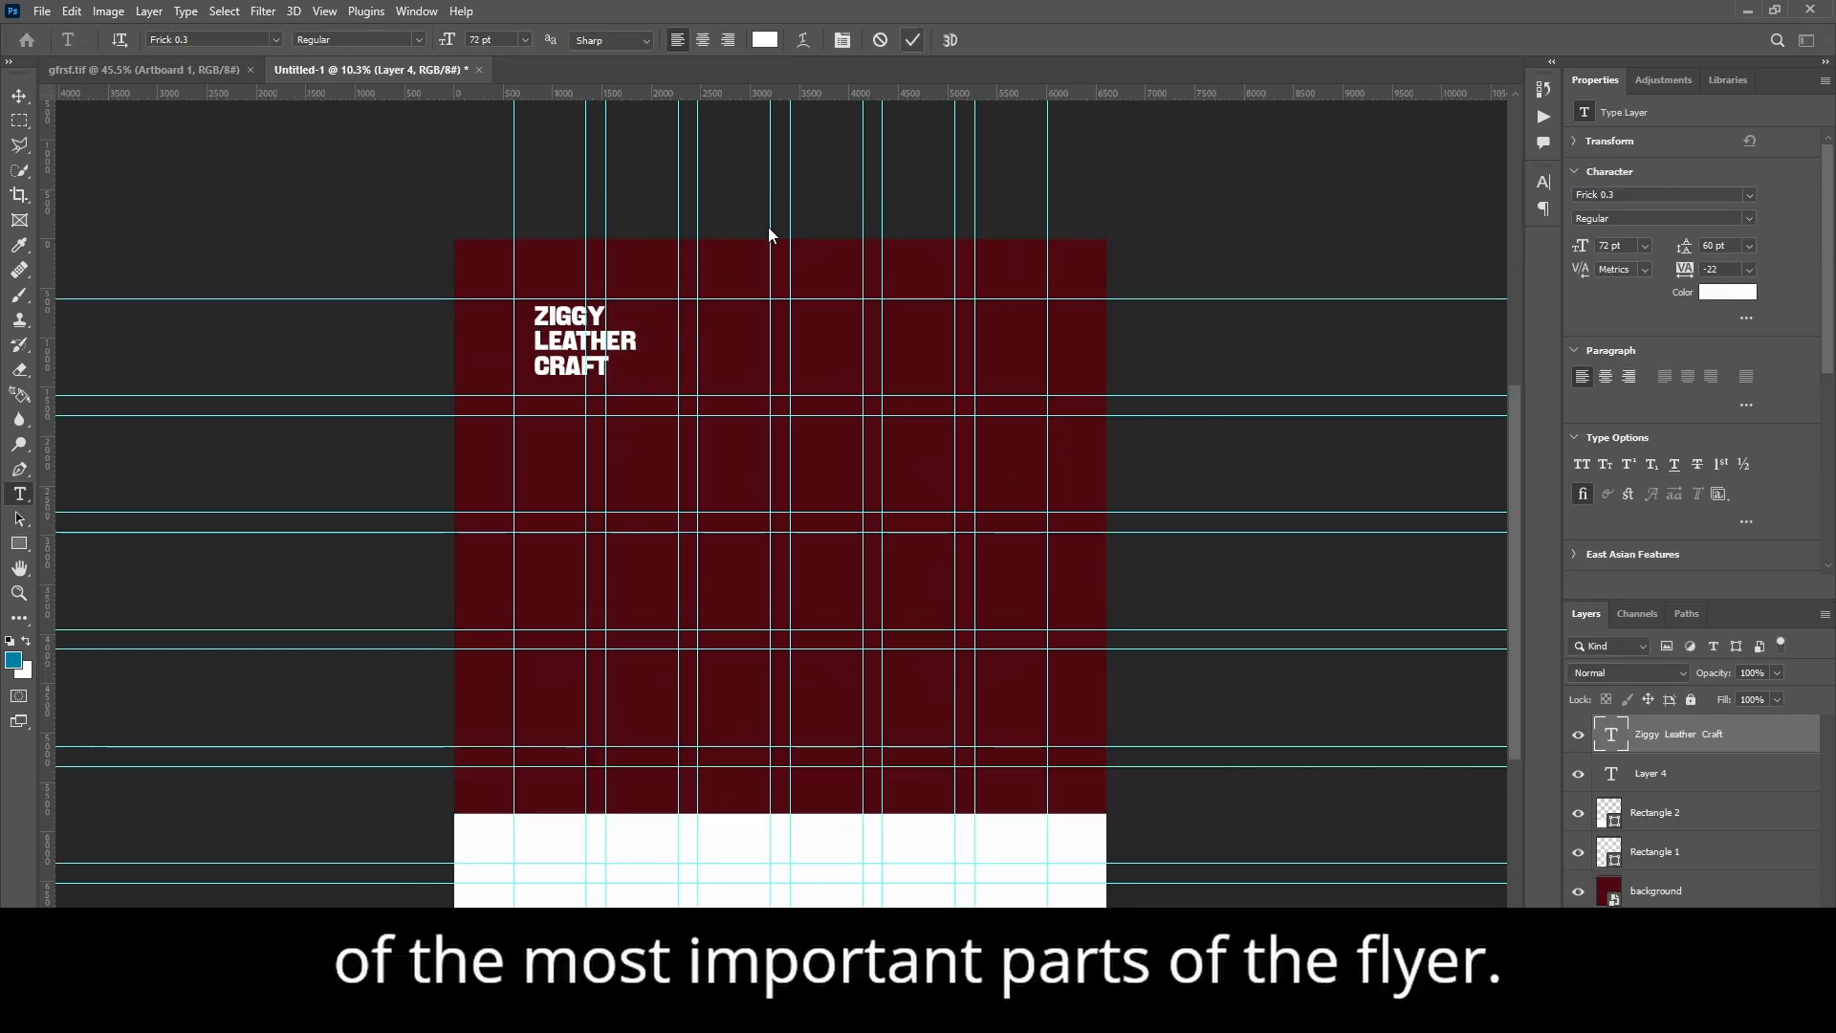
{"action": "key", "text": "v"}
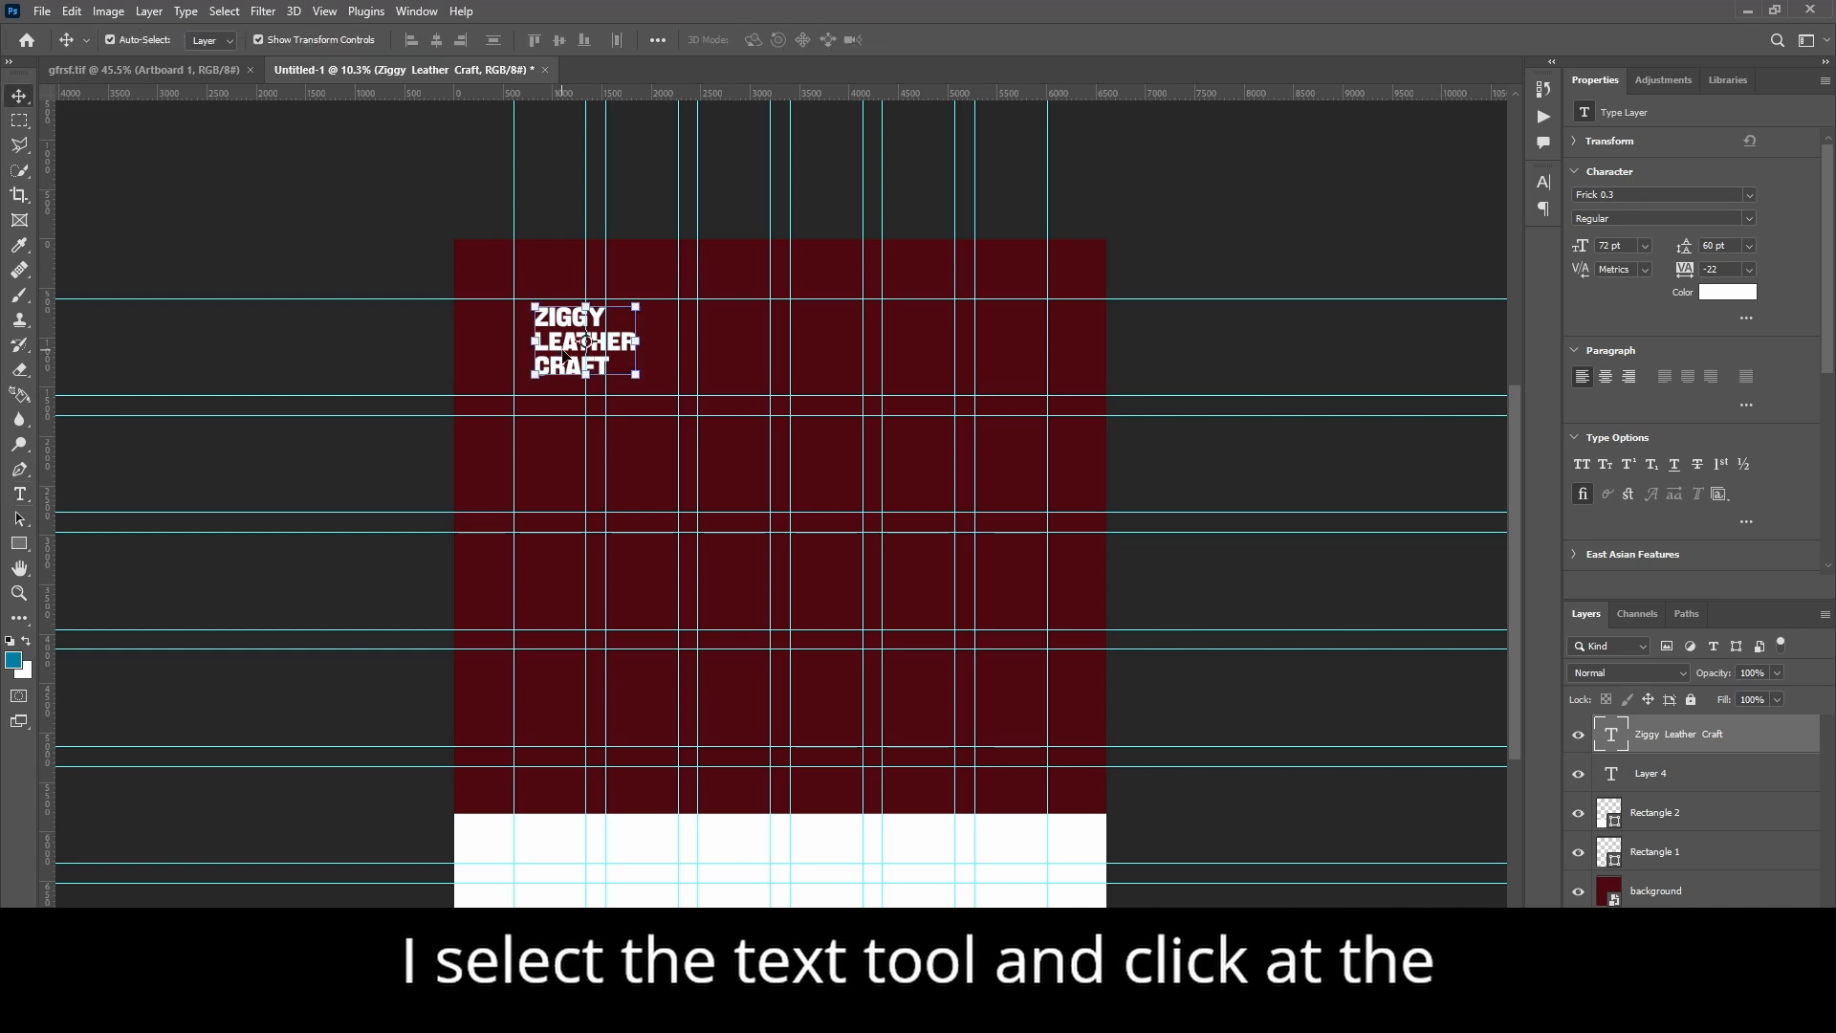
{"action": "left_click_drag", "start_coordinate": [559, 347], "coordinate": [675, 467]}
{"action": "key", "text": "ctrl+t"}
{"action": "left_click", "coordinate": [949, 43]}
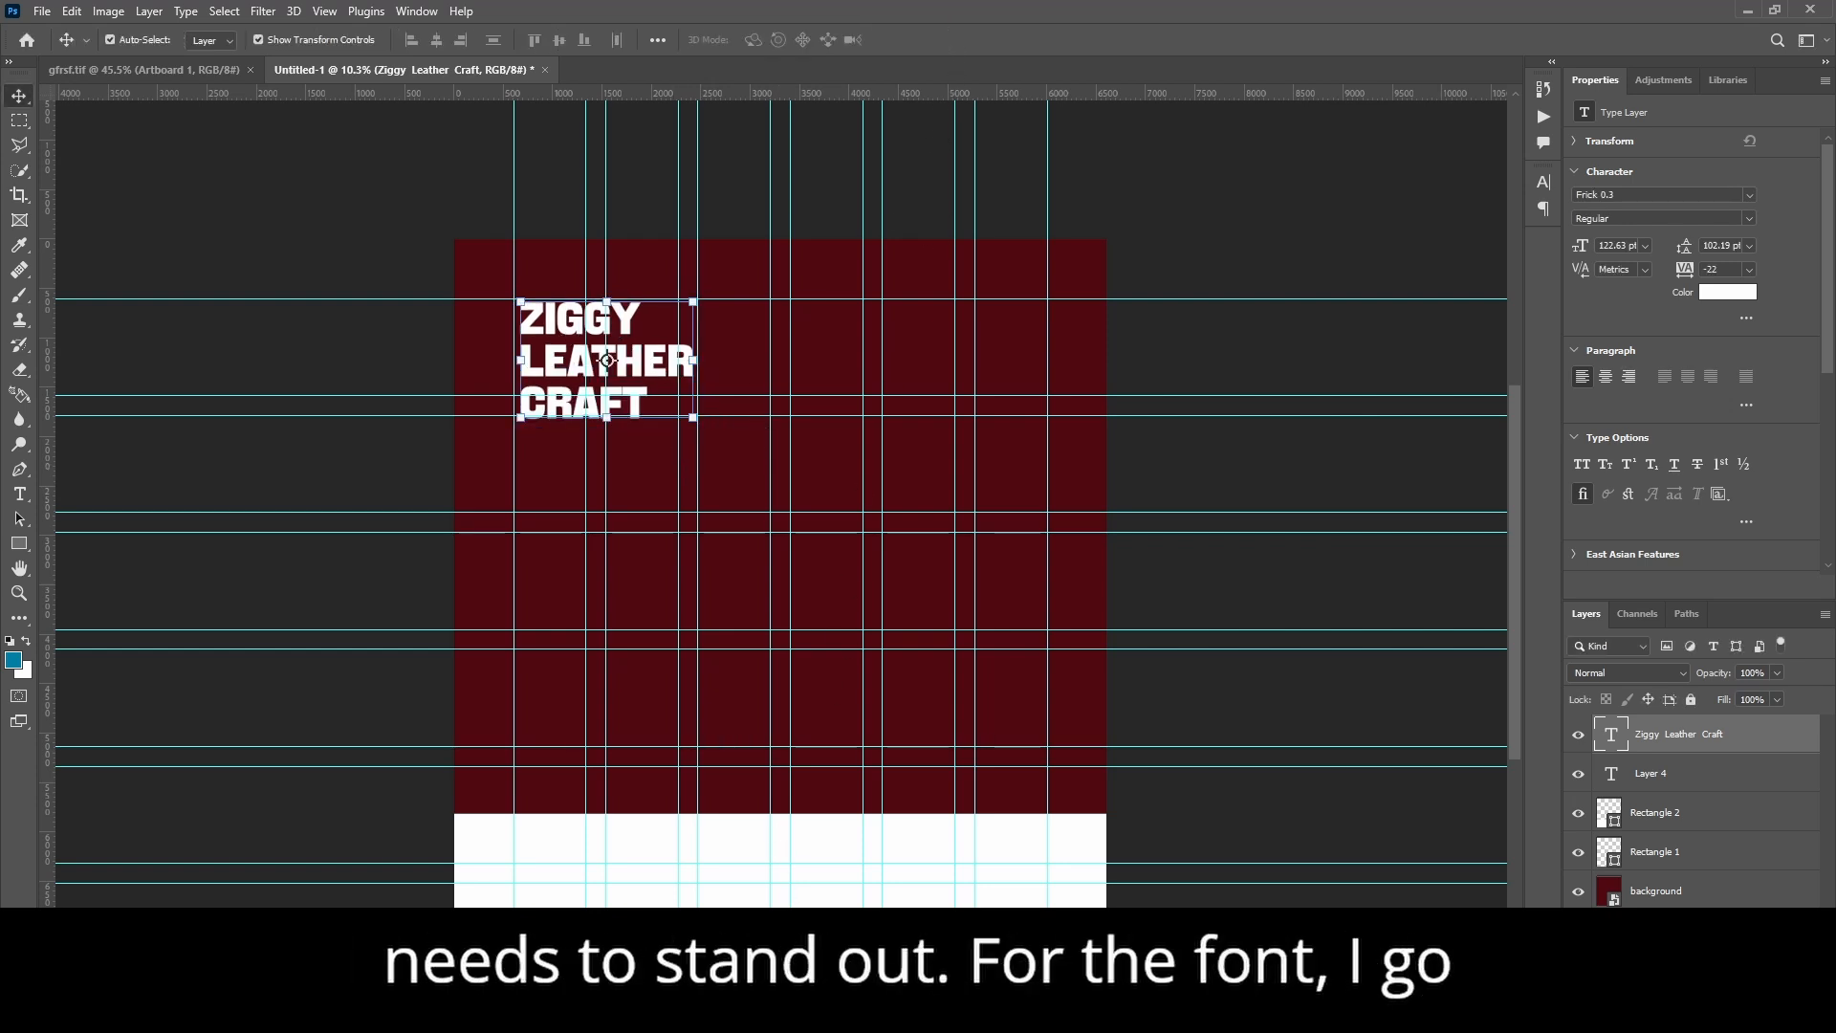
Step: Switch to the Ziggy Leather Craft document in WPS, copy the line "Your Trusted Partner for Quality Boat Footwear" and return to Photoshop
{"action": "key", "text": "alt+Tab"}
{"action": "right_click", "coordinate": [706, 311]}
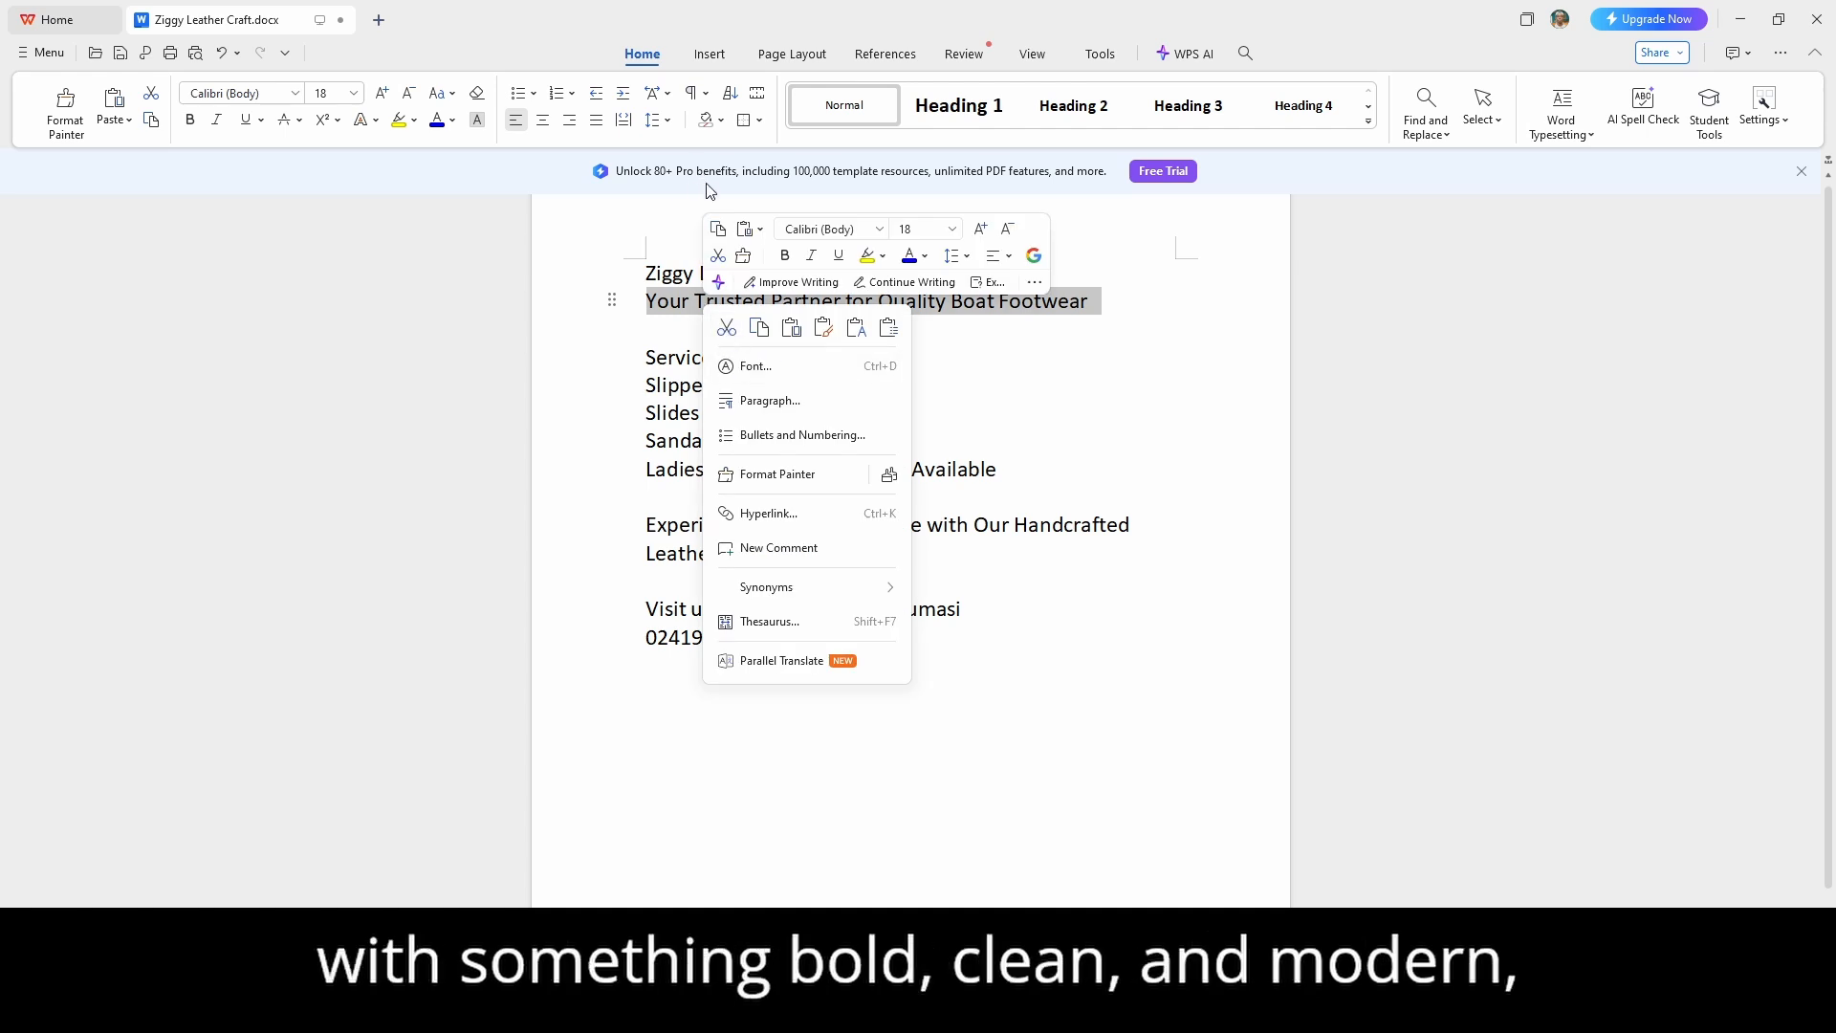
{"action": "left_click", "coordinate": [717, 229]}
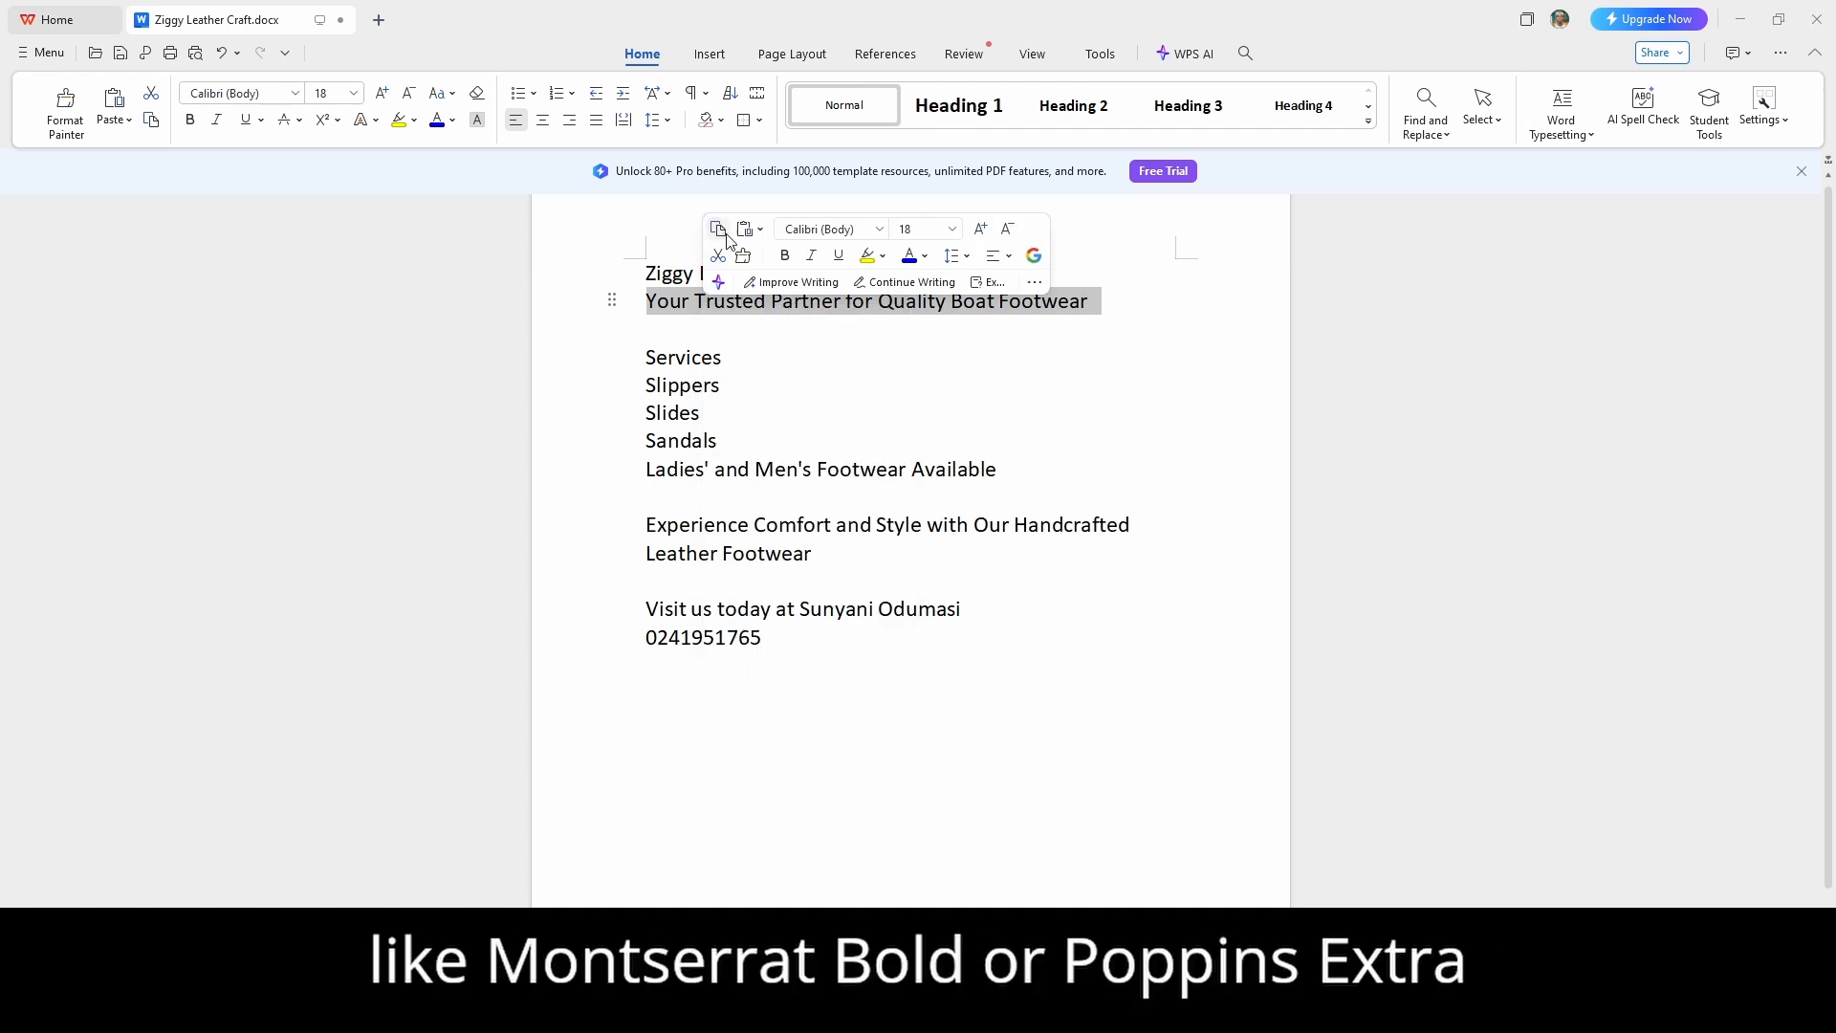
{"action": "key", "text": "alt+Tab"}
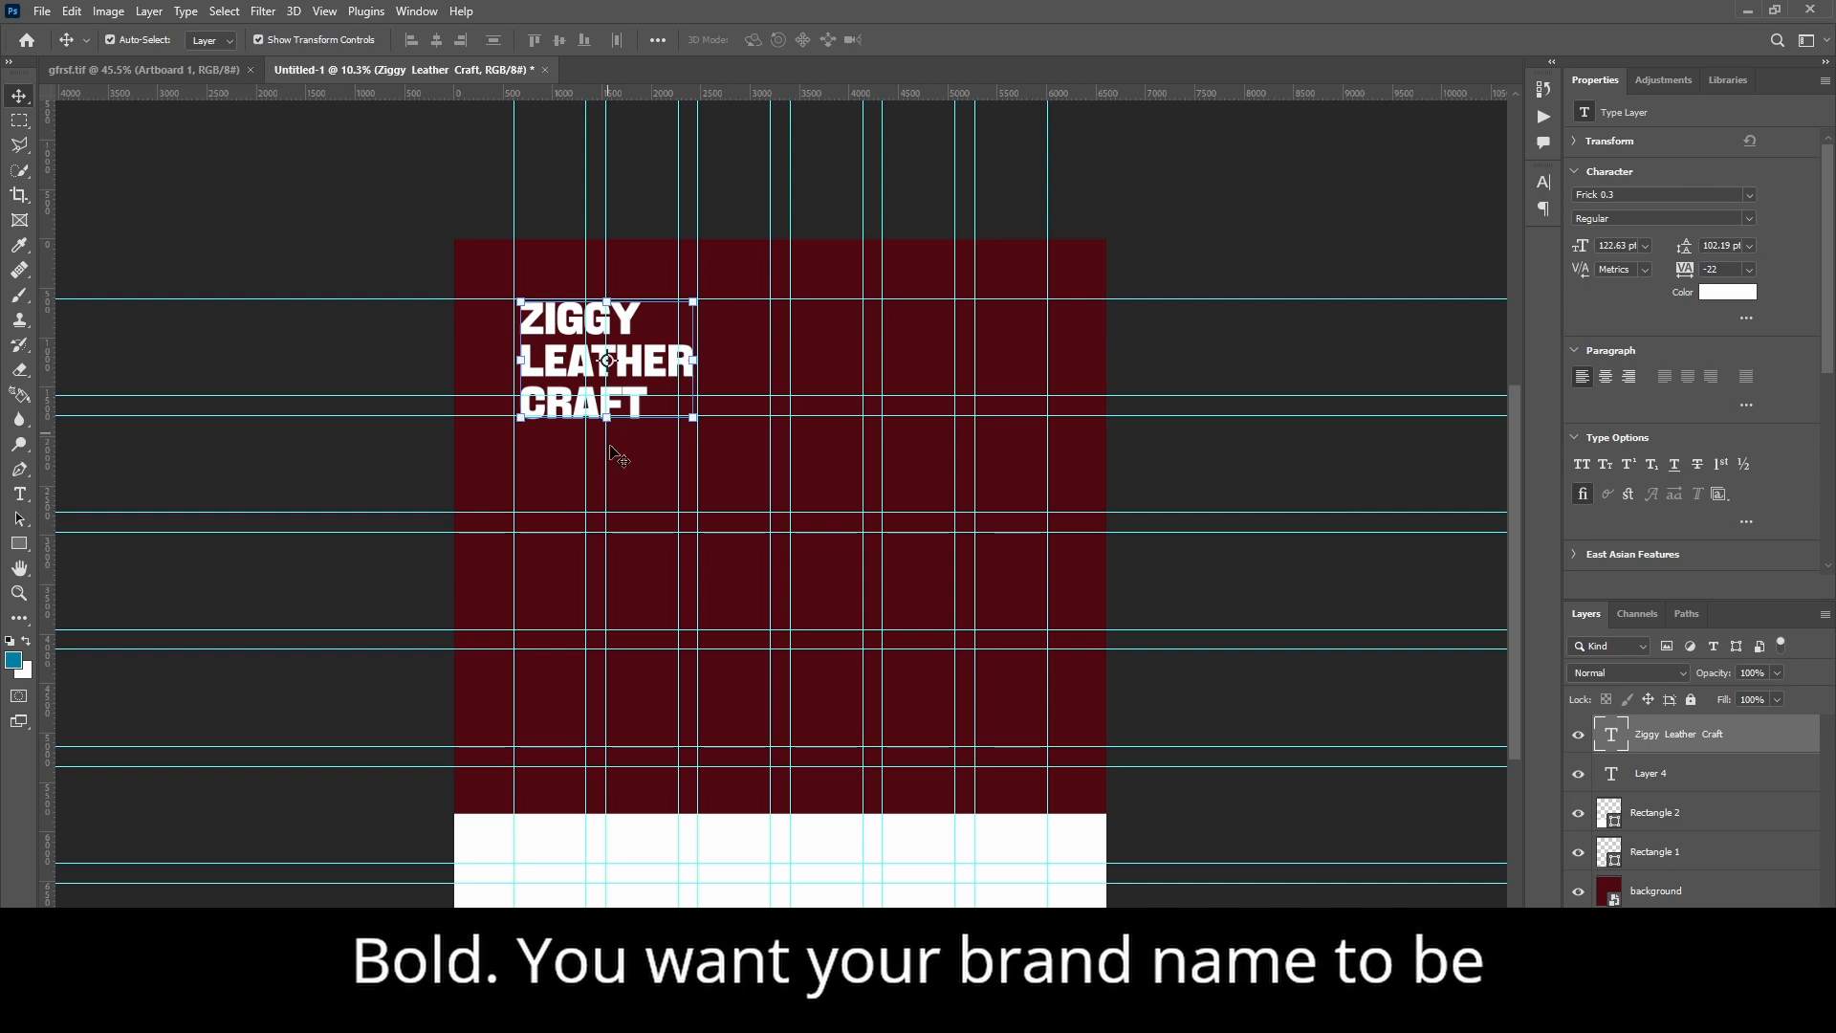
Step: Set the text font to Anago-BlackItalic
{"action": "key", "text": "t"}
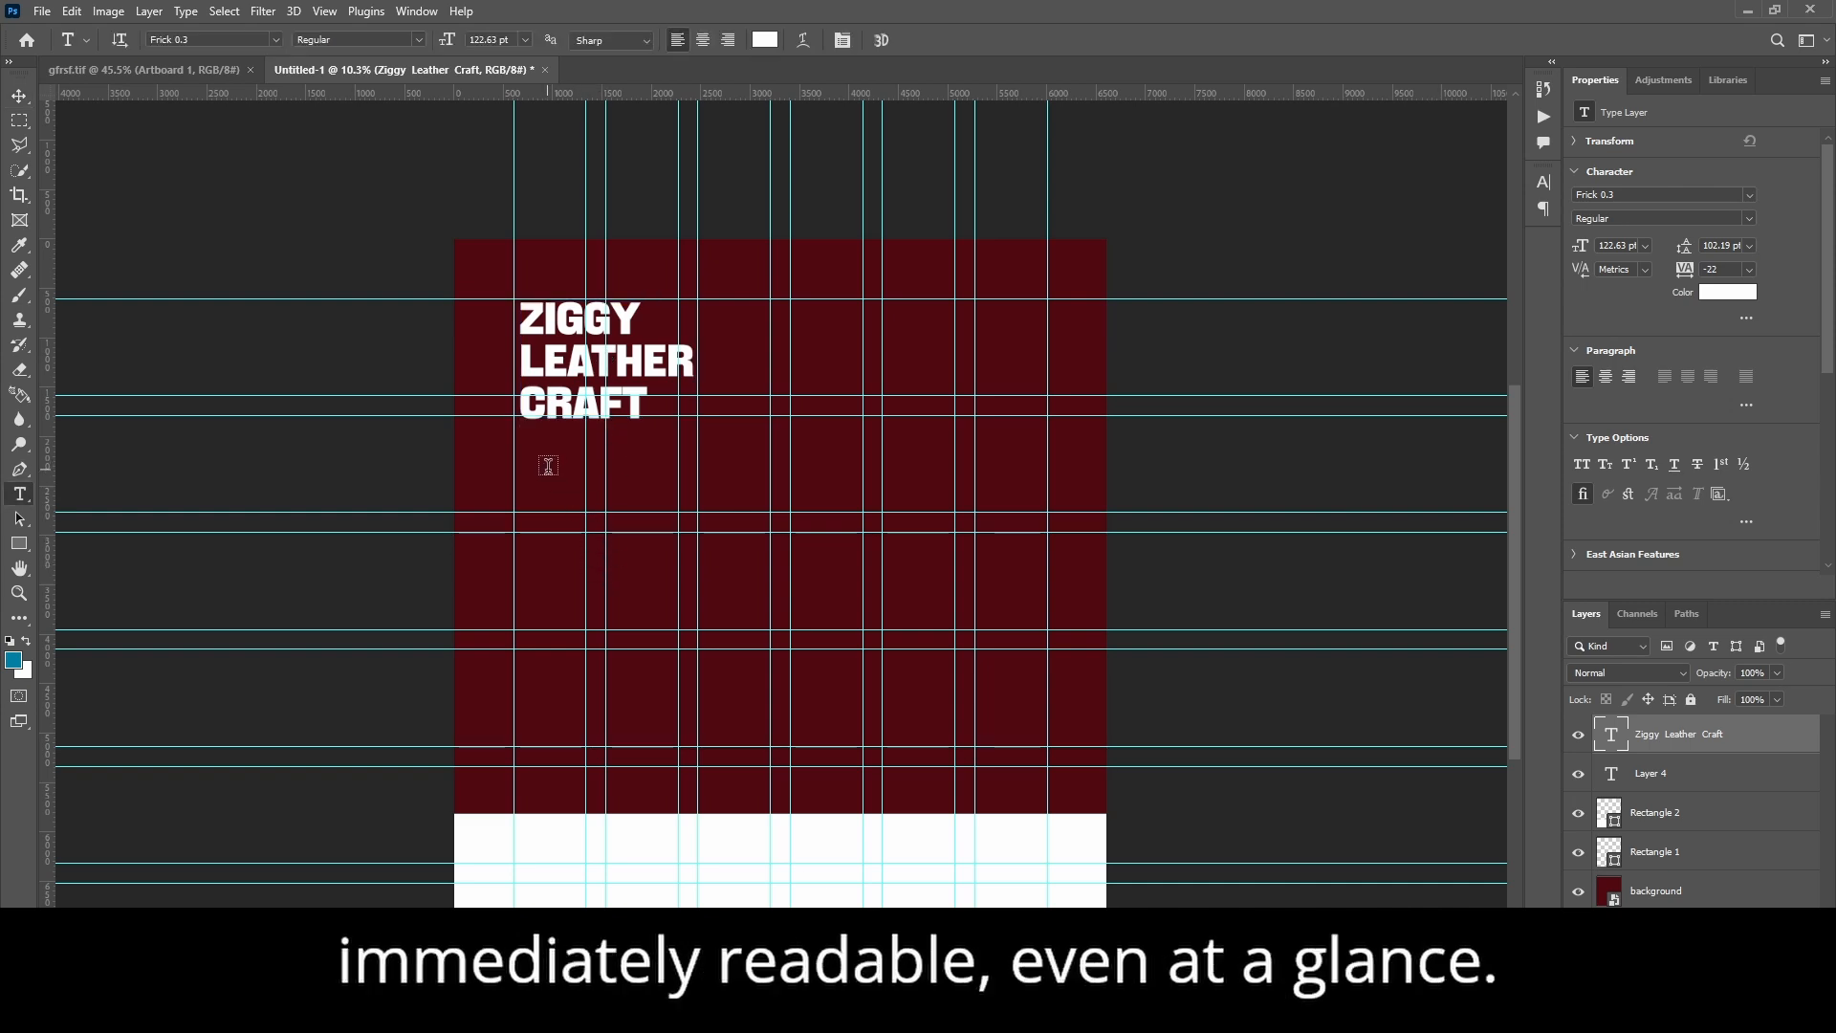
{"action": "left_click", "coordinate": [273, 39]}
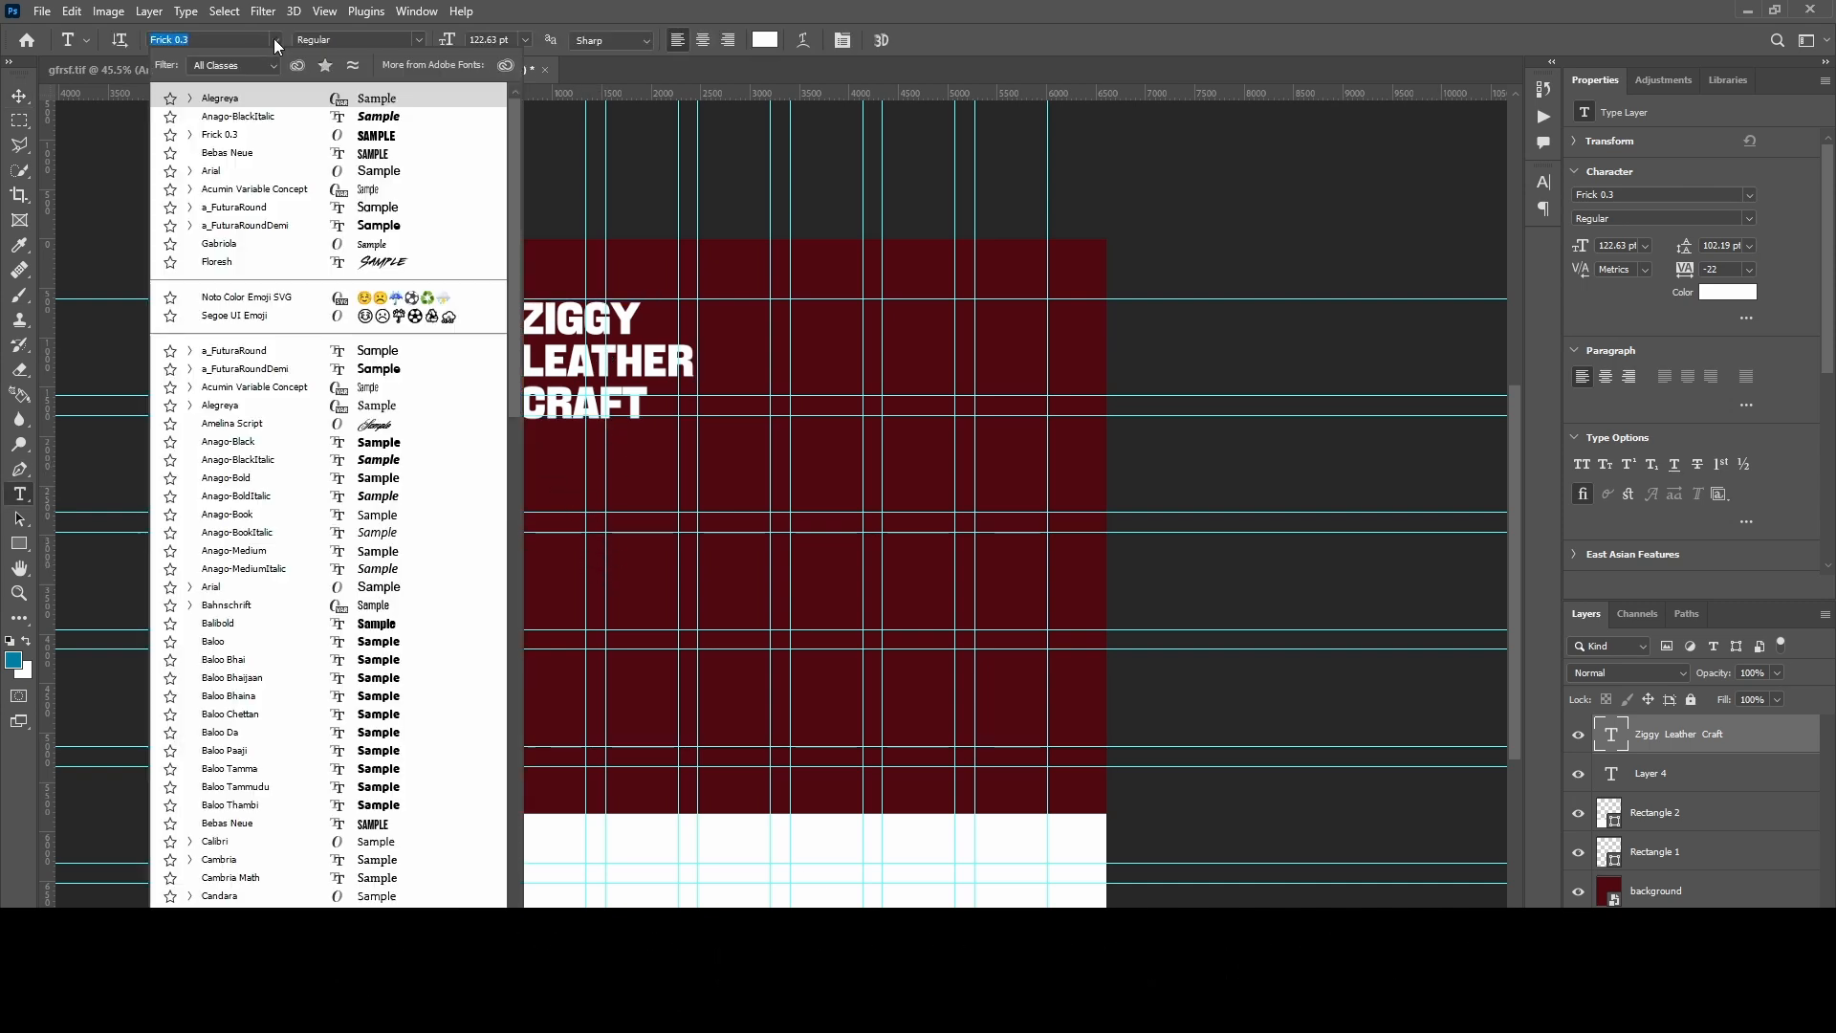
{"action": "left_click", "coordinate": [233, 117]}
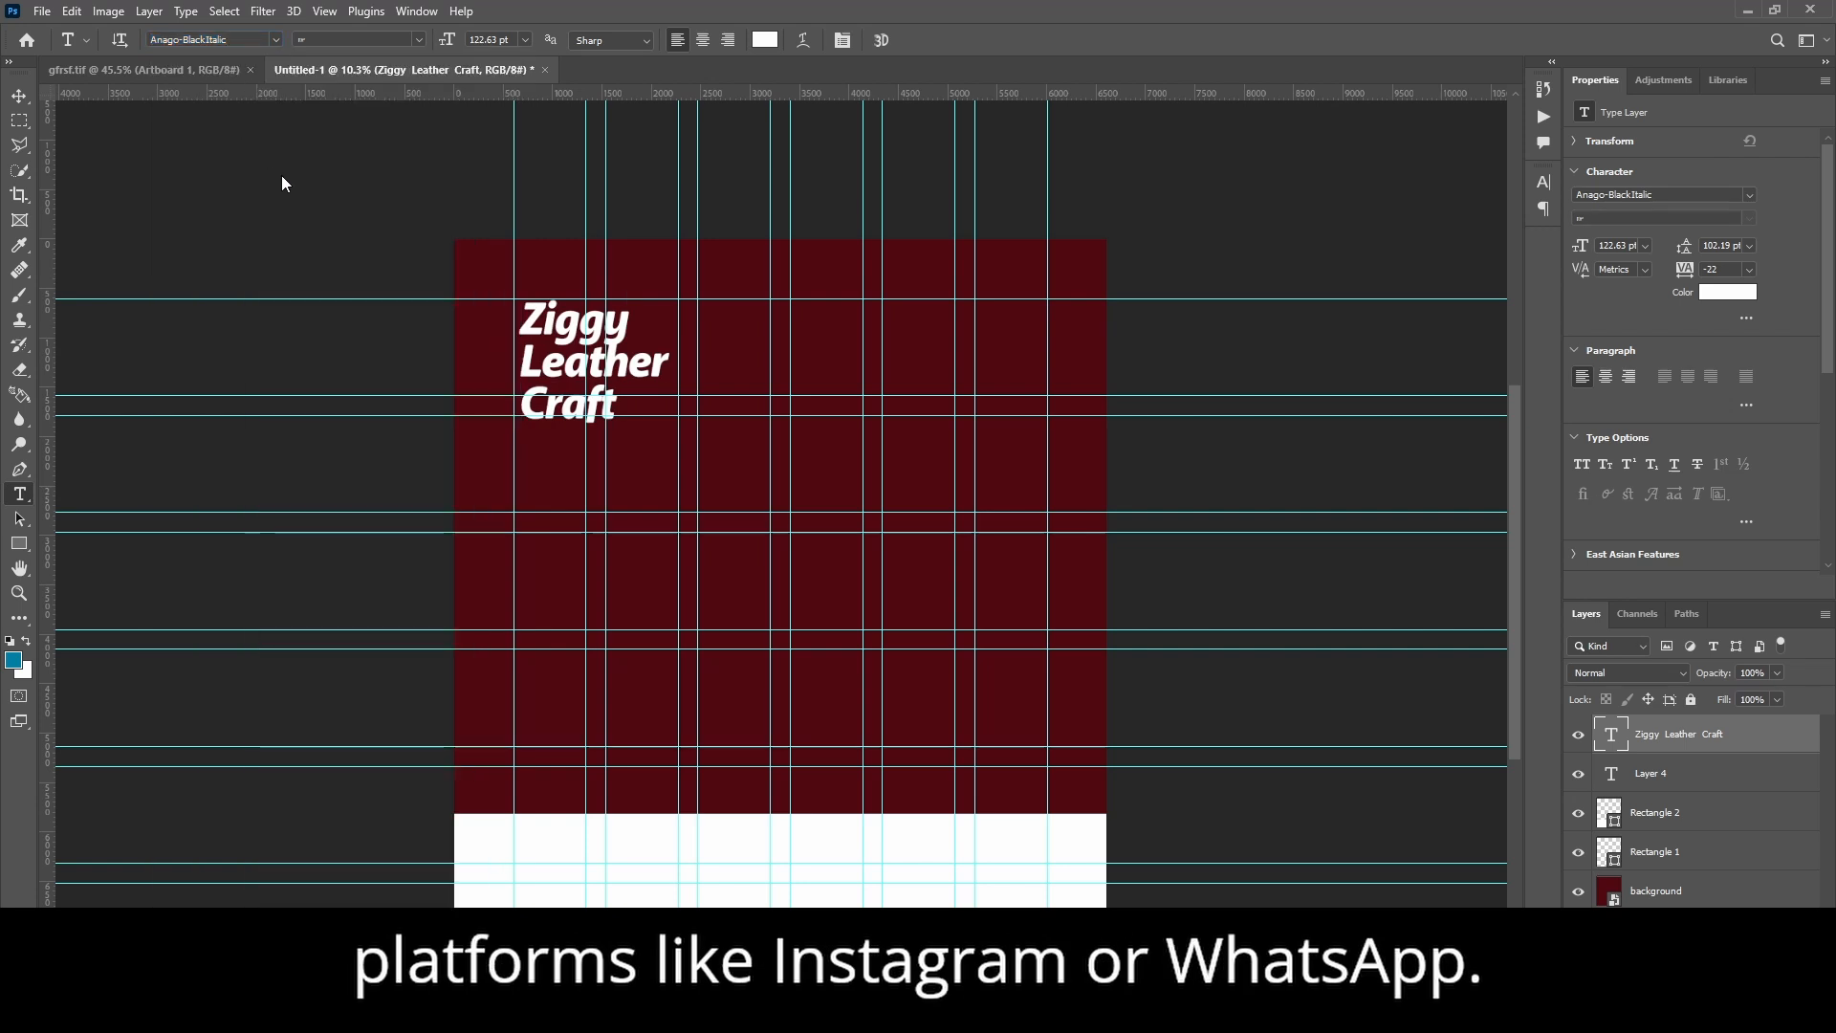
Step: Paste the copied tagline as a new text layer below the title and break it into two lines before "Quality"
{"action": "left_click", "coordinate": [549, 485]}
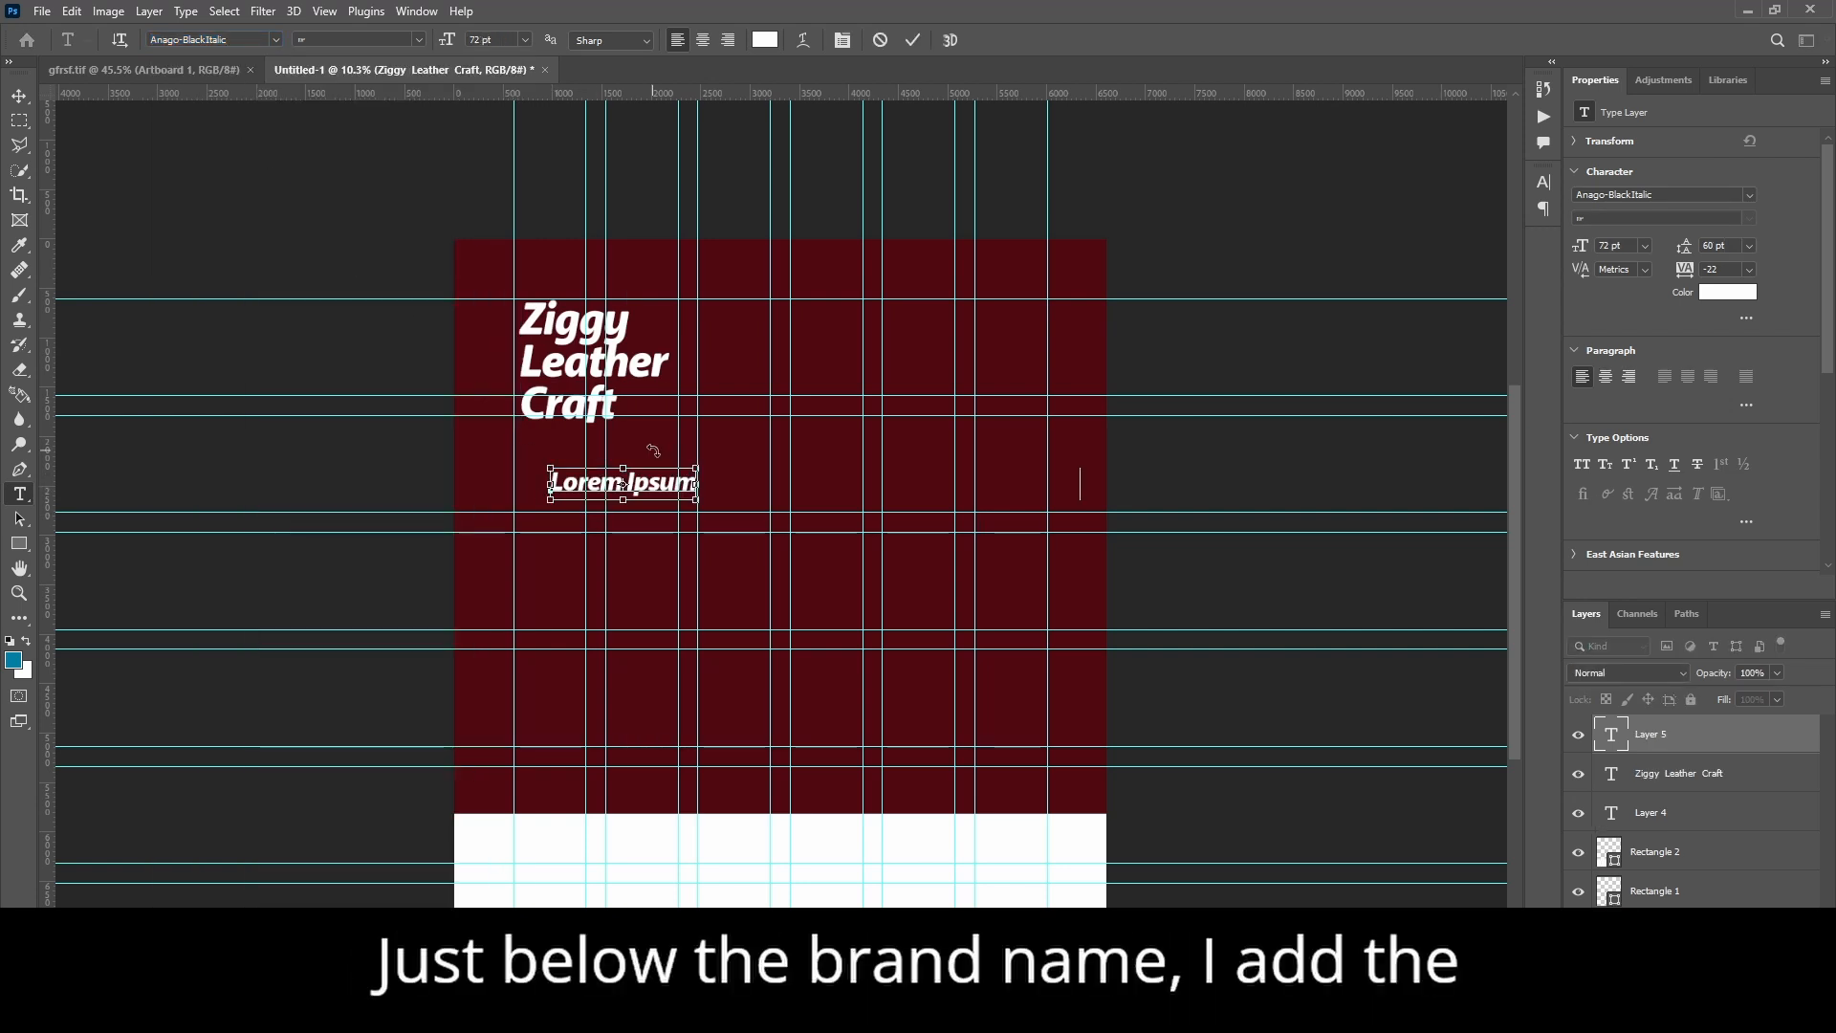
{"action": "key", "text": "ctrl+v"}
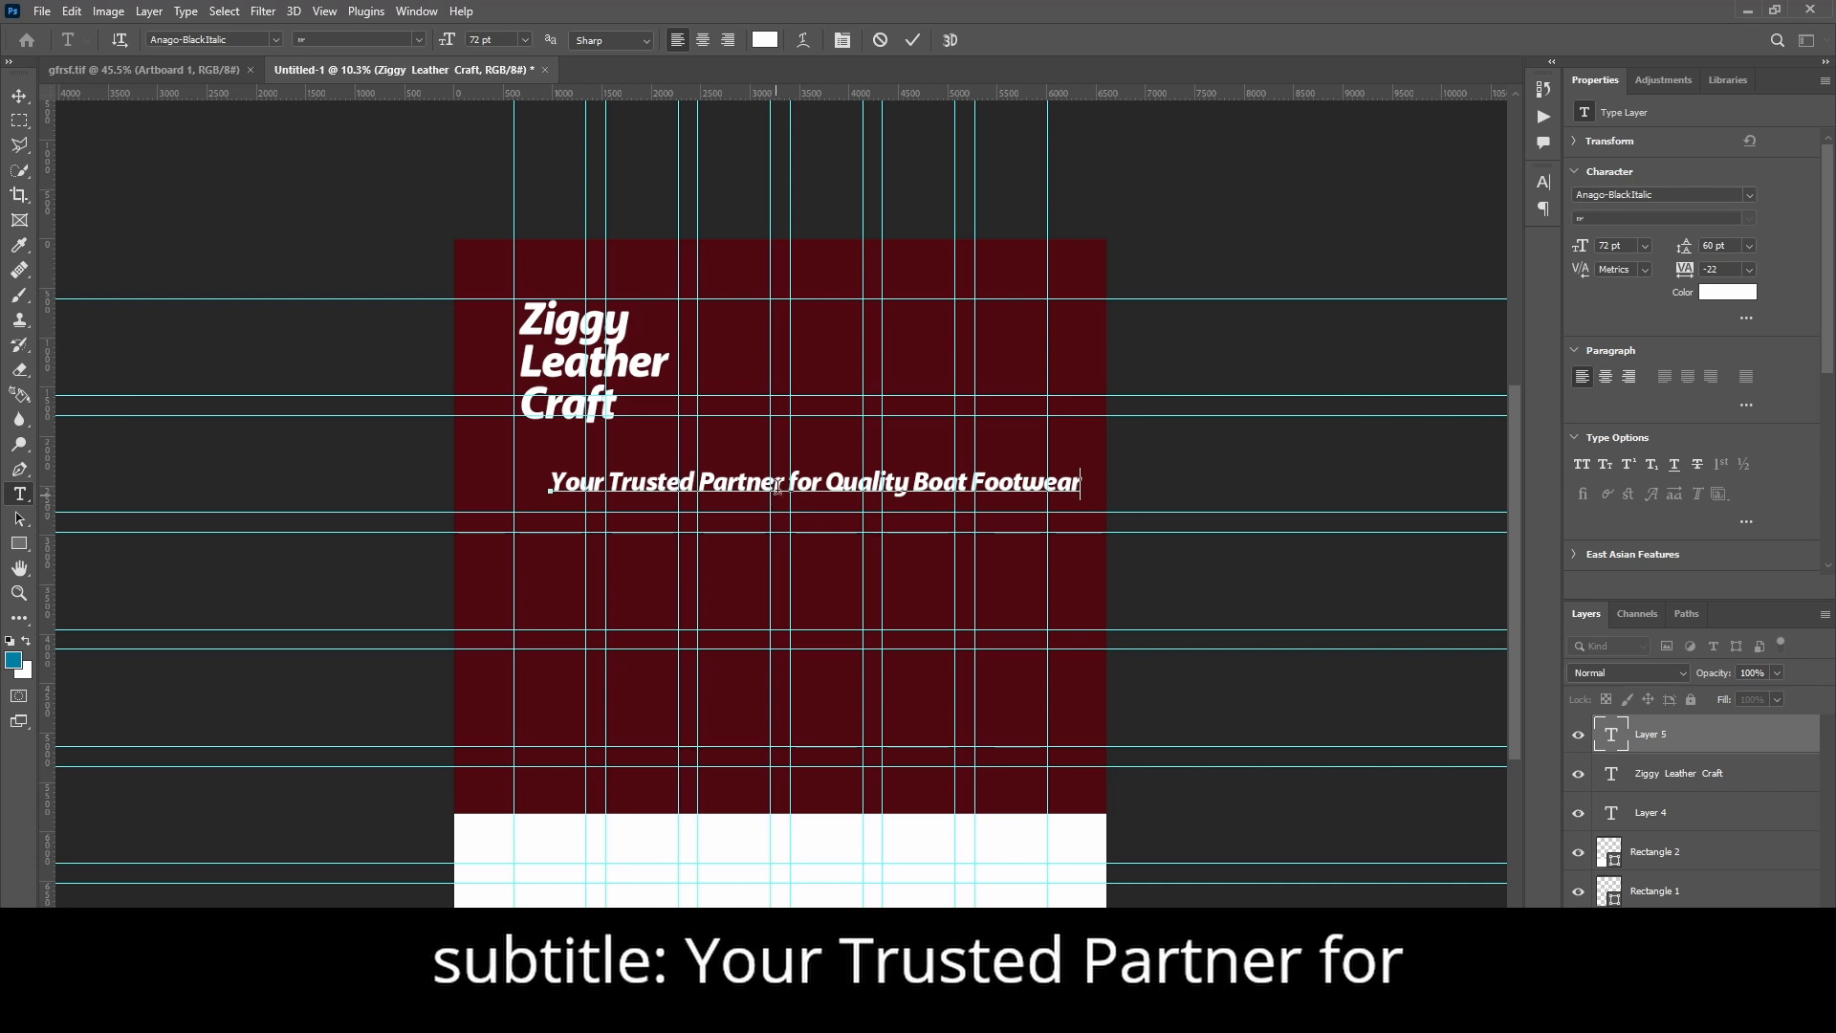
{"action": "type", "text": "t"}
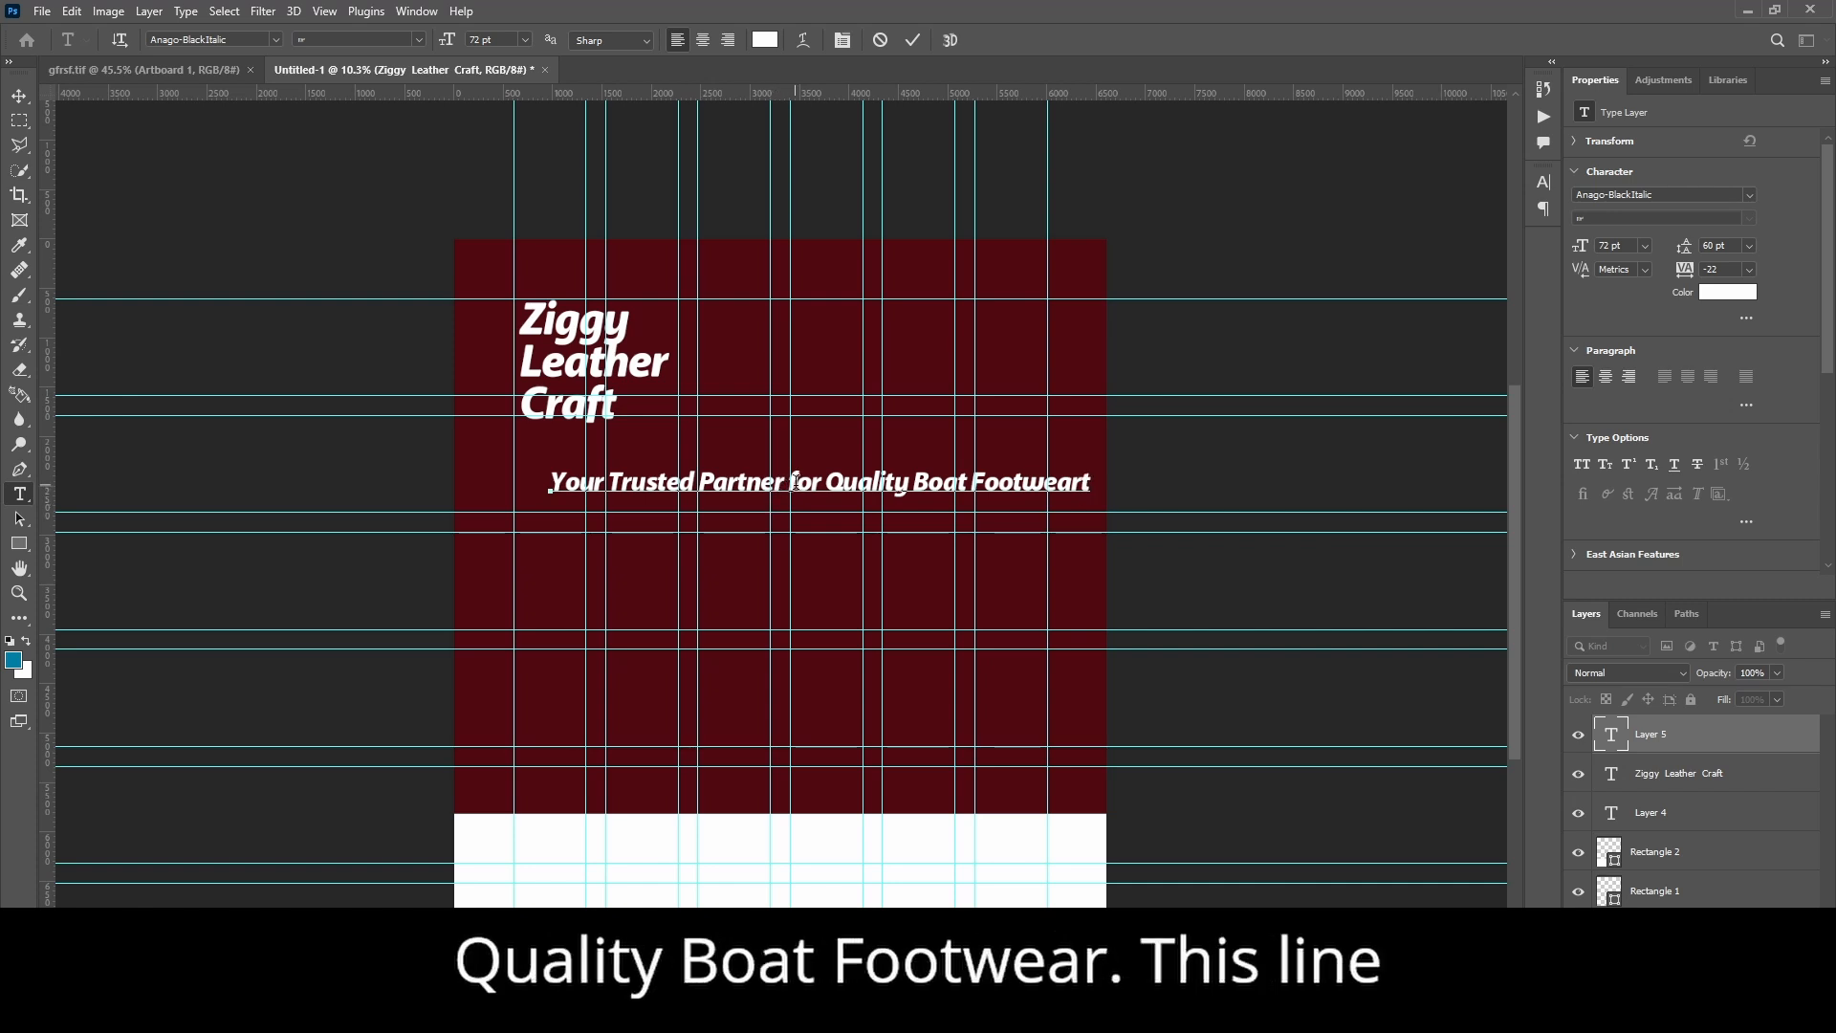
{"action": "left_click", "coordinate": [828, 481]}
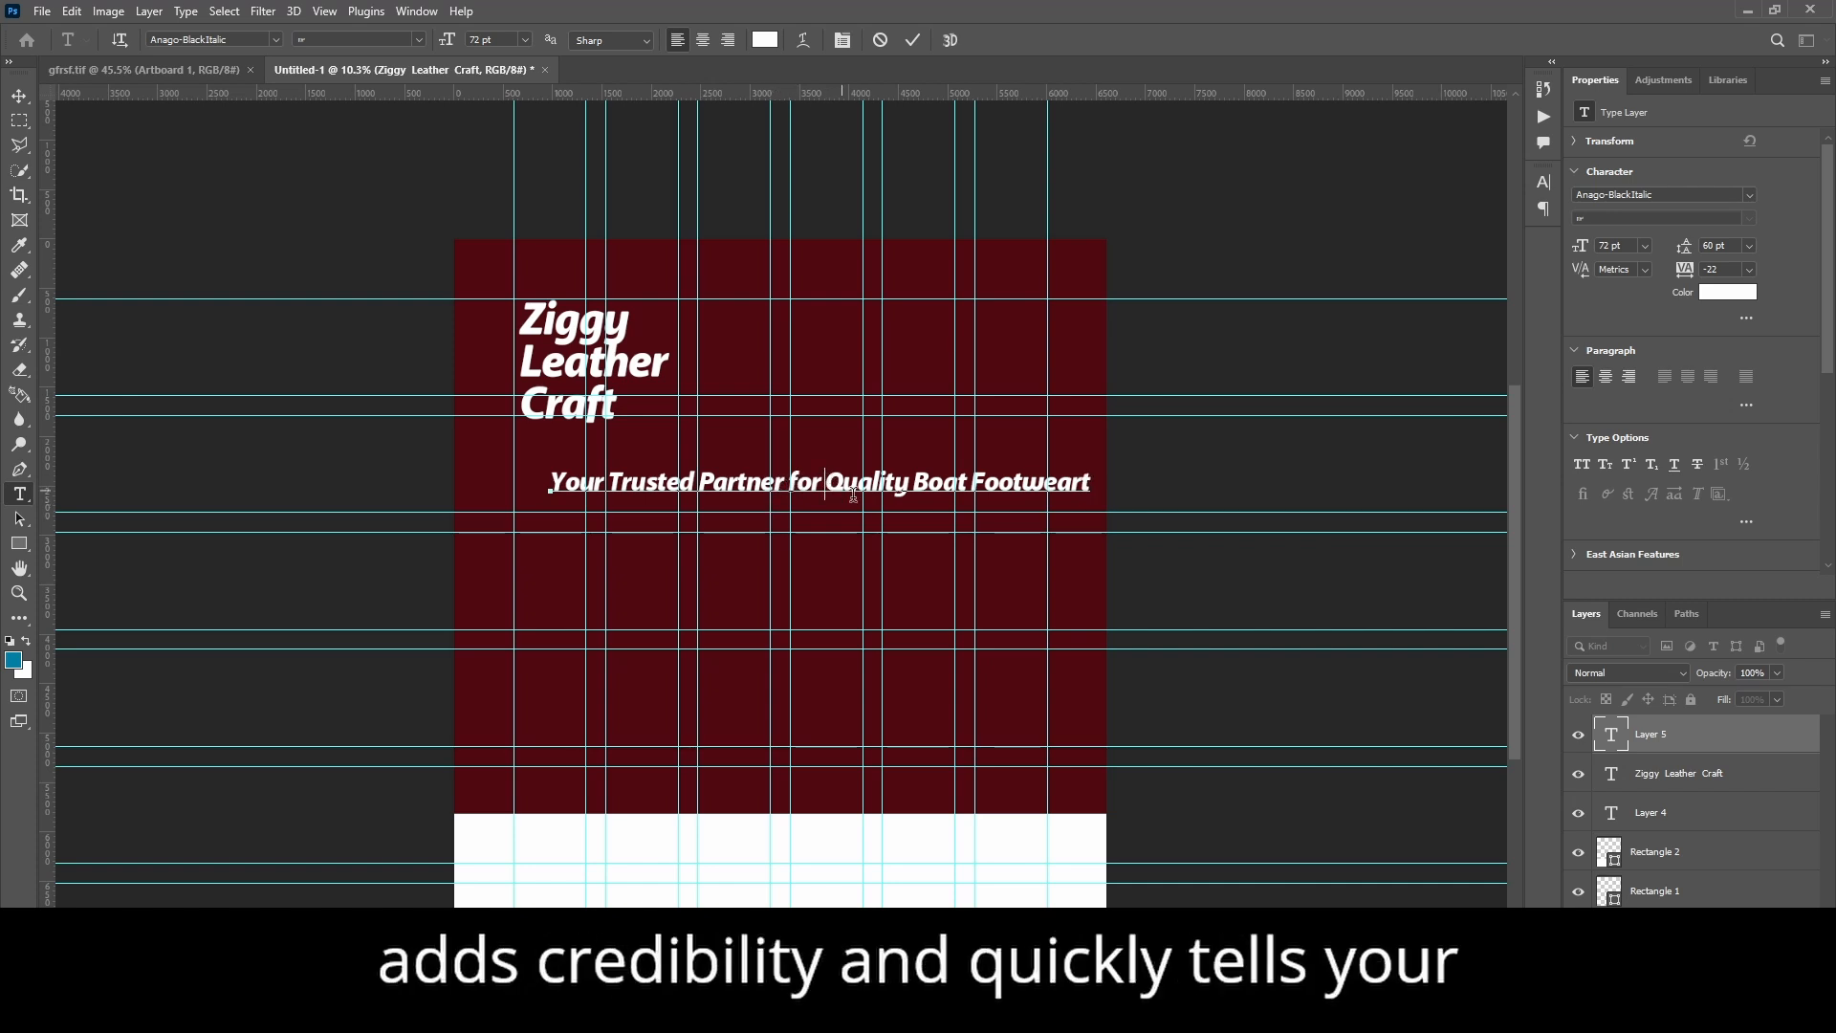
{"action": "key", "text": "Return"}
{"action": "left_click", "coordinate": [913, 39]}
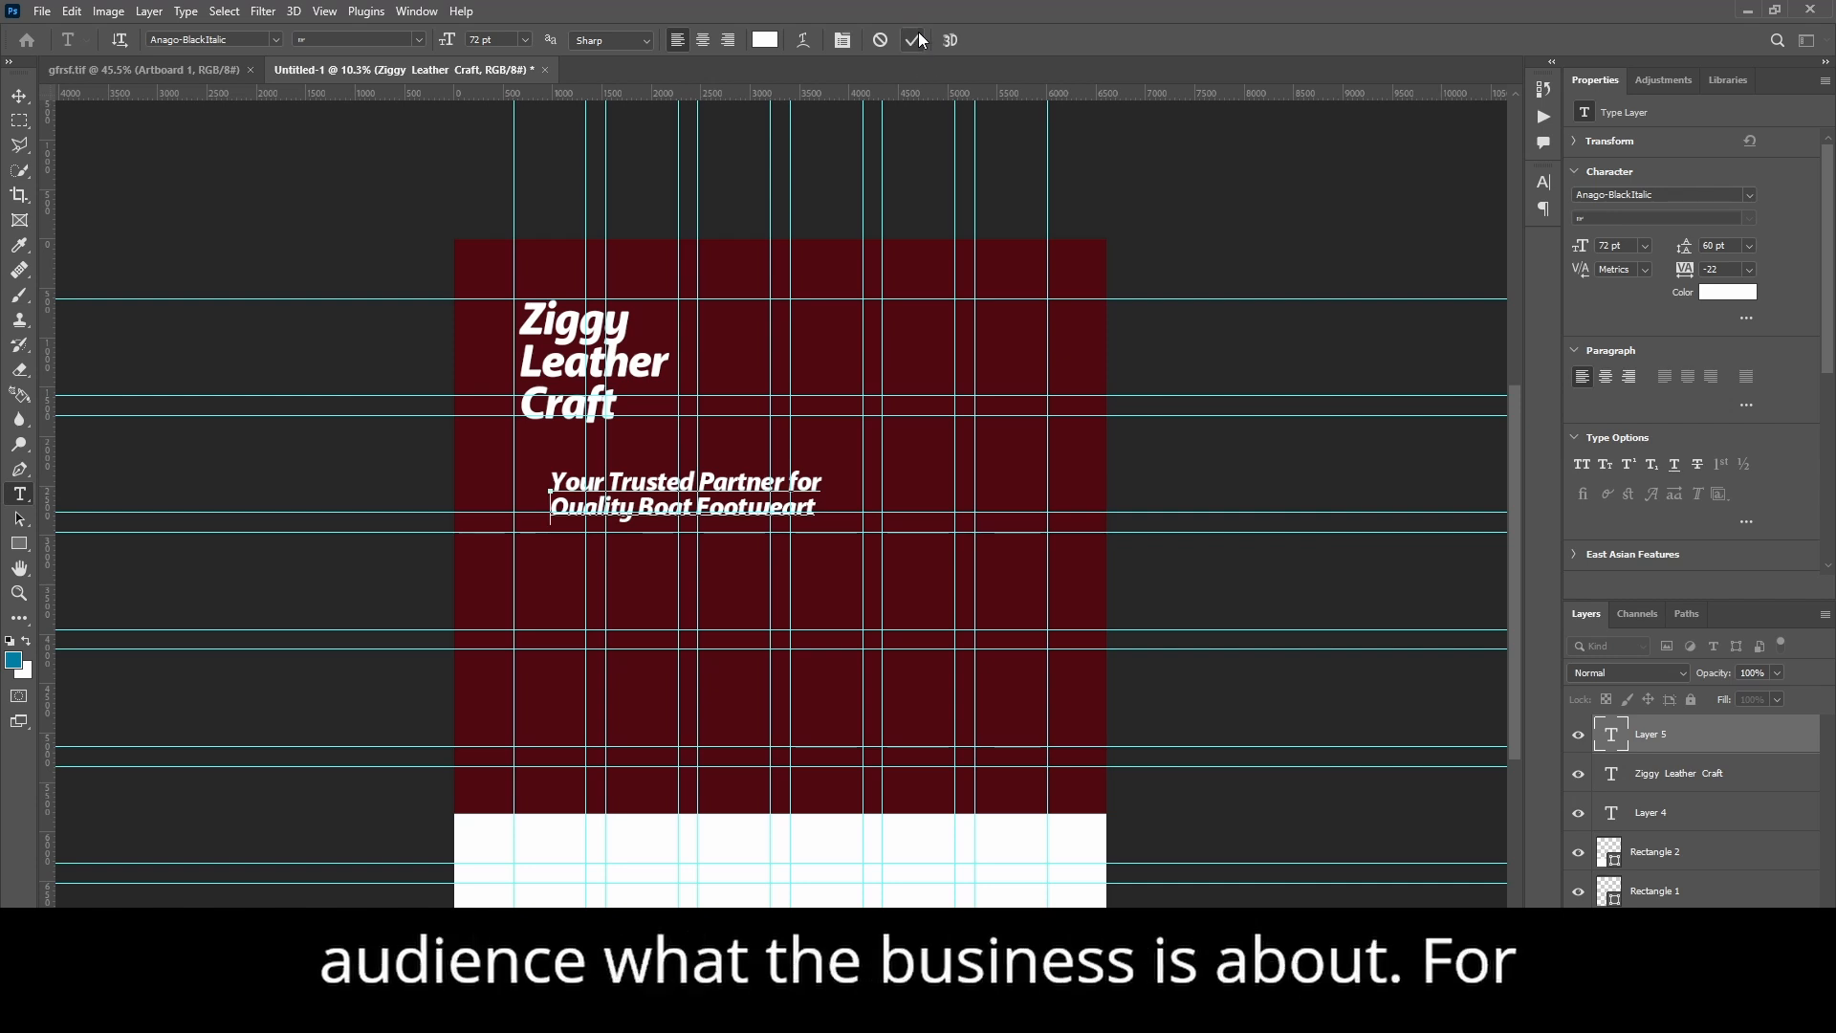
Step: Move the tagline directly beneath the title, scale it to about 66% and align it with the left margin guide
{"action": "key", "text": "v"}
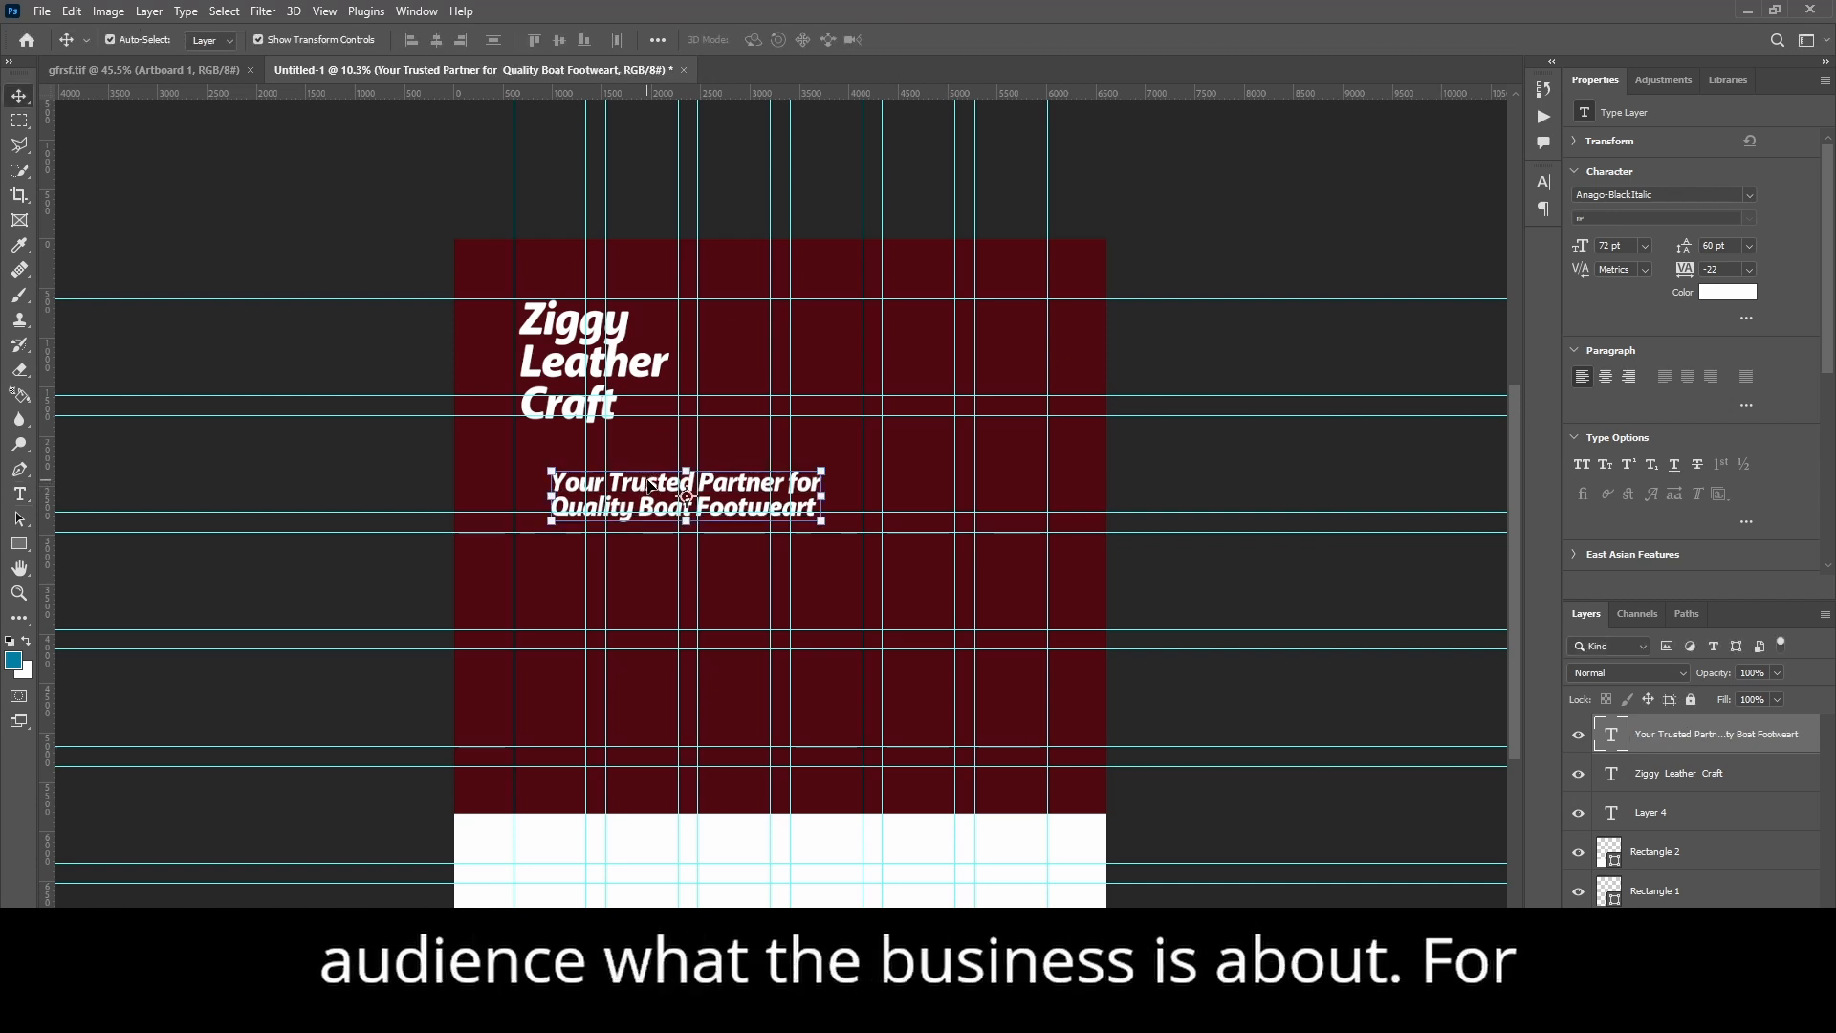
{"action": "left_click_drag", "start_coordinate": [648, 484], "coordinate": [615, 440]}
{"action": "key", "text": "ctrl+t"}
{"action": "left_click_drag", "start_coordinate": [789, 475], "coordinate": [695, 462]}
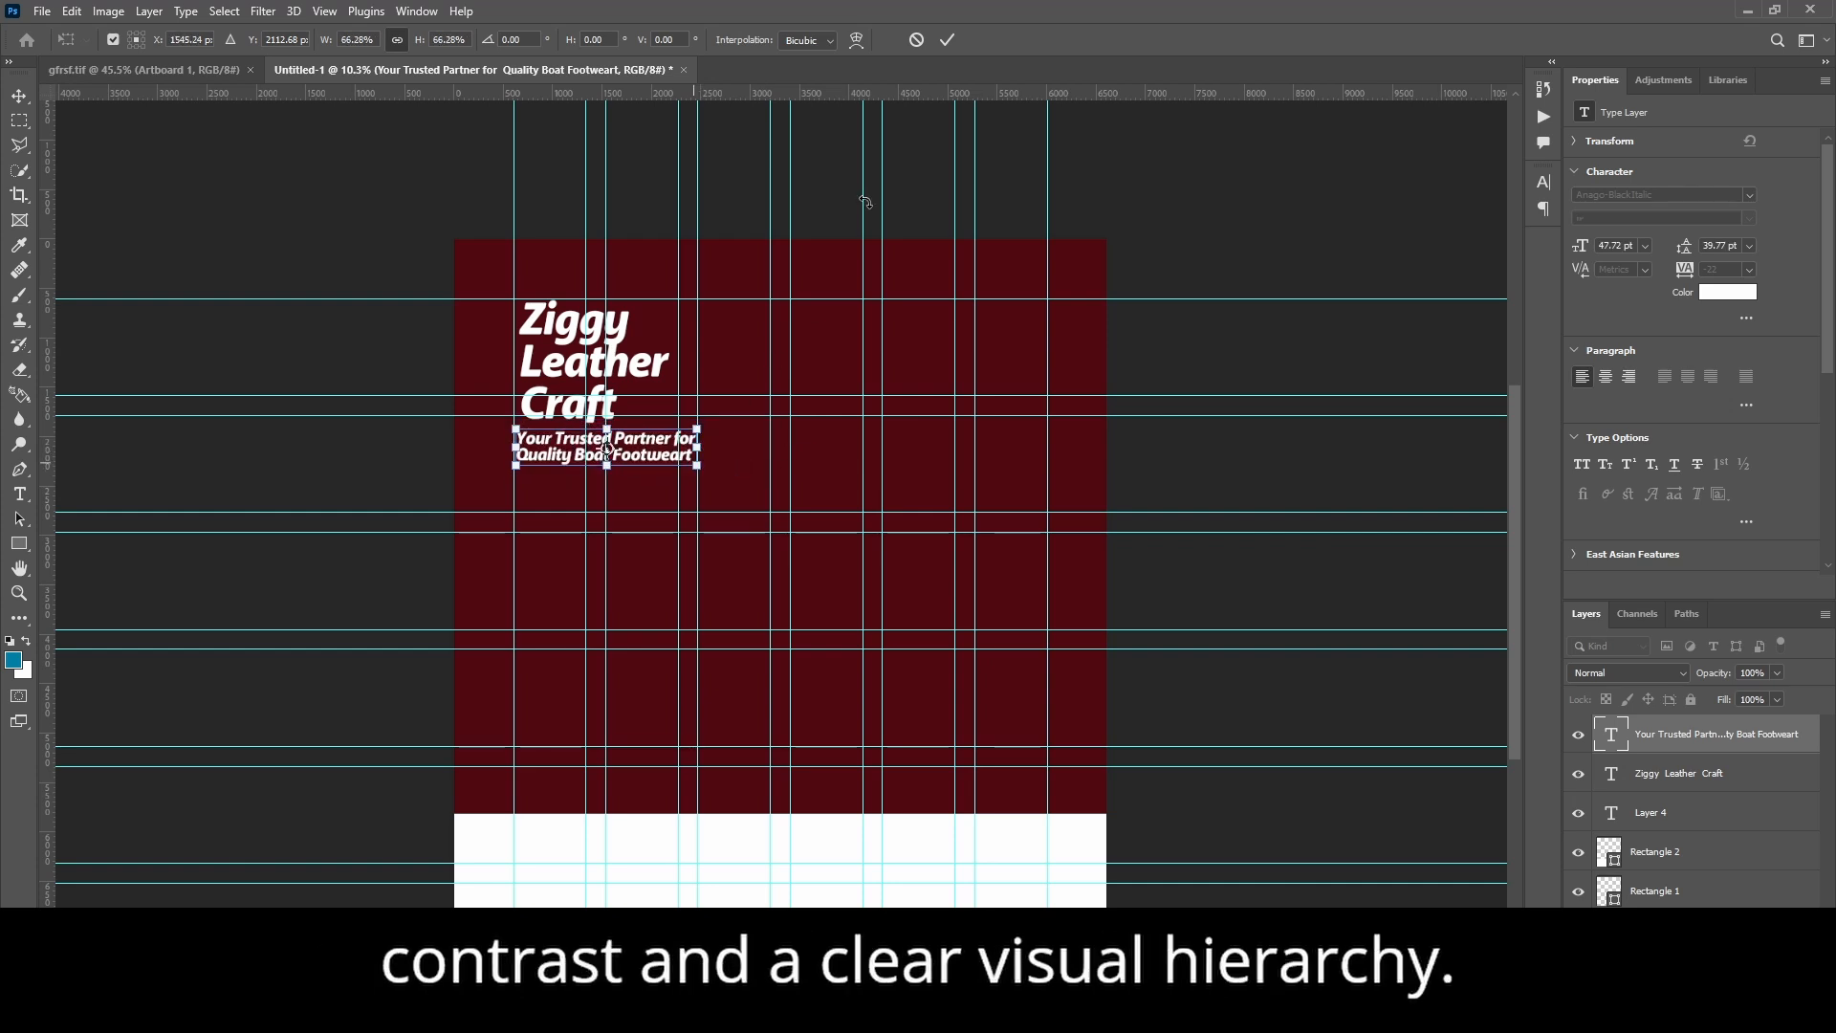
{"action": "left_click", "coordinate": [947, 39]}
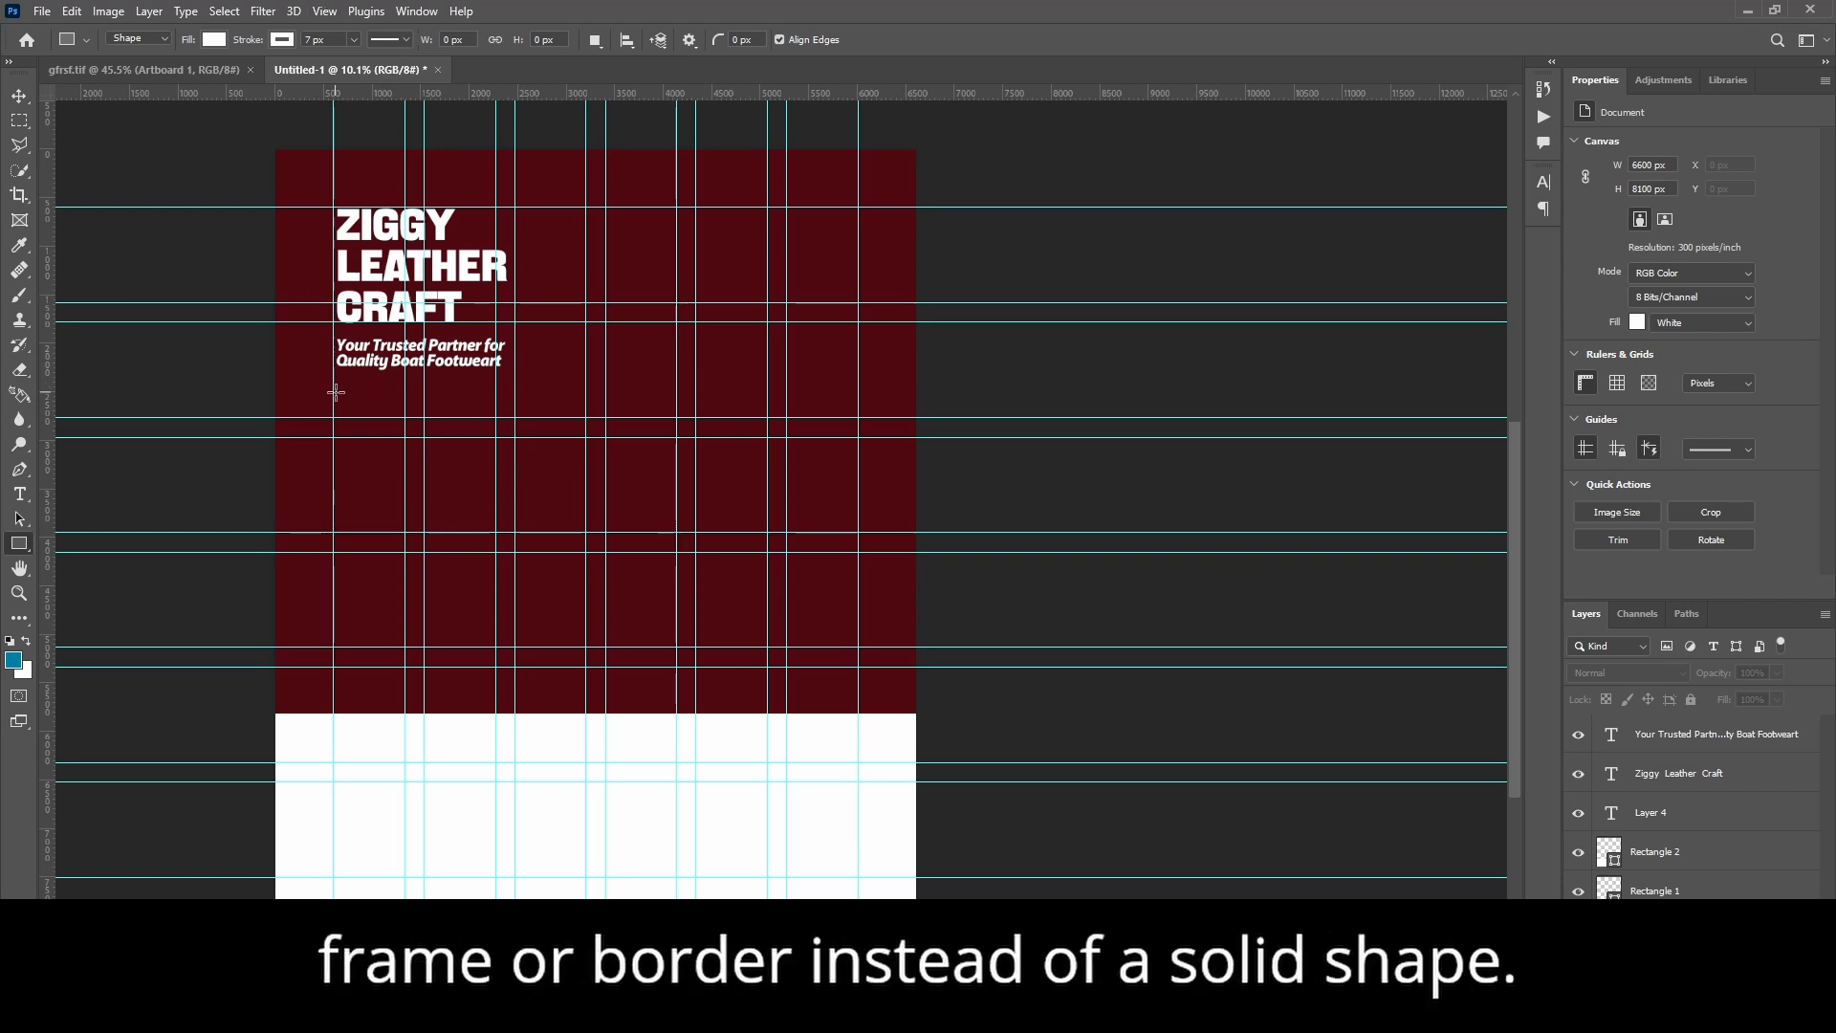
Step: Set the shape fill to none and draw a white-outlined rectangle about 1867 by 533 px beneath the tagline
{"action": "left_click", "coordinate": [218, 40]}
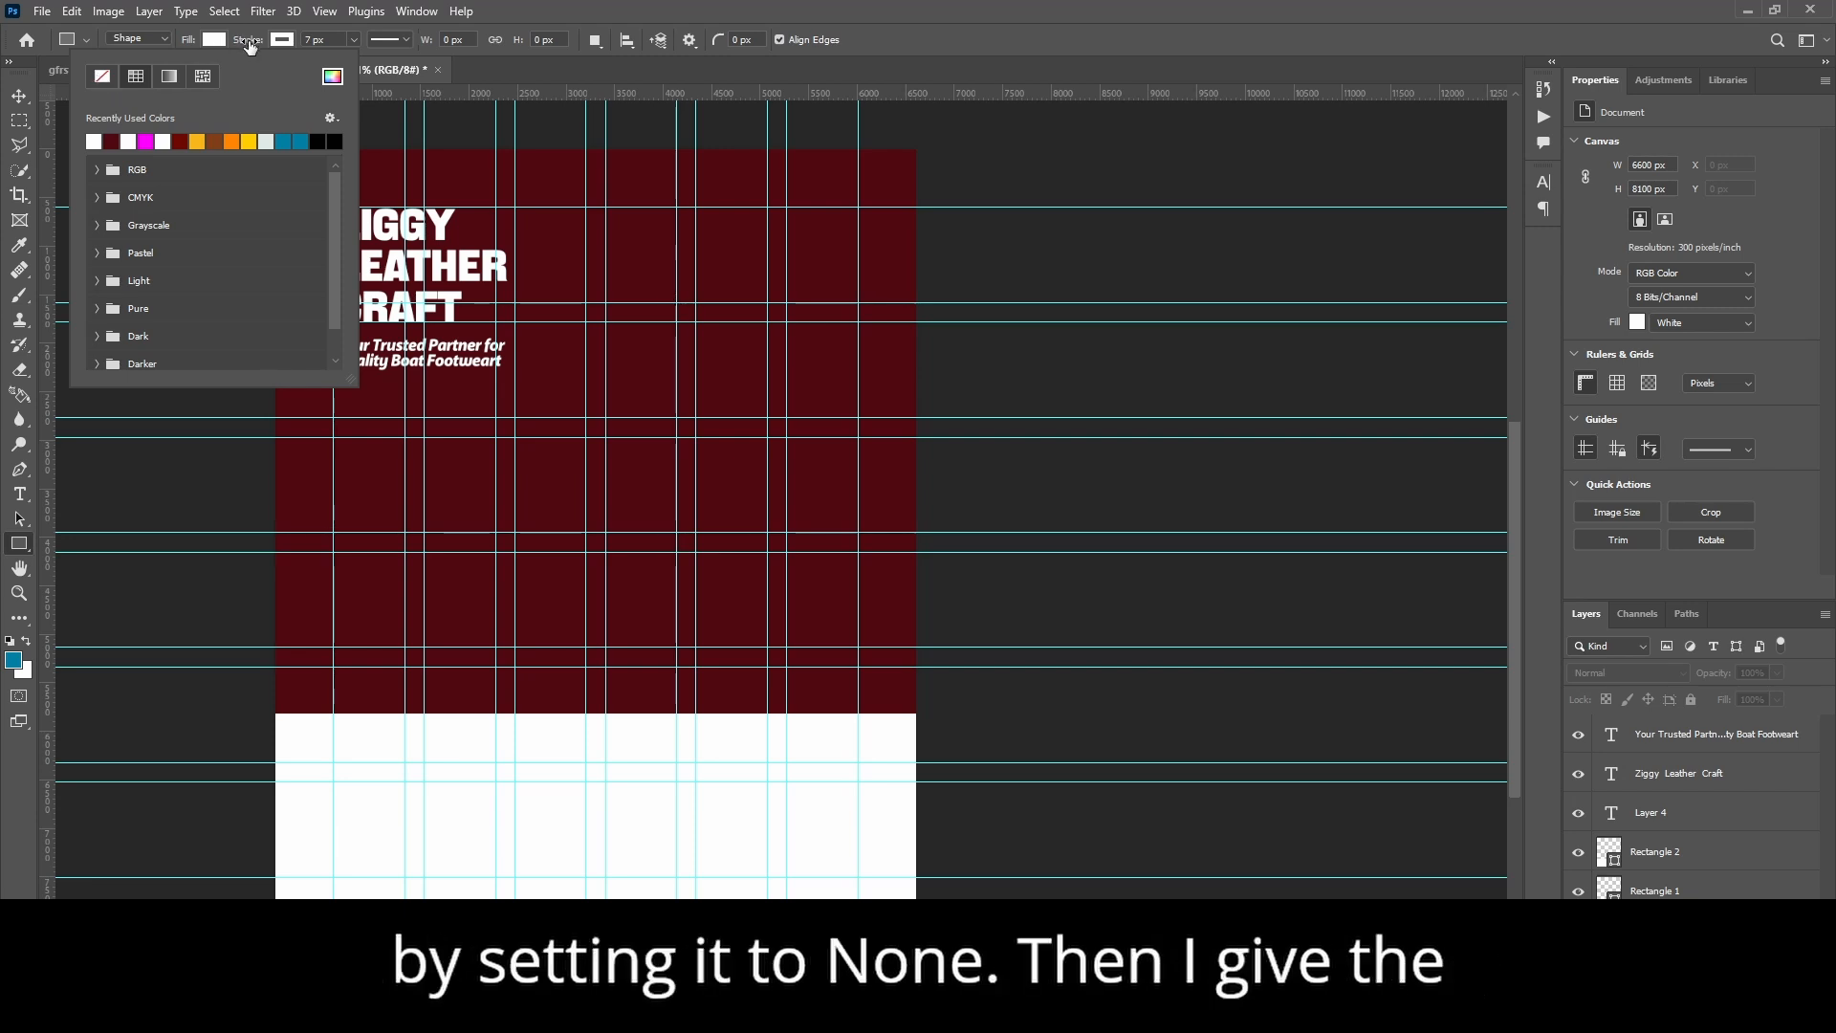
{"action": "left_click", "coordinate": [100, 78]}
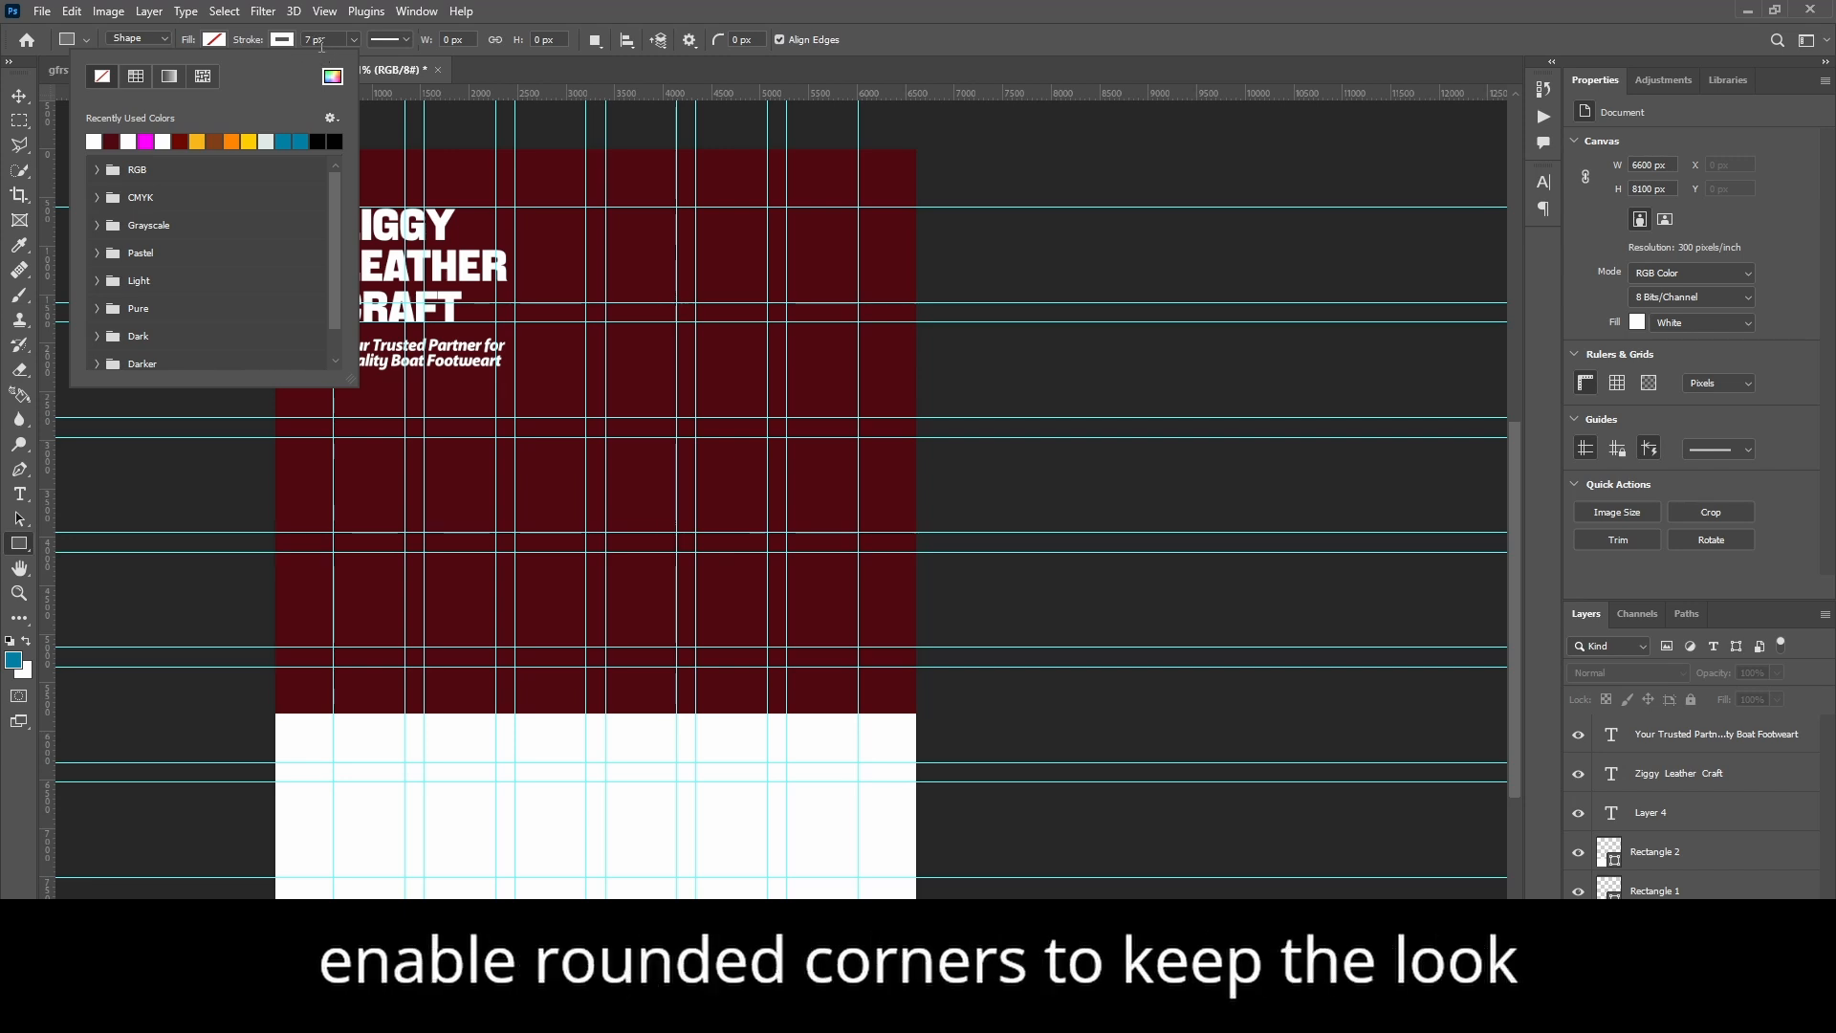
{"action": "left_click", "coordinate": [344, 426]}
{"action": "left_click", "coordinate": [341, 408]}
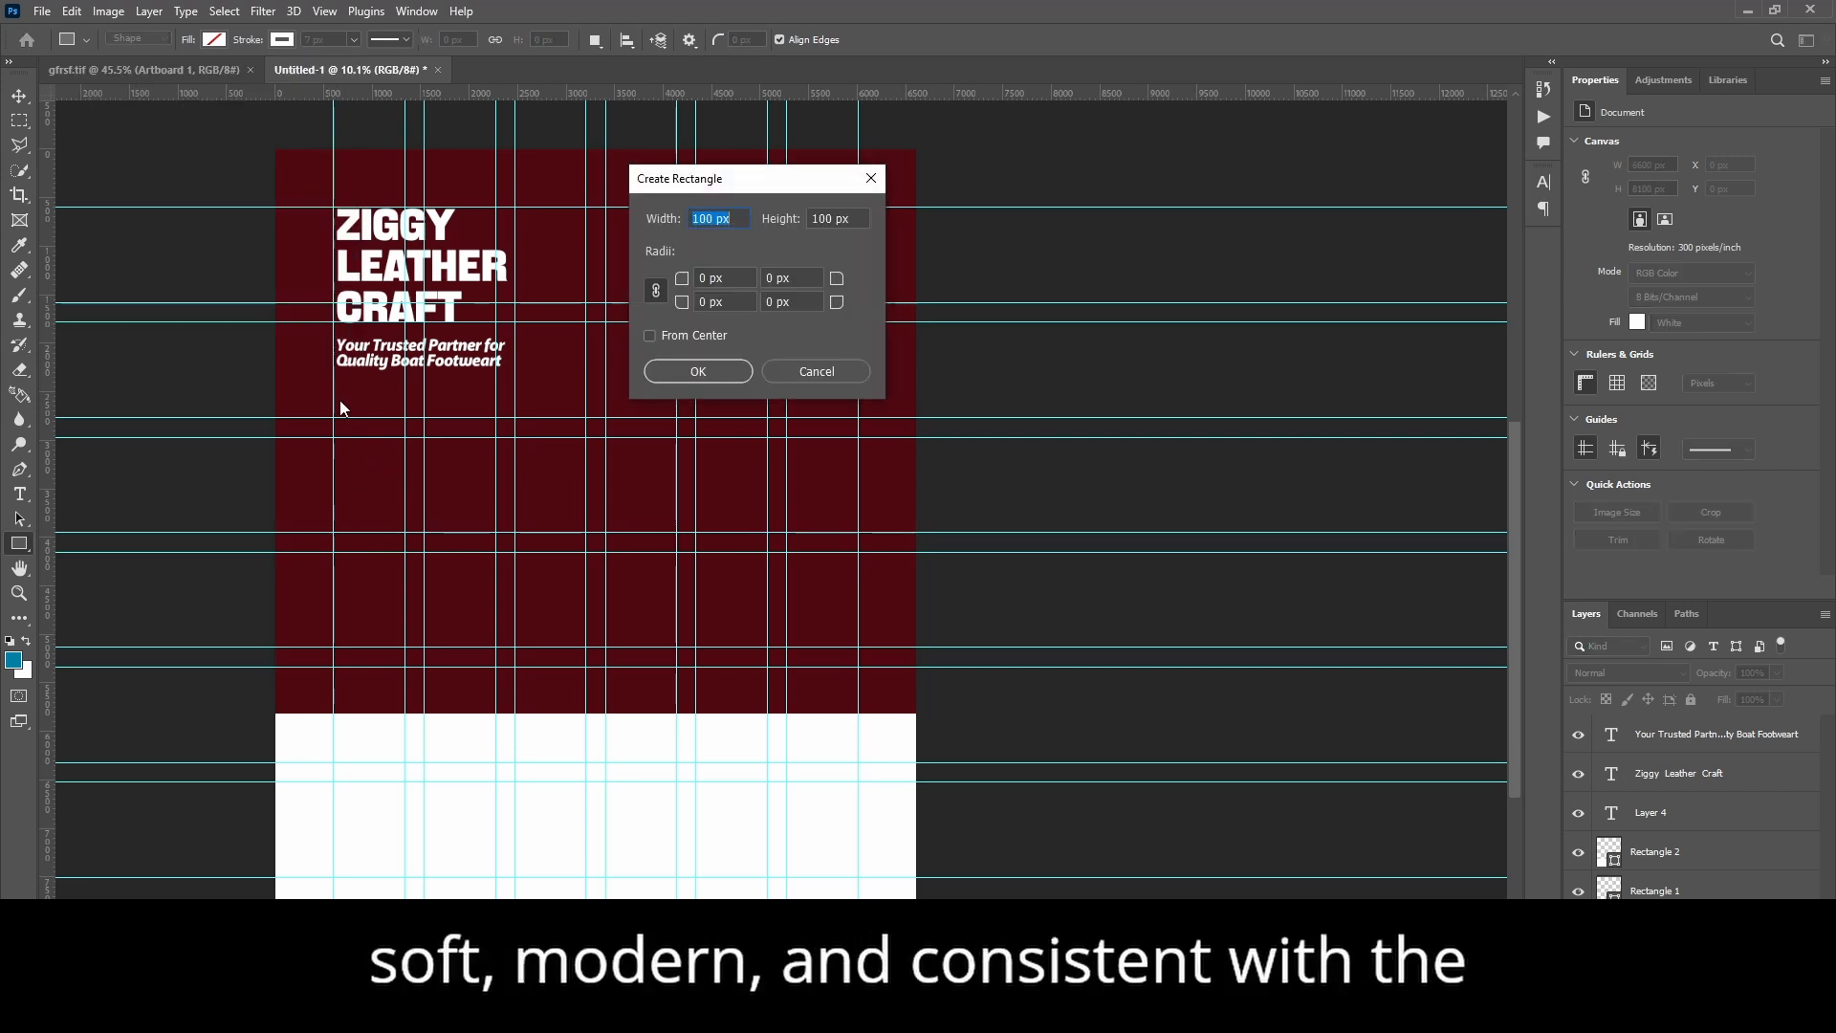
{"action": "left_click", "coordinate": [816, 371]}
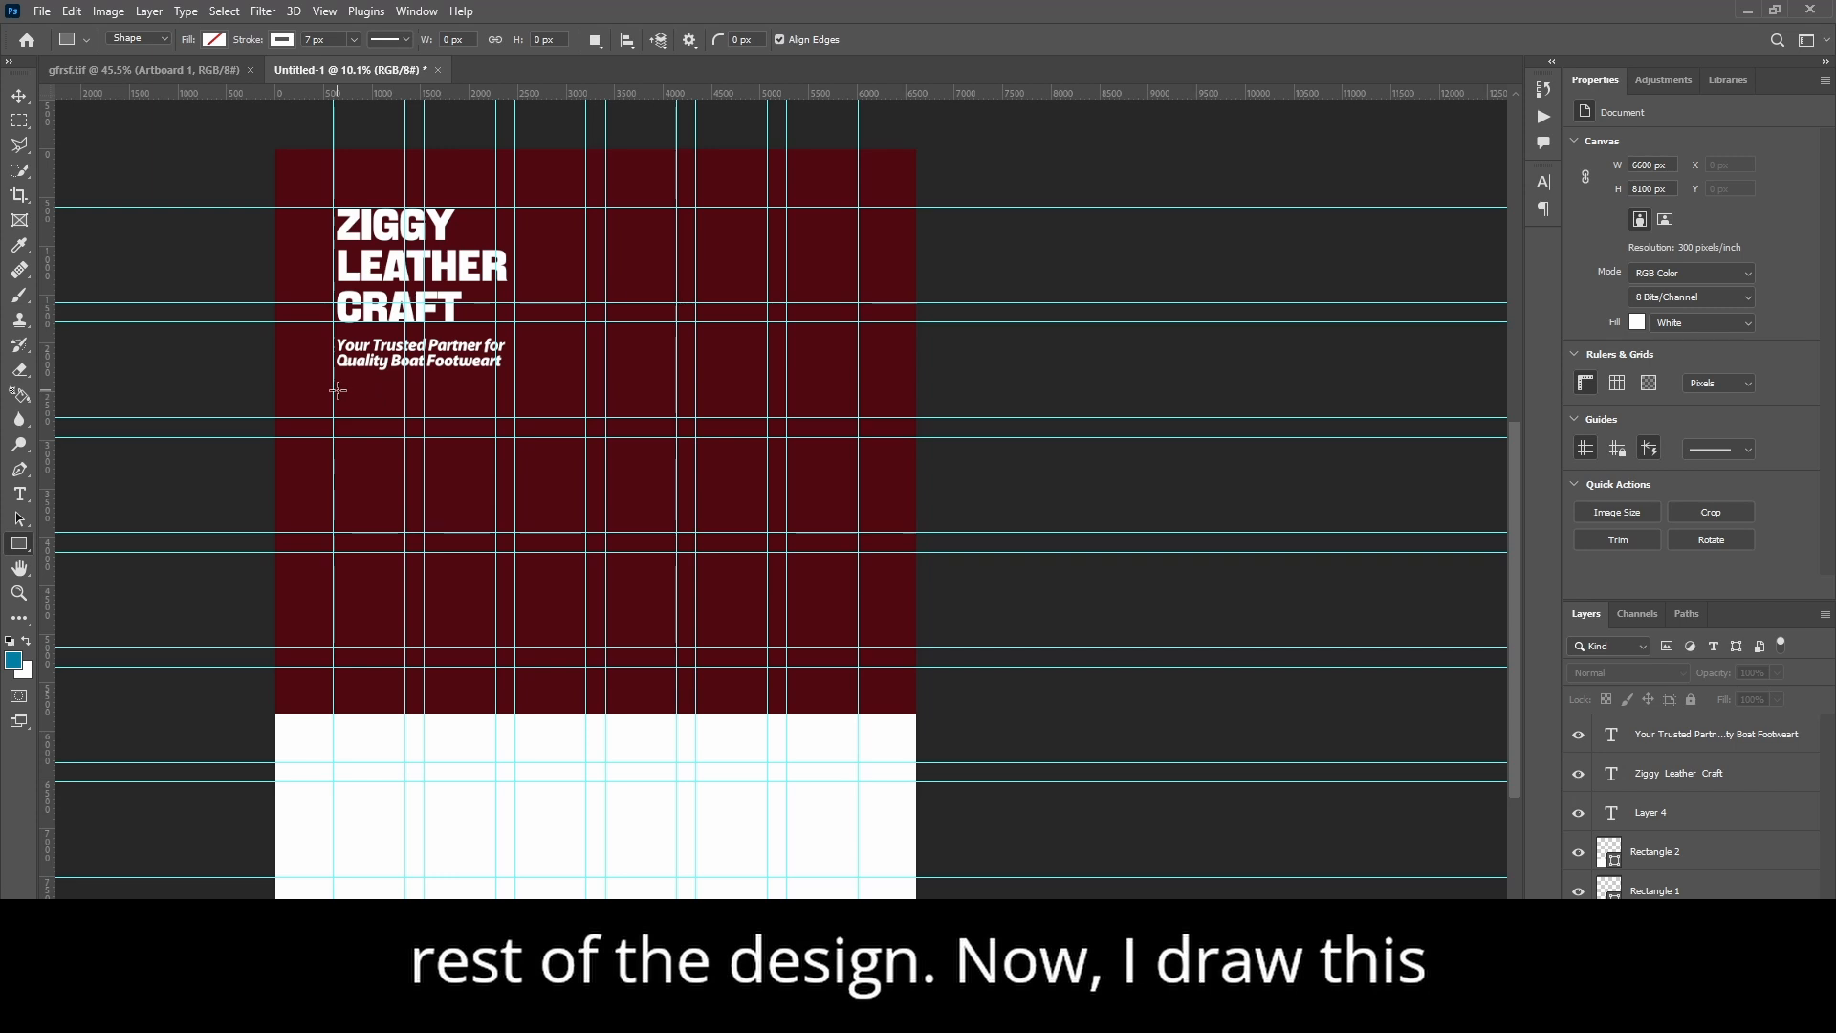
{"action": "left_click_drag", "start_coordinate": [335, 385], "coordinate": [509, 437]}
Step: Round all four corners of the outlined rectangle to 150 px and deselect it
{"action": "scroll", "coordinate": [346, 400], "scroll_direction": "up", "scroll_amount": 3}
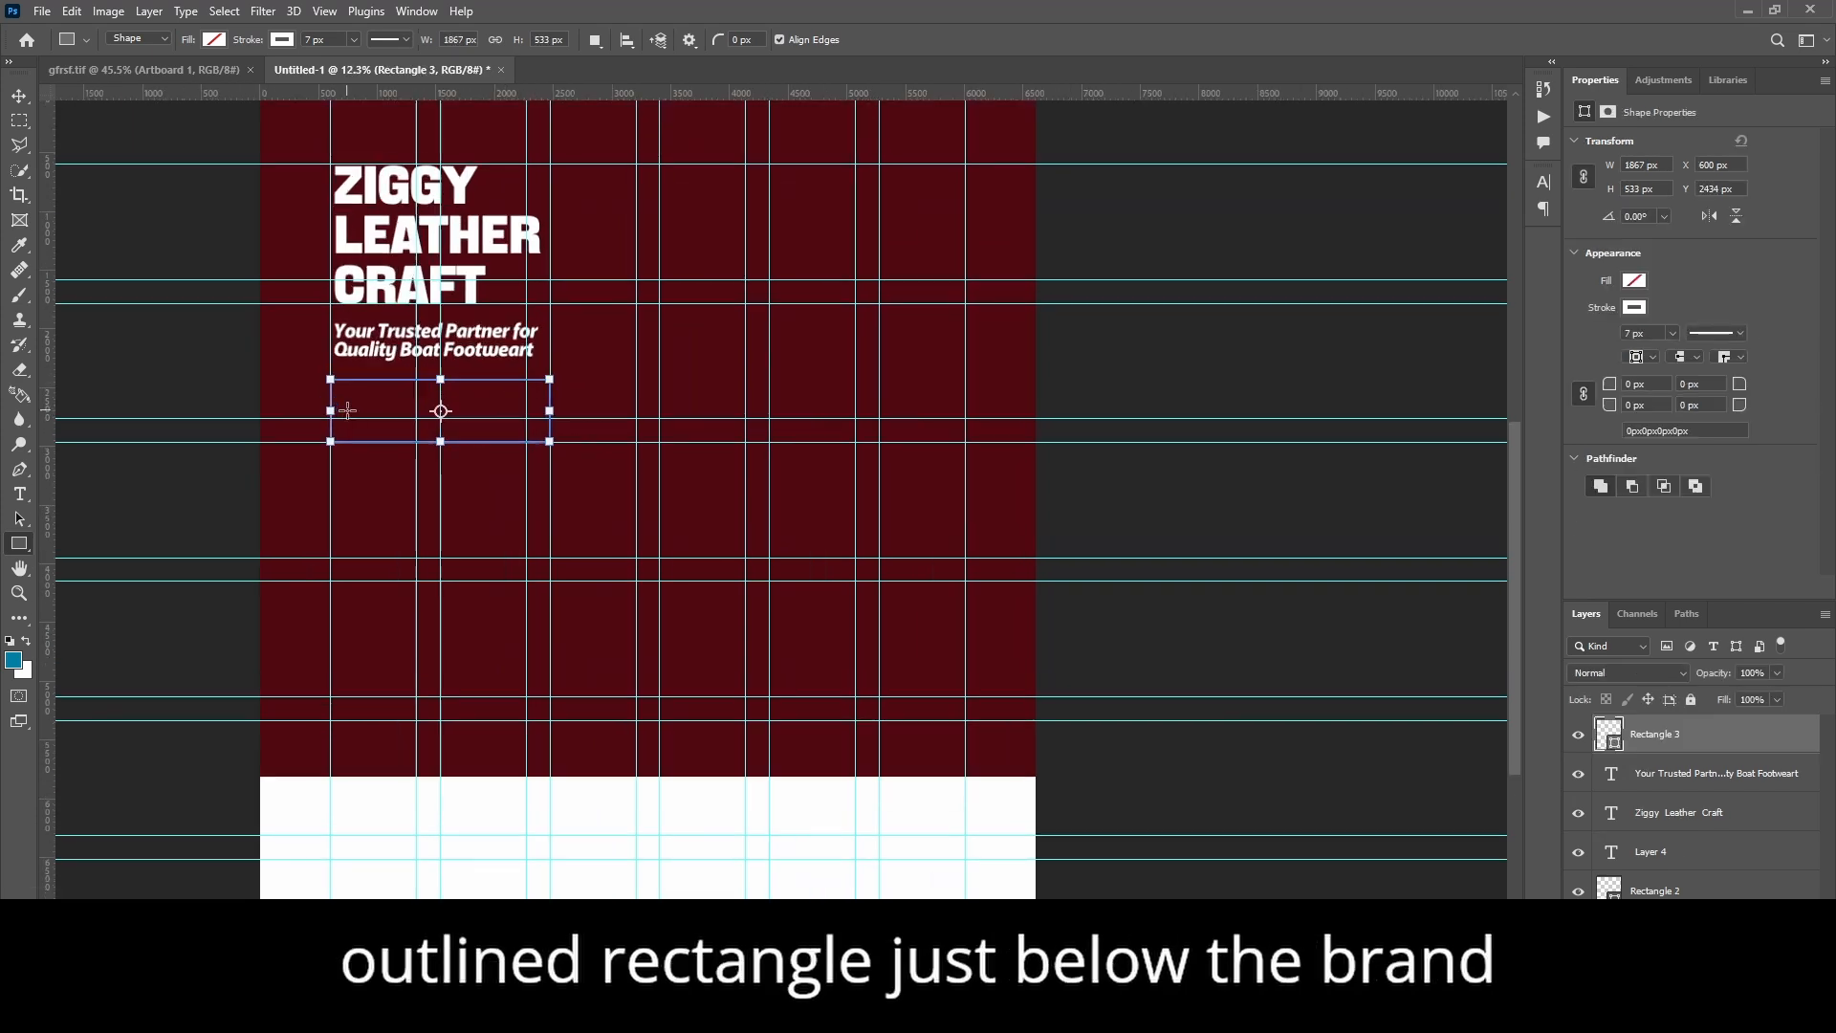
{"action": "scroll", "coordinate": [343, 395], "scroll_direction": "up", "scroll_amount": 2}
{"action": "left_click_drag", "start_coordinate": [347, 390], "coordinate": [353, 396]}
{"action": "scroll", "coordinate": [351, 392], "scroll_direction": "down", "scroll_amount": 3}
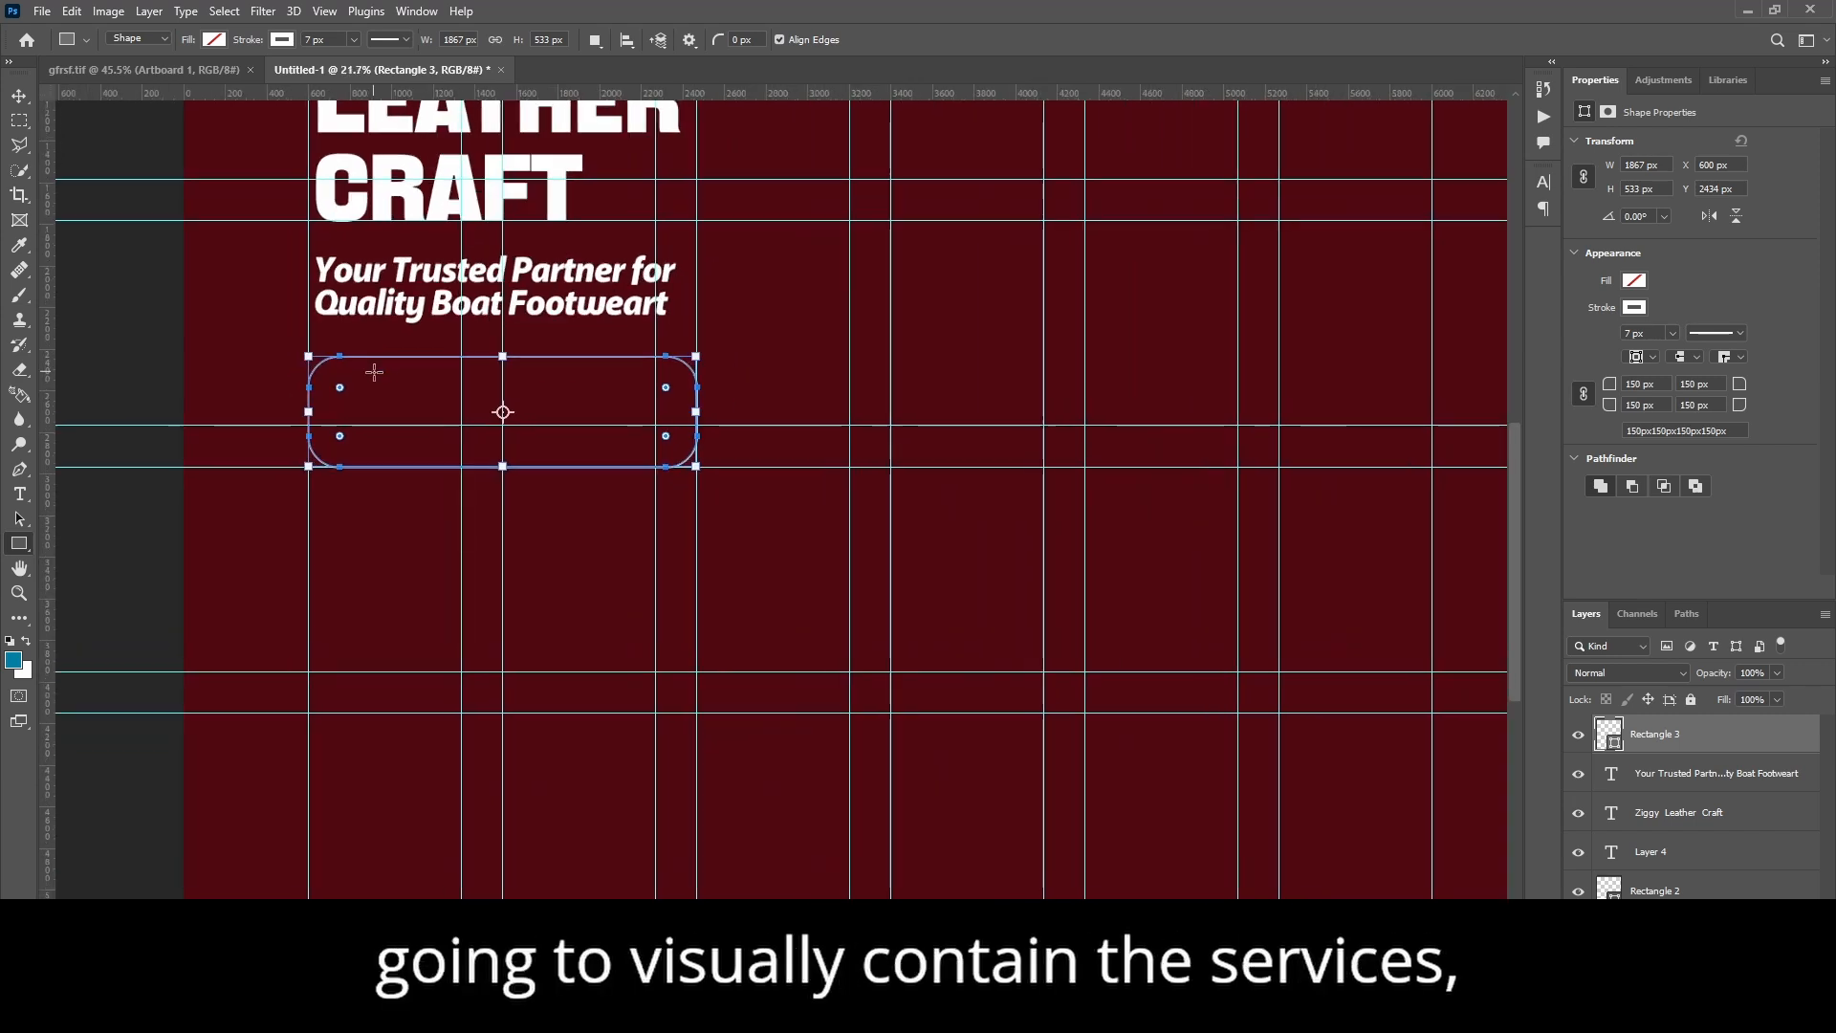
{"action": "left_click", "coordinate": [19, 96]}
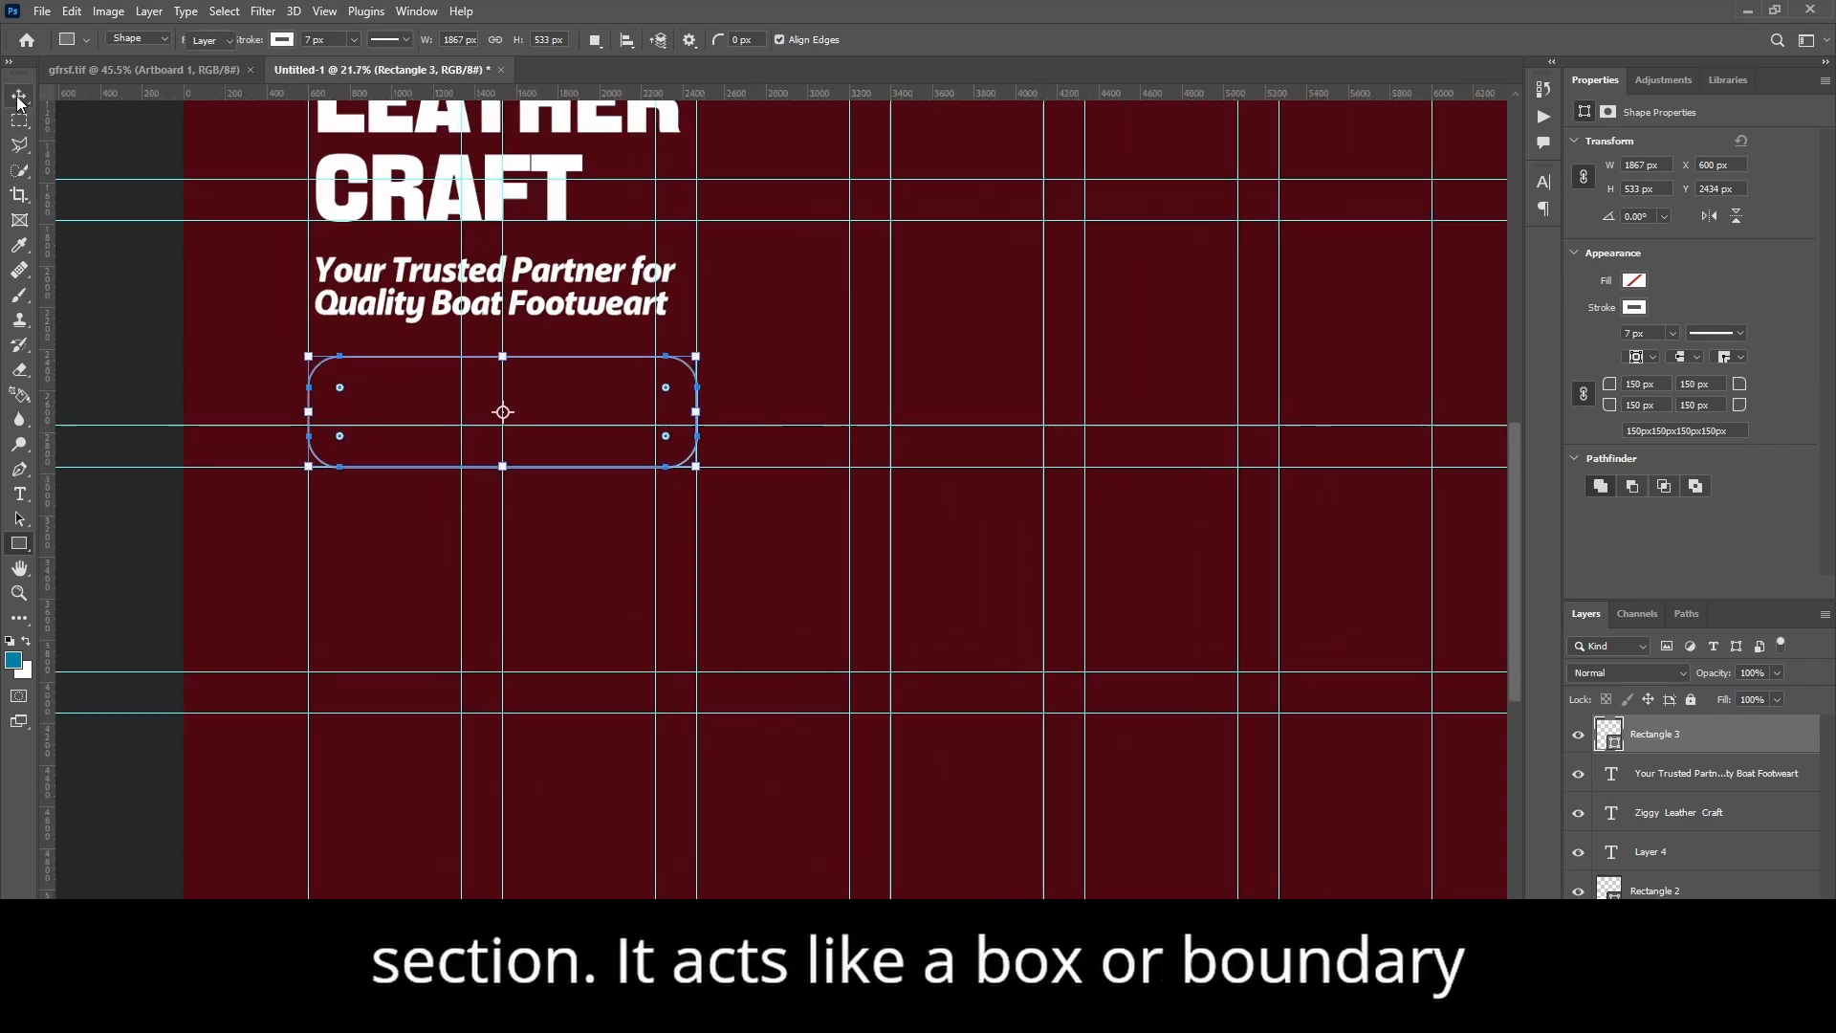
{"action": "left_click", "coordinate": [106, 263]}
Step: Examine the rounded frame's corners and its spacing beneath the tagline, close up and within the whole layout
{"action": "scroll", "coordinate": [461, 398], "scroll_direction": "down", "scroll_amount": 3}
{"action": "scroll", "coordinate": [561, 410], "scroll_direction": "up", "scroll_amount": 2}
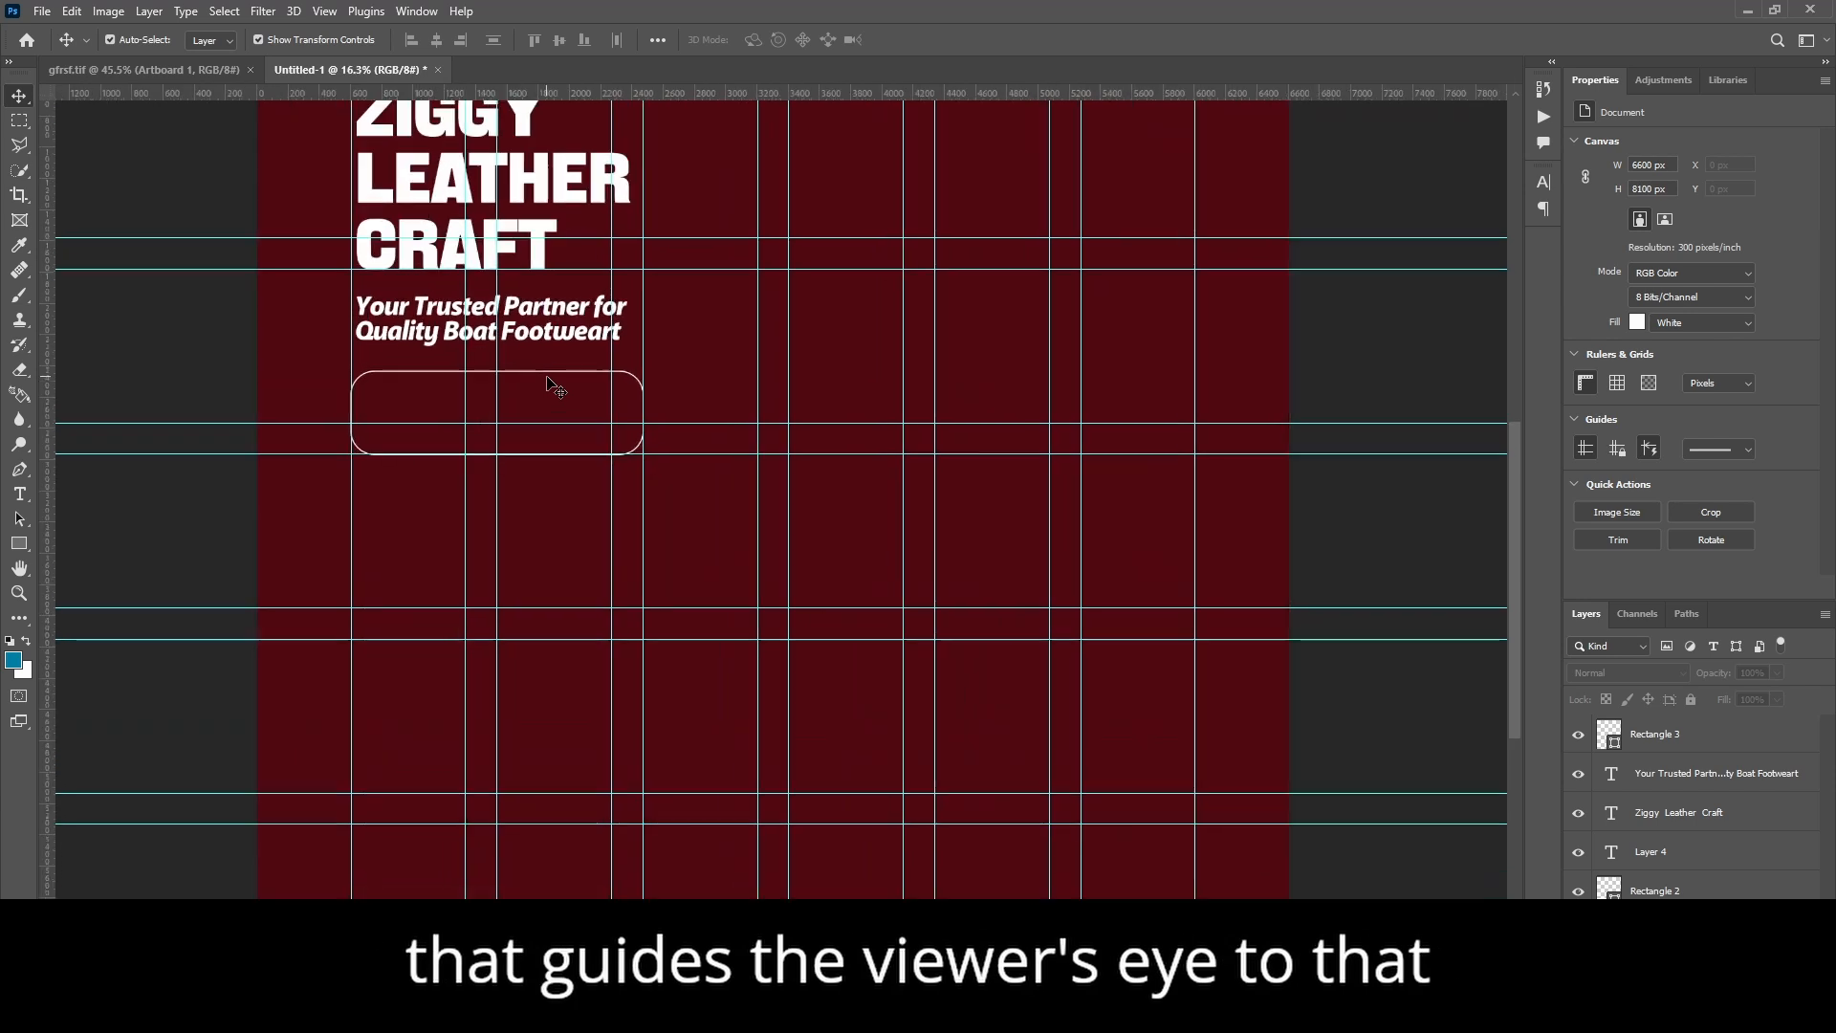
{"action": "scroll", "coordinate": [555, 387], "scroll_direction": "down", "scroll_amount": 3}
{"action": "scroll", "coordinate": [545, 410], "scroll_direction": "up", "scroll_amount": 2}
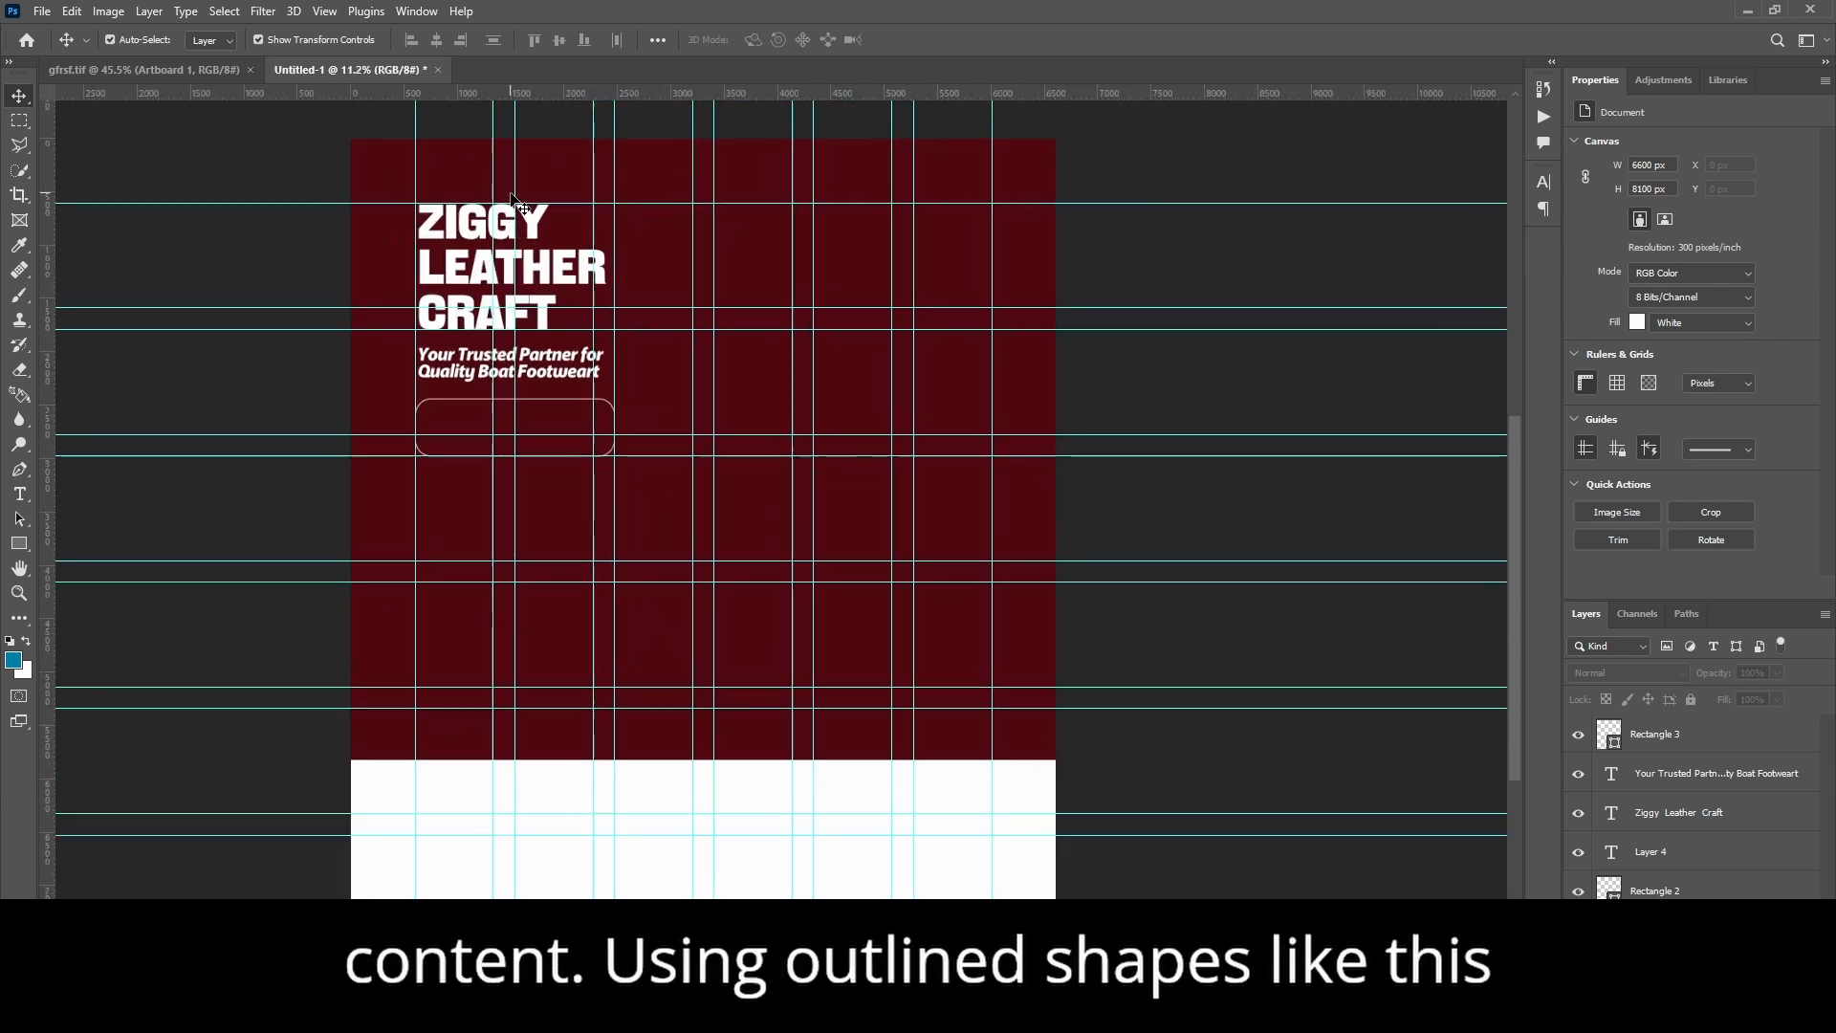
{"action": "scroll", "coordinate": [512, 204], "scroll_direction": "up", "scroll_amount": 2}
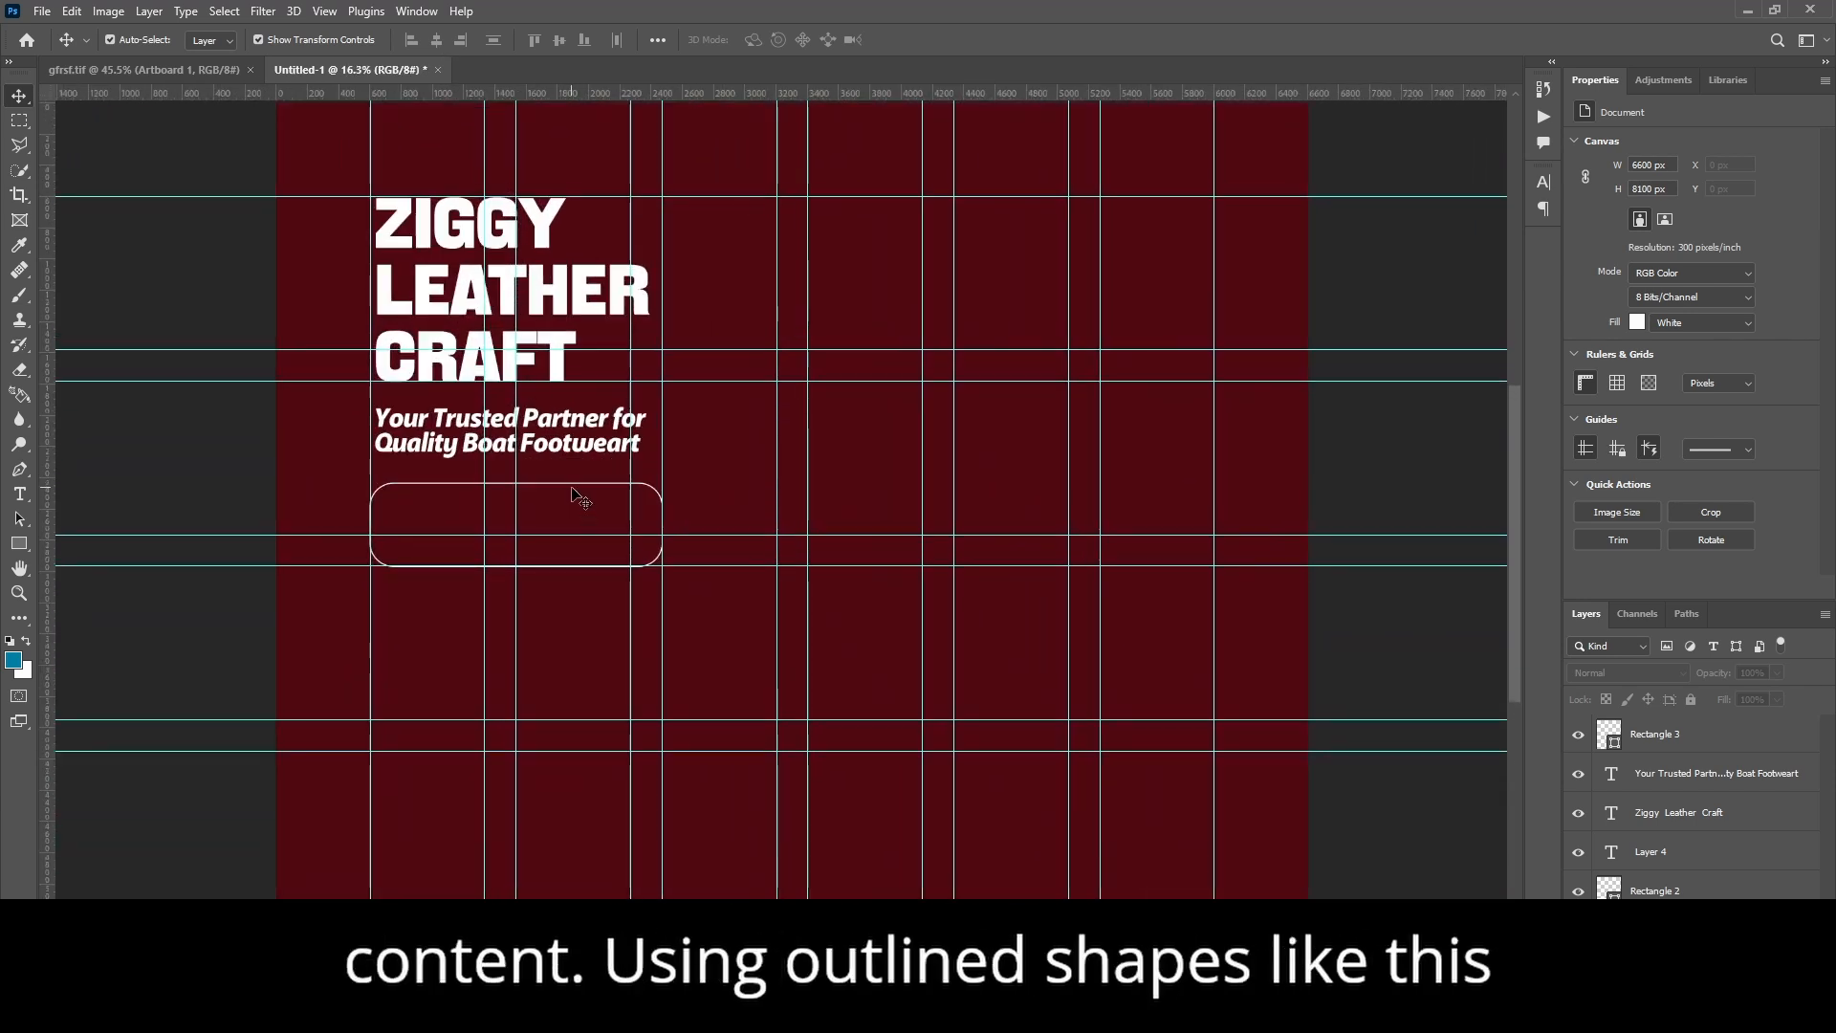
{"action": "mouse_move", "coordinate": [571, 487]}
{"action": "left_mouse_down"}
{"action": "mouse_move", "coordinate": [554, 482]}
{"action": "mouse_move", "coordinate": [568, 479]}
{"action": "left_mouse_up"}
{"action": "left_click", "coordinate": [299, 463]}
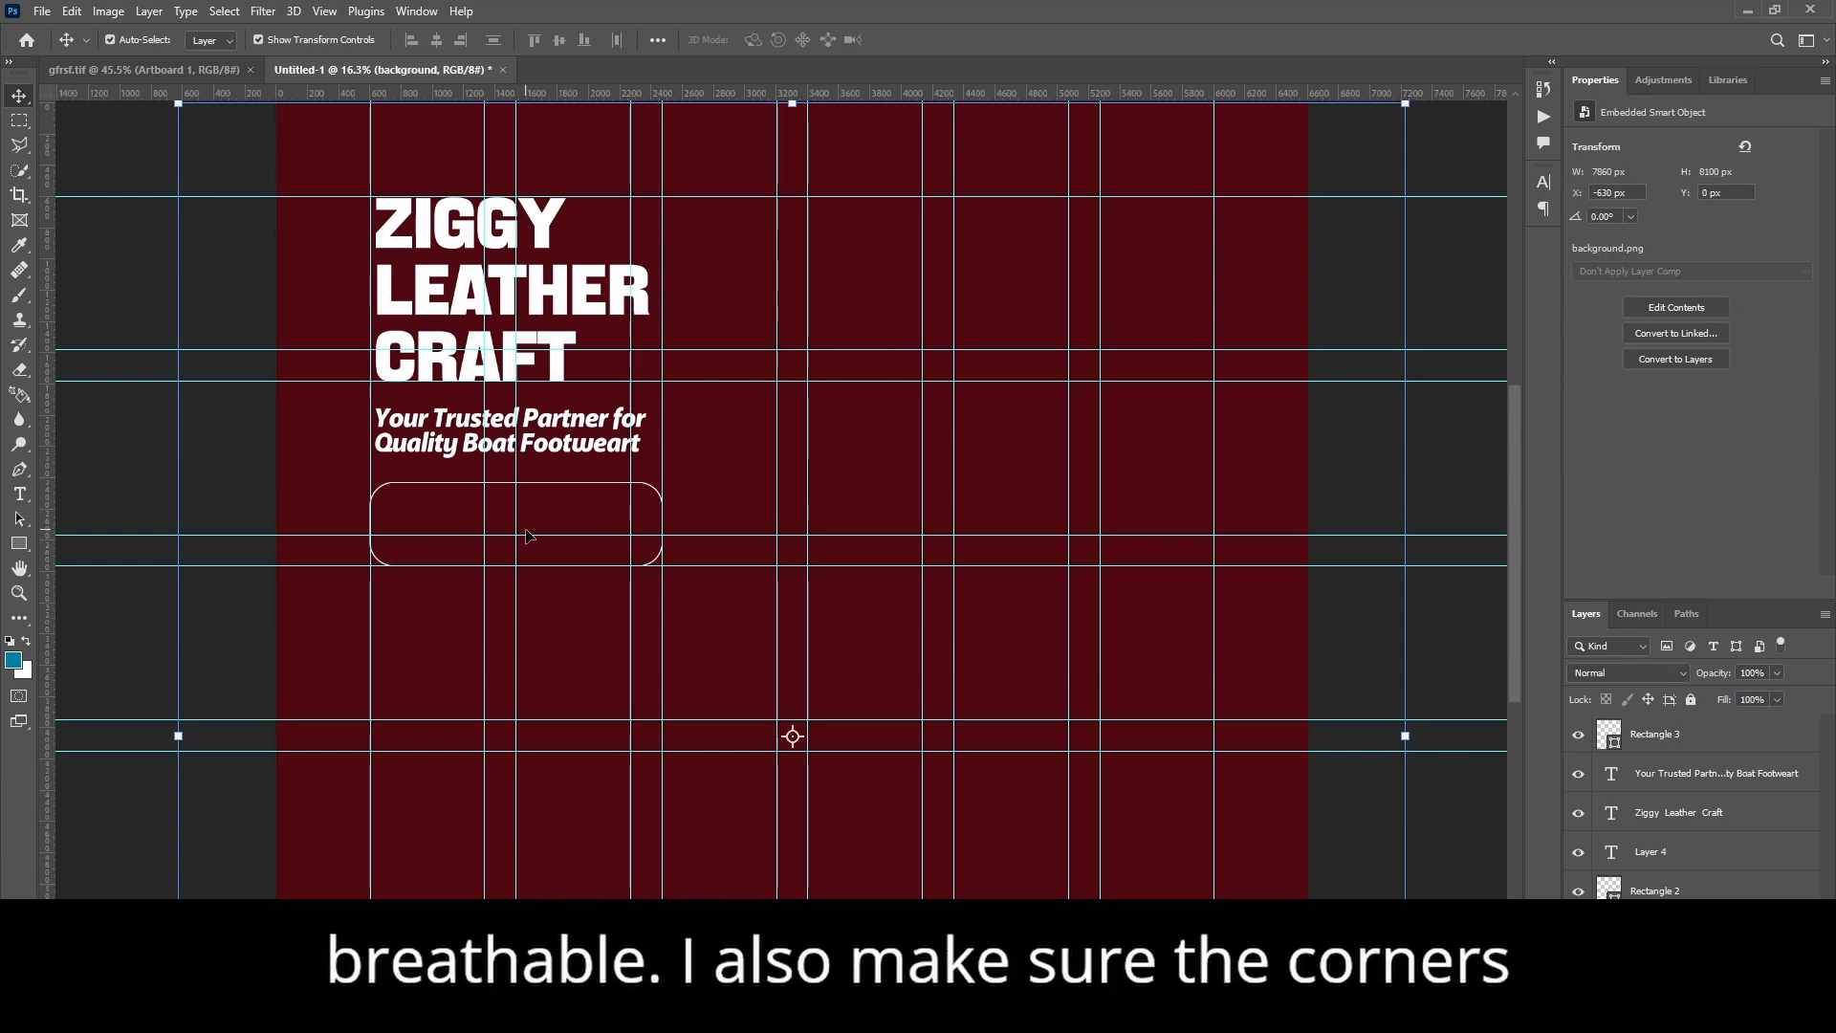
{"action": "scroll", "coordinate": [526, 531], "scroll_direction": "down", "scroll_amount": 1}
{"action": "scroll", "coordinate": [552, 522], "scroll_direction": "up", "scroll_amount": 1}
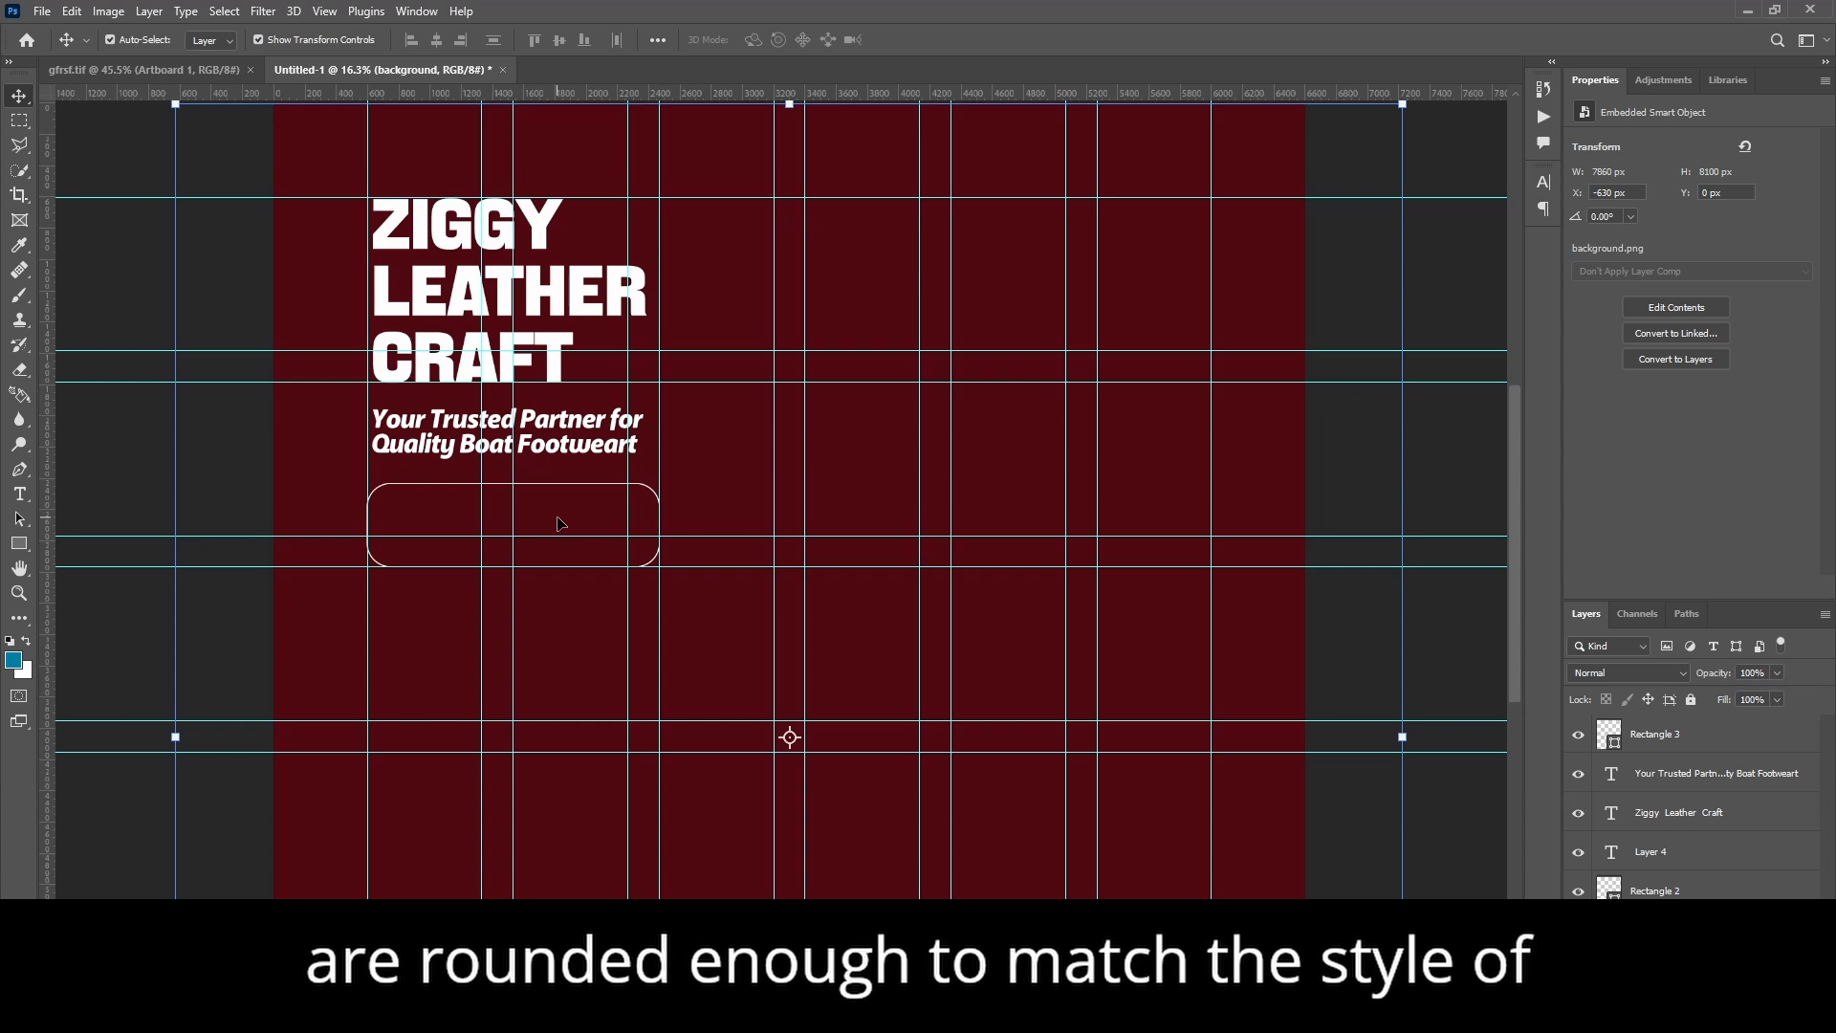
{"action": "scroll", "coordinate": [559, 524], "scroll_direction": "down", "scroll_amount": 1}
{"action": "scroll", "coordinate": [560, 524], "scroll_direction": "up", "scroll_amount": 1}
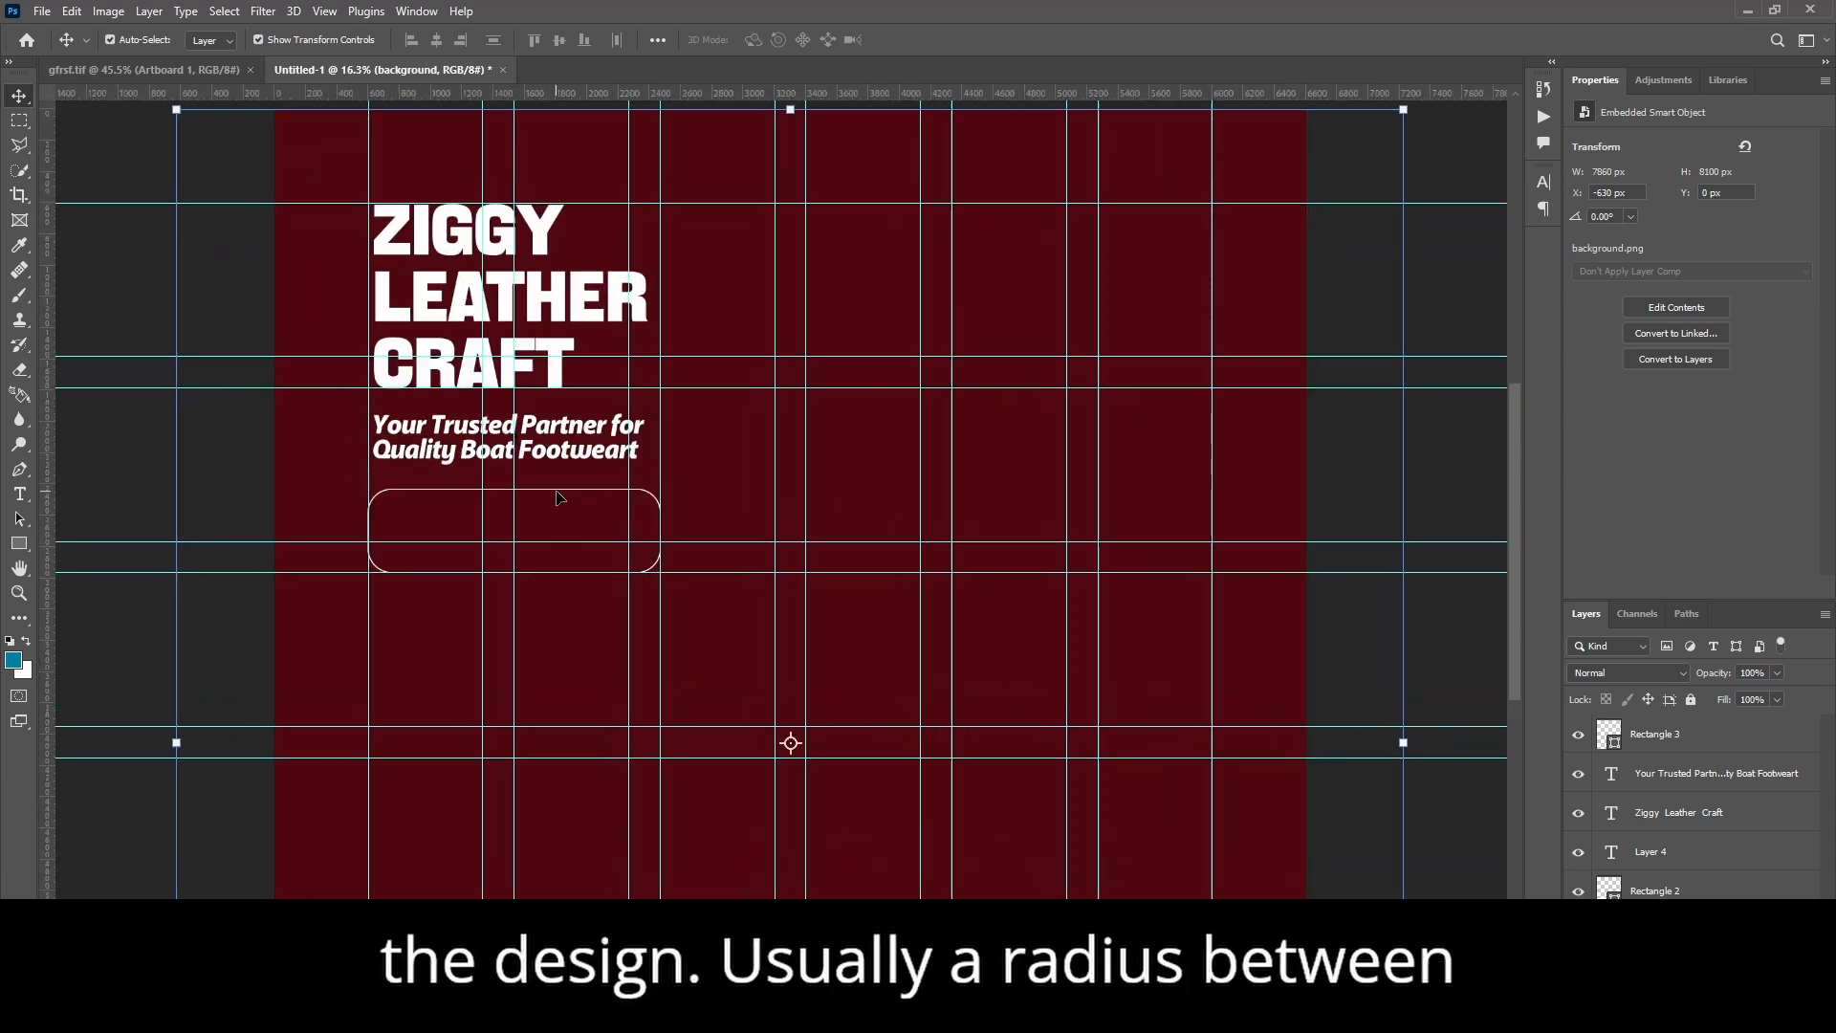
{"action": "scroll", "coordinate": [402, 503], "scroll_direction": "up", "scroll_amount": 1}
{"action": "scroll", "coordinate": [402, 503], "scroll_direction": "up", "scroll_amount": 2}
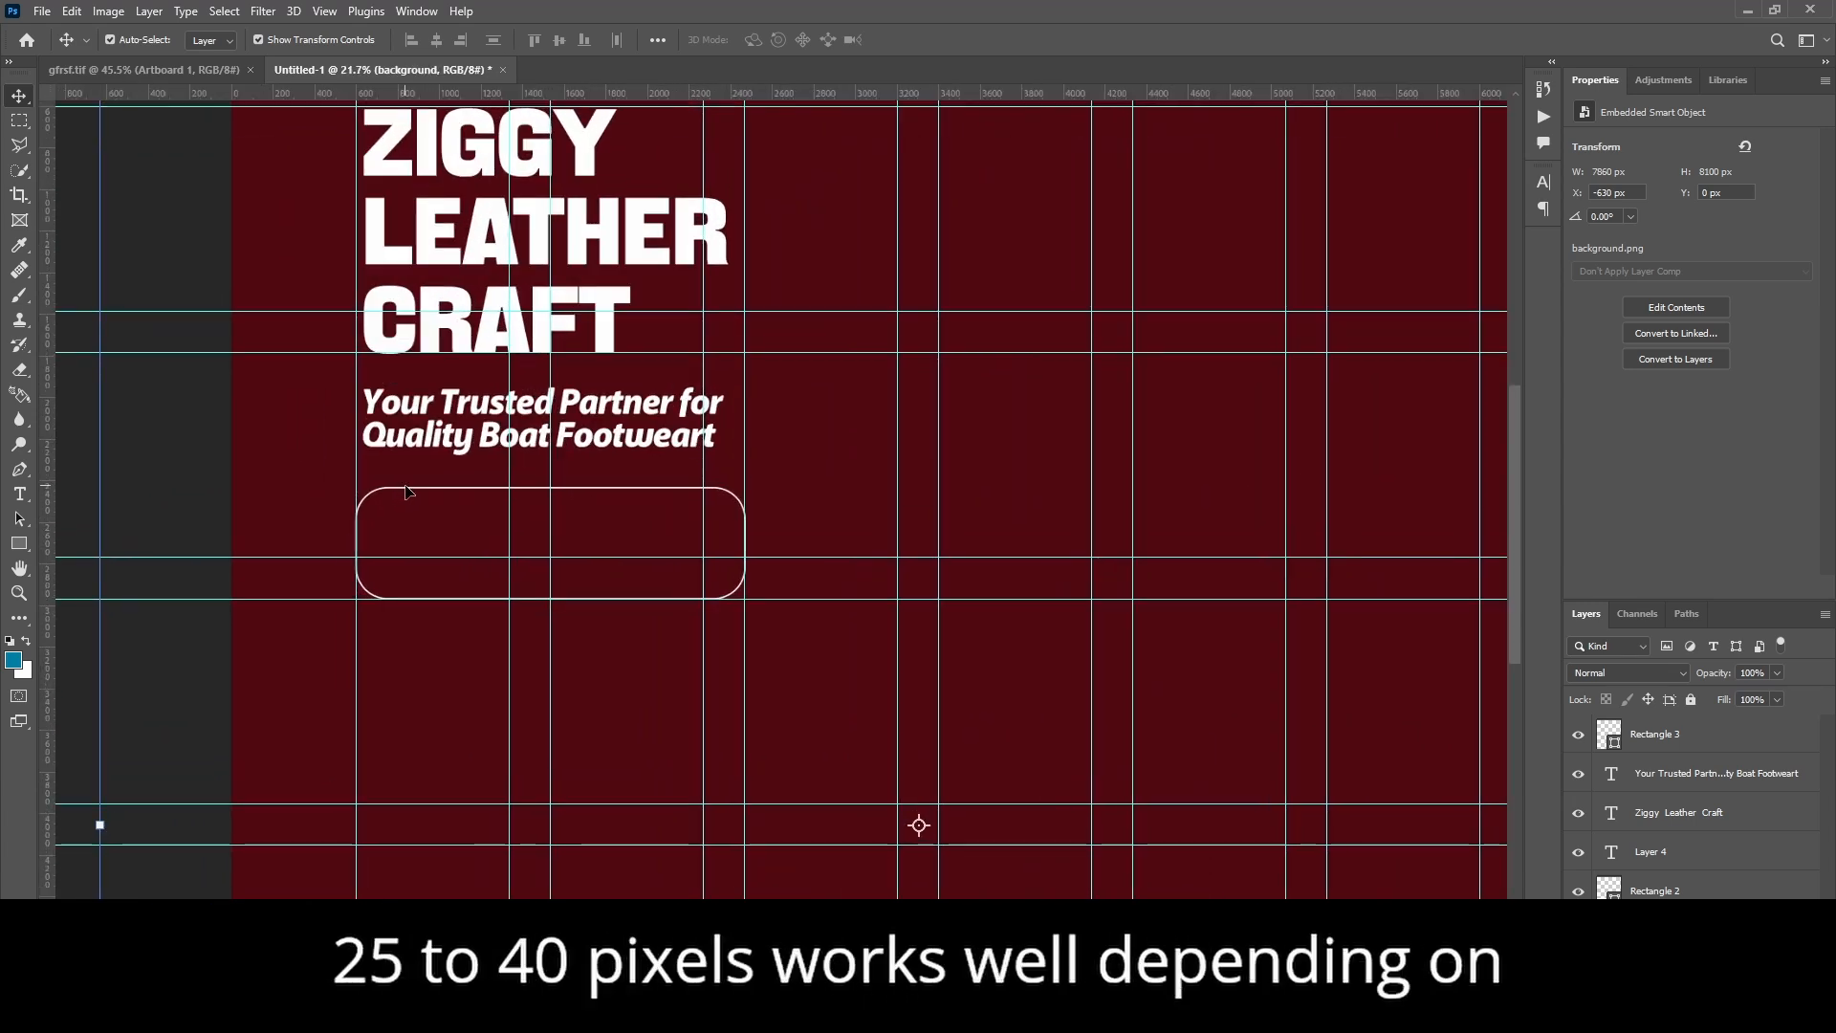
{"action": "scroll", "coordinate": [697, 513], "scroll_direction": "up", "scroll_amount": 5}
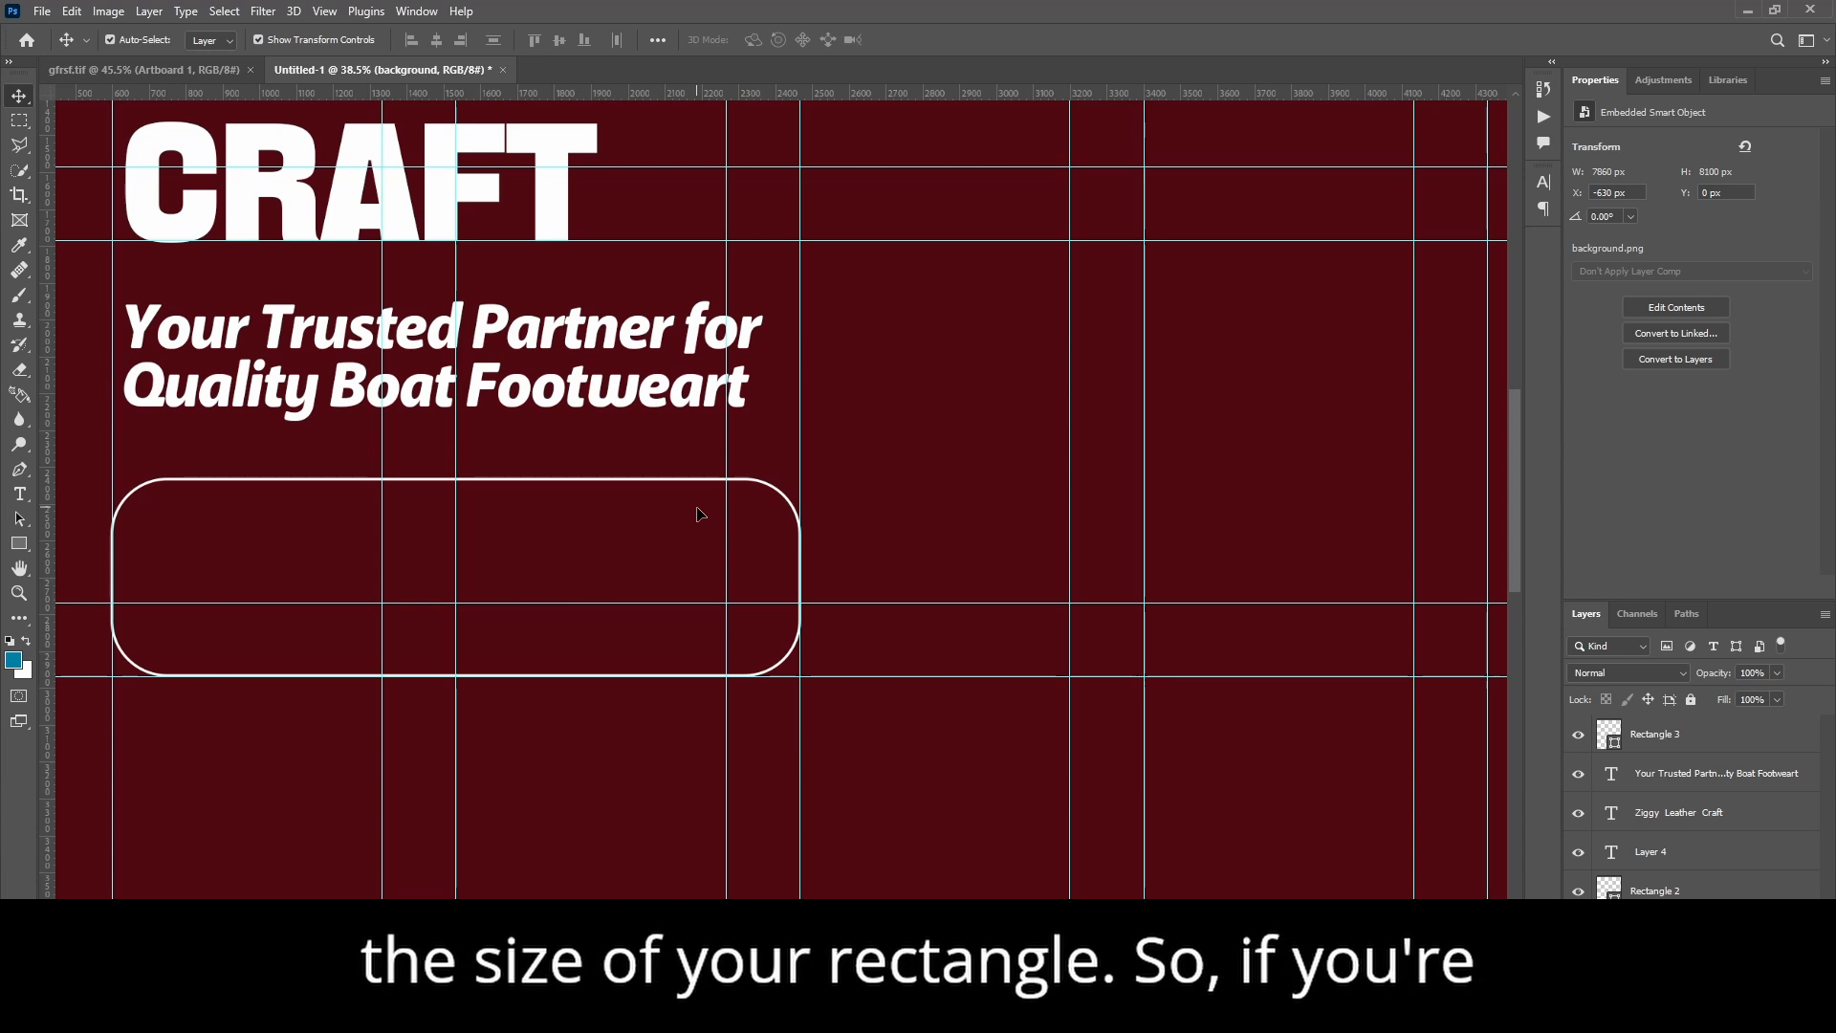
{"action": "scroll", "coordinate": [698, 514], "scroll_direction": "down", "scroll_amount": 1}
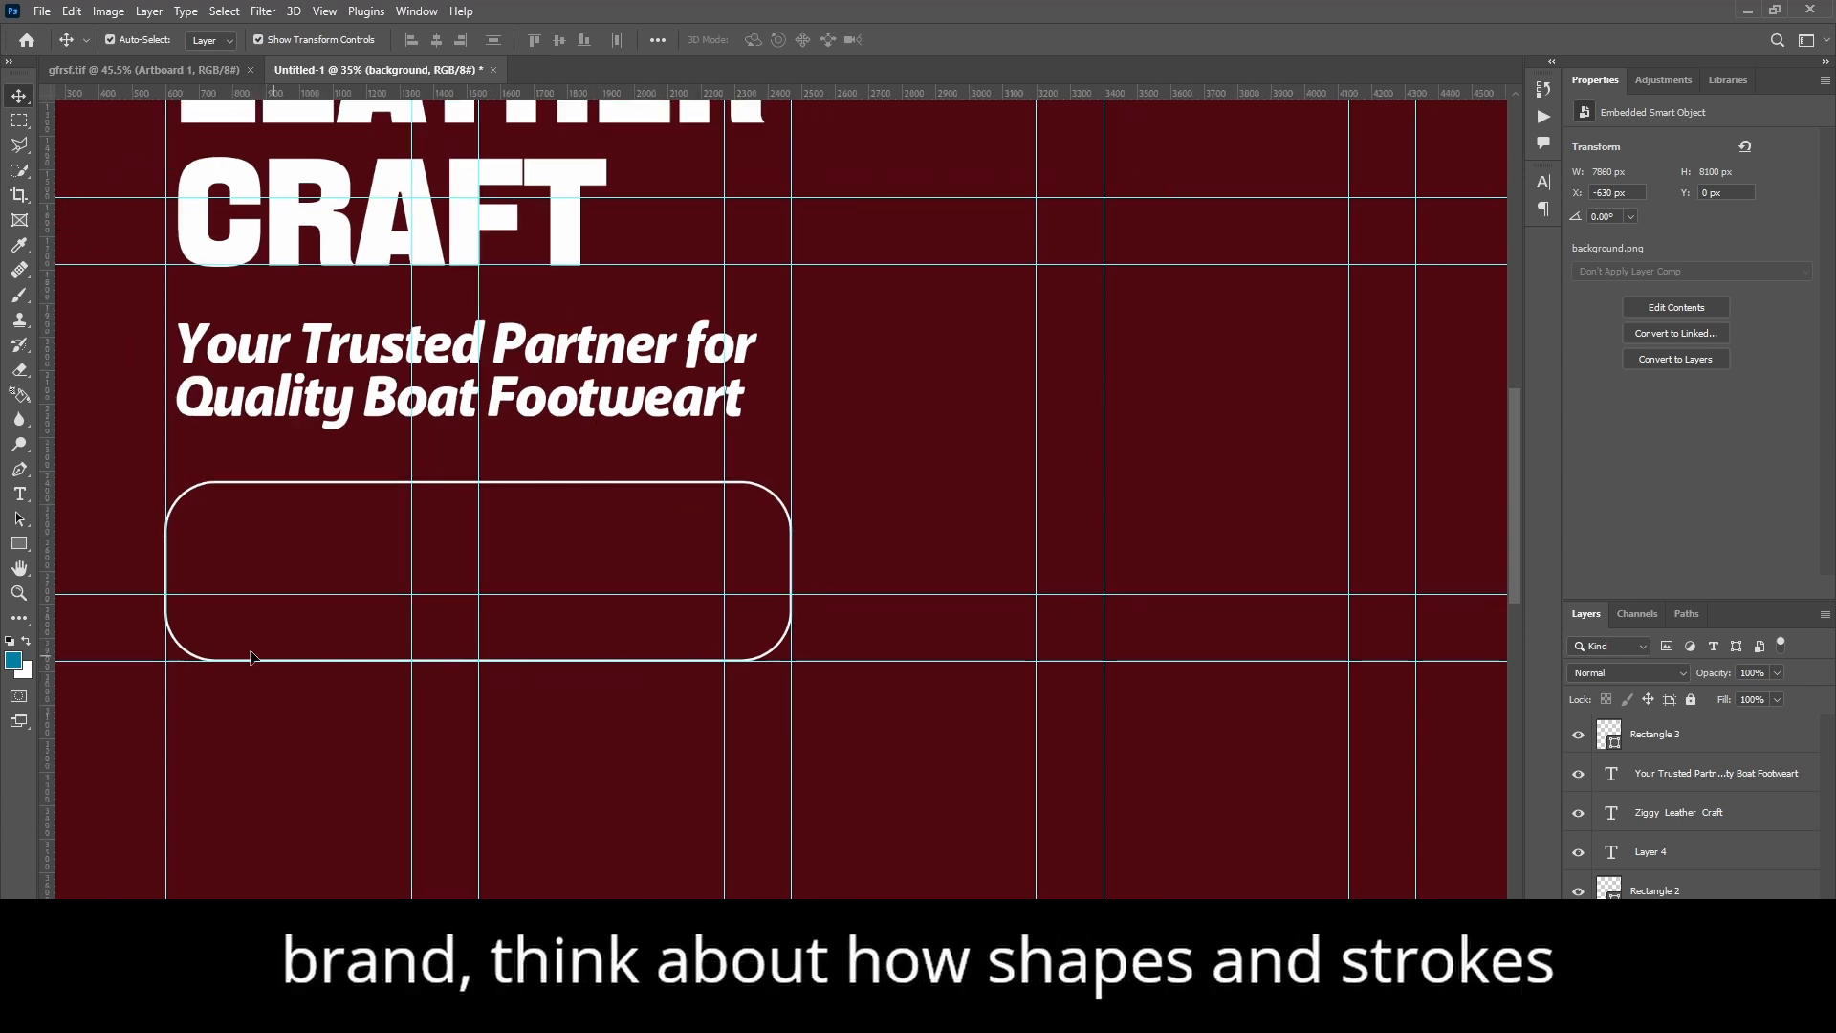
{"action": "scroll", "coordinate": [352, 507], "scroll_direction": "down", "scroll_amount": 1}
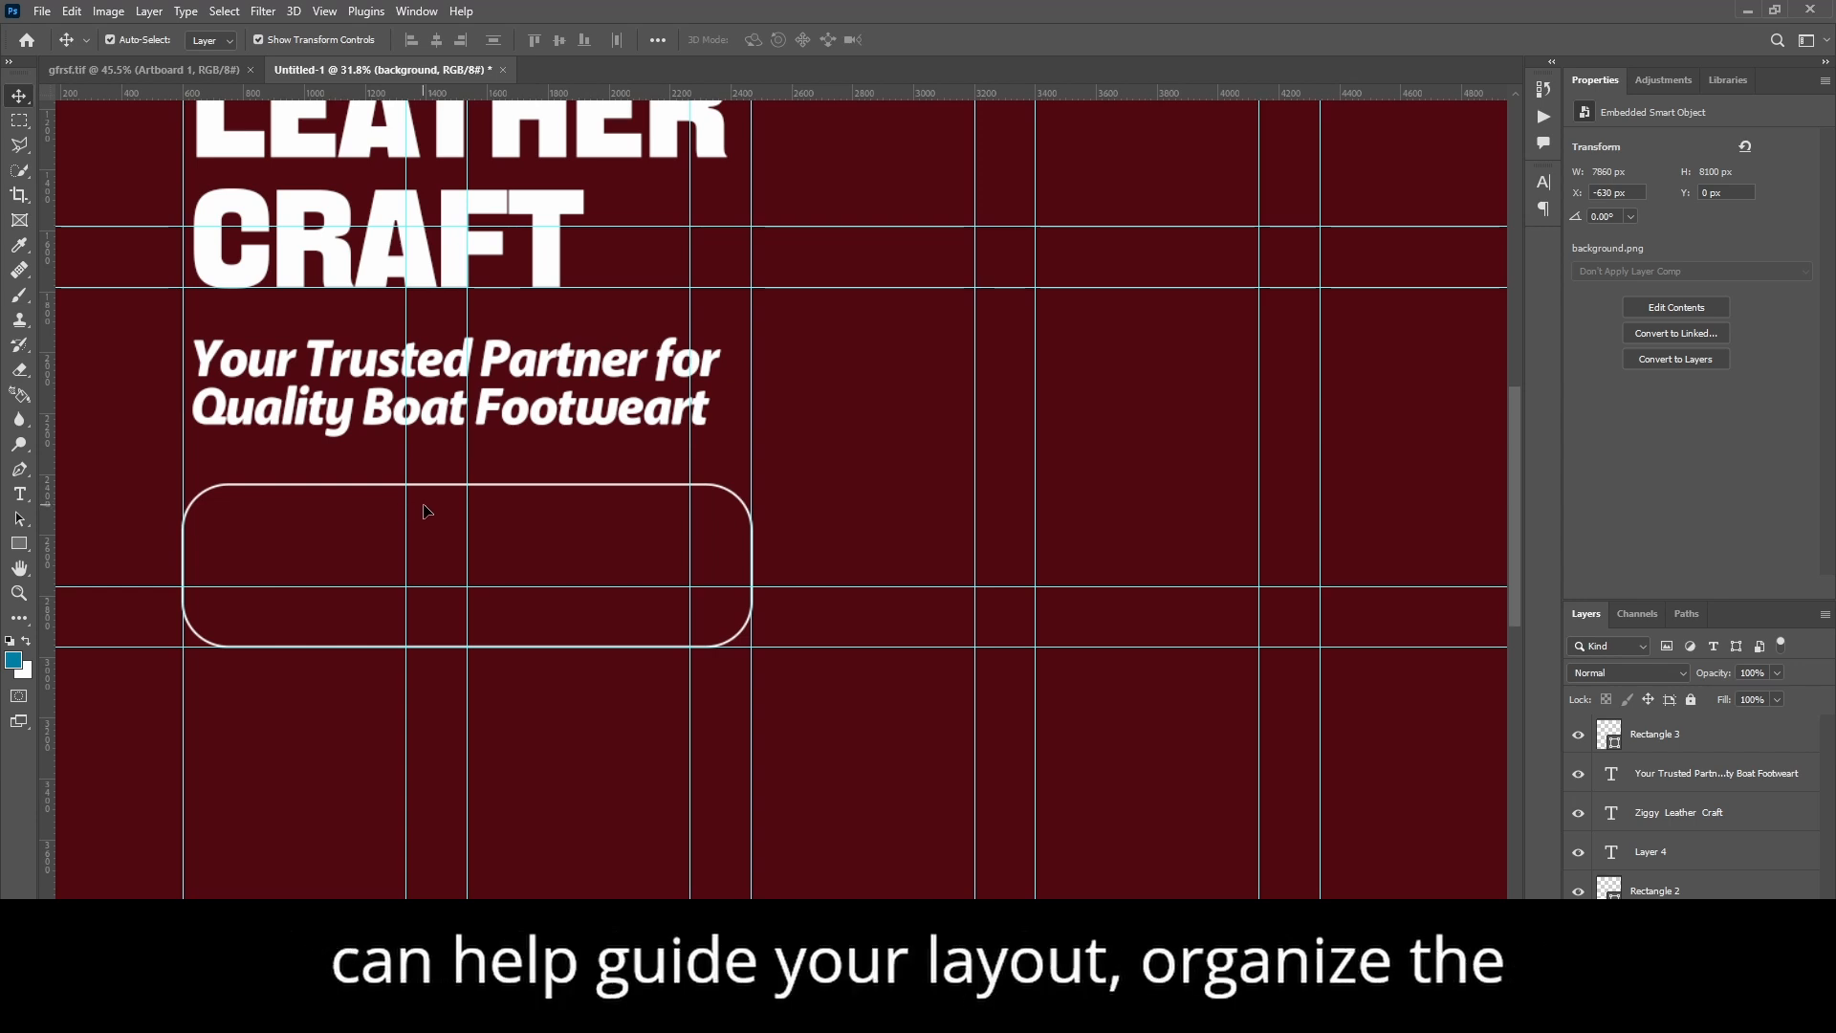
{"action": "scroll", "coordinate": [431, 508], "scroll_direction": "down", "scroll_amount": 2}
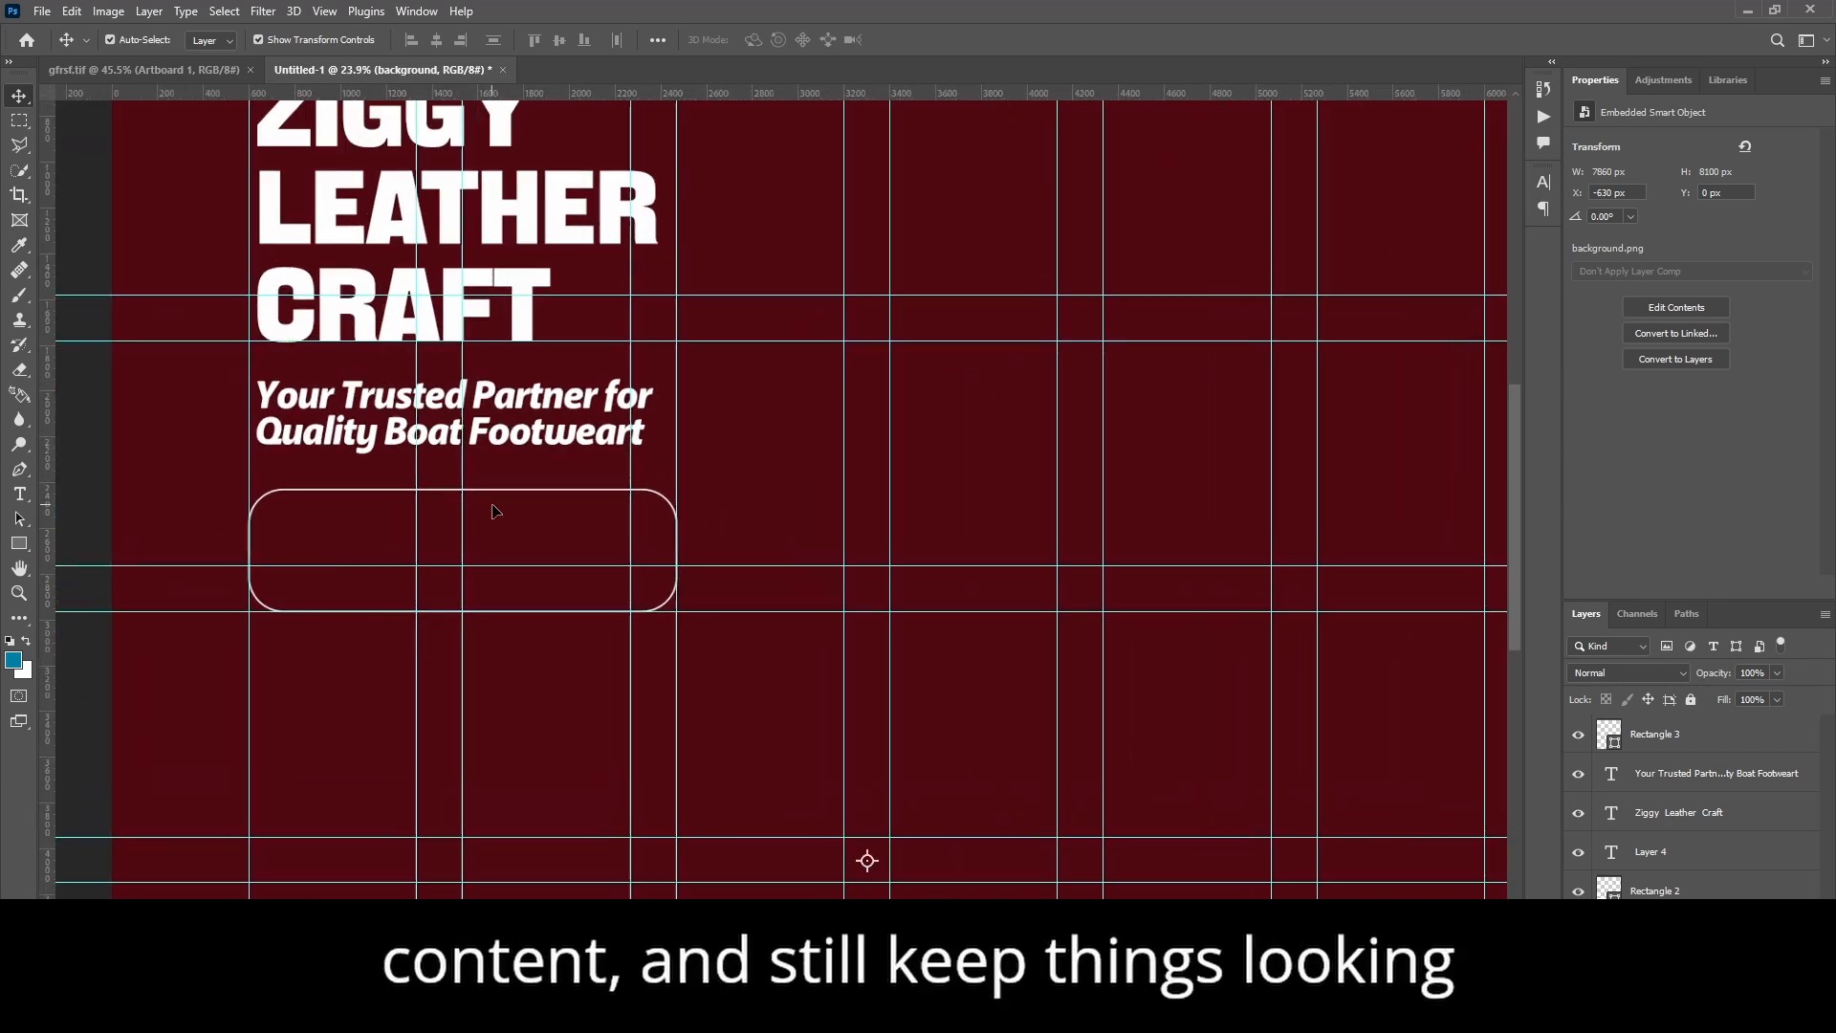
Step: Add the heading "Services" in Anago-BlackItalic inside the rounded frame and nudge it slightly down and left
{"action": "scroll", "coordinate": [494, 510], "scroll_direction": "down", "scroll_amount": 3}
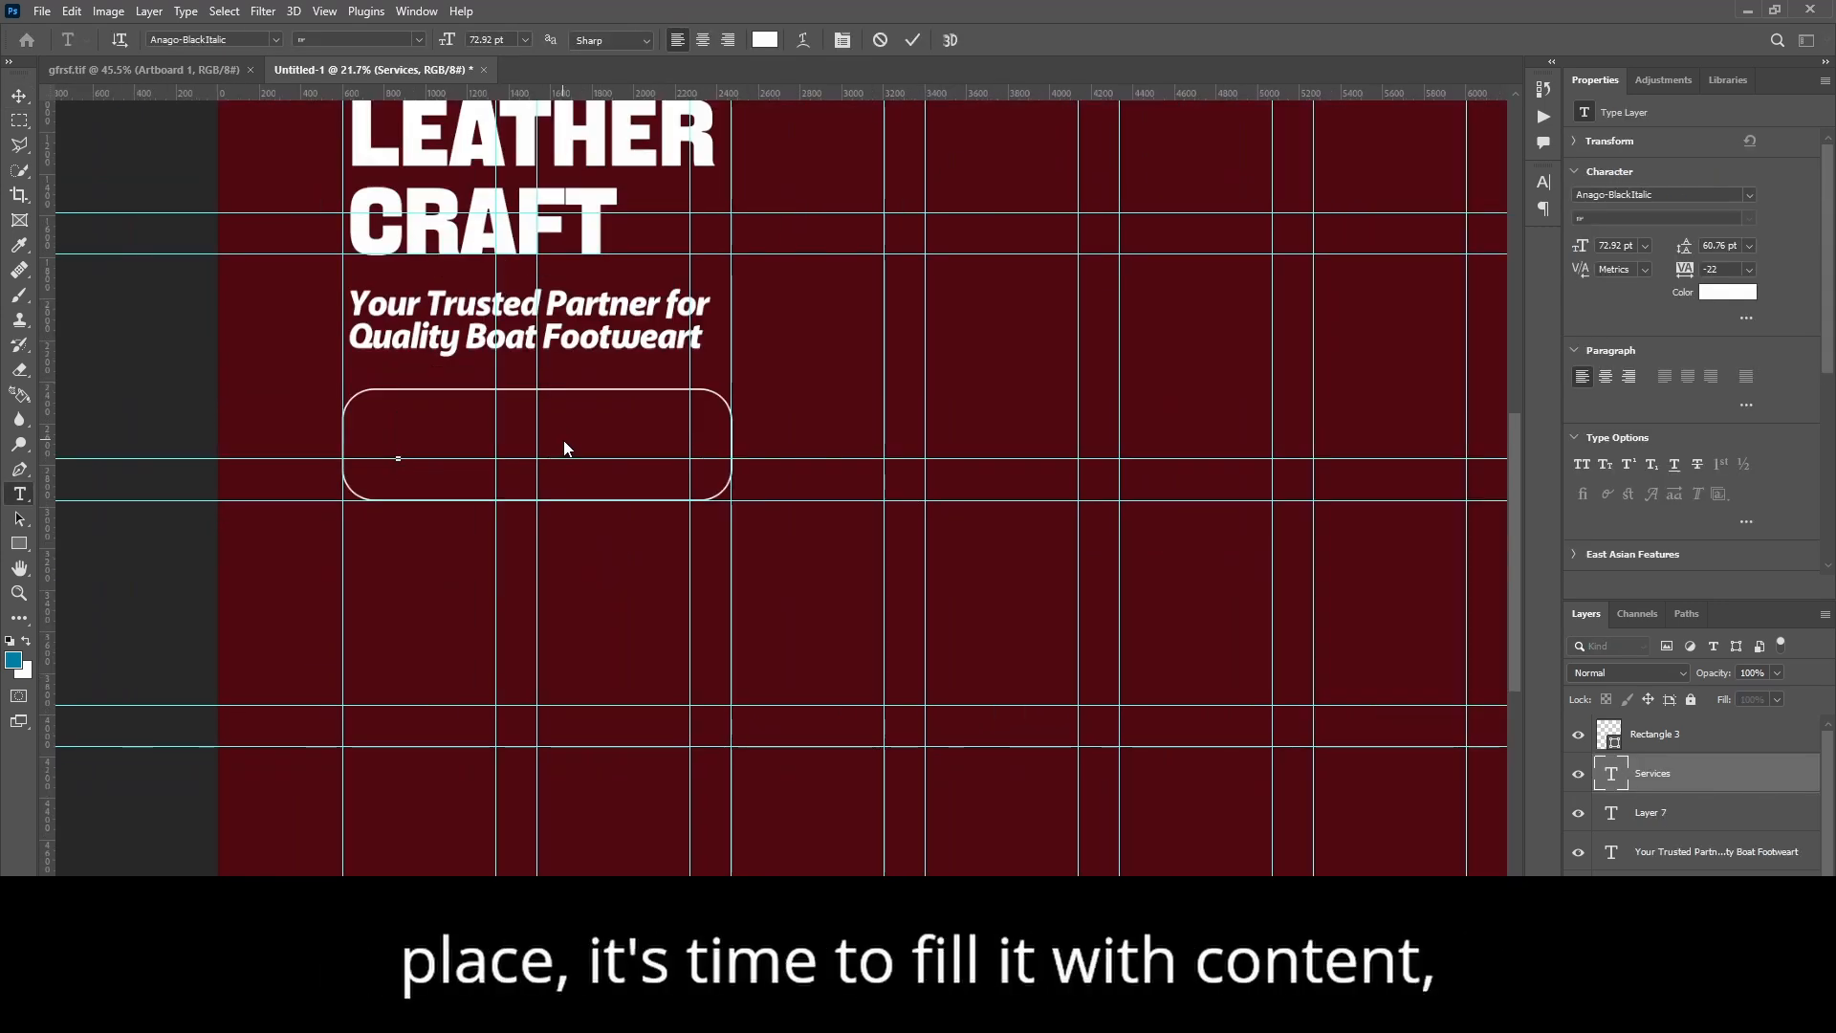
{"action": "type", "text": "S"}
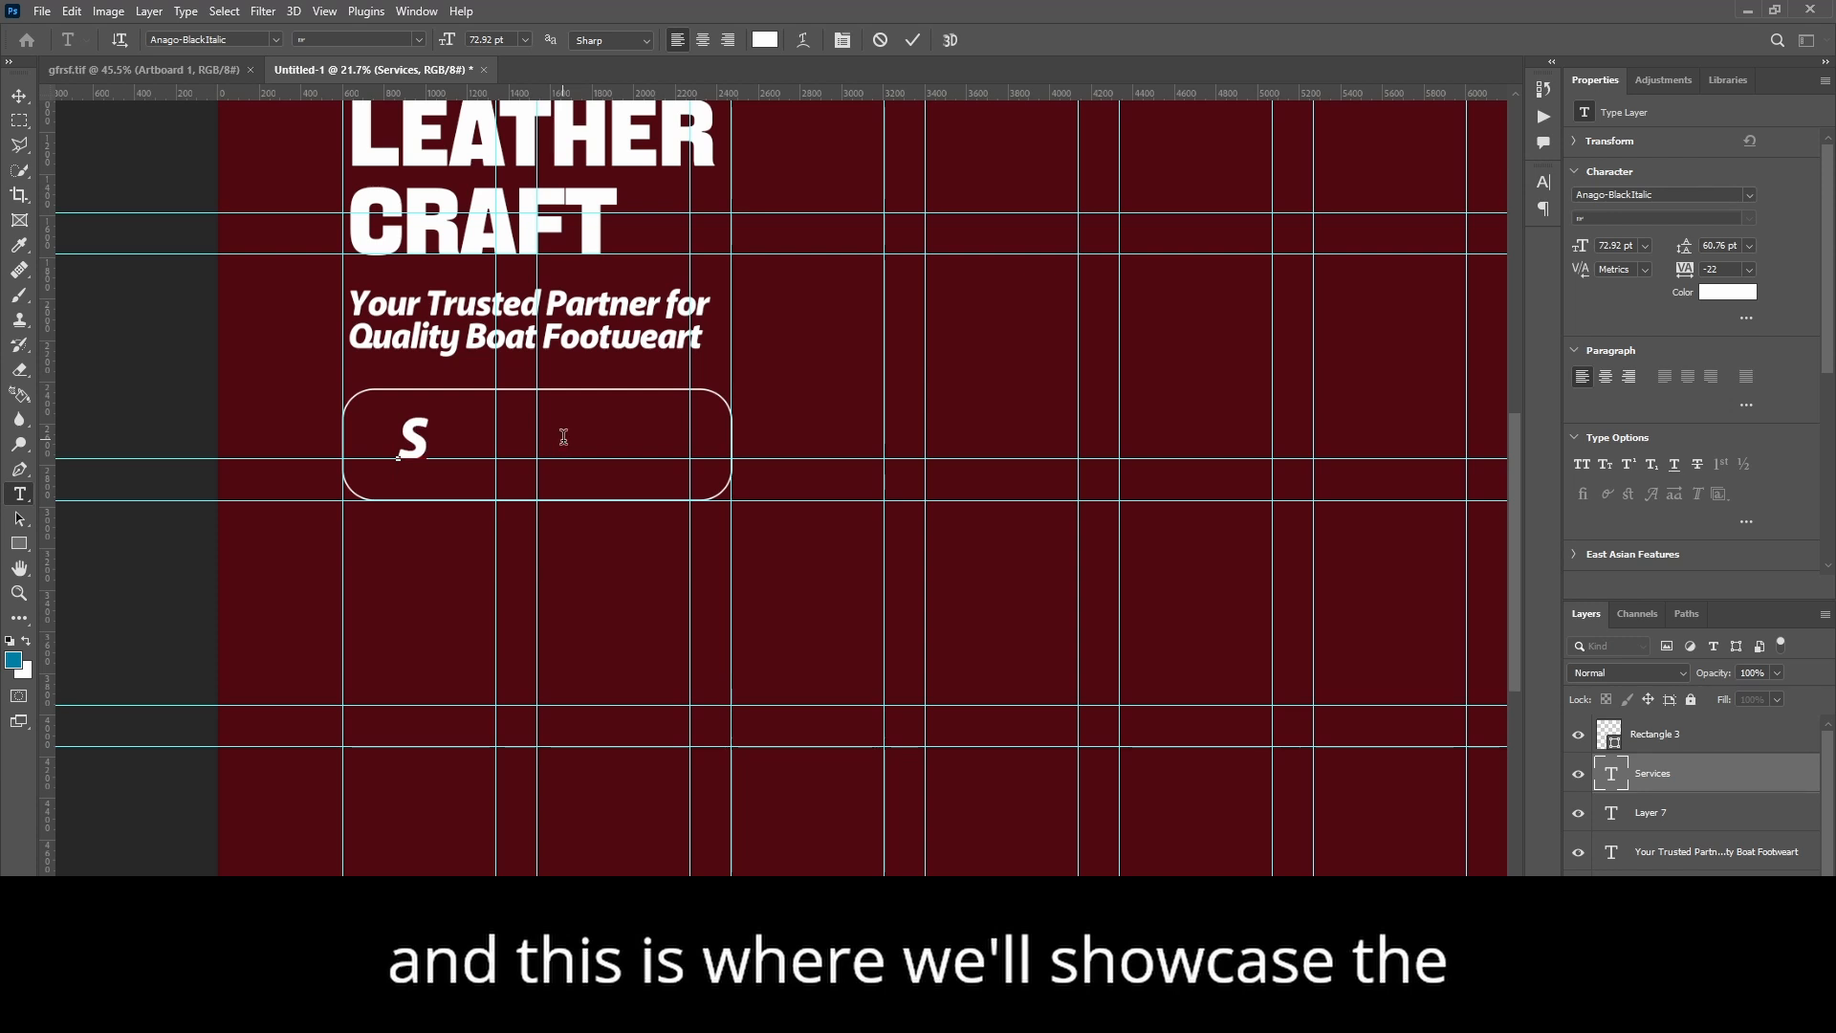
{"action": "type", "text": "e"}
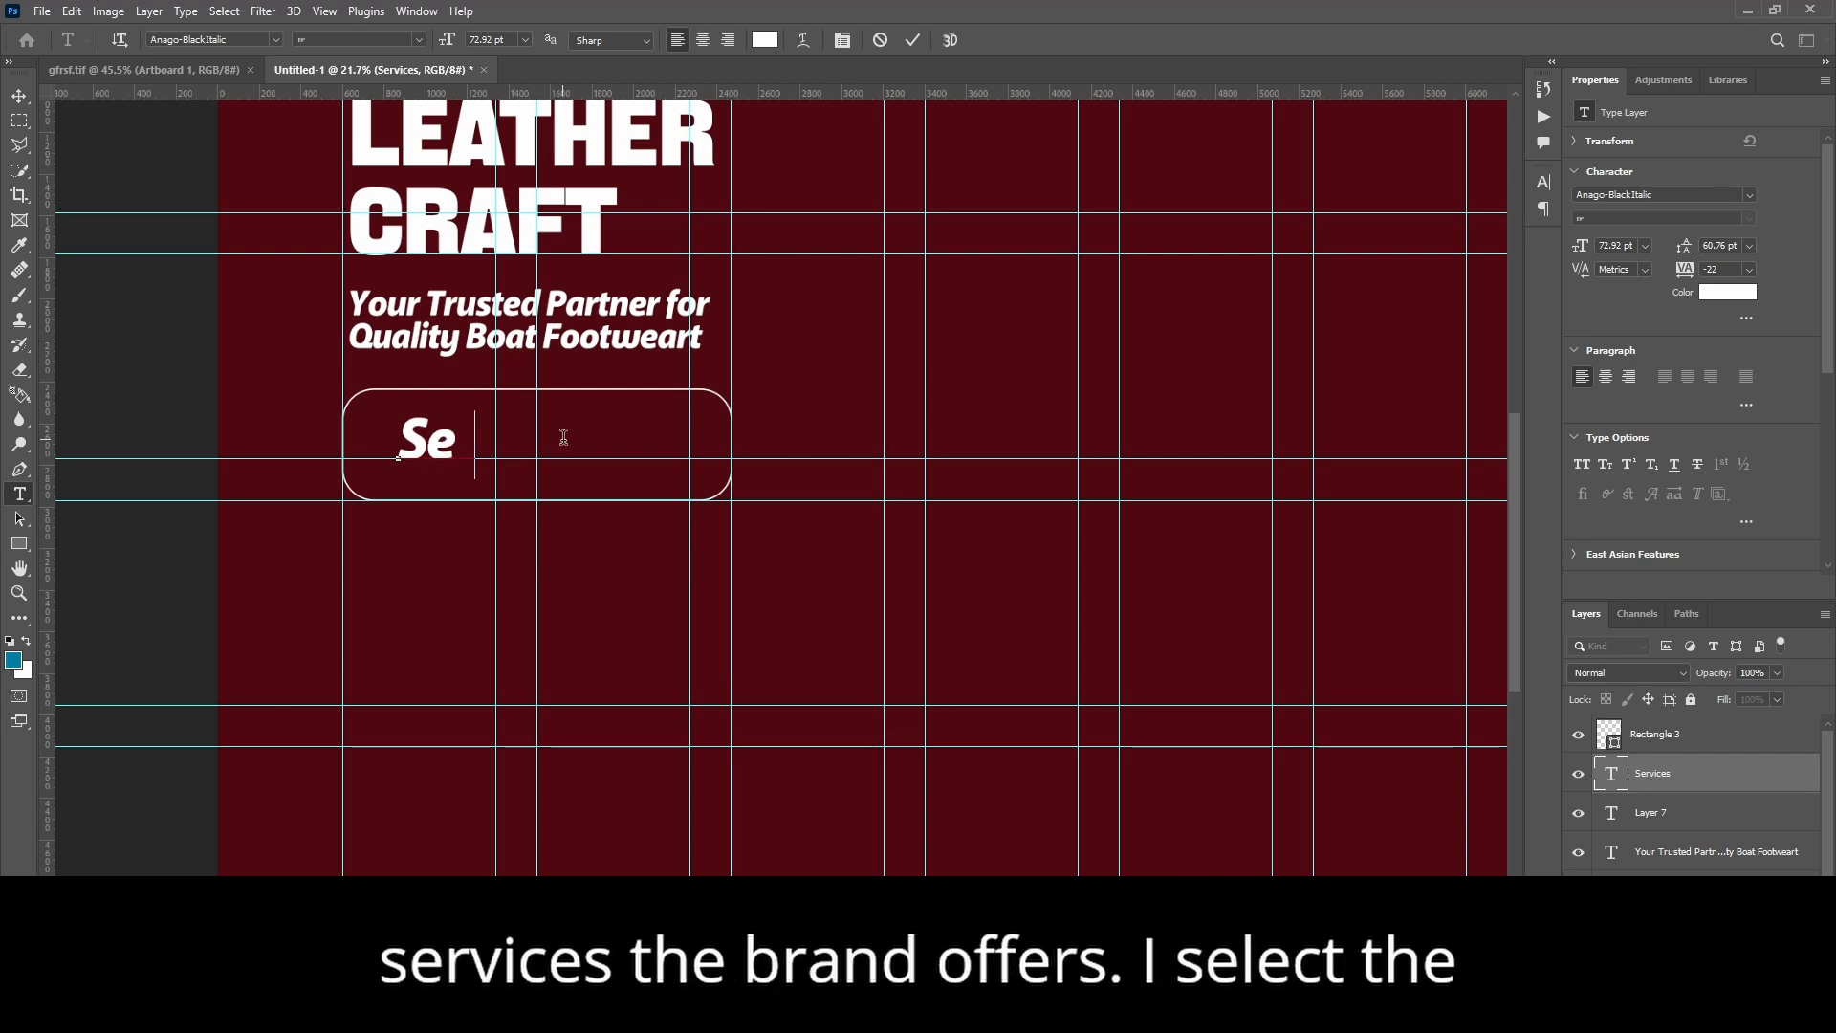
{"action": "type", "text": "rvi"}
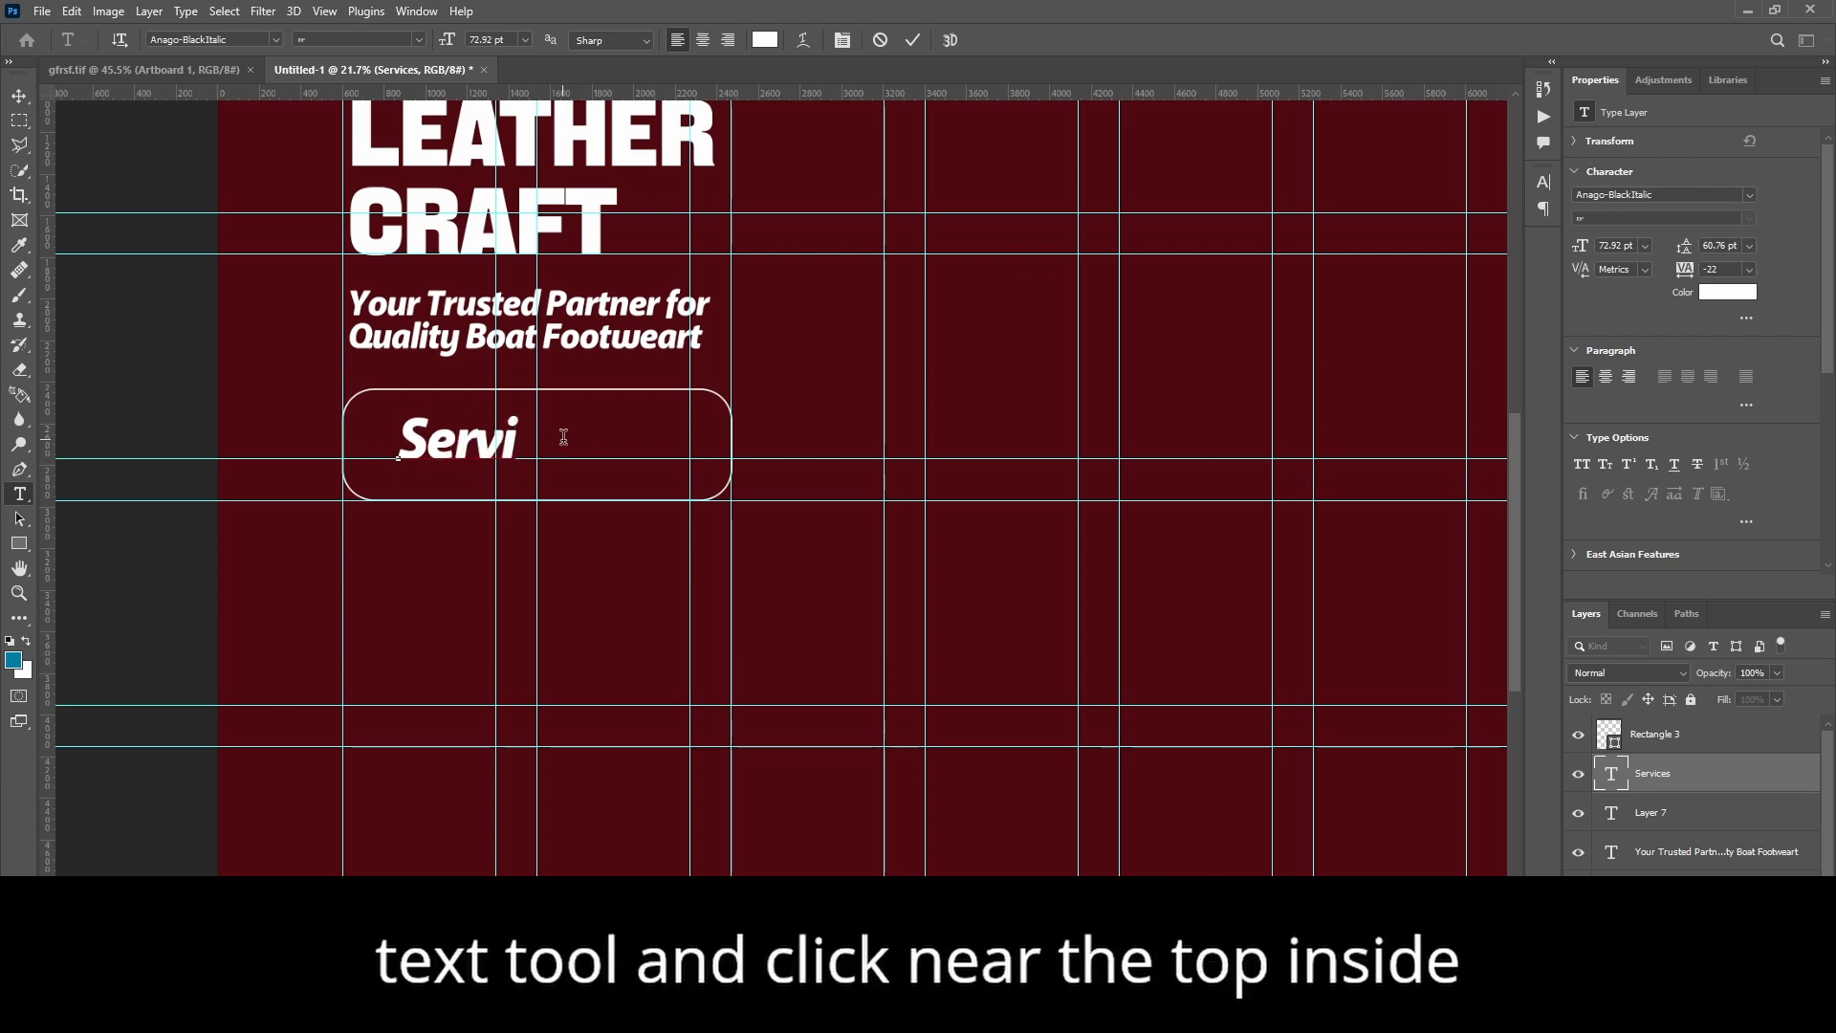
{"action": "type", "text": "ces"}
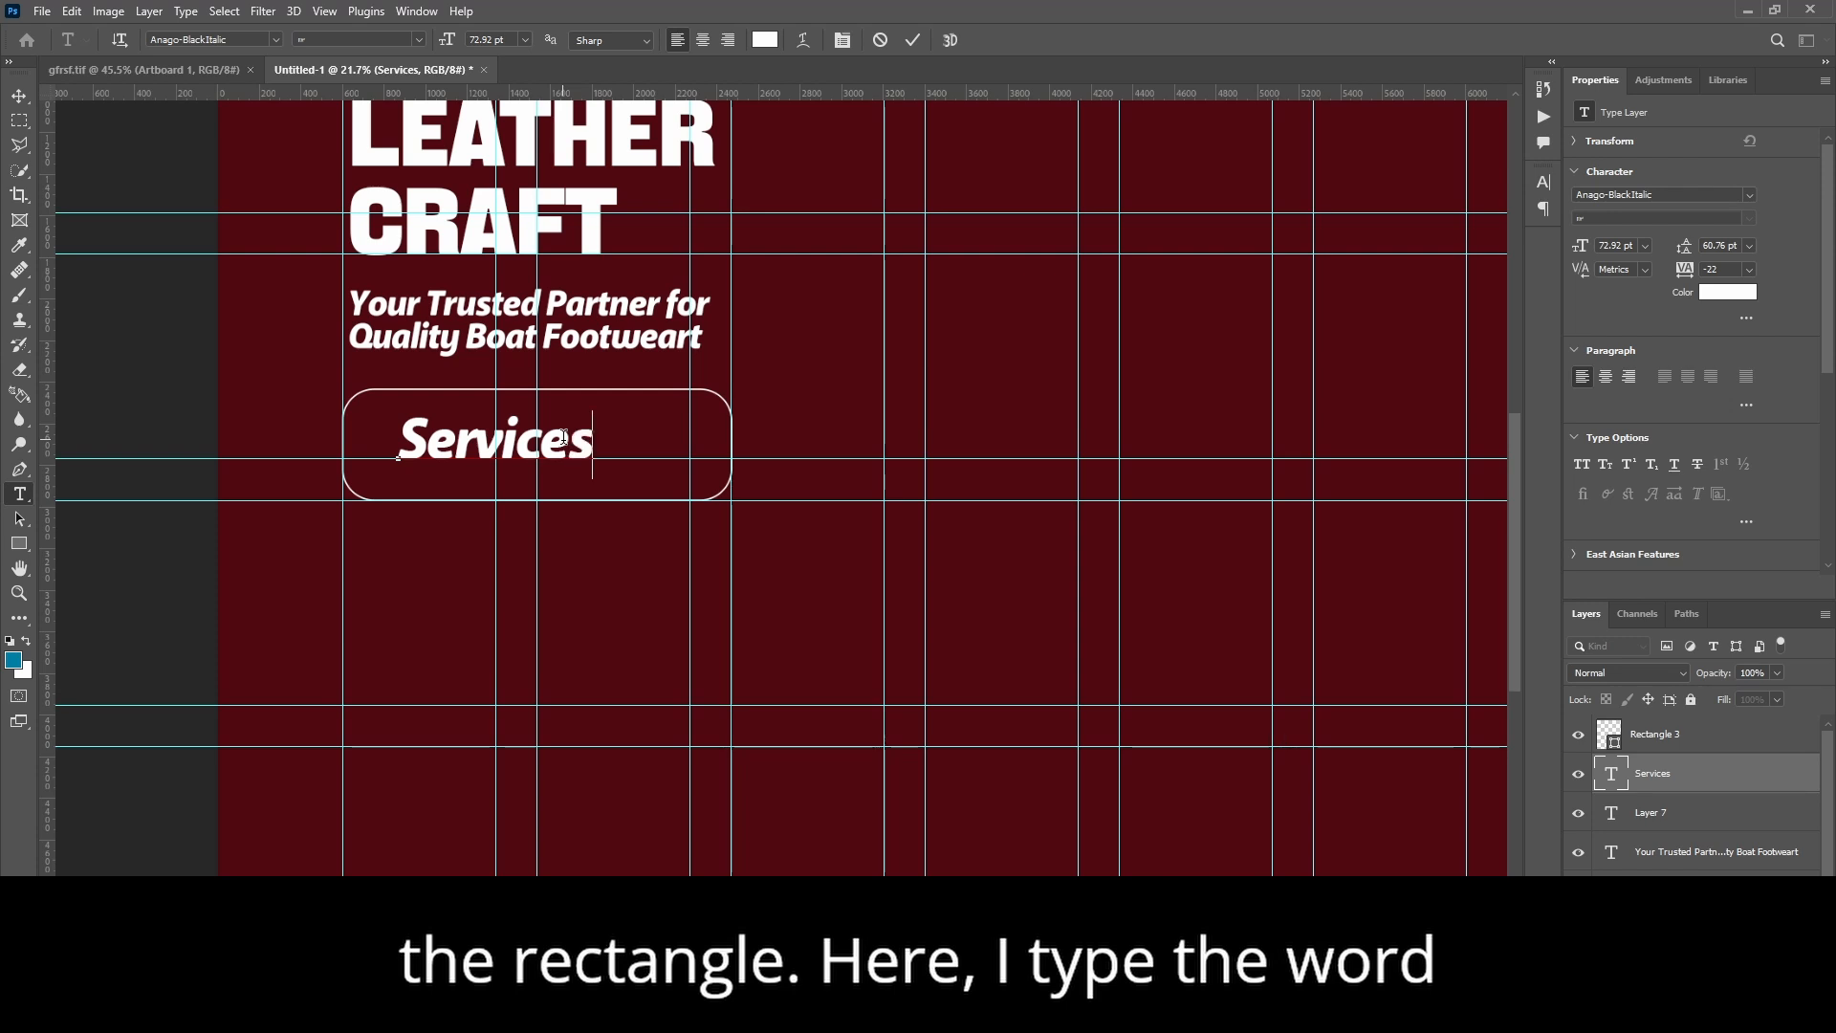
{"action": "left_click", "coordinate": [911, 43]}
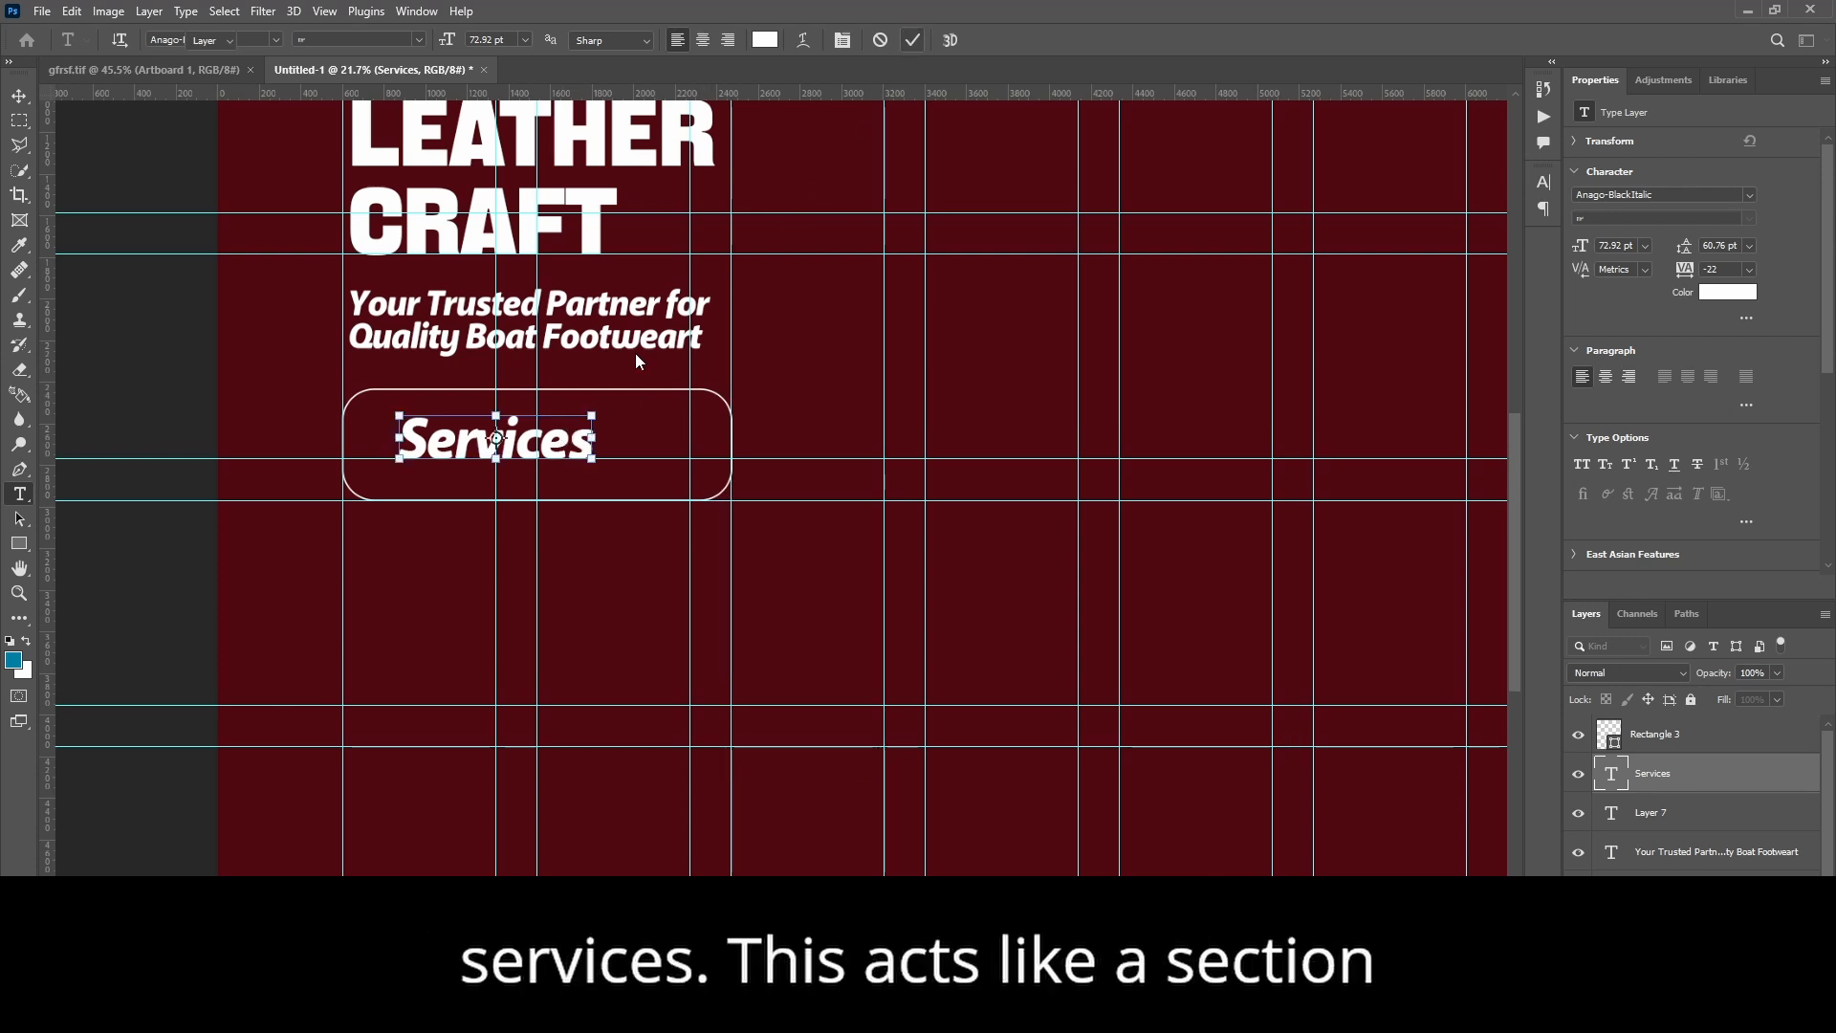
{"action": "key", "text": "v"}
{"action": "left_click_drag", "start_coordinate": [555, 453], "coordinate": [550, 457]}
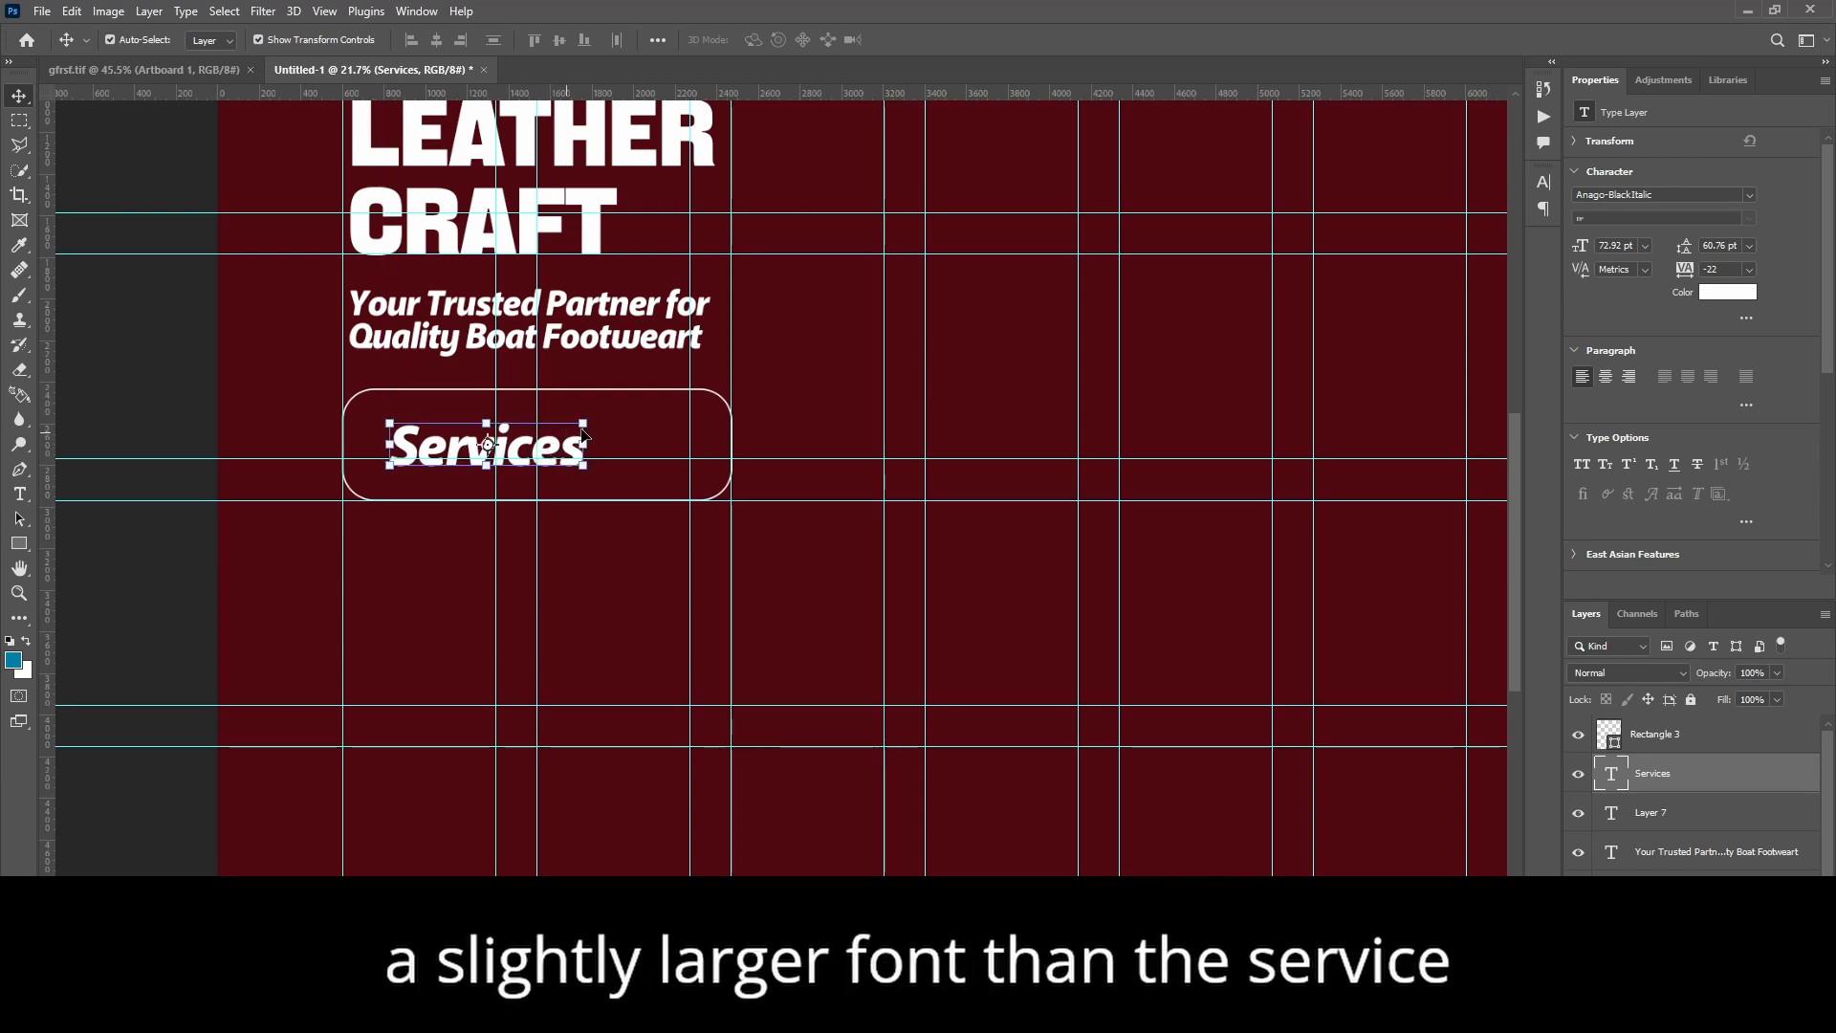
{"action": "left_click", "coordinate": [820, 370]}
Step: Duplicate the tagline text layer and place the copy just below the Services frame
{"action": "scroll", "coordinate": [593, 378], "scroll_direction": "down", "scroll_amount": 2}
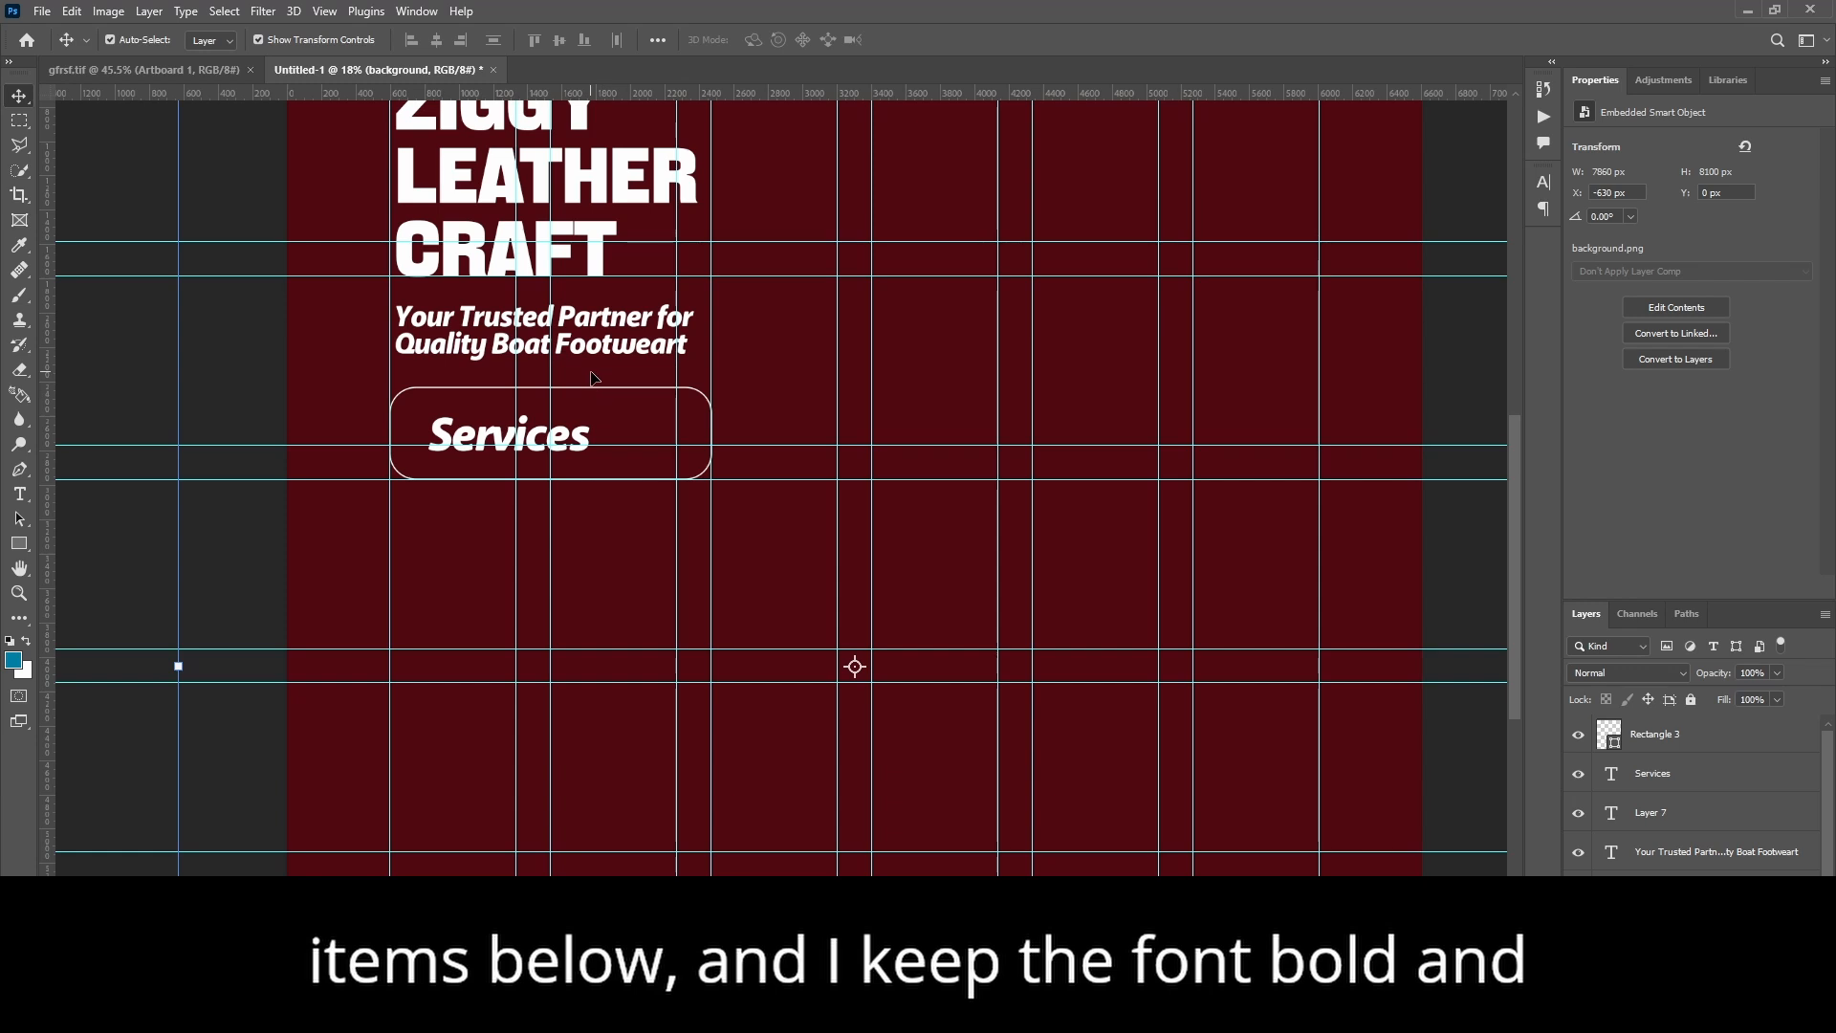
{"action": "scroll", "coordinate": [593, 378], "scroll_direction": "up", "scroll_amount": 1}
{"action": "left_click", "coordinate": [626, 335]}
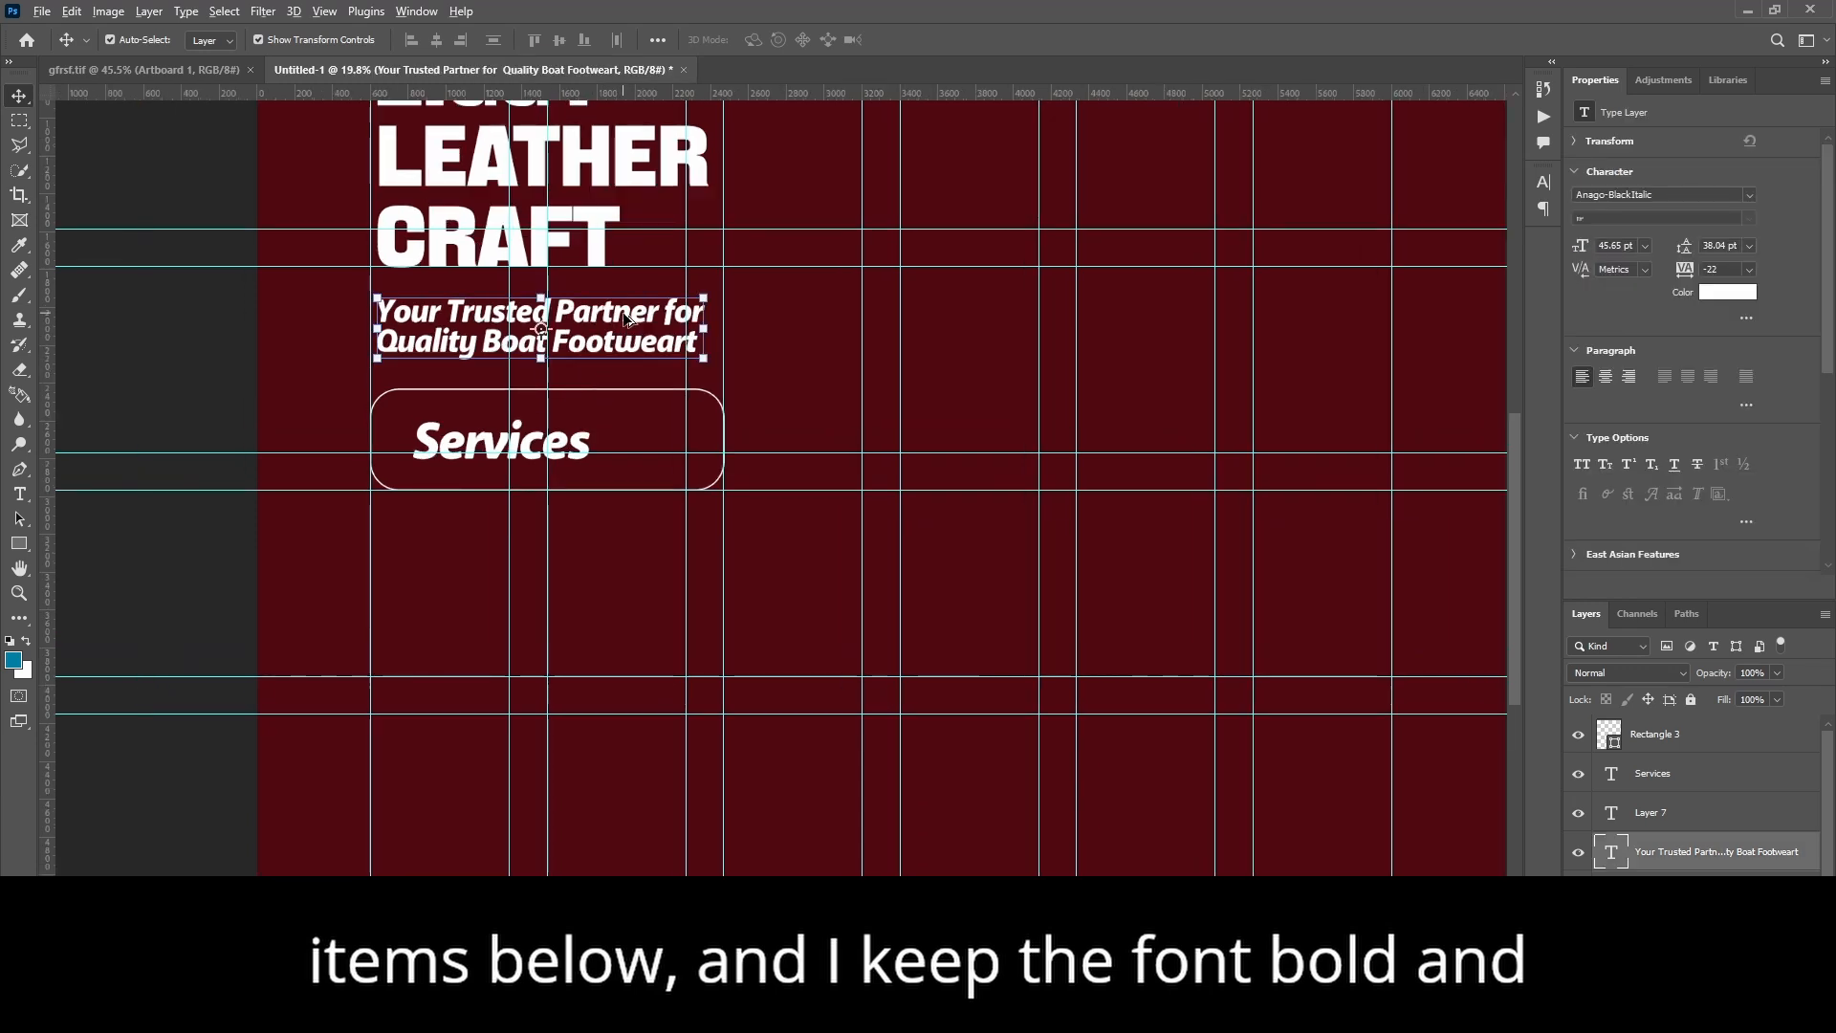
{"action": "left_click_drag", "start_coordinate": [628, 325], "coordinate": [656, 535]}
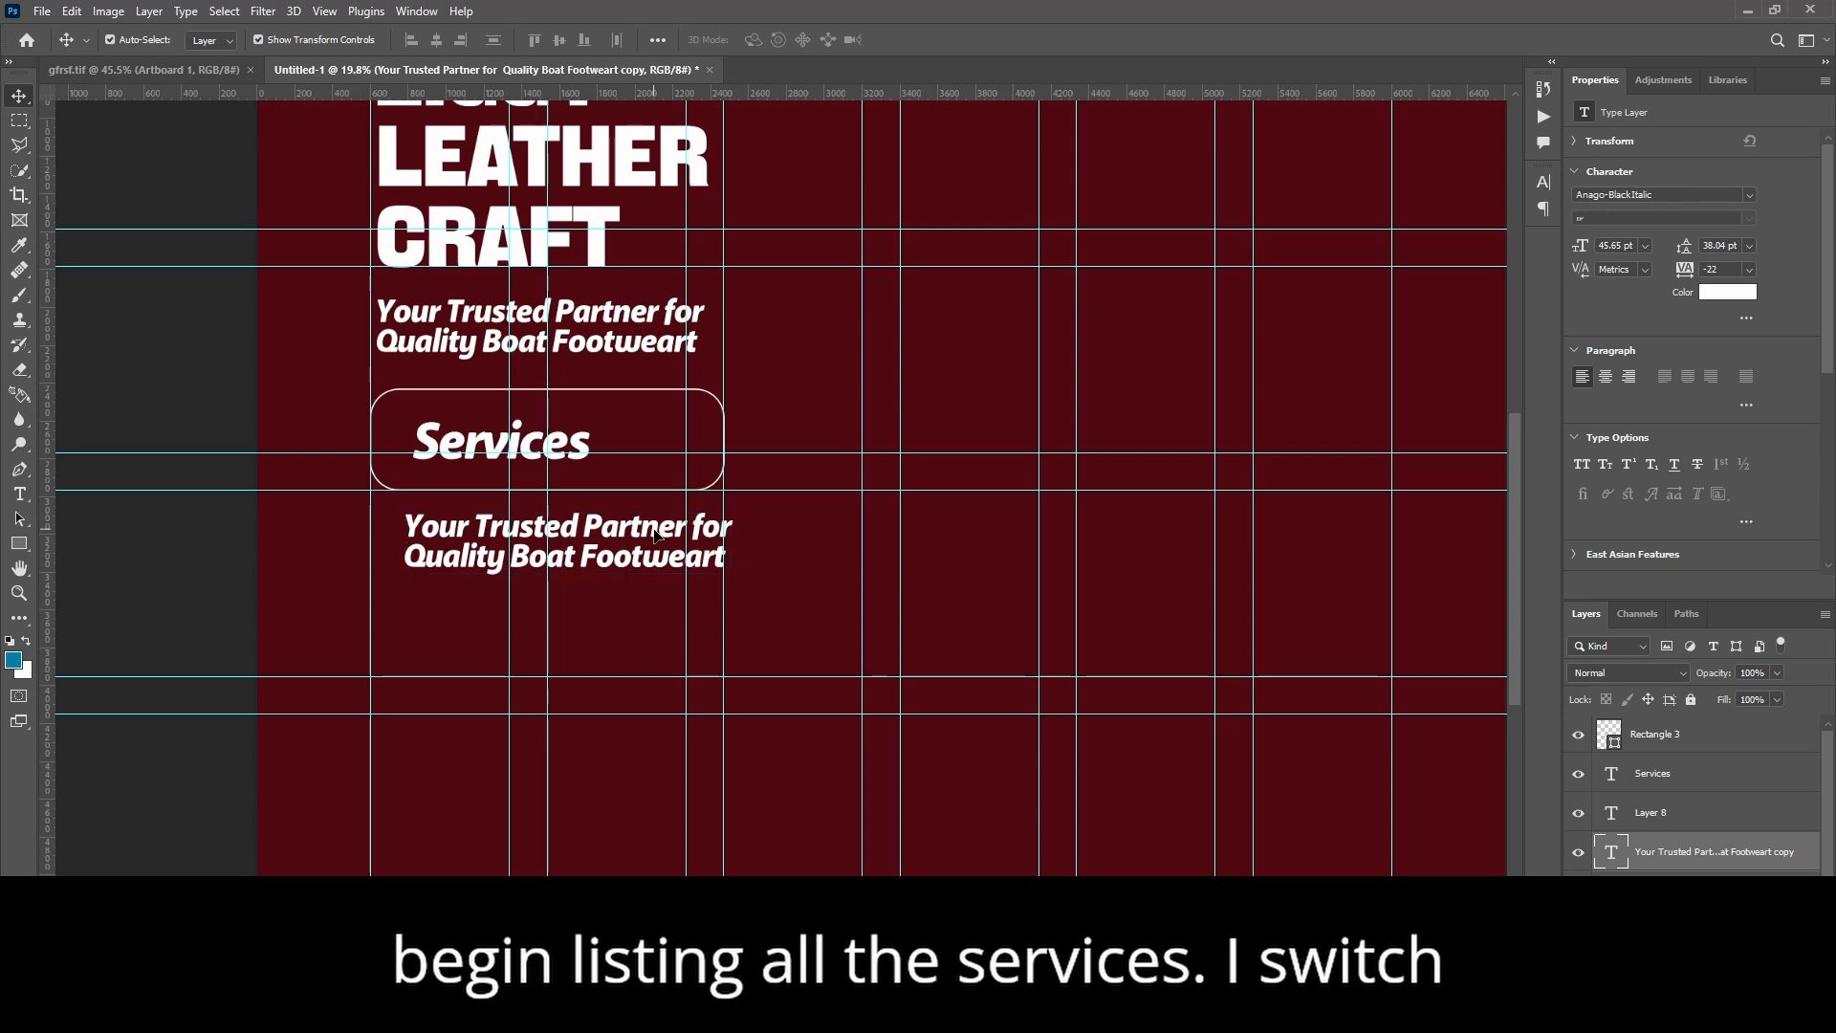
Step: Replace the copied tagline with the pasted list "Slippers", "Slides", "Sandals" and shift it slightly right to line up under the heading
{"action": "double_click", "coordinate": [654, 528]}
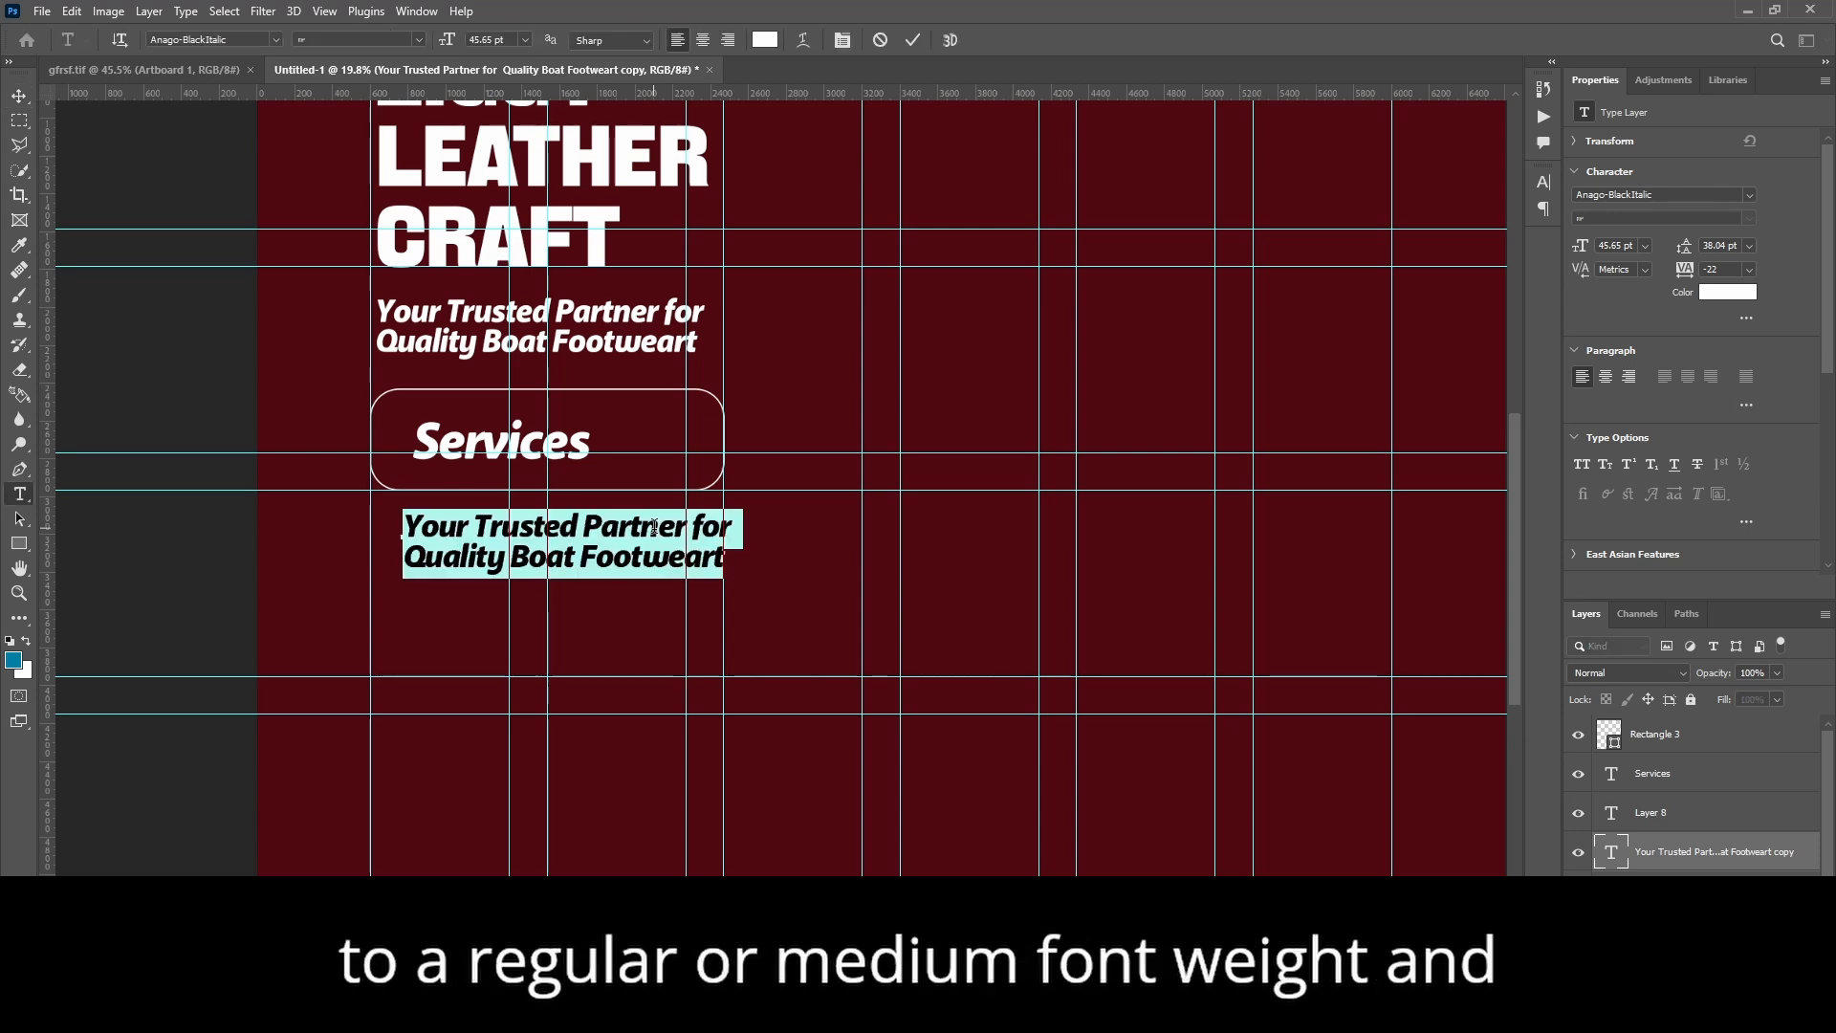
{"action": "key", "text": "ctrl+v"}
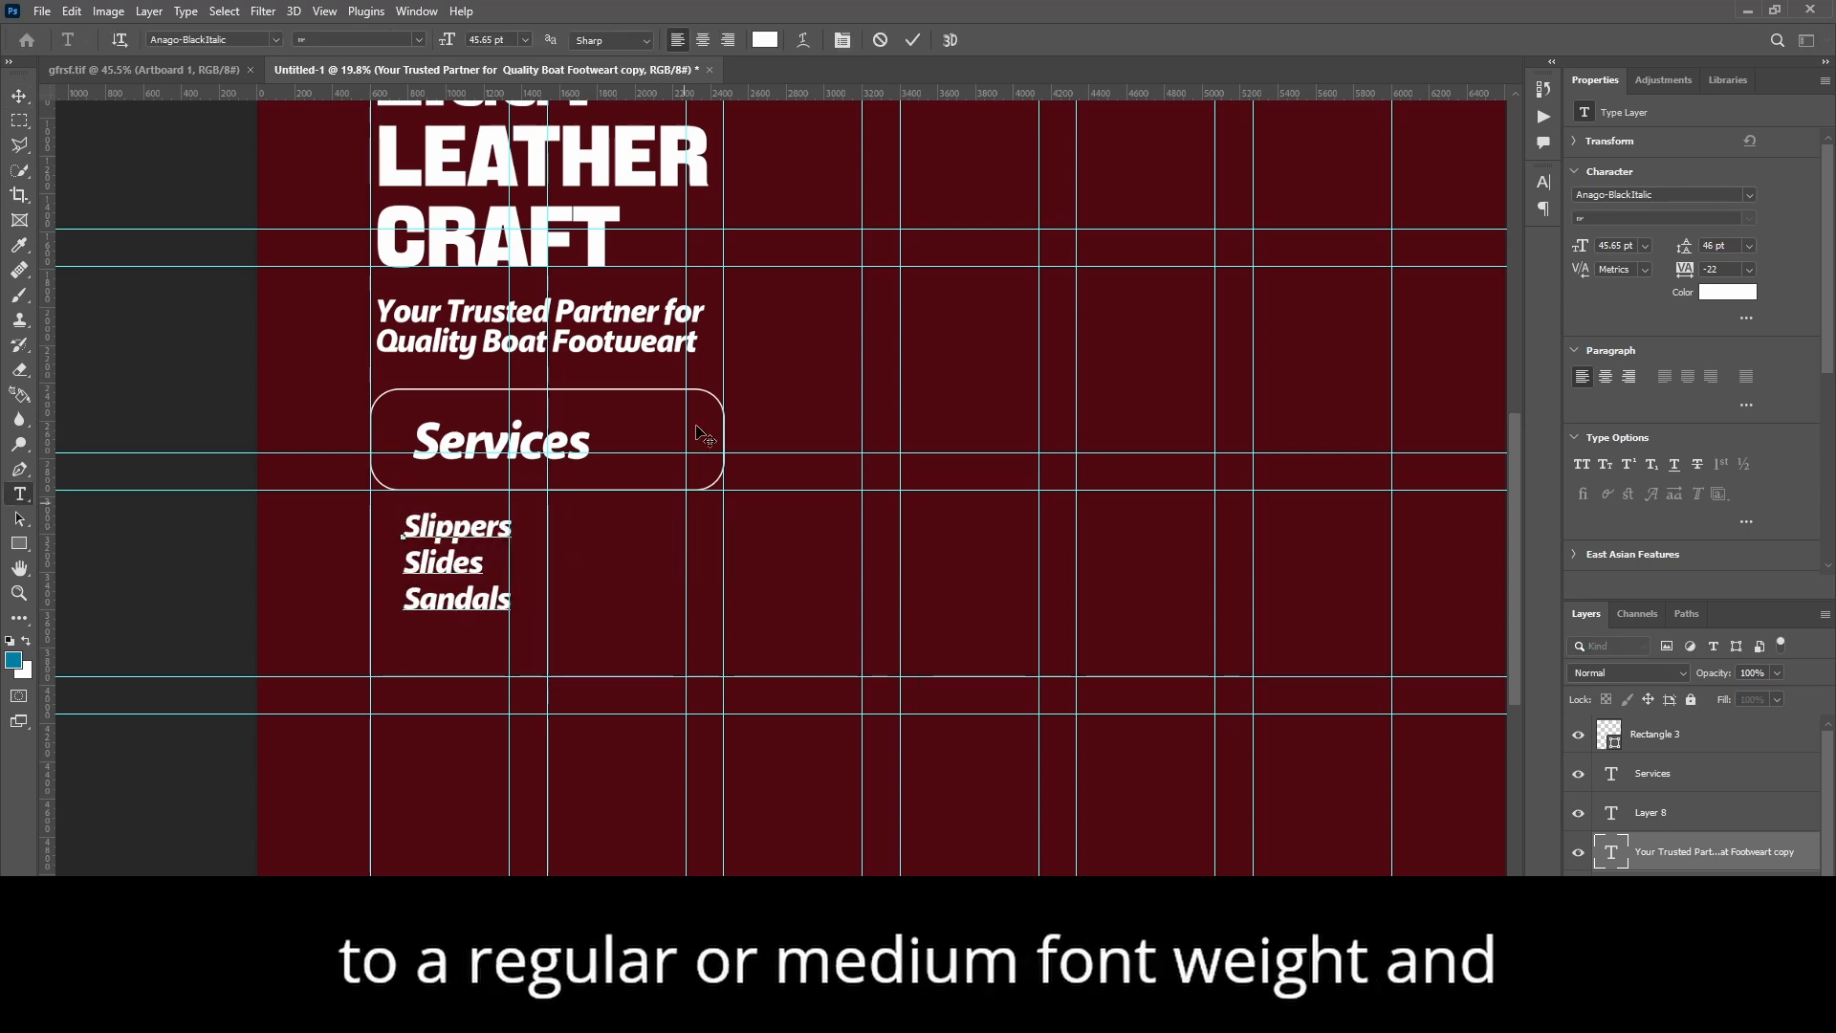
{"action": "left_click", "coordinate": [913, 39]}
{"action": "key", "text": "v"}
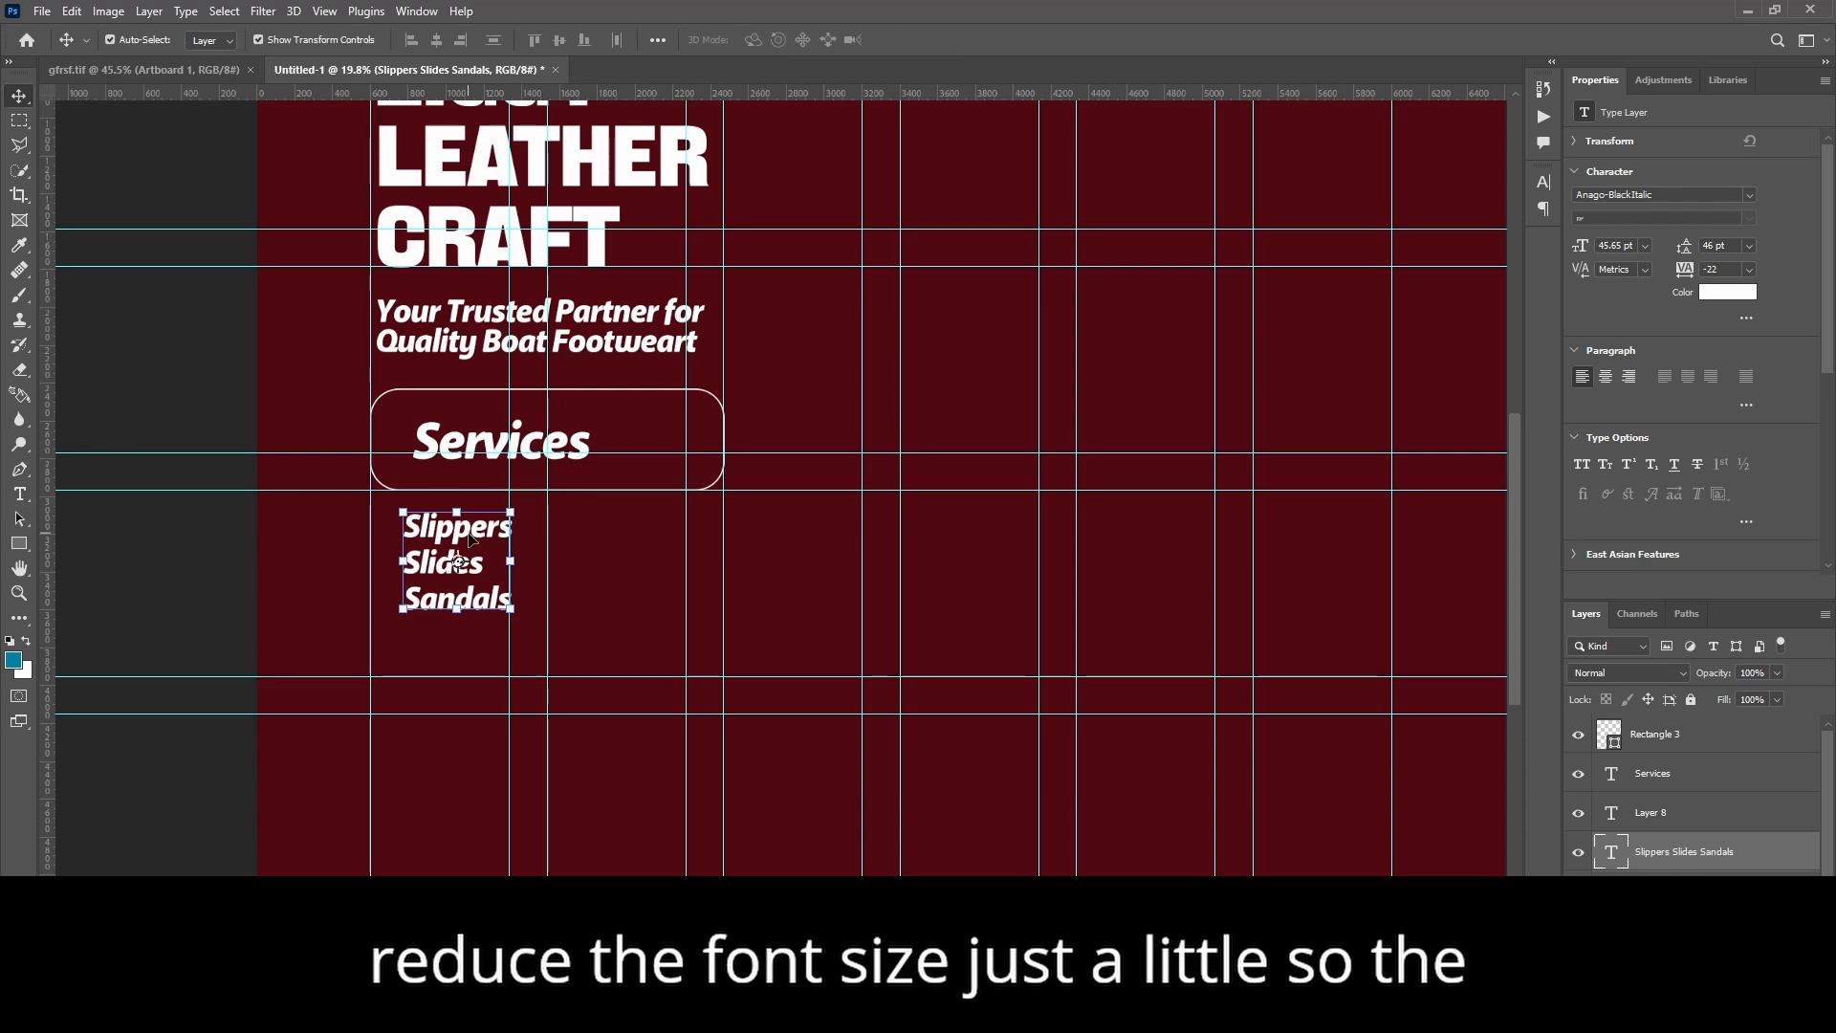
{"action": "left_click_drag", "start_coordinate": [470, 540], "coordinate": [490, 532]}
Step: Draw a small rectangle bullet about 101 by 77 px with white fill and no stroke, beside "Slippers"
{"action": "left_click", "coordinate": [19, 545]}
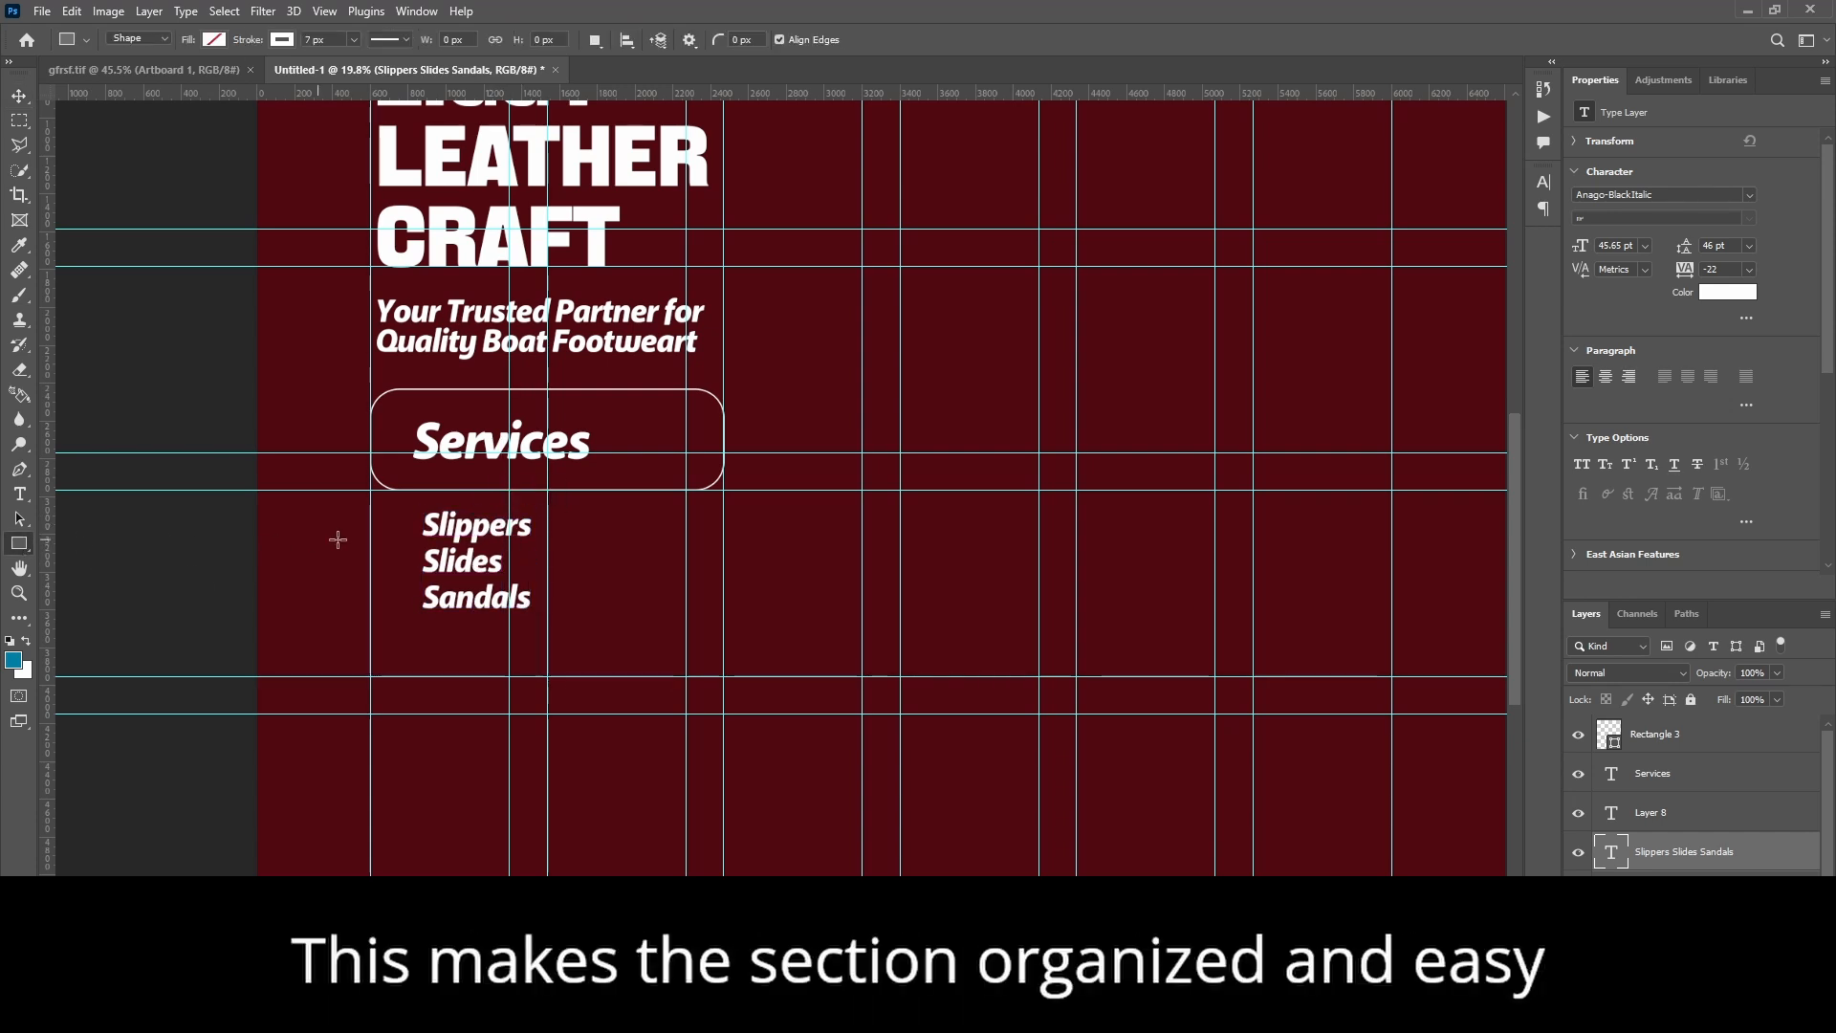
{"action": "left_click", "coordinate": [212, 39]}
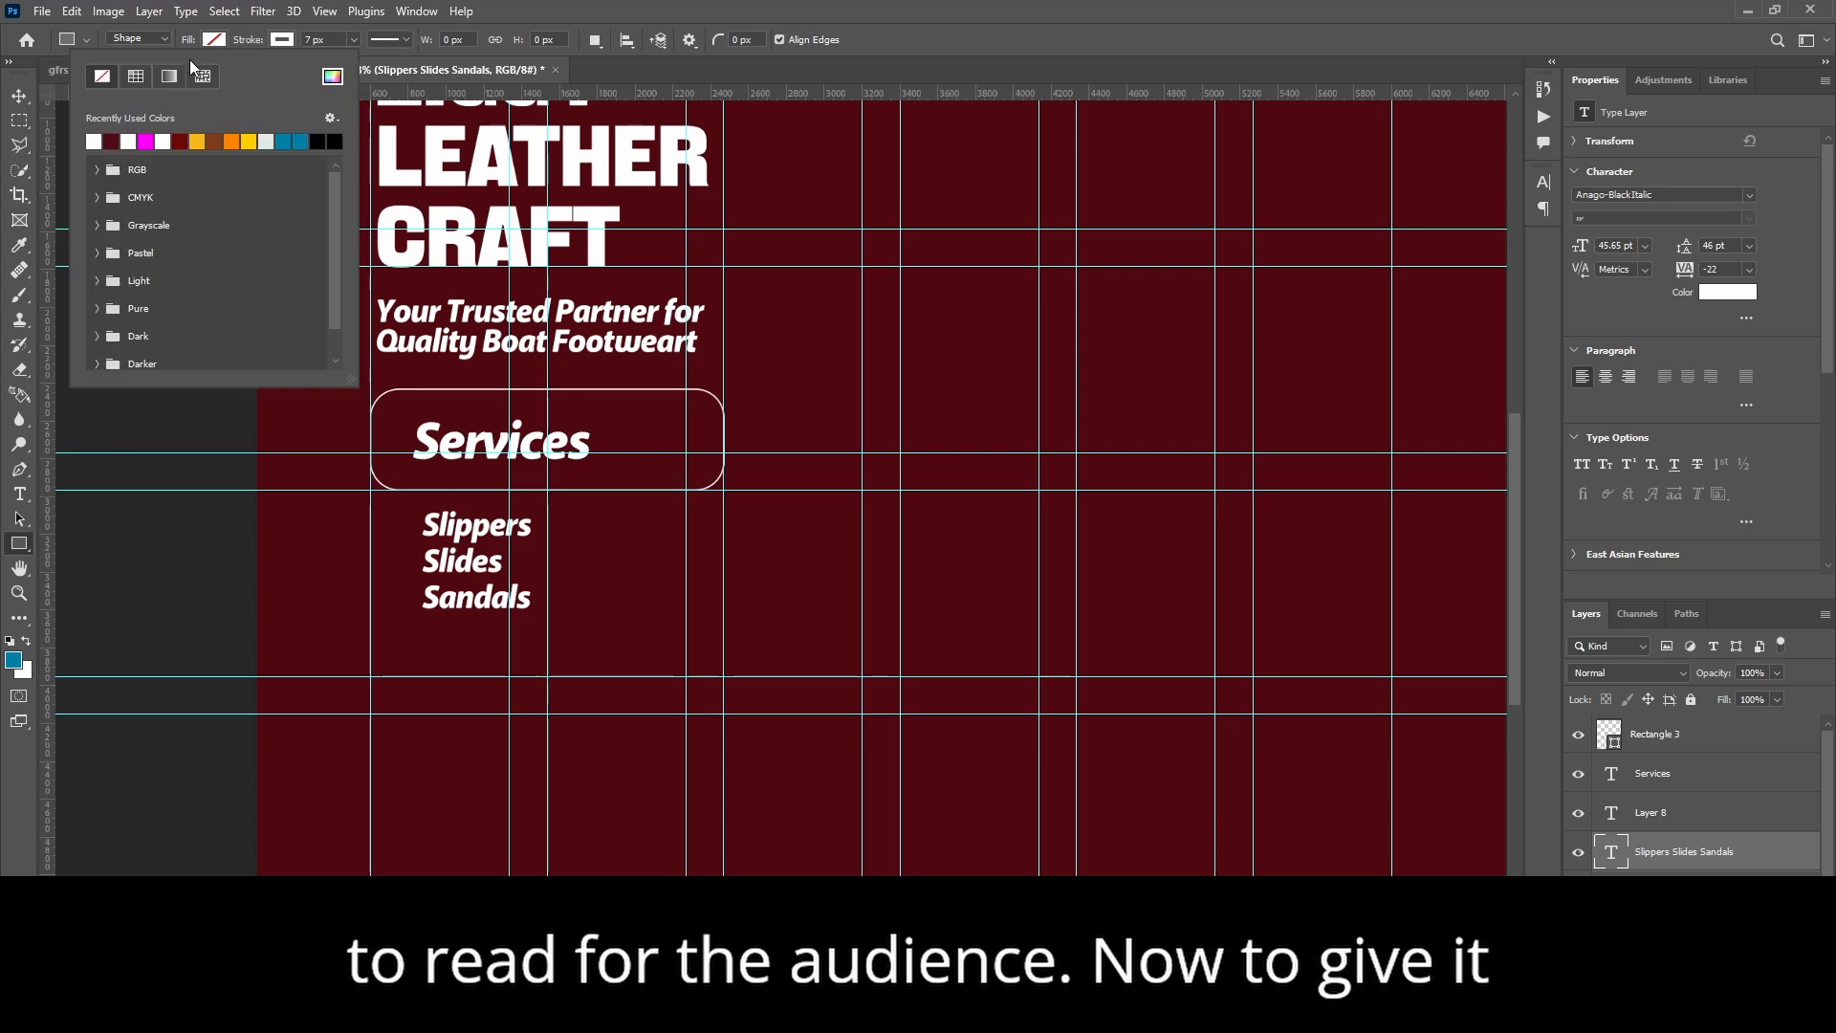
{"action": "left_click", "coordinate": [94, 142]}
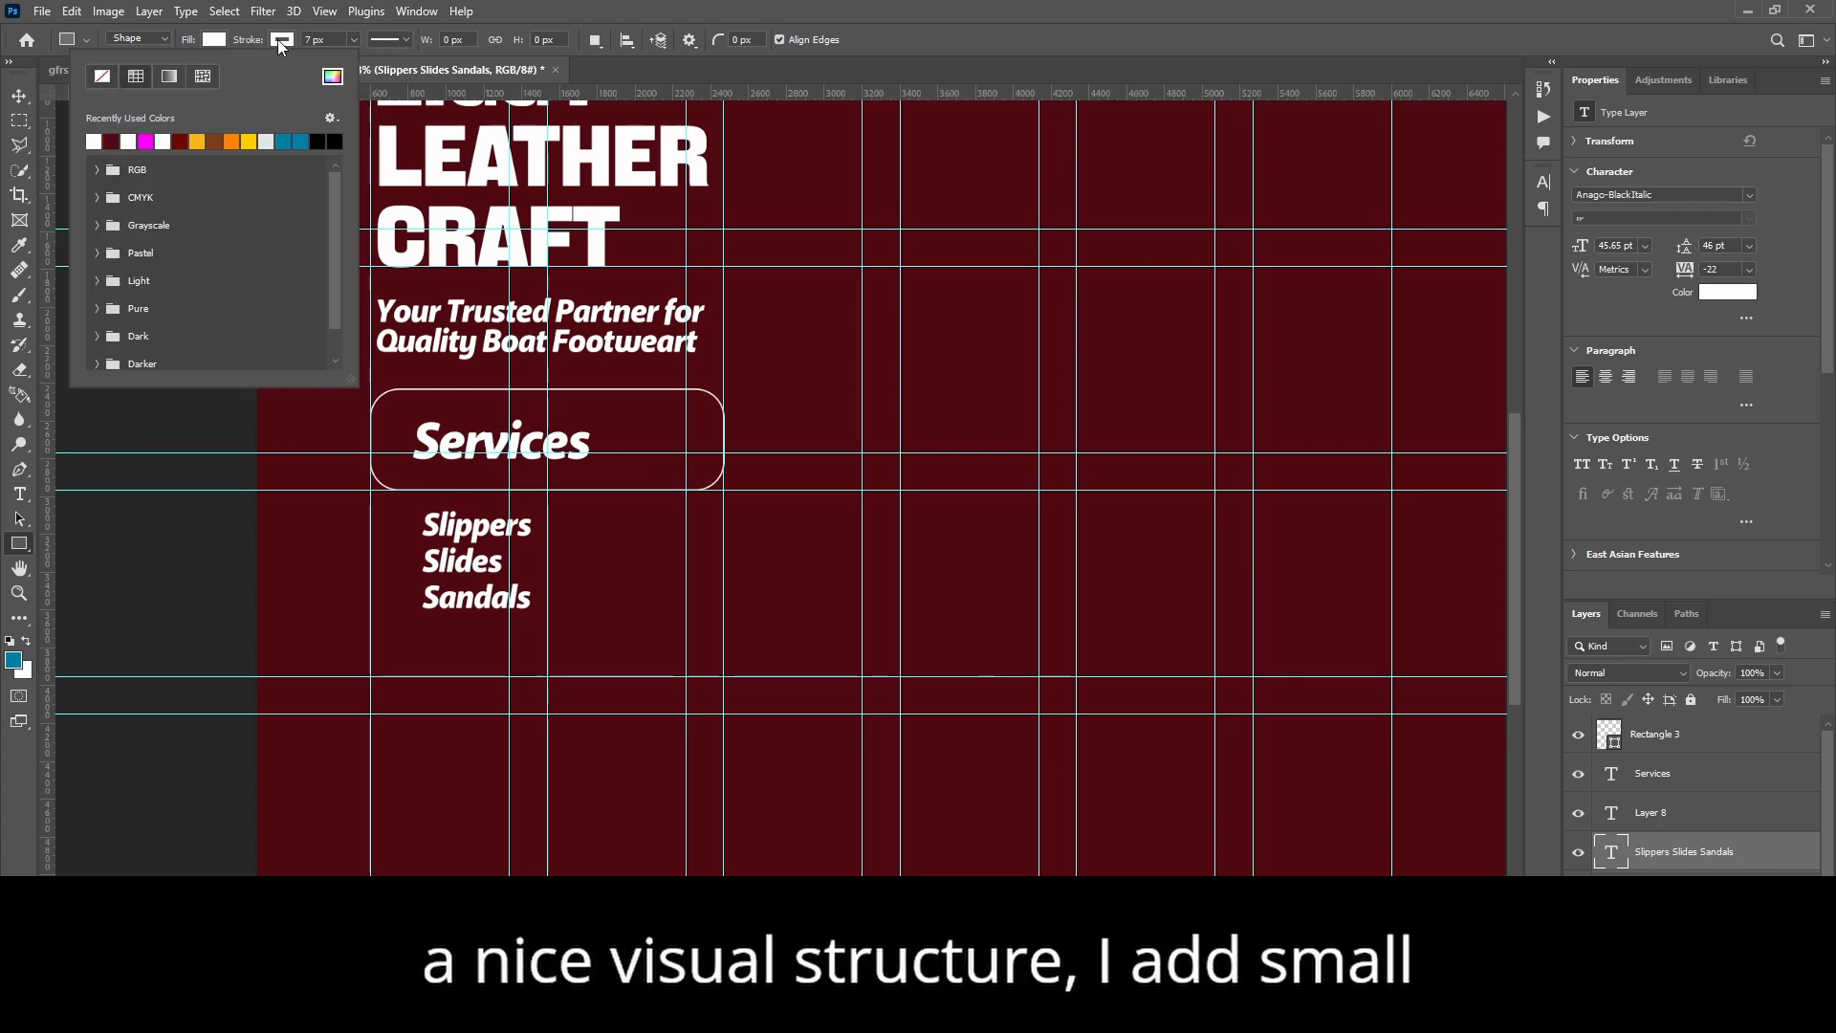
{"action": "left_click", "coordinate": [278, 38]}
{"action": "left_click", "coordinate": [169, 79]}
{"action": "left_click", "coordinate": [214, 39]}
{"action": "left_click_drag", "start_coordinate": [384, 521], "coordinate": [405, 533]}
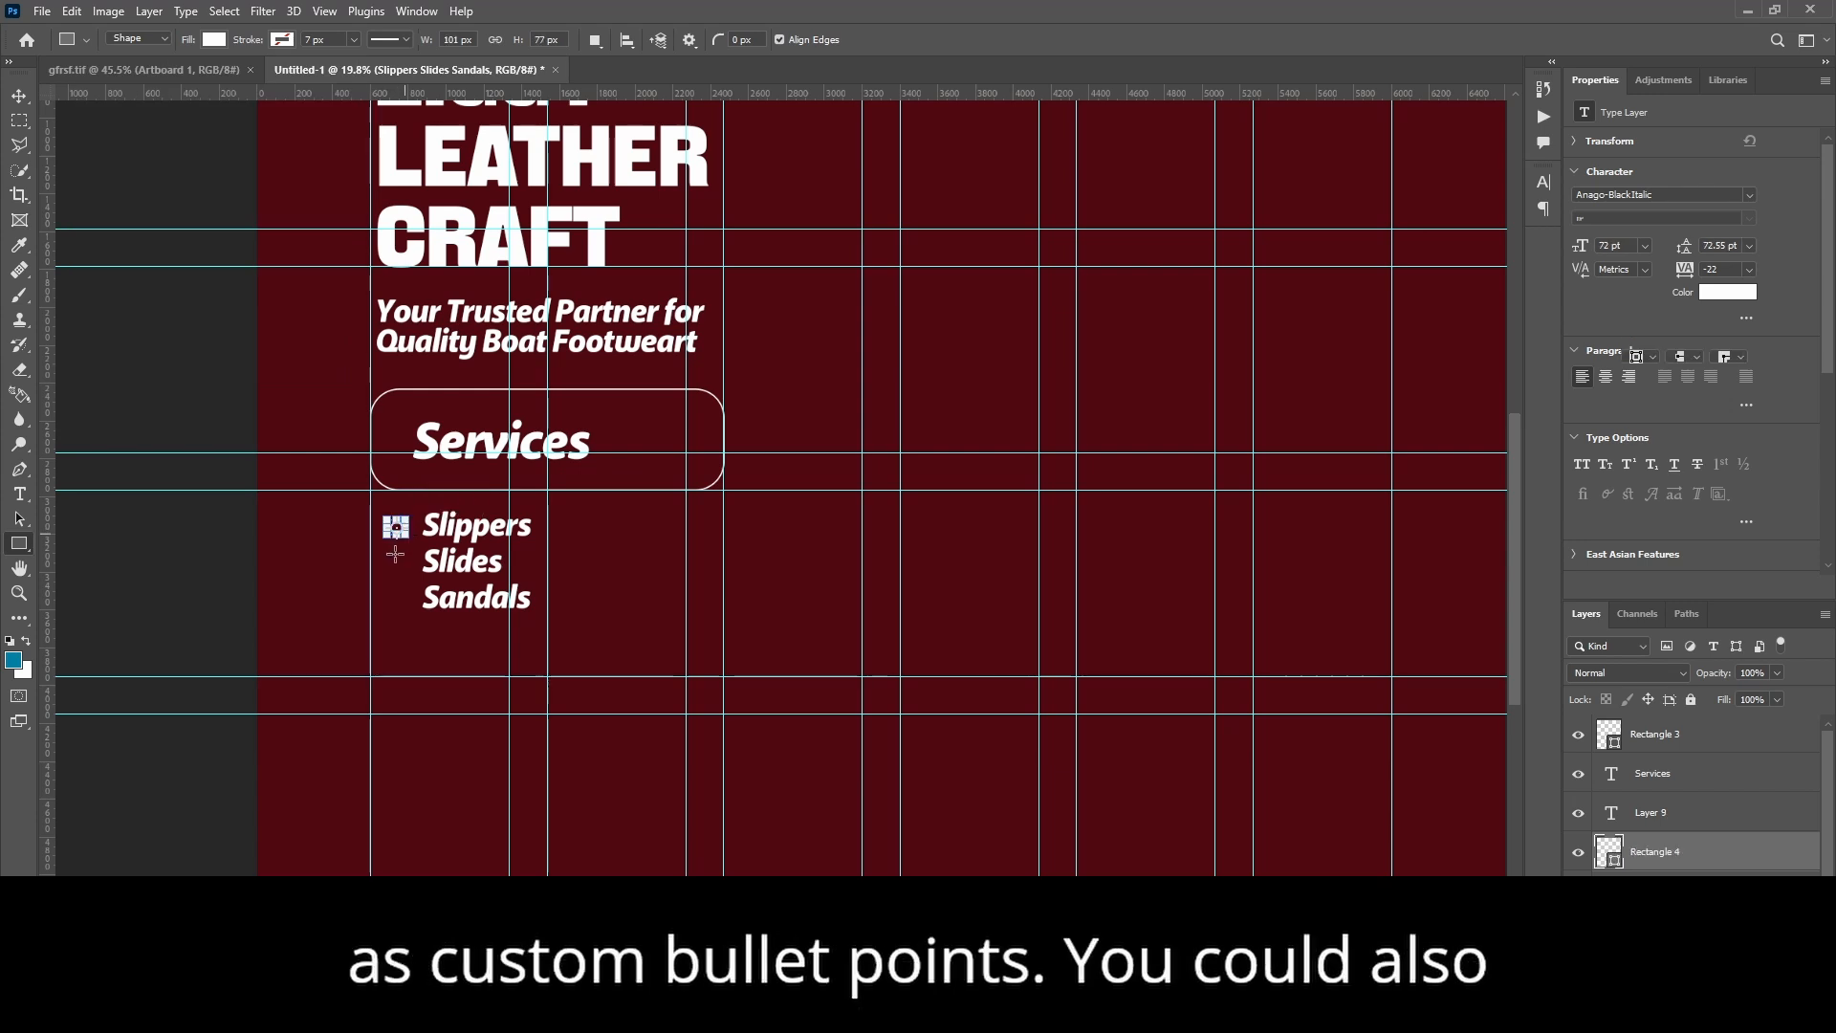
Step: Duplicate the small white rectangle bullet twice, aligning the copies beside "Slides" and "Sandals"
{"action": "left_click", "coordinate": [19, 96]}
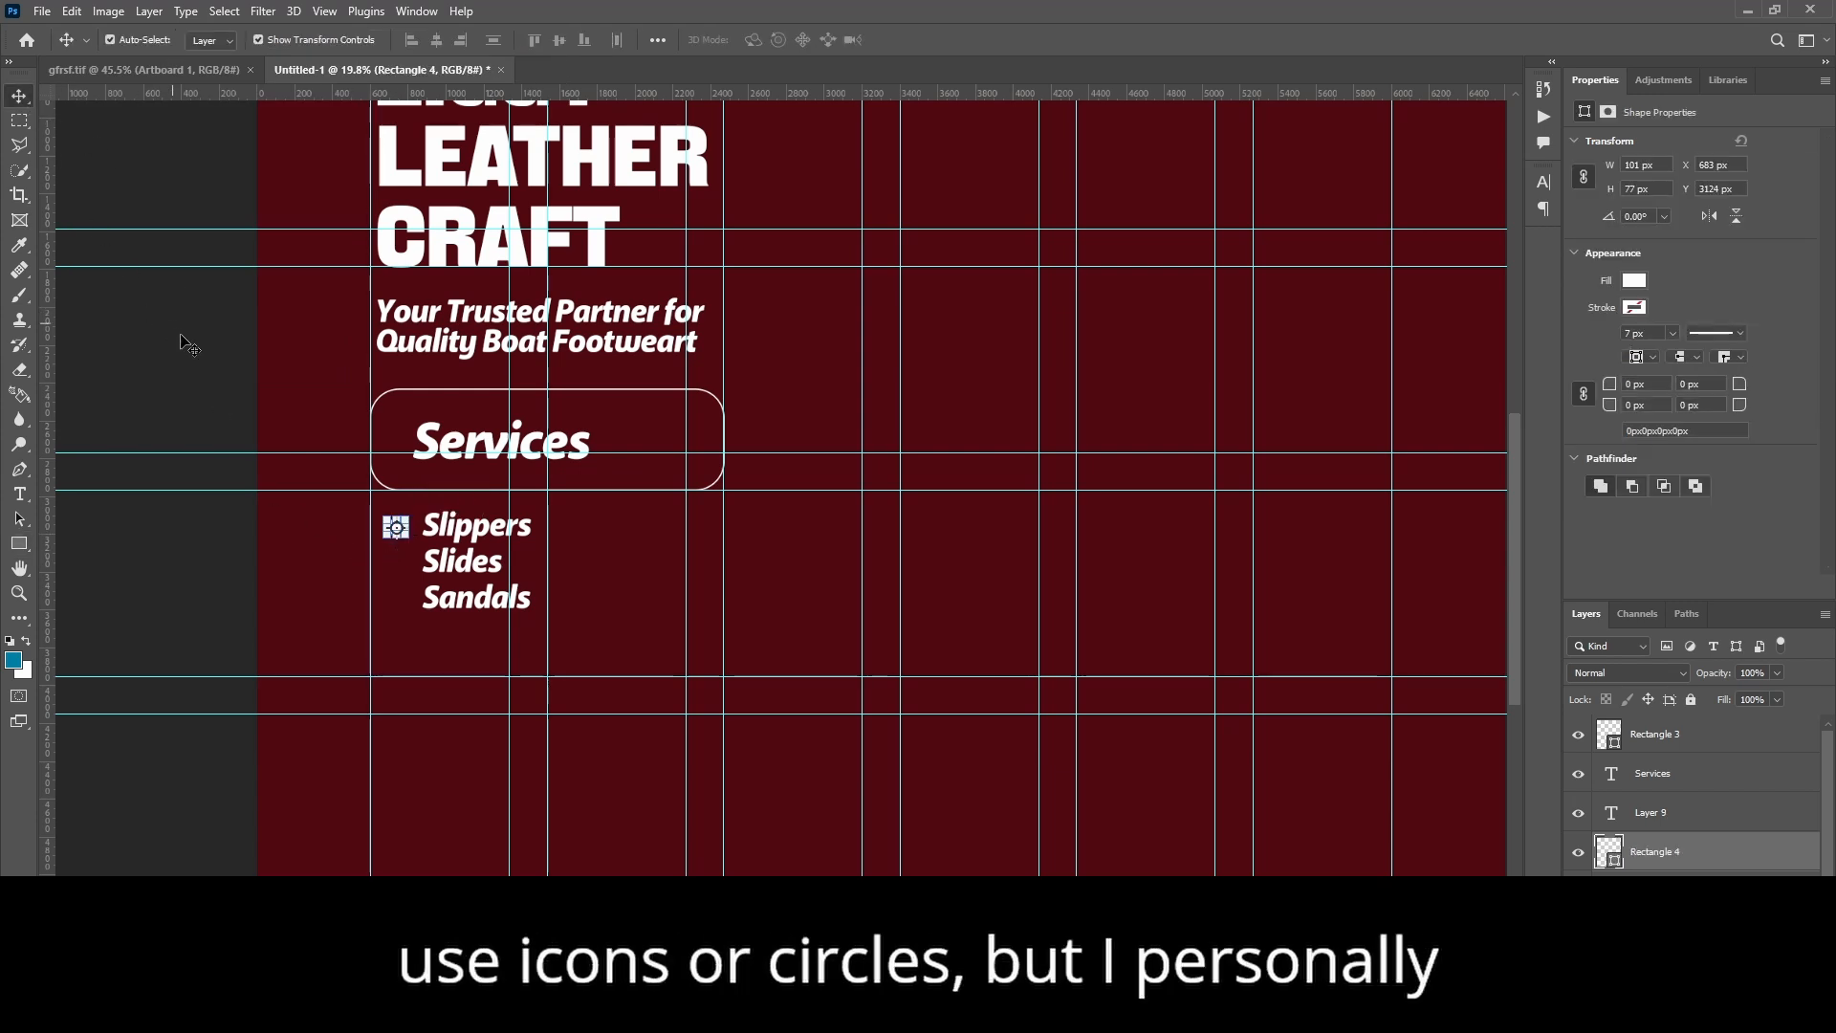
{"action": "left_click", "coordinate": [182, 337]}
{"action": "scroll", "coordinate": [396, 525], "scroll_direction": "up", "scroll_amount": 1}
{"action": "scroll", "coordinate": [407, 540], "scroll_direction": "up", "scroll_amount": 3}
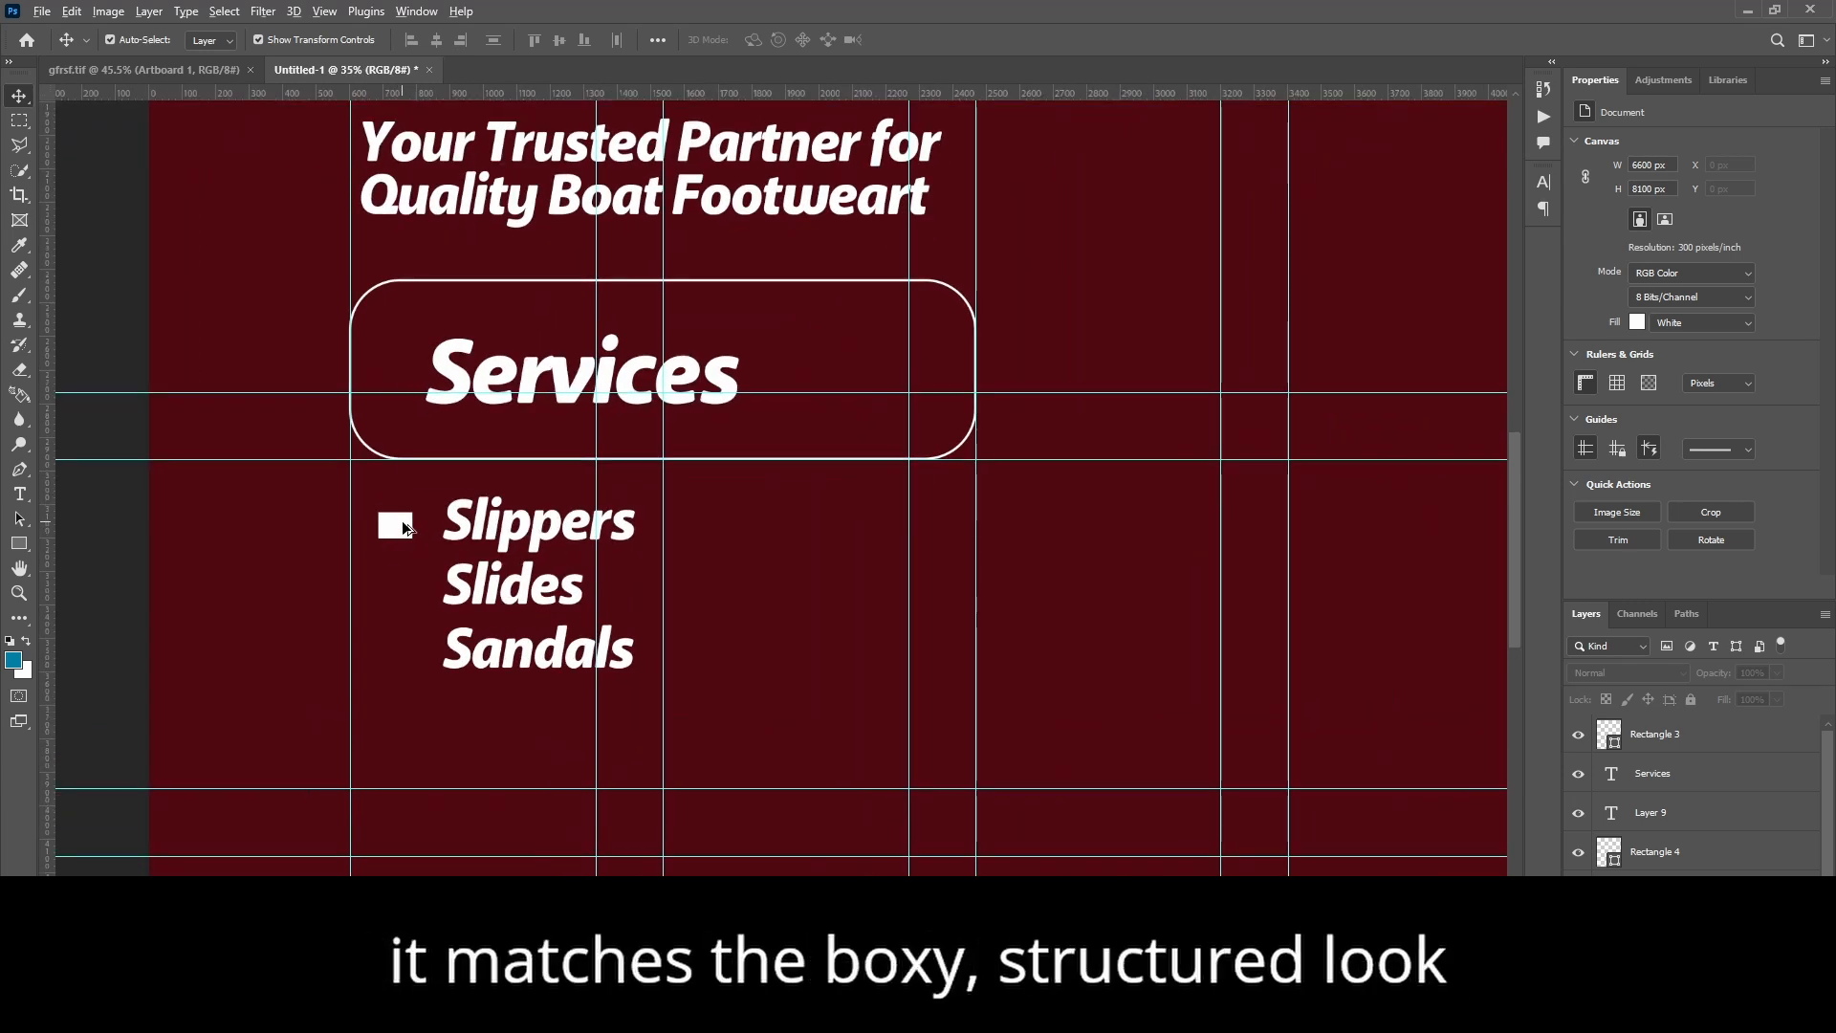
{"action": "left_click_drag", "start_coordinate": [405, 532], "coordinate": [402, 582]}
{"action": "left_click", "coordinate": [404, 617]}
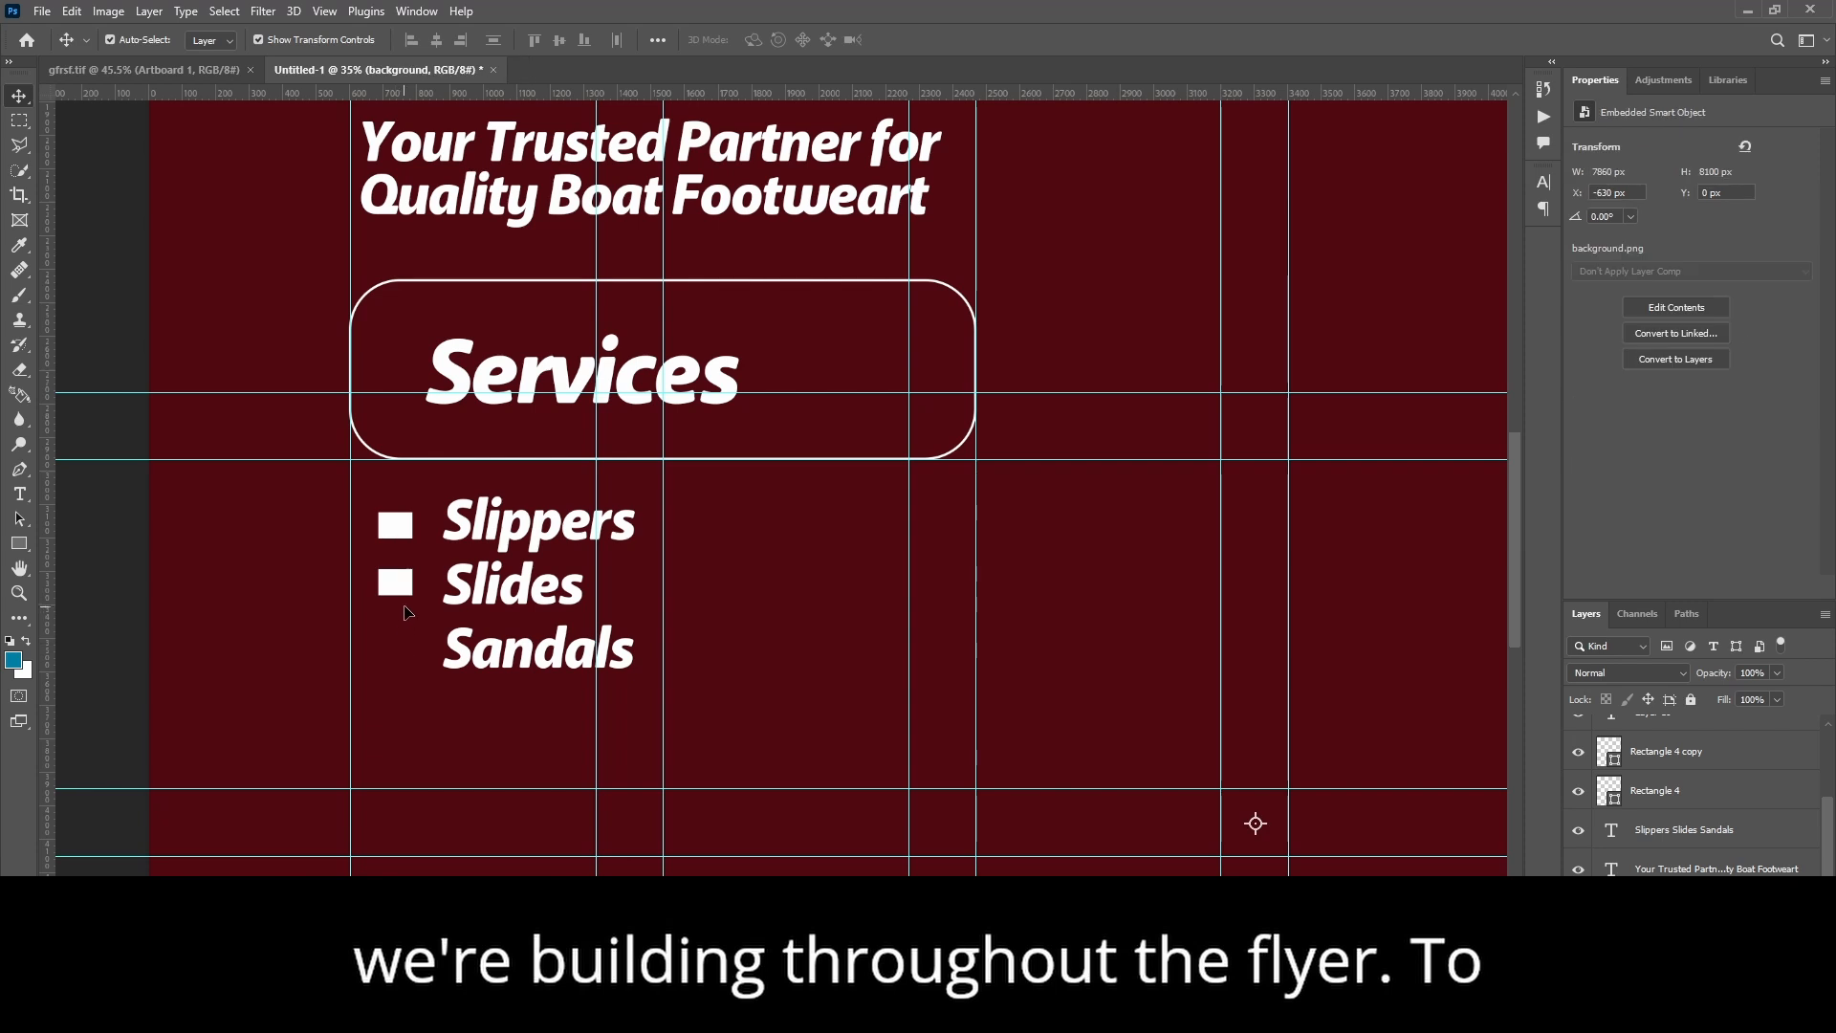
{"action": "left_click_drag", "start_coordinate": [398, 586], "coordinate": [410, 656]}
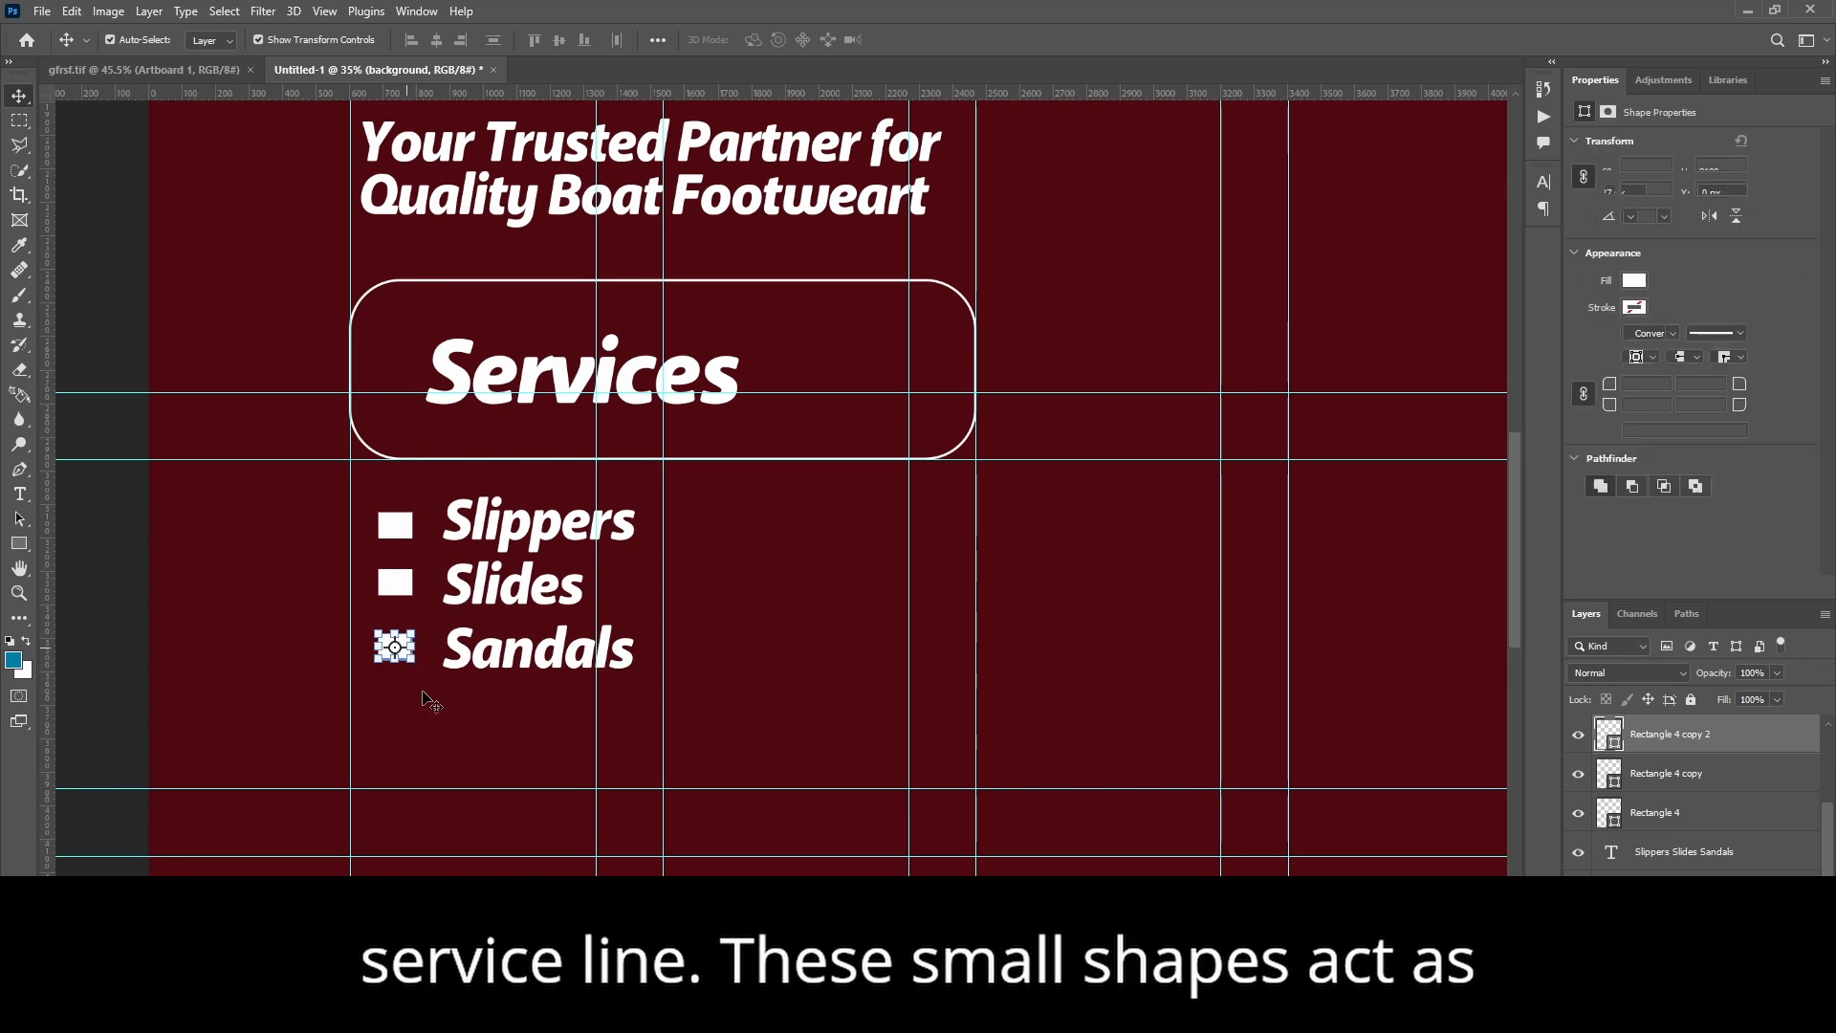
{"action": "left_click", "coordinate": [426, 697]}
Step: Clear all guides from the canvas
{"action": "scroll", "coordinate": [435, 457], "scroll_direction": "down", "scroll_amount": 9}
{"action": "scroll", "coordinate": [399, 422], "scroll_direction": "down", "scroll_amount": 2}
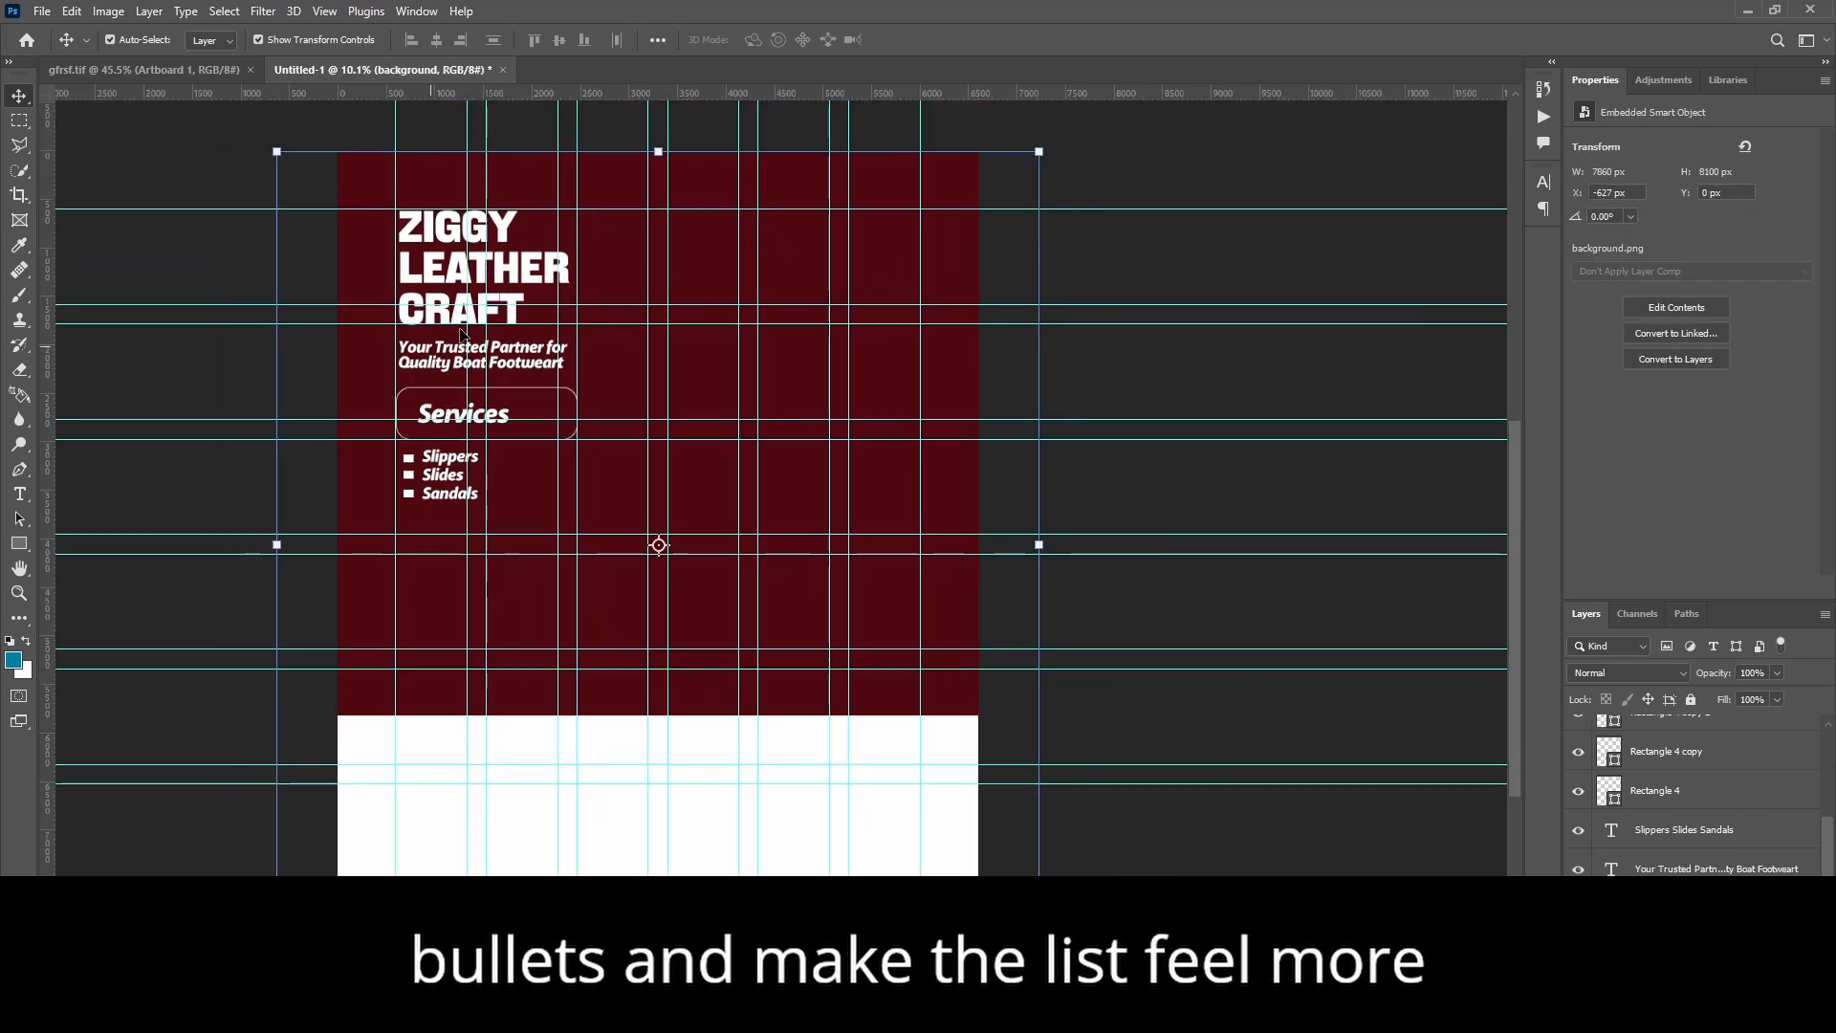
{"action": "scroll", "coordinate": [450, 459], "scroll_direction": "up", "scroll_amount": 5}
{"action": "scroll", "coordinate": [494, 512], "scroll_direction": "up", "scroll_amount": 1}
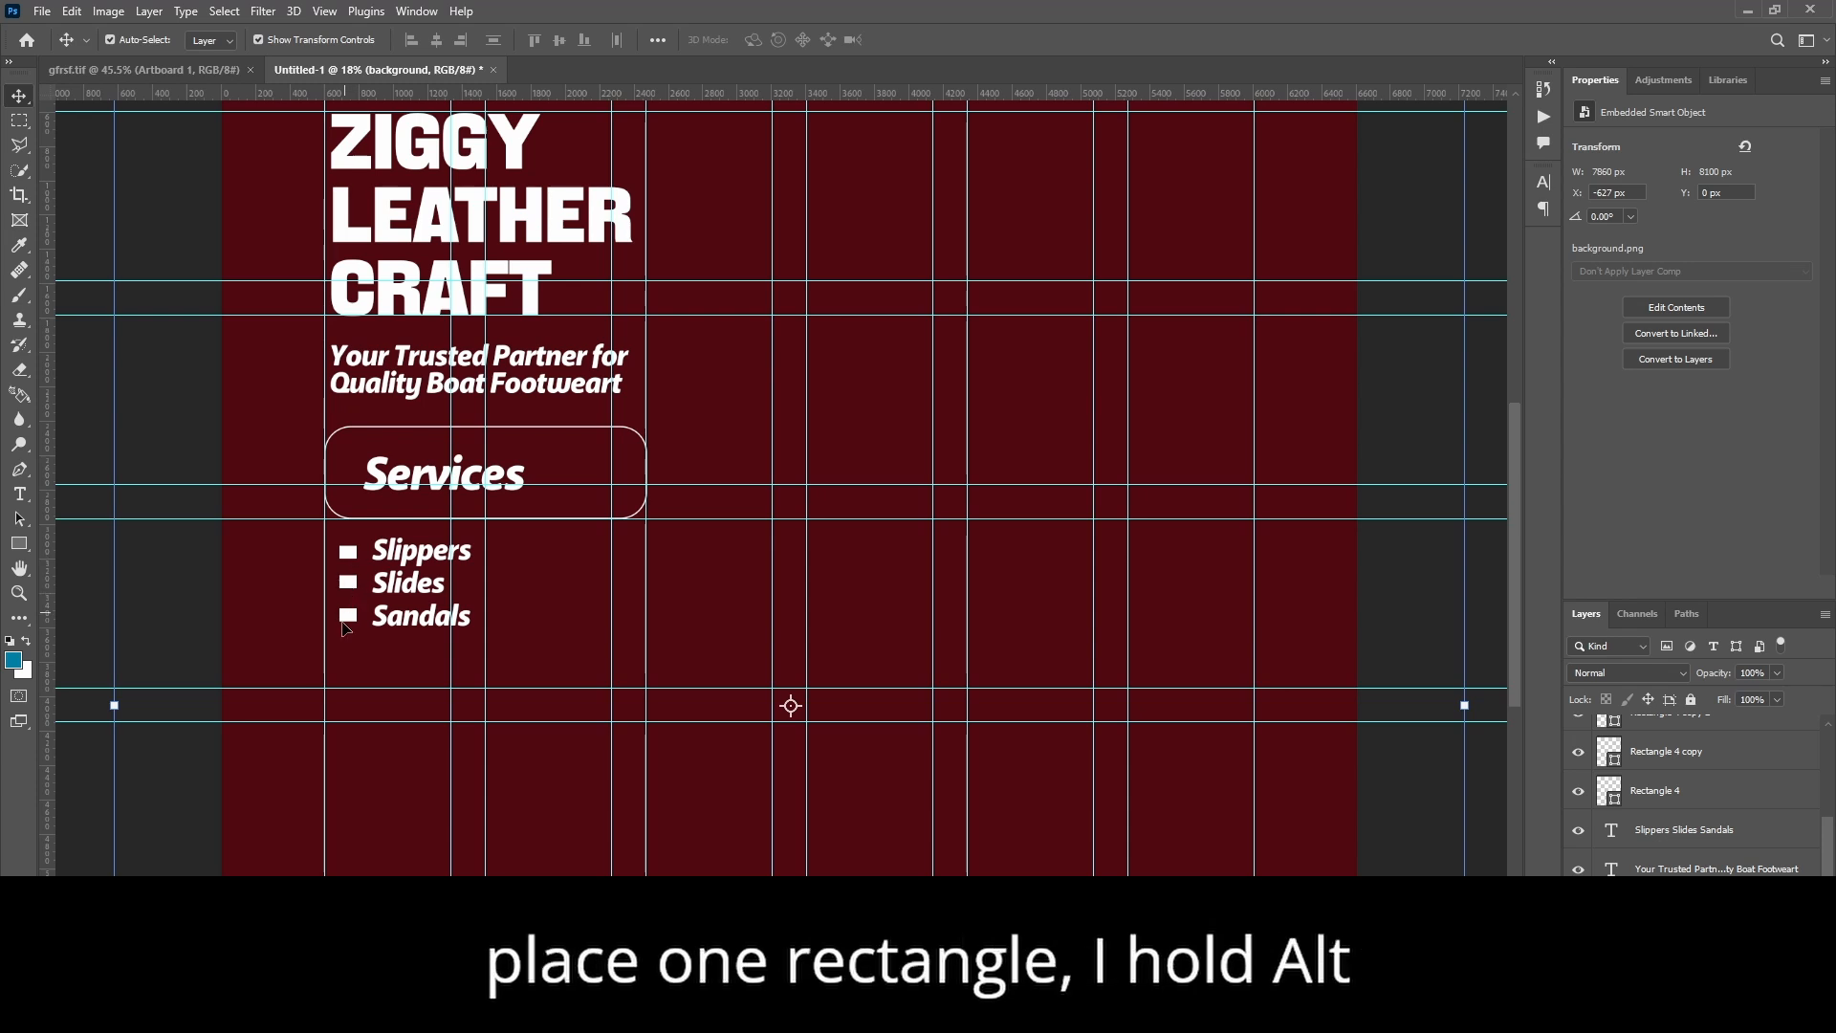
{"action": "scroll", "coordinate": [524, 585], "scroll_direction": "down", "scroll_amount": 2}
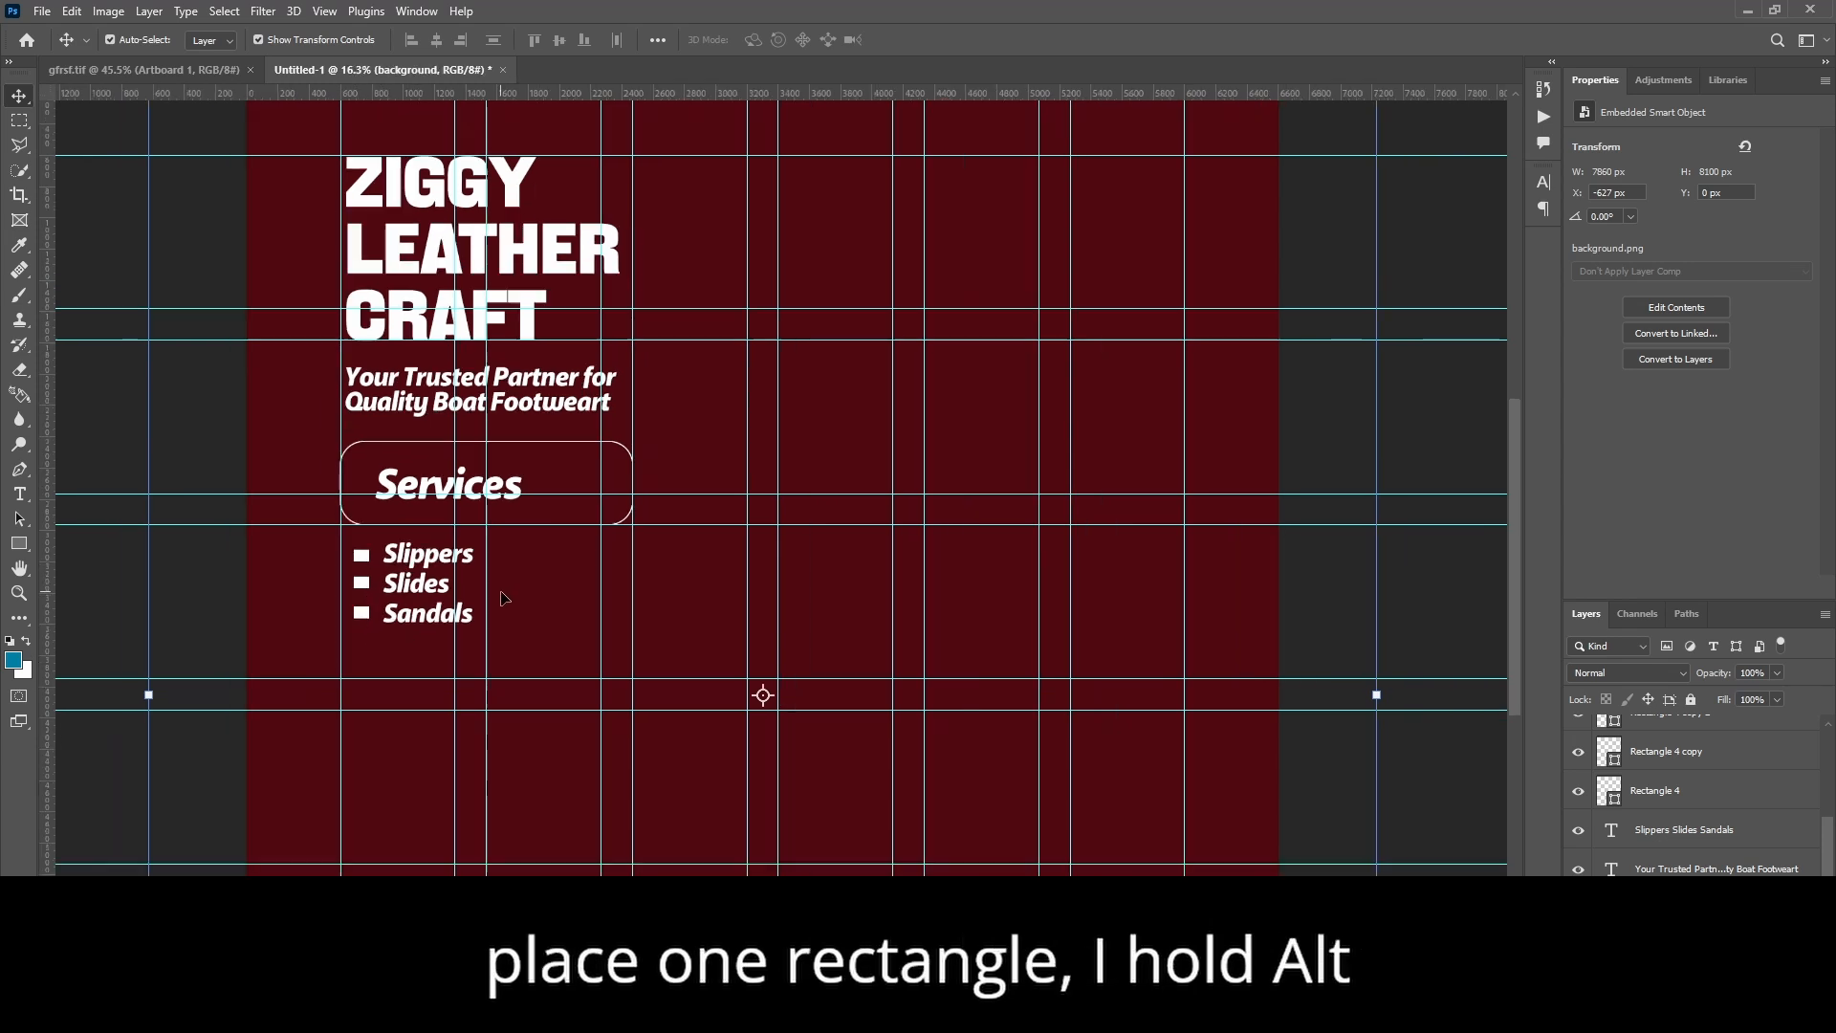
{"action": "scroll", "coordinate": [505, 422], "scroll_direction": "up", "scroll_amount": 2}
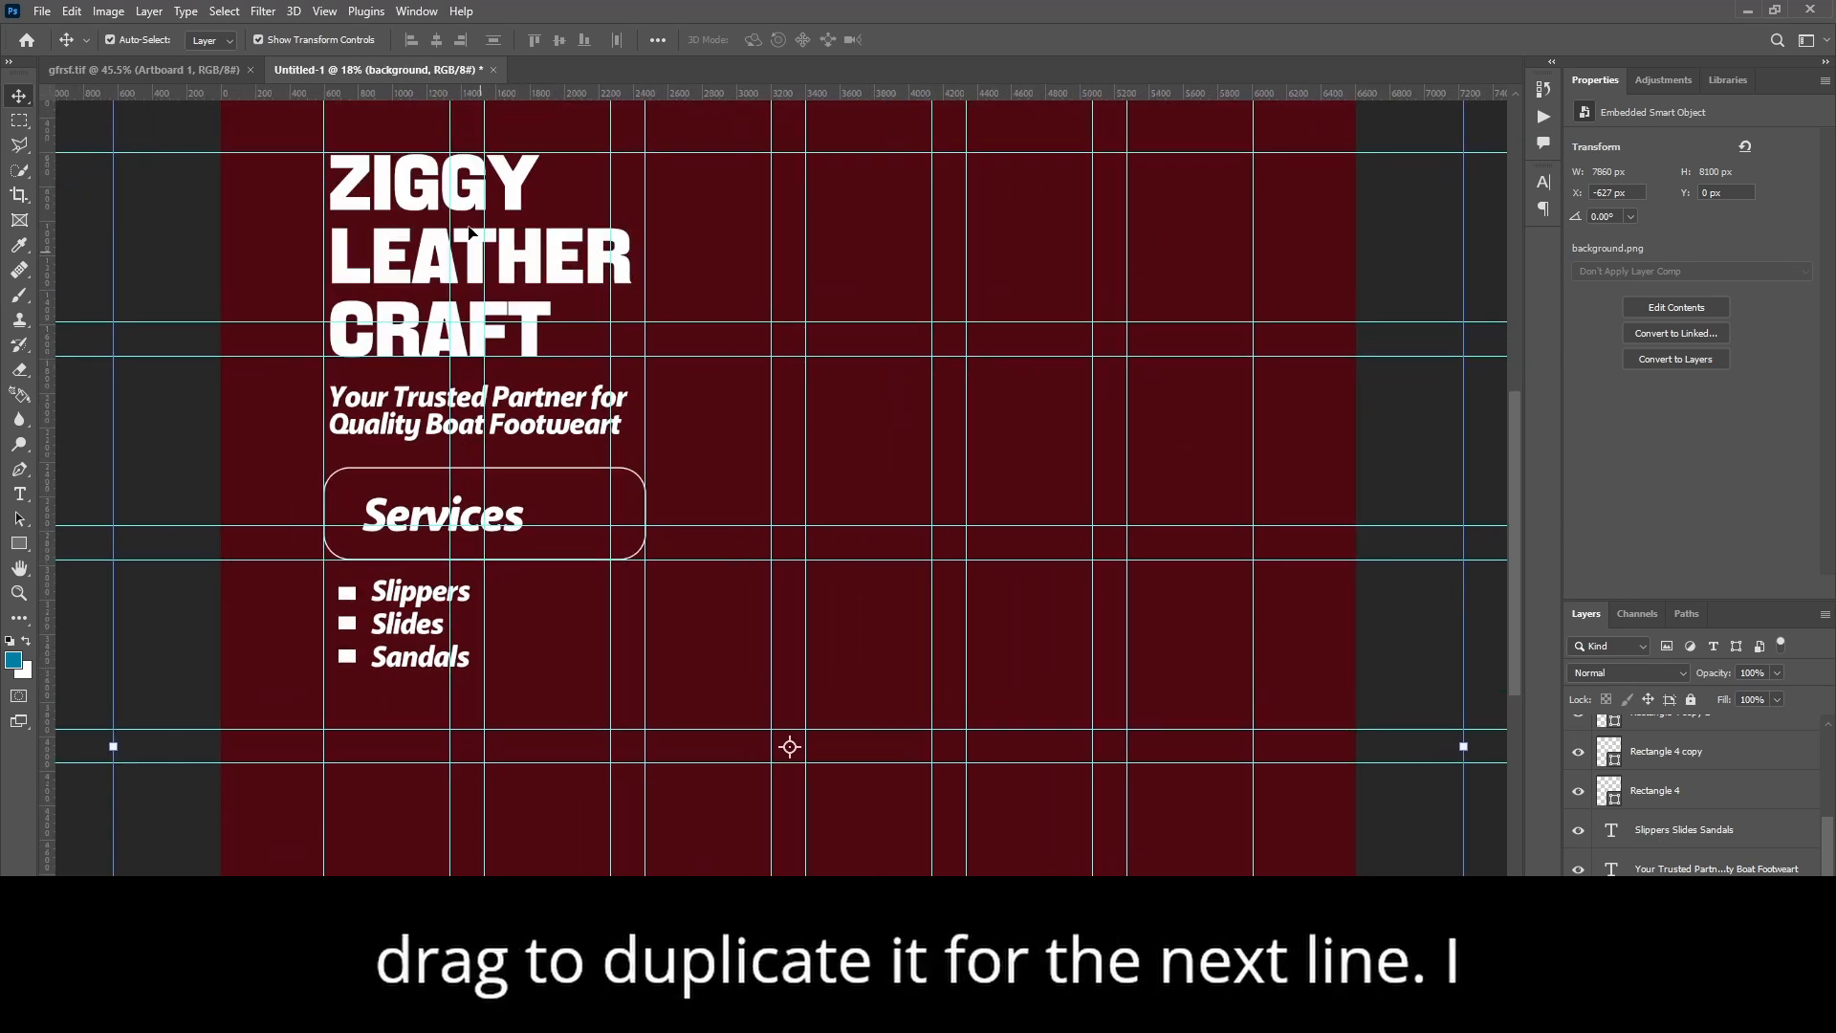
{"action": "left_click", "coordinate": [325, 12]}
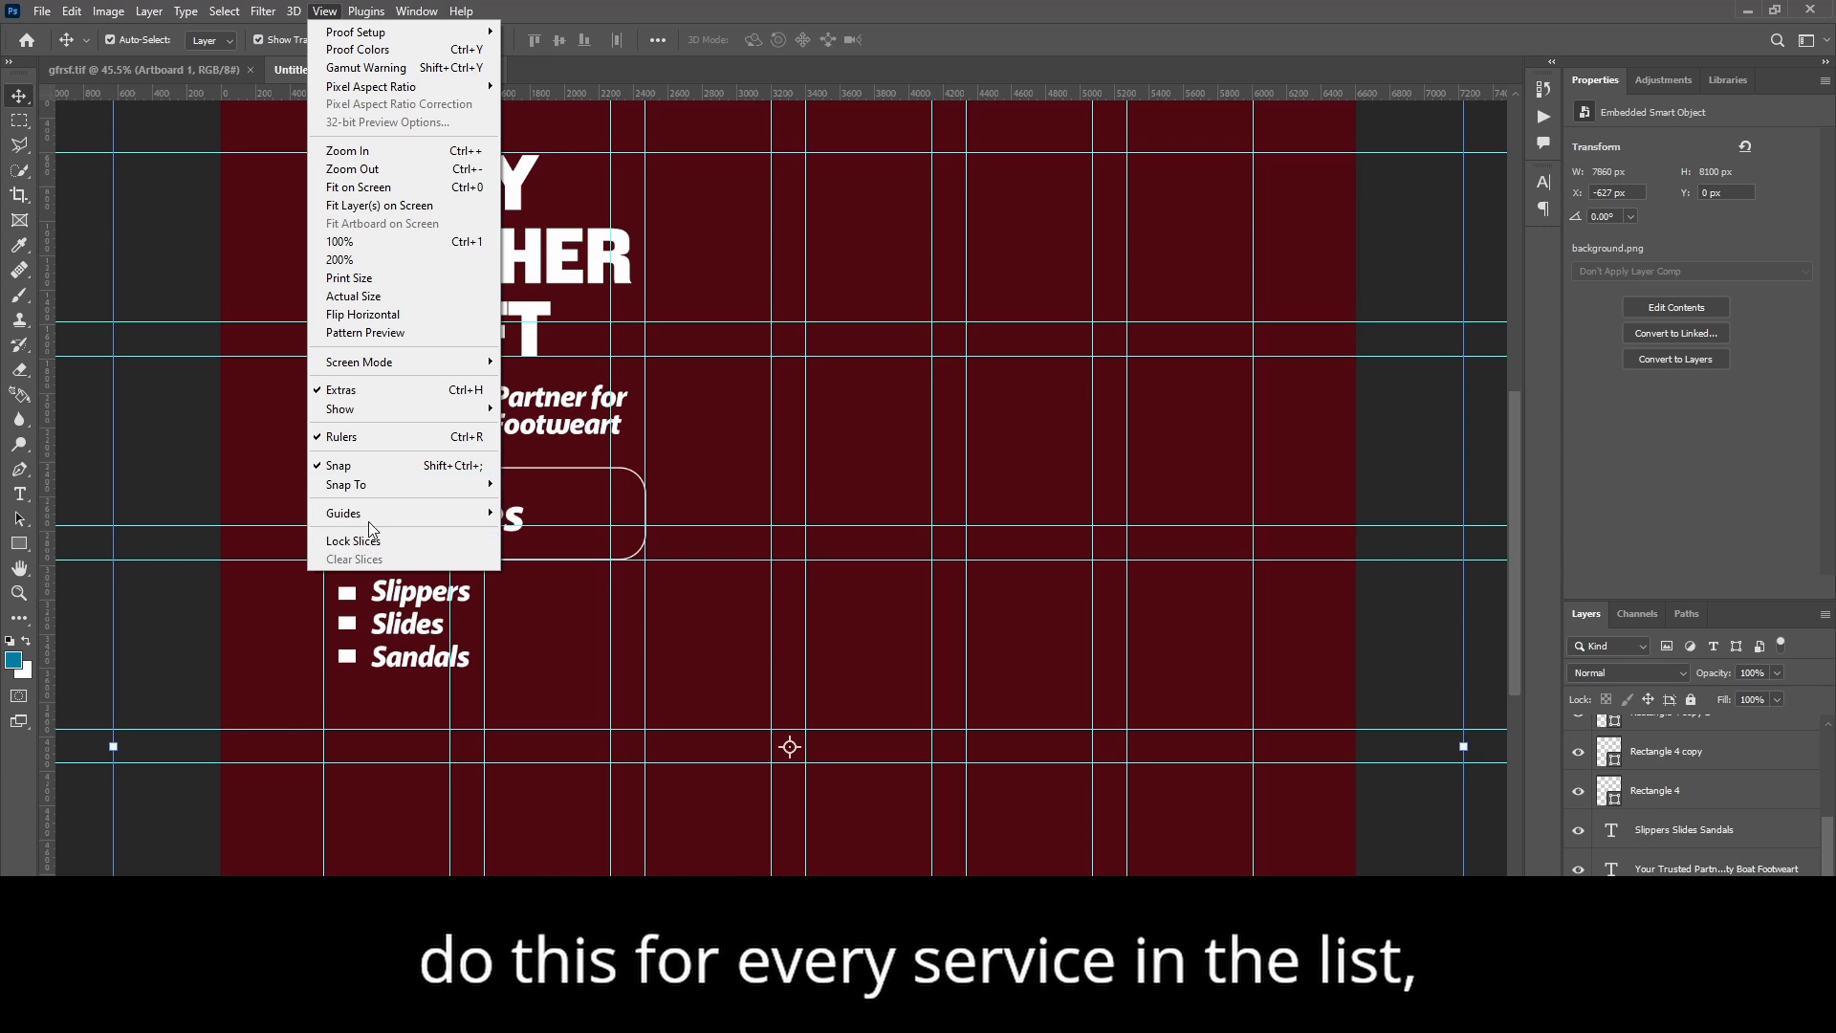
{"action": "mouse_move", "coordinate": [369, 521]}
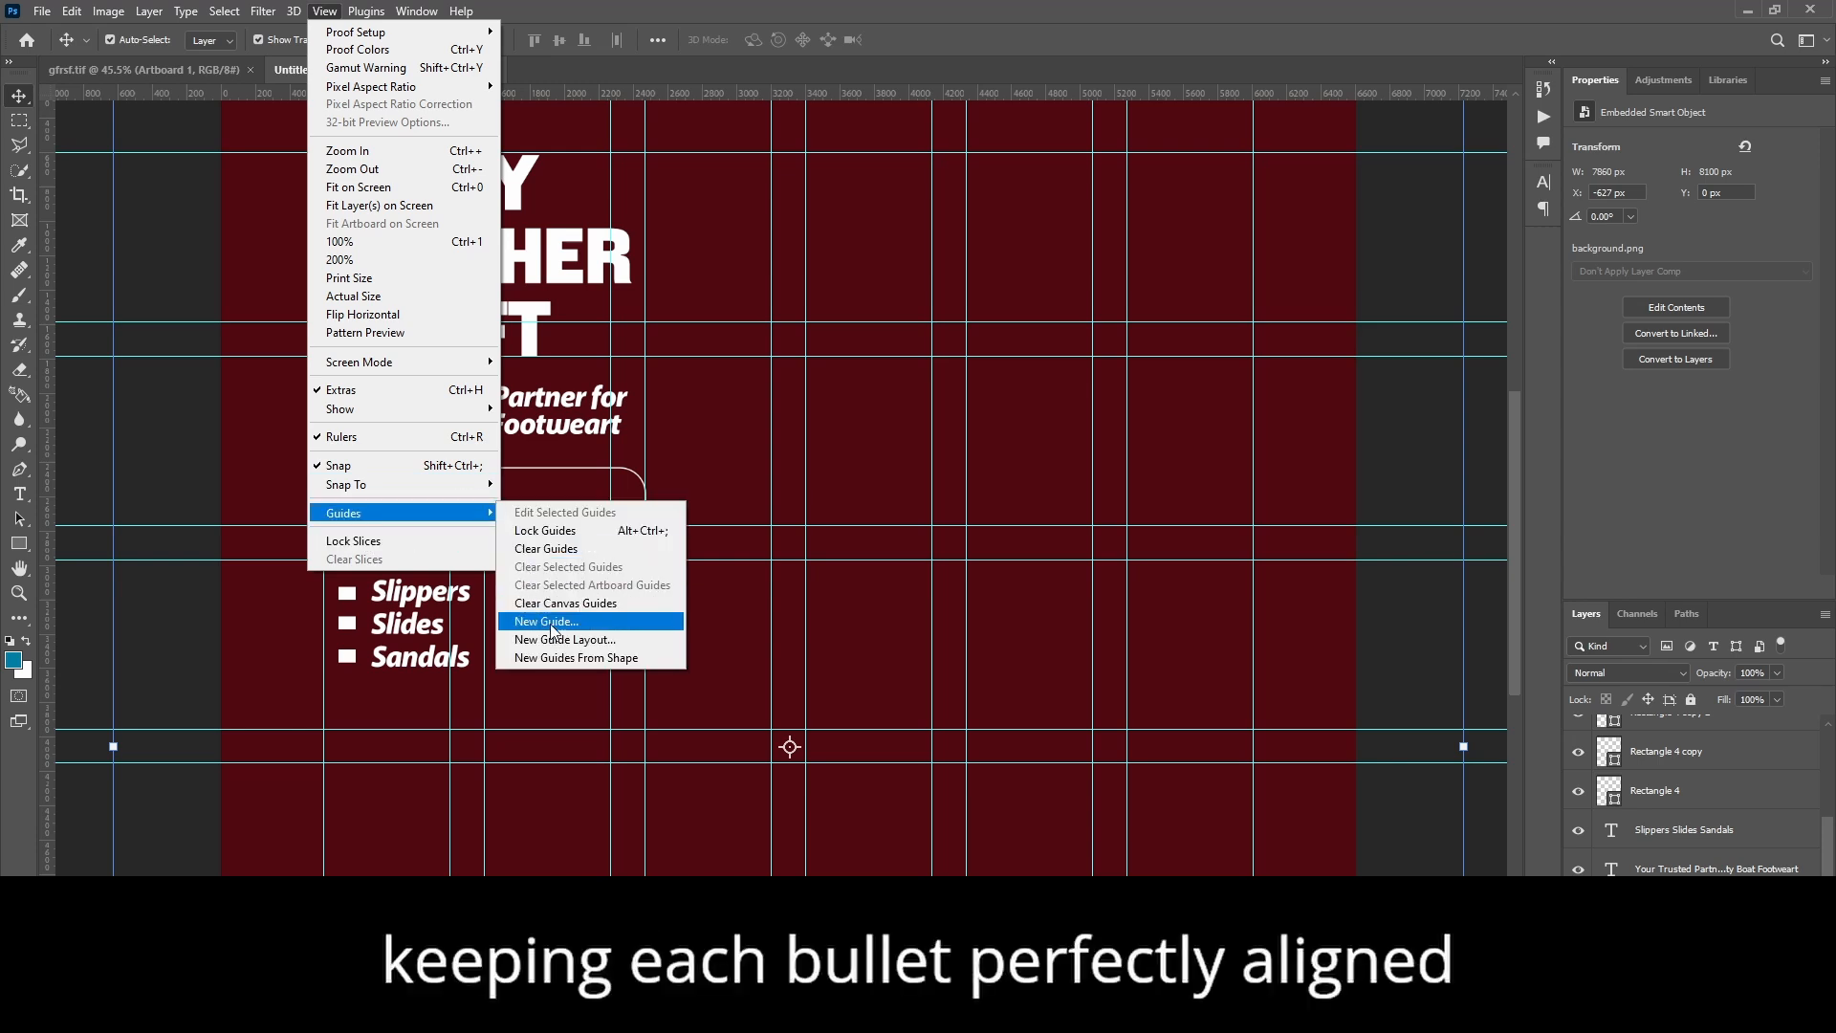
{"action": "left_click", "coordinate": [546, 549]}
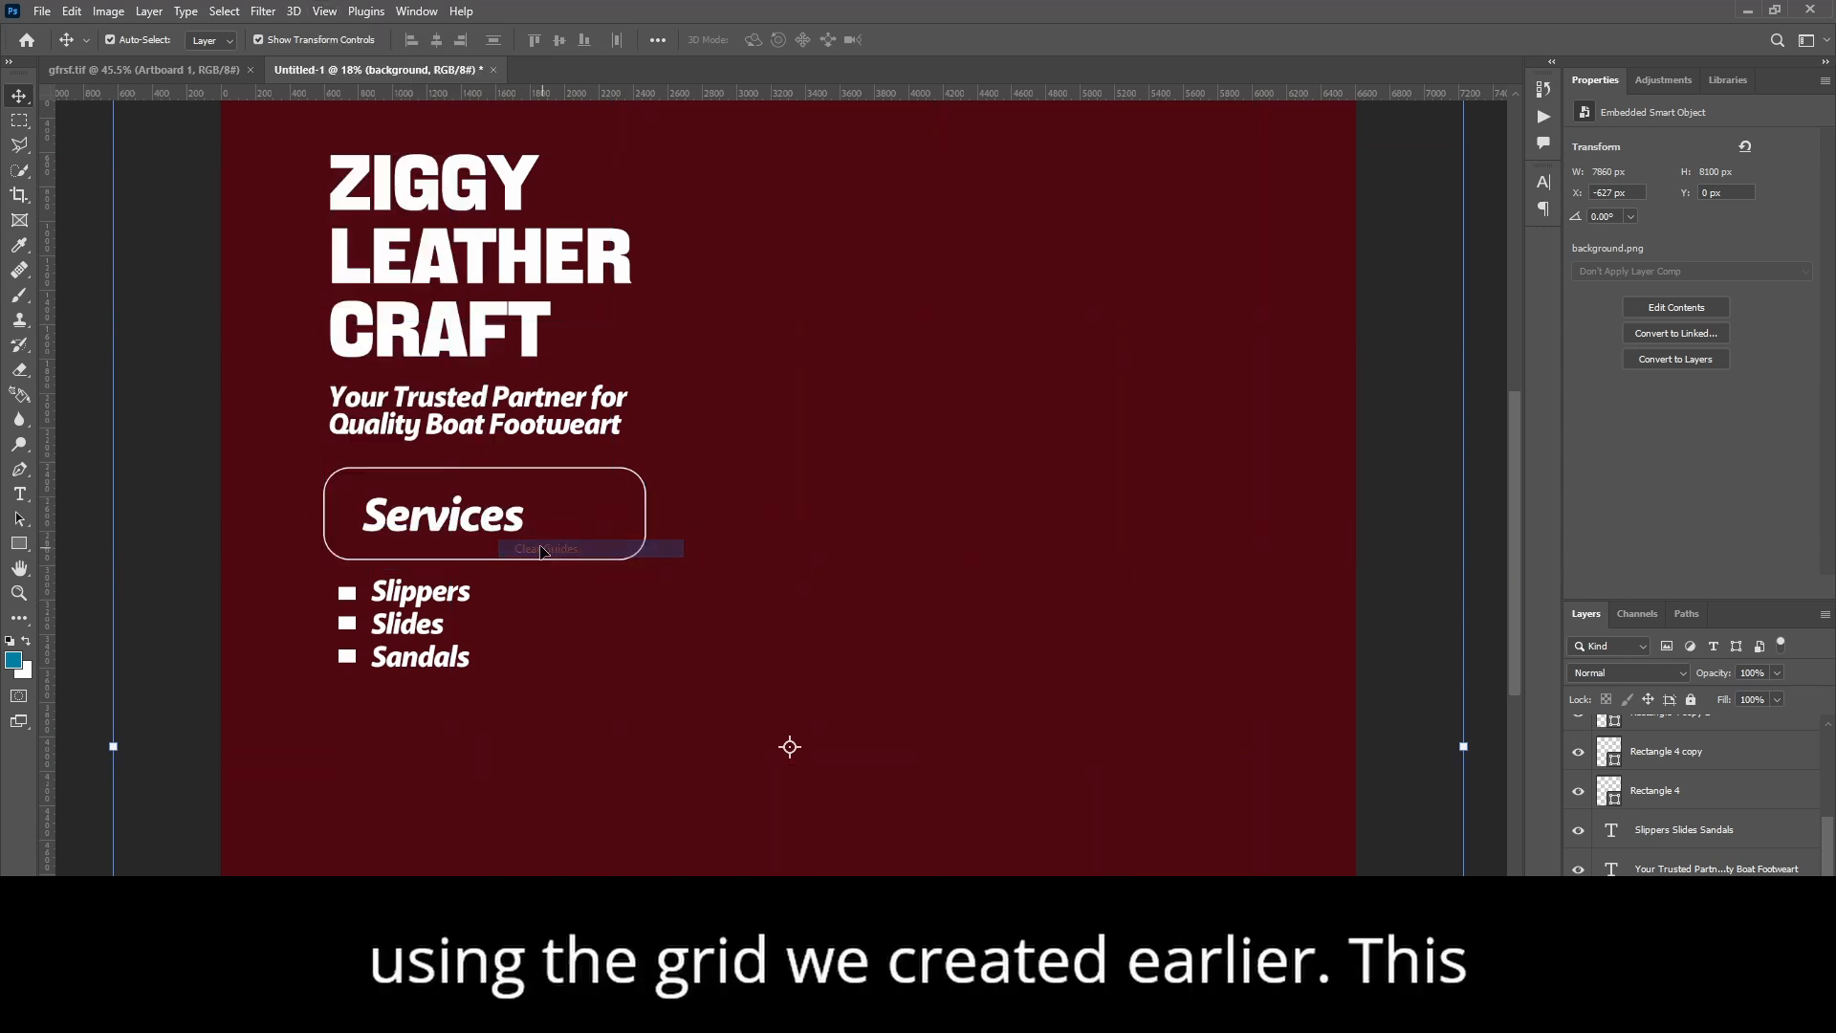
Step: Review the spacing and alignment of the title, tagline, Services frame and bulleted list without the guides
{"action": "scroll", "coordinate": [413, 558], "scroll_direction": "down", "scroll_amount": 4}
{"action": "scroll", "coordinate": [437, 337], "scroll_direction": "up", "scroll_amount": 3}
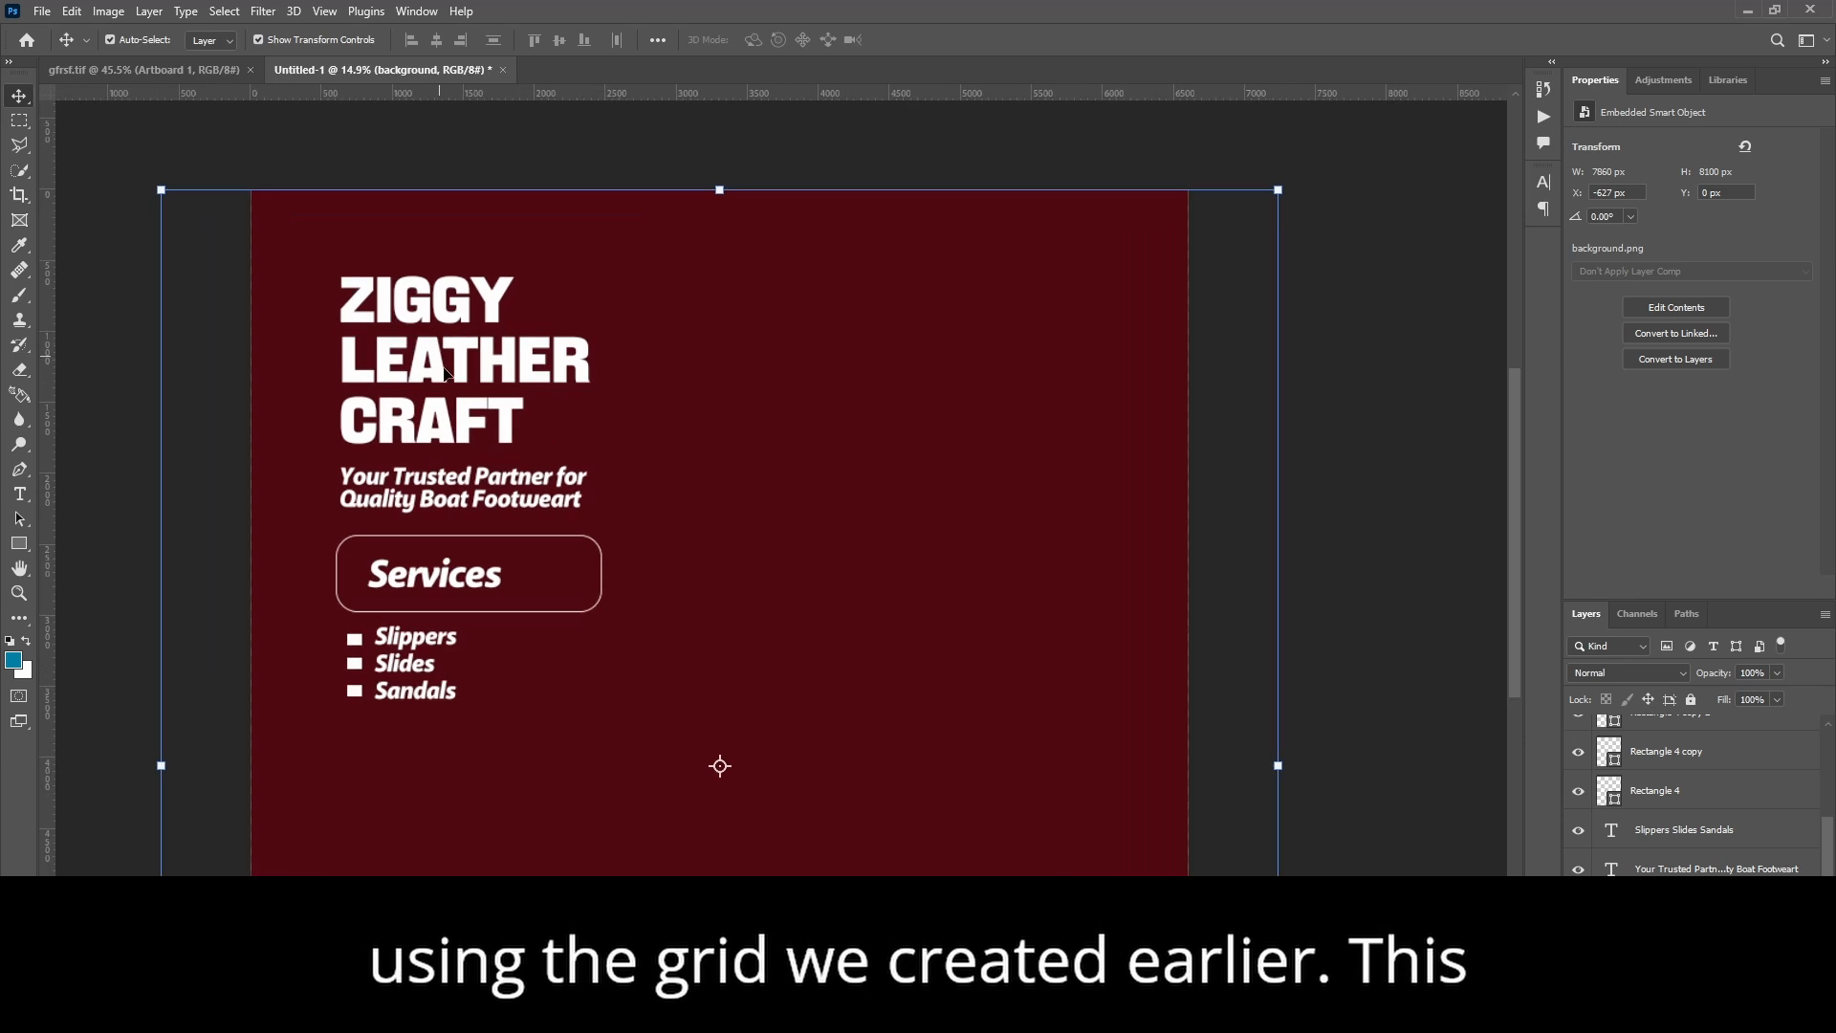
{"action": "scroll", "coordinate": [452, 403], "scroll_direction": "down", "scroll_amount": 2}
{"action": "scroll", "coordinate": [447, 564], "scroll_direction": "up", "scroll_amount": 2}
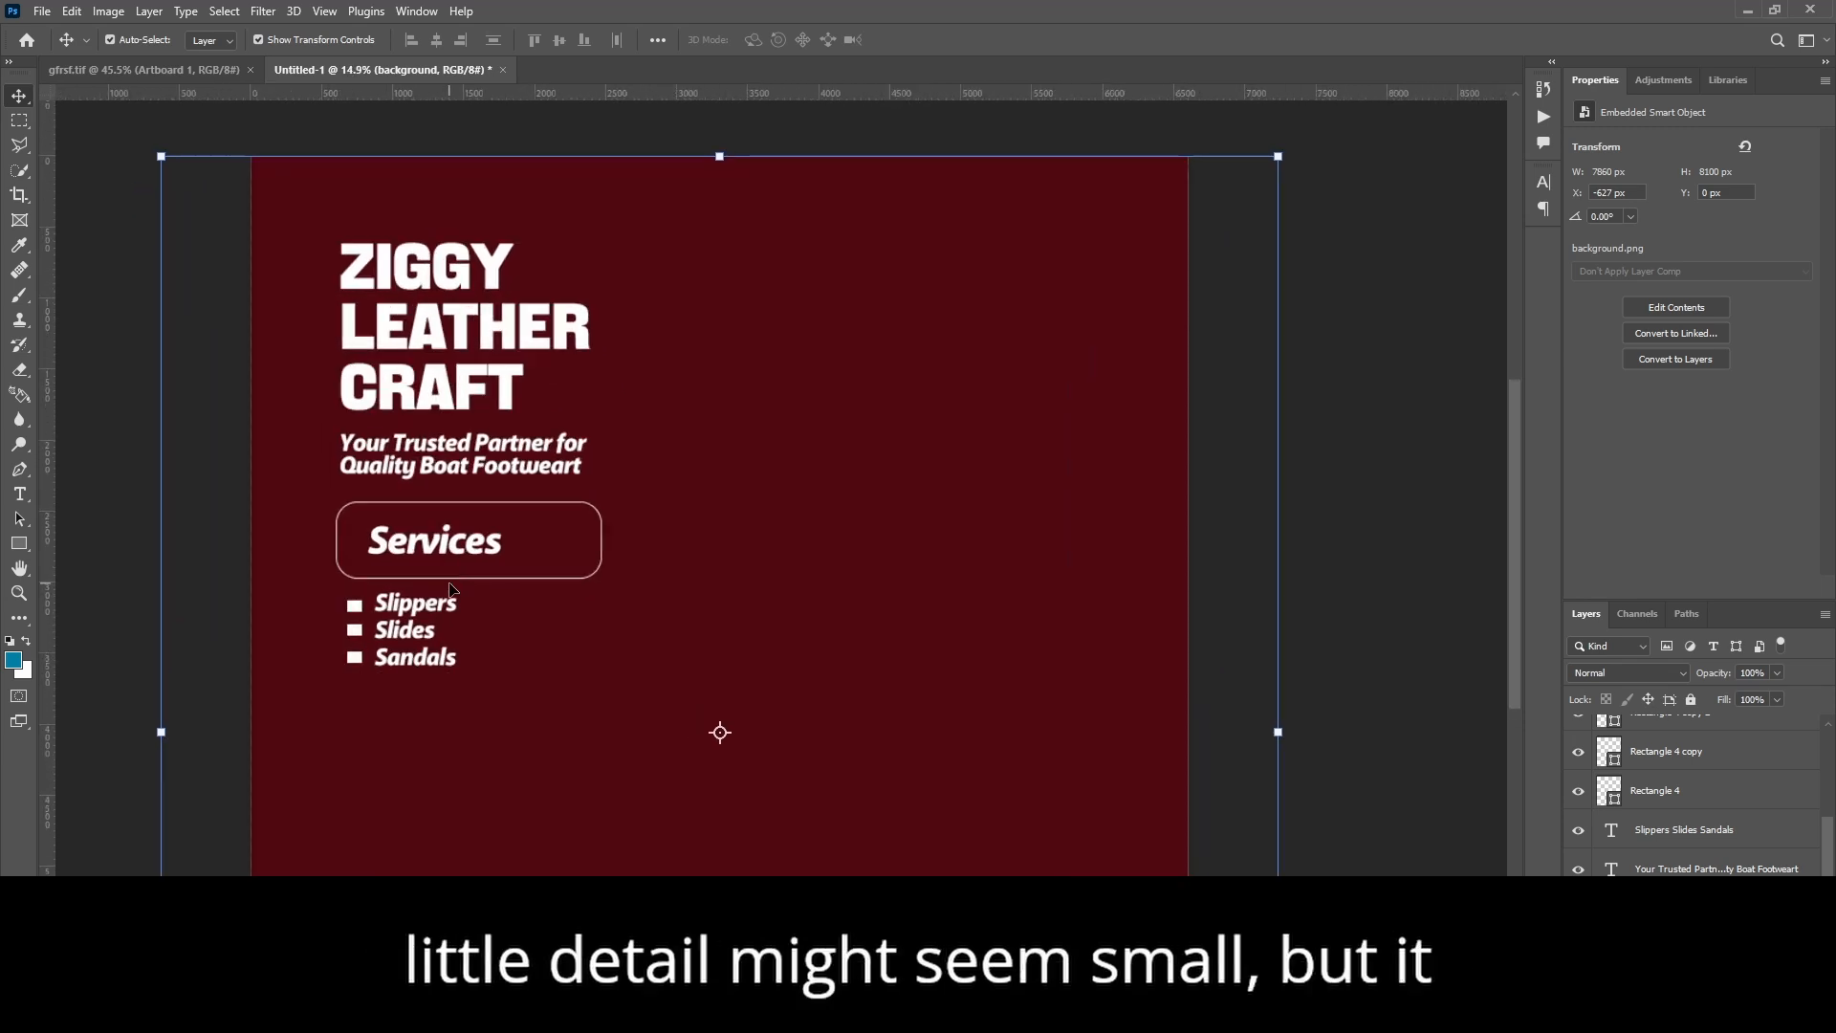
{"action": "scroll", "coordinate": [453, 590], "scroll_direction": "up", "scroll_amount": 1}
{"action": "scroll", "coordinate": [482, 269], "scroll_direction": "down", "scroll_amount": 1}
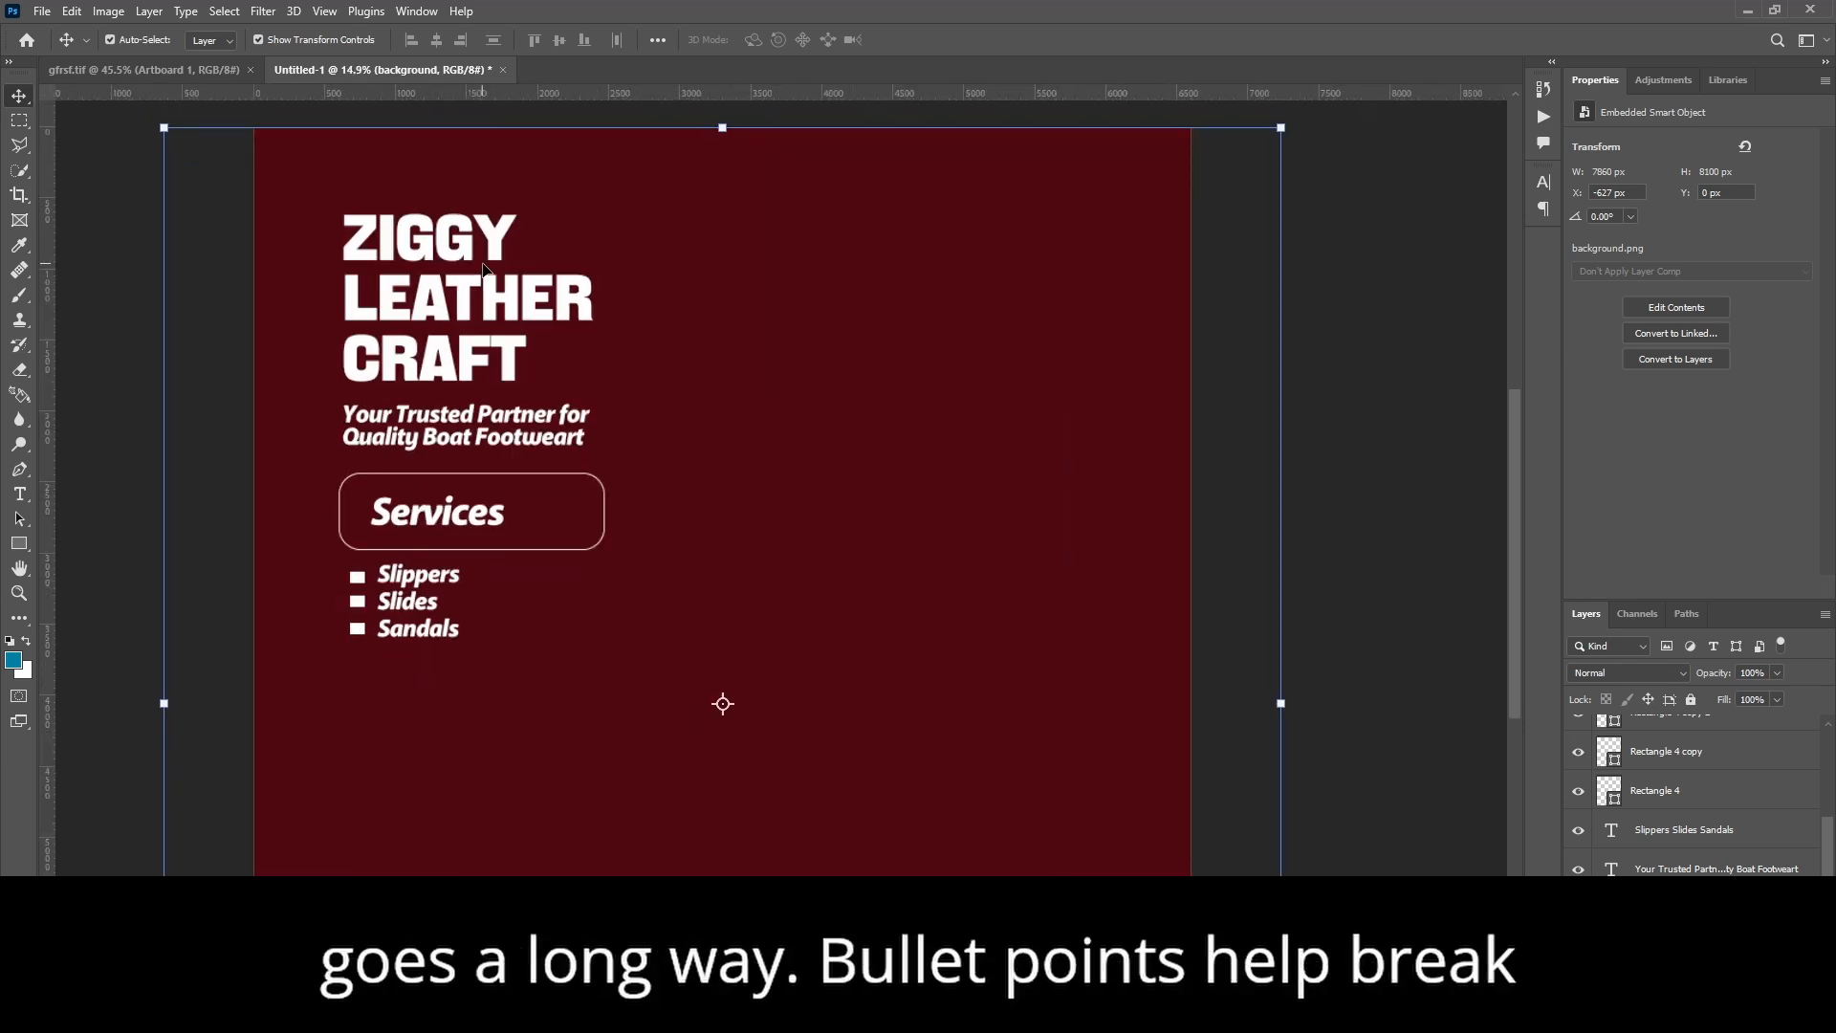
{"action": "scroll", "coordinate": [483, 280], "scroll_direction": "down", "scroll_amount": 1}
{"action": "scroll", "coordinate": [490, 253], "scroll_direction": "down", "scroll_amount": 1}
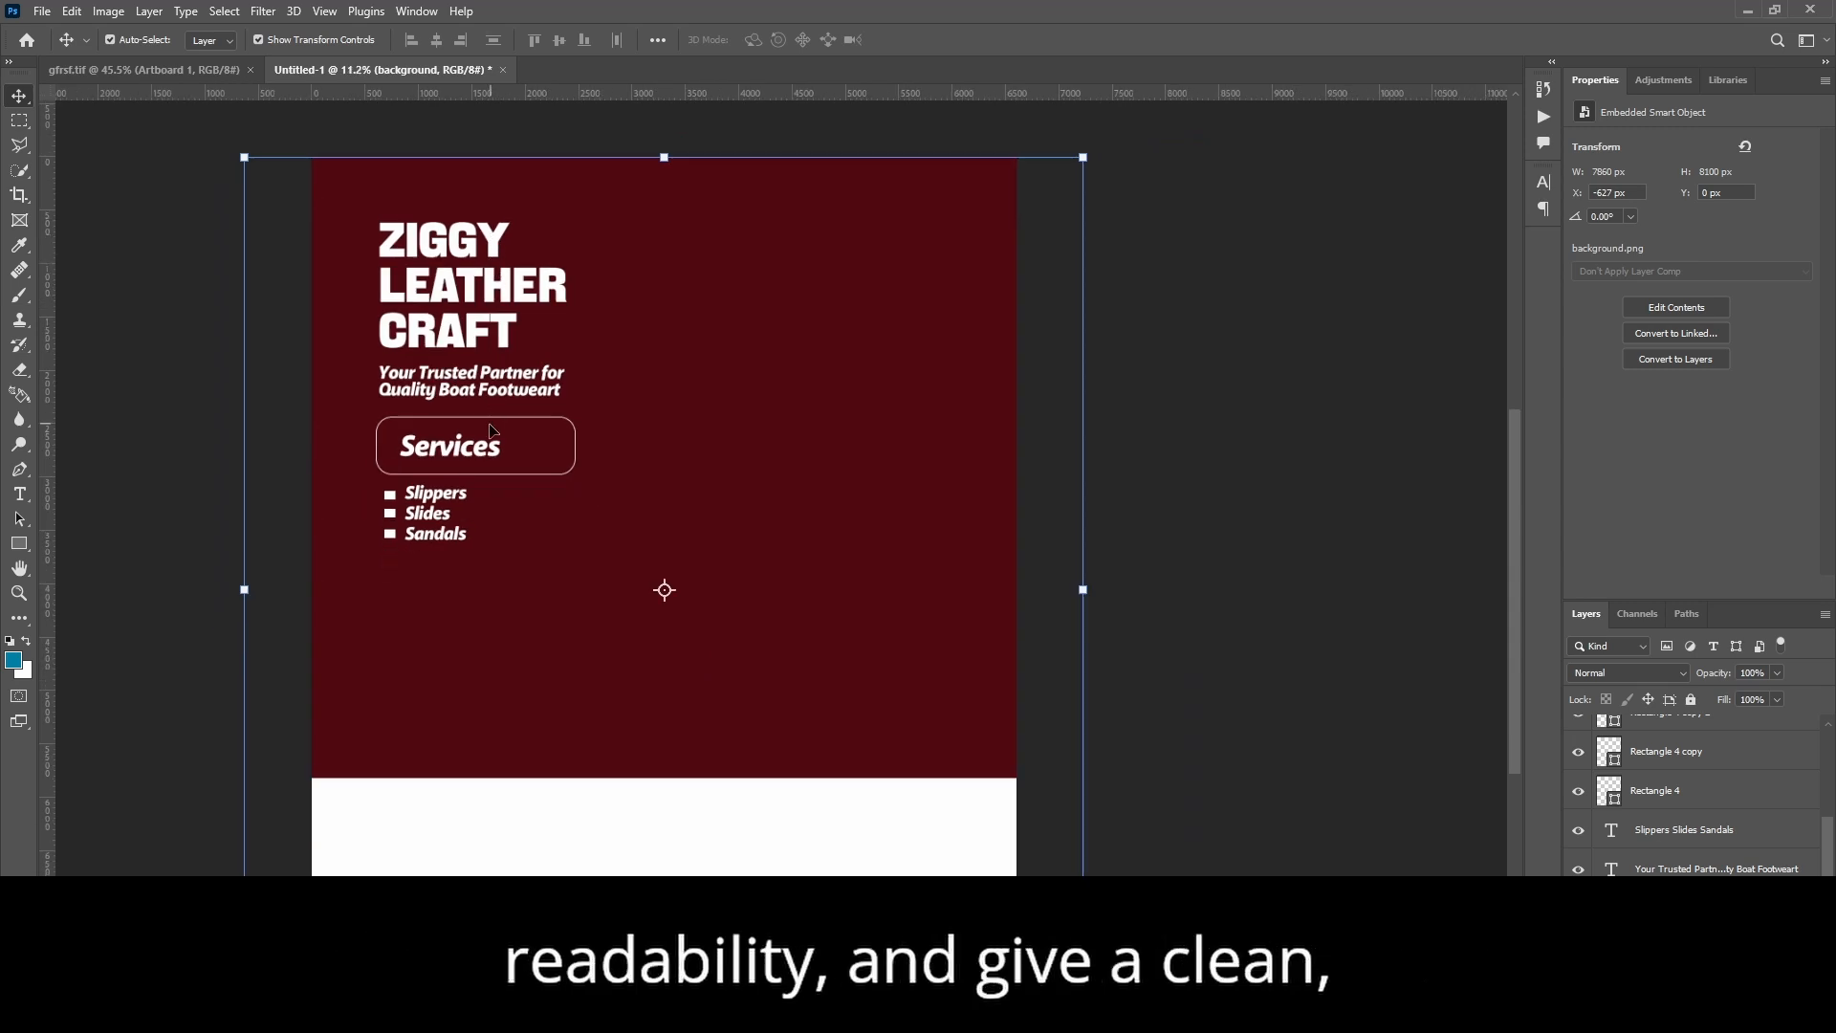
{"action": "scroll", "coordinate": [492, 431], "scroll_direction": "up", "scroll_amount": 1}
{"action": "scroll", "coordinate": [463, 290], "scroll_direction": "up", "scroll_amount": 1}
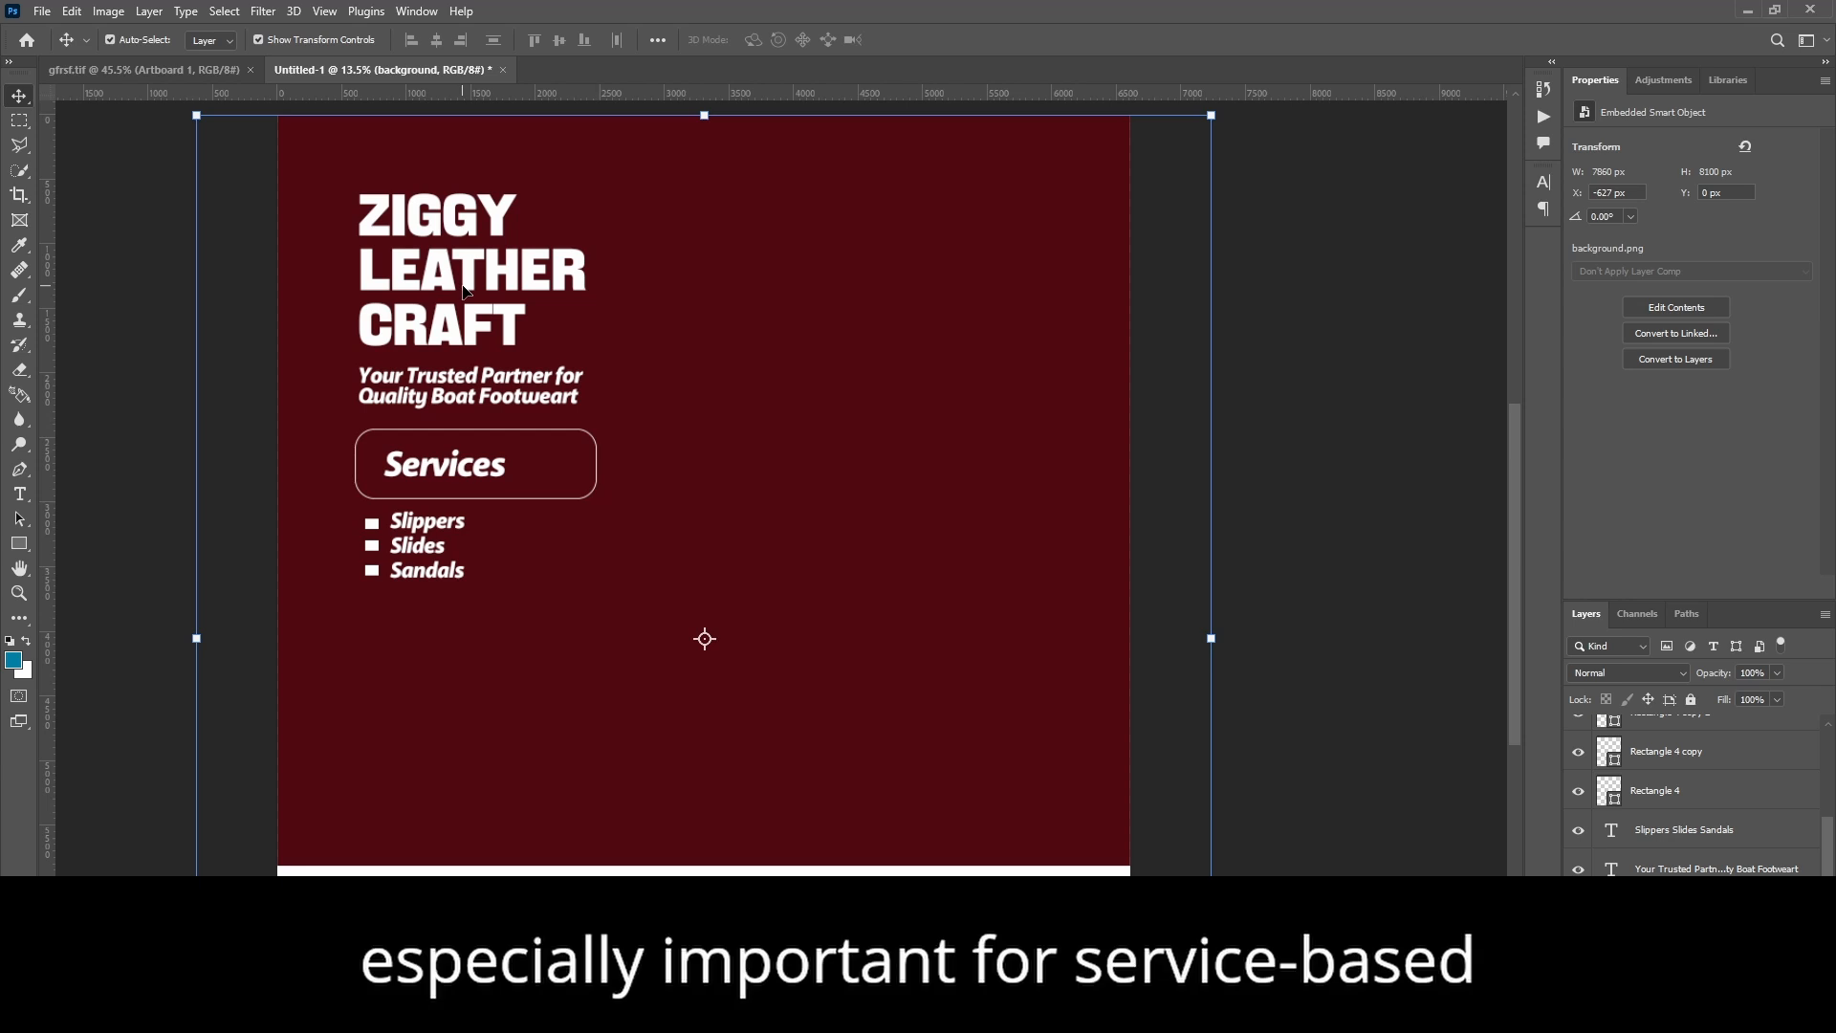
{"action": "scroll", "coordinate": [463, 290], "scroll_direction": "up", "scroll_amount": 1}
{"action": "left_click", "coordinate": [324, 13]}
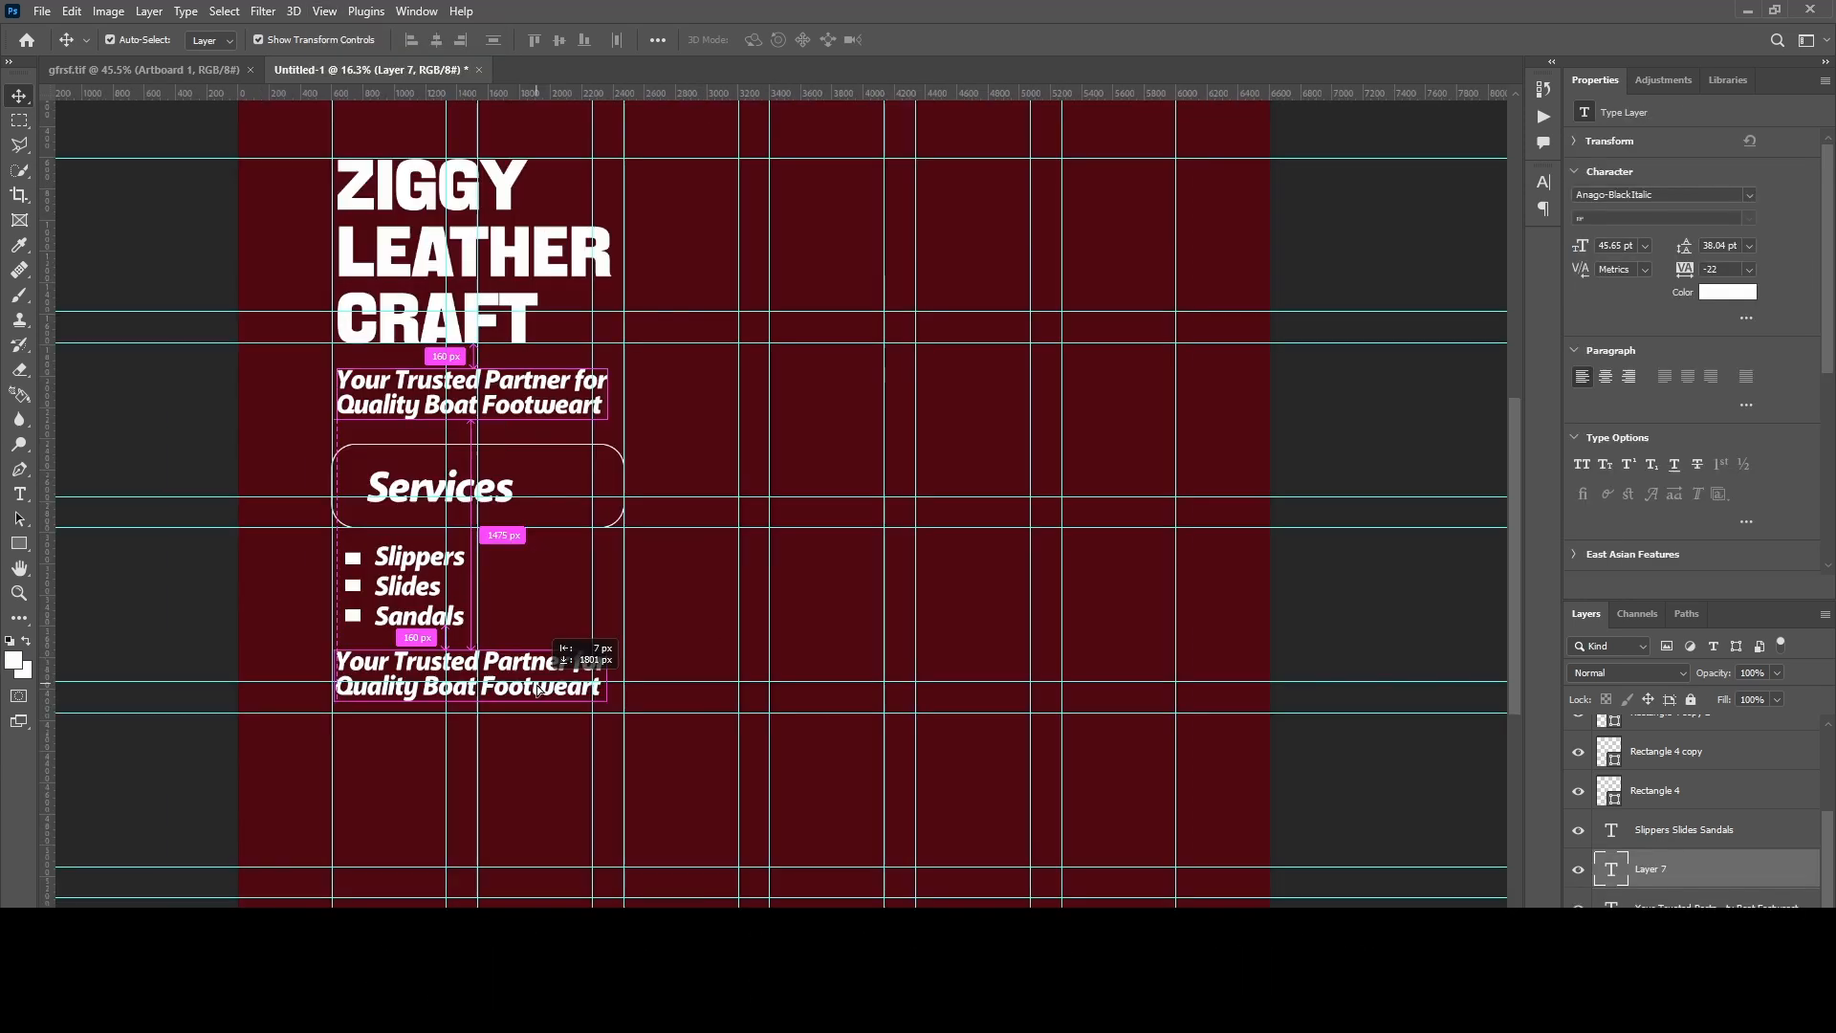
Step: Copy the tagline below the bulleted list, replace its text with "Ladies' and Men's Footwear Available", and nudge it slightly up and left
{"action": "left_click_drag", "start_coordinate": [537, 686], "coordinate": [538, 685]}
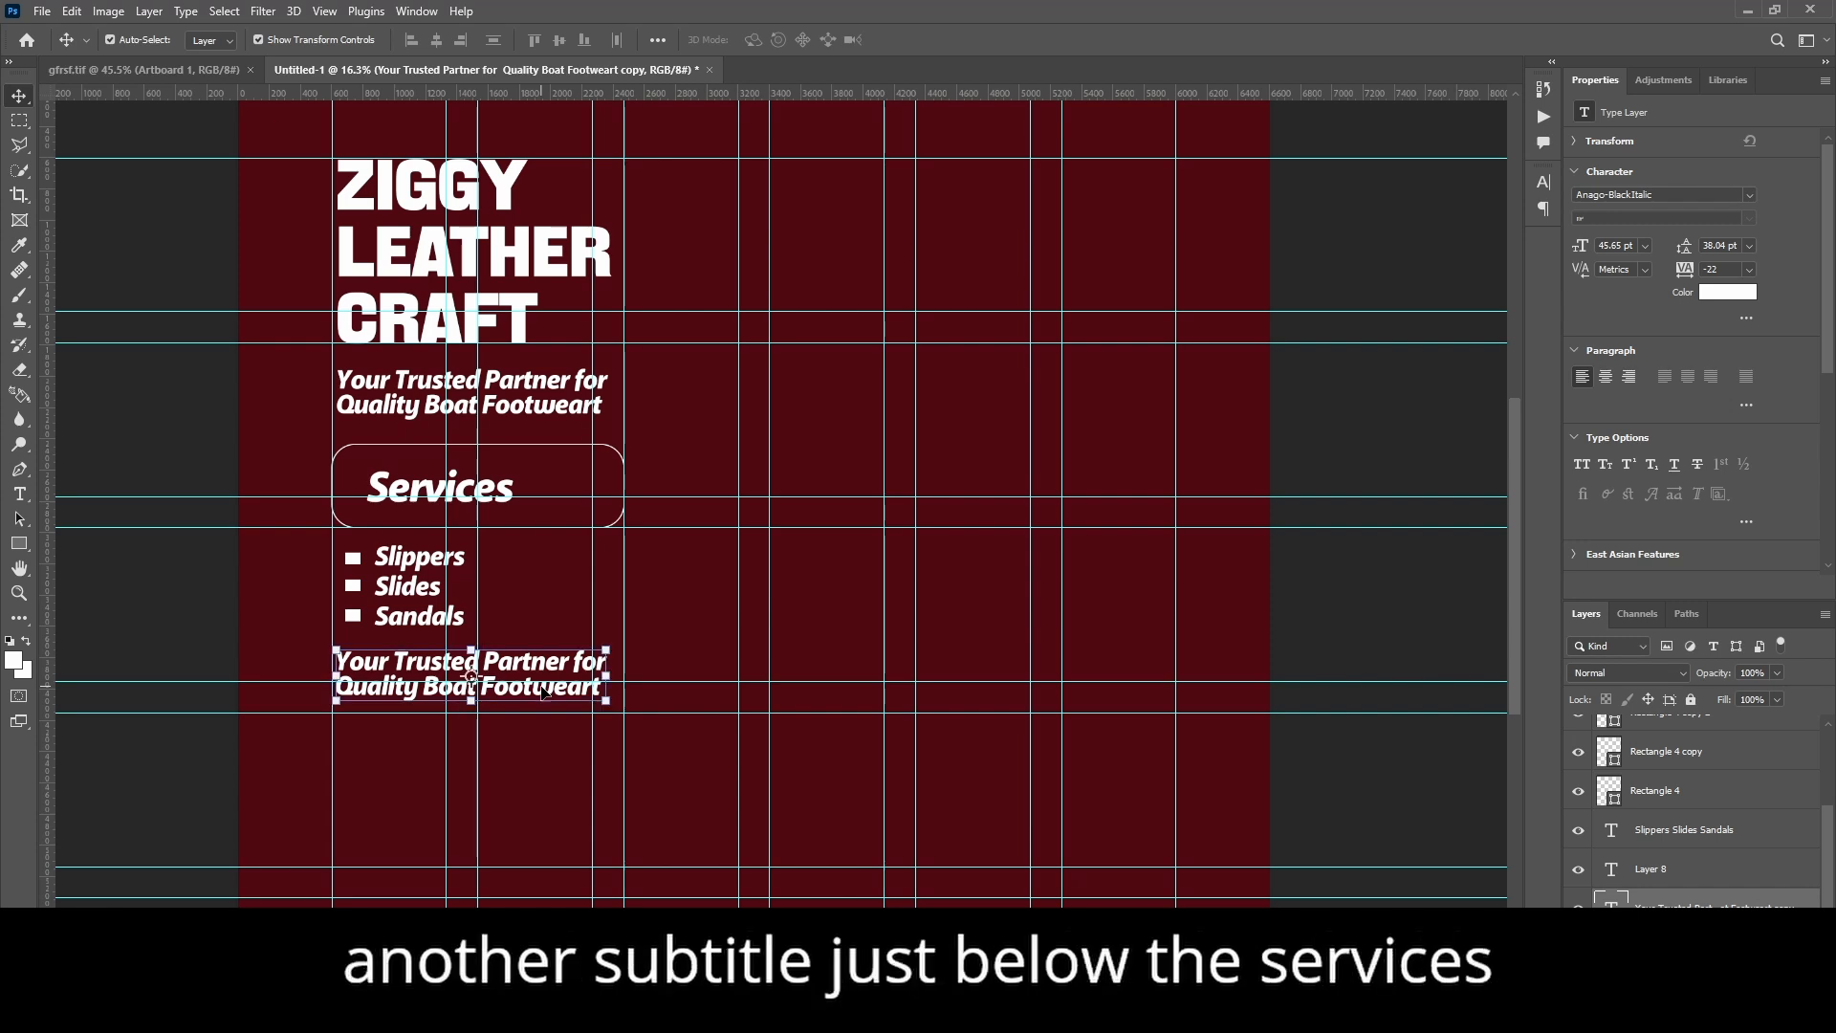
{"action": "double_click", "coordinate": [538, 686]}
{"action": "type", "text": "Ladies' and Men's Footwear Available"}
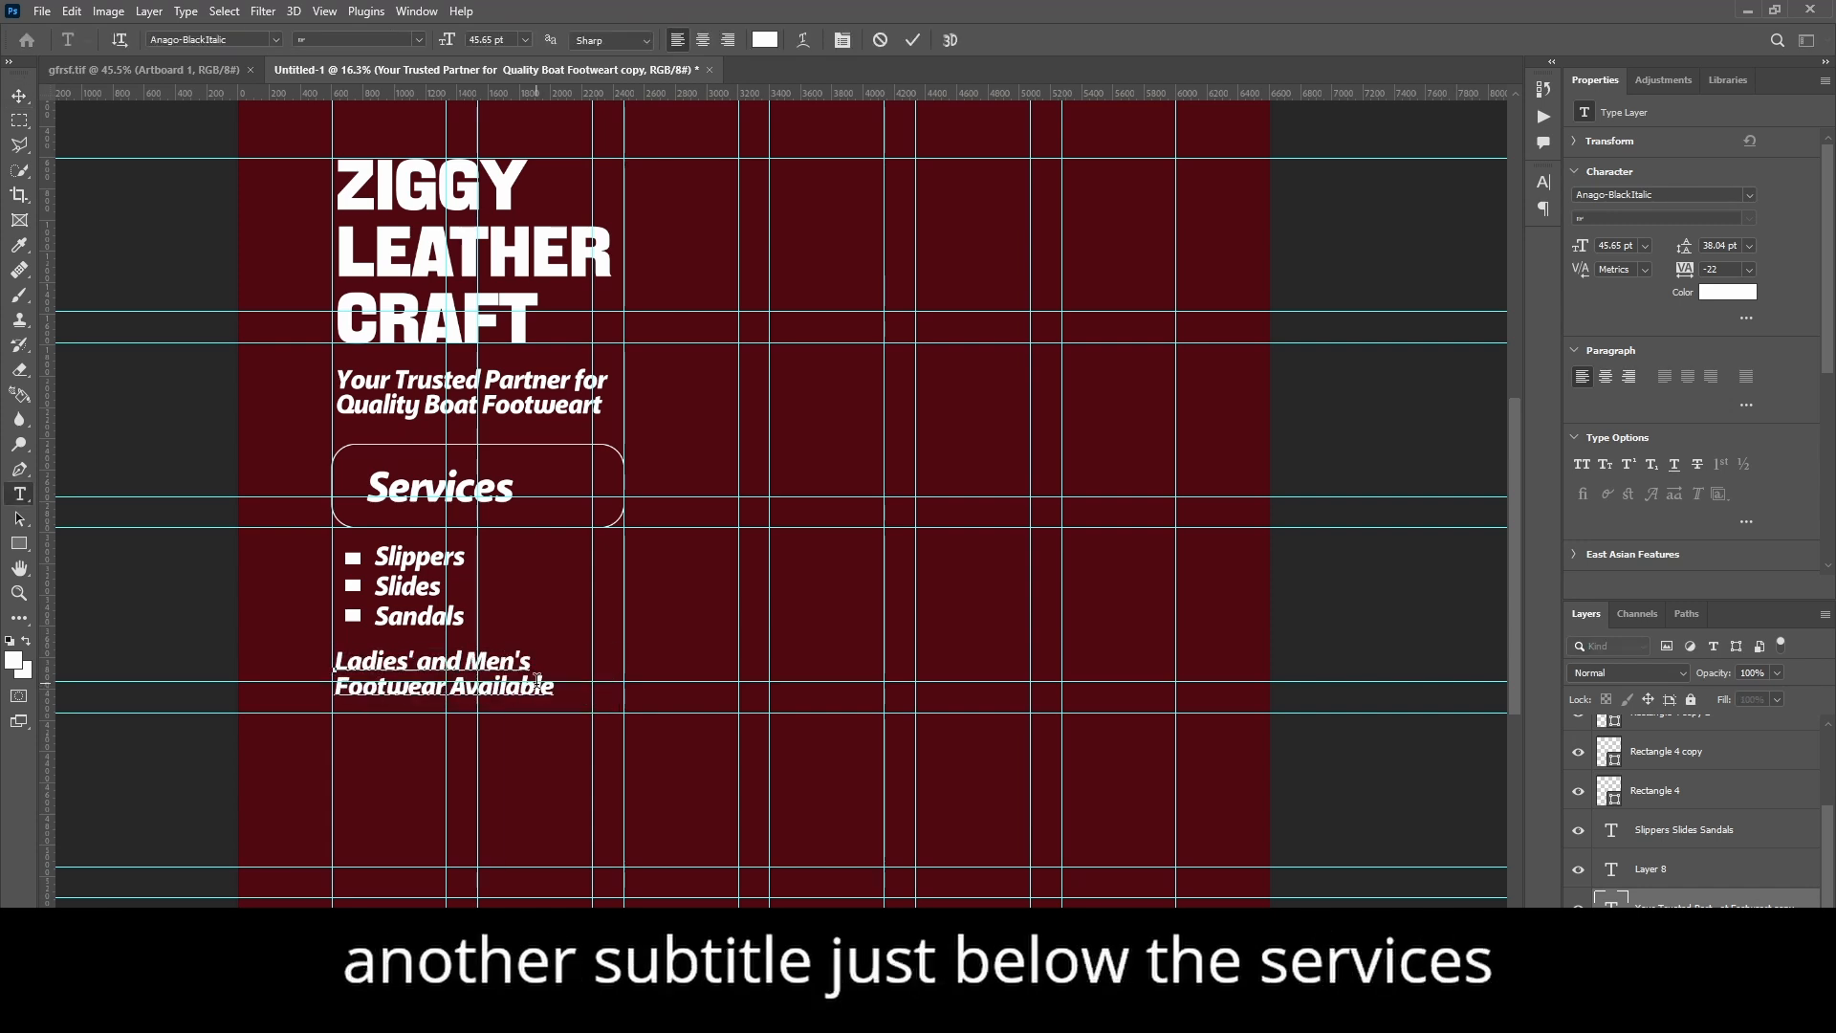
{"action": "left_click", "coordinate": [910, 43]}
{"action": "key", "text": "v"}
{"action": "left_click_drag", "start_coordinate": [497, 670], "coordinate": [494, 665]}
{"action": "left_click", "coordinate": [525, 779]}
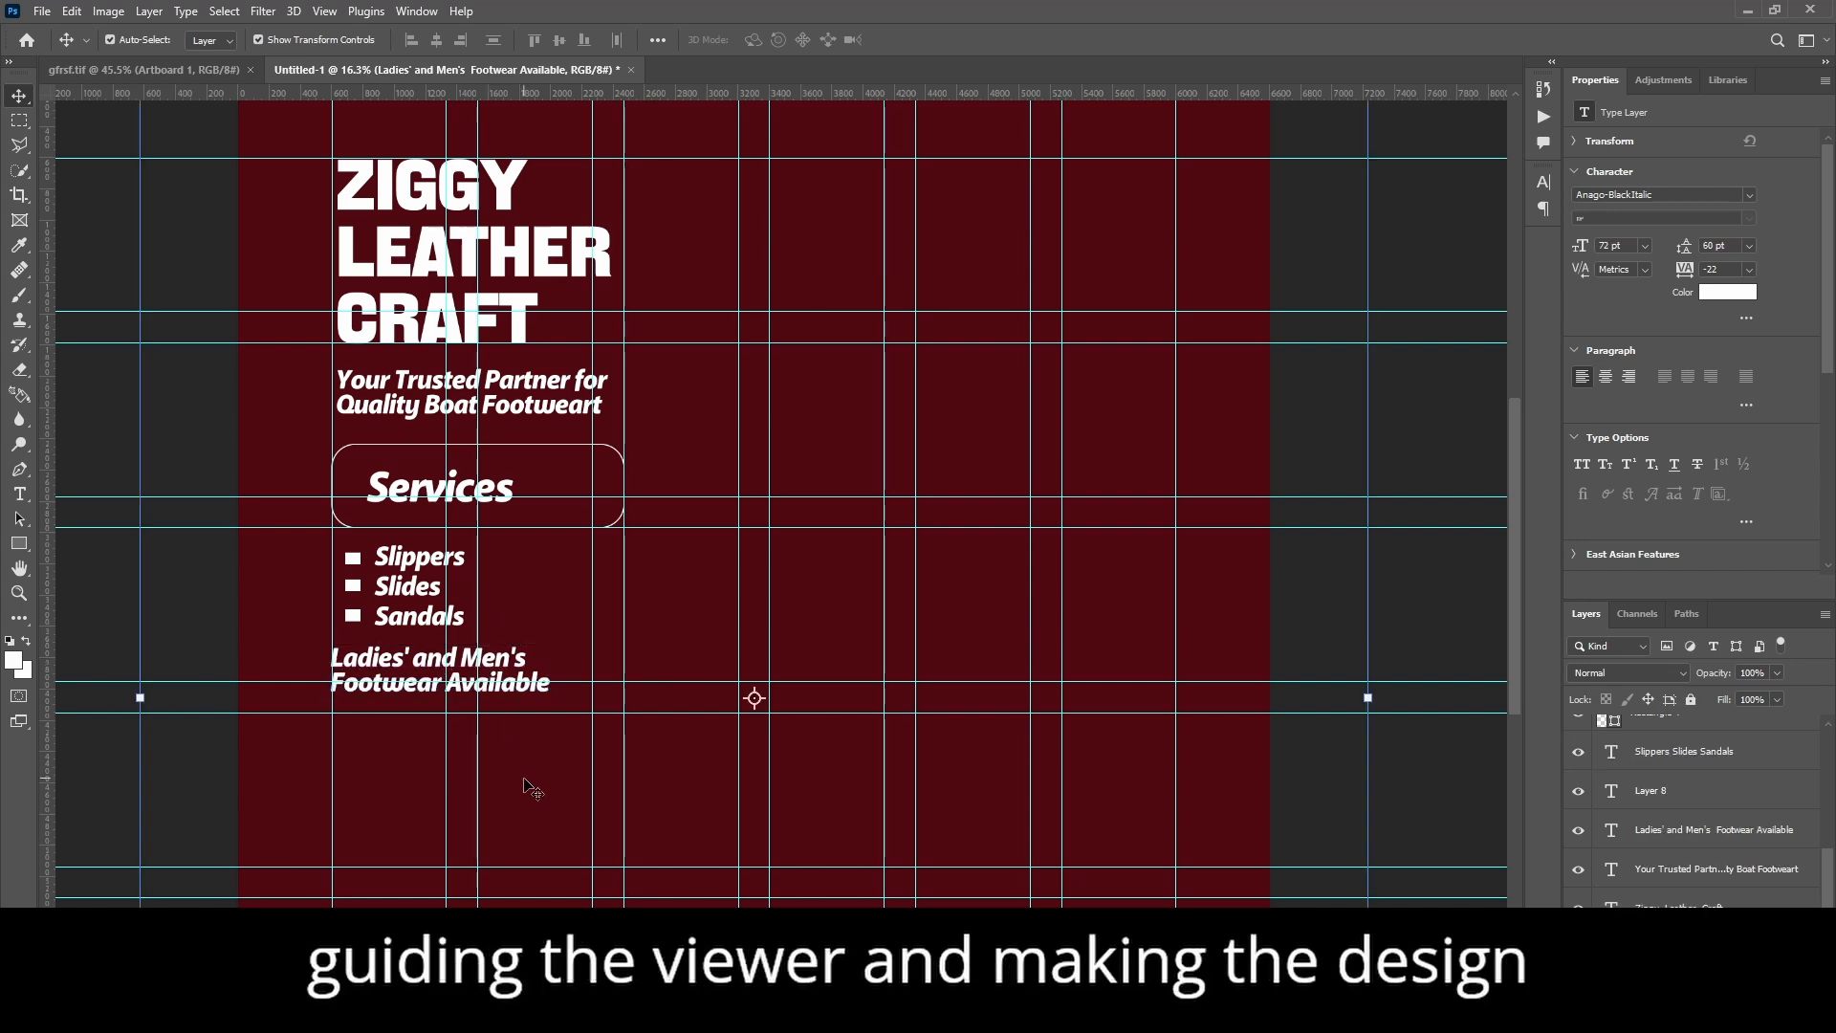
Step: Draw a rectangle about 1324 by 1184 px below "Footwear Available", aligned to the guides
{"action": "scroll", "coordinate": [477, 693], "scroll_direction": "down", "scroll_amount": 2}
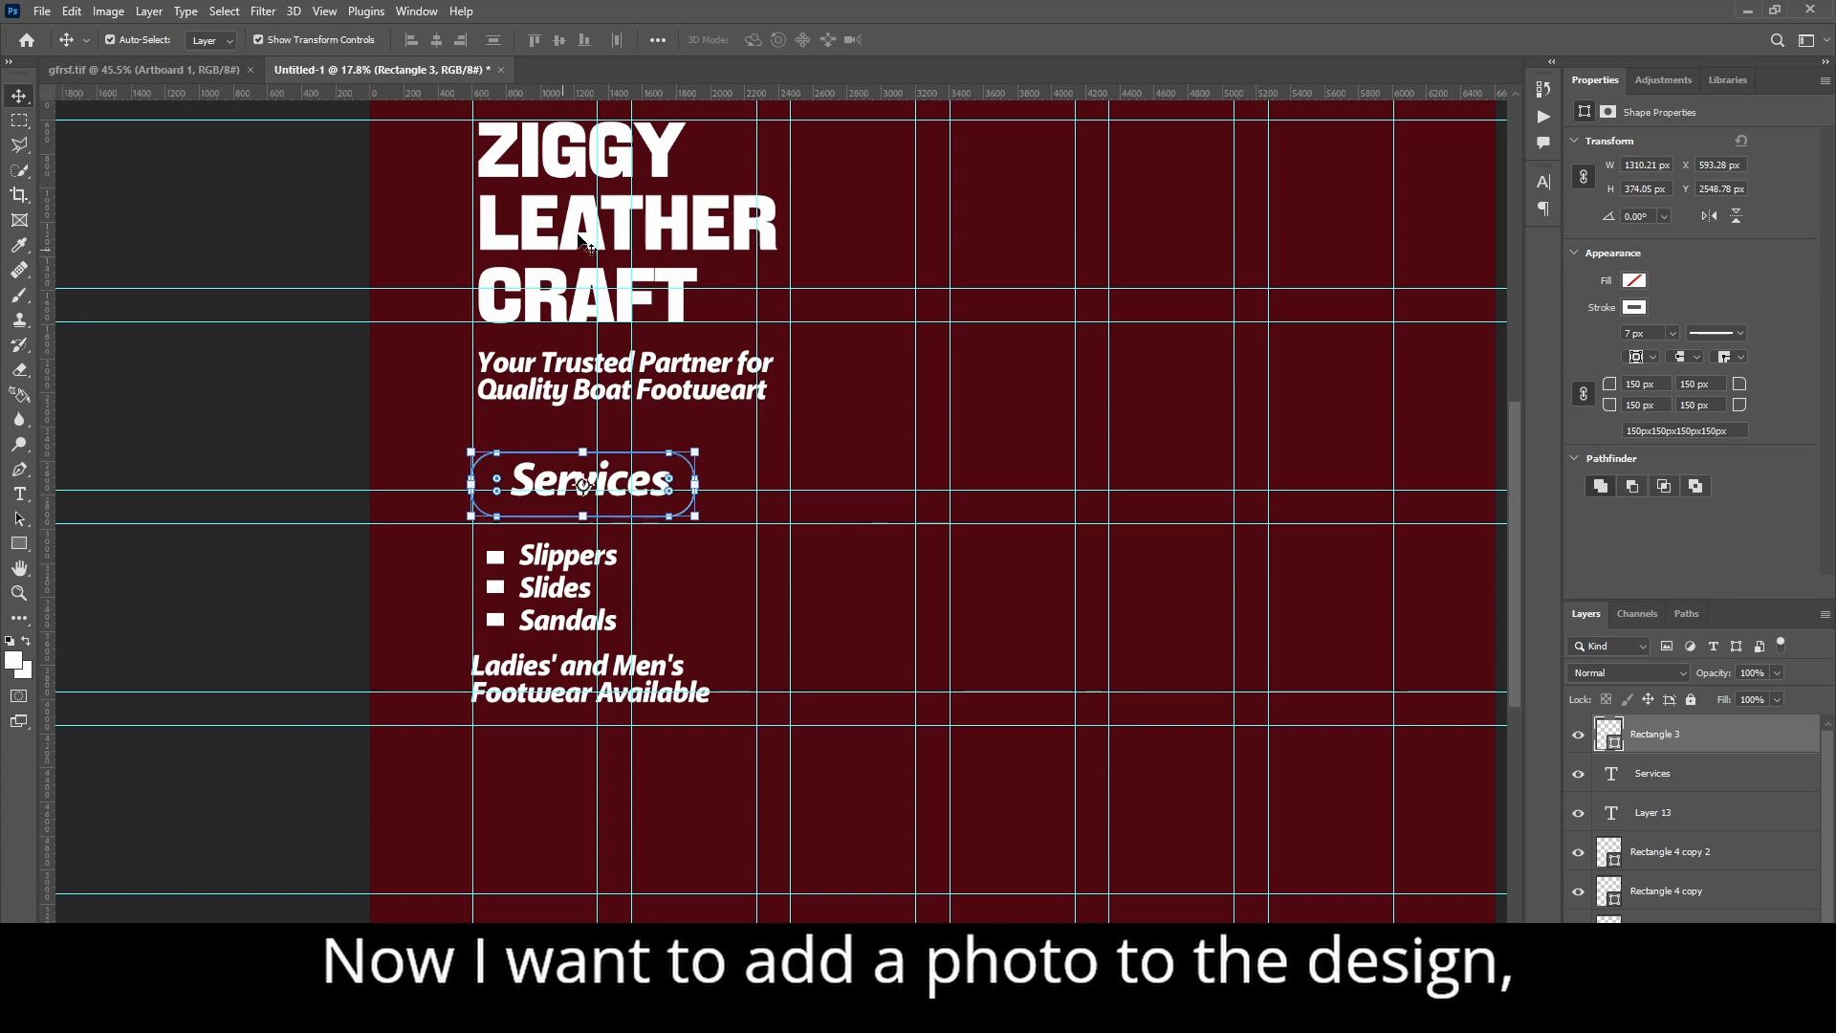
{"action": "scroll", "coordinate": [562, 255], "scroll_direction": "down", "scroll_amount": 1}
{"action": "scroll", "coordinate": [562, 588], "scroll_direction": "up", "scroll_amount": 1}
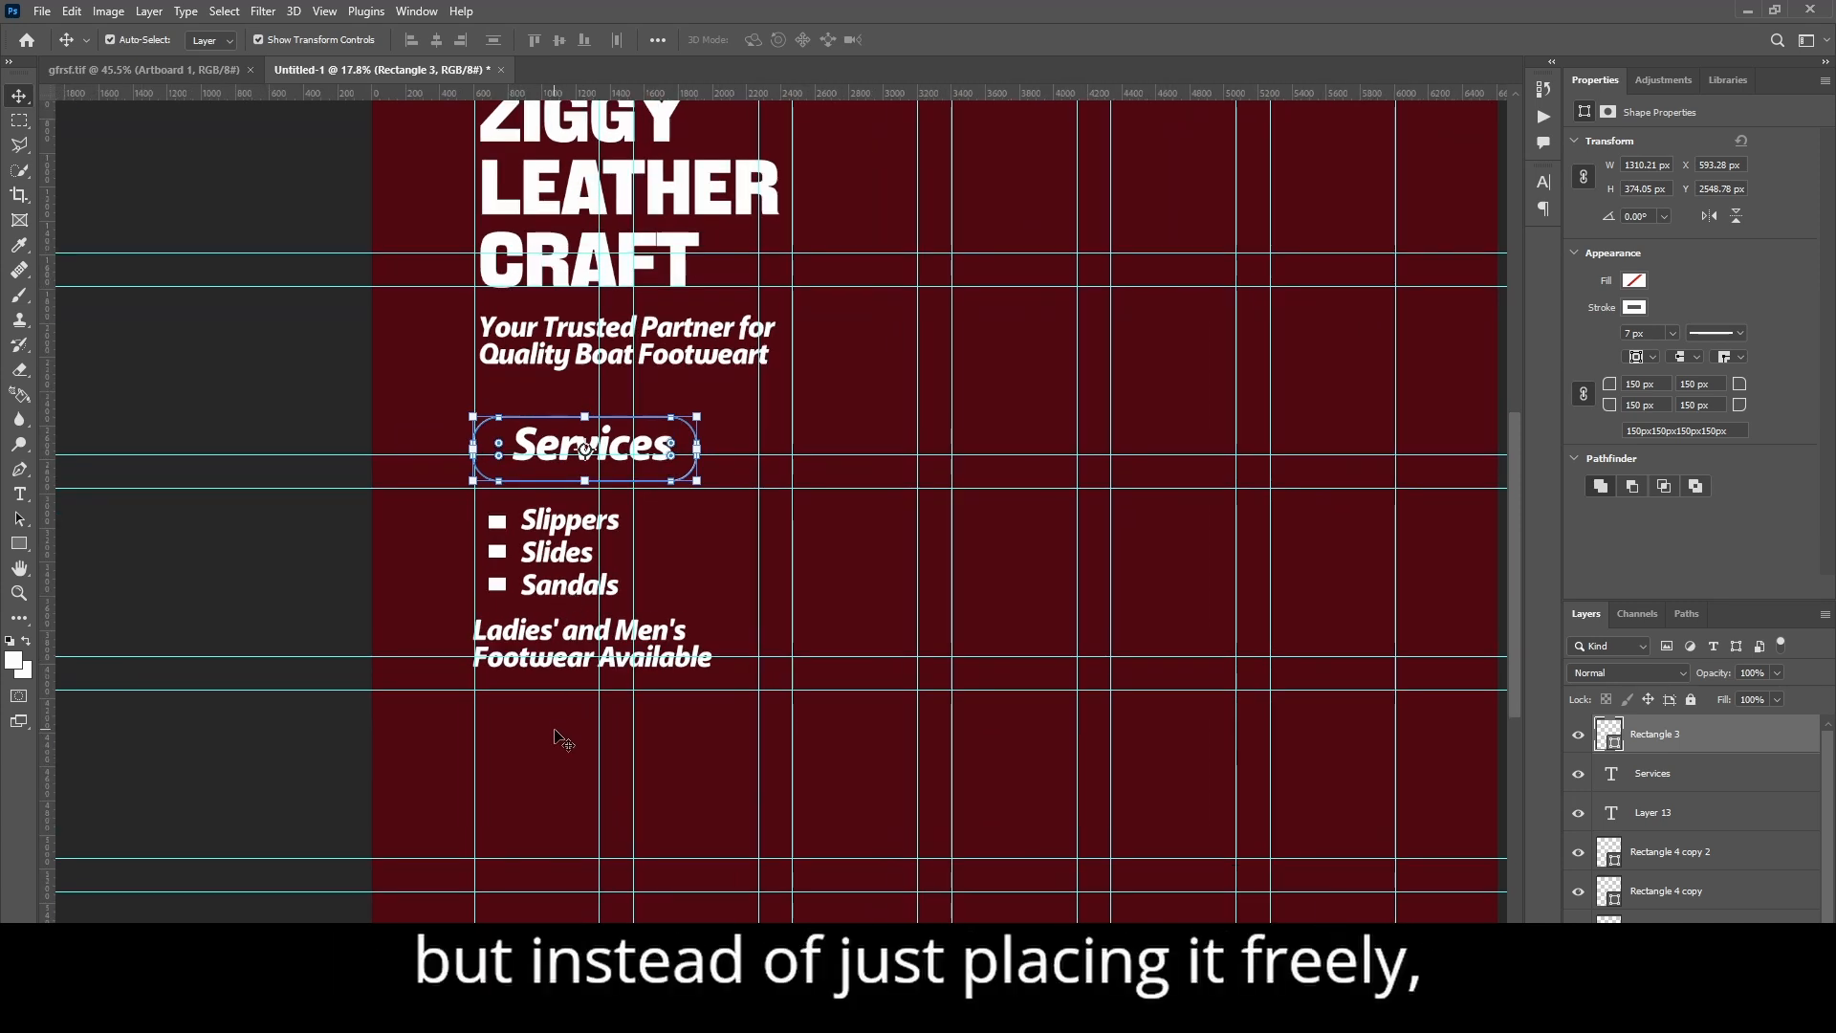
{"action": "key", "text": "u"}
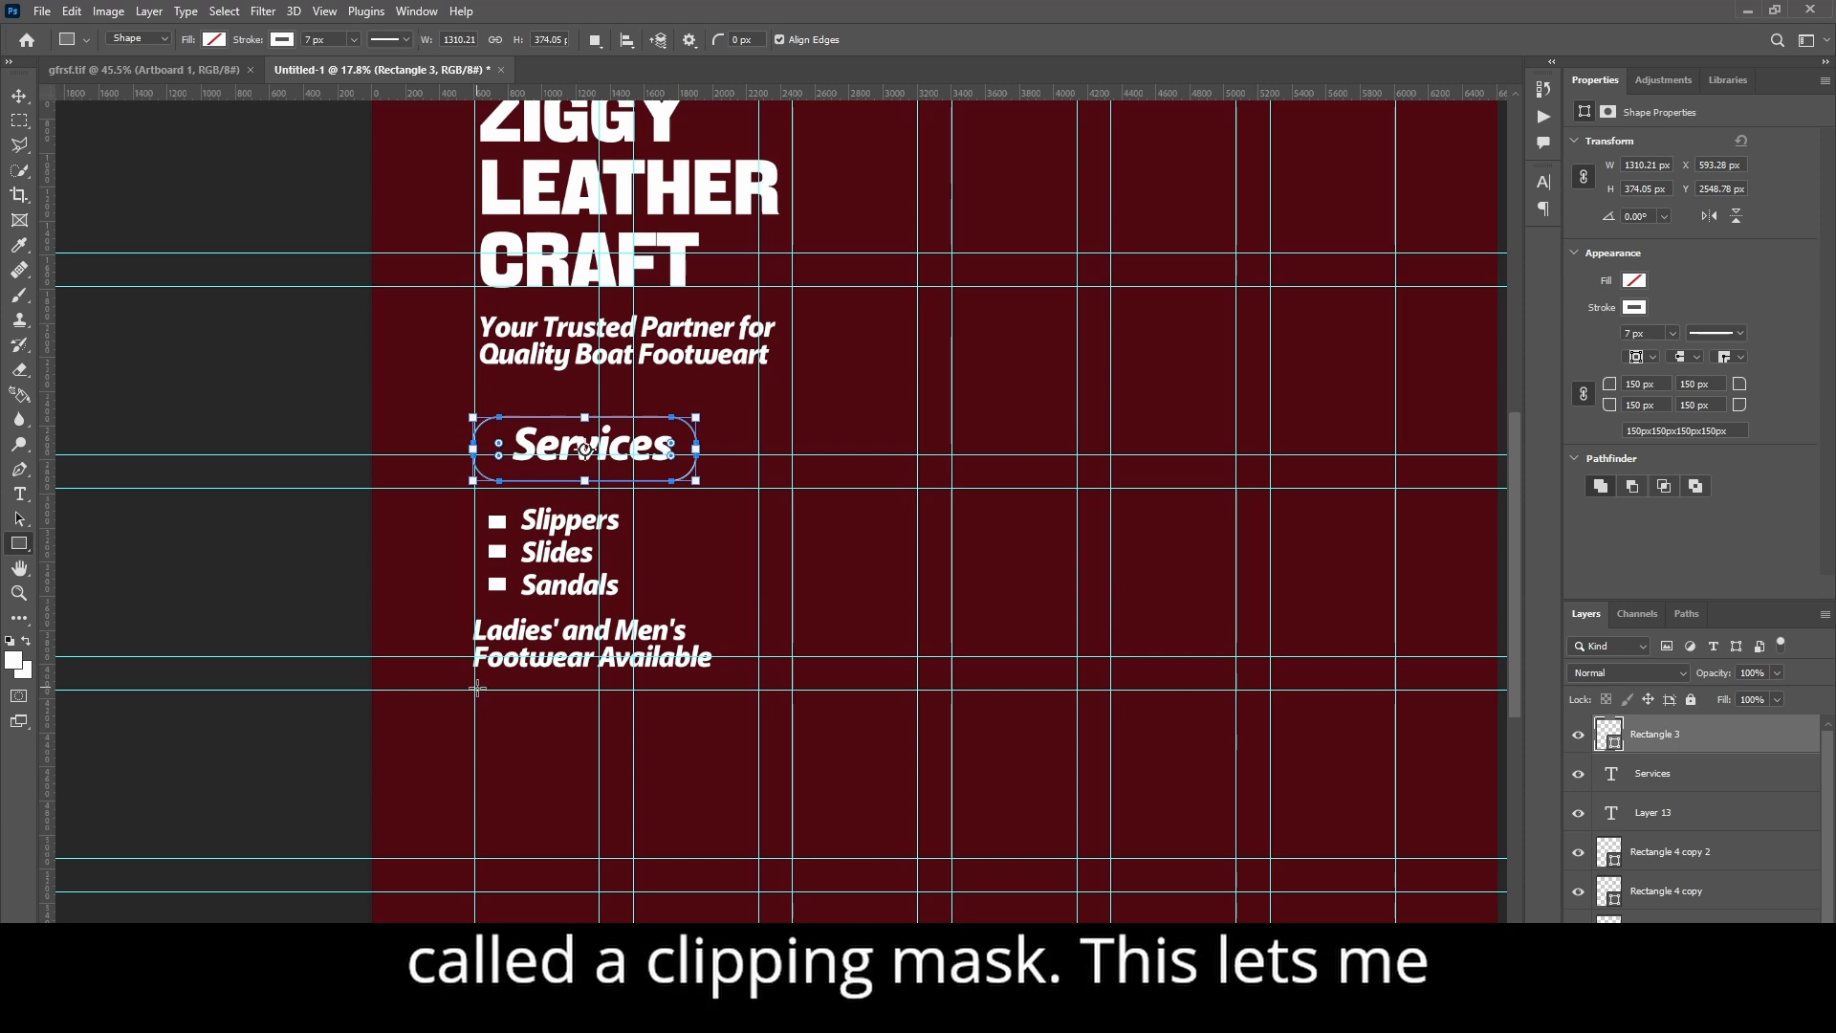
{"action": "left_click_drag", "start_coordinate": [477, 689], "coordinate": [700, 890]}
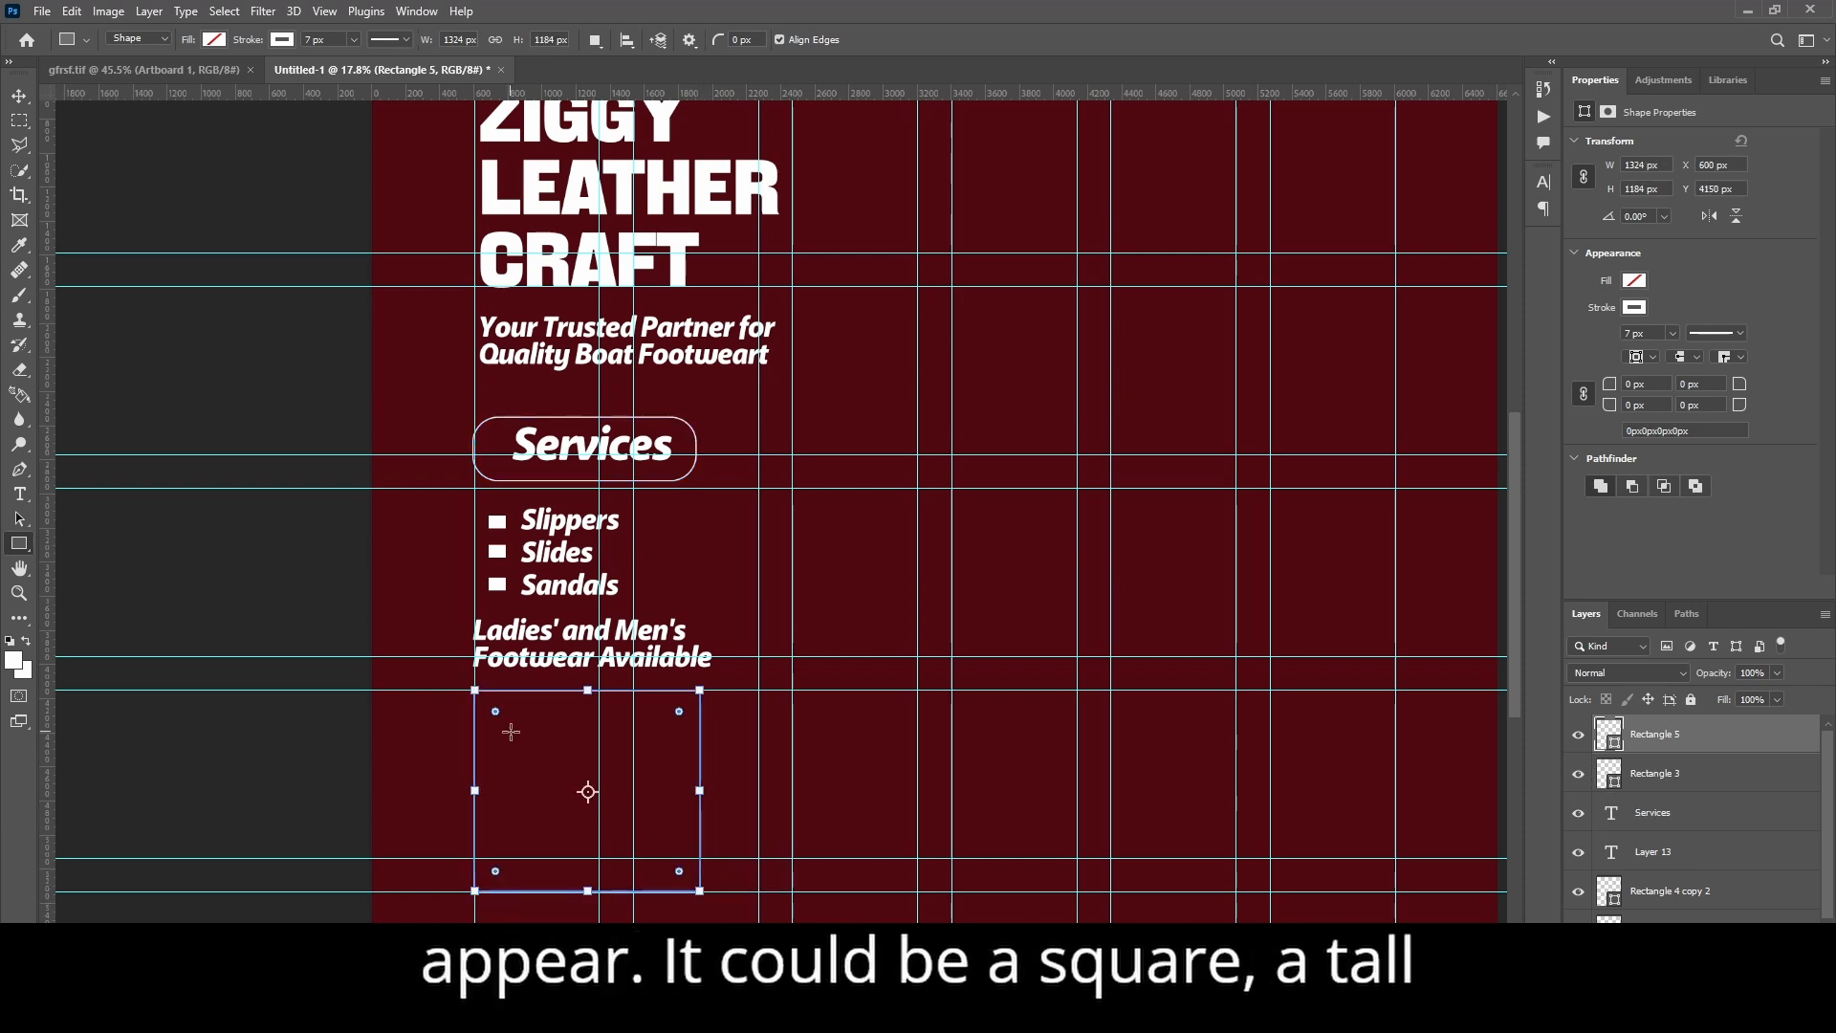
Step: Fill the new rectangle with white and round its corners to about 176 px
{"action": "left_click", "coordinate": [214, 39]}
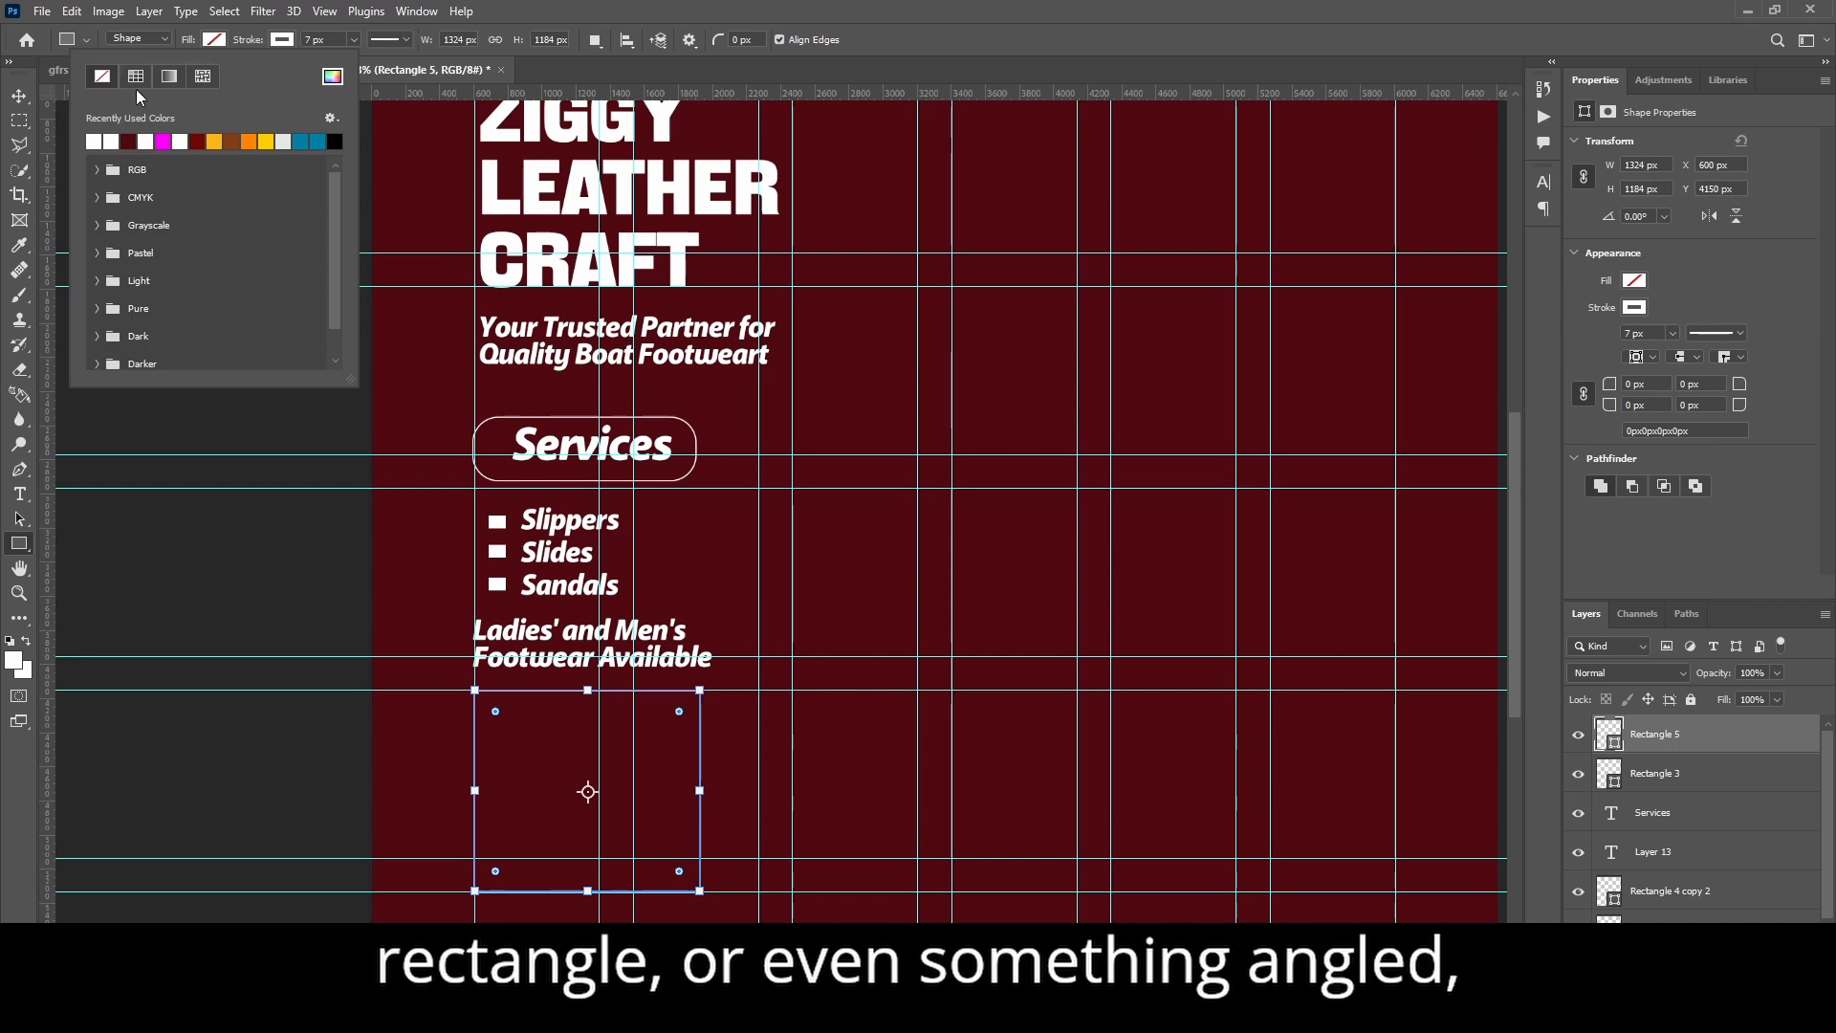
{"action": "left_click", "coordinate": [111, 138]}
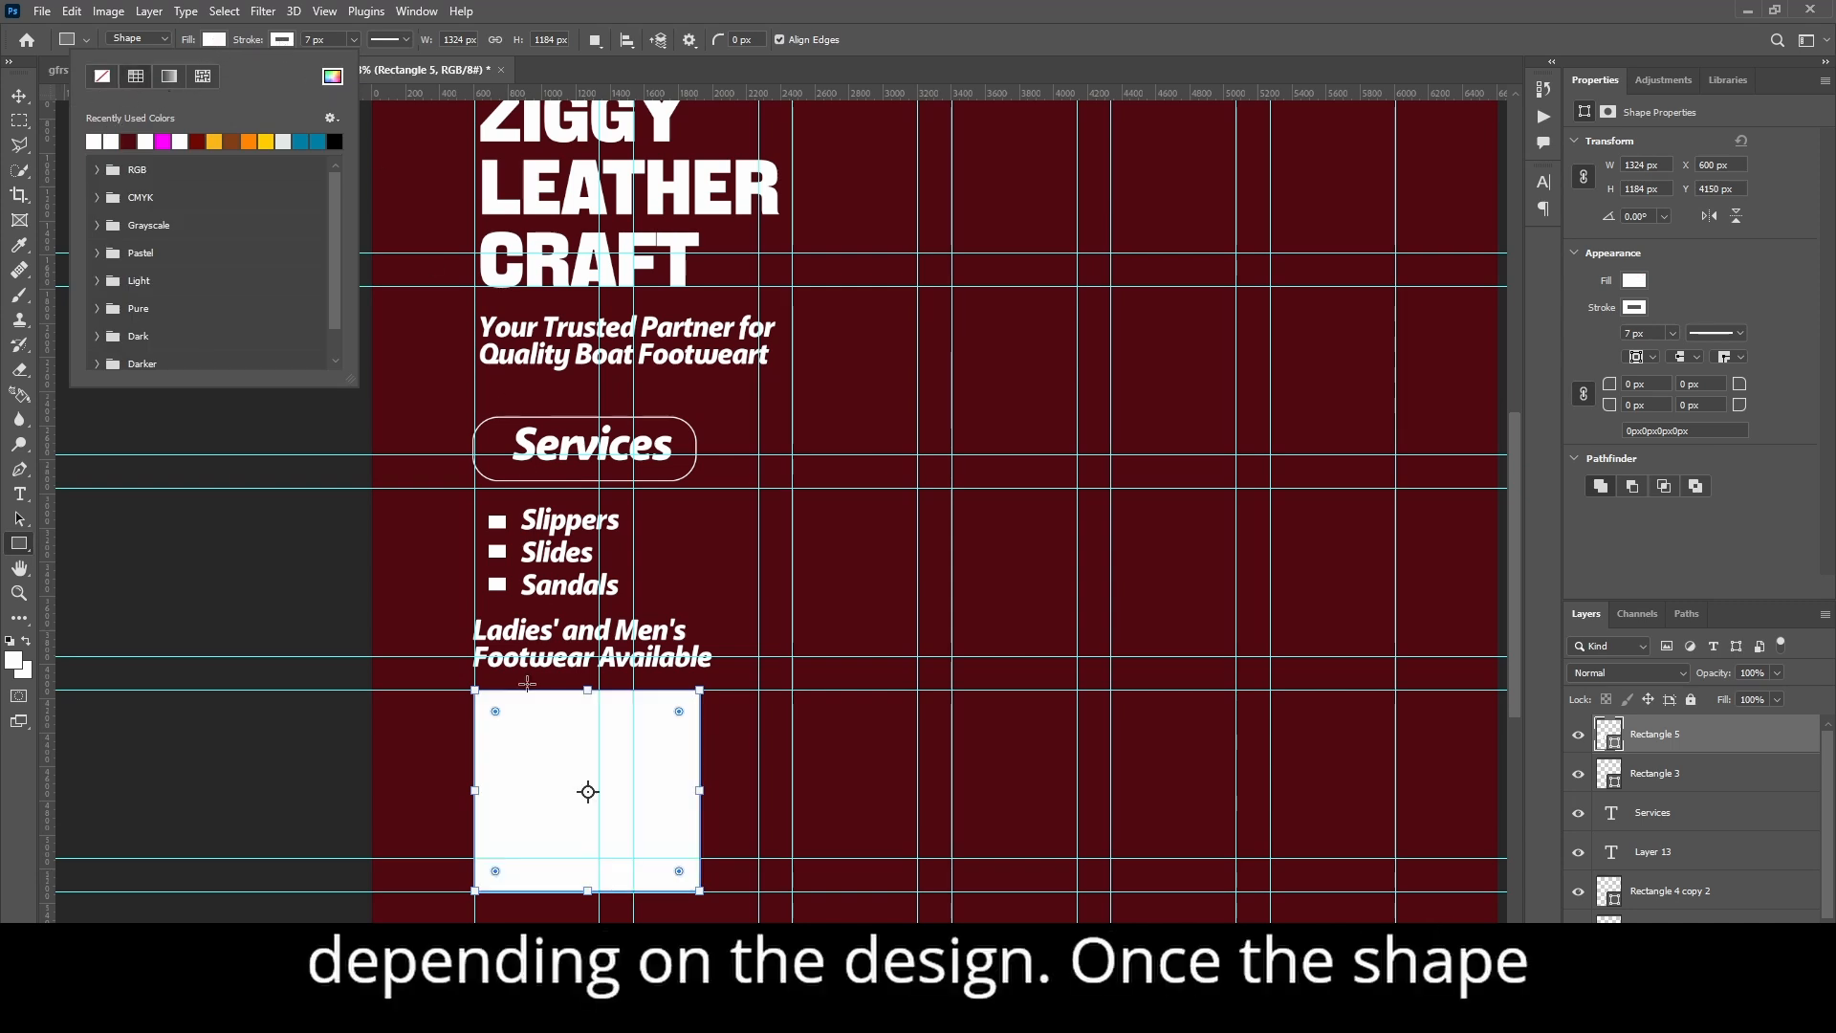
{"action": "left_click_drag", "start_coordinate": [497, 713], "coordinate": [502, 723]}
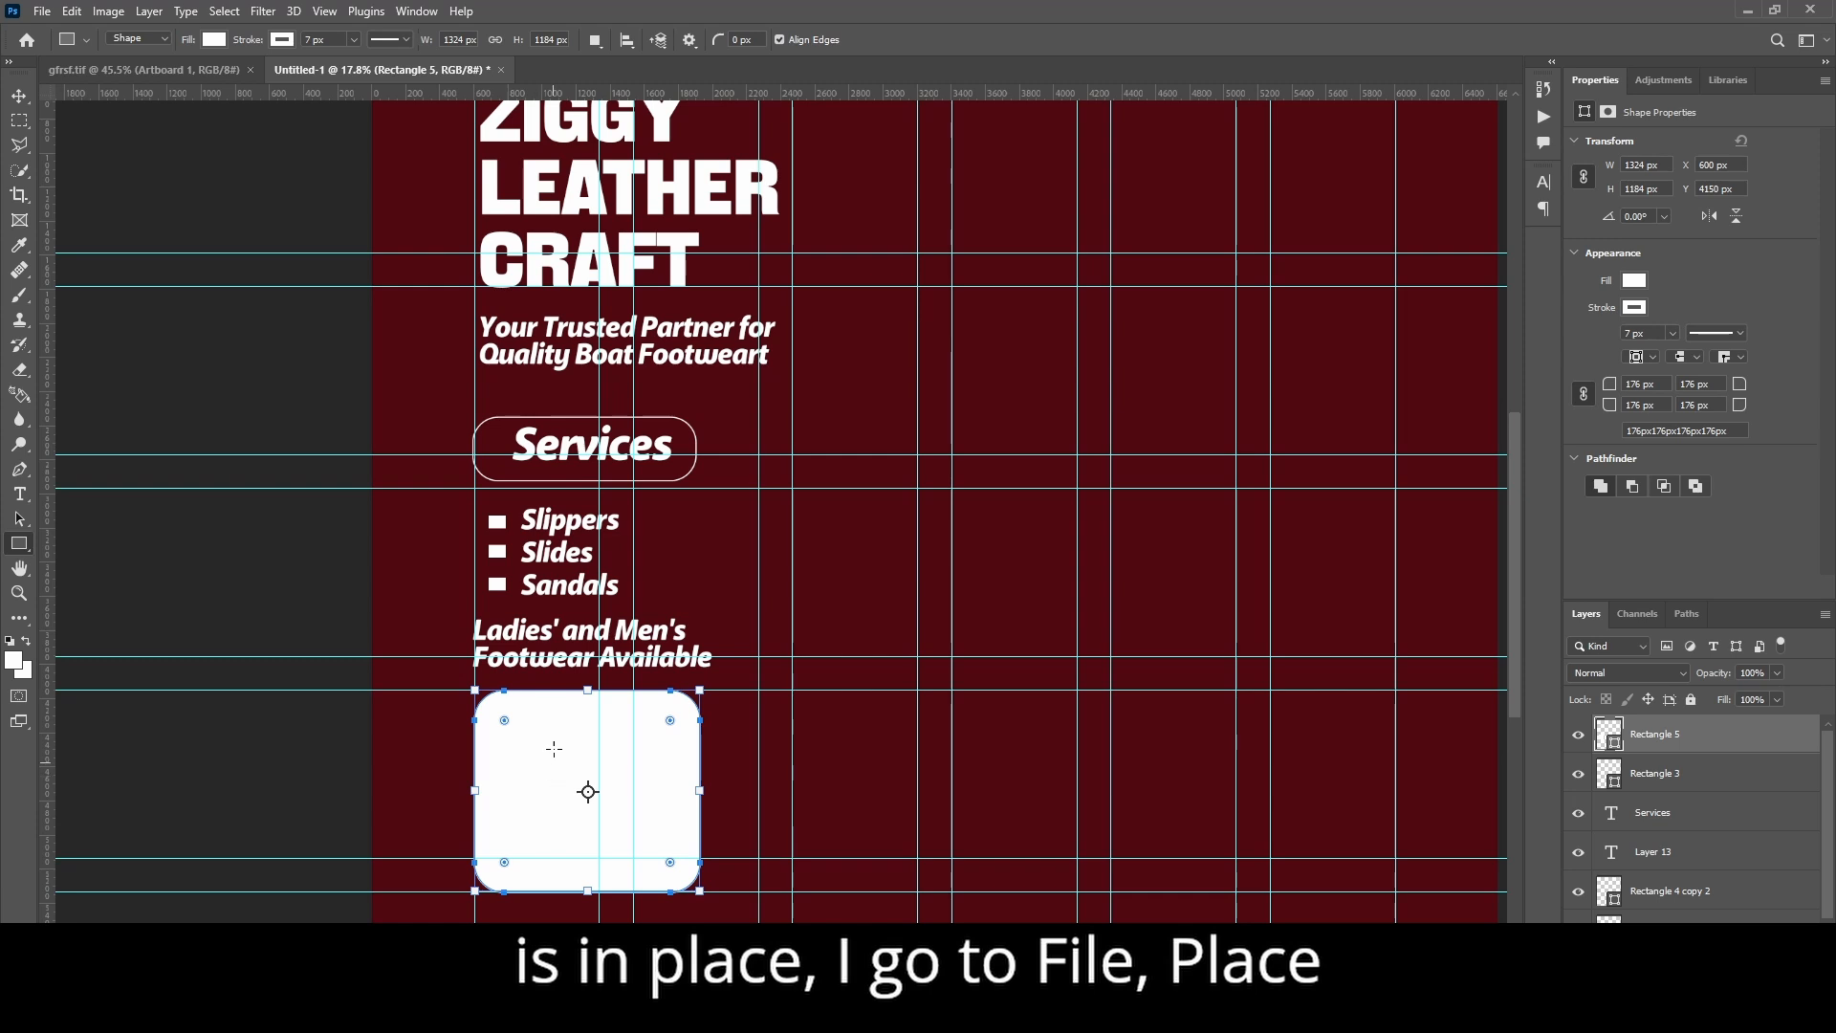
Step: Embed the file "image 7" and fit it over the white rounded rectangle, scaled to about 102%
{"action": "left_click", "coordinate": [19, 95]}
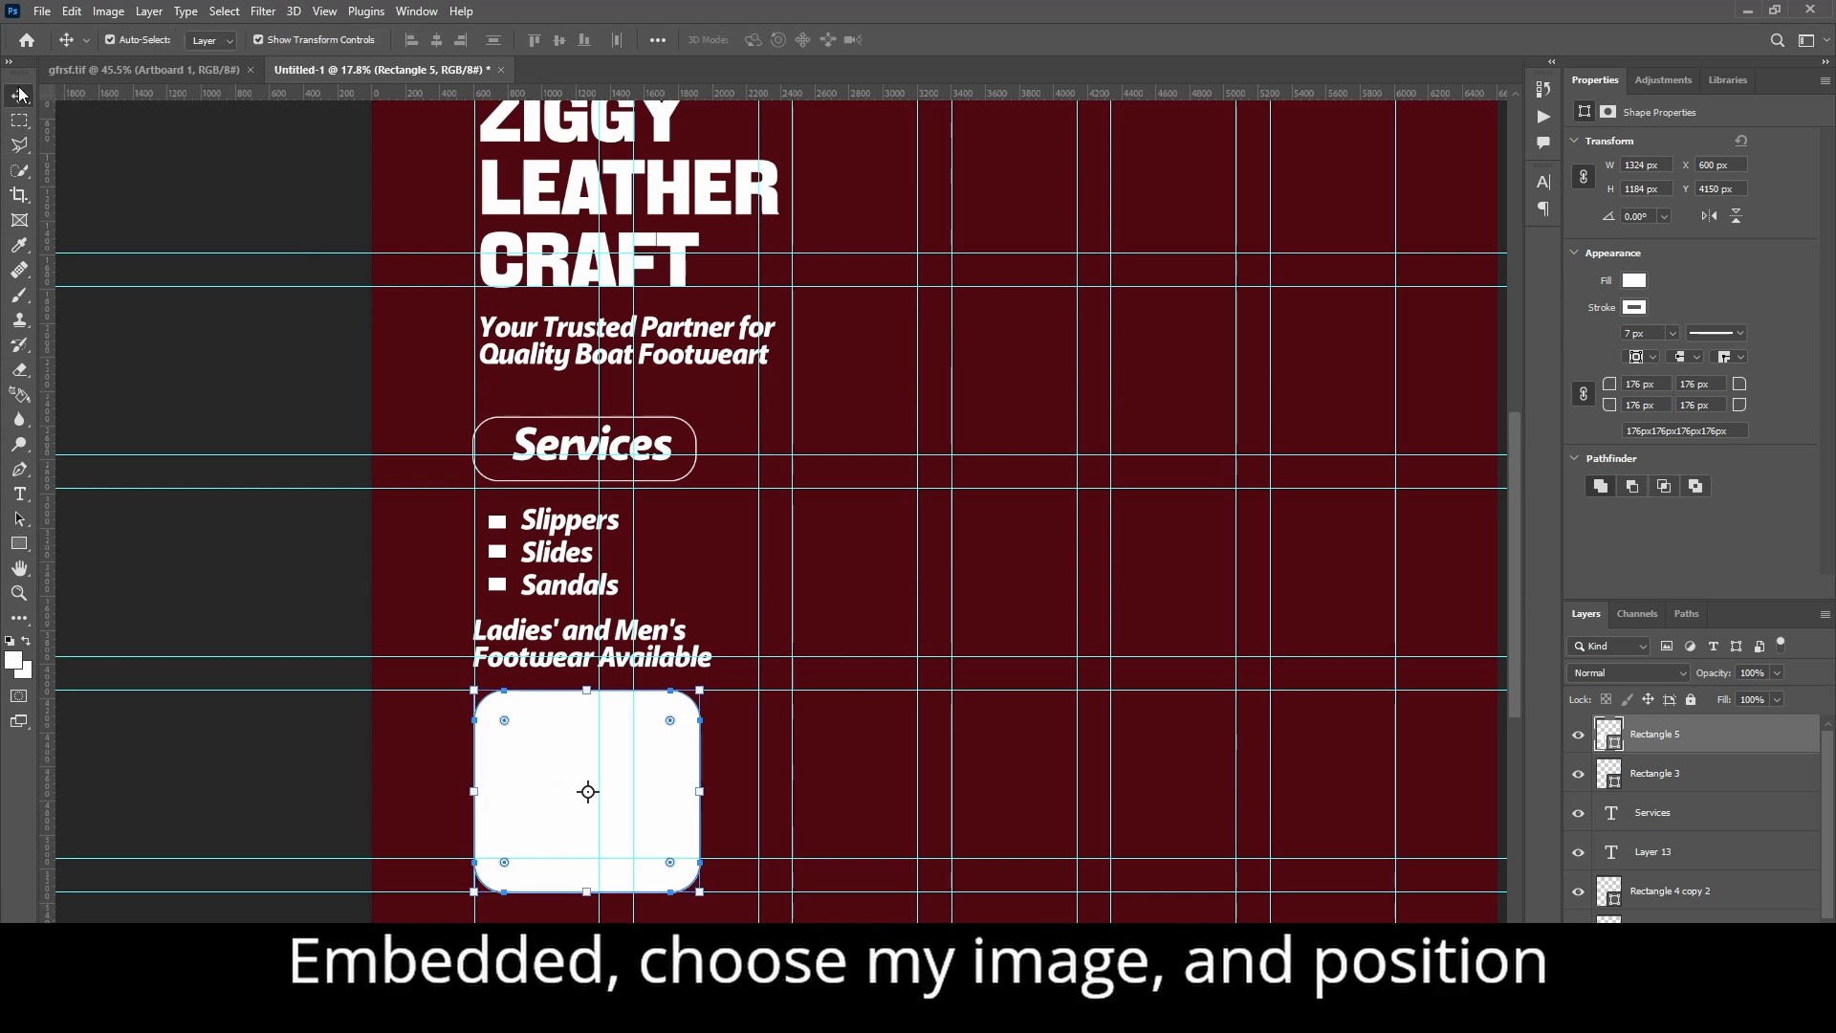
{"action": "left_click", "coordinate": [42, 11]}
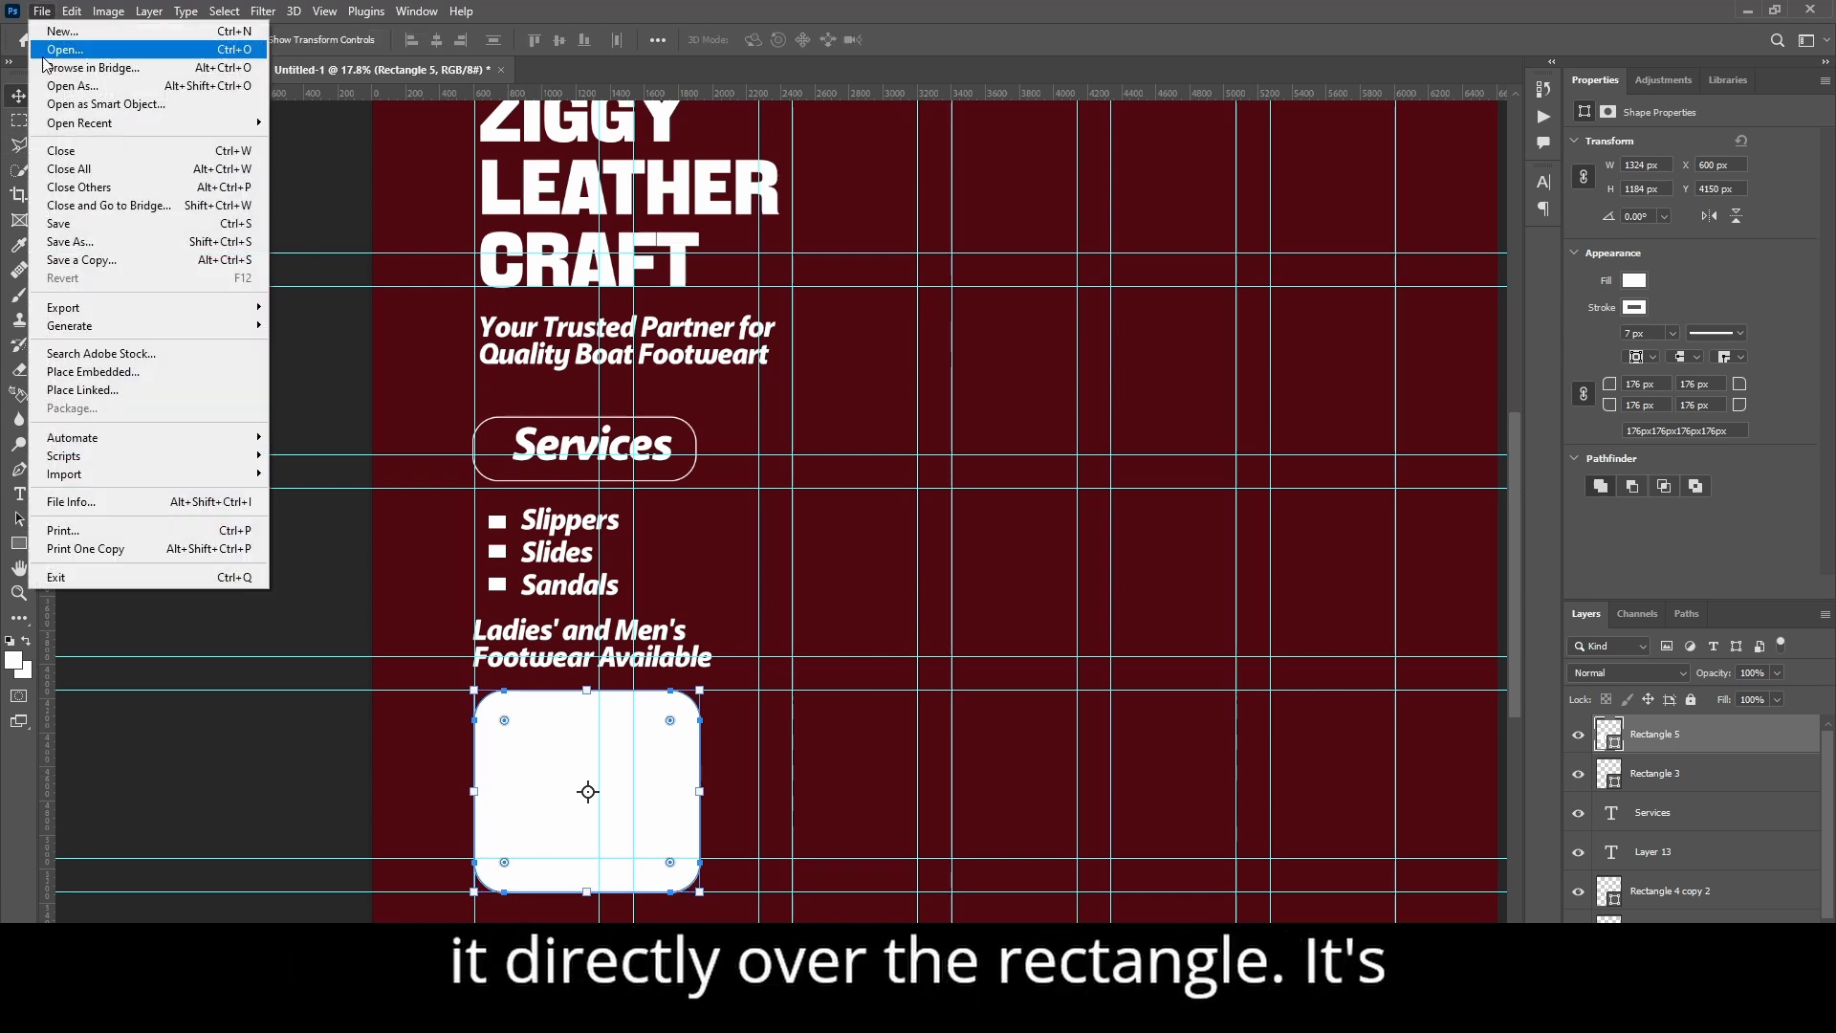
{"action": "left_click", "coordinate": [69, 373]}
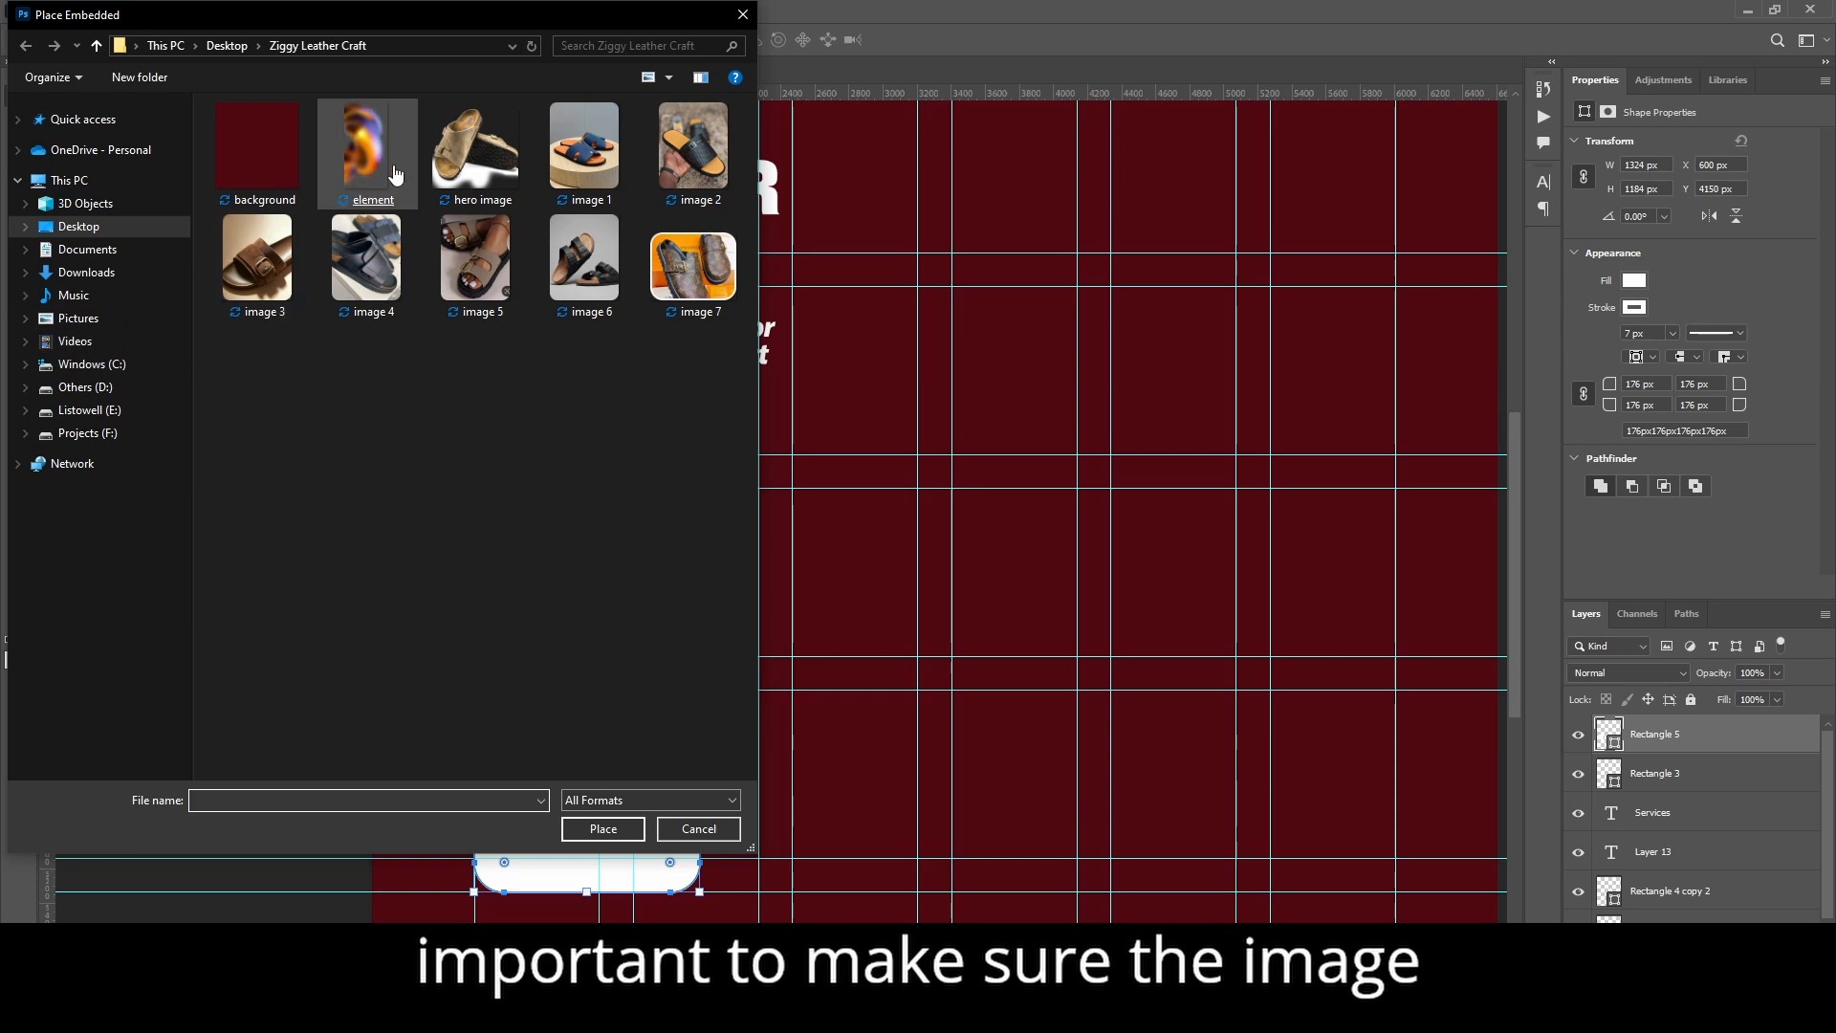
{"action": "double_click", "coordinate": [692, 266]}
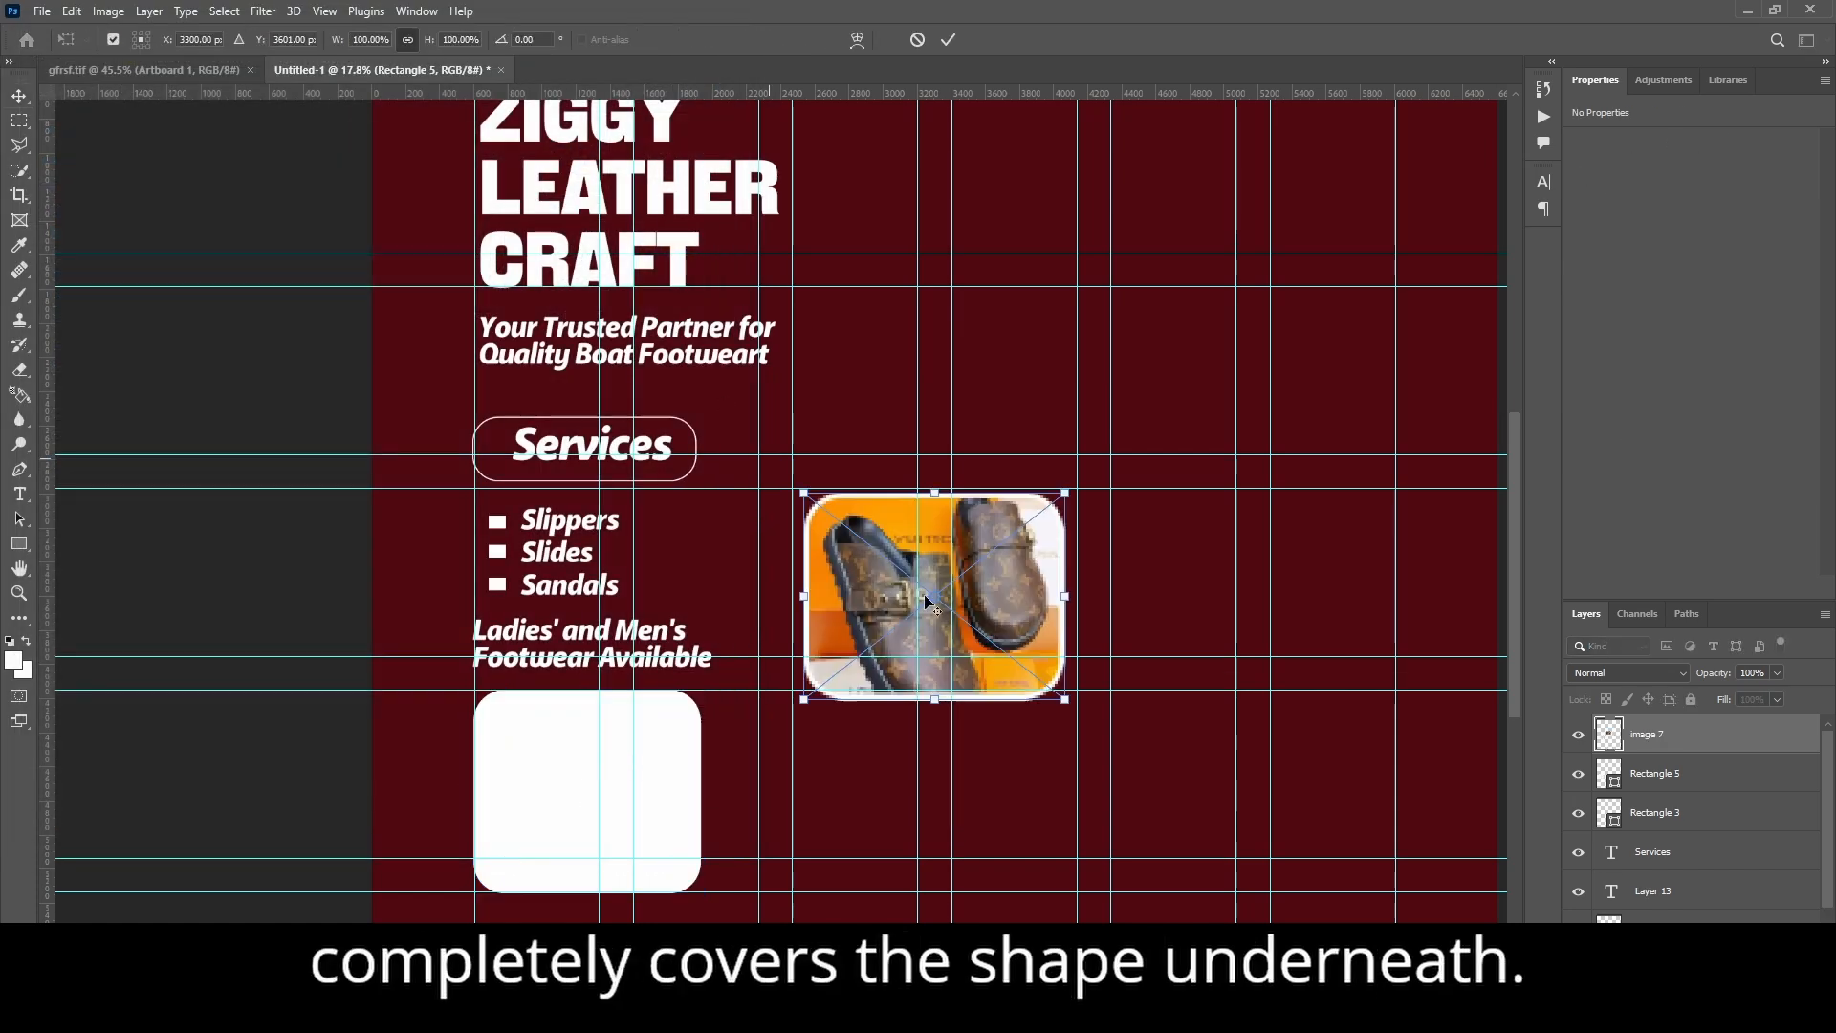
{"action": "left_click", "coordinate": [948, 40]}
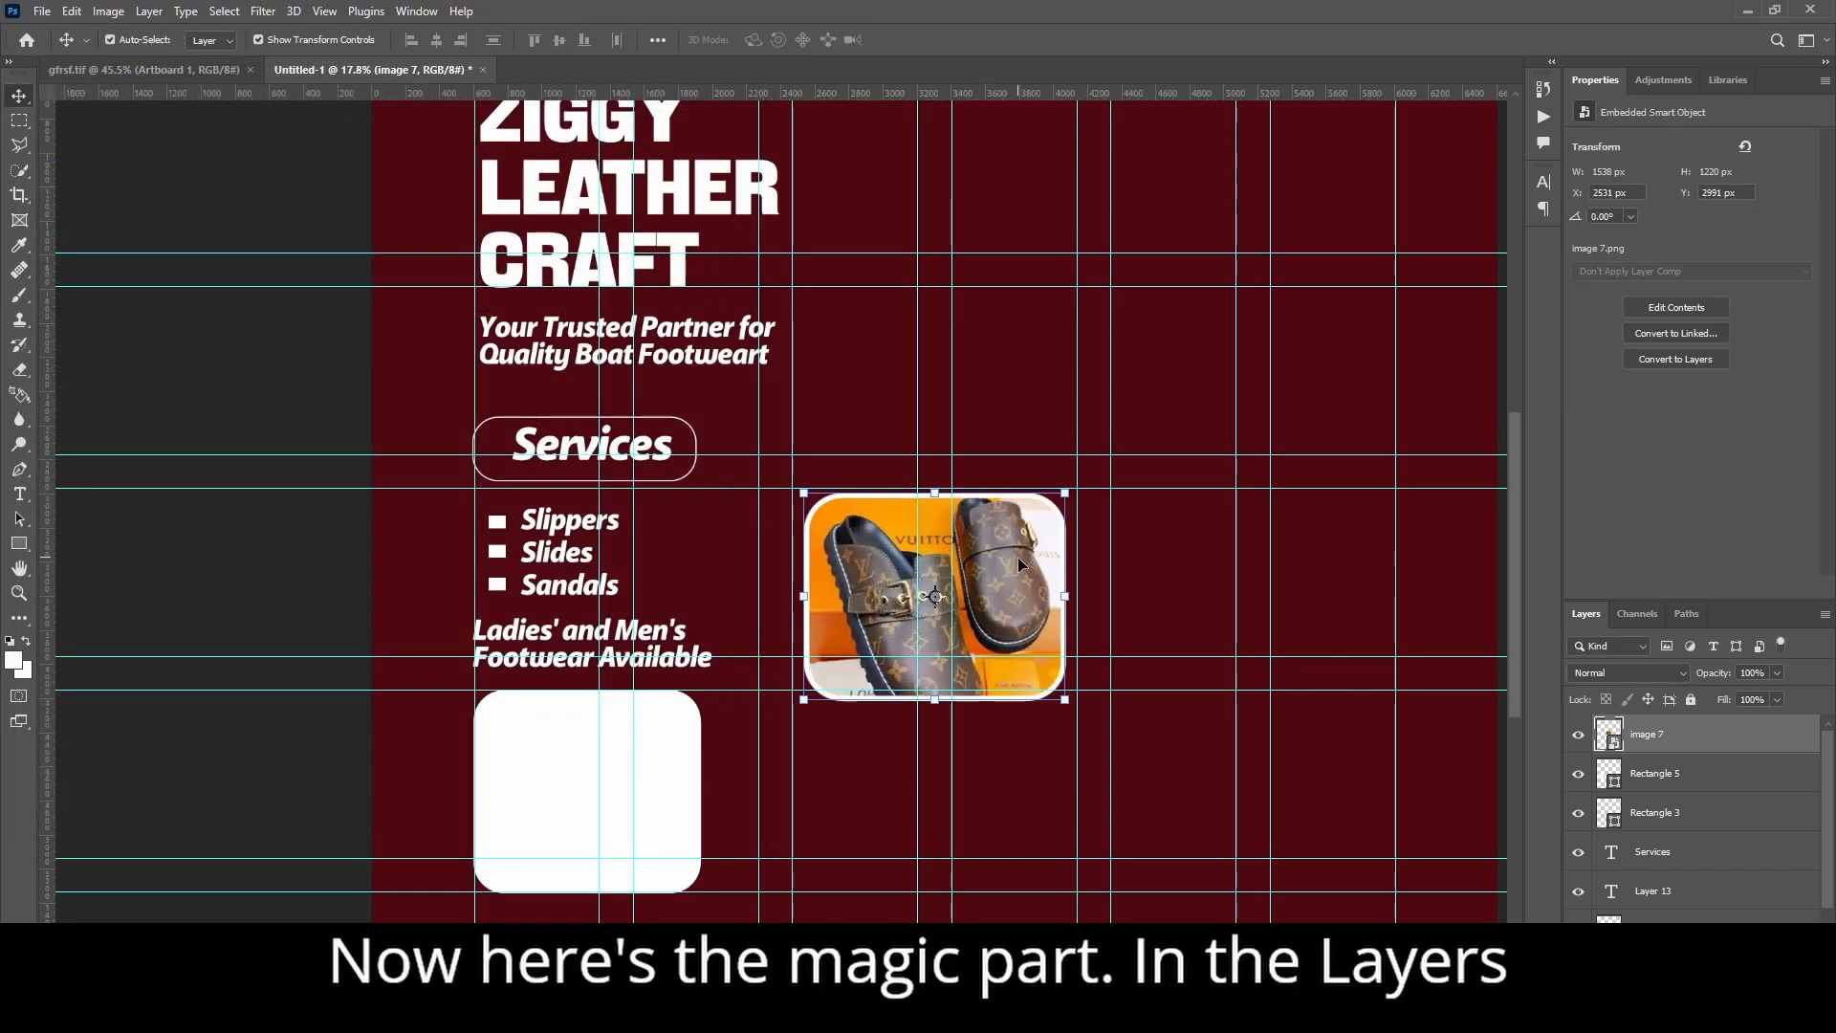
{"action": "left_click_drag", "start_coordinate": [999, 588], "coordinate": [737, 786]}
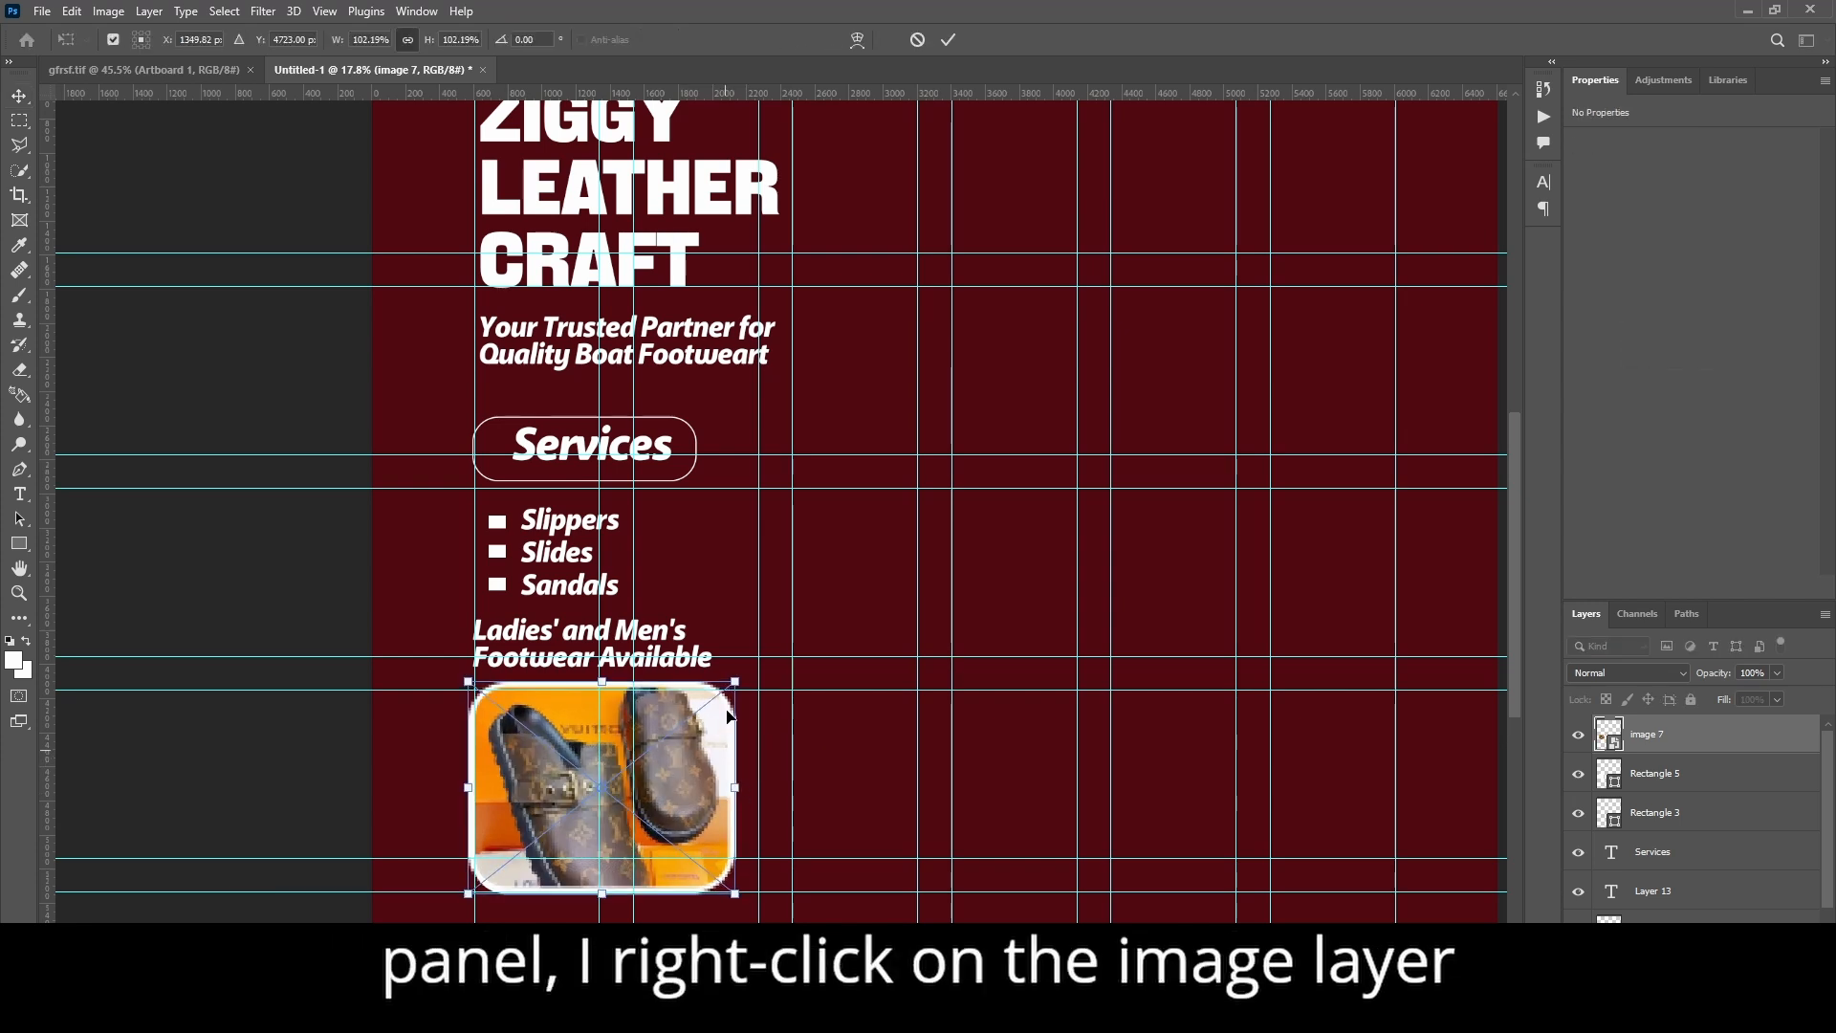
{"action": "left_click", "coordinate": [948, 39]}
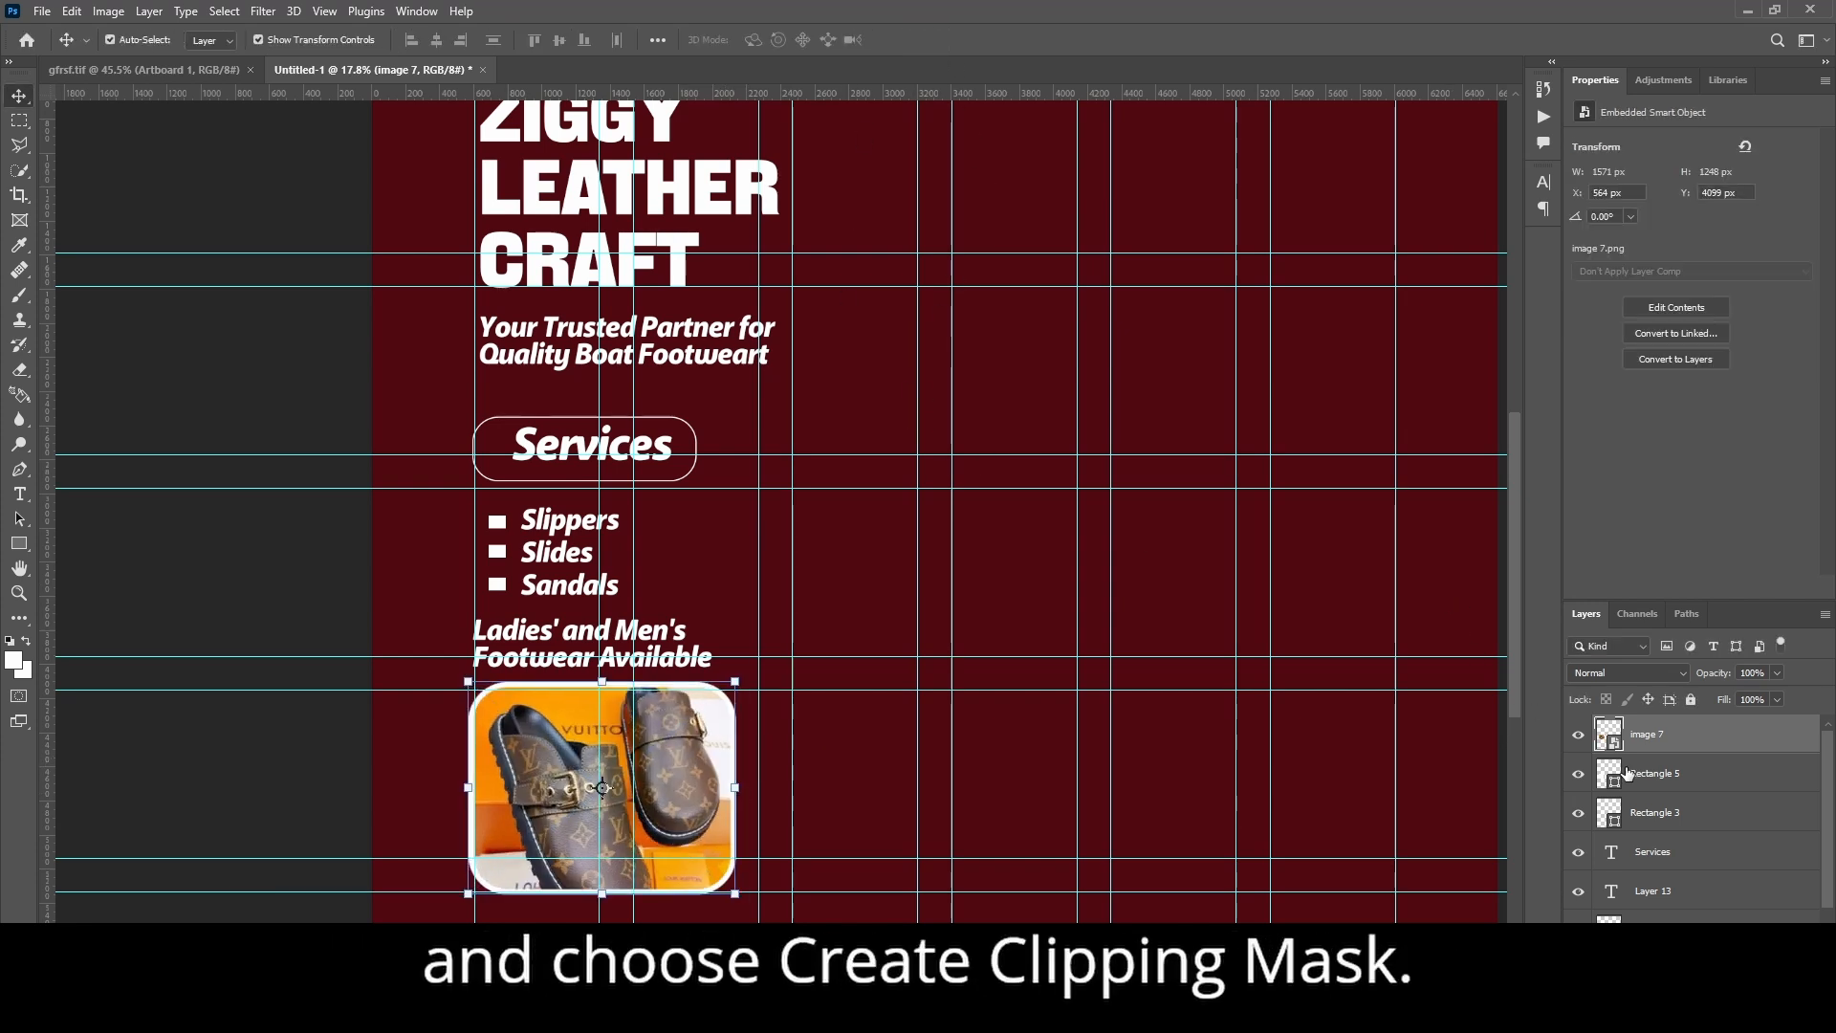
Step: Clip the image 7 layer to the white rounded rectangle beneath it and shift the image slightly left inside the frame
{"action": "right_click", "coordinate": [1649, 742]}
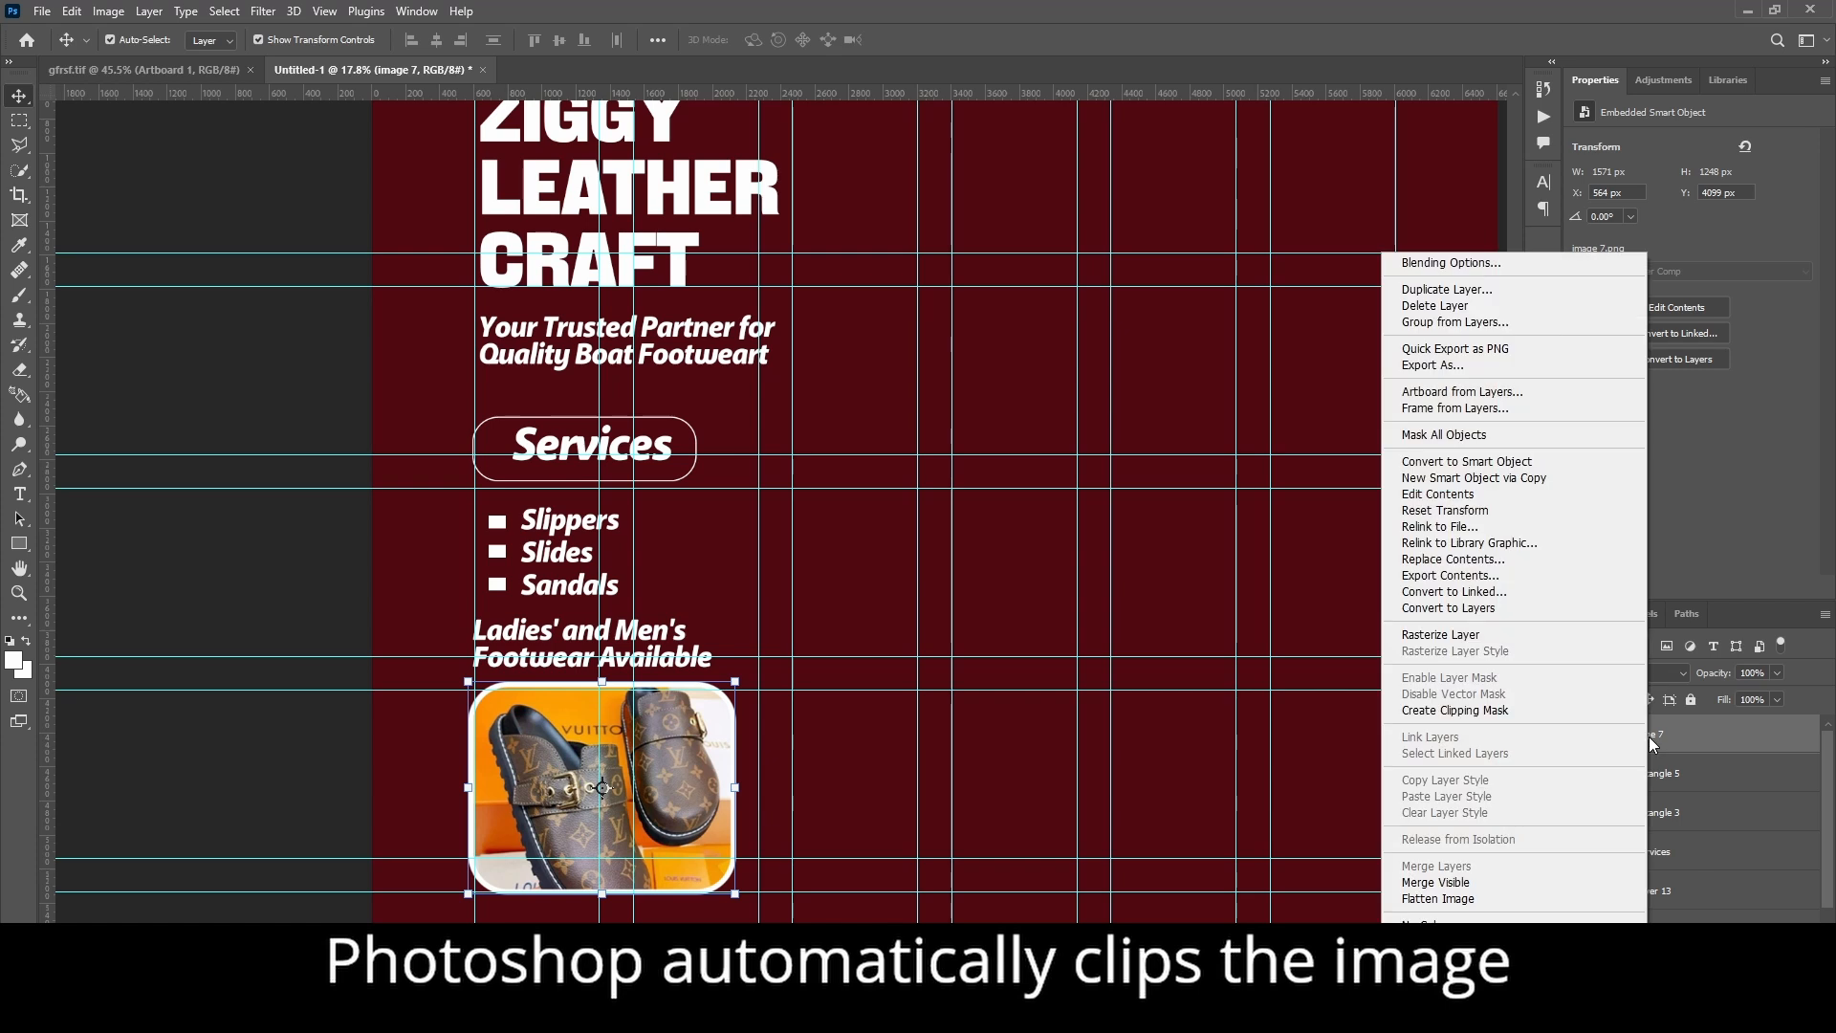
{"action": "left_click", "coordinate": [1446, 718]}
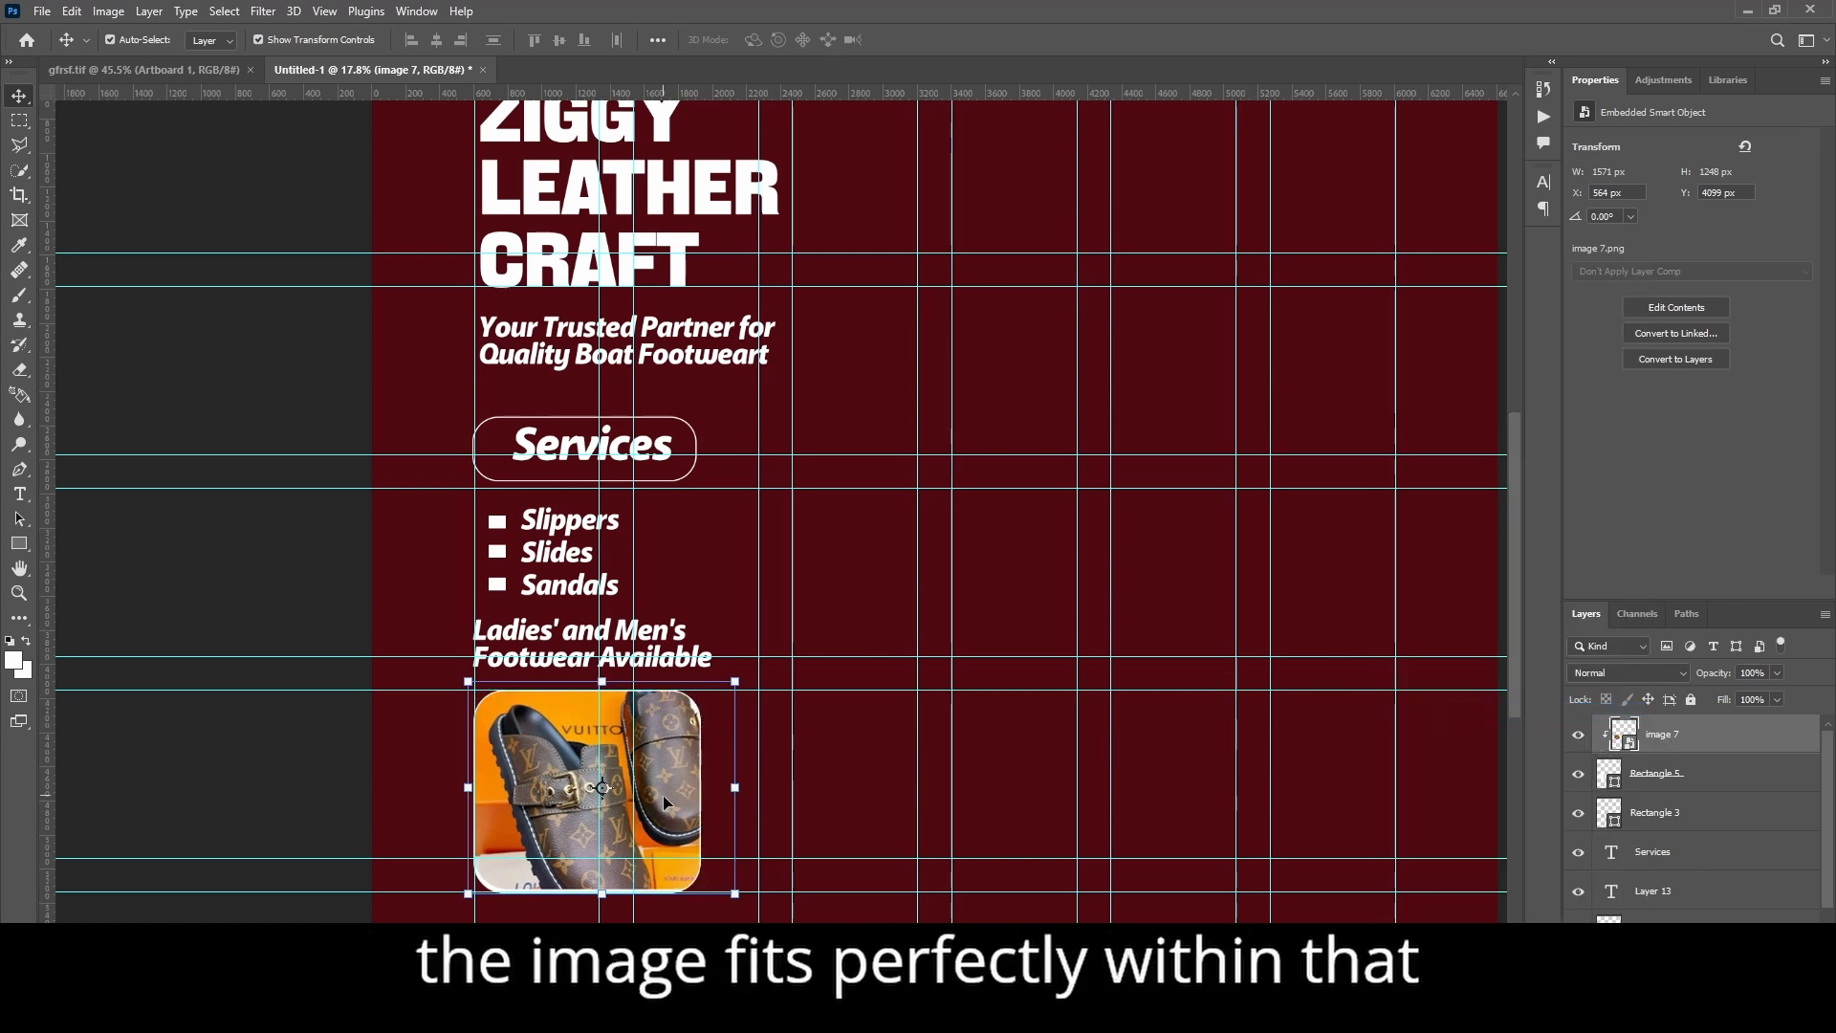
{"action": "left_click_drag", "start_coordinate": [663, 794], "coordinate": [638, 798]}
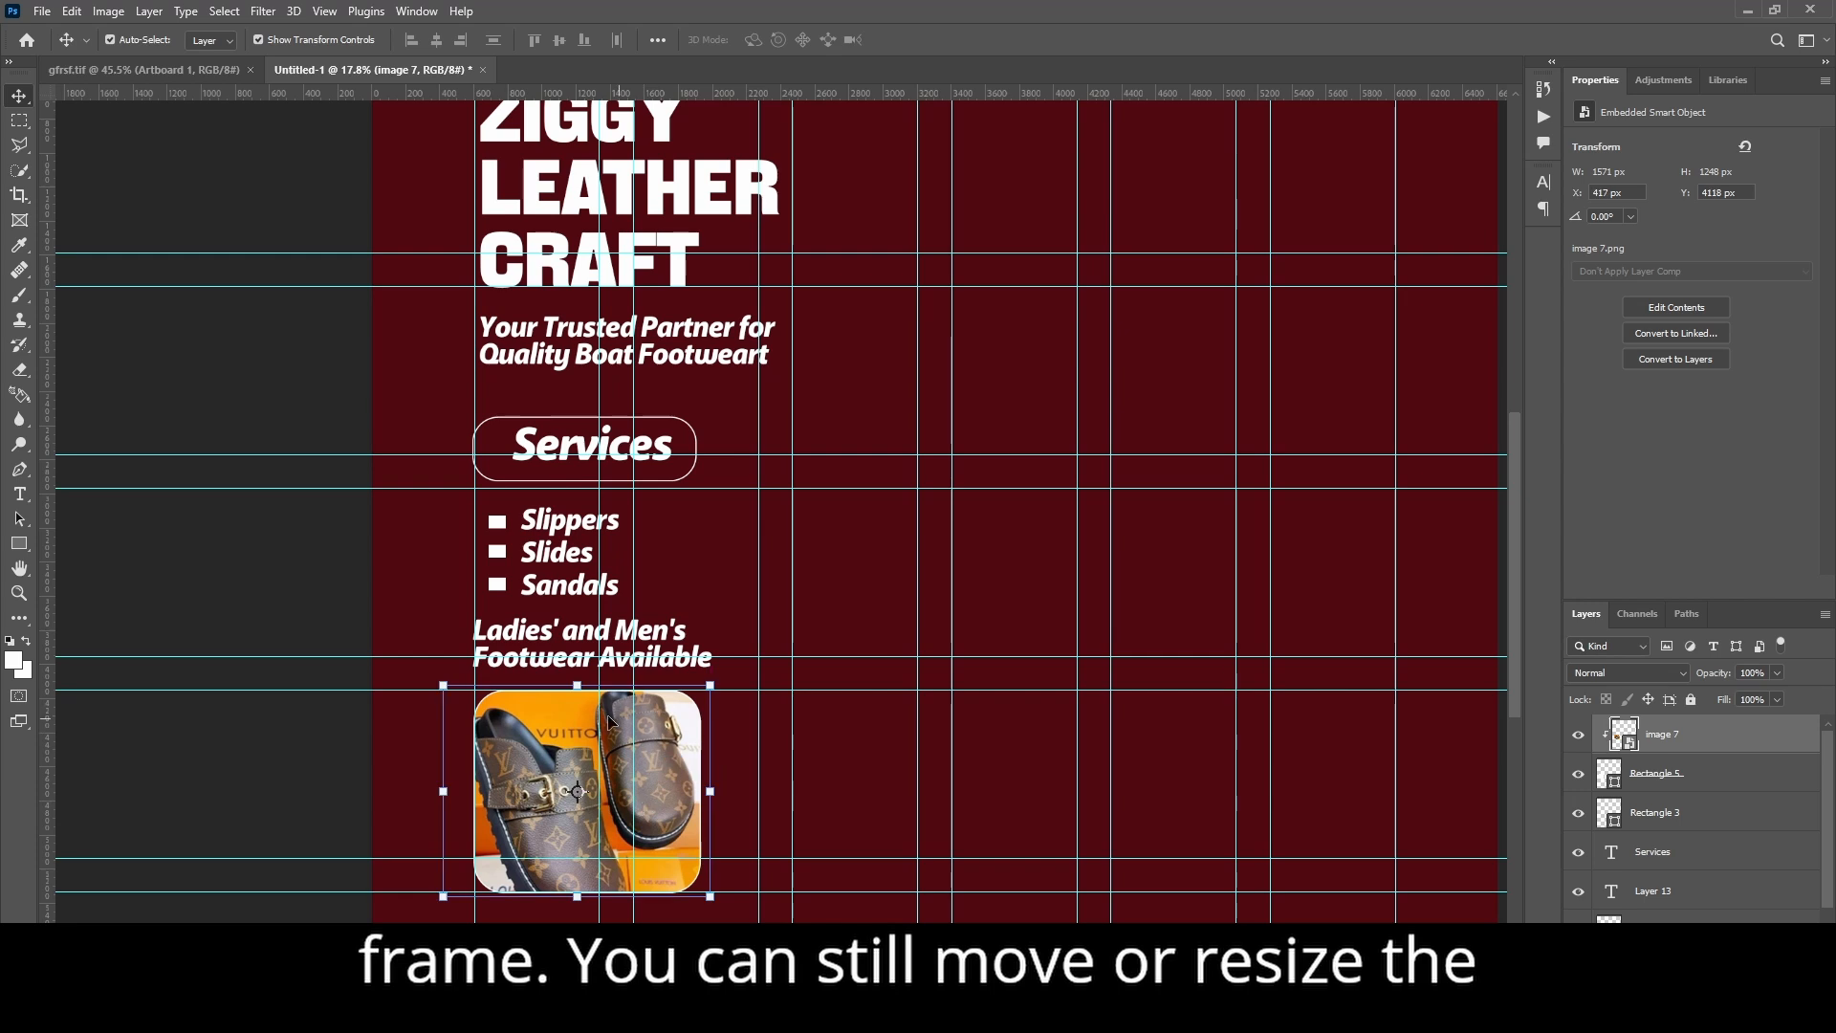
Step: Enlarge the clipped shoe image to about 1592 by 1265 px and nudge it slightly within its frame
{"action": "key", "text": "ctrl+t"}
{"action": "left_click_drag", "start_coordinate": [577, 685], "coordinate": [589, 675]}
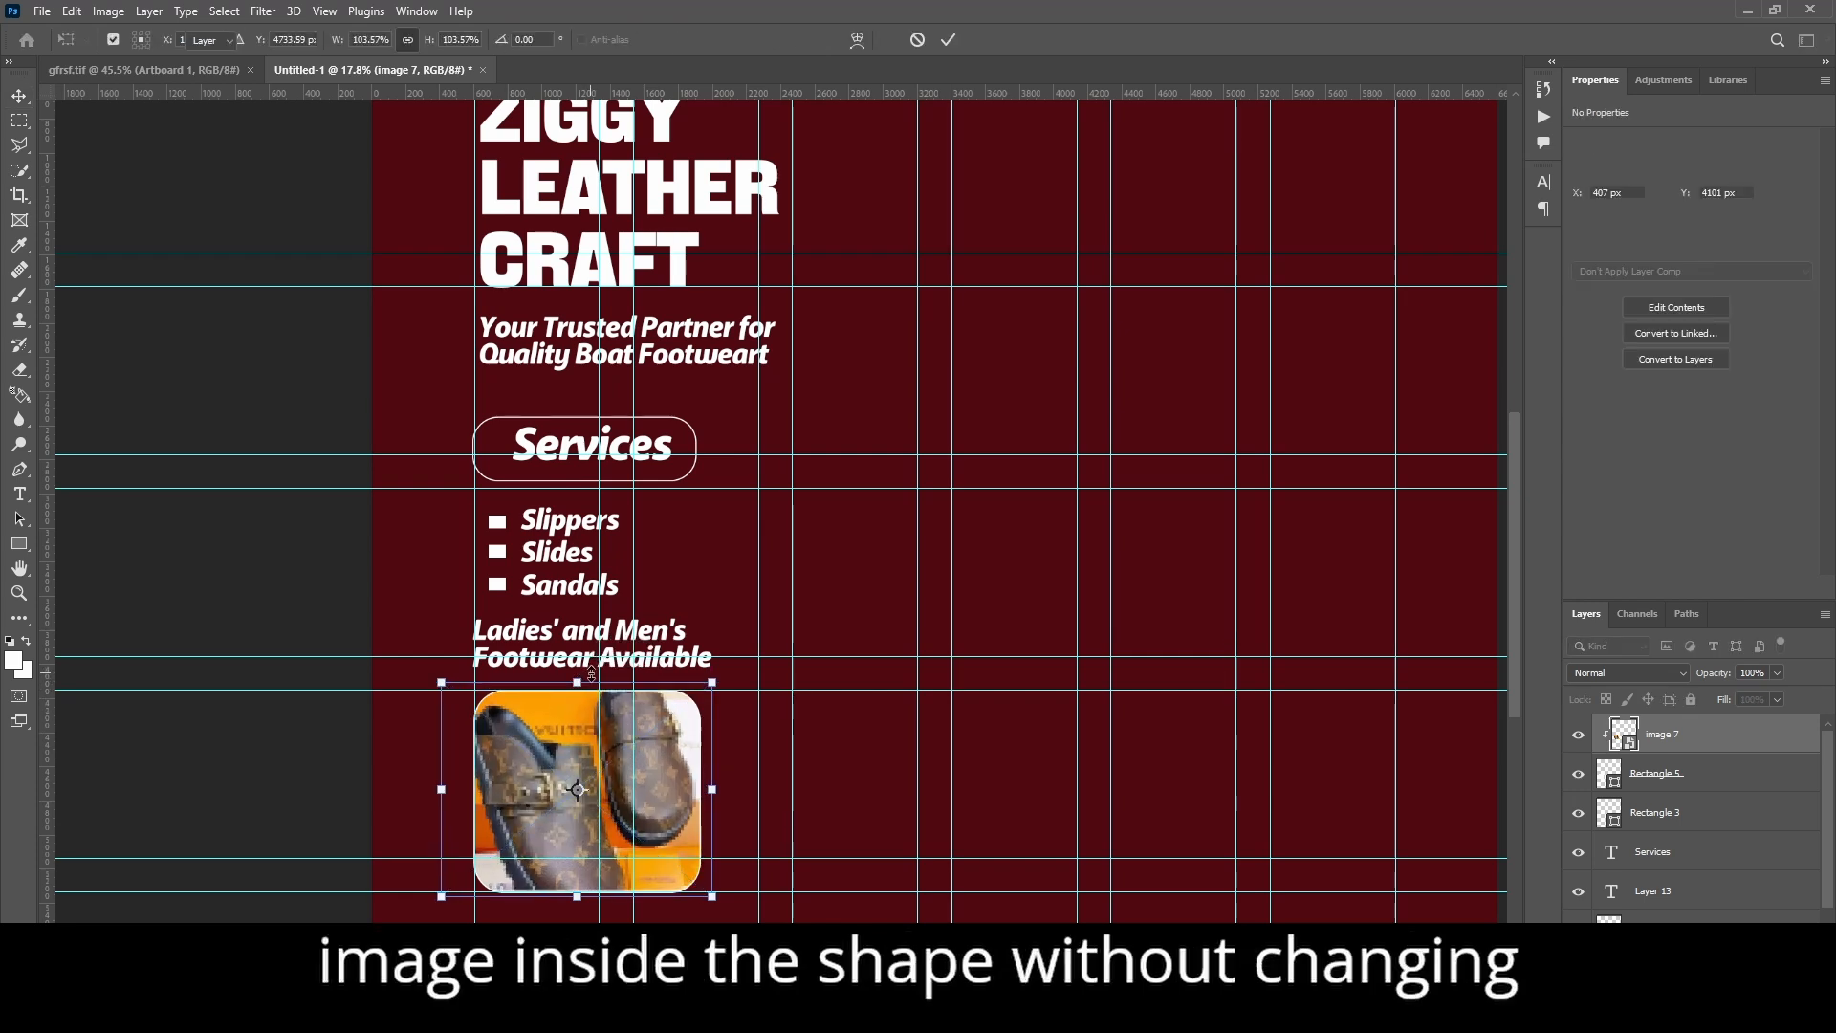
{"action": "key", "text": "Return"}
{"action": "left_click_drag", "start_coordinate": [668, 783], "coordinate": [667, 788]}
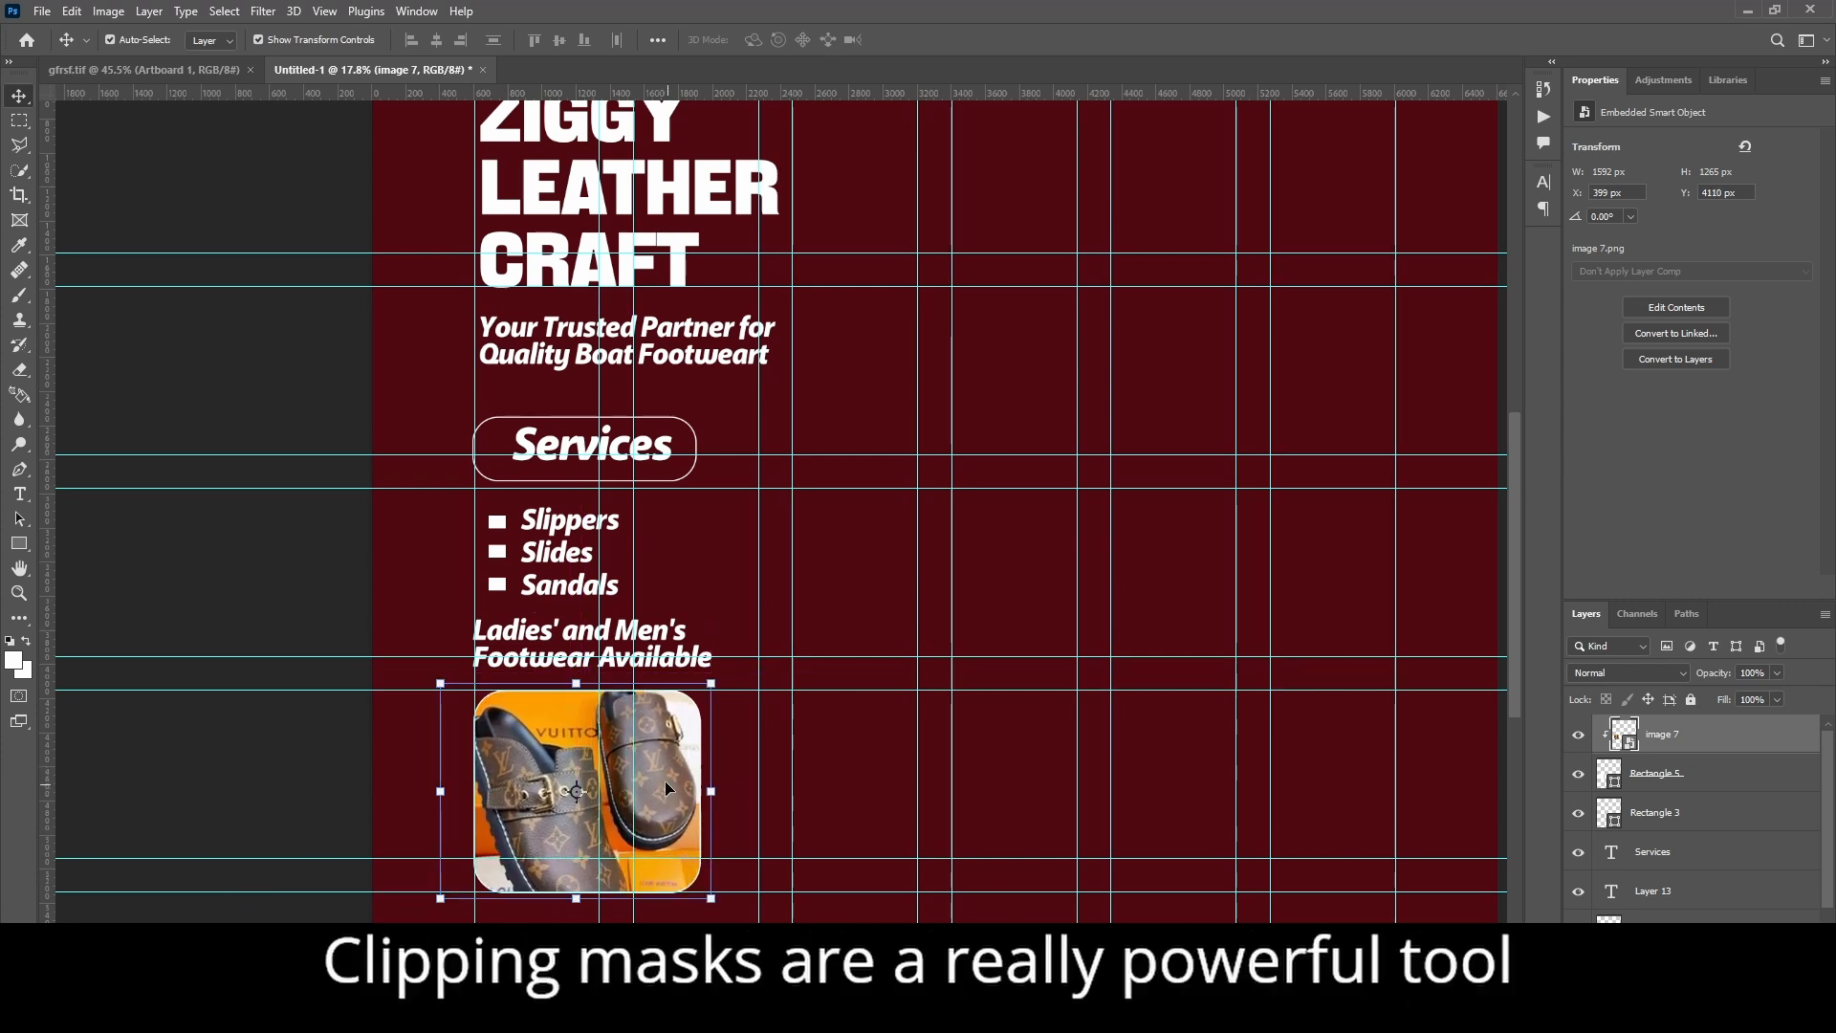
{"action": "left_click", "coordinate": [848, 759]}
{"action": "scroll", "coordinate": [654, 690], "scroll_direction": "down", "scroll_amount": 1}
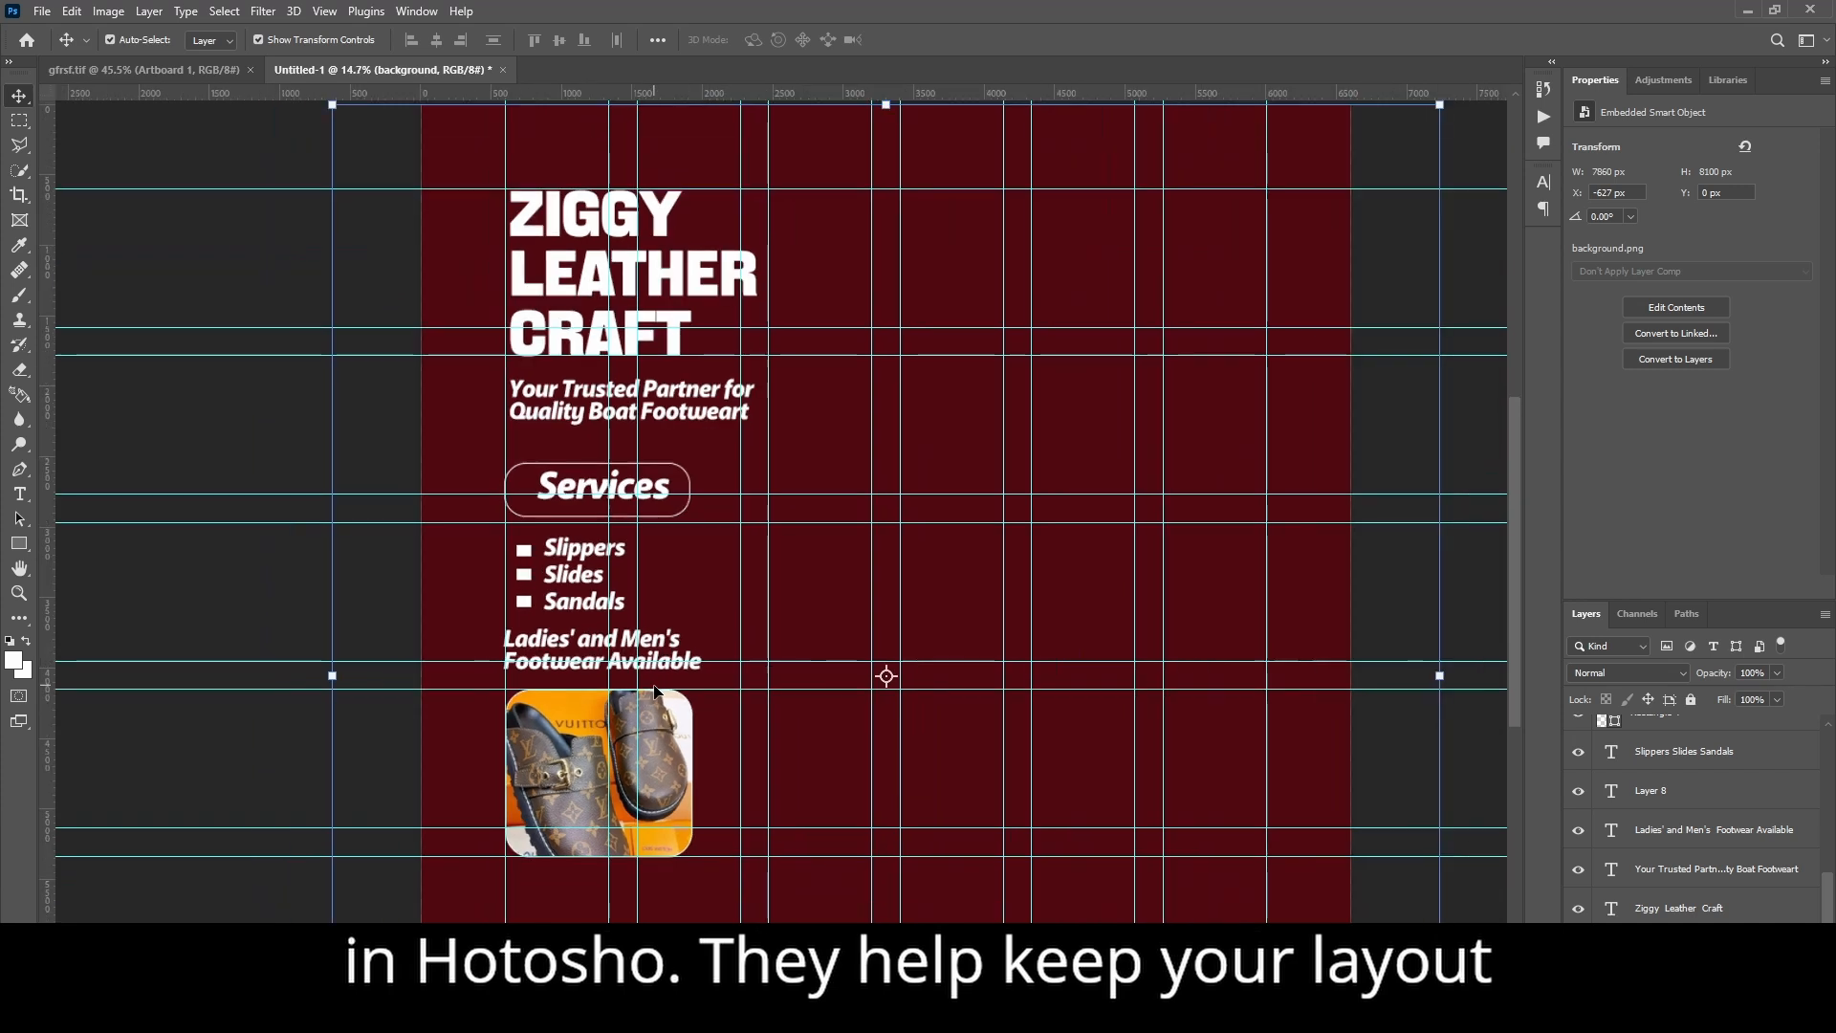
{"action": "scroll", "coordinate": [669, 770], "scroll_direction": "up", "scroll_amount": 2}
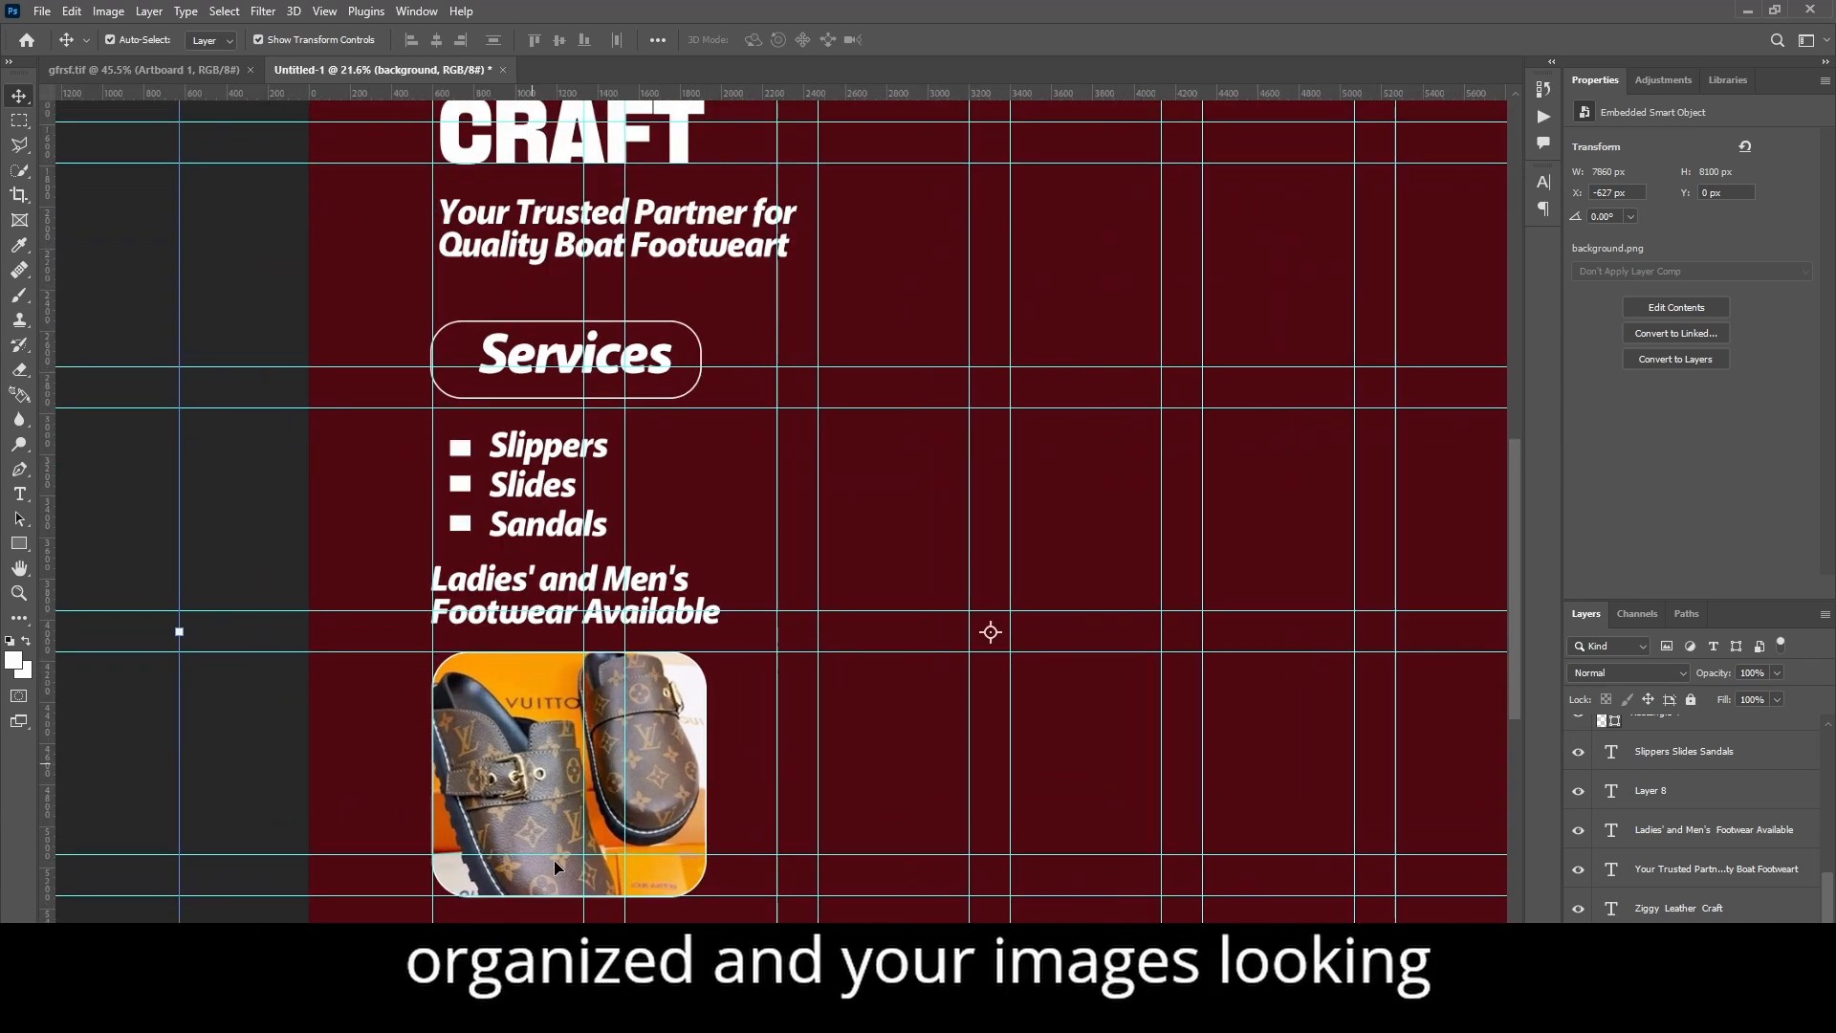
{"action": "scroll", "coordinate": [554, 860], "scroll_direction": "up", "scroll_amount": 3}
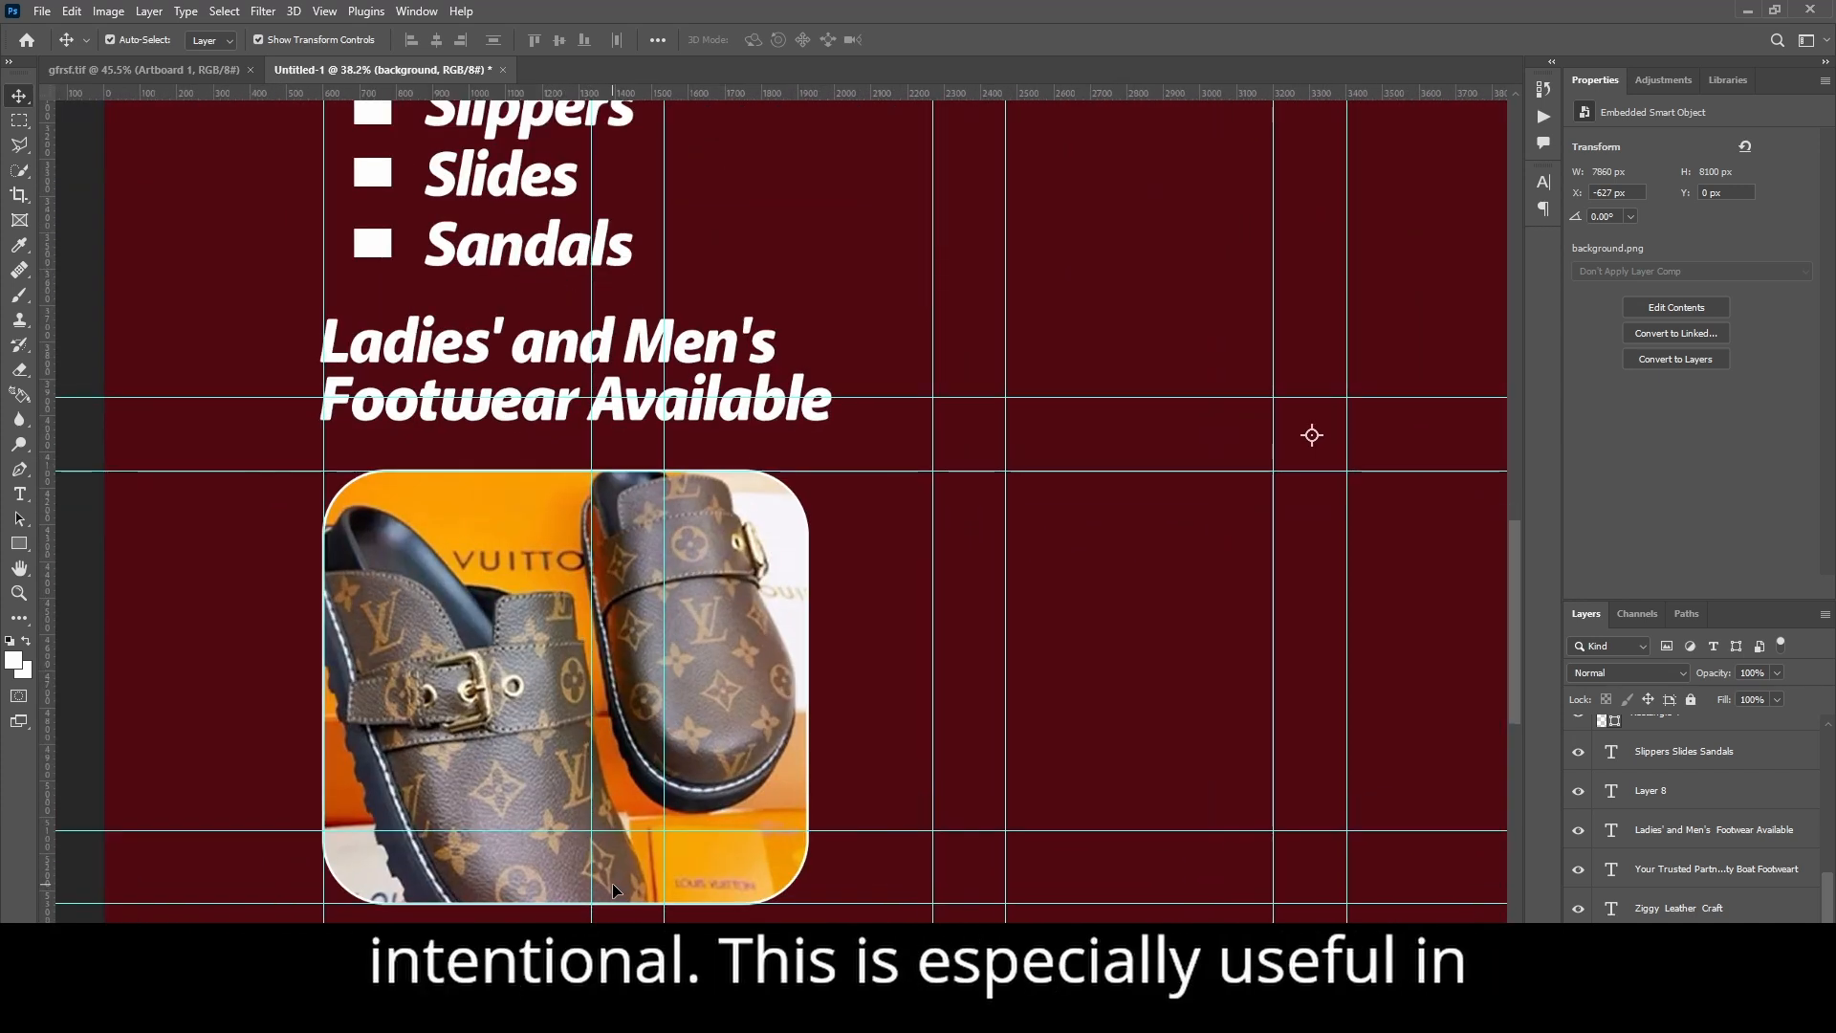
{"action": "scroll", "coordinate": [612, 881], "scroll_direction": "up", "scroll_amount": 2}
{"action": "mouse_move", "coordinate": [782, 612]}
{"action": "left_mouse_down"}
{"action": "mouse_move", "coordinate": [782, 656]}
{"action": "mouse_move", "coordinate": [818, 603]}
{"action": "mouse_move", "coordinate": [943, 609]}
{"action": "mouse_move", "coordinate": [815, 607]}
{"action": "left_mouse_up"}
{"action": "left_click_drag", "start_coordinate": [814, 573], "coordinate": [802, 604]}
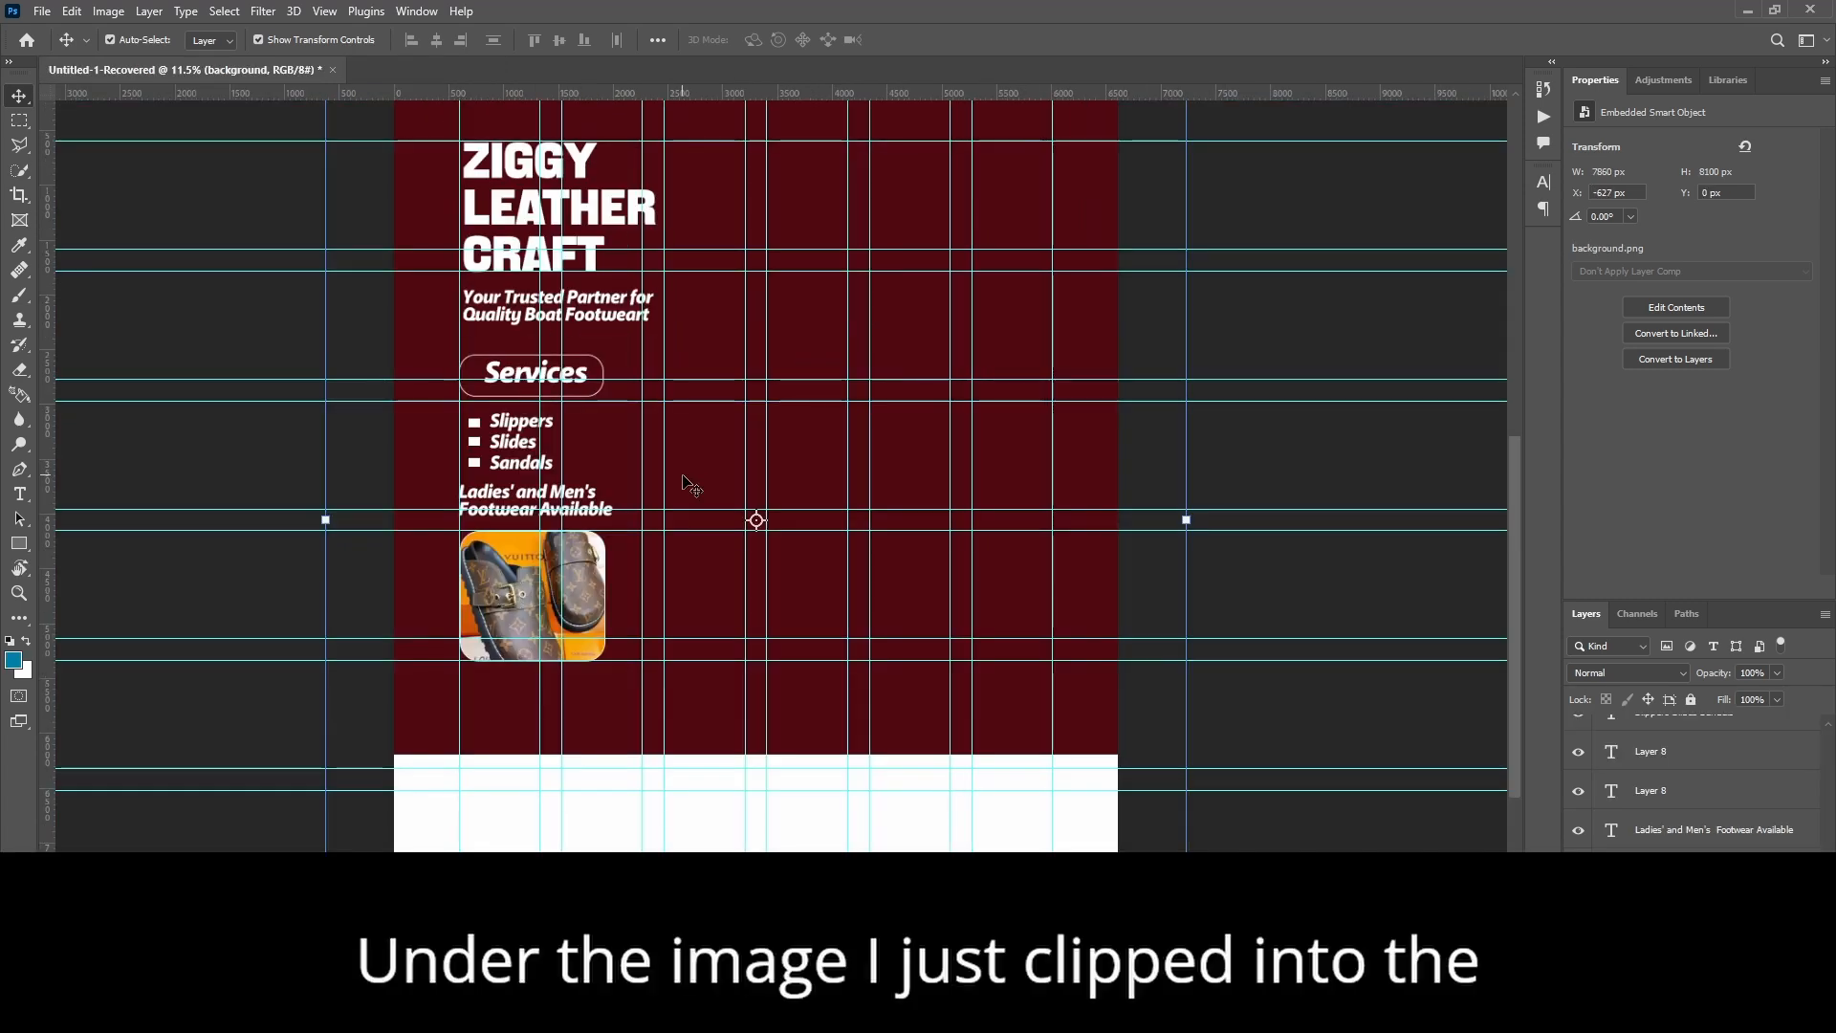
Step: Copy the "Ladies' and Men's Footwear Available" text below the shoe image and replace it with "Experience Comfort and Style with Our Handcrafted Leather Footwear"
{"action": "left_click", "coordinate": [587, 499]}
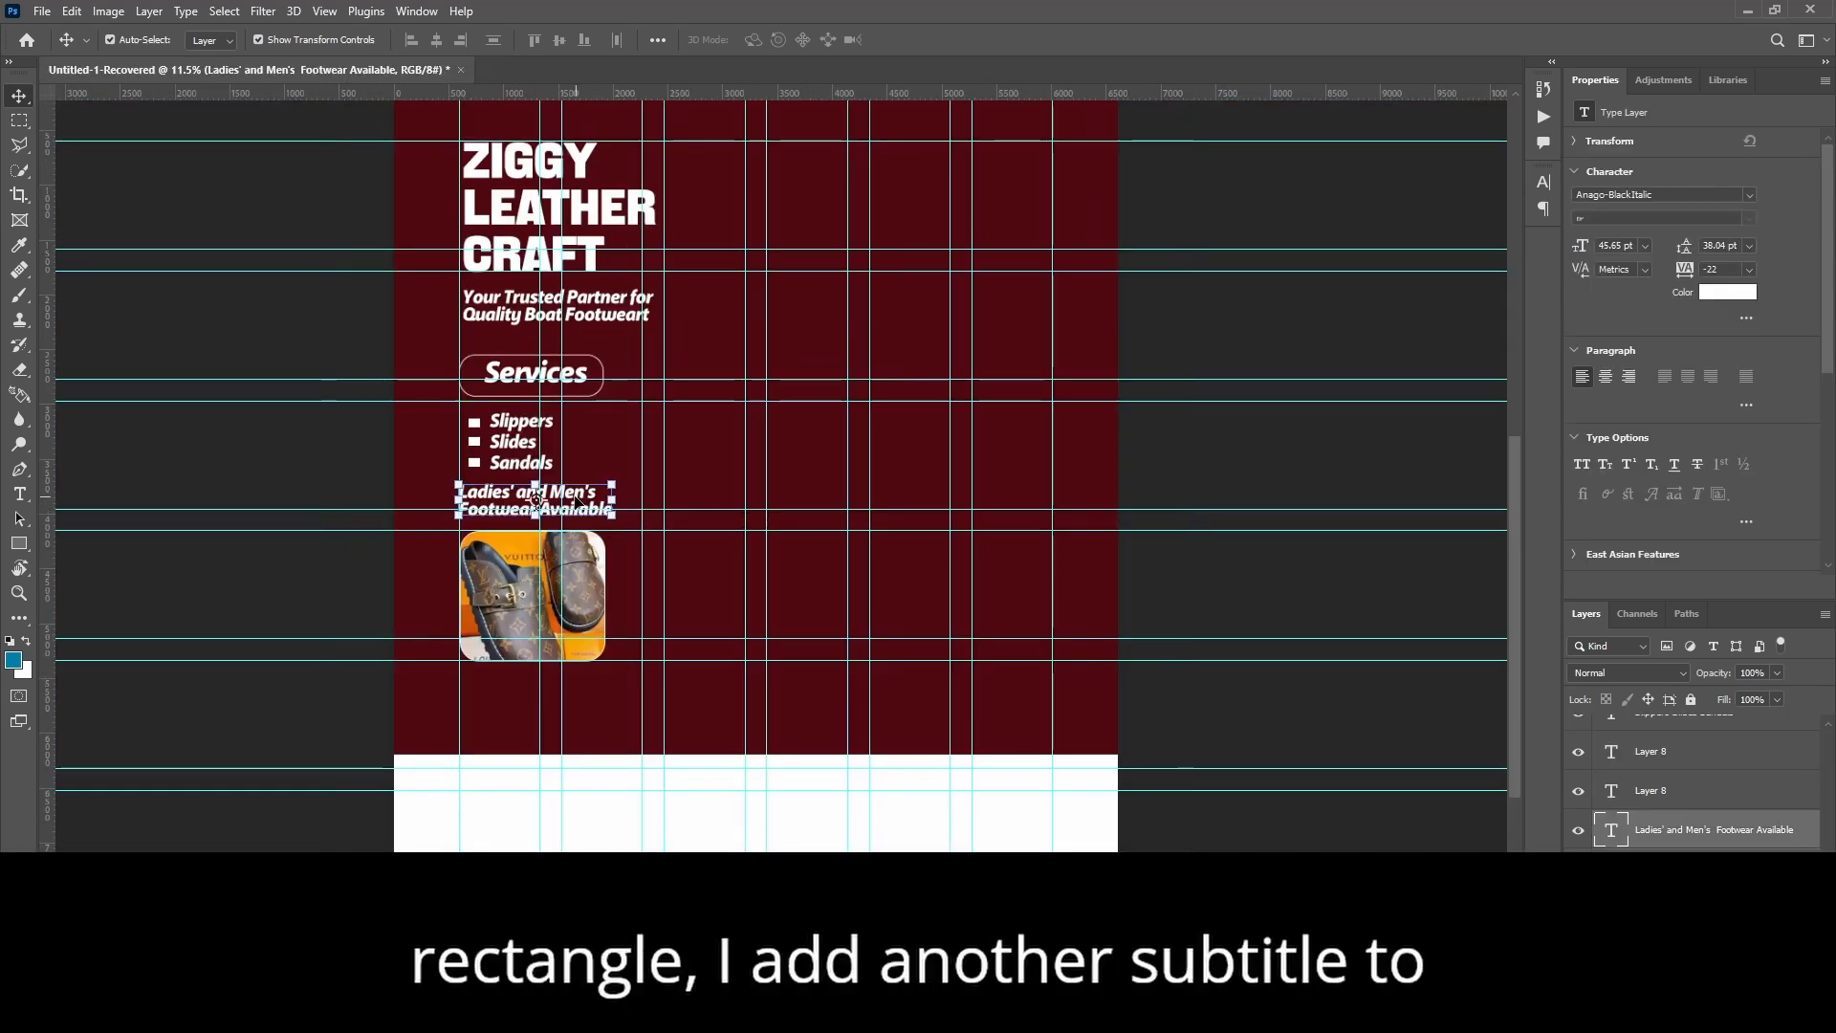
{"action": "left_click_drag", "start_coordinate": [579, 494], "coordinate": [581, 686]}
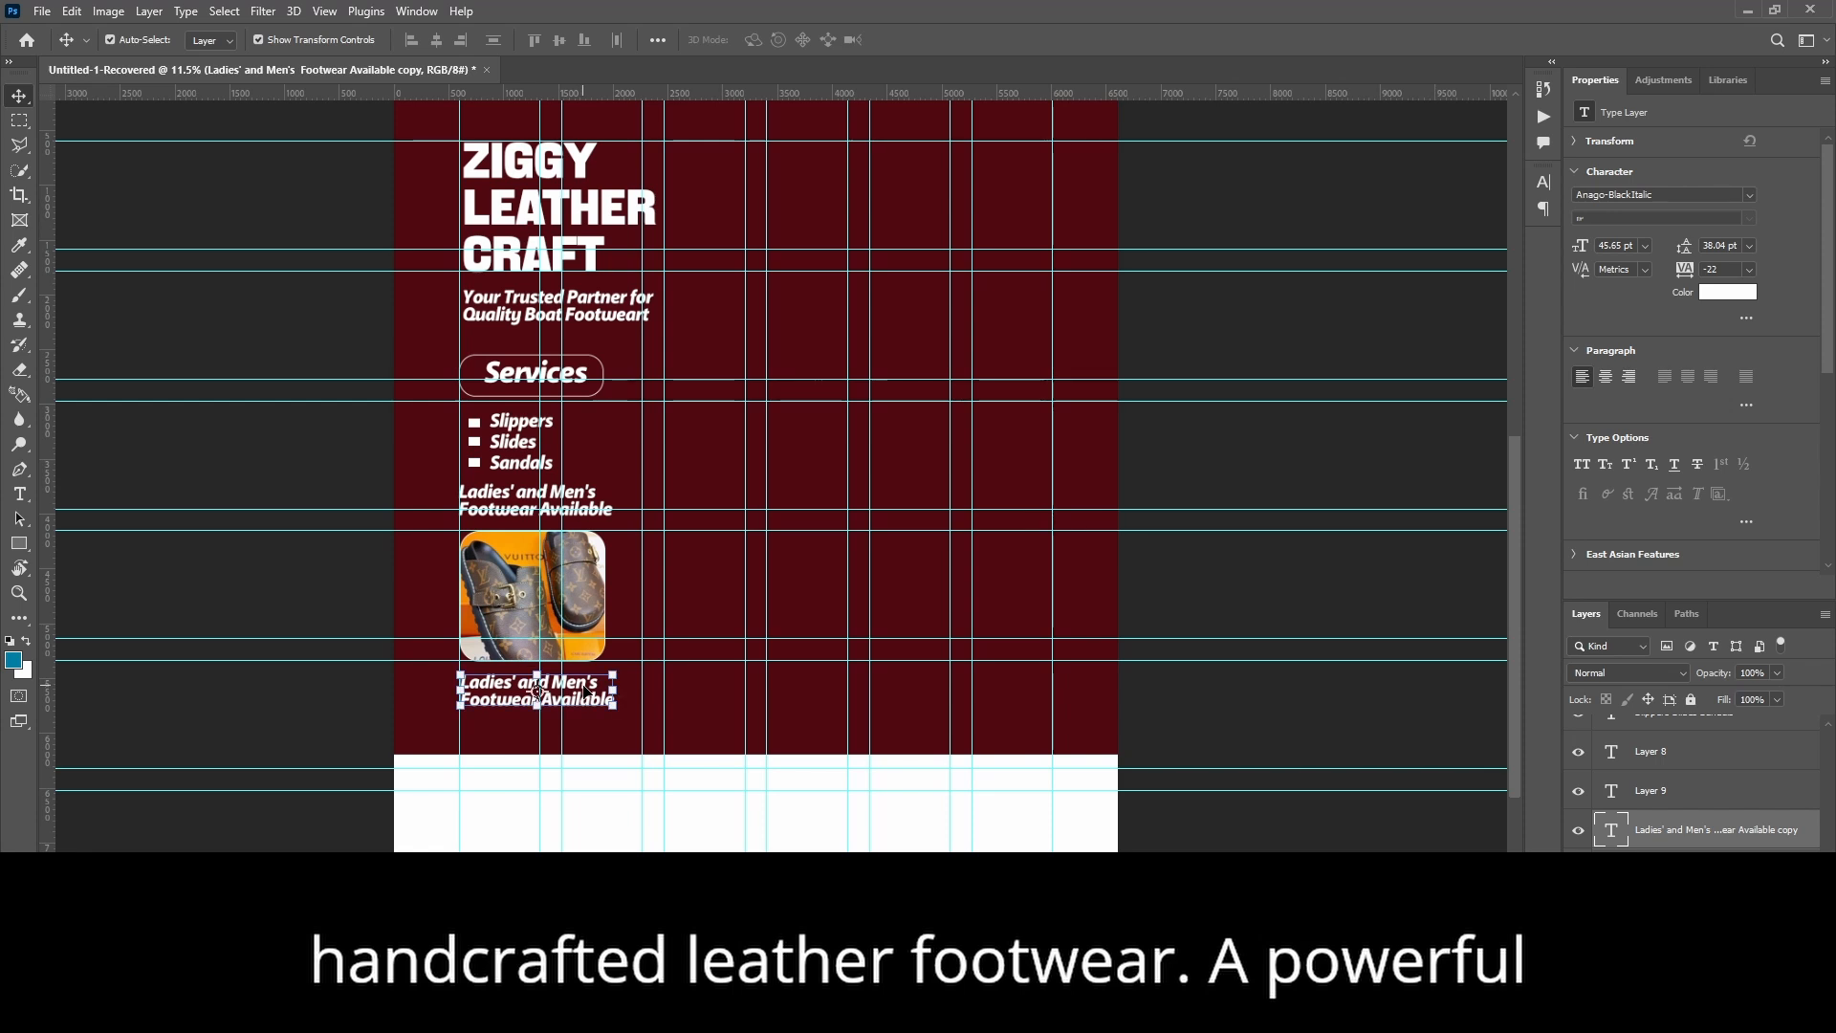
{"action": "double_click", "coordinate": [582, 685]}
{"action": "type", "text": "Experience Comfort and Style with Our Handcrafted Leather Footwear"}
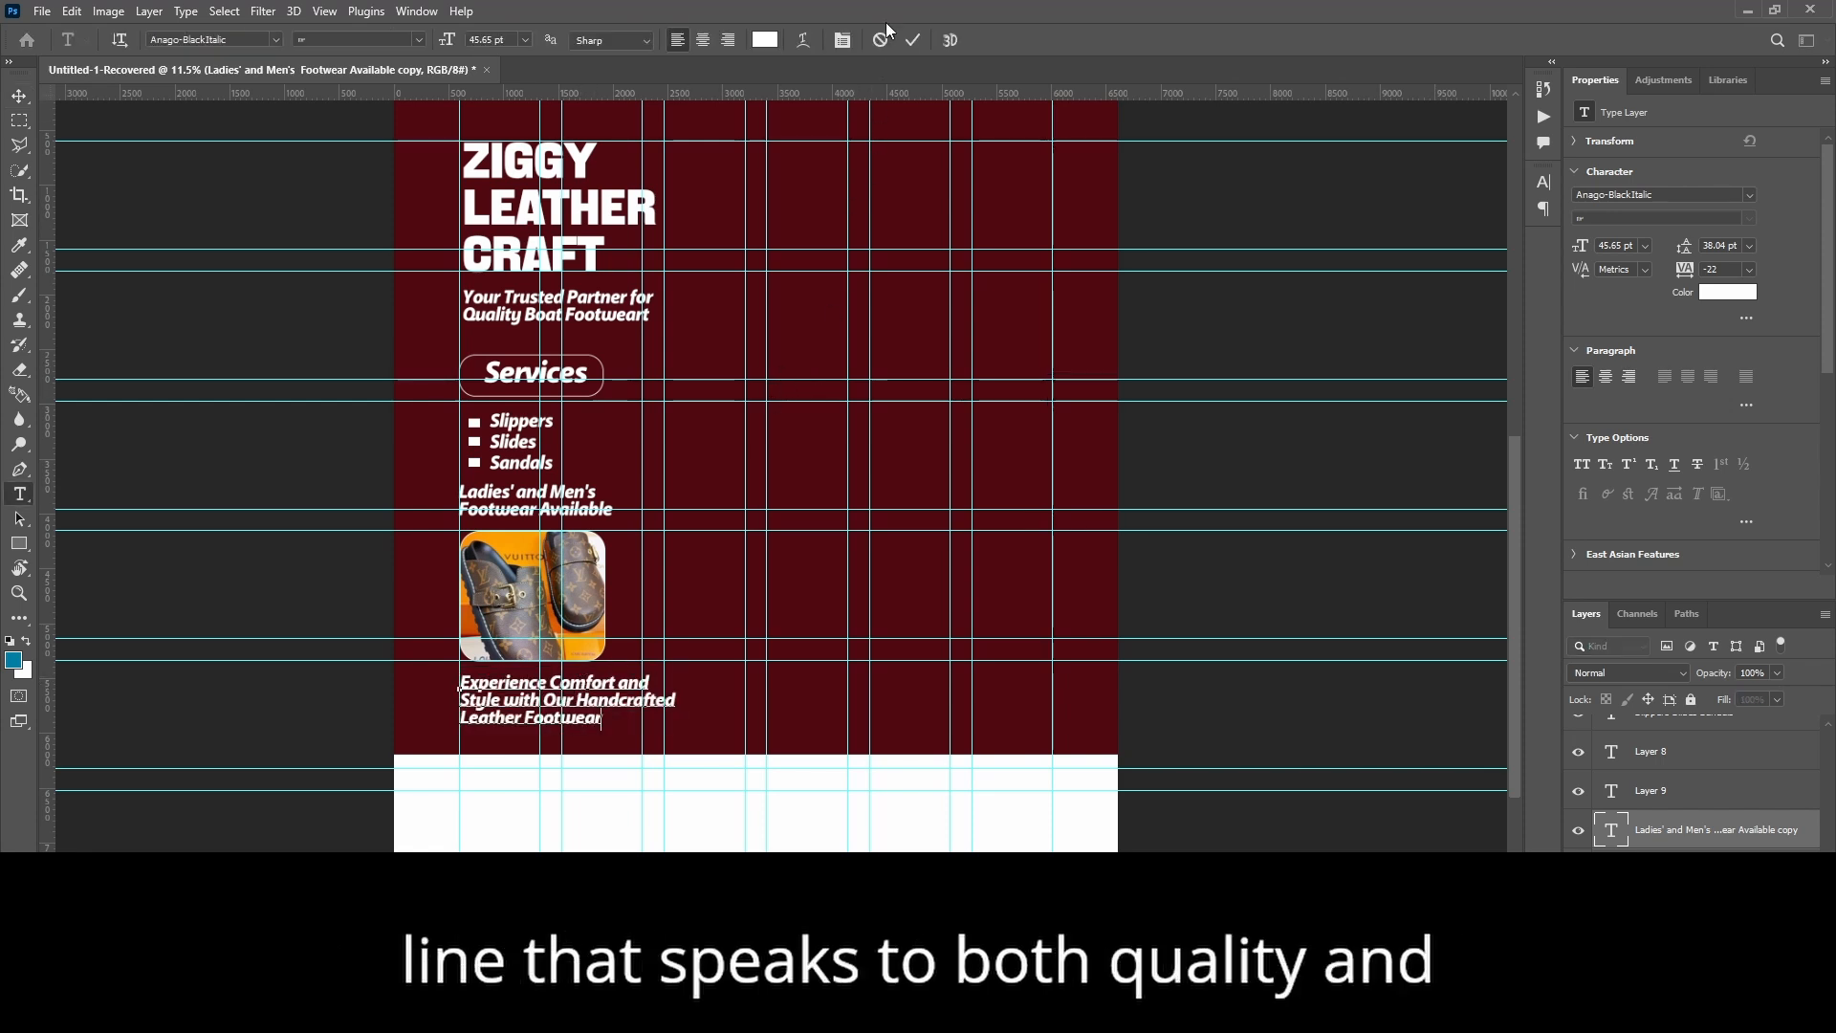
{"action": "left_click", "coordinate": [914, 41]}
{"action": "key", "text": "v"}
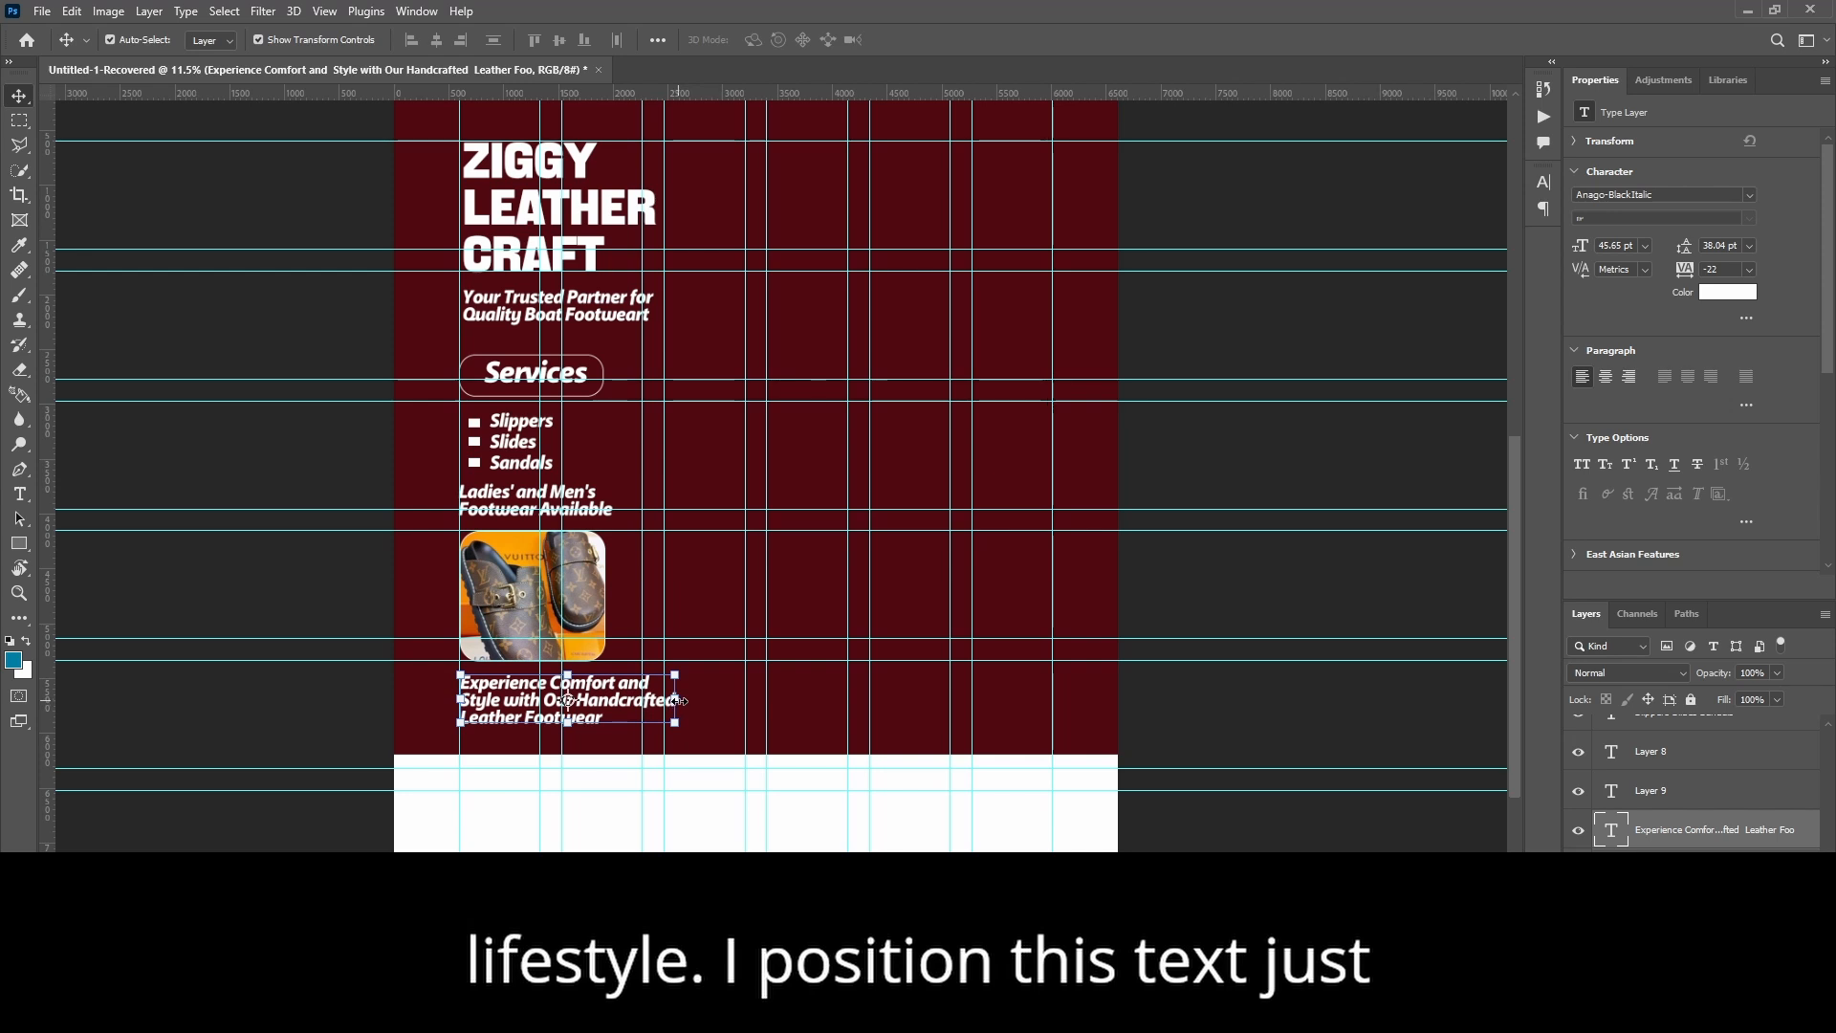
Step: Scale the new subtitle below the image to about 83.77% and position it along the column guides
{"action": "left_click_drag", "start_coordinate": [678, 701], "coordinate": [609, 710]}
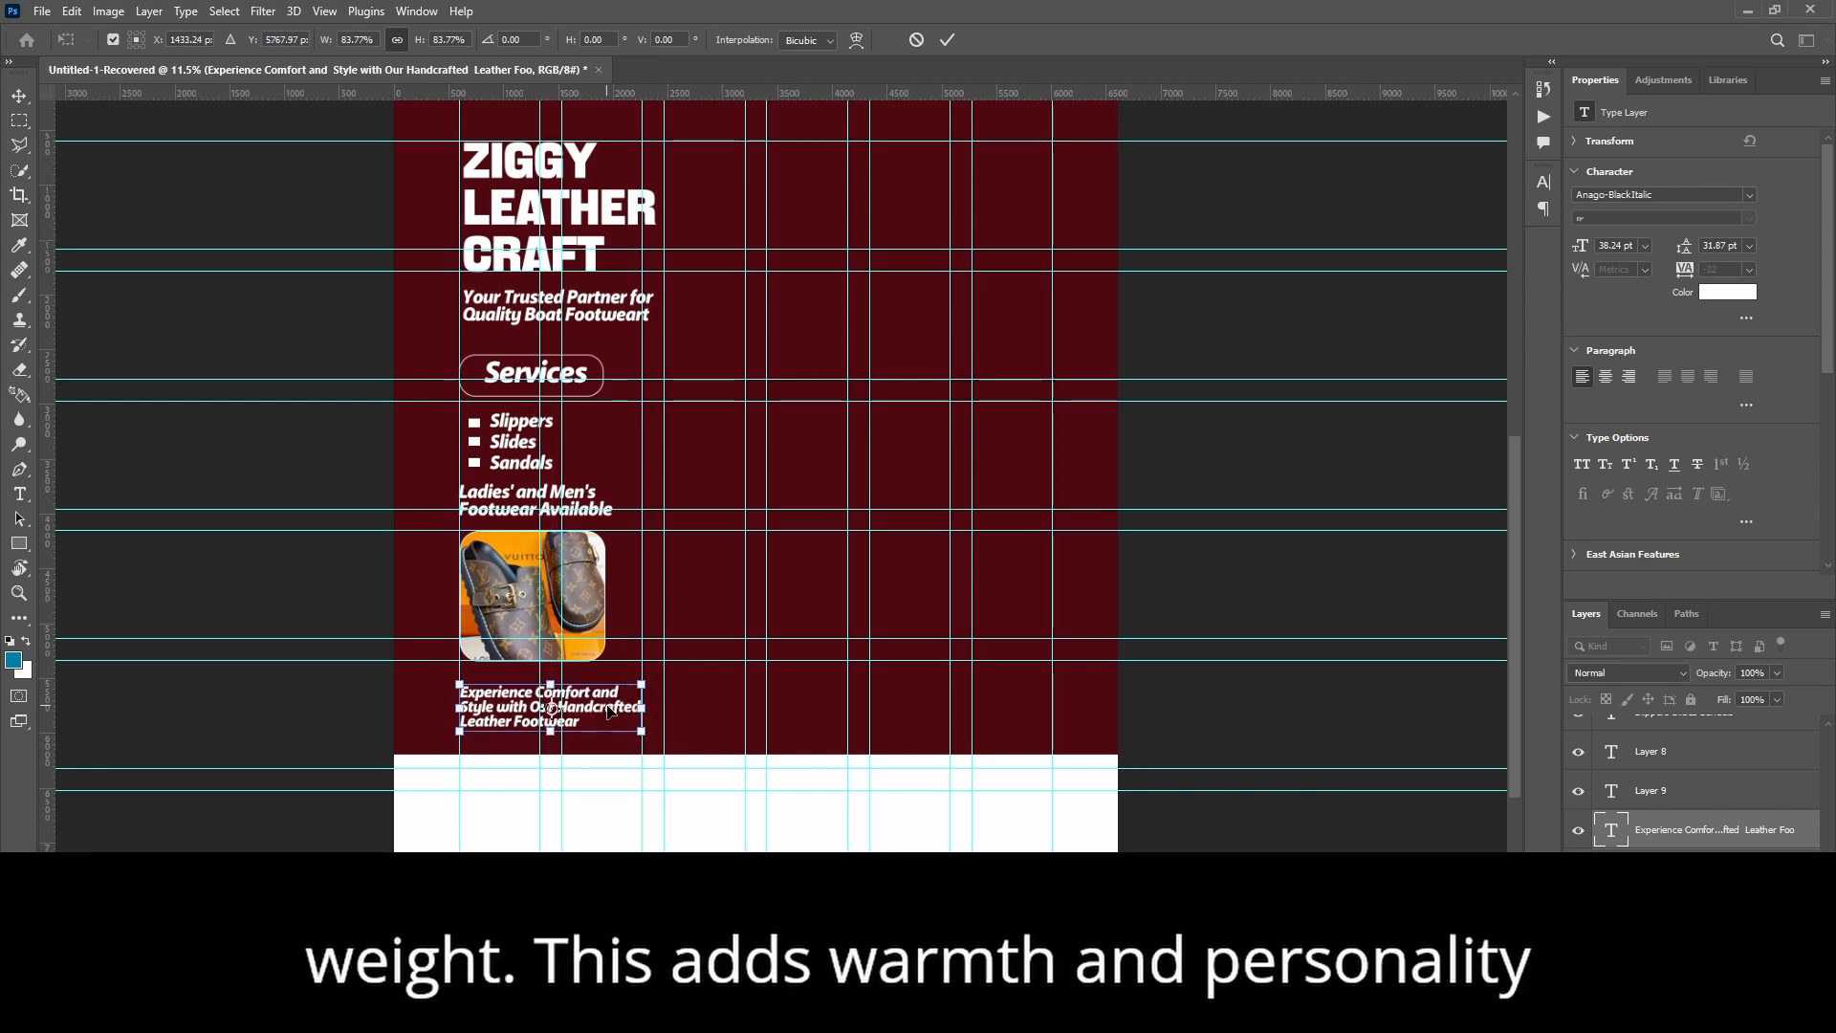
{"action": "left_click", "coordinate": [946, 40]}
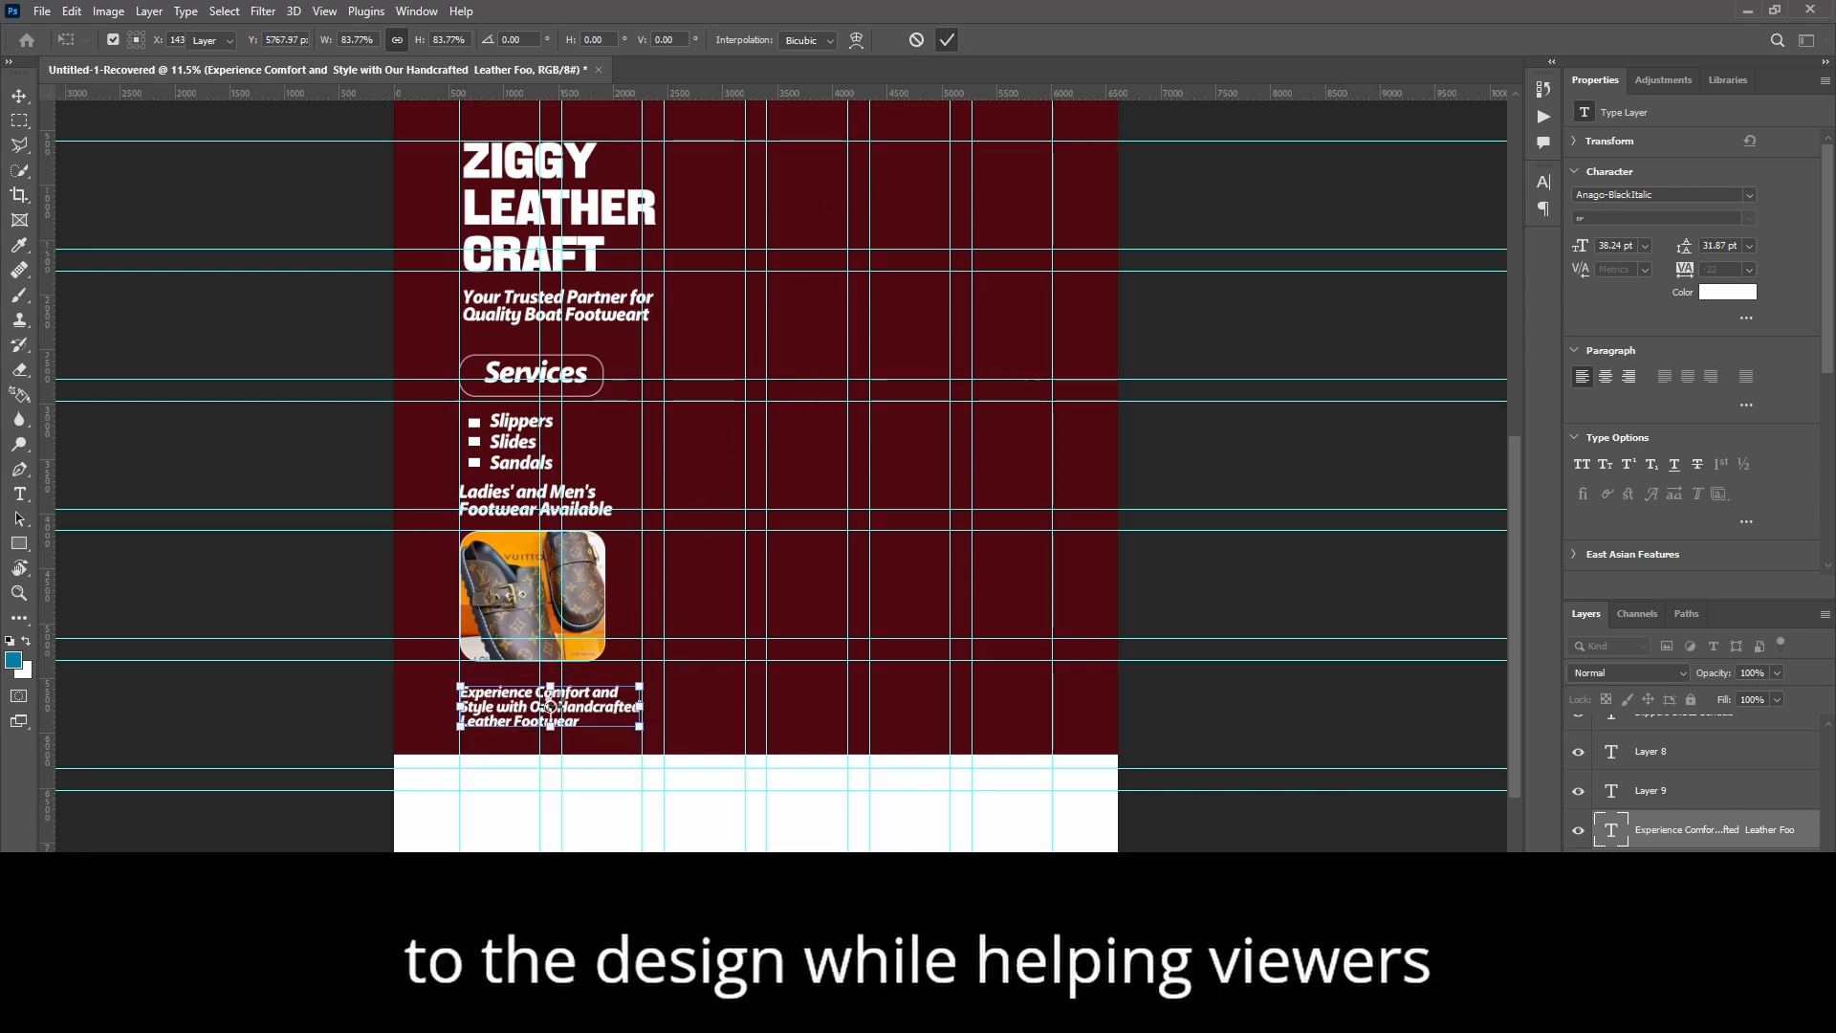
{"action": "scroll", "coordinate": [536, 765], "scroll_direction": "up", "scroll_amount": 5}
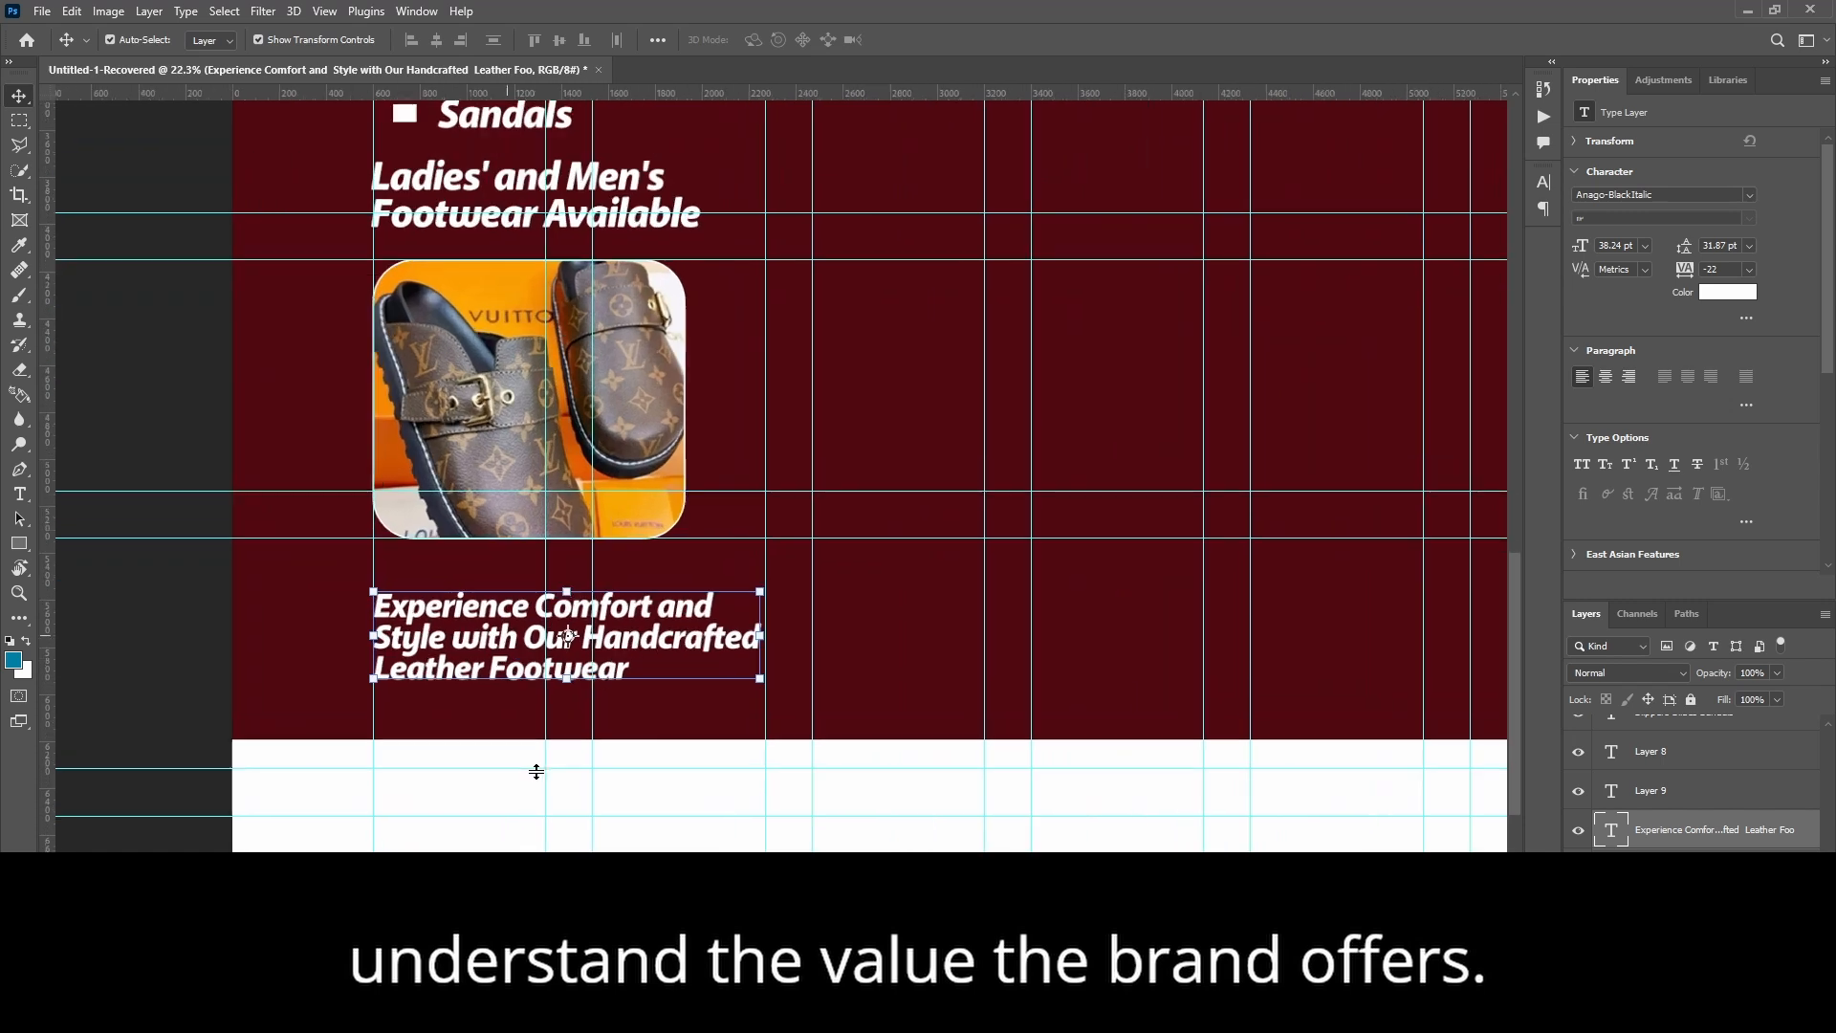
{"action": "scroll", "coordinate": [536, 771], "scroll_direction": "up", "scroll_amount": 2}
{"action": "left_click", "coordinate": [985, 580]}
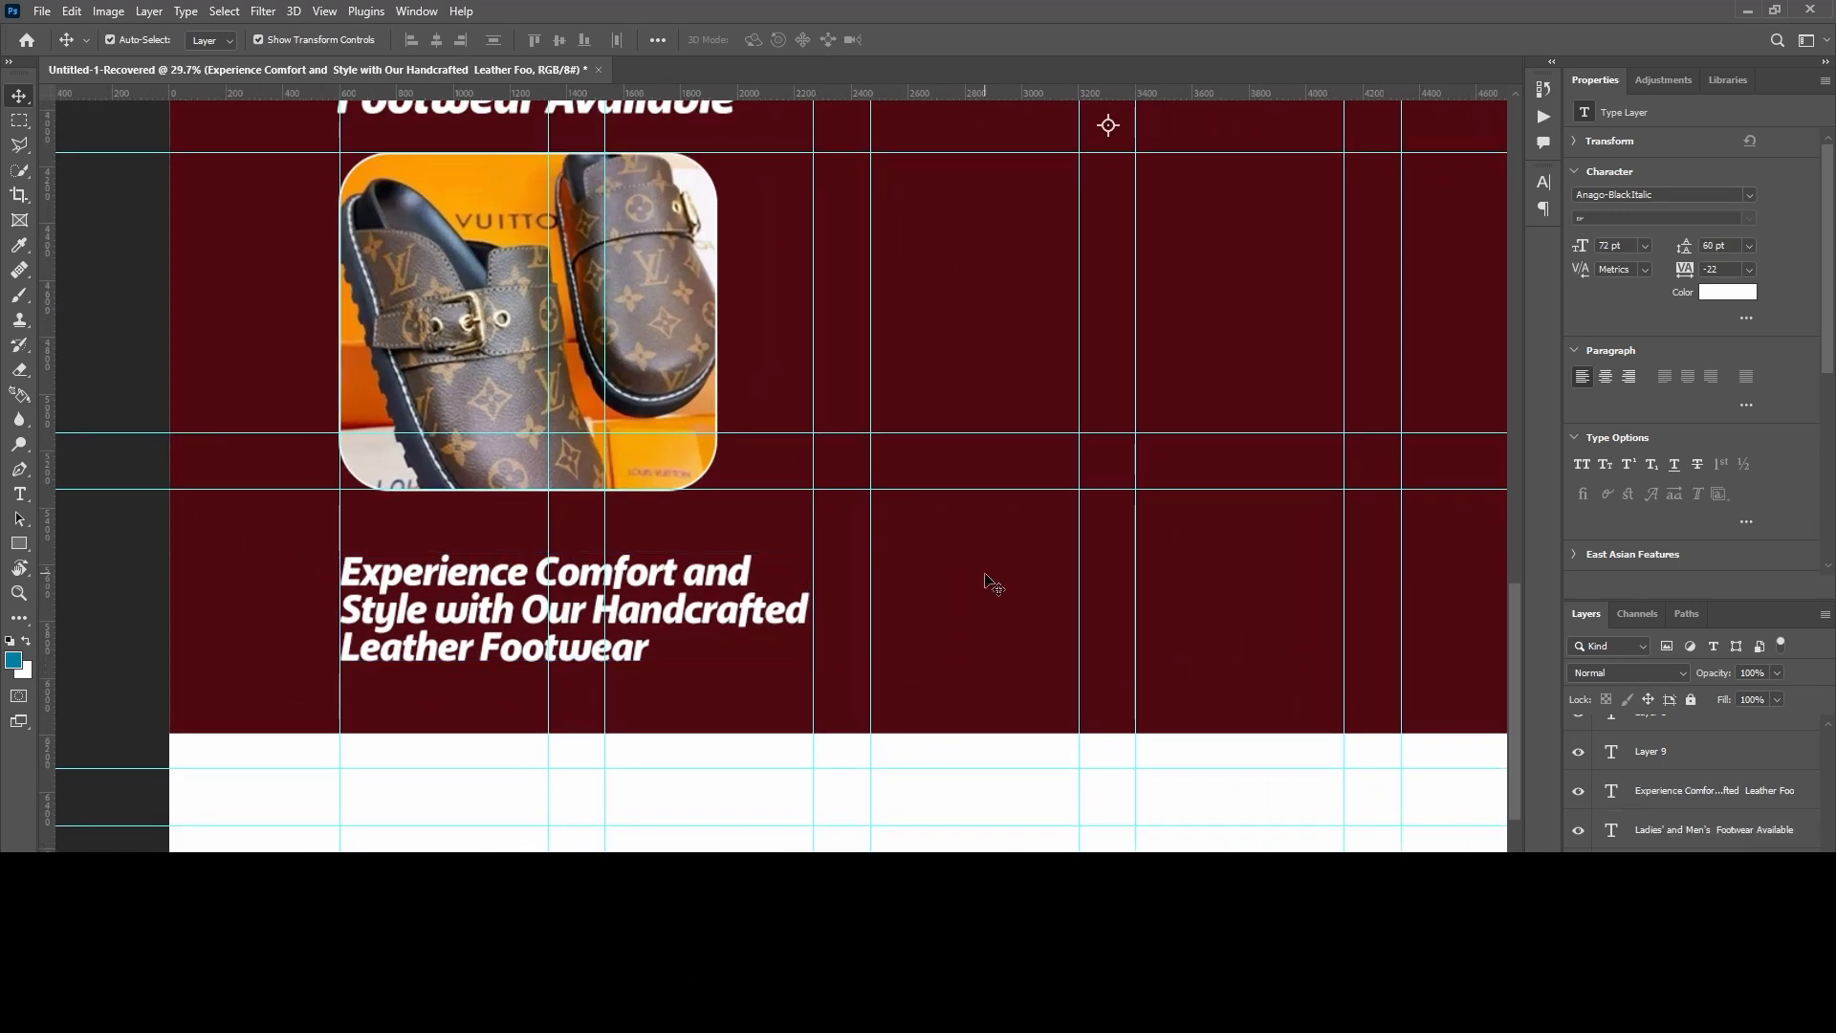
Step: Draw a white rectangle about 2600 by 4442 px beside the brand title, aligned to the guides at X 3400 and Y 600 px
{"action": "scroll", "coordinate": [704, 444], "scroll_direction": "down", "scroll_amount": 6}
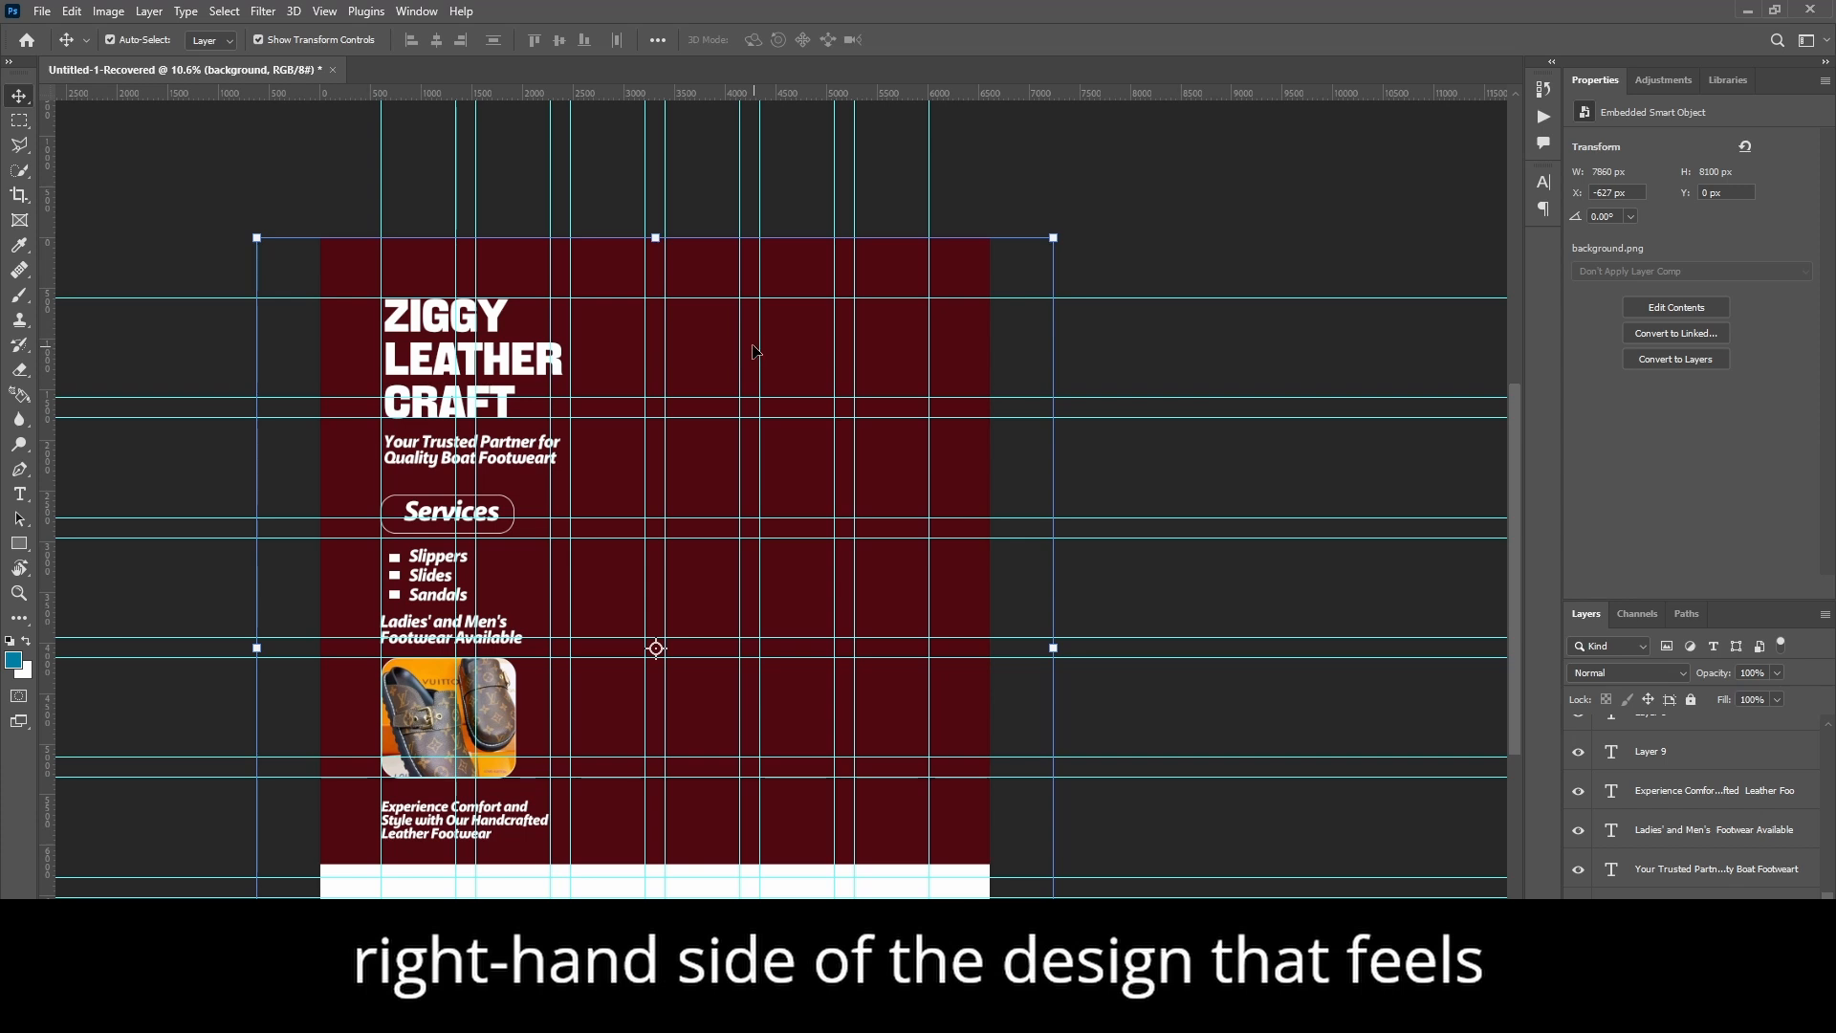
{"action": "key", "text": "u"}
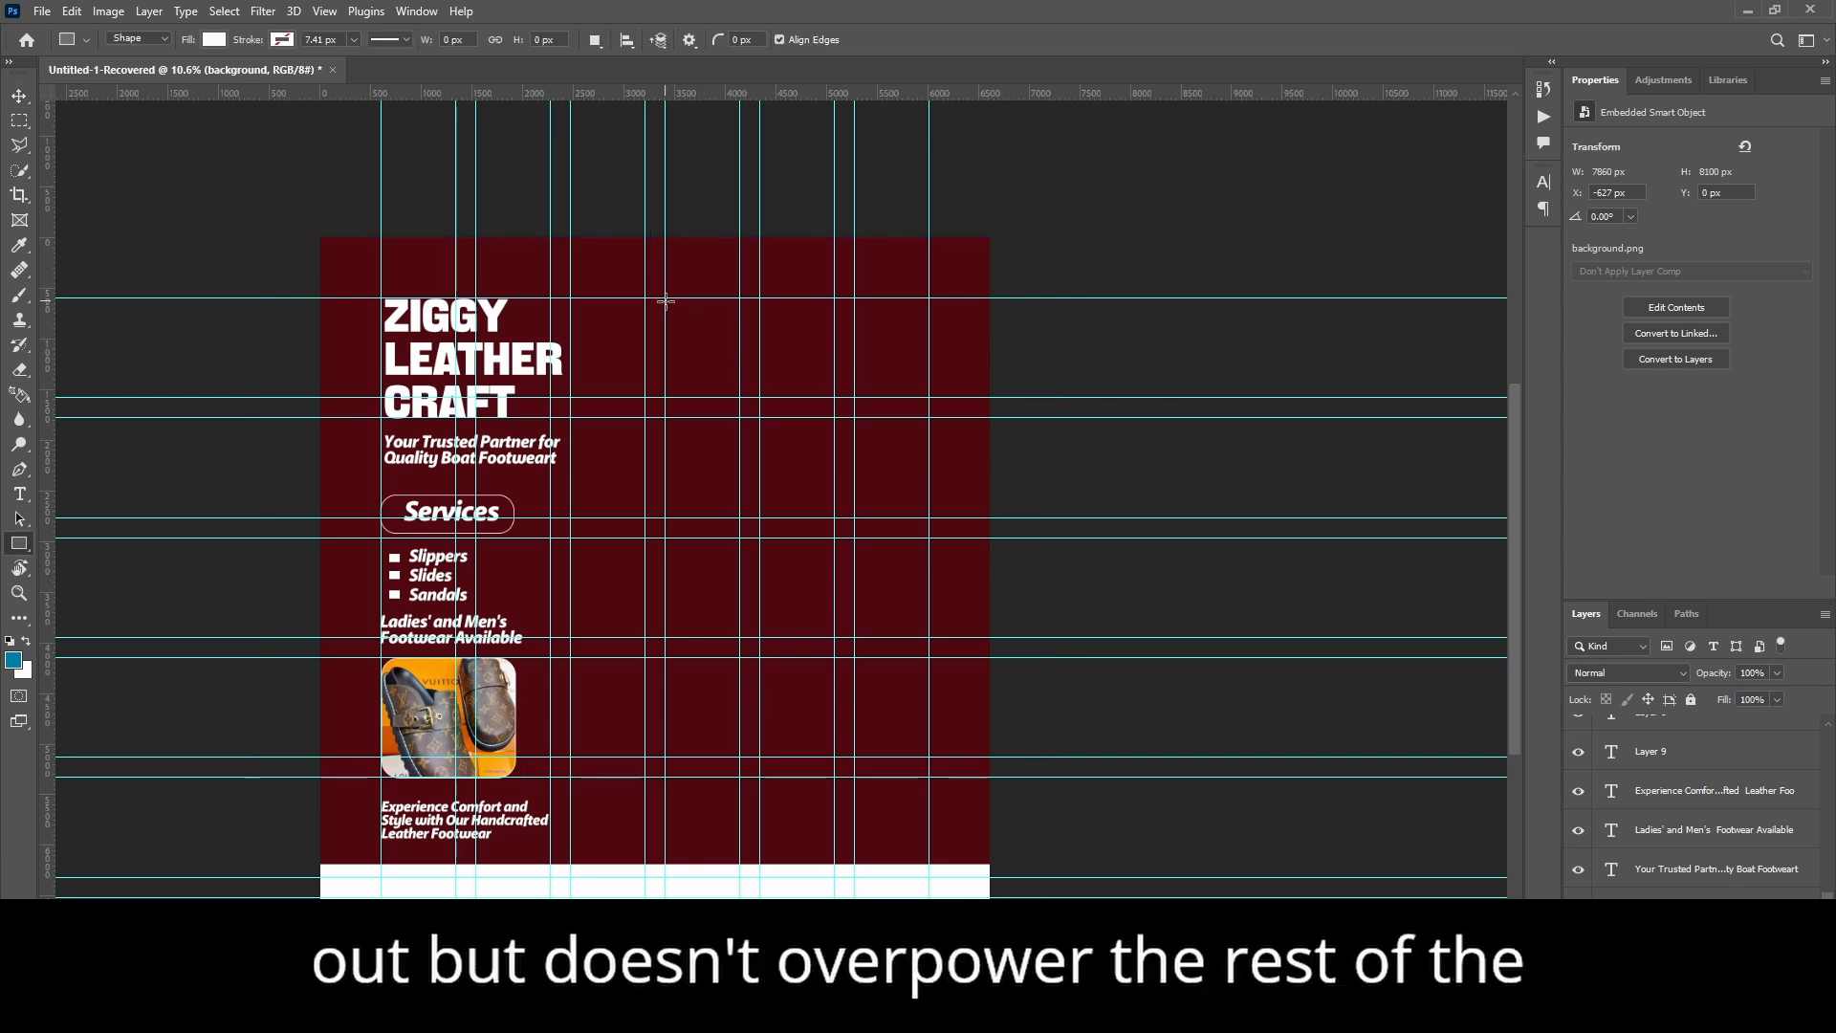
{"action": "left_click_drag", "start_coordinate": [666, 298], "coordinate": [925, 747]}
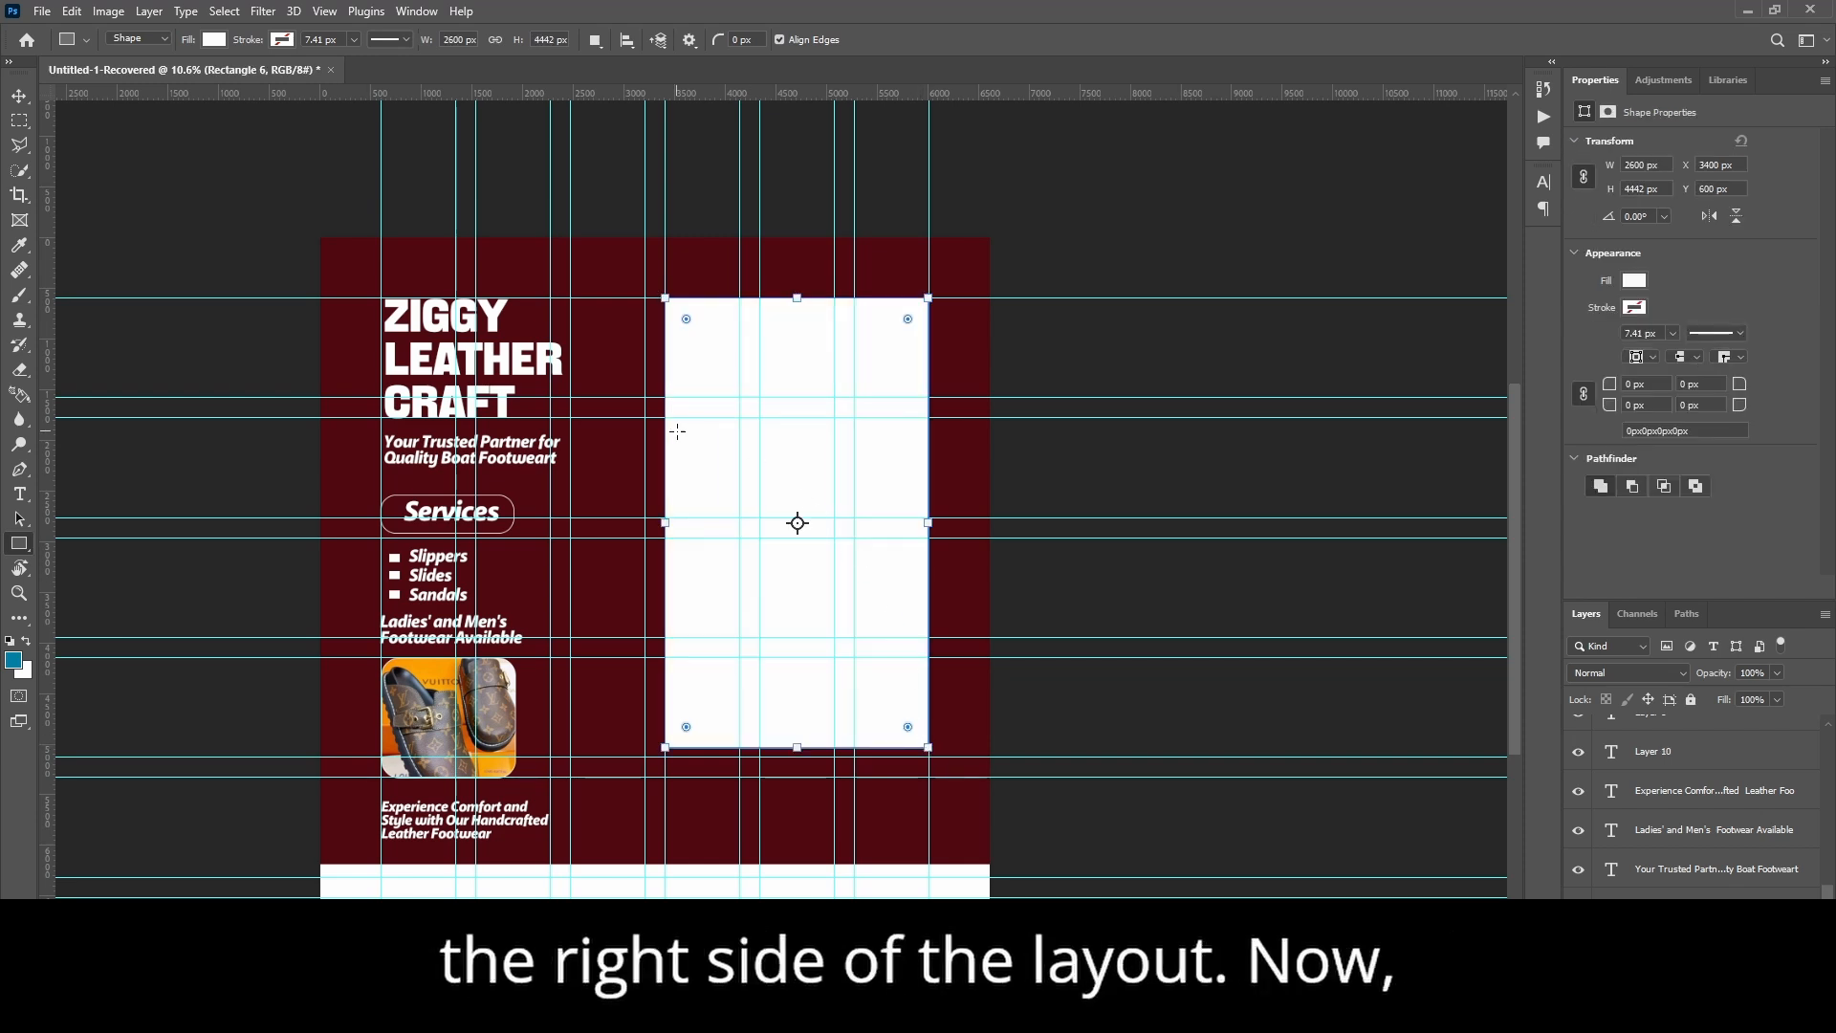
Step: Lower the large white rectangle's layer opacity to 18%
{"action": "scroll", "coordinate": [677, 432], "scroll_direction": "up", "scroll_amount": 2}
{"action": "scroll", "coordinate": [705, 325], "scroll_direction": "up", "scroll_amount": 1}
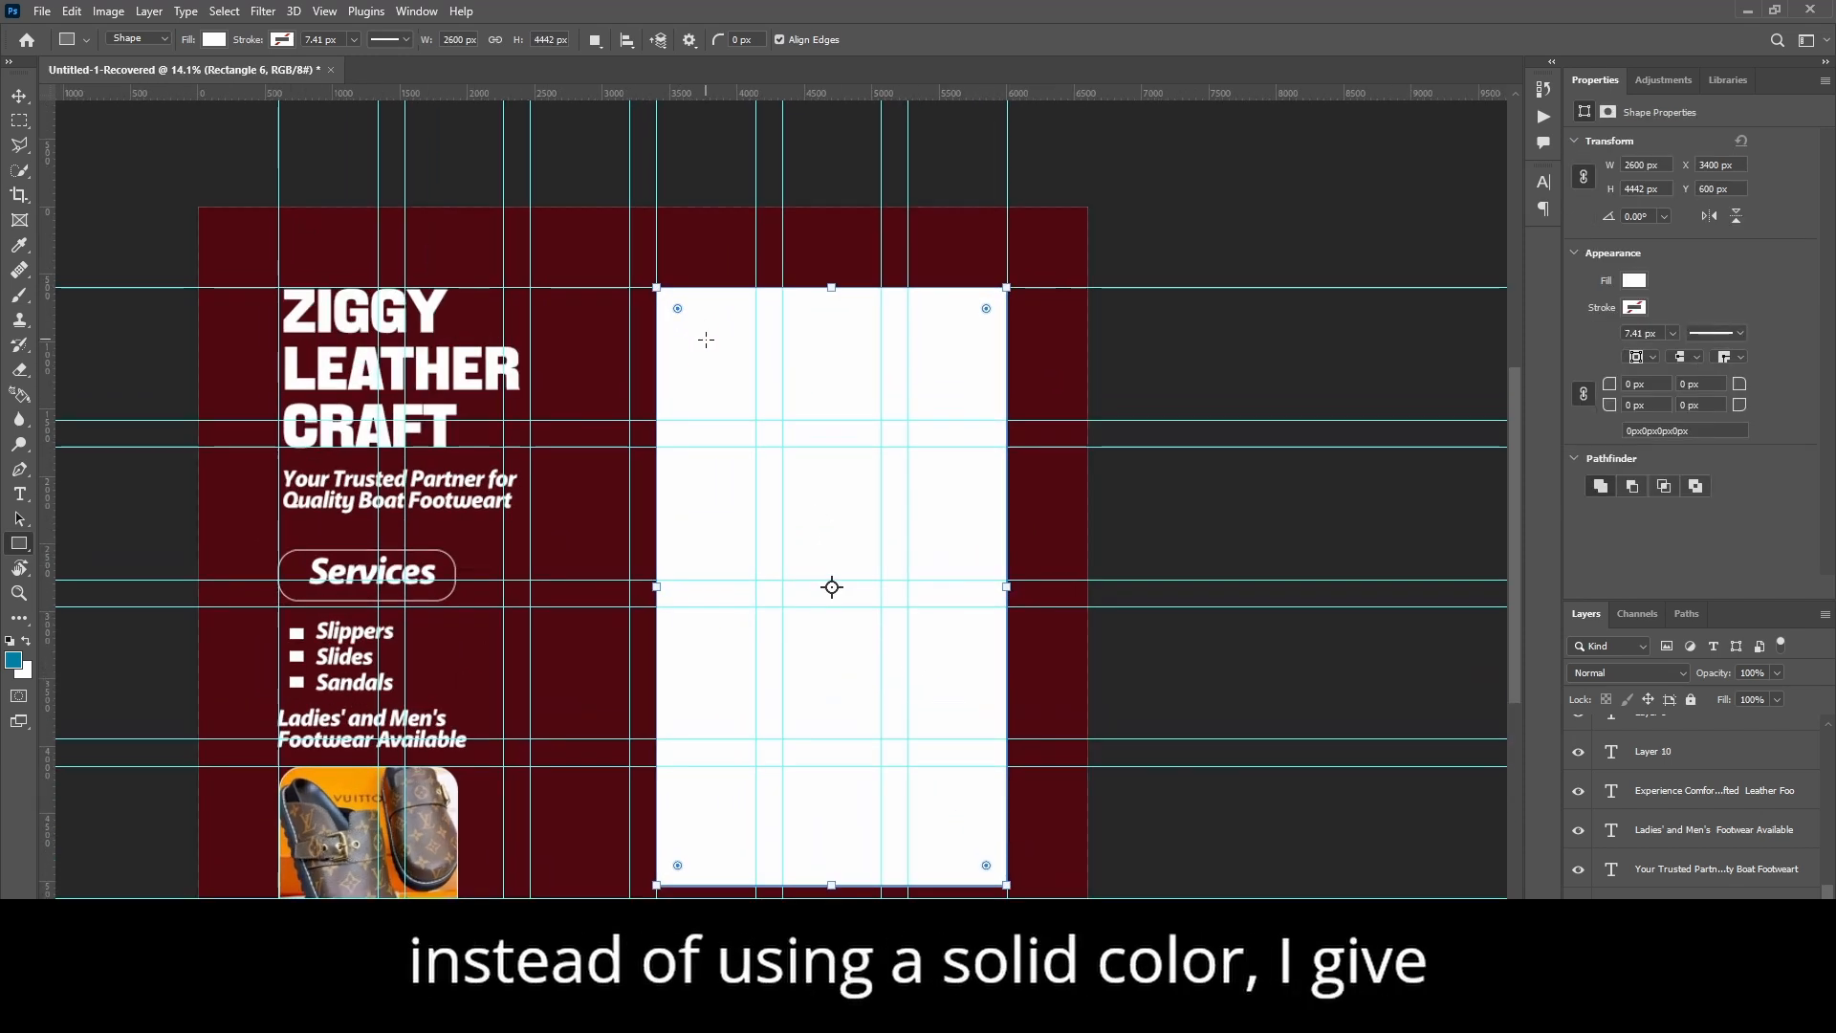
{"action": "scroll", "coordinate": [706, 340], "scroll_direction": "down", "scroll_amount": 1}
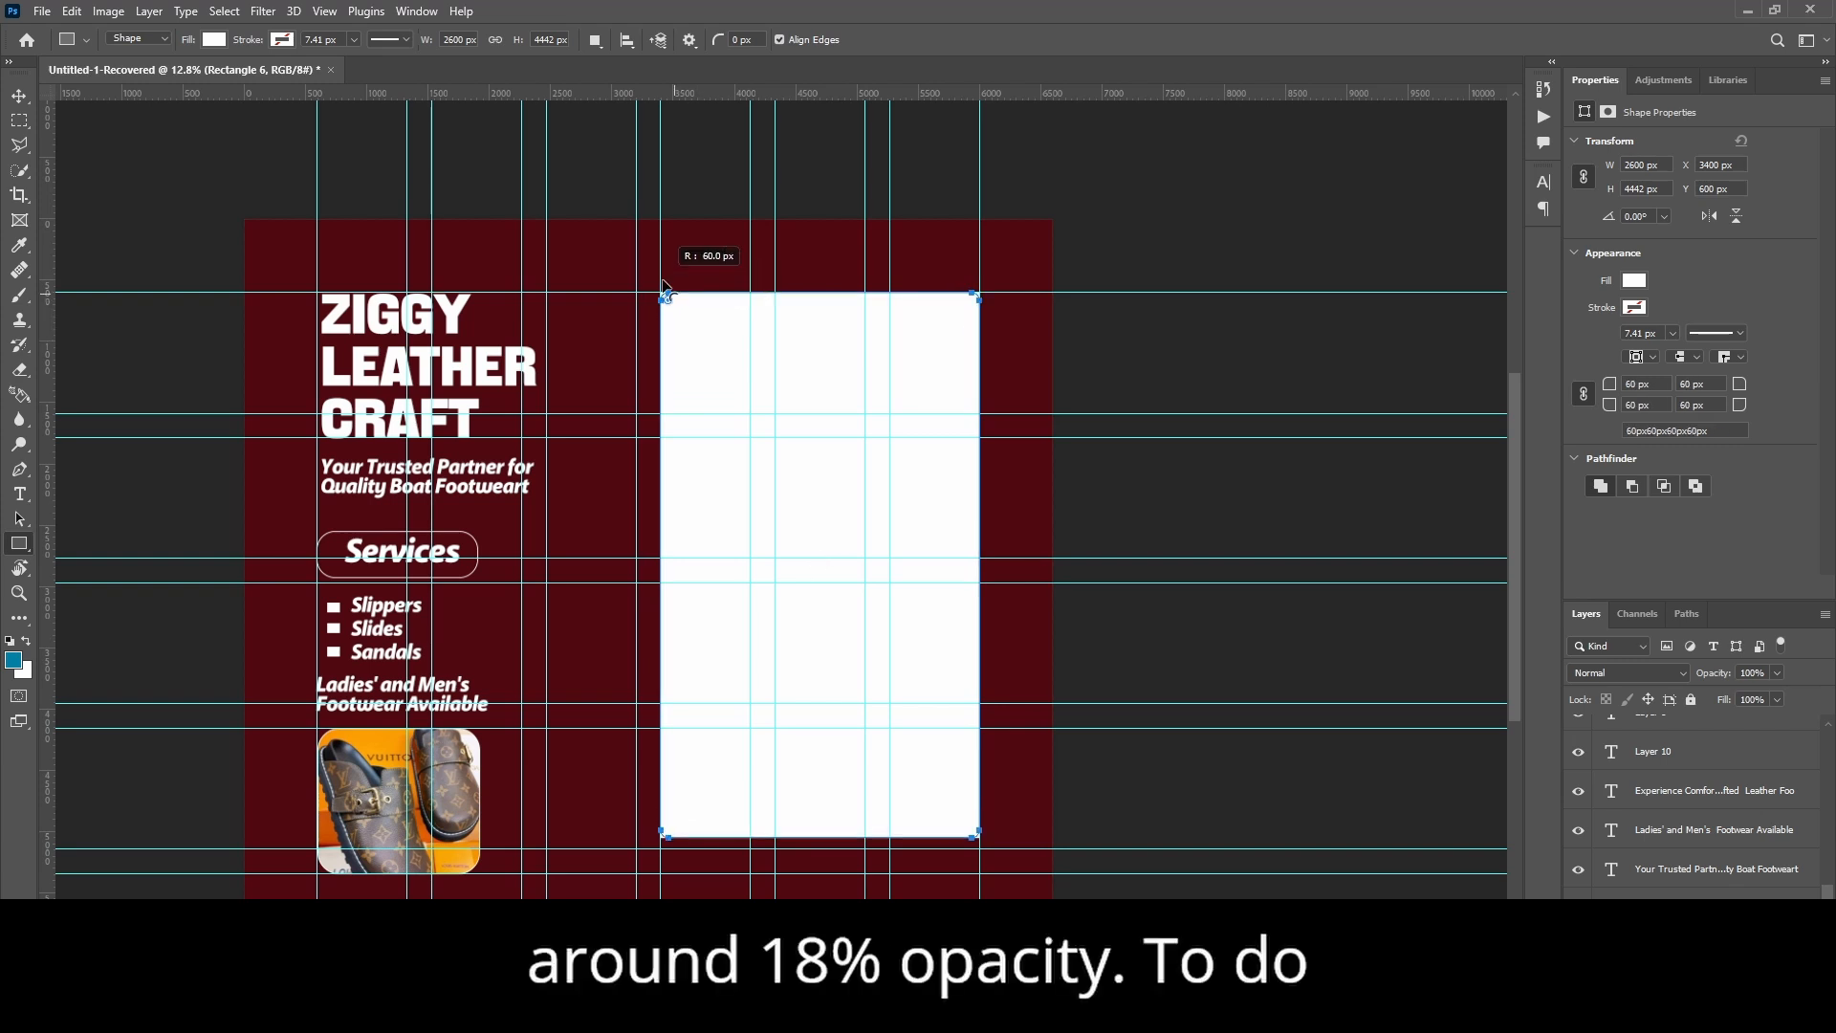
{"action": "left_click", "coordinate": [1777, 673]}
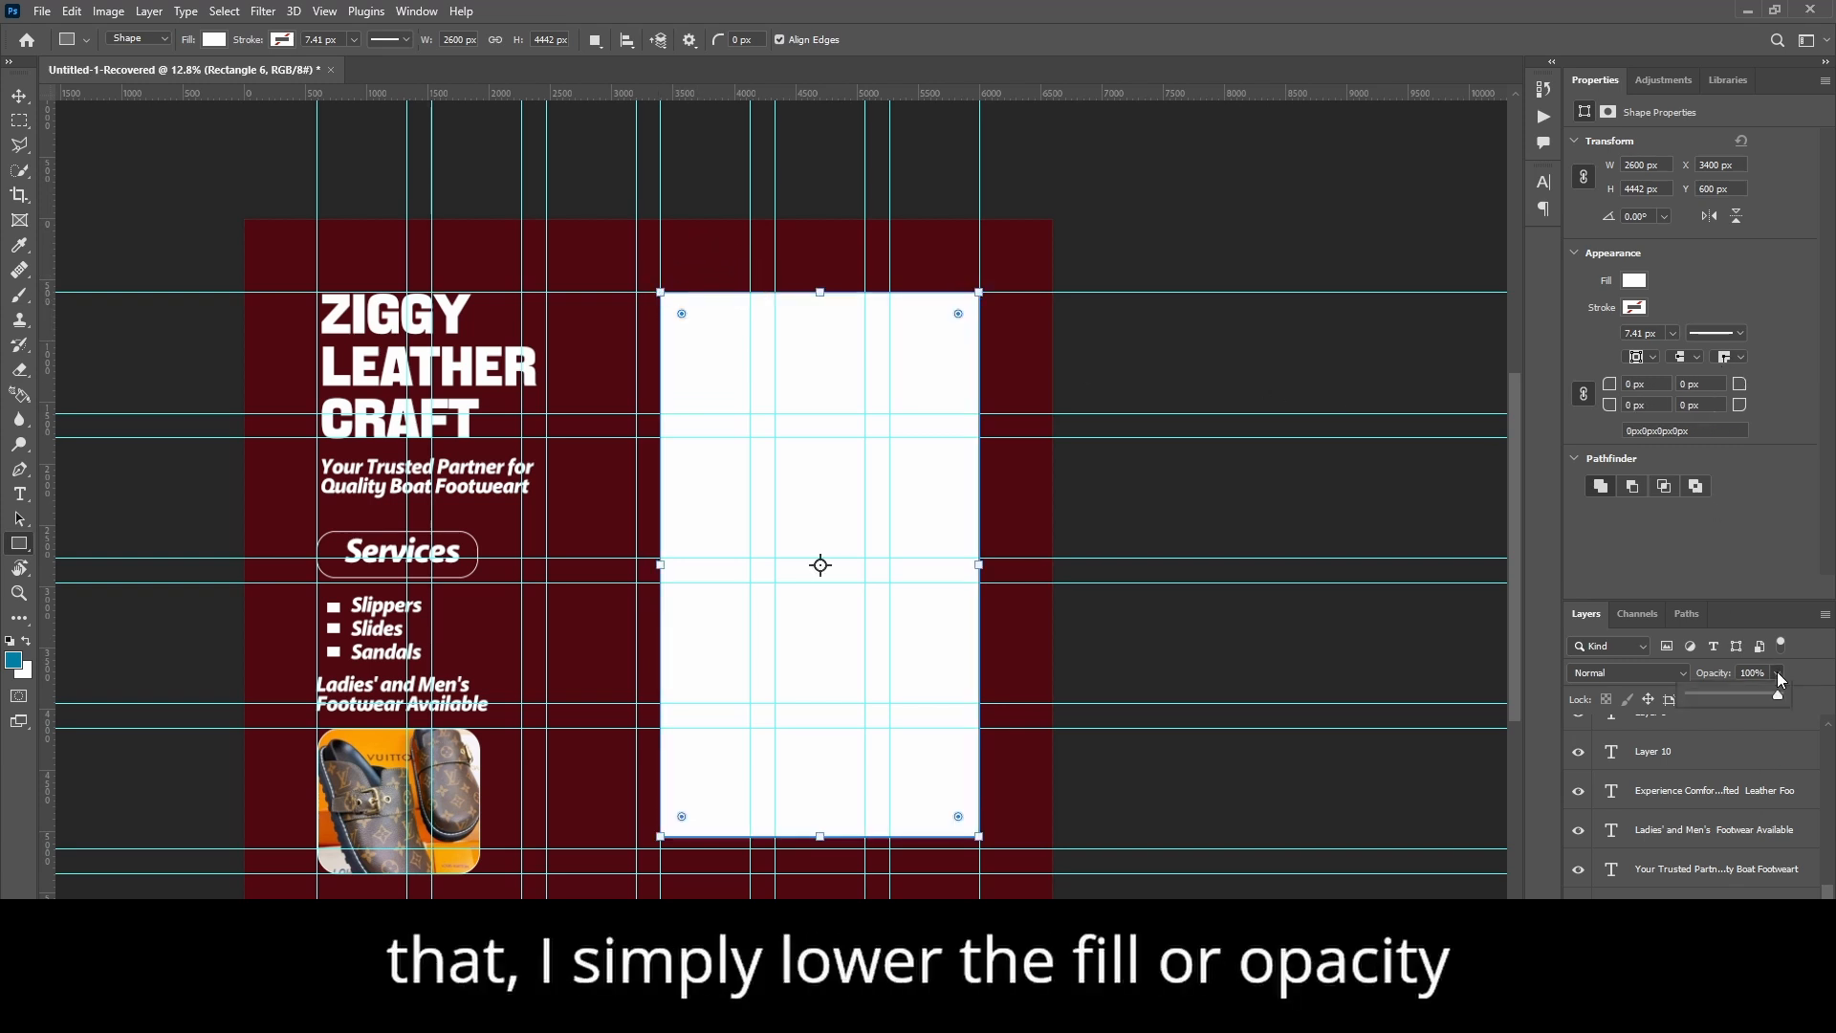
{"action": "left_click", "coordinate": [1712, 690]}
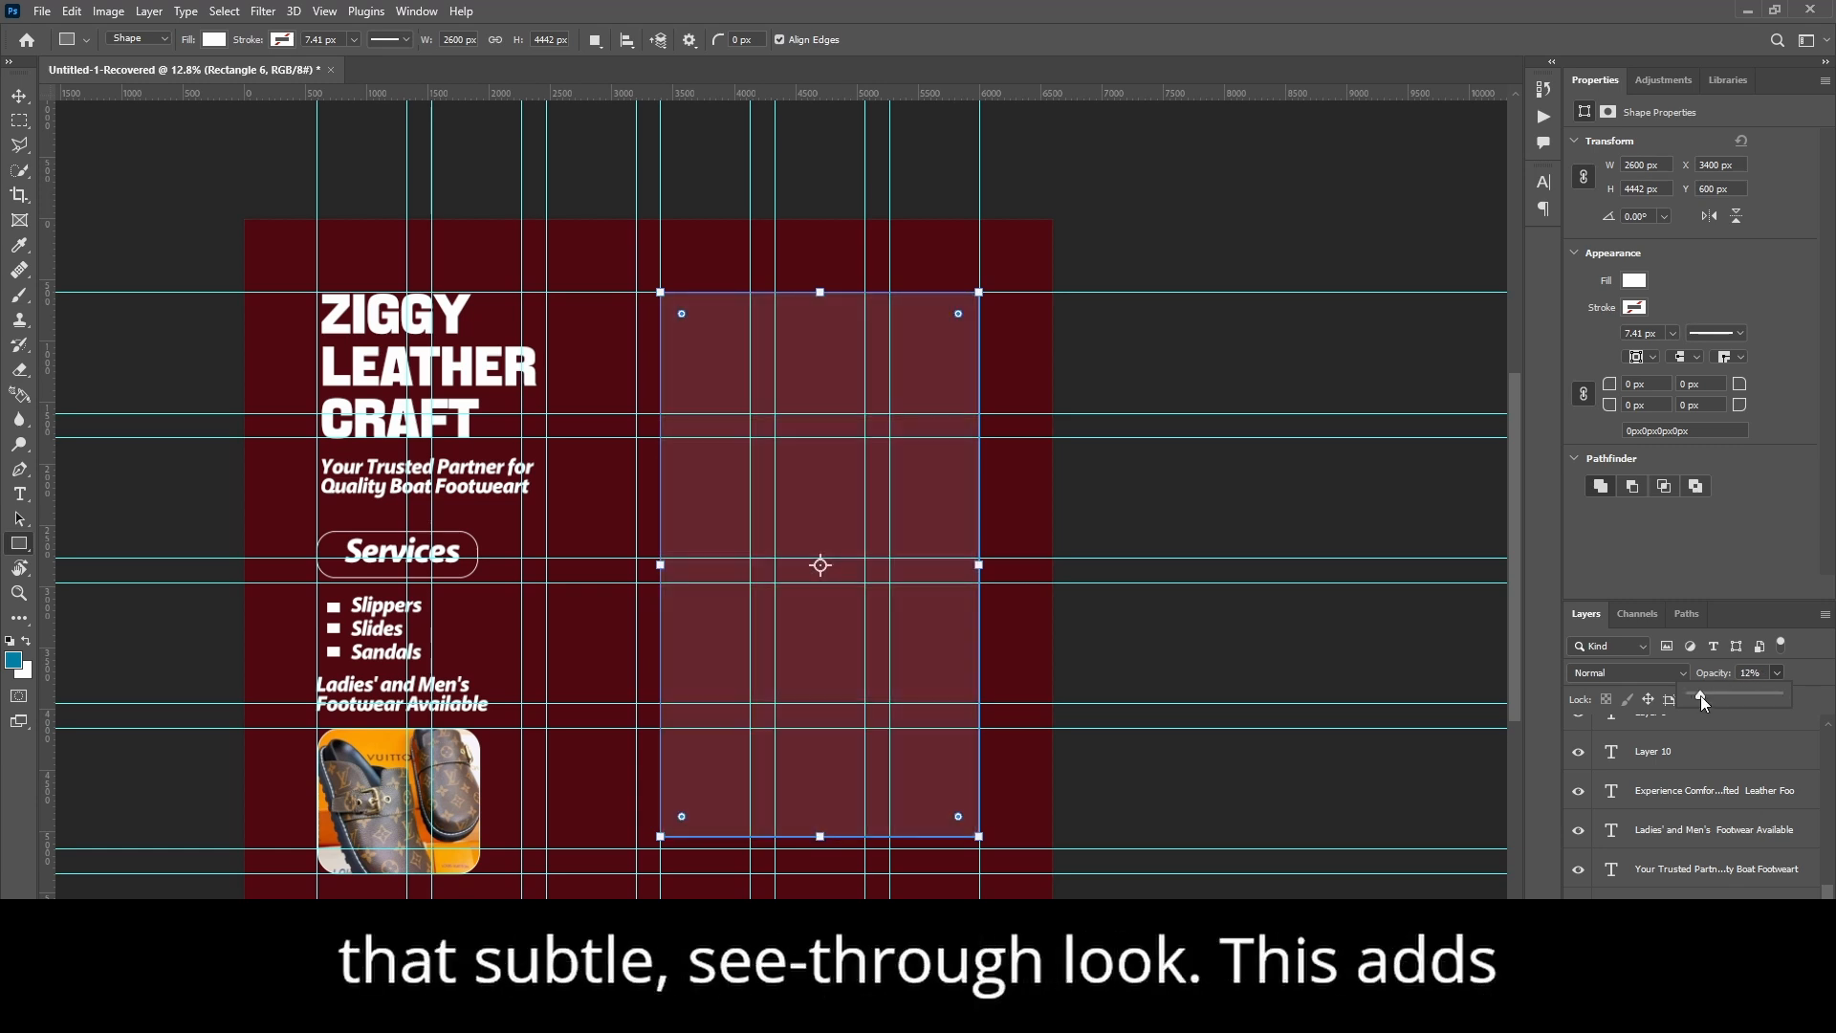
{"action": "left_click_drag", "start_coordinate": [1702, 696], "coordinate": [1707, 694]}
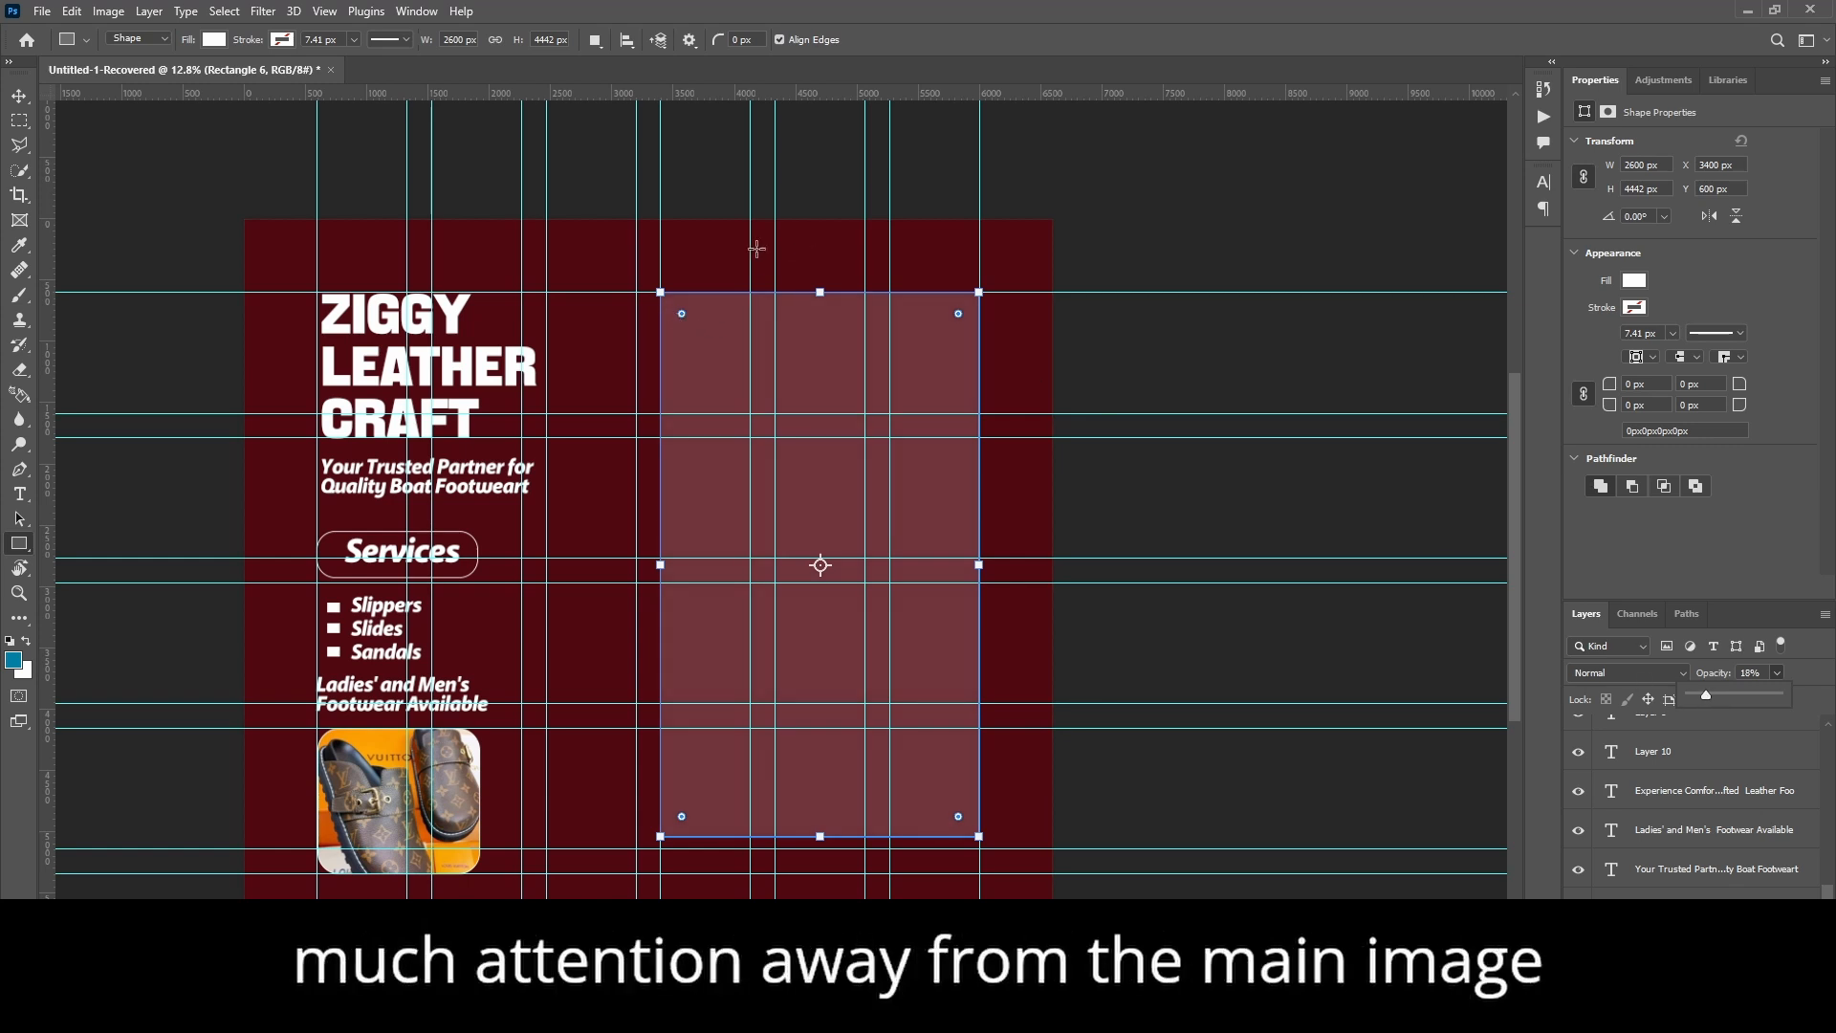
Step: Round all corners of the semi-transparent rectangle to about 376 px and deselect it
{"action": "left_click", "coordinate": [19, 95]}
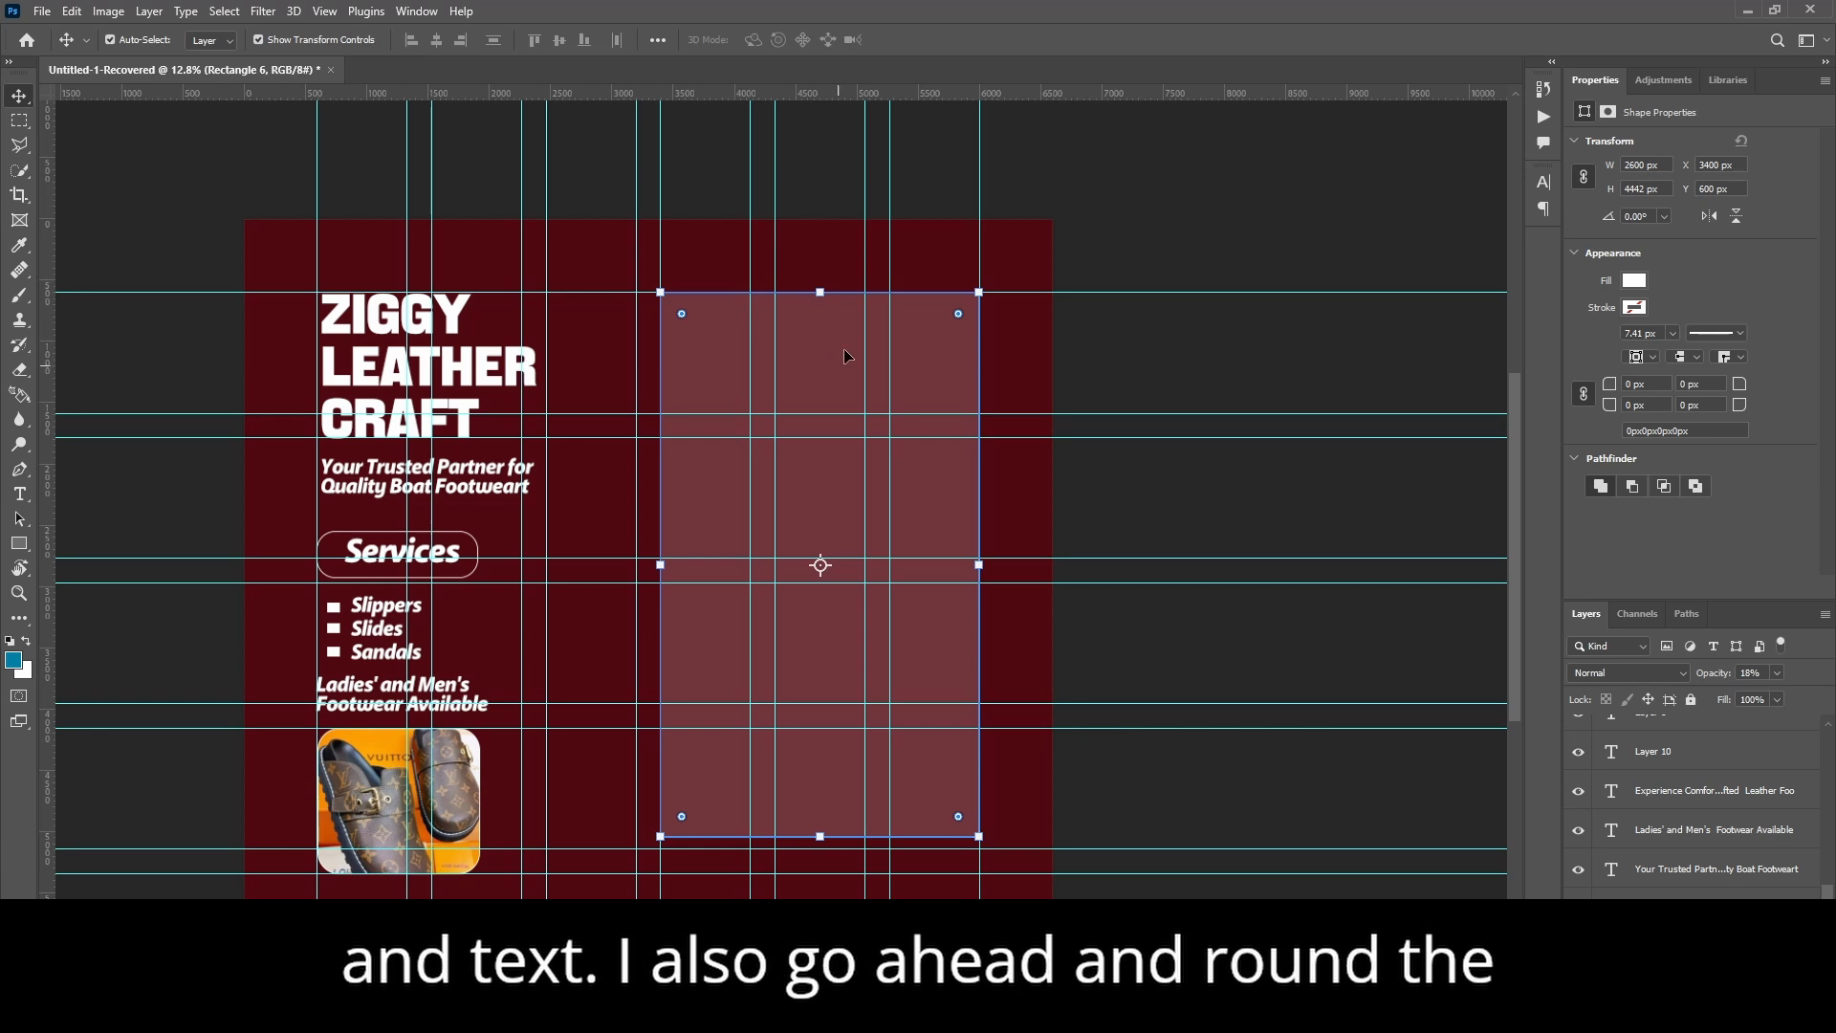
{"action": "left_click", "coordinate": [930, 260]}
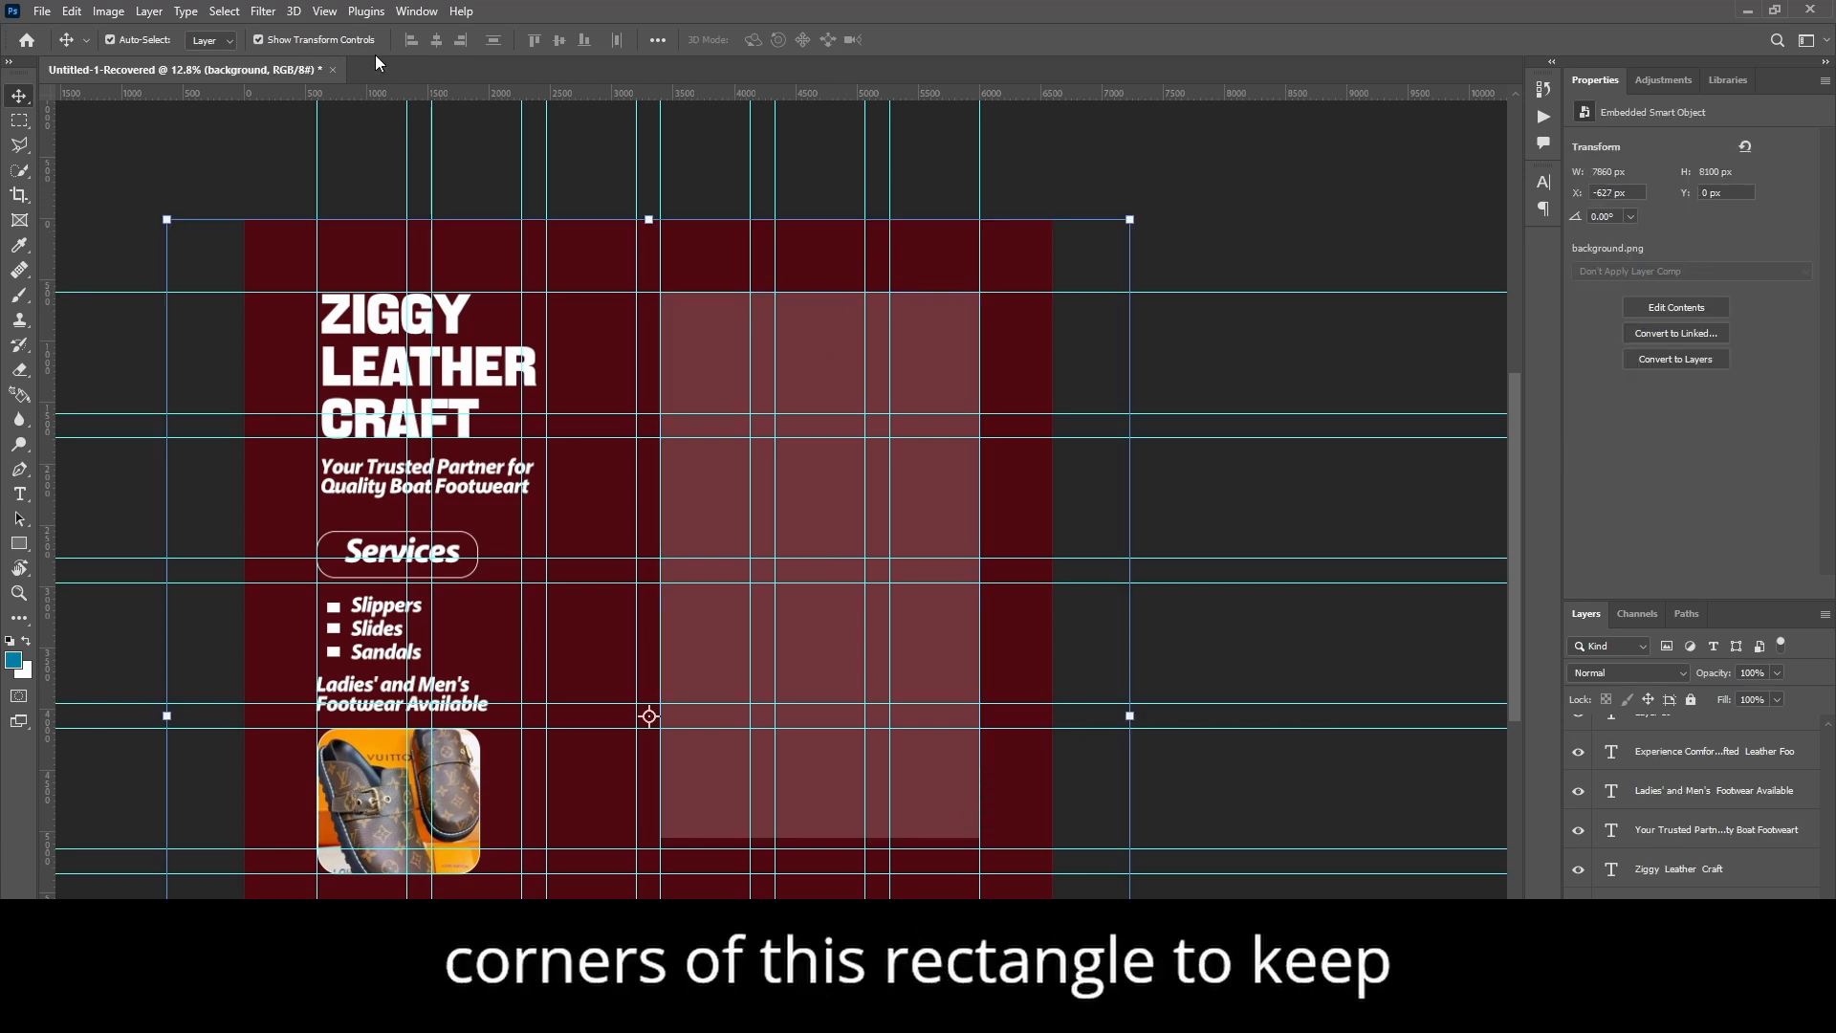
{"action": "left_click", "coordinate": [698, 381]}
{"action": "left_click_drag", "start_coordinate": [680, 311], "coordinate": [704, 343]}
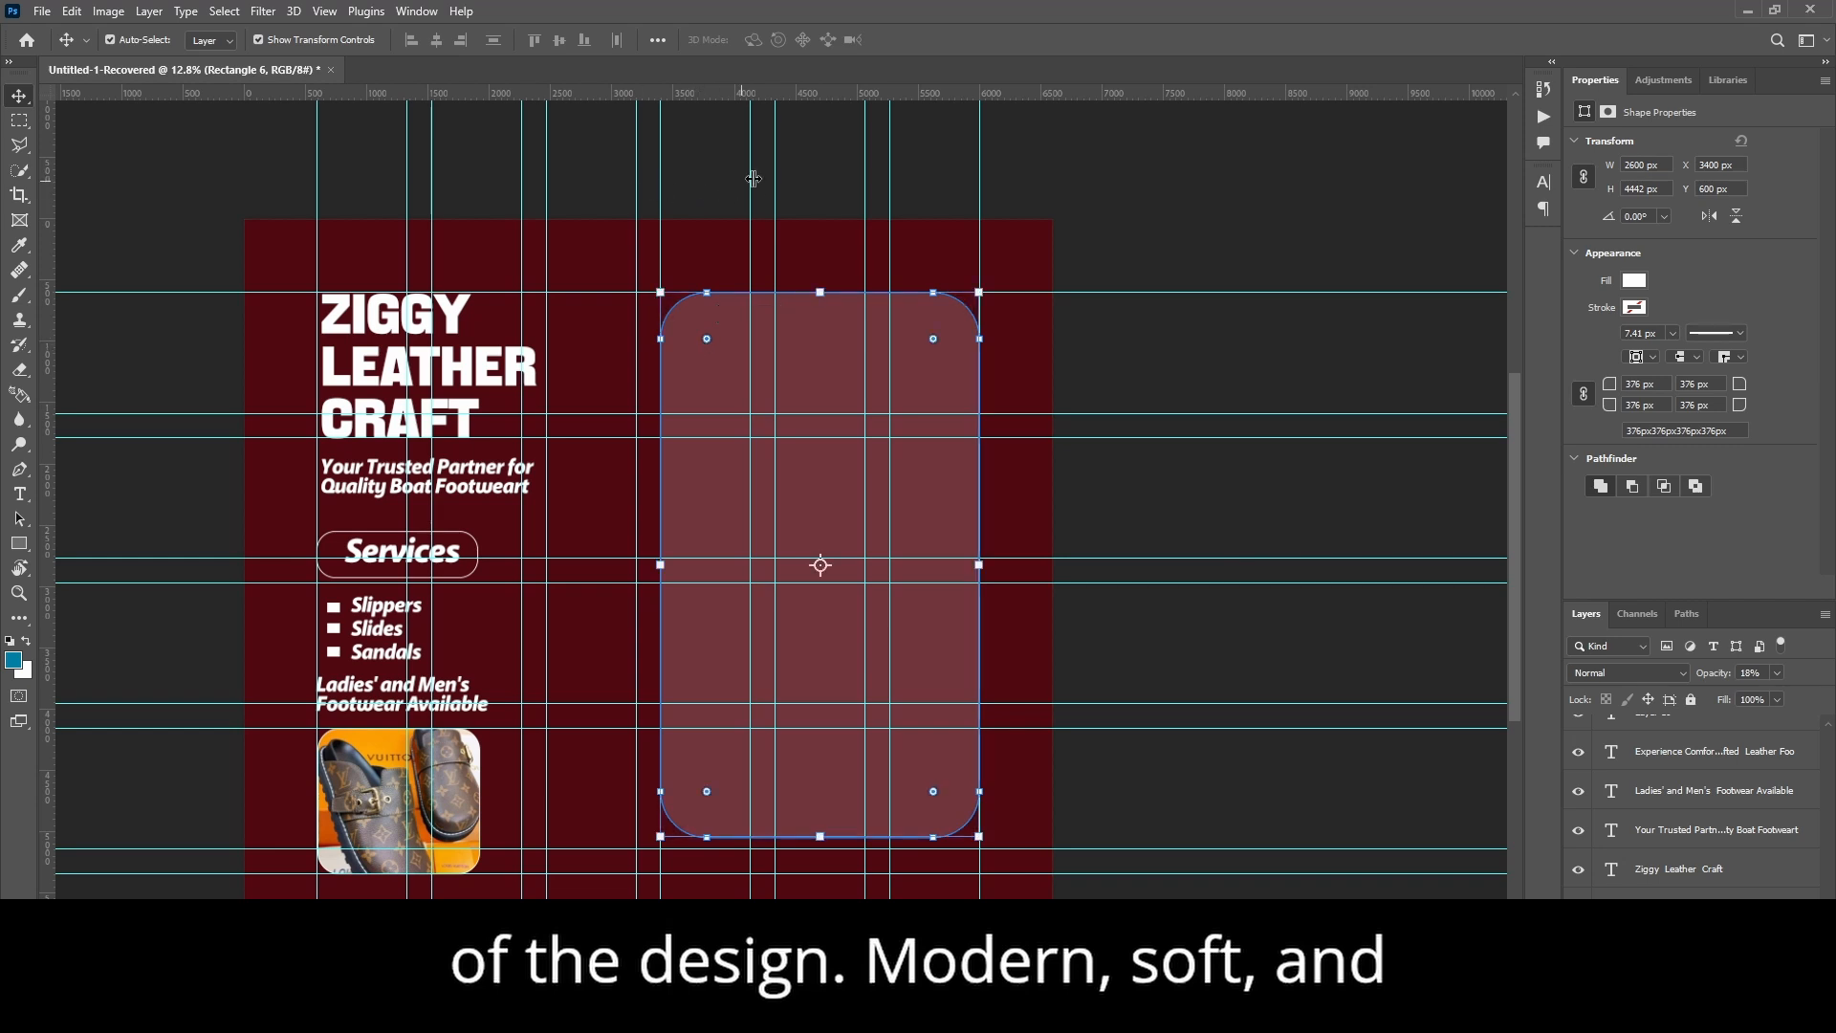
{"action": "left_click", "coordinate": [816, 169]}
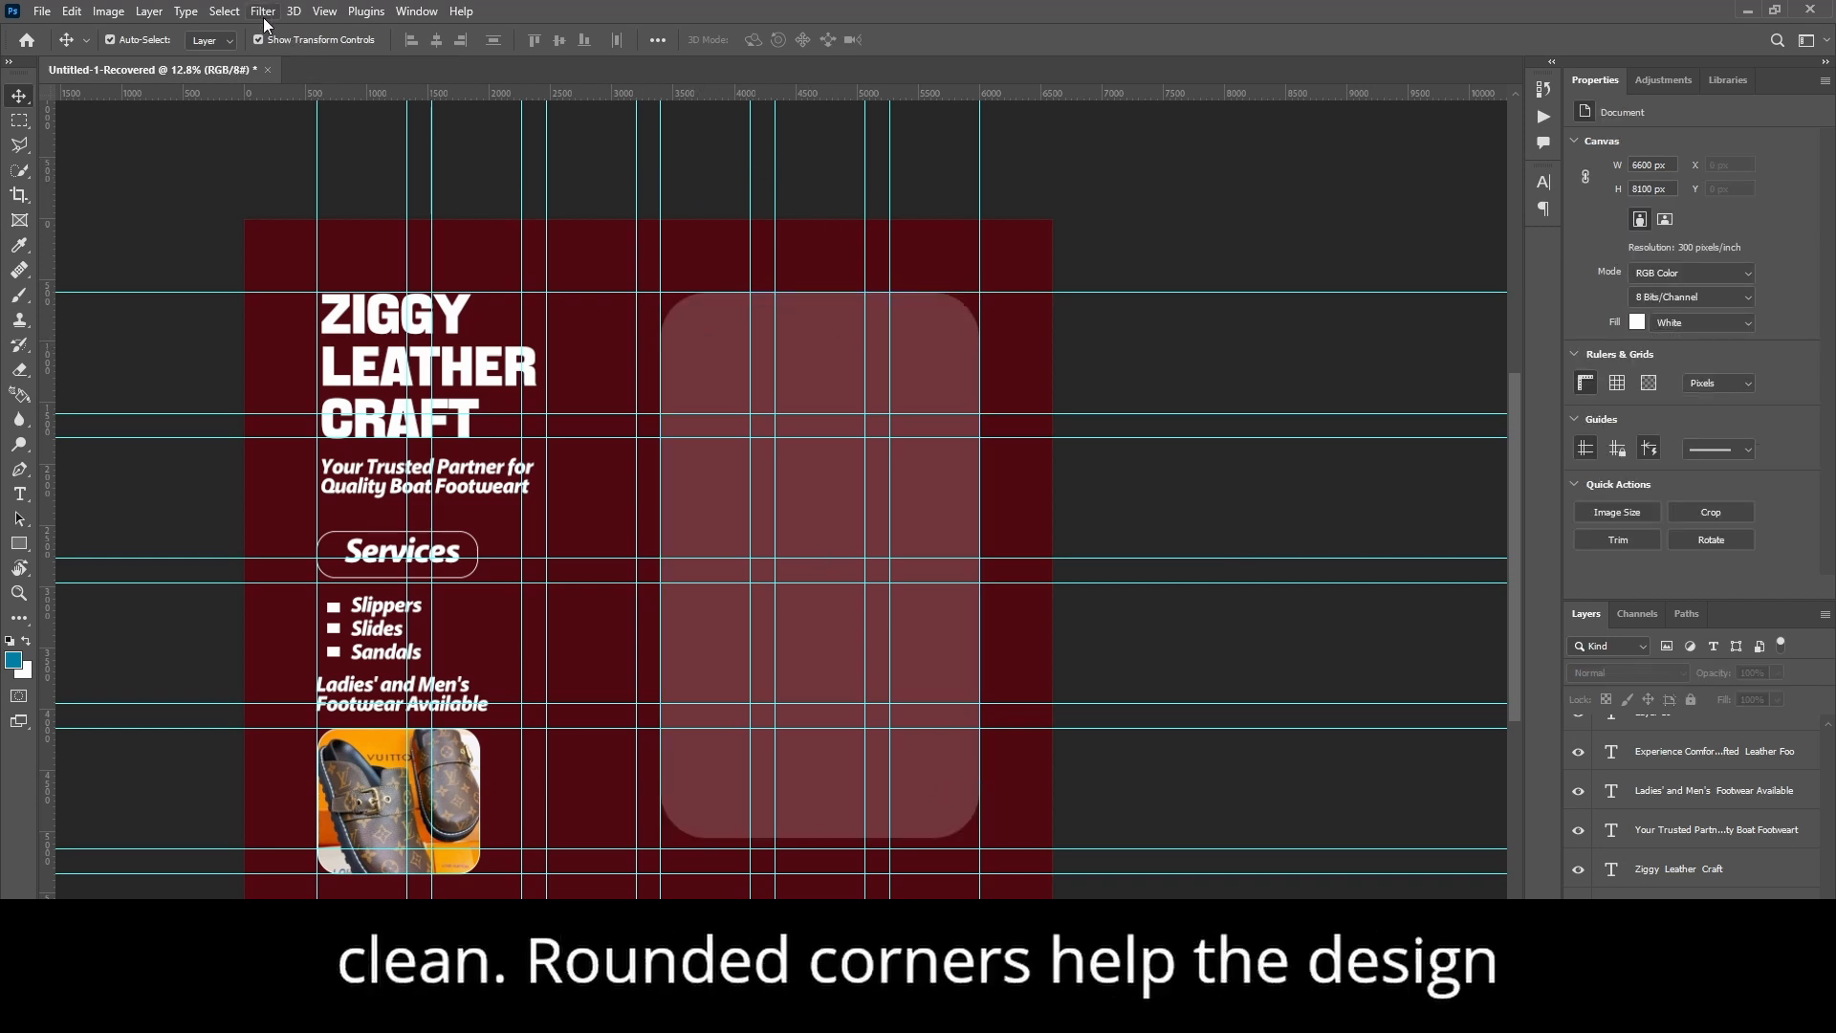
Step: Clear all canvas guides from the flyer
{"action": "left_click", "coordinate": [324, 11]}
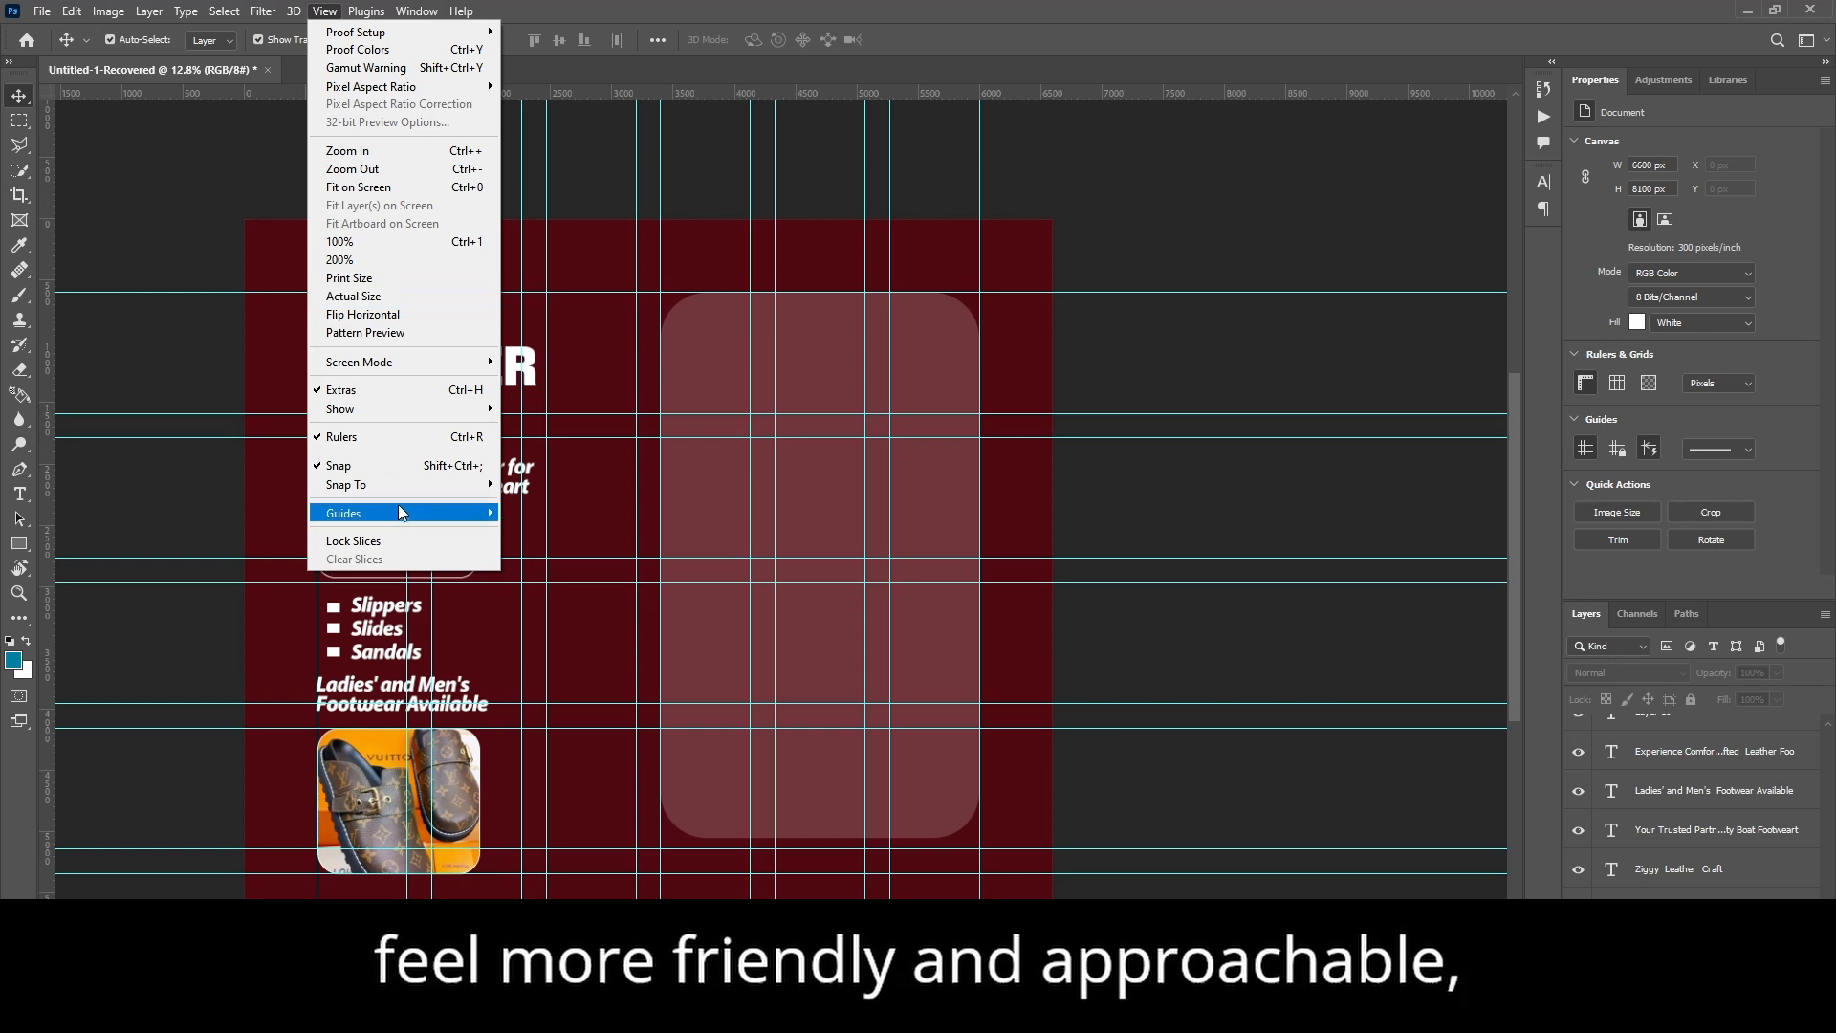
{"action": "mouse_move", "coordinate": [398, 508]}
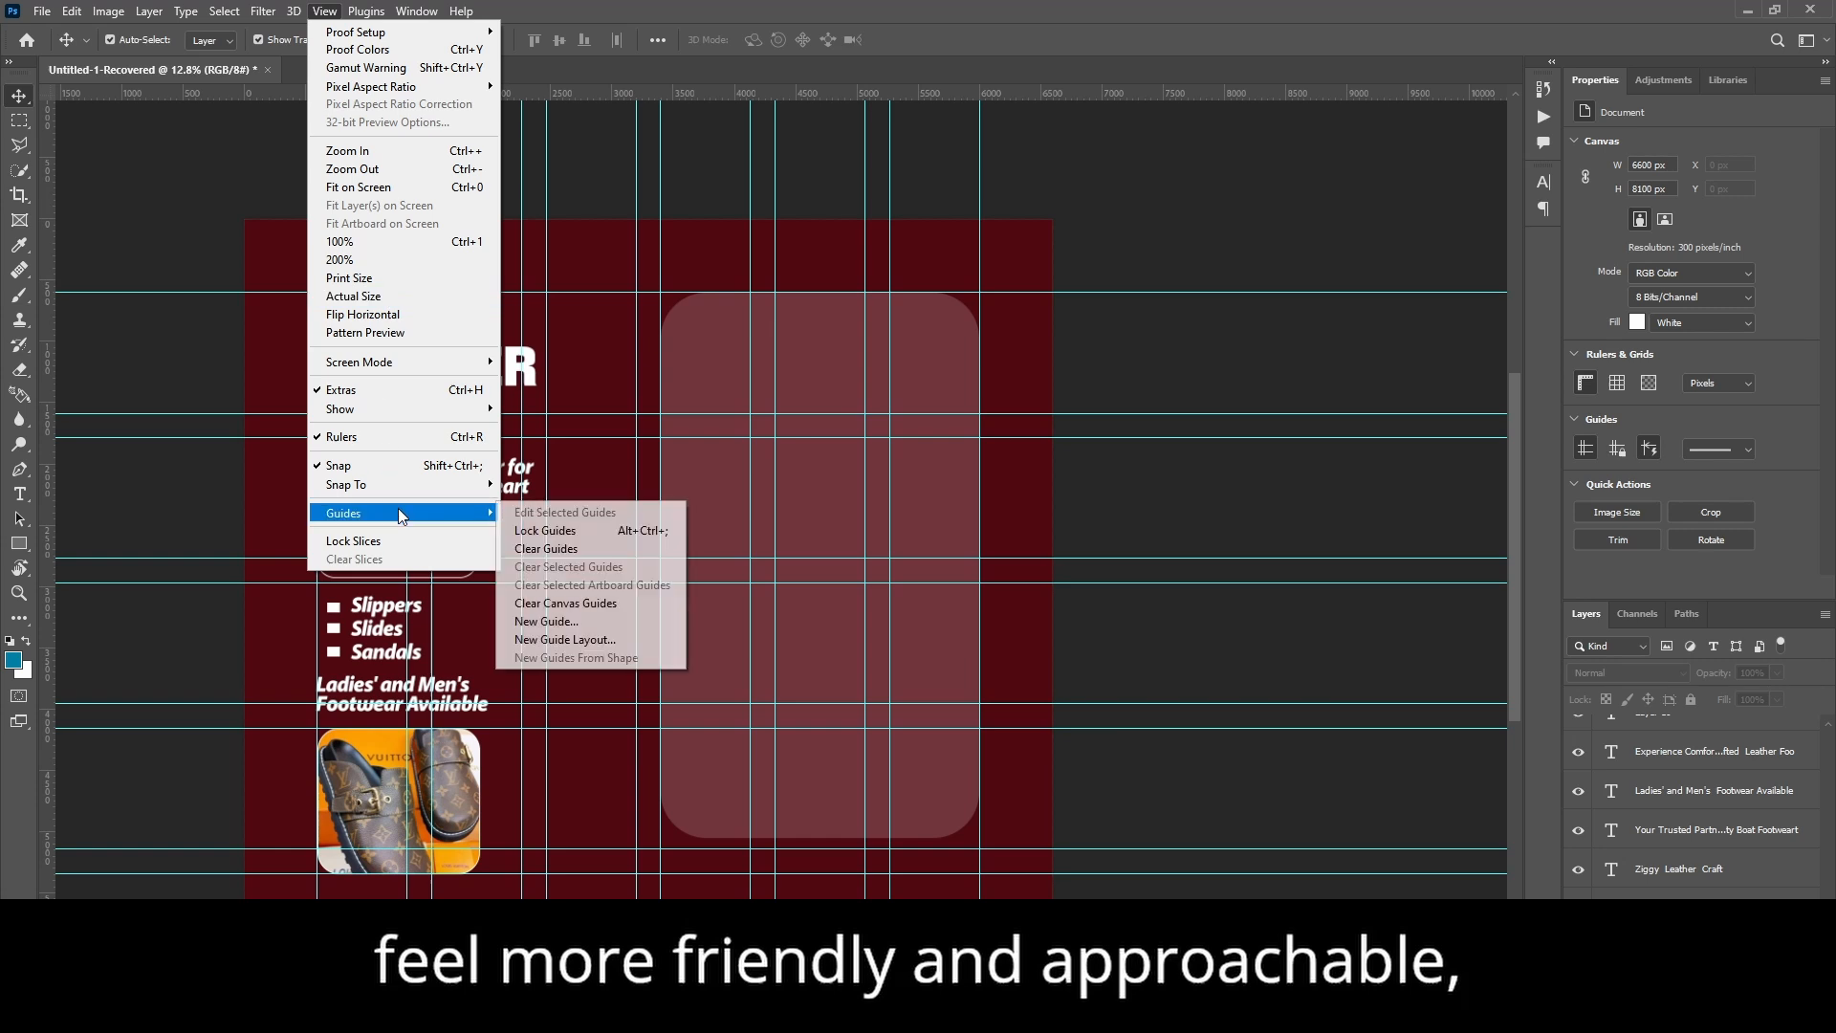
{"action": "left_click", "coordinate": [562, 612]}
{"action": "scroll", "coordinate": [622, 345], "scroll_direction": "down", "scroll_amount": 5}
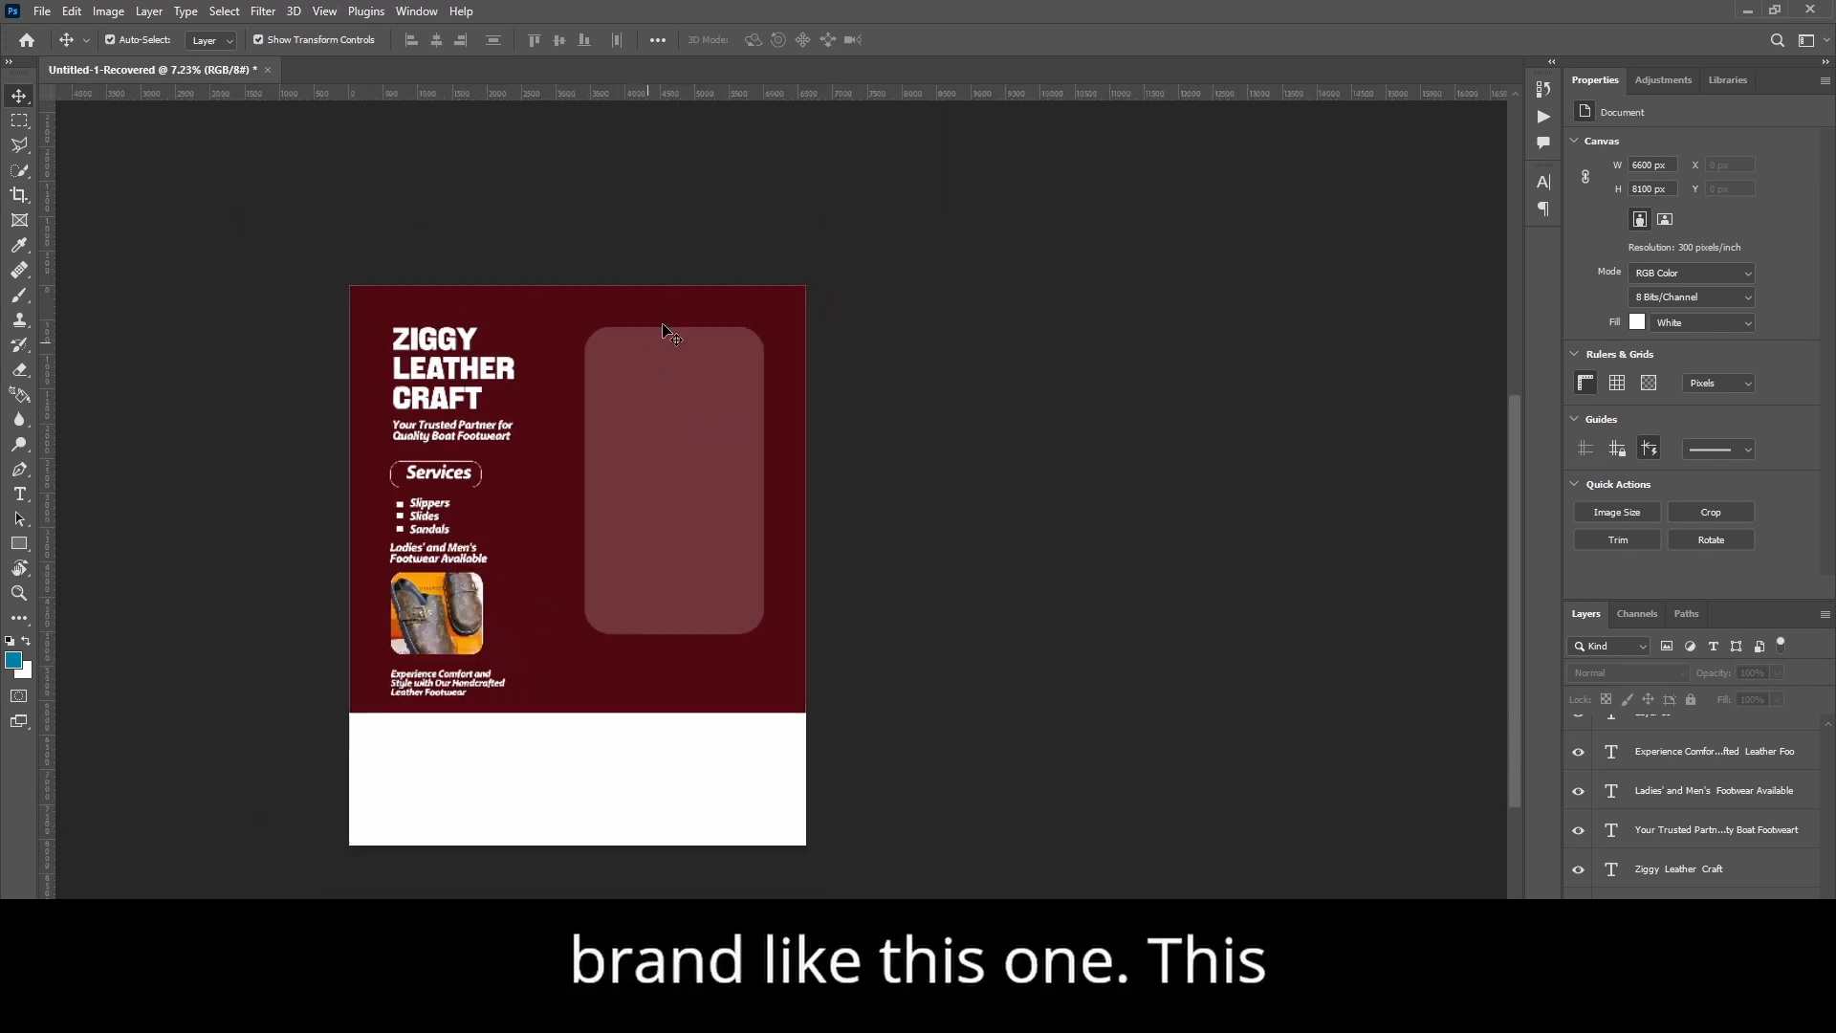
{"action": "scroll", "coordinate": [581, 354], "scroll_direction": "up", "scroll_amount": 5}
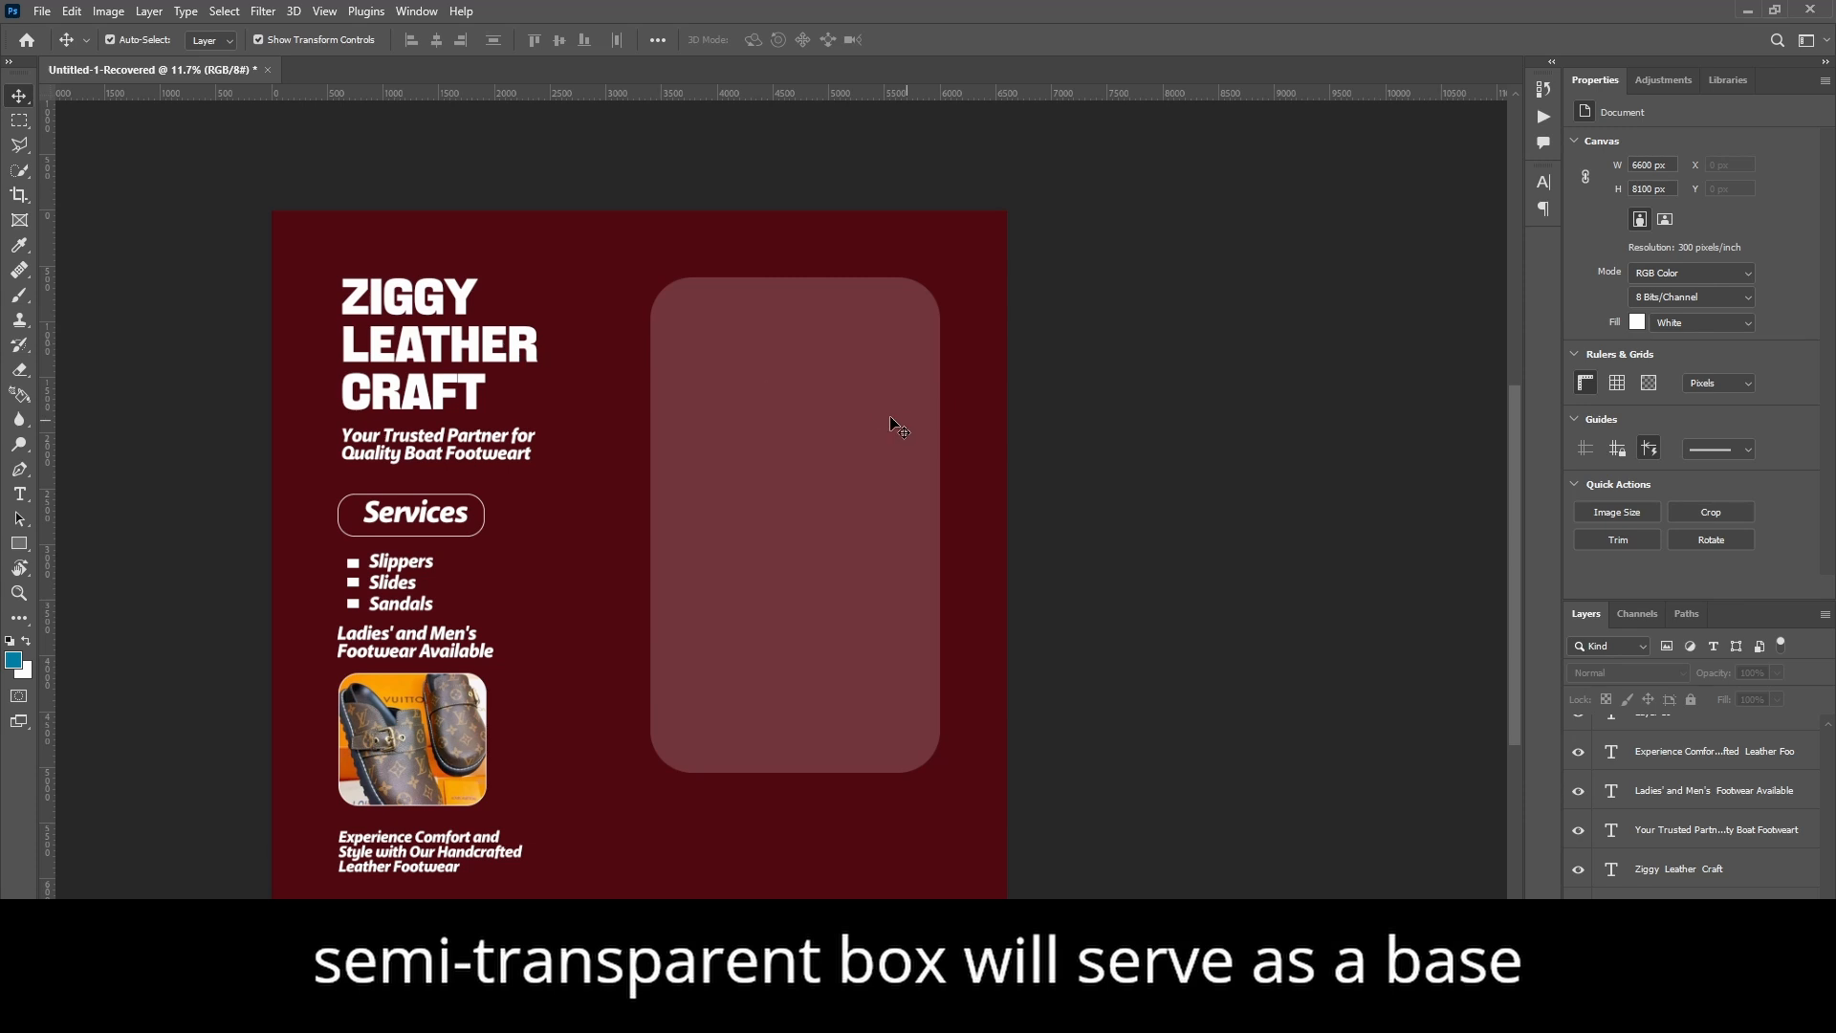
{"action": "scroll", "coordinate": [159, 315], "scroll_direction": "up", "scroll_amount": 2}
{"action": "scroll", "coordinate": [162, 316], "scroll_direction": "down", "scroll_amount": 3}
{"action": "scroll", "coordinate": [1008, 479], "scroll_direction": "down", "scroll_amount": 7}
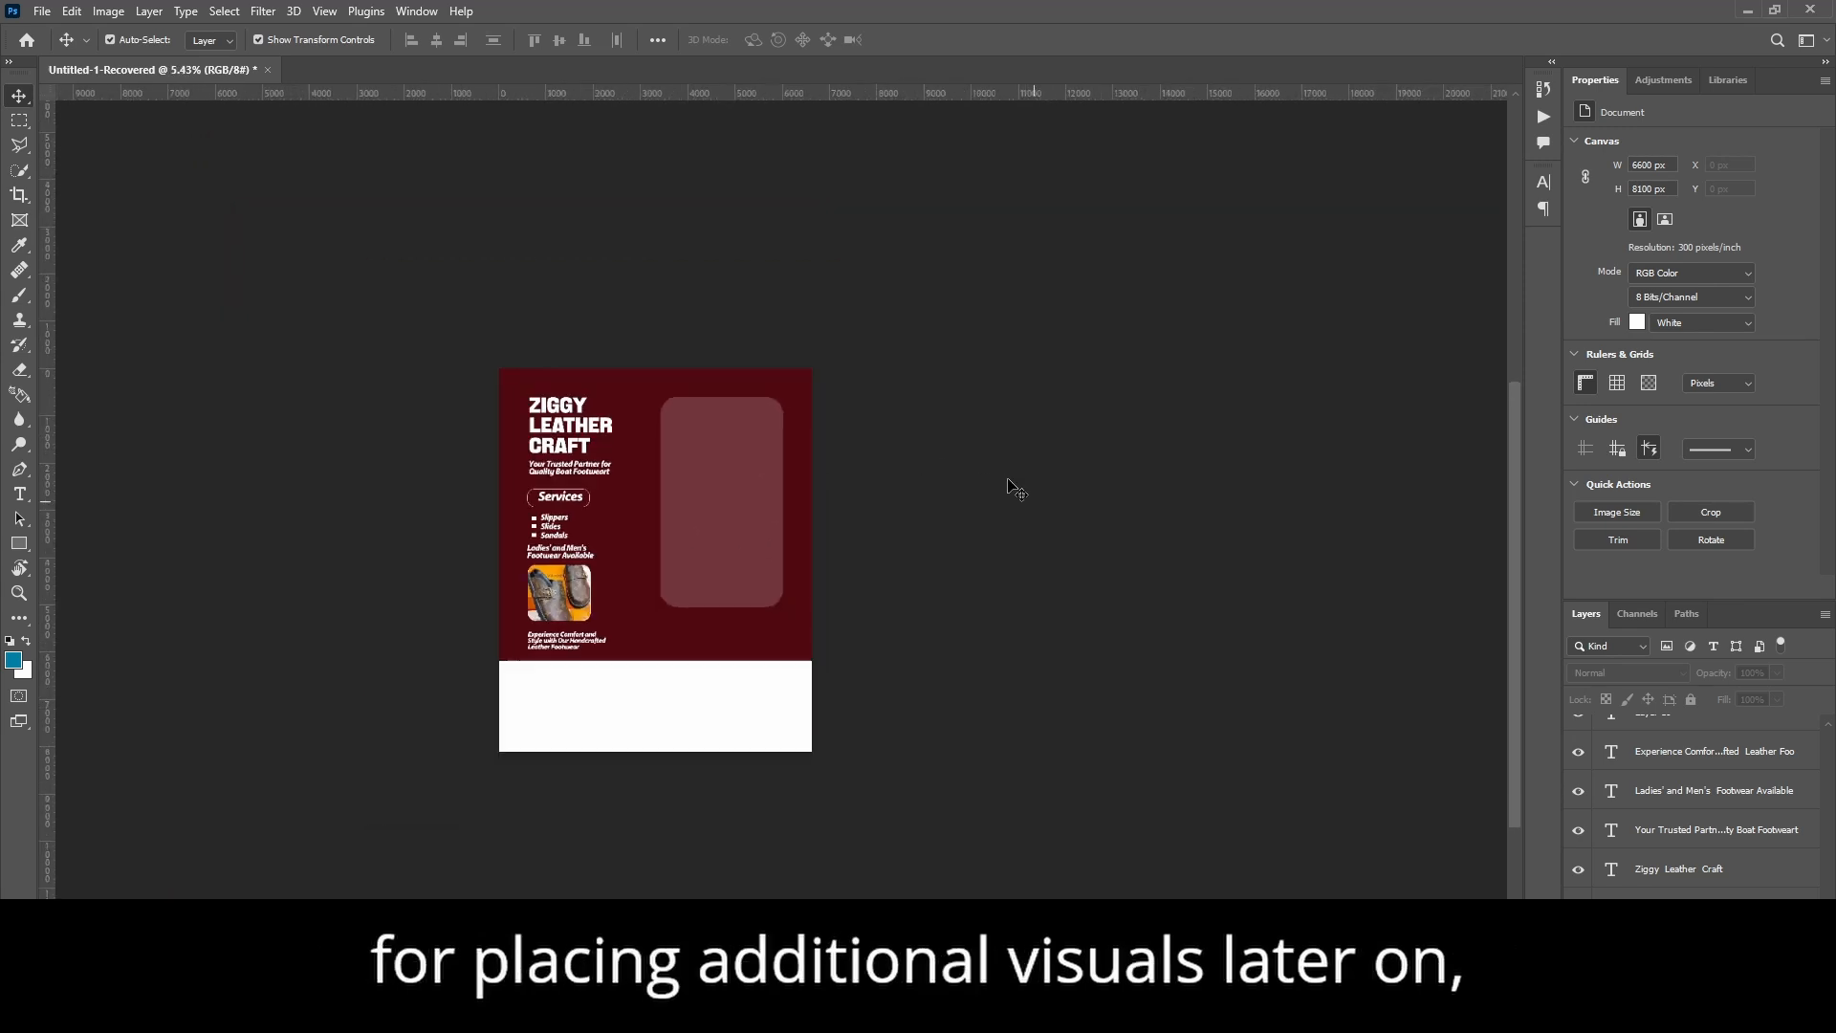
{"action": "scroll", "coordinate": [393, 377], "scroll_direction": "up", "scroll_amount": 2}
{"action": "scroll", "coordinate": [670, 442], "scroll_direction": "up", "scroll_amount": 3}
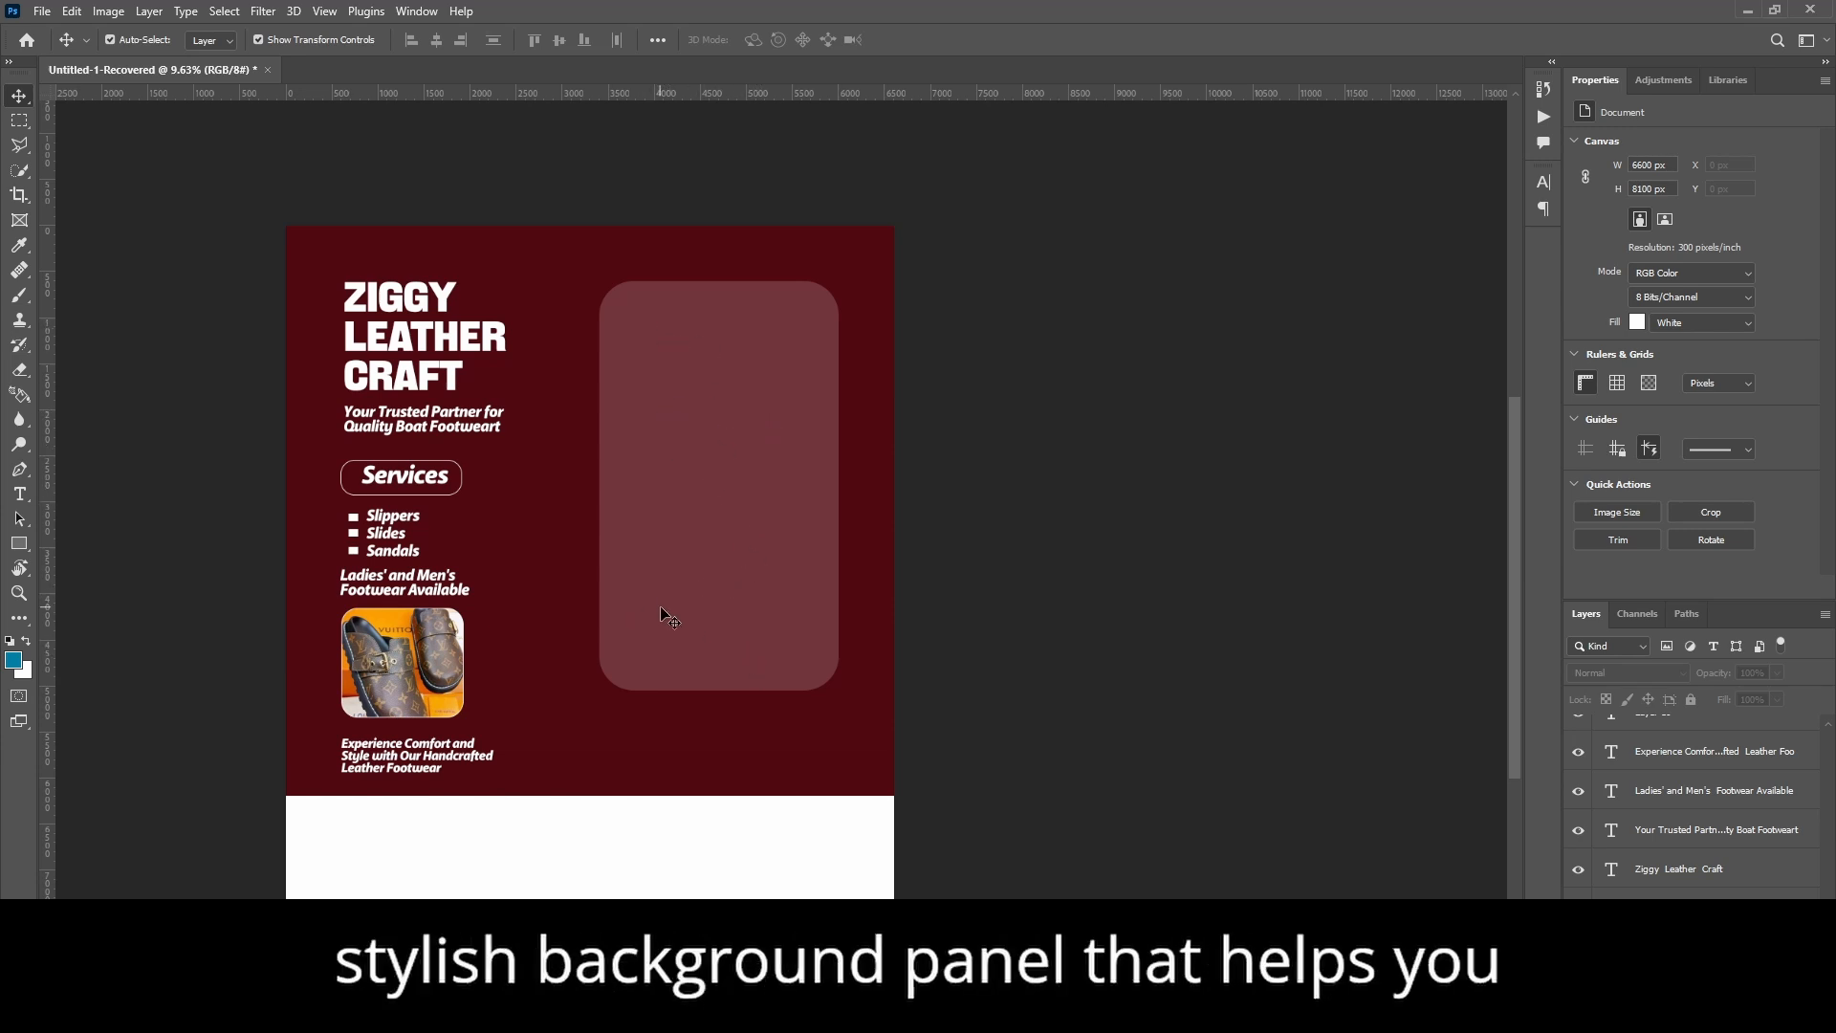
Step: Draw a small white rectangle in the upper-left part of the semi-transparent panel and round all its corners to 155 px
{"action": "scroll", "coordinate": [674, 421], "scroll_direction": "up", "scroll_amount": 1}
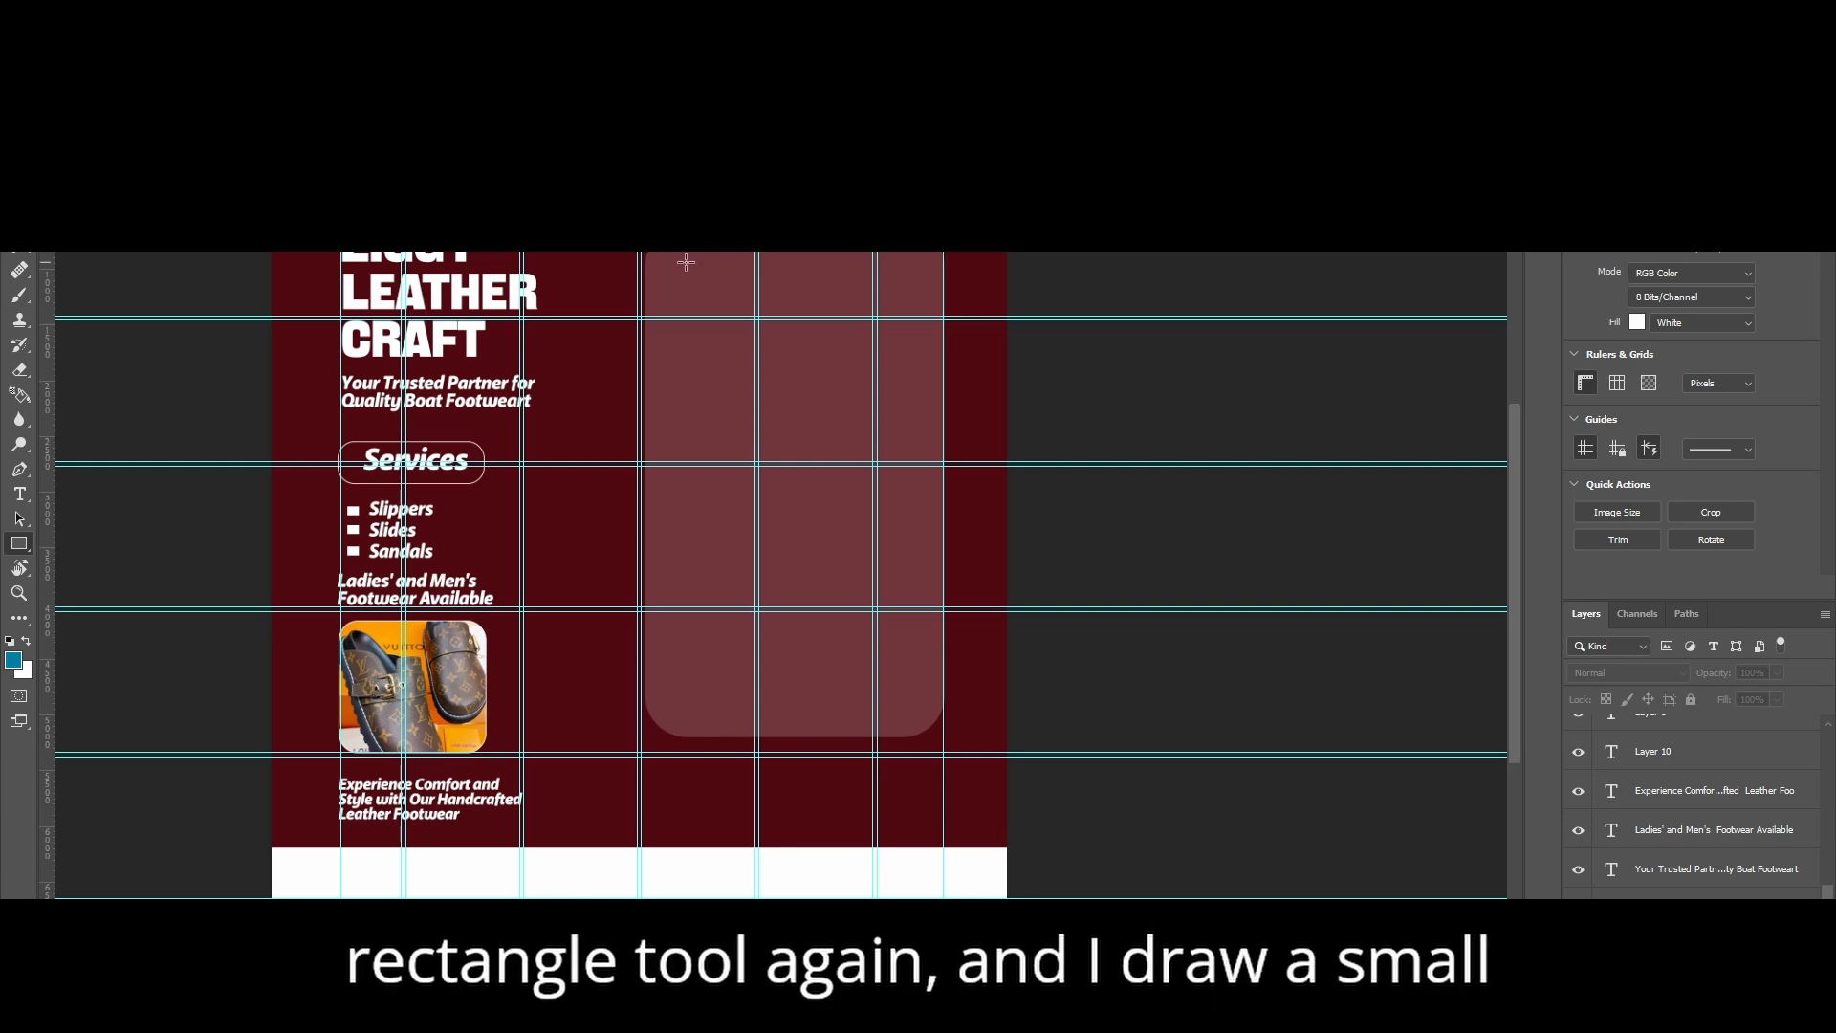
{"action": "left_click_drag", "start_coordinate": [666, 254], "coordinate": [786, 395]}
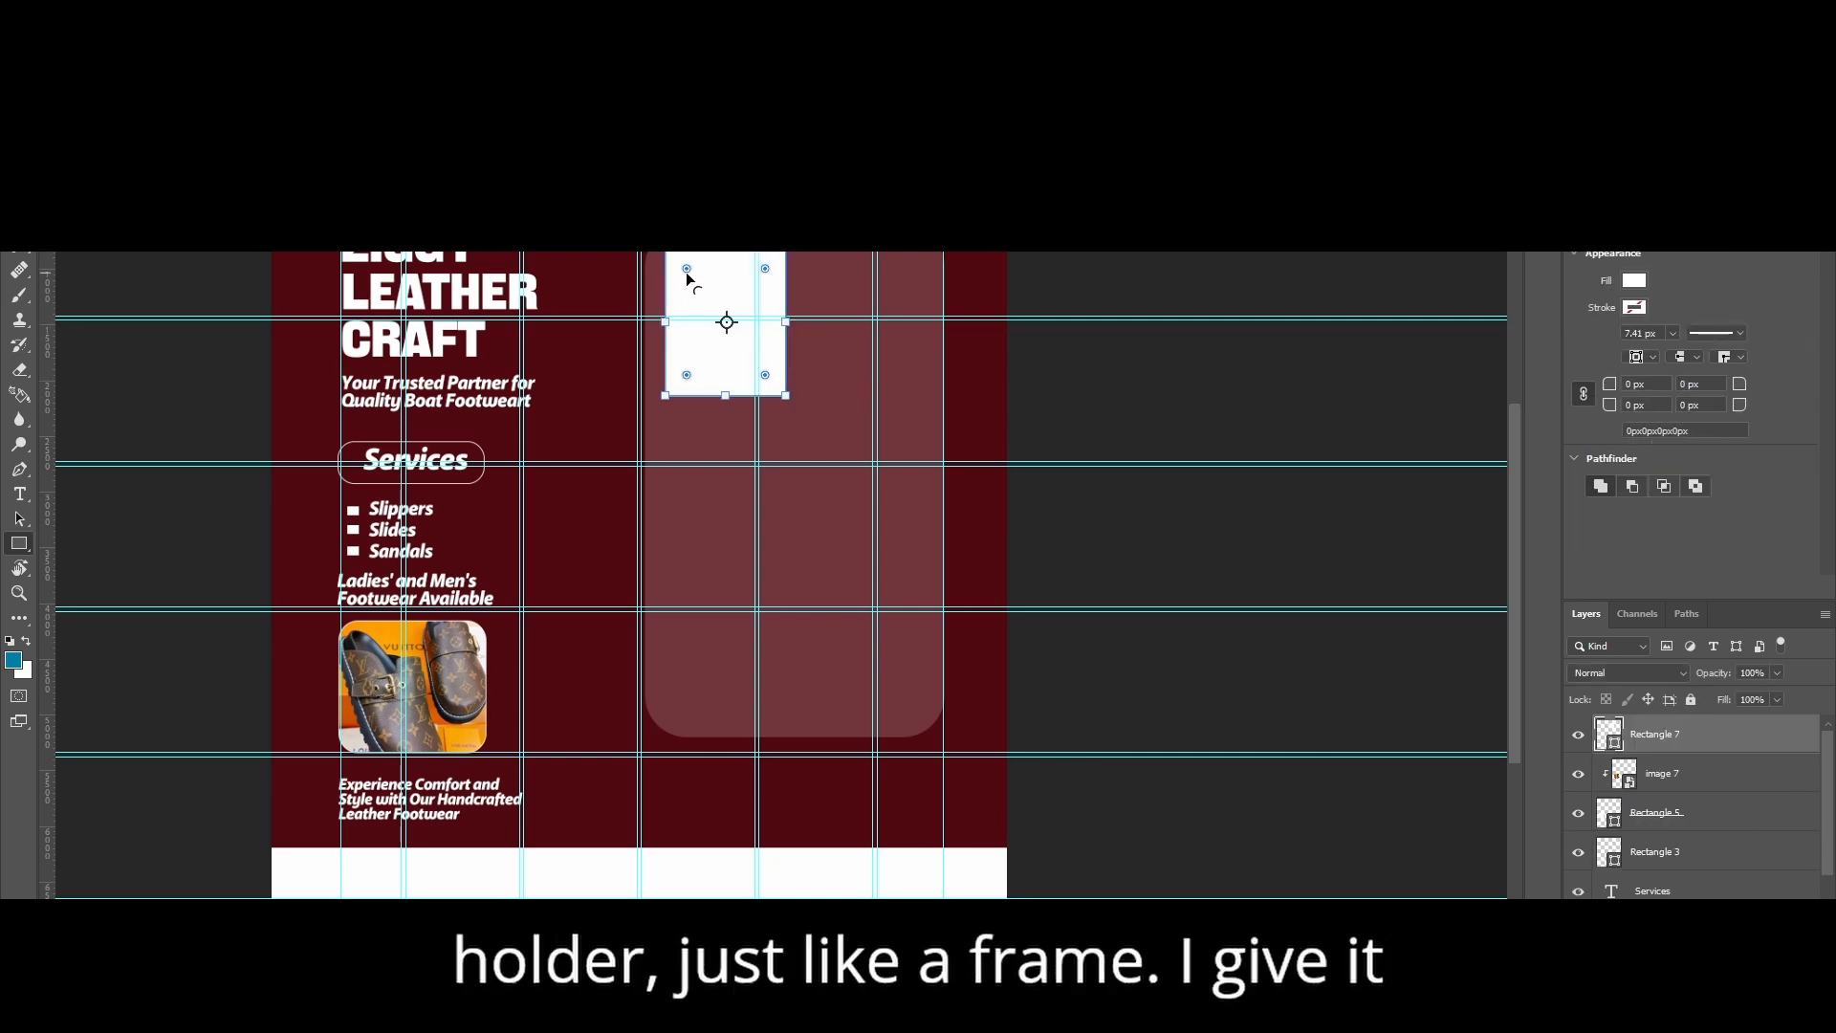
{"action": "left_click_drag", "start_coordinate": [686, 272], "coordinate": [682, 256]}
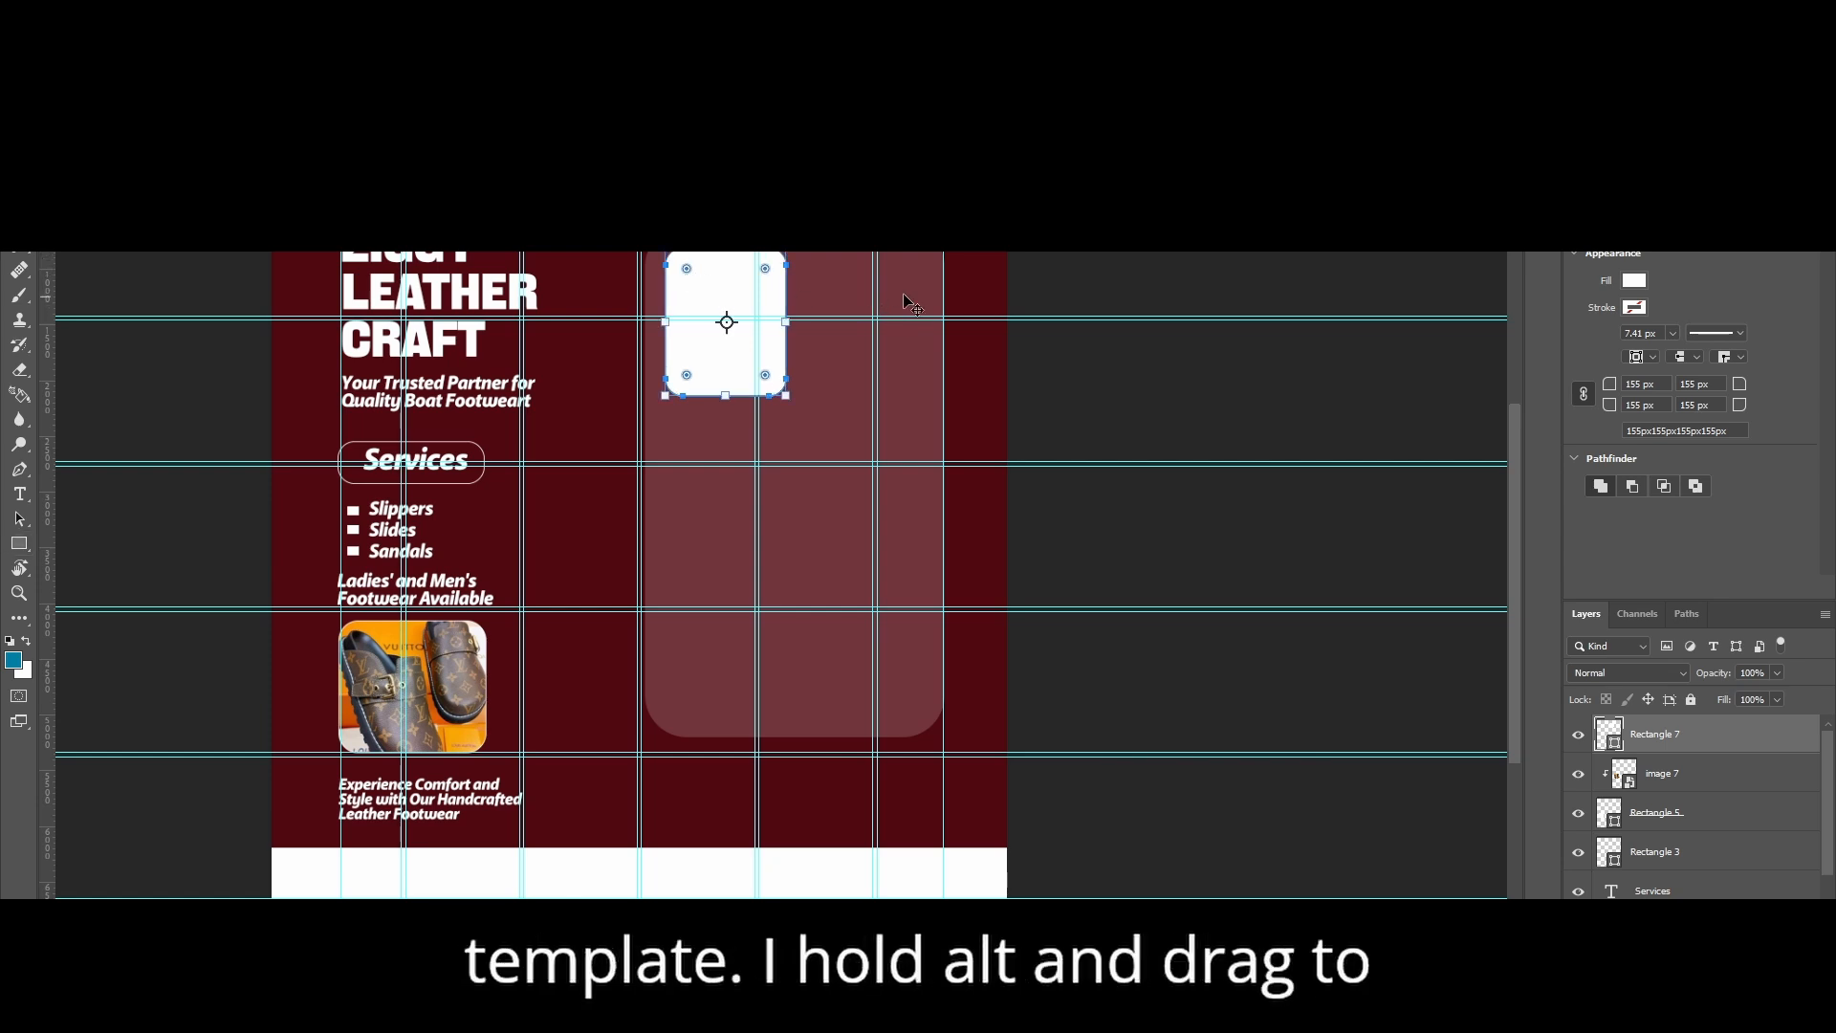
Step: Duplicate the rounded white frame into an evenly spaced grid of two columns and three rows inside the panel
{"action": "left_click_drag", "start_coordinate": [702, 302], "coordinate": [838, 311]}
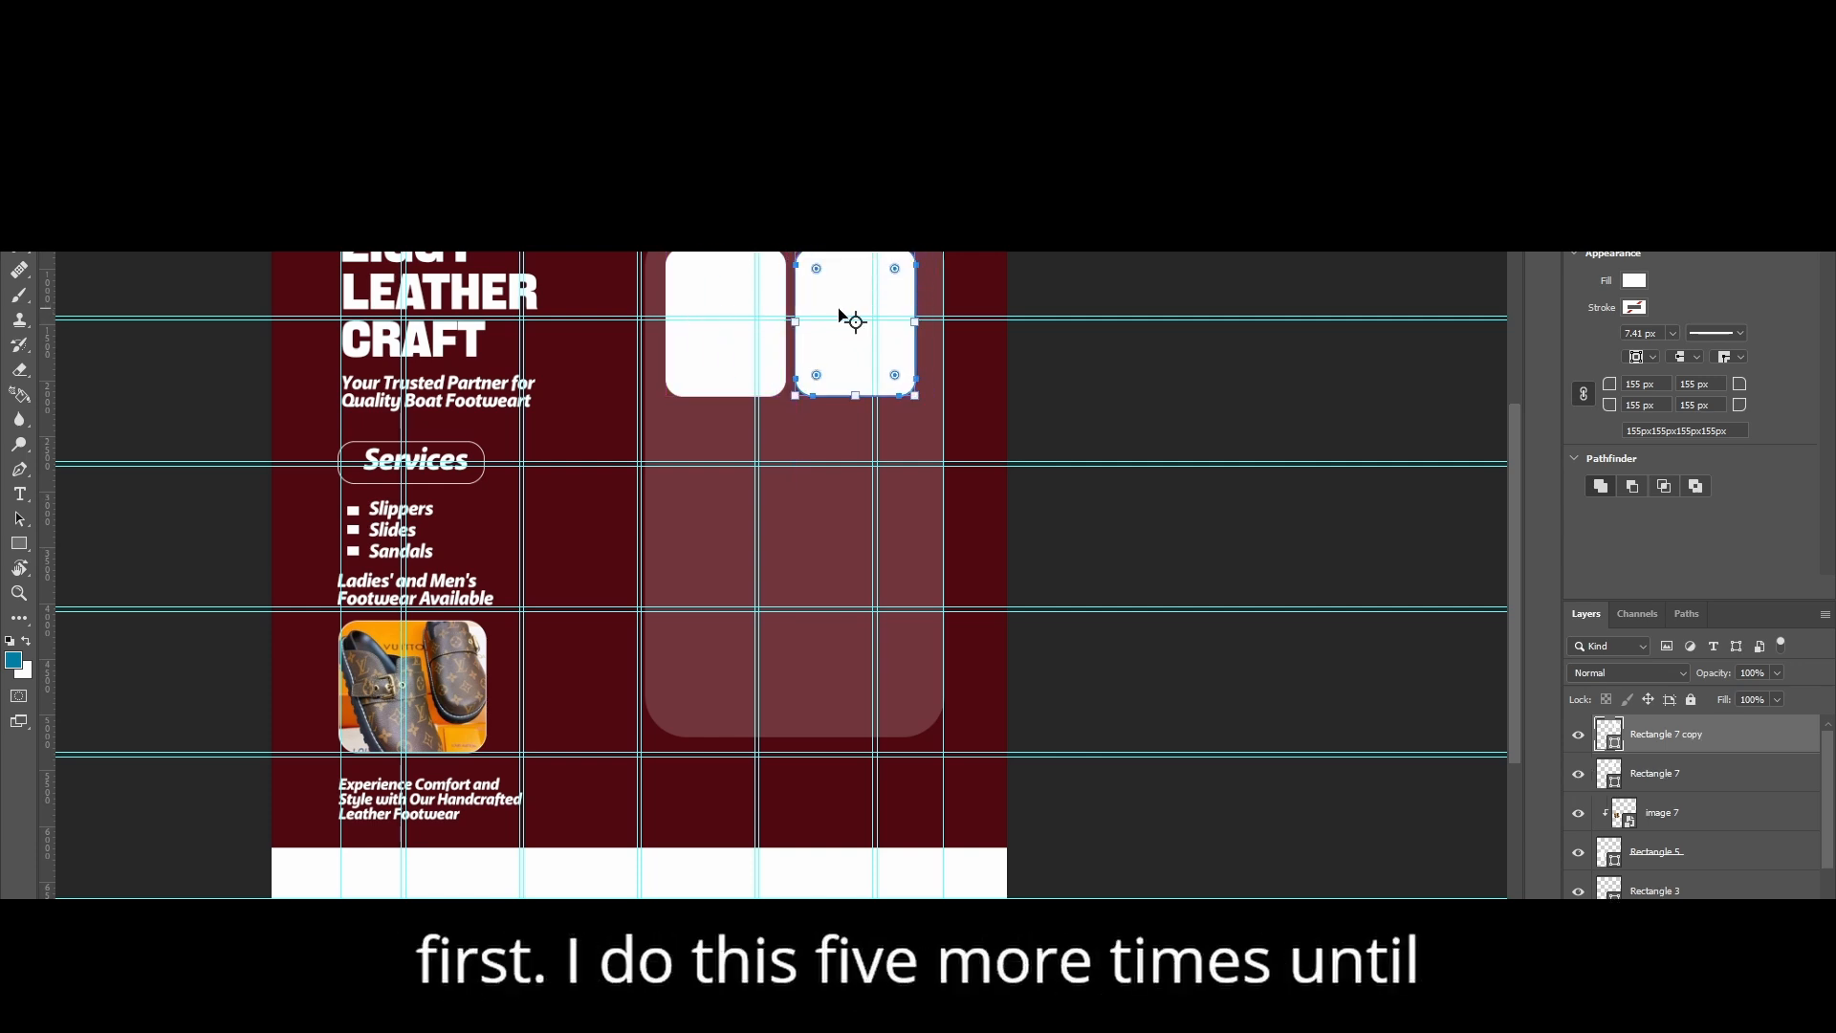
{"action": "left_click", "coordinate": [719, 297], "text": "shift"}
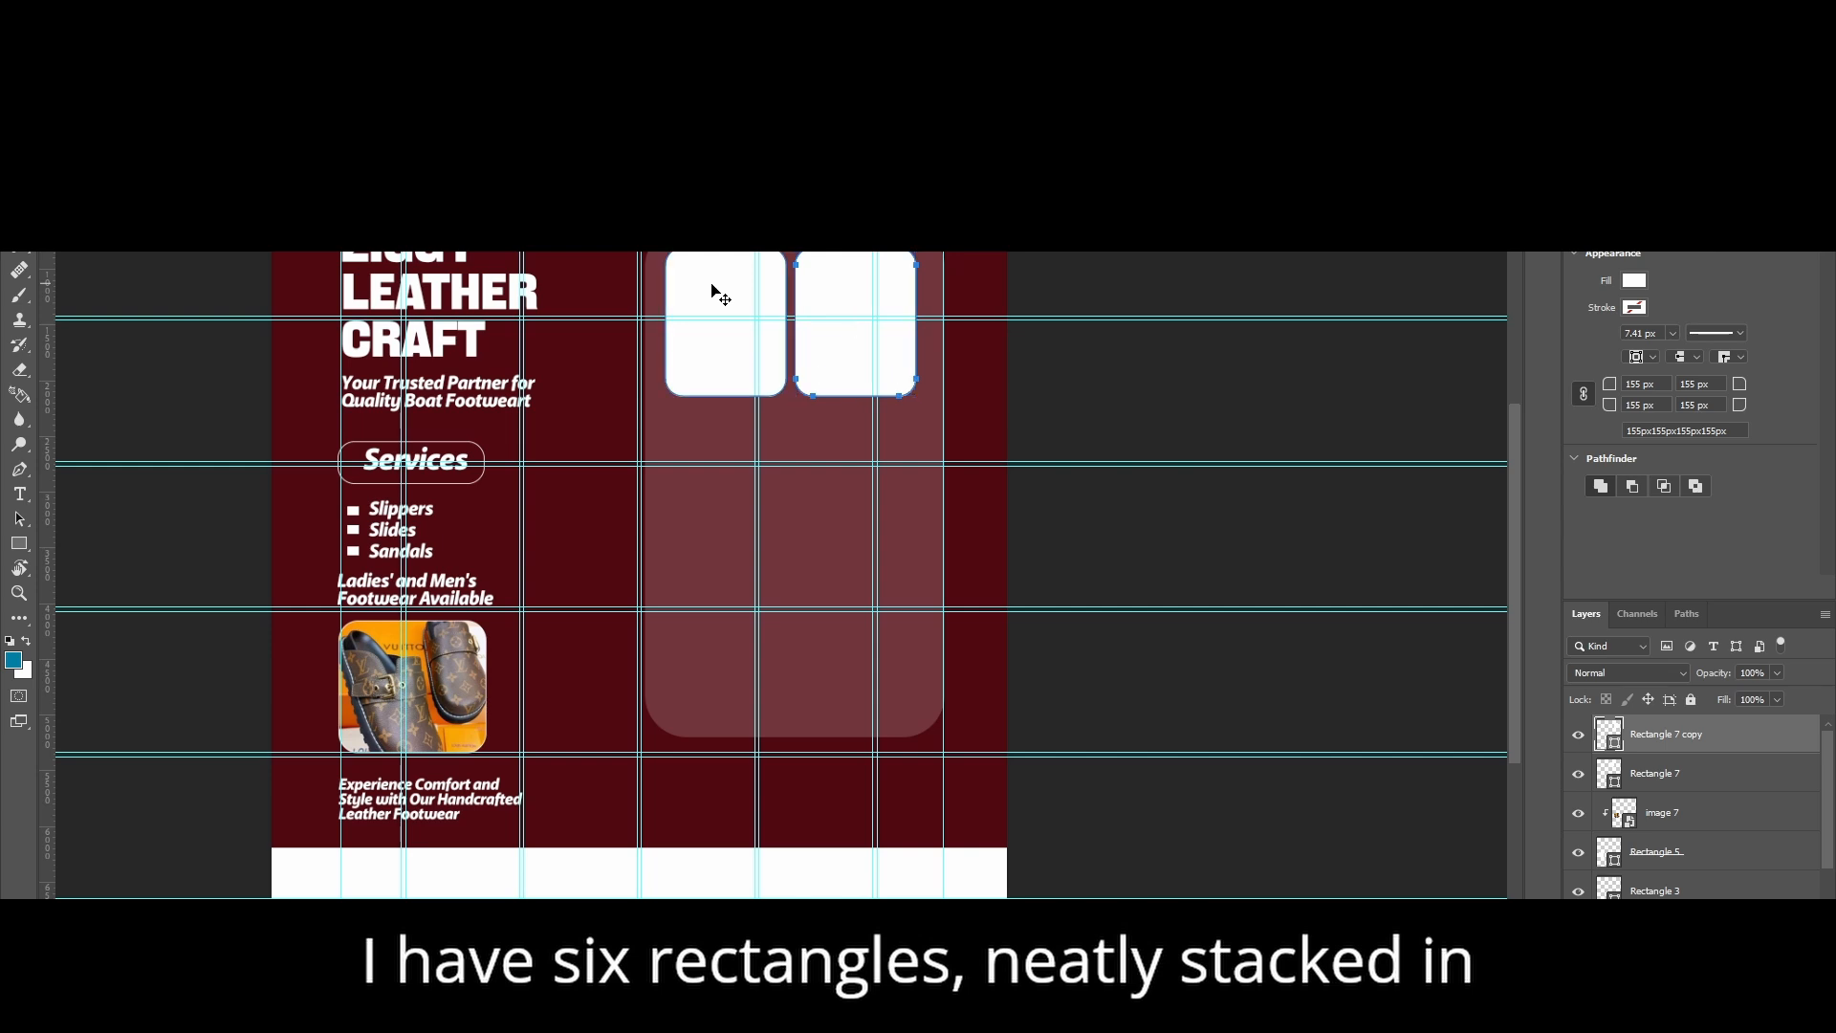
{"action": "left_click_drag", "start_coordinate": [854, 299], "coordinate": [848, 599]}
{"action": "left_click", "coordinate": [1104, 368]}
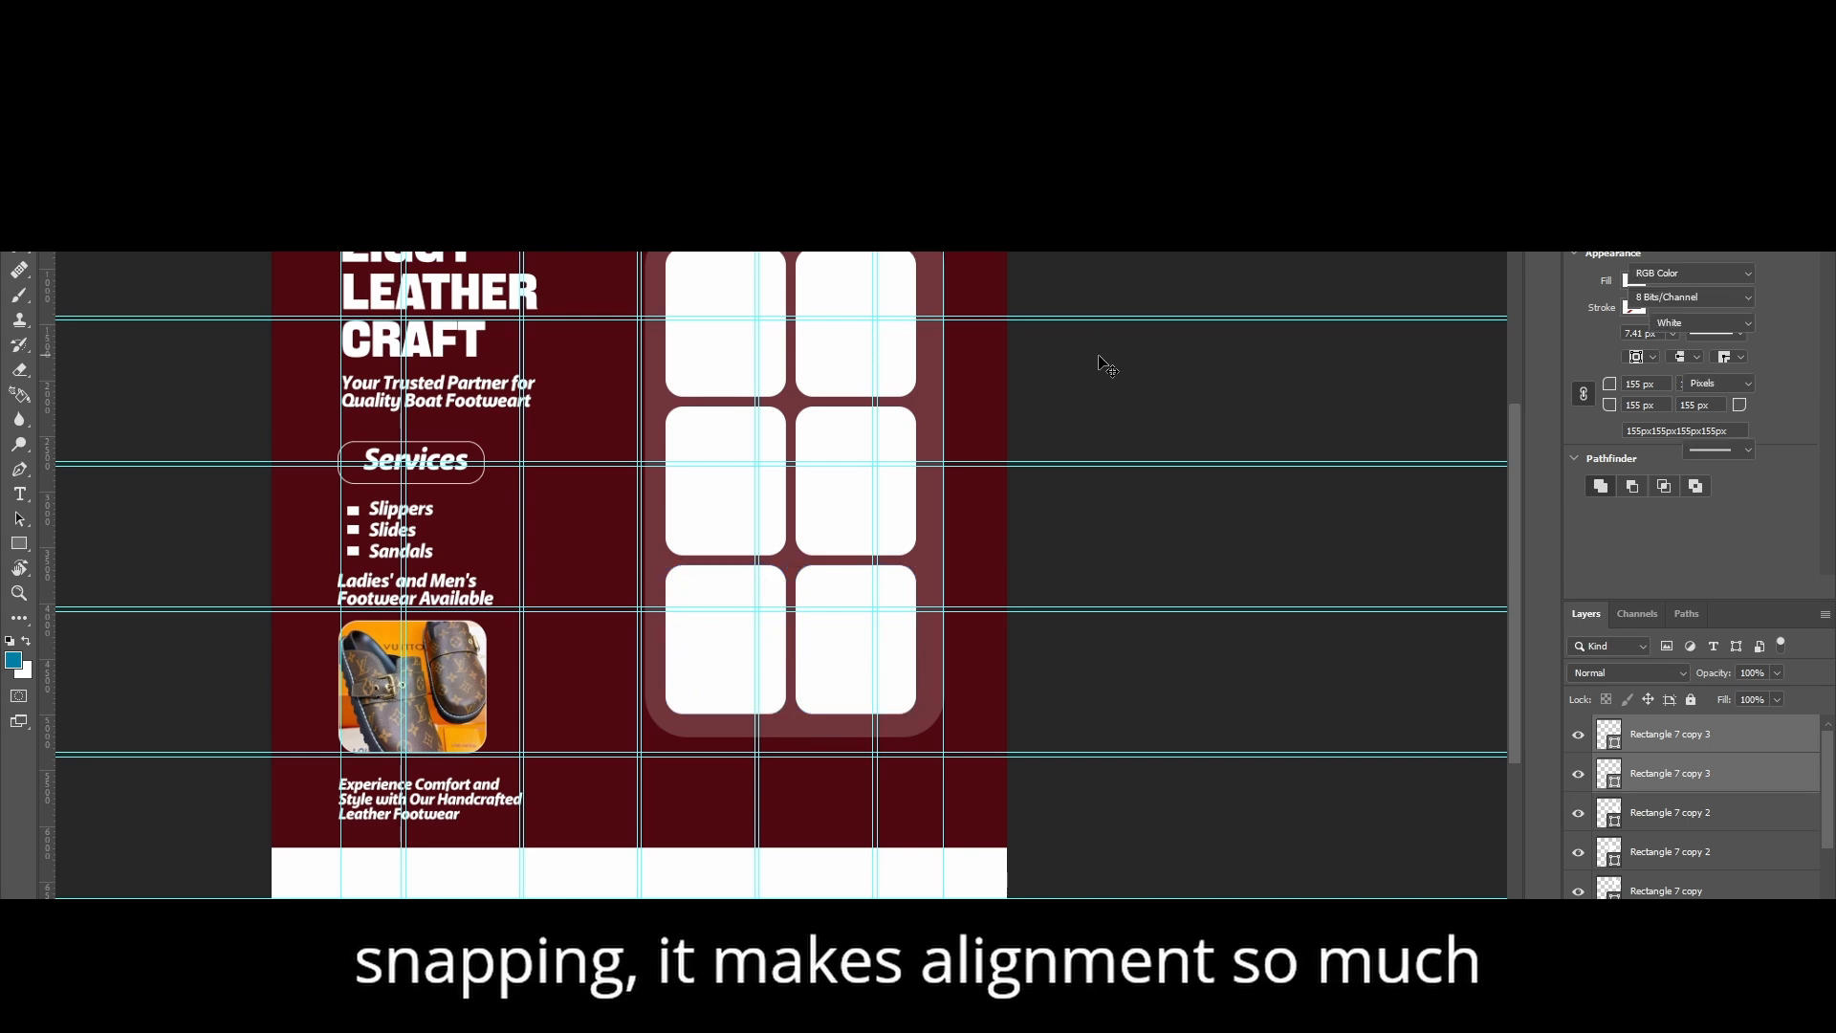
Step: Place image 1 as an embedded image over the grid's top-left frame and clip it to that frame
{"action": "scroll", "coordinate": [858, 371], "scroll_direction": "up", "scroll_amount": 1}
{"action": "left_click", "coordinate": [688, 274]}
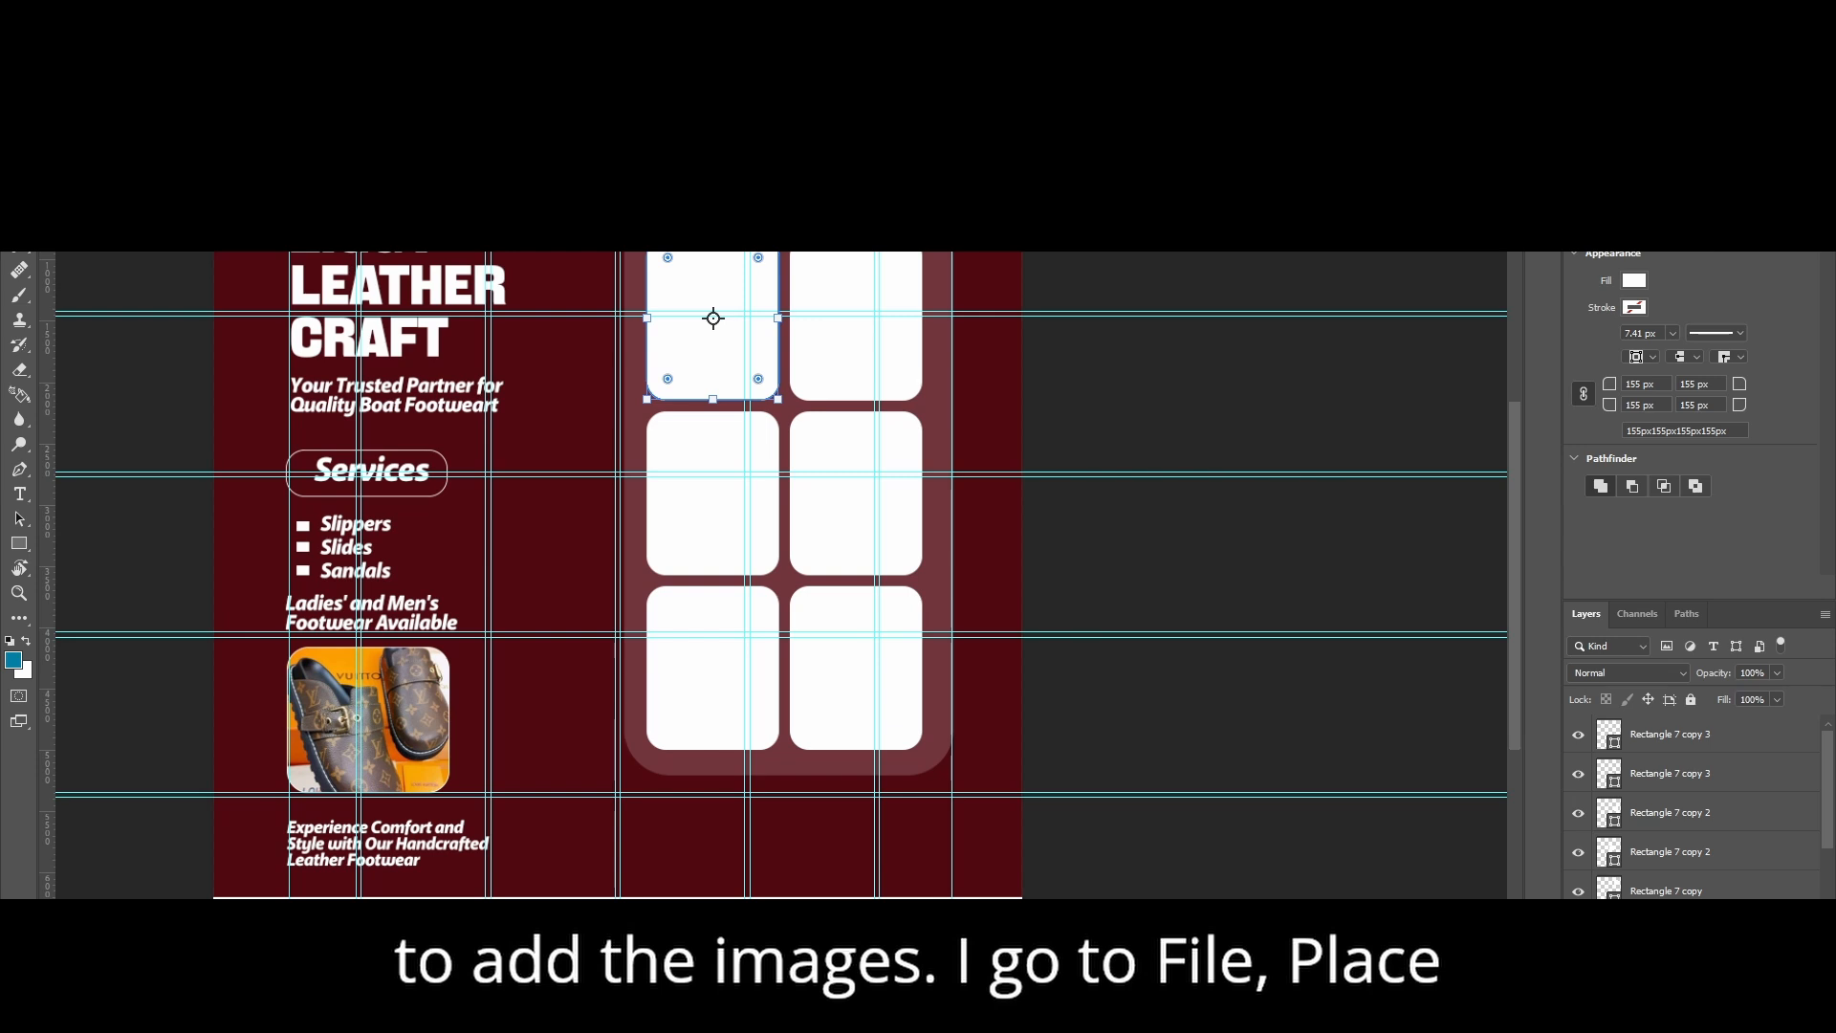
{"action": "left_click", "coordinate": [43, 234]}
{"action": "left_click", "coordinate": [81, 373]}
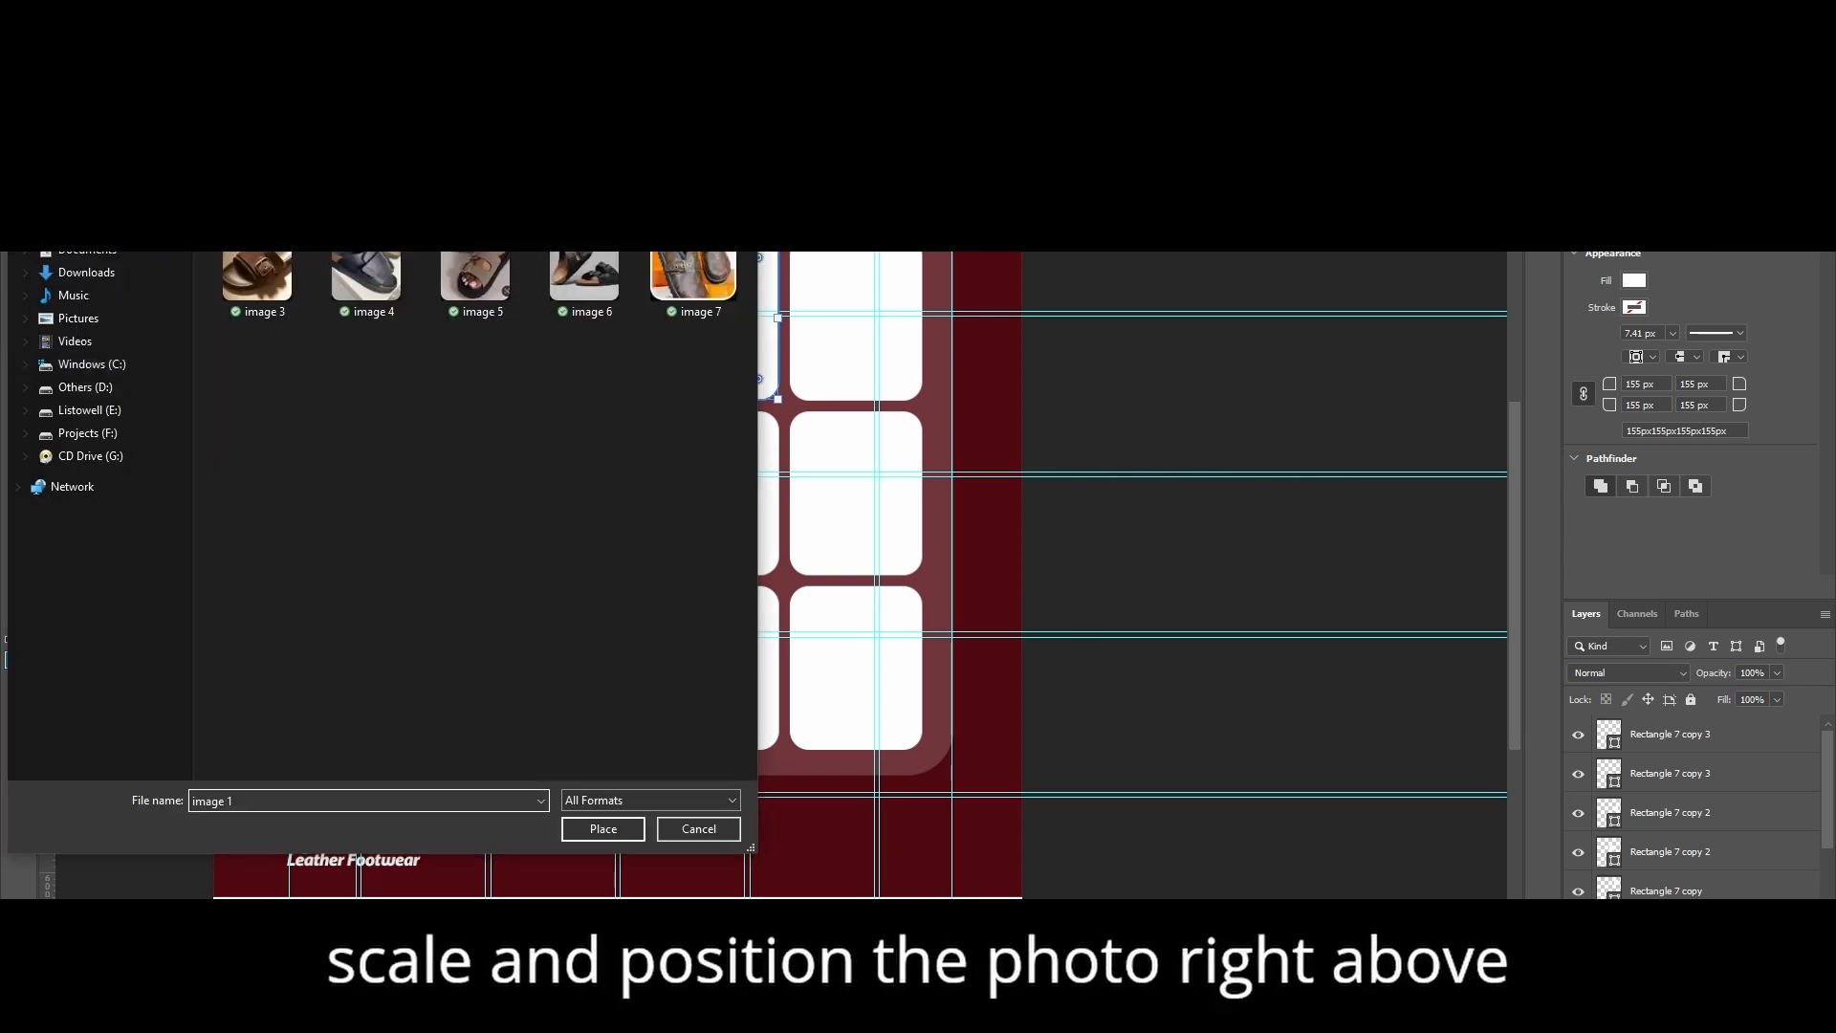
{"action": "double_click", "coordinate": [584, 134]}
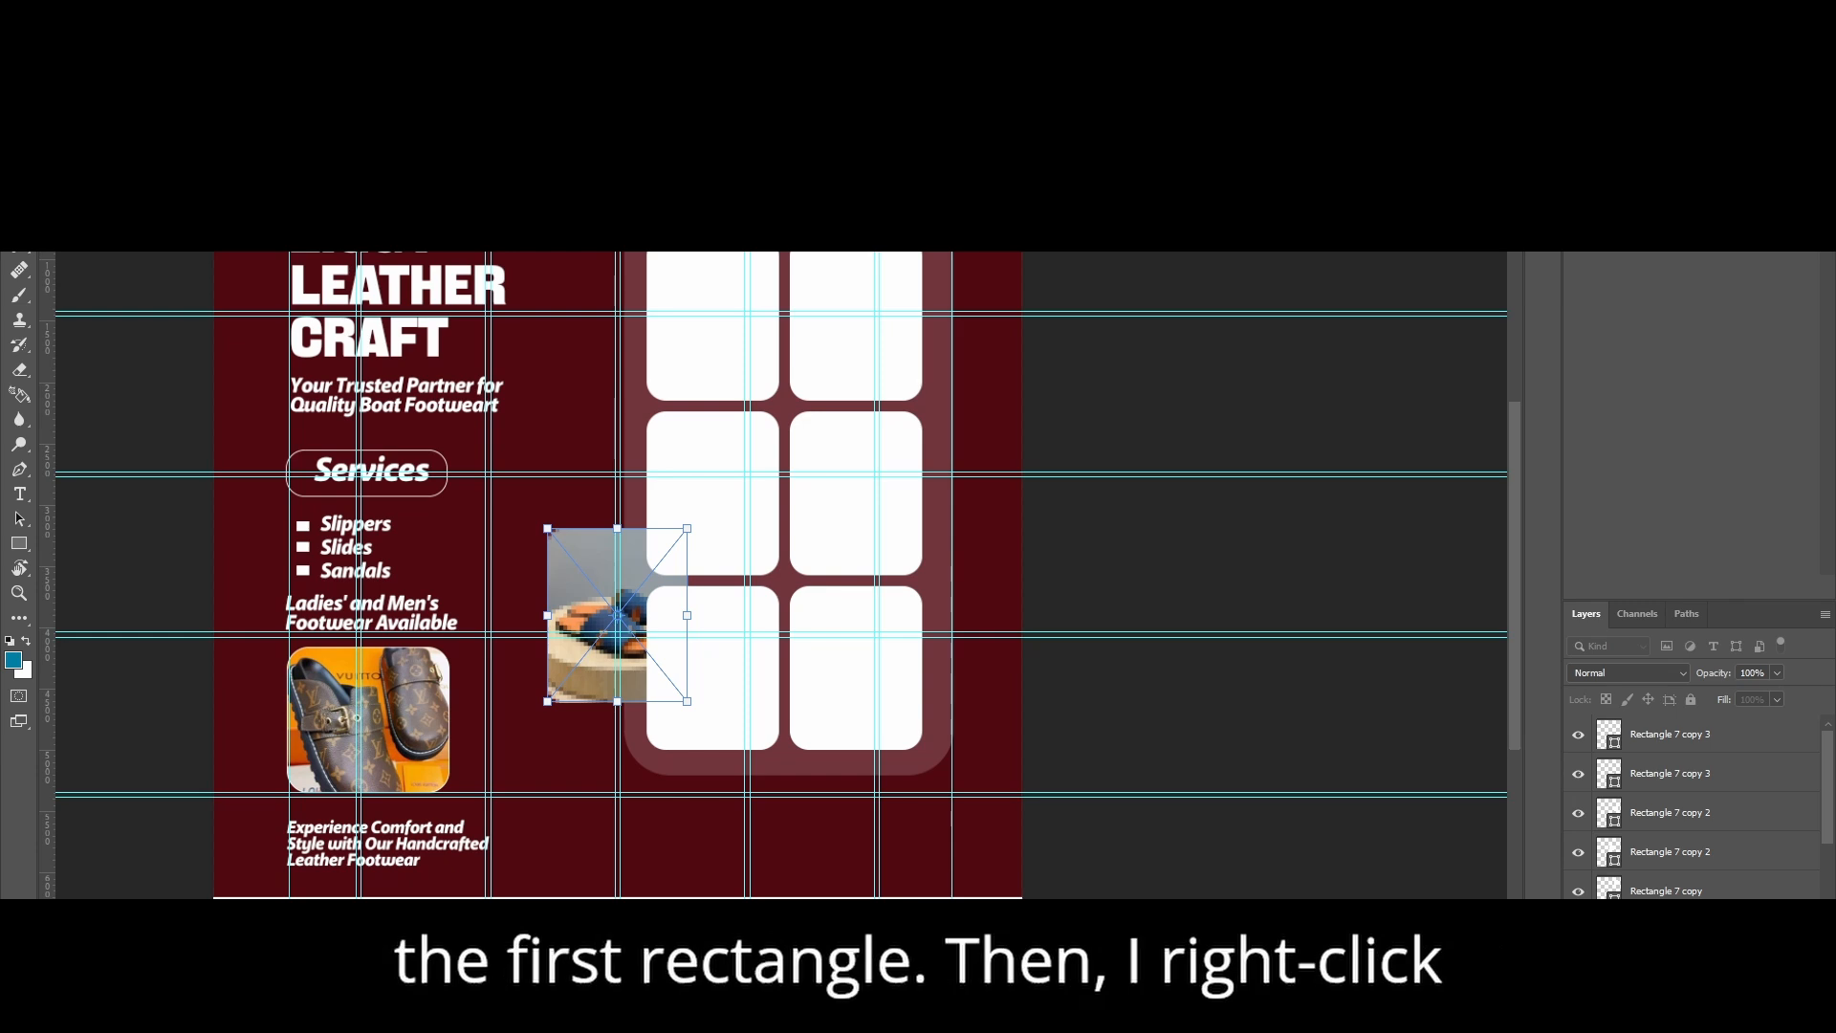
{"action": "key", "text": "Return"}
{"action": "left_click_drag", "start_coordinate": [603, 593], "coordinate": [673, 278]}
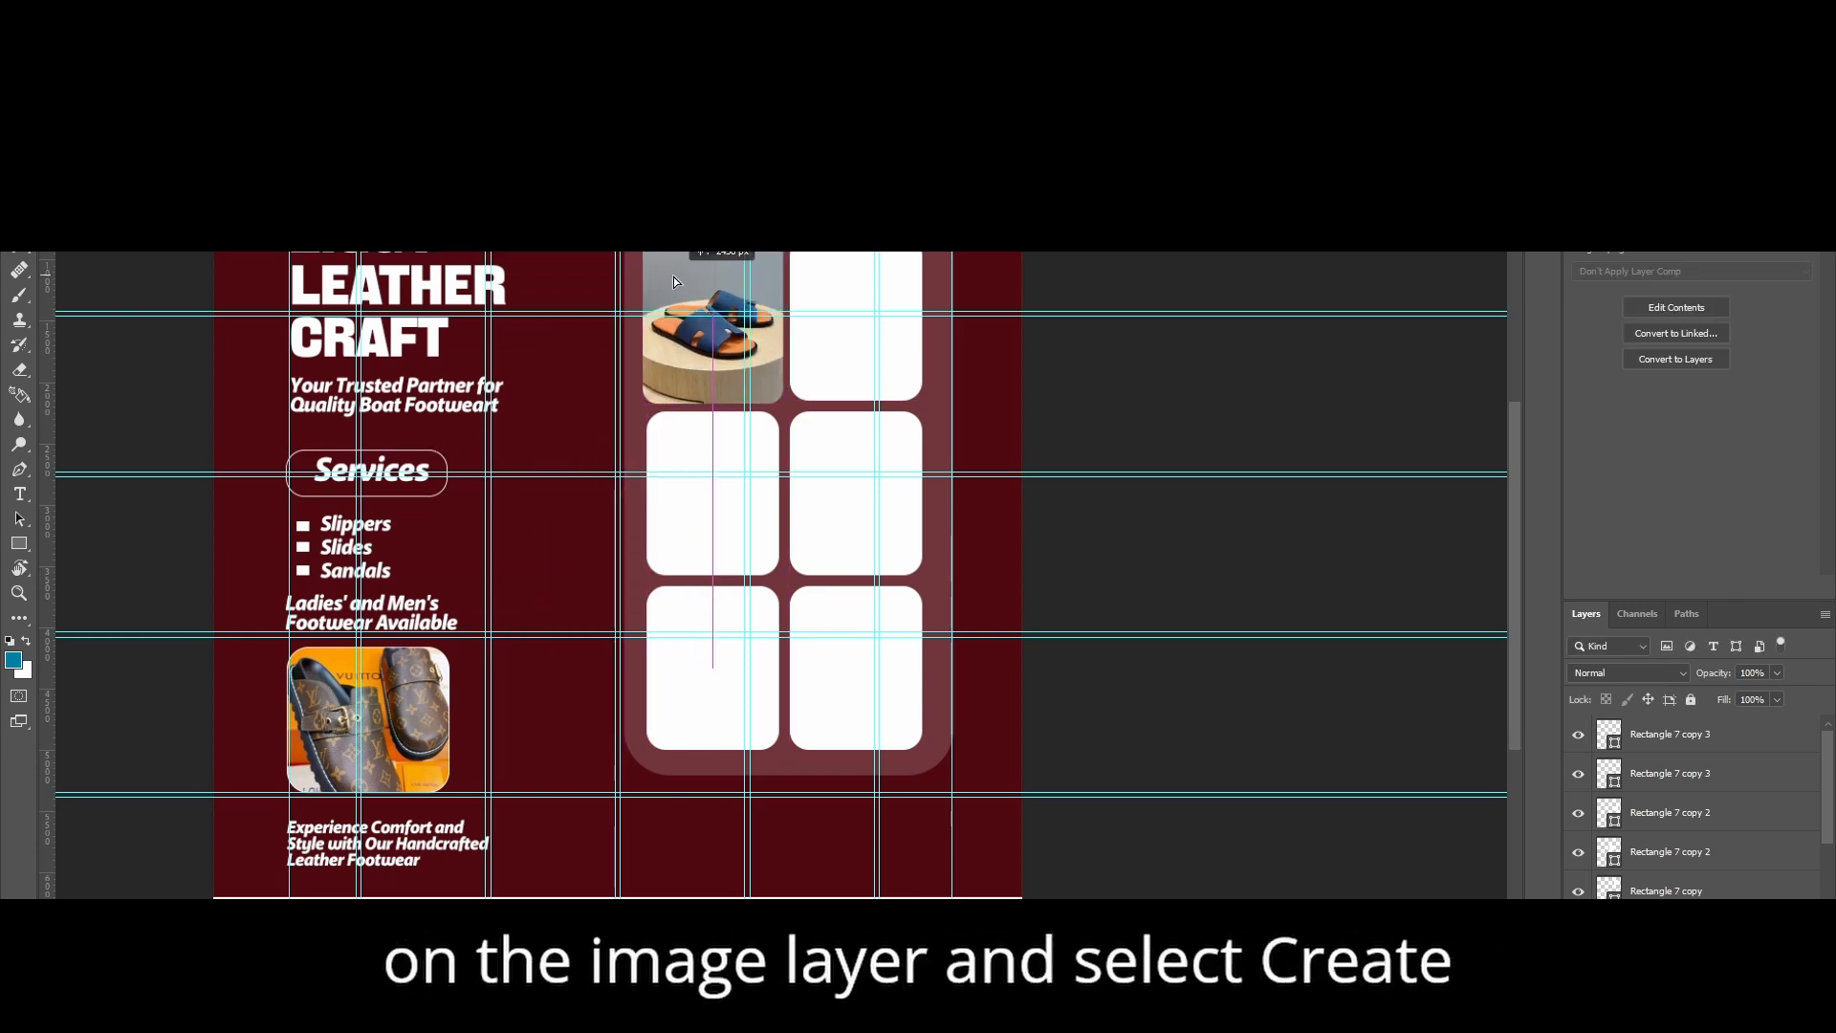
{"action": "right_click", "coordinate": [1610, 770]}
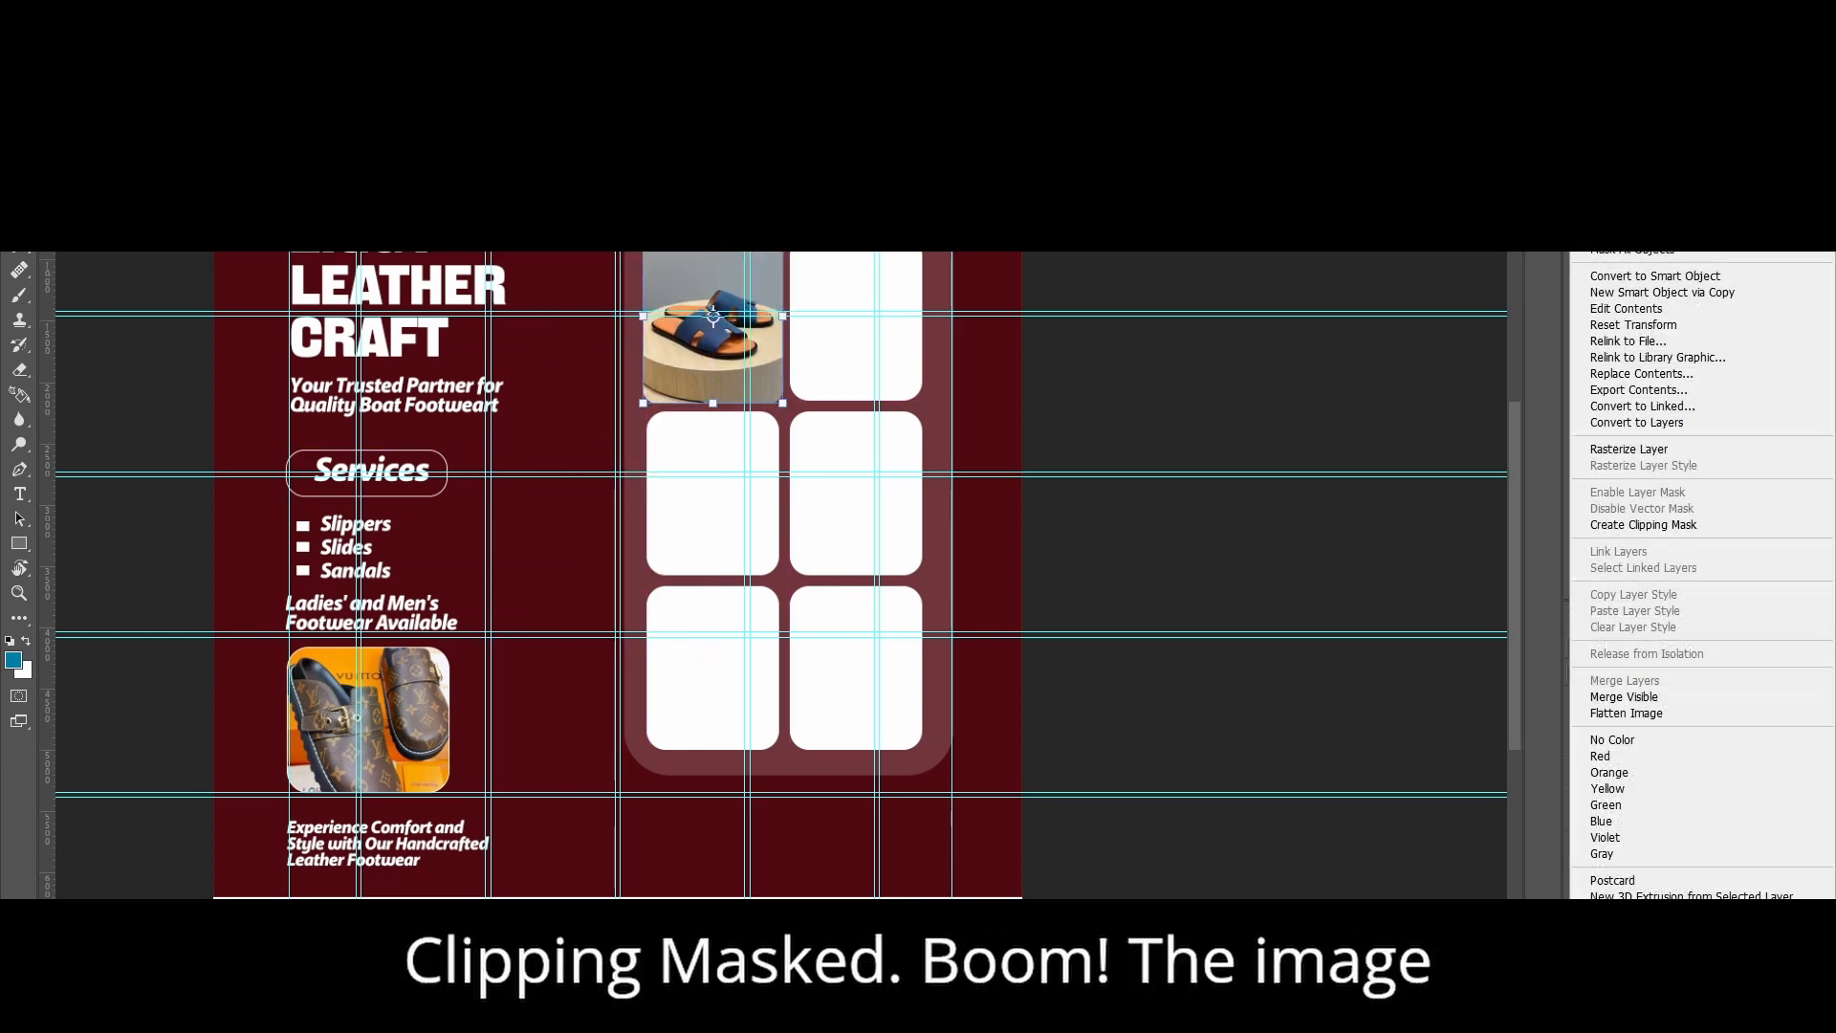
{"action": "left_click", "coordinate": [1632, 527]}
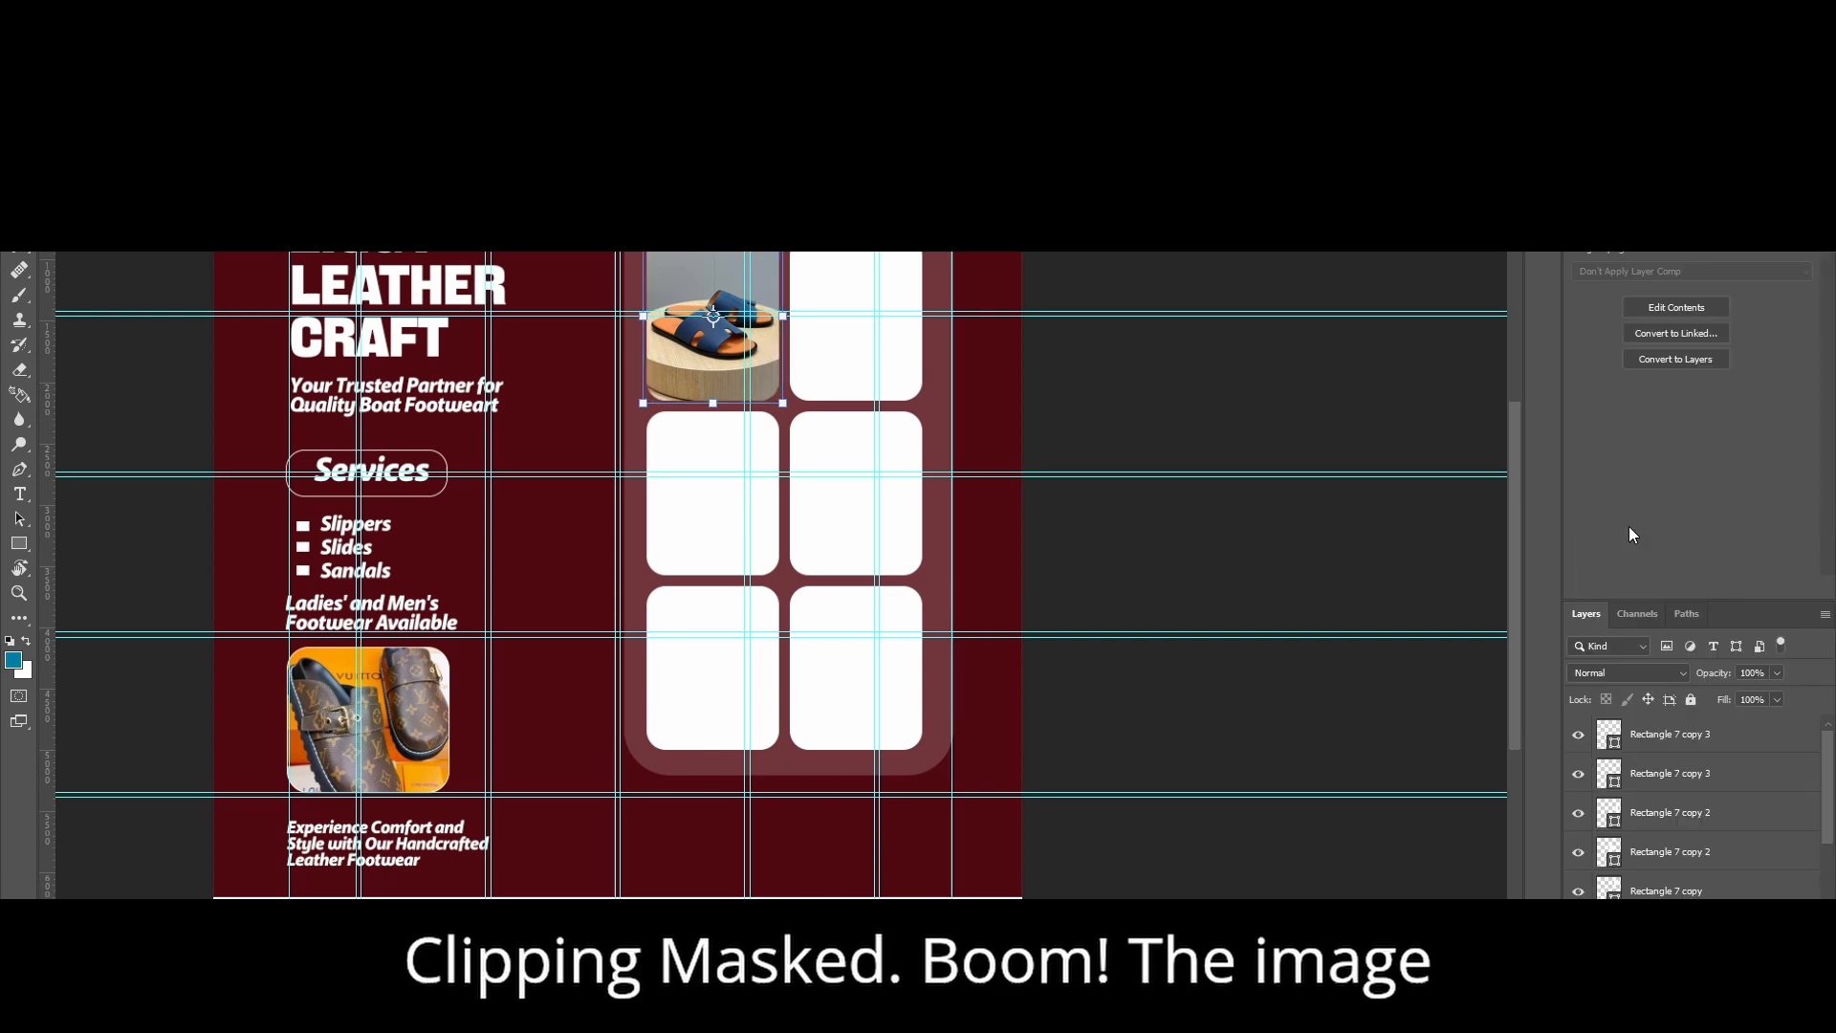
Step: Place image 2 as an embedded image over the top-right frame and clip it to that frame
{"action": "left_click", "coordinate": [833, 284]}
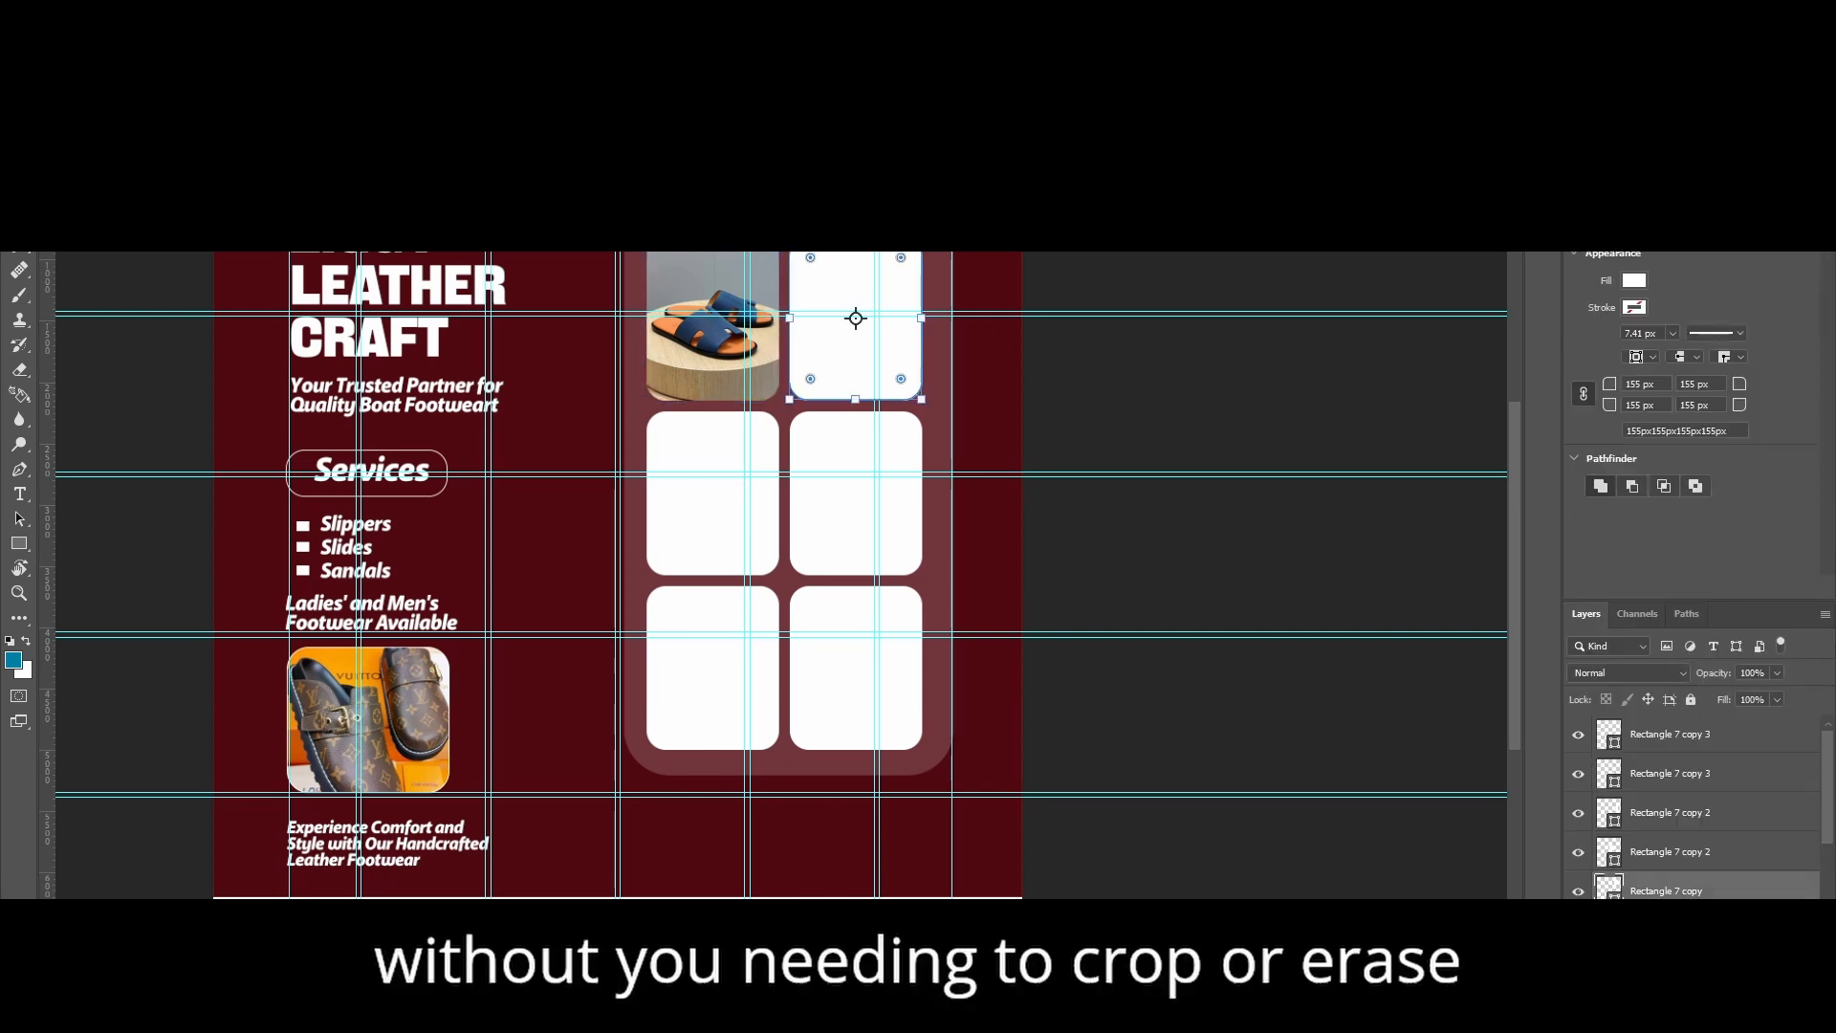
{"action": "left_click", "coordinate": [38, 239]}
{"action": "left_click", "coordinate": [89, 372]}
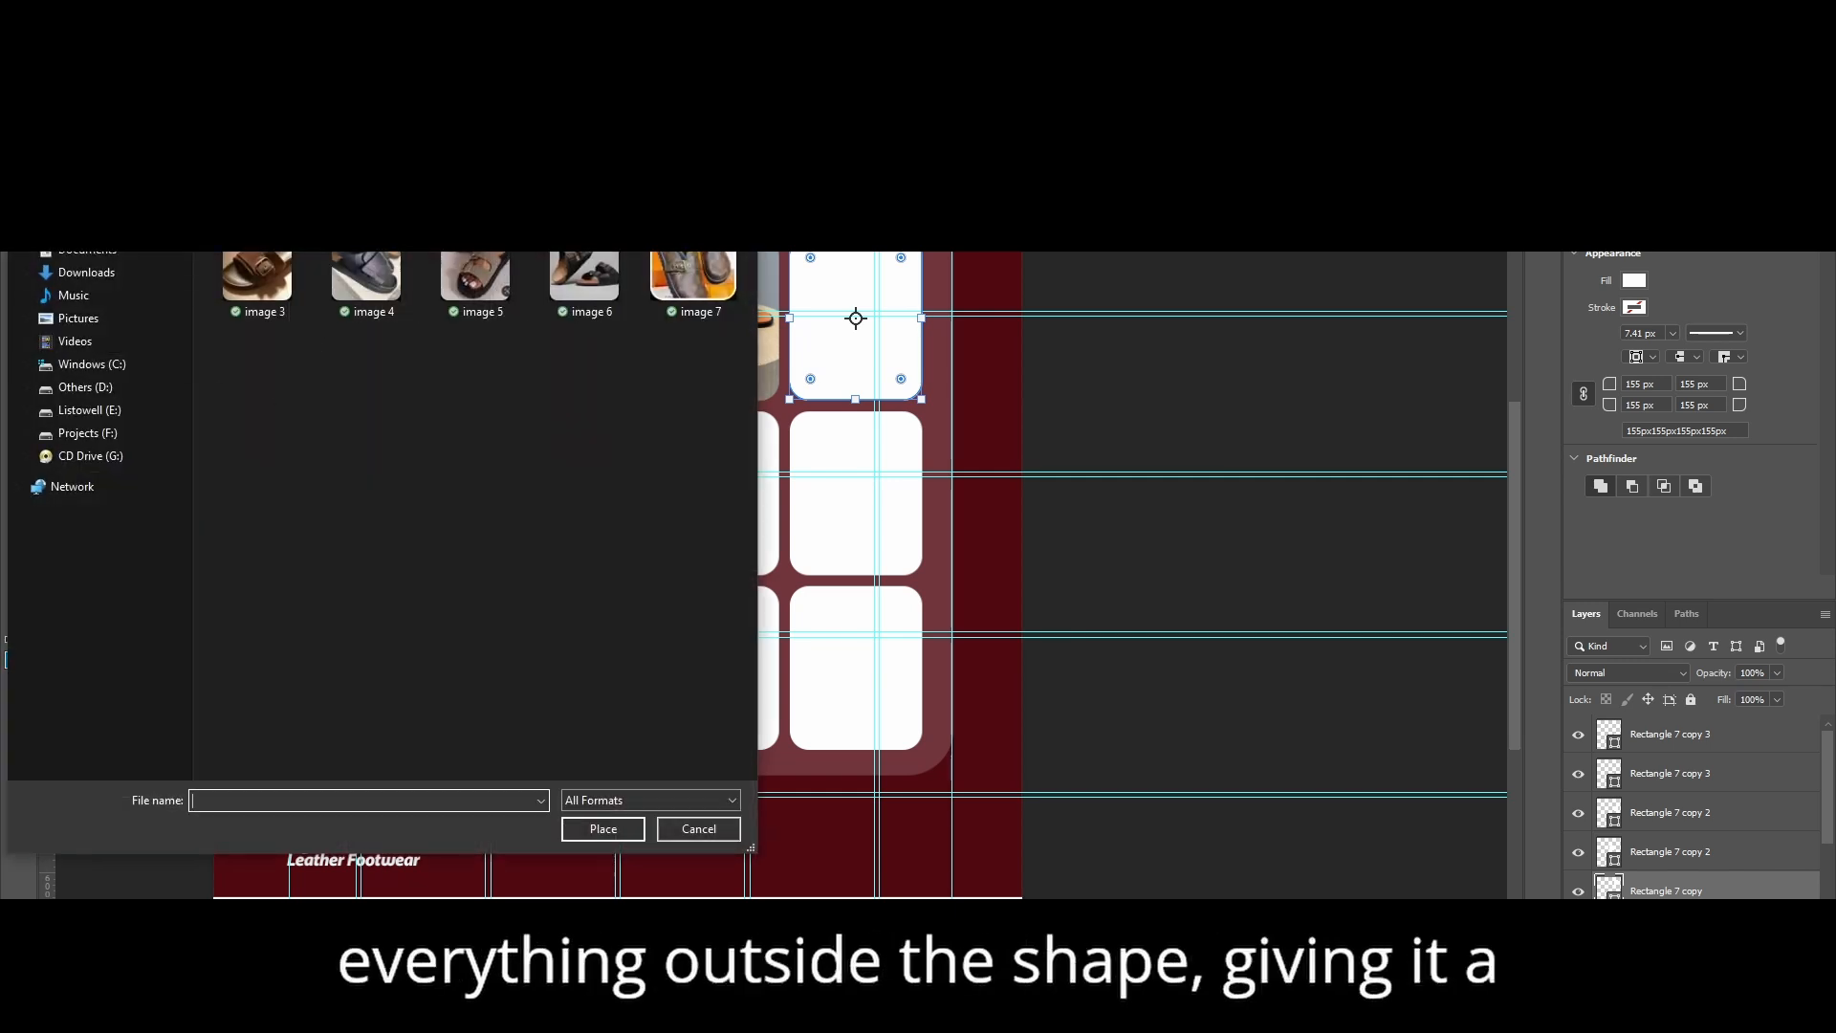
{"action": "double_click", "coordinate": [694, 158]}
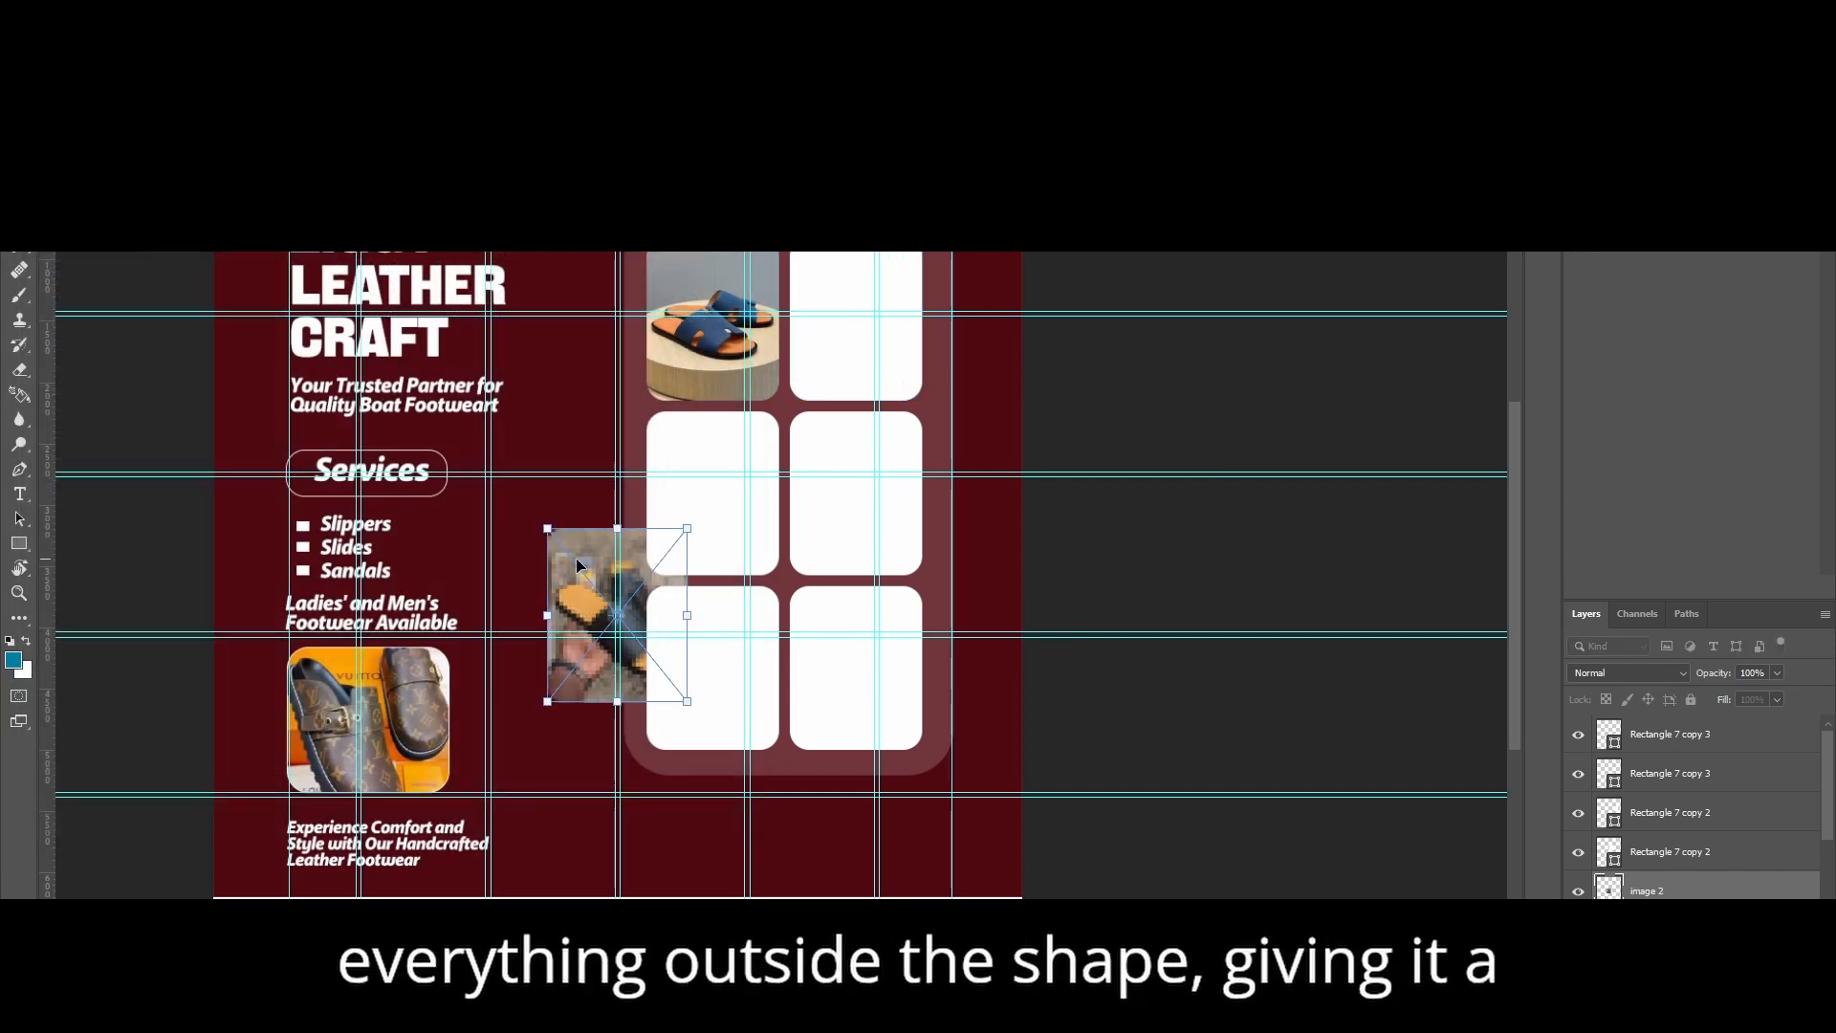
{"action": "left_click_drag", "start_coordinate": [577, 565], "coordinate": [823, 264]}
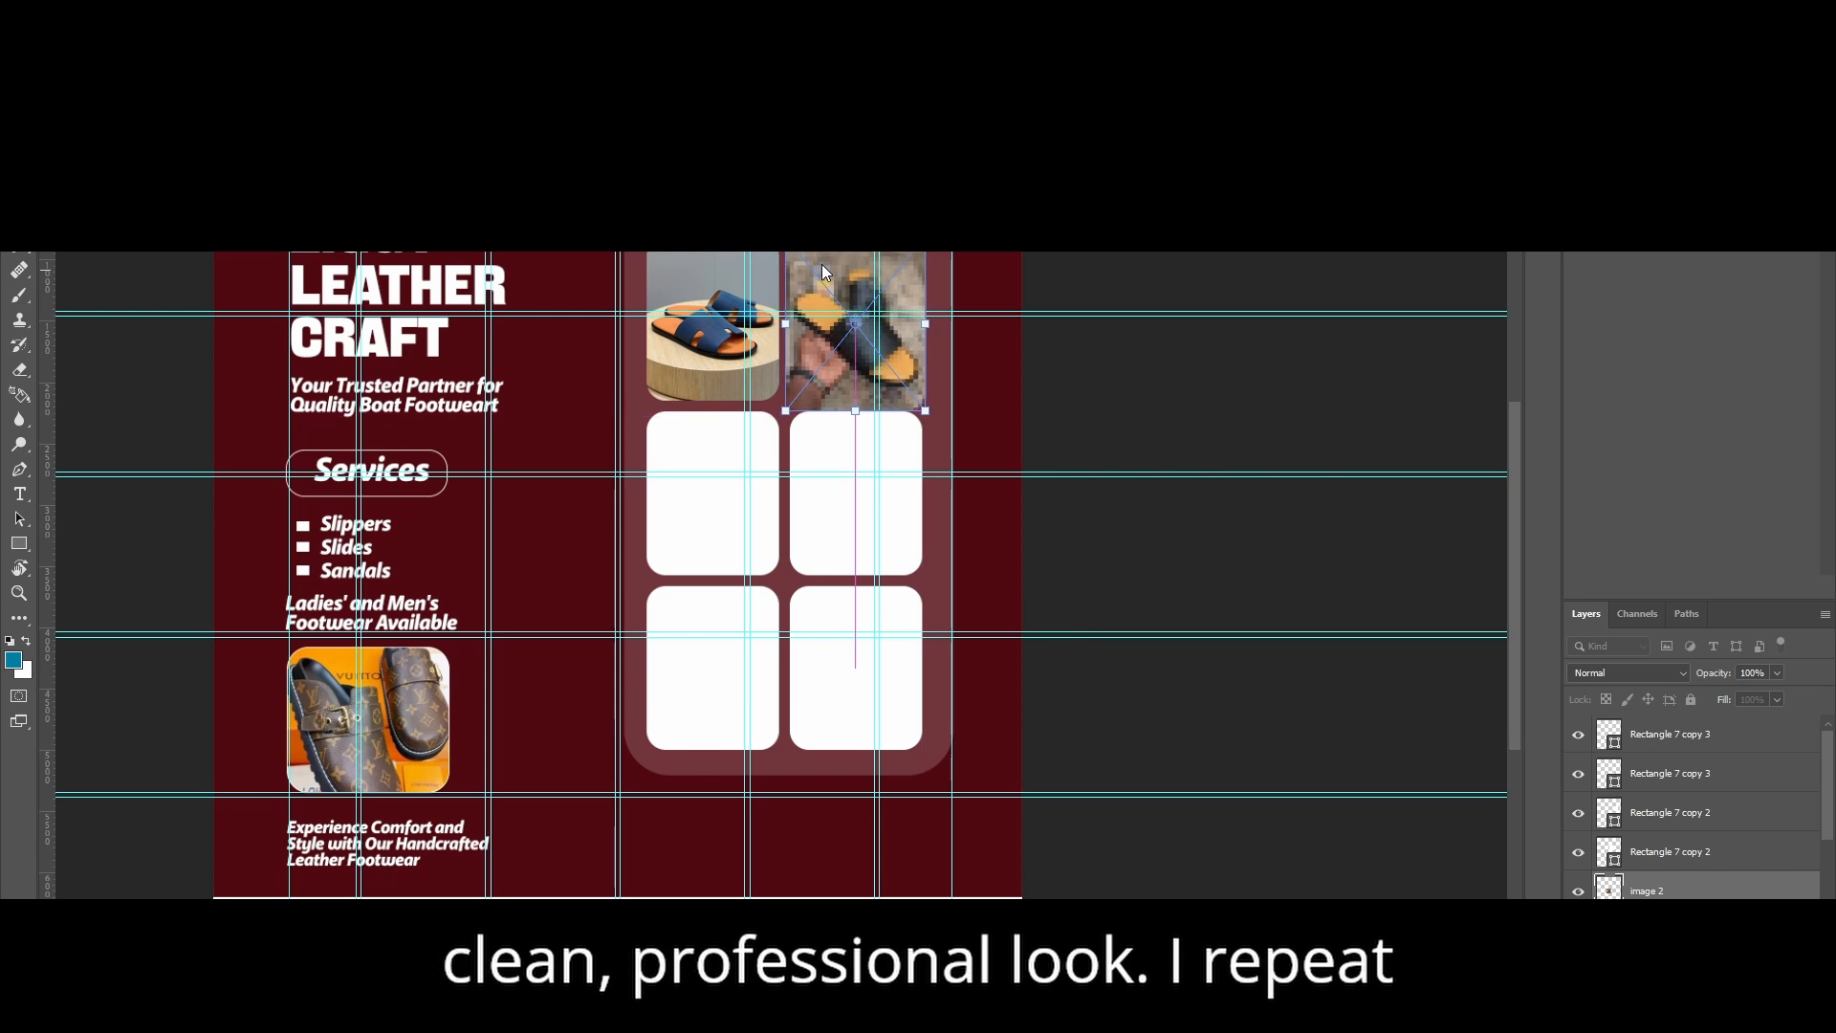
{"action": "key", "text": "Return"}
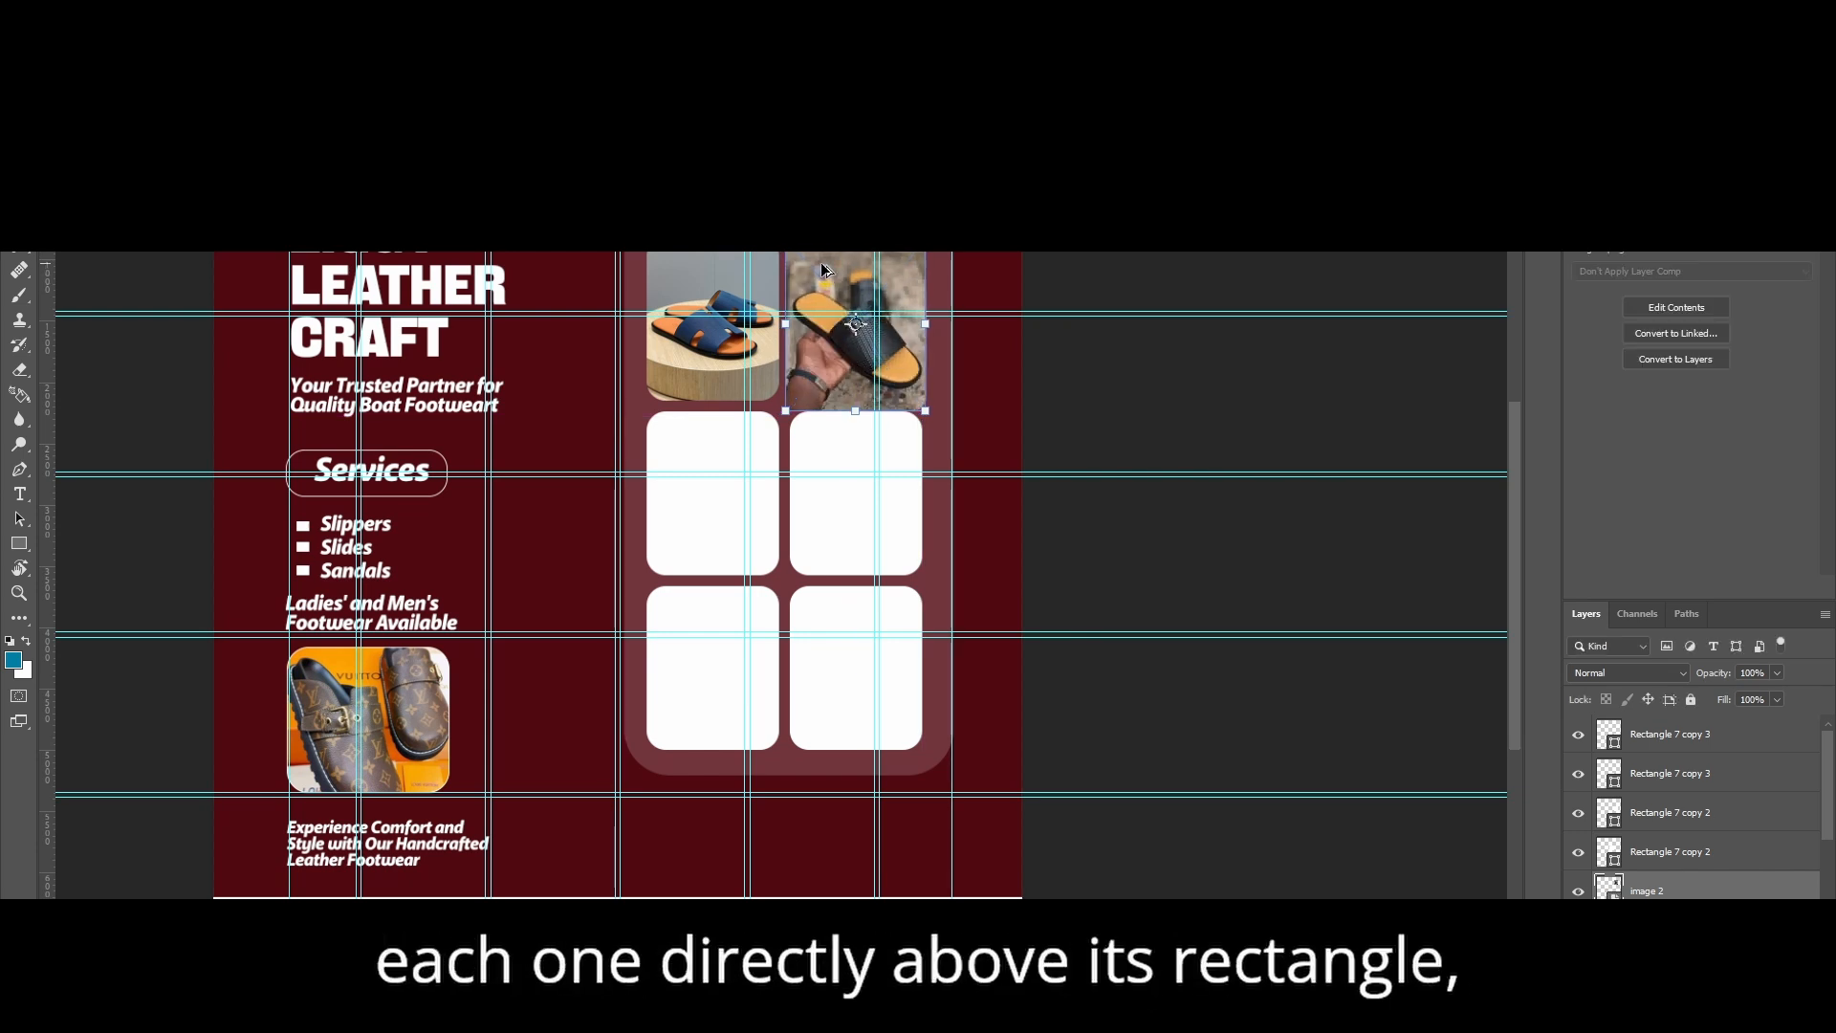
{"action": "key", "text": "ctrl+alt+g"}
Step: Place image 3 as an embedded image over the middle-left frame and clip it to that frame
{"action": "left_click", "coordinate": [718, 516]}
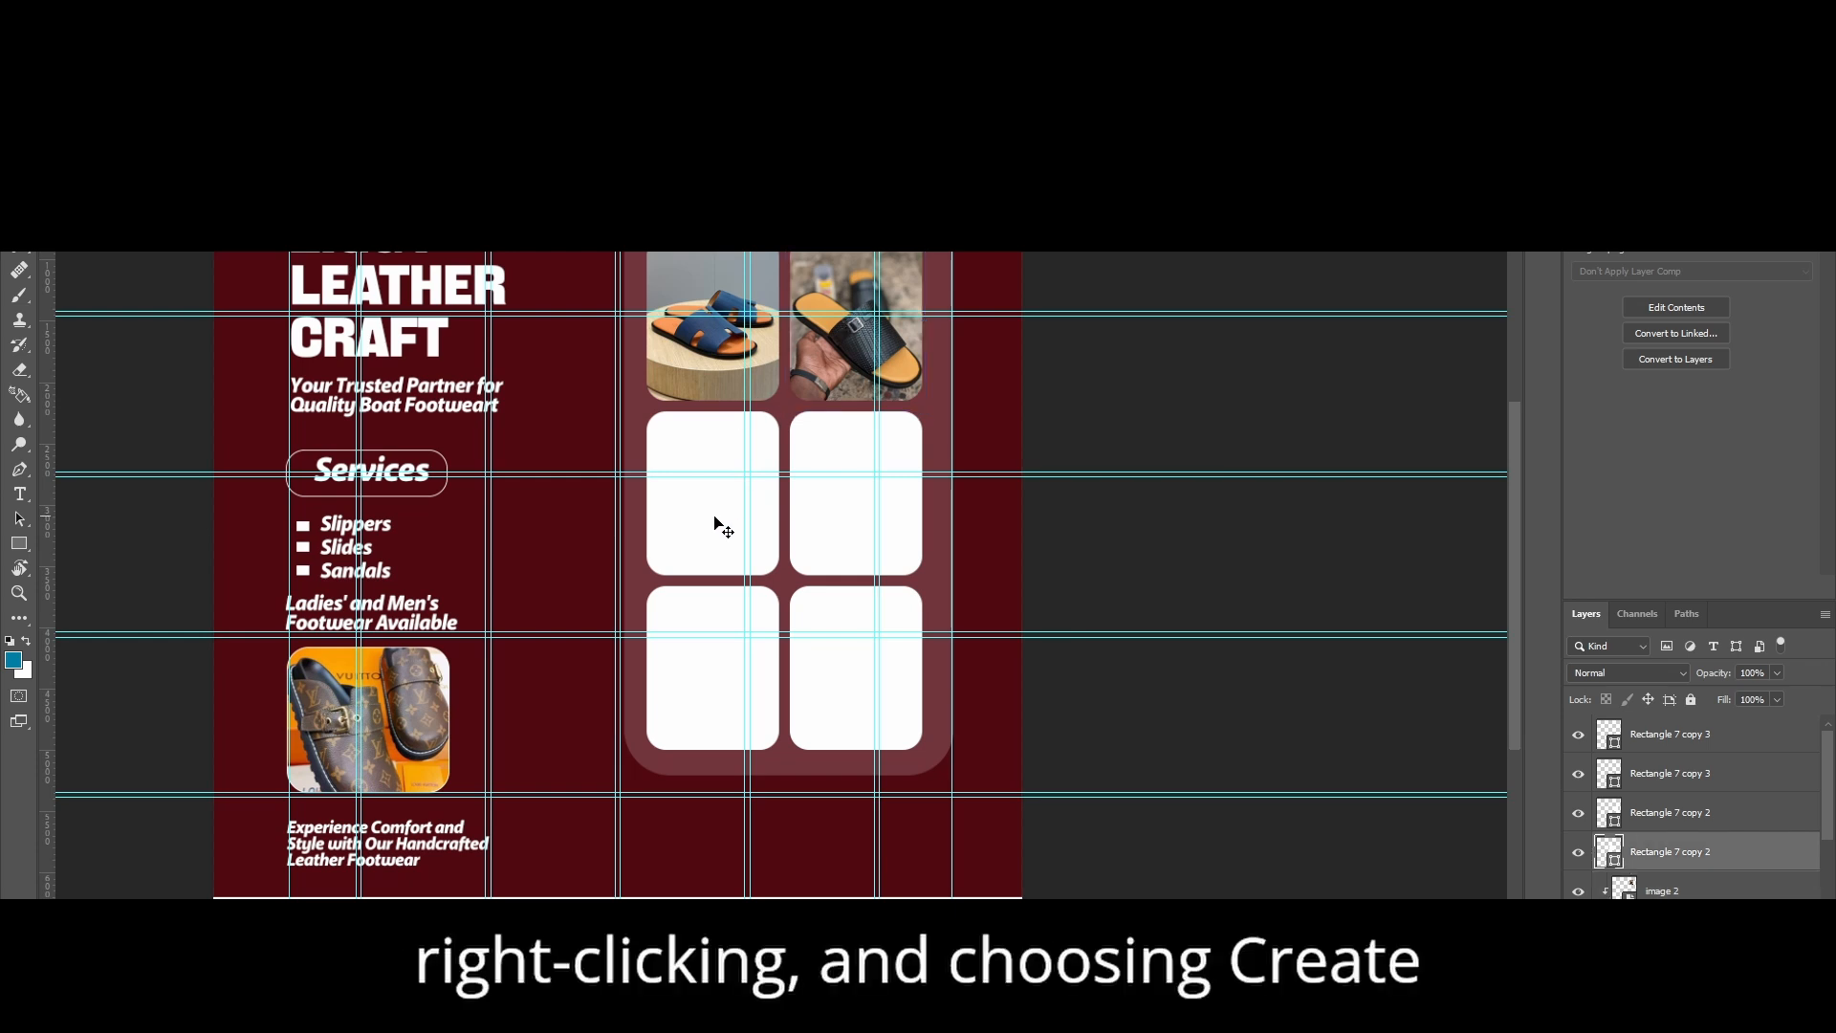
{"action": "left_click", "coordinate": [37, 11]}
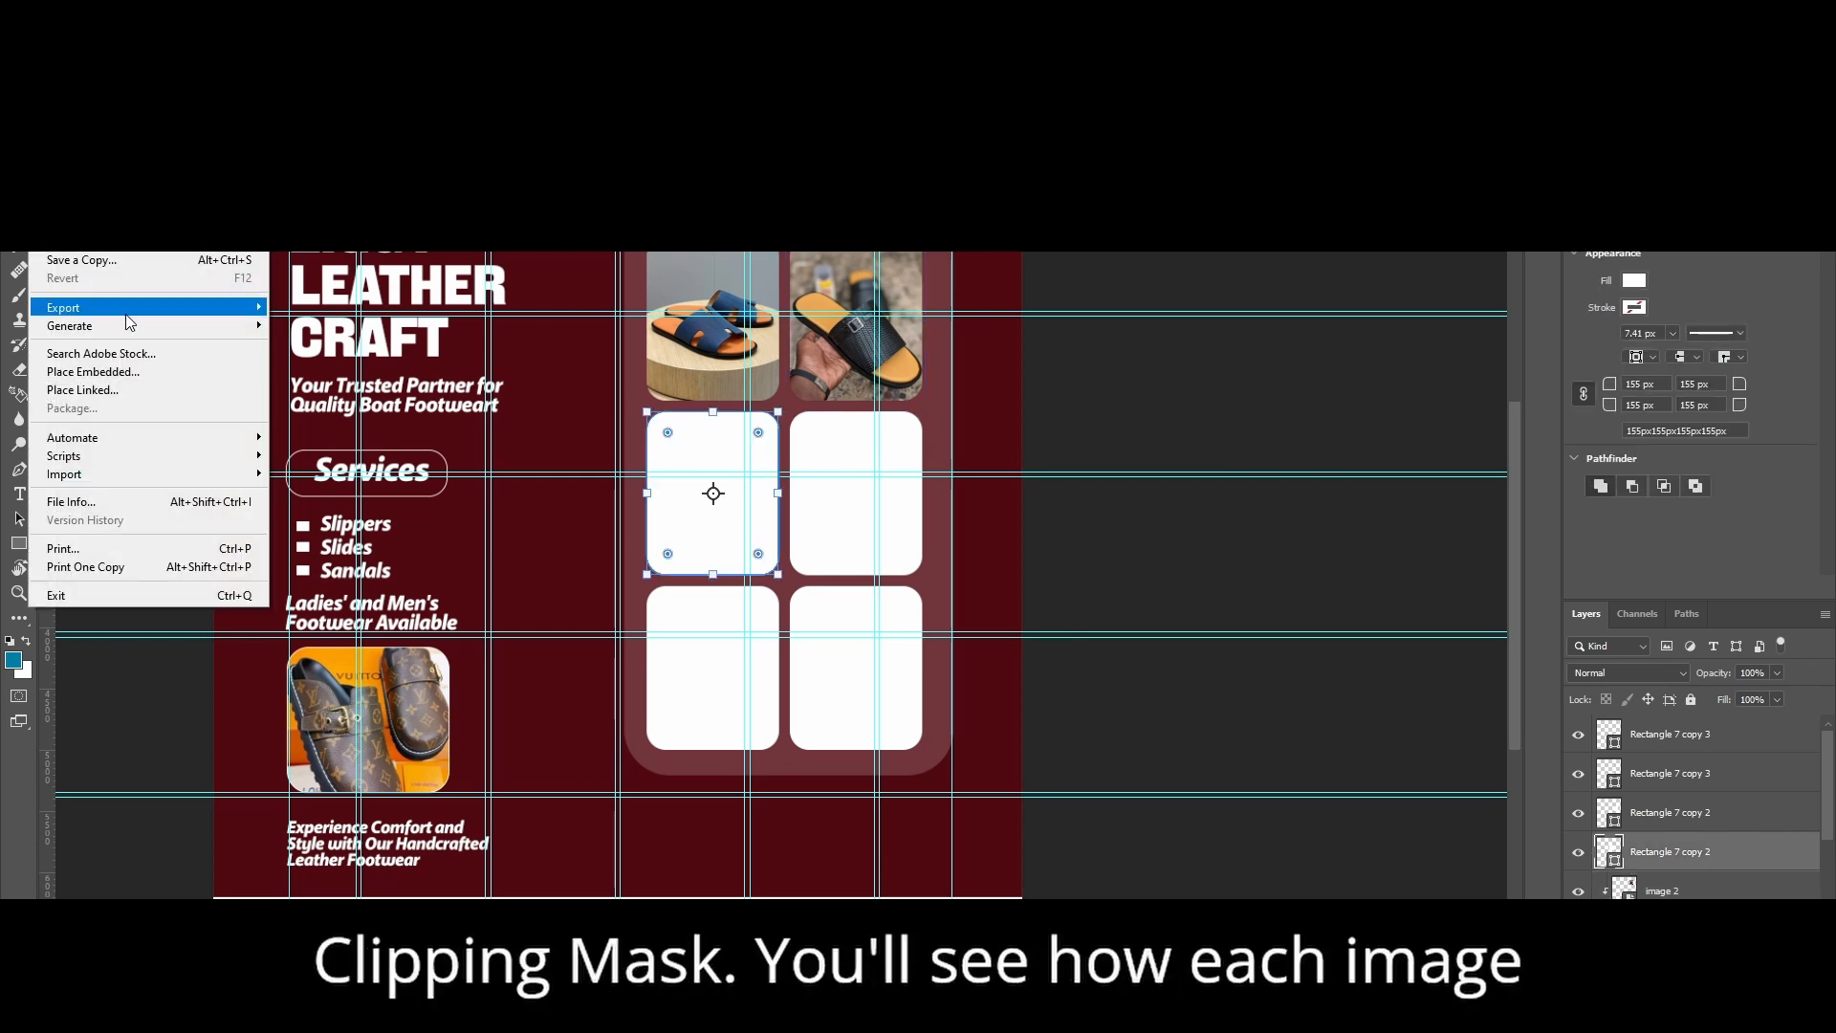
{"action": "left_click", "coordinate": [133, 371]}
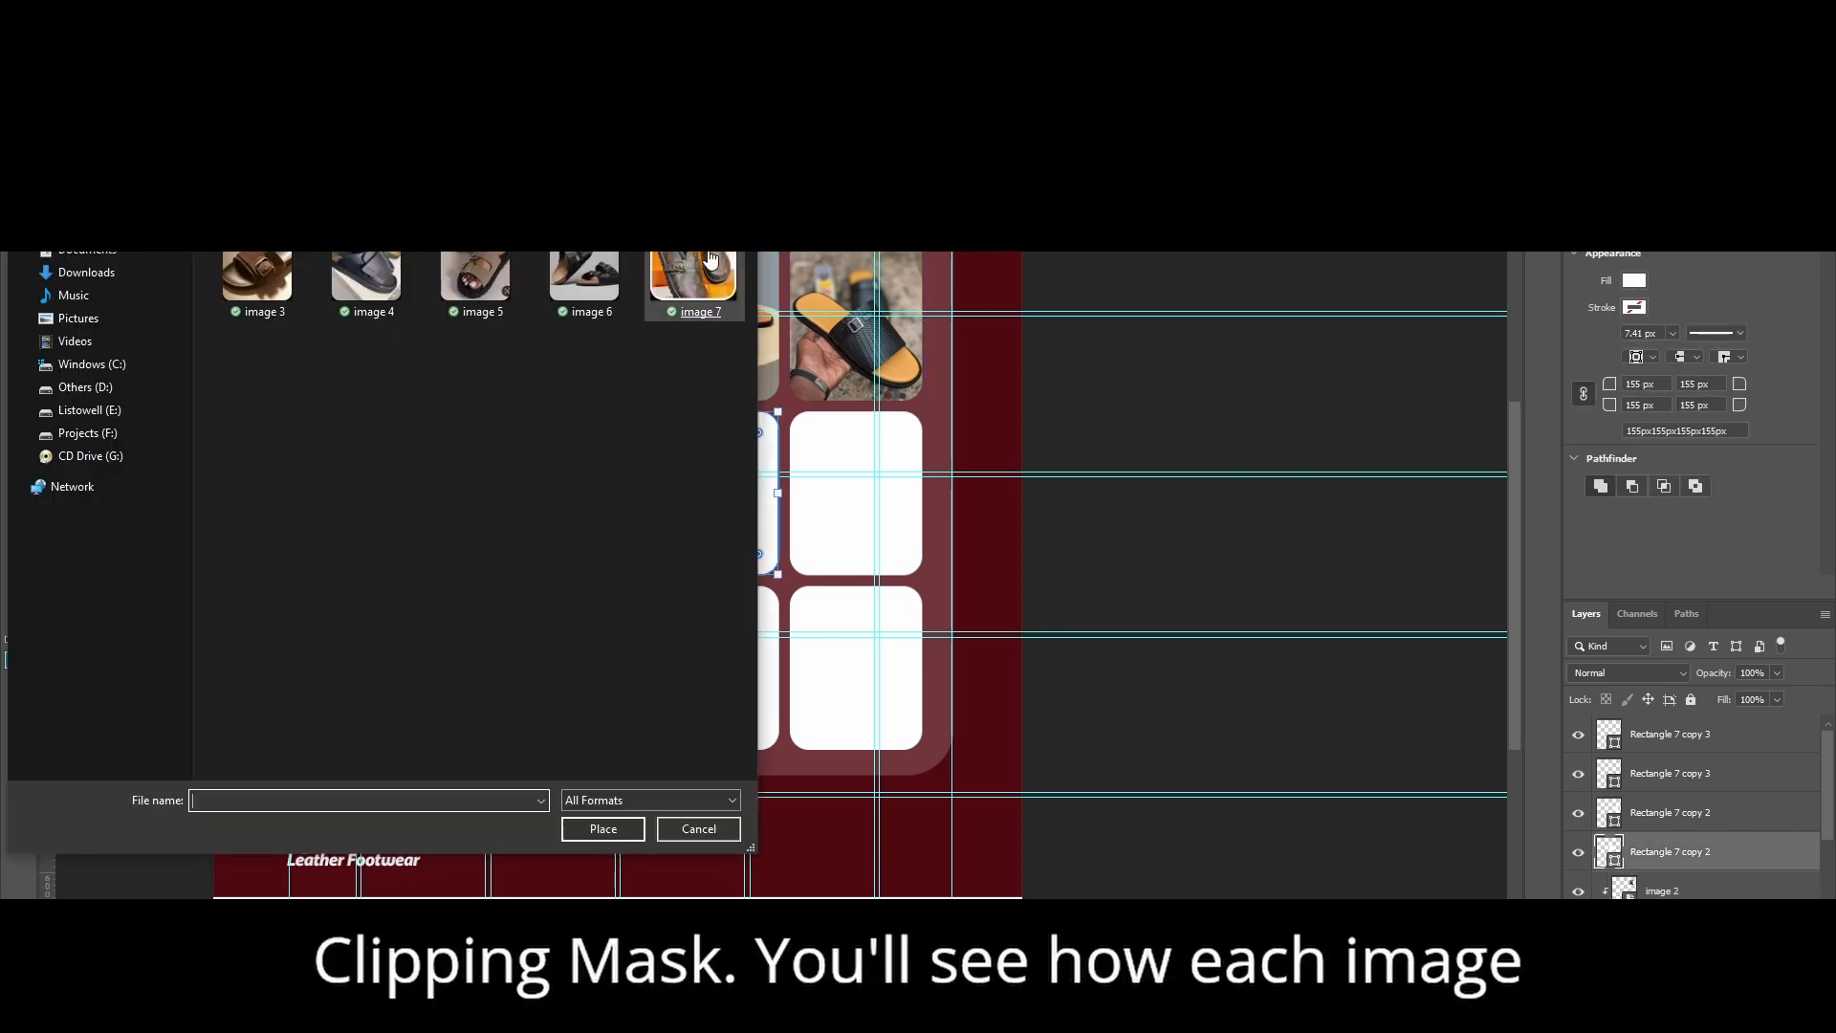
{"action": "double_click", "coordinate": [268, 277]}
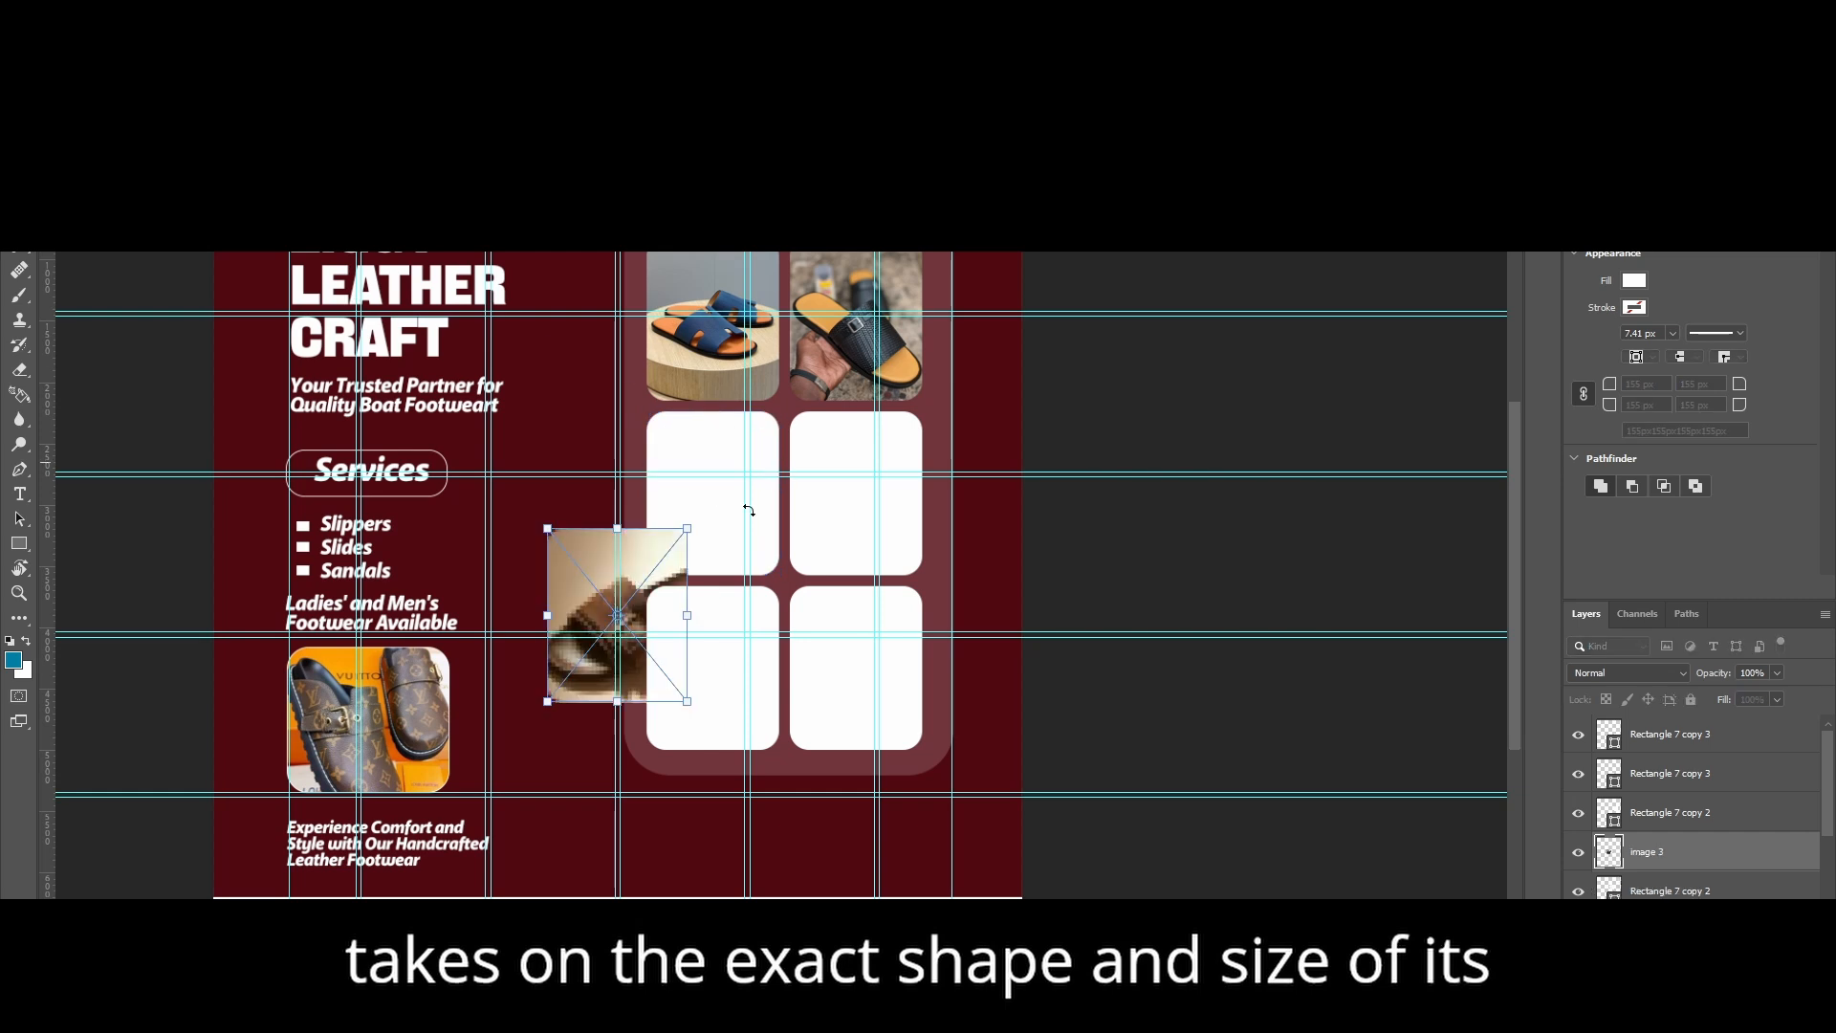
{"action": "left_click_drag", "start_coordinate": [629, 566], "coordinate": [732, 434]}
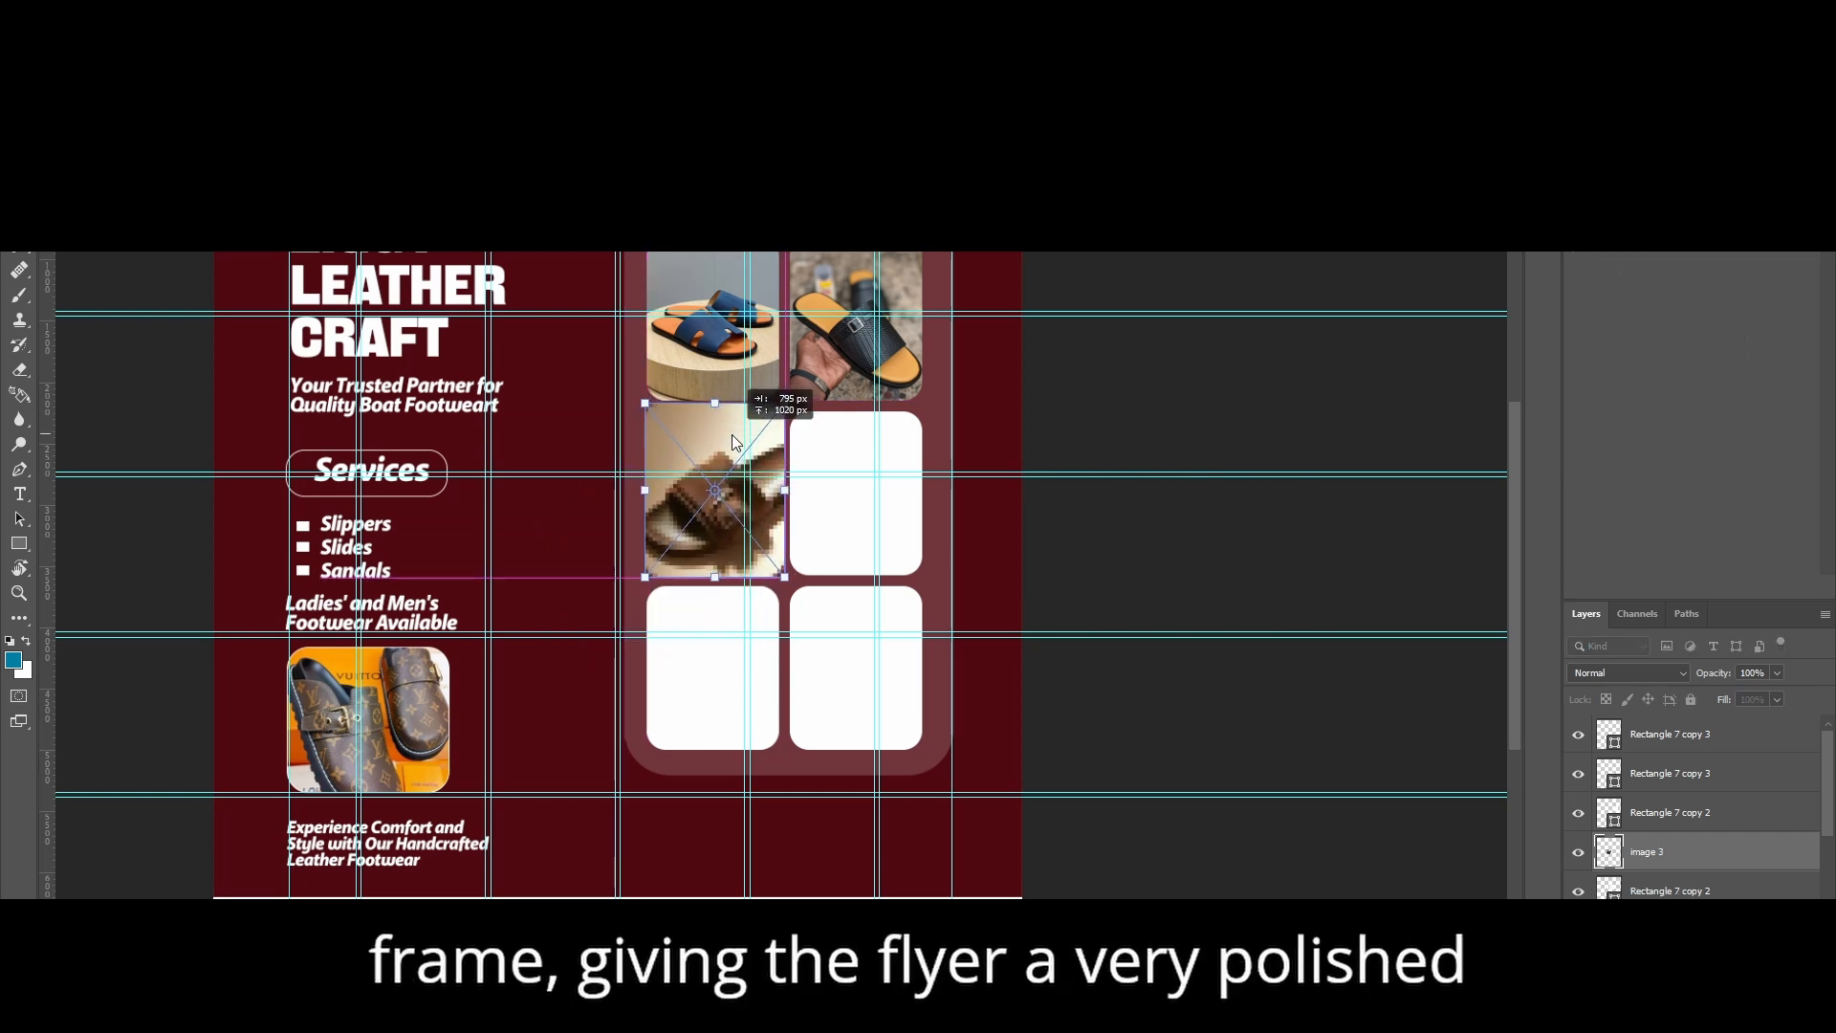
{"action": "key", "text": "Return"}
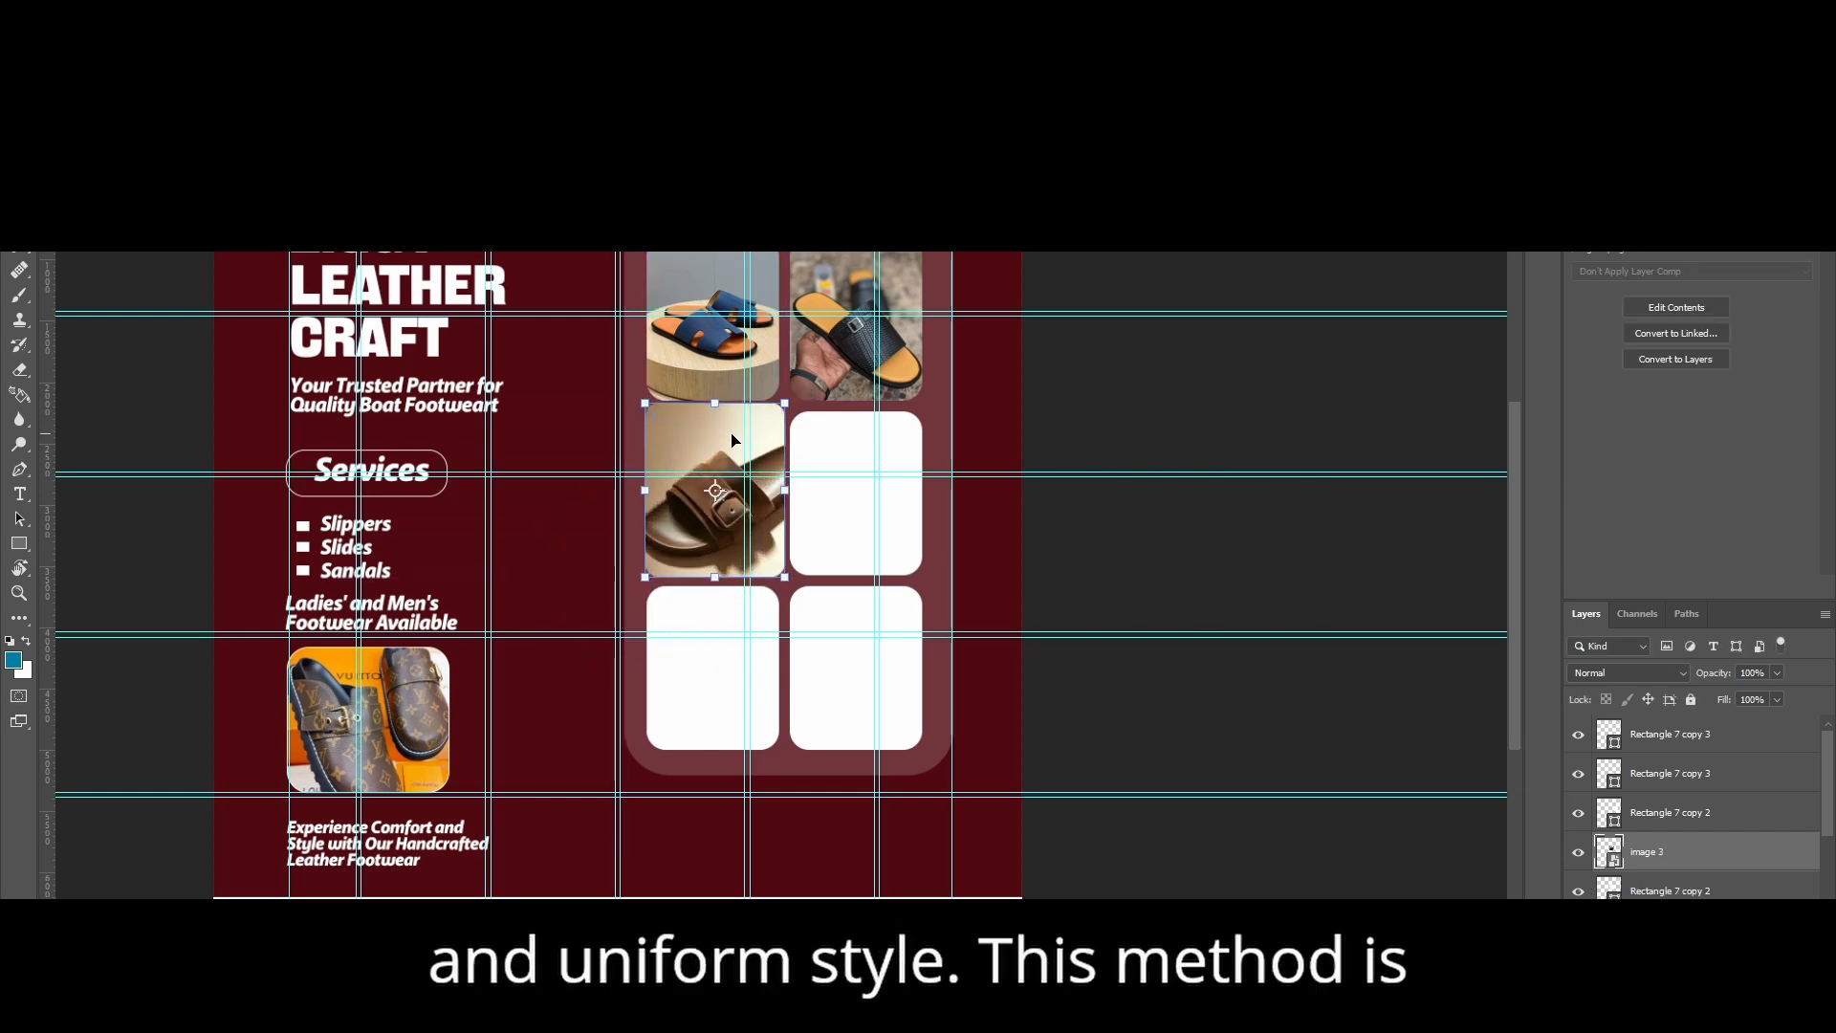
{"action": "key", "text": "ctrl+alt+g"}
Step: Place image 4 as an embedded image over the middle-right frame and clip it to that frame
{"action": "left_click", "coordinate": [820, 446]}
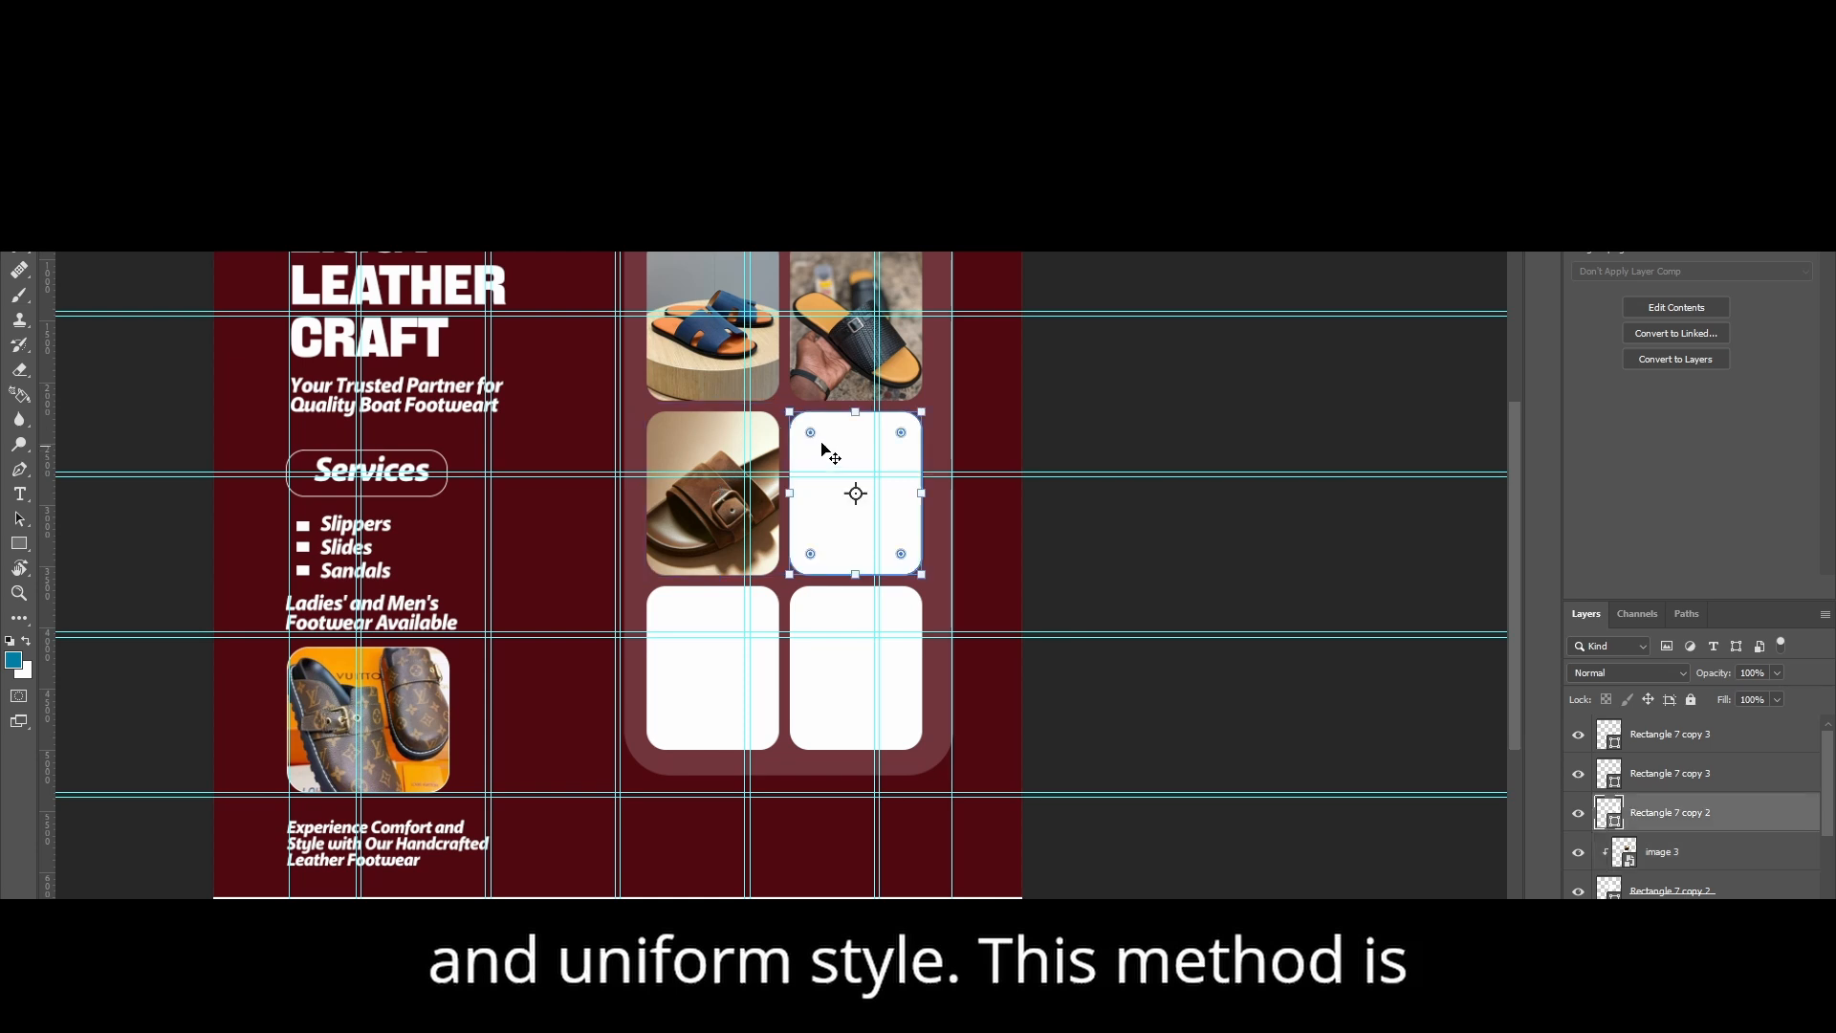
{"action": "left_click", "coordinate": [40, 10]}
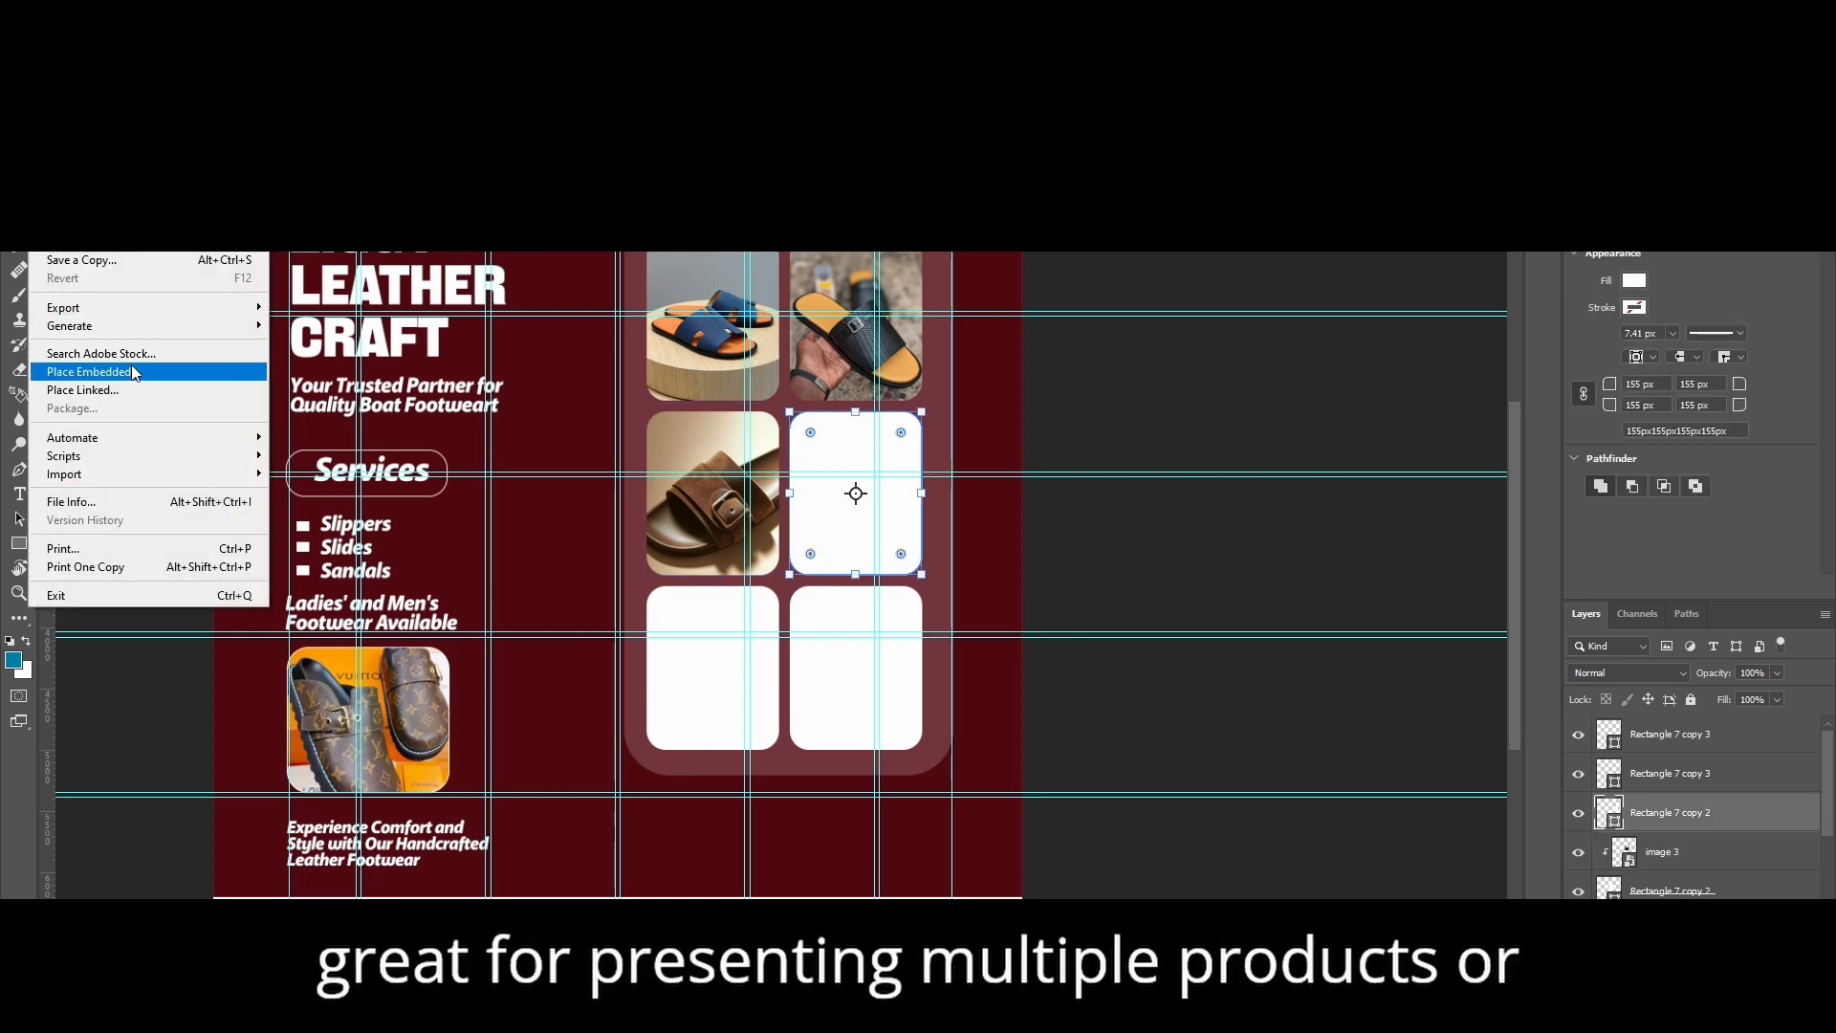
{"action": "left_click", "coordinate": [130, 369]}
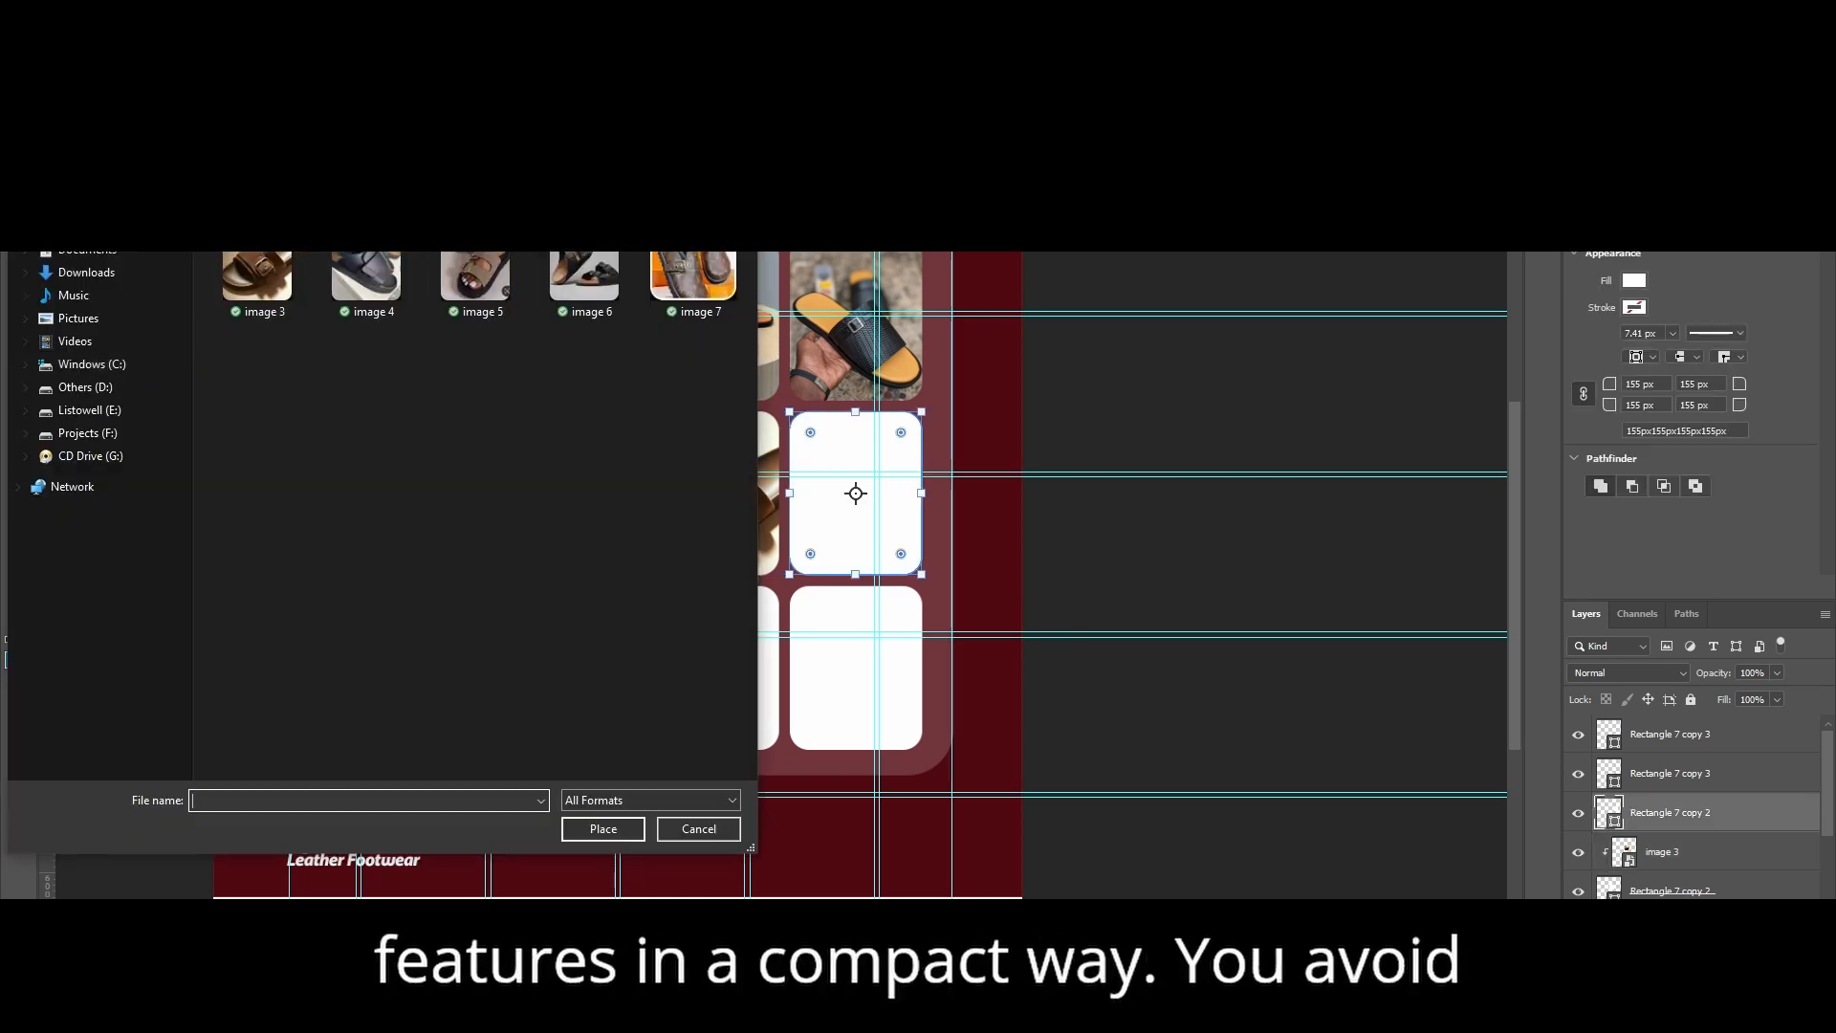
{"action": "double_click", "coordinate": [366, 278]}
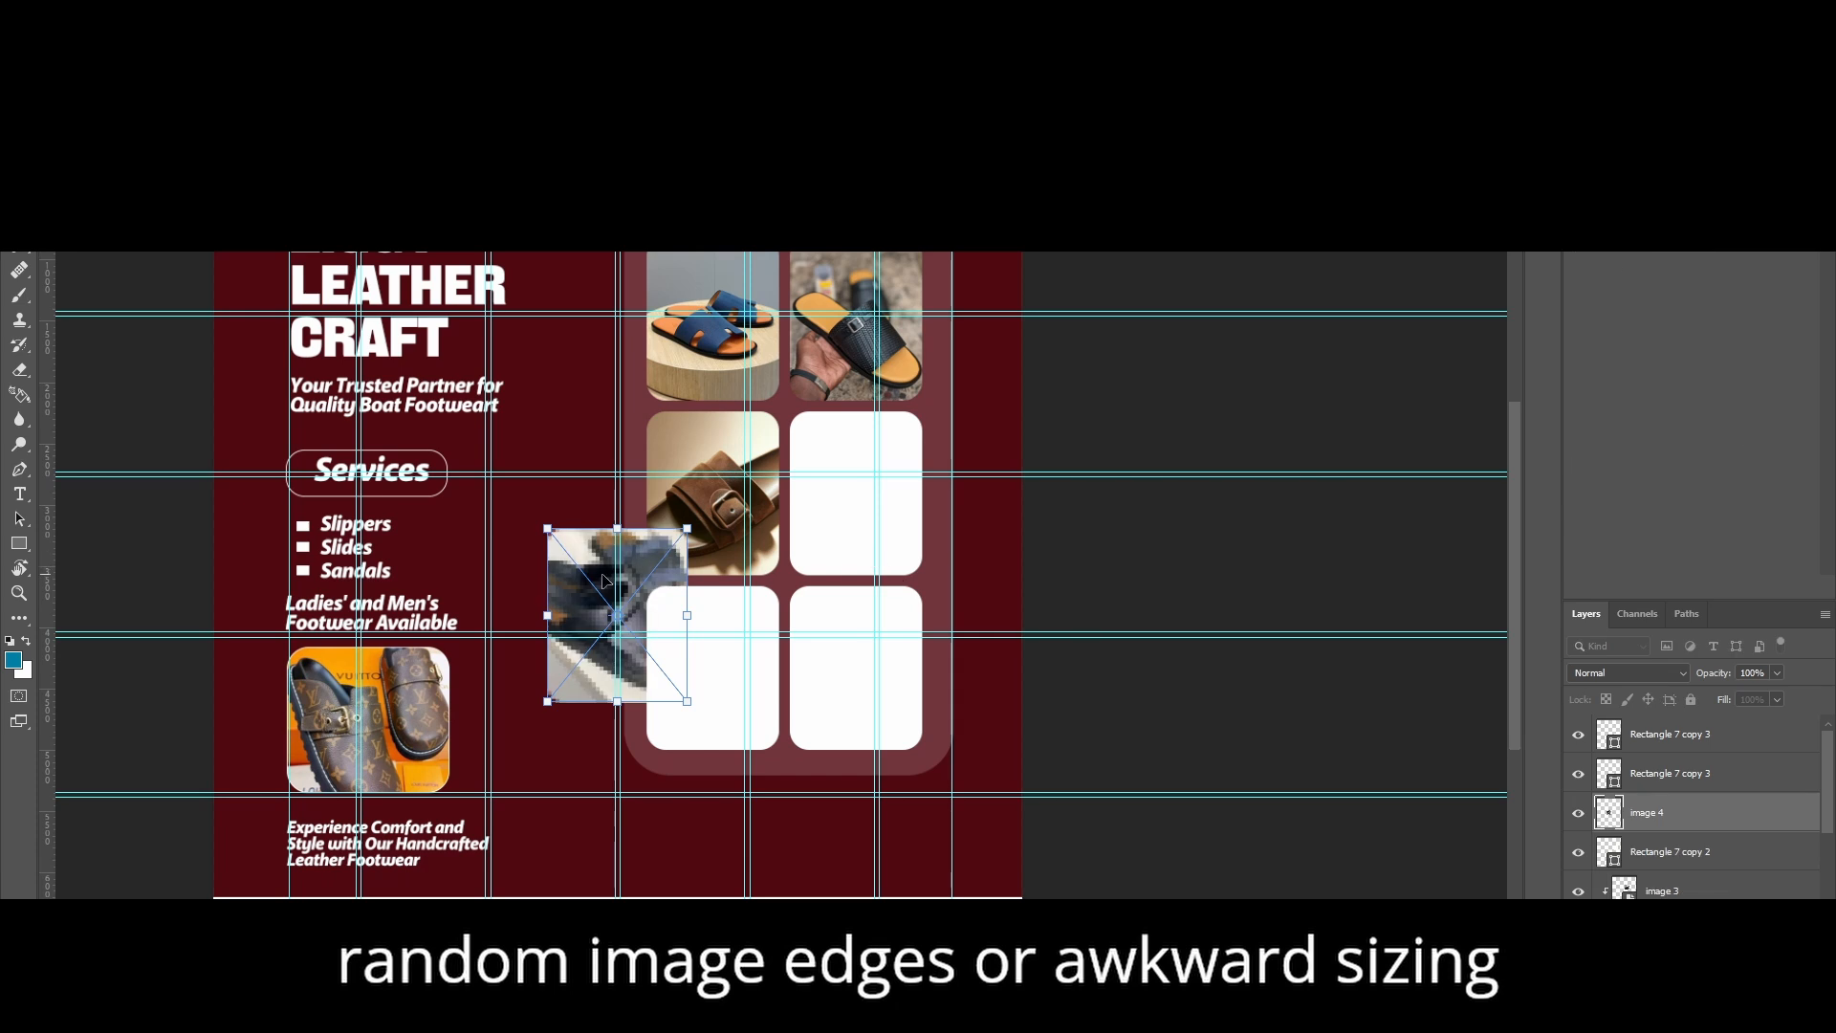
{"action": "left_click_drag", "start_coordinate": [604, 580], "coordinate": [865, 445]}
{"action": "key", "text": "Return"}
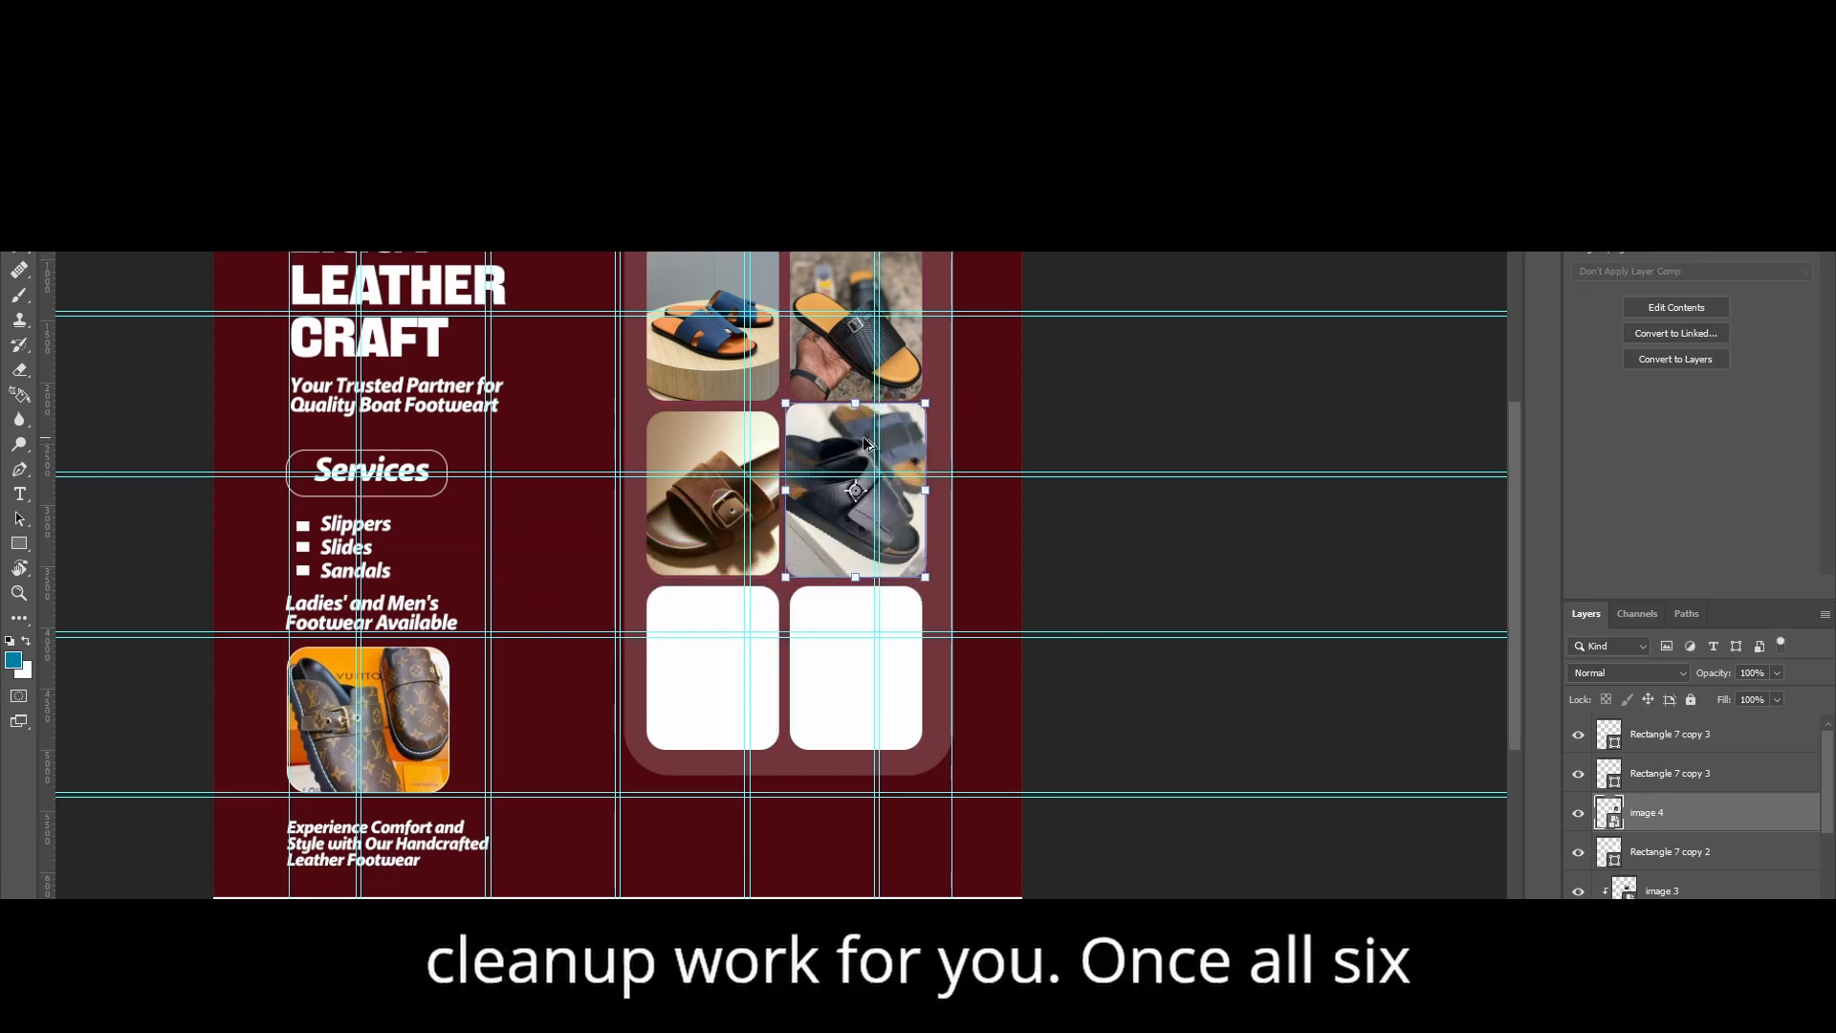
{"action": "key", "text": "ctrl+alt+g"}
Step: Place image 5 as an embedded image over the bottom-left frame and clip it to that frame
{"action": "left_click", "coordinate": [694, 711]}
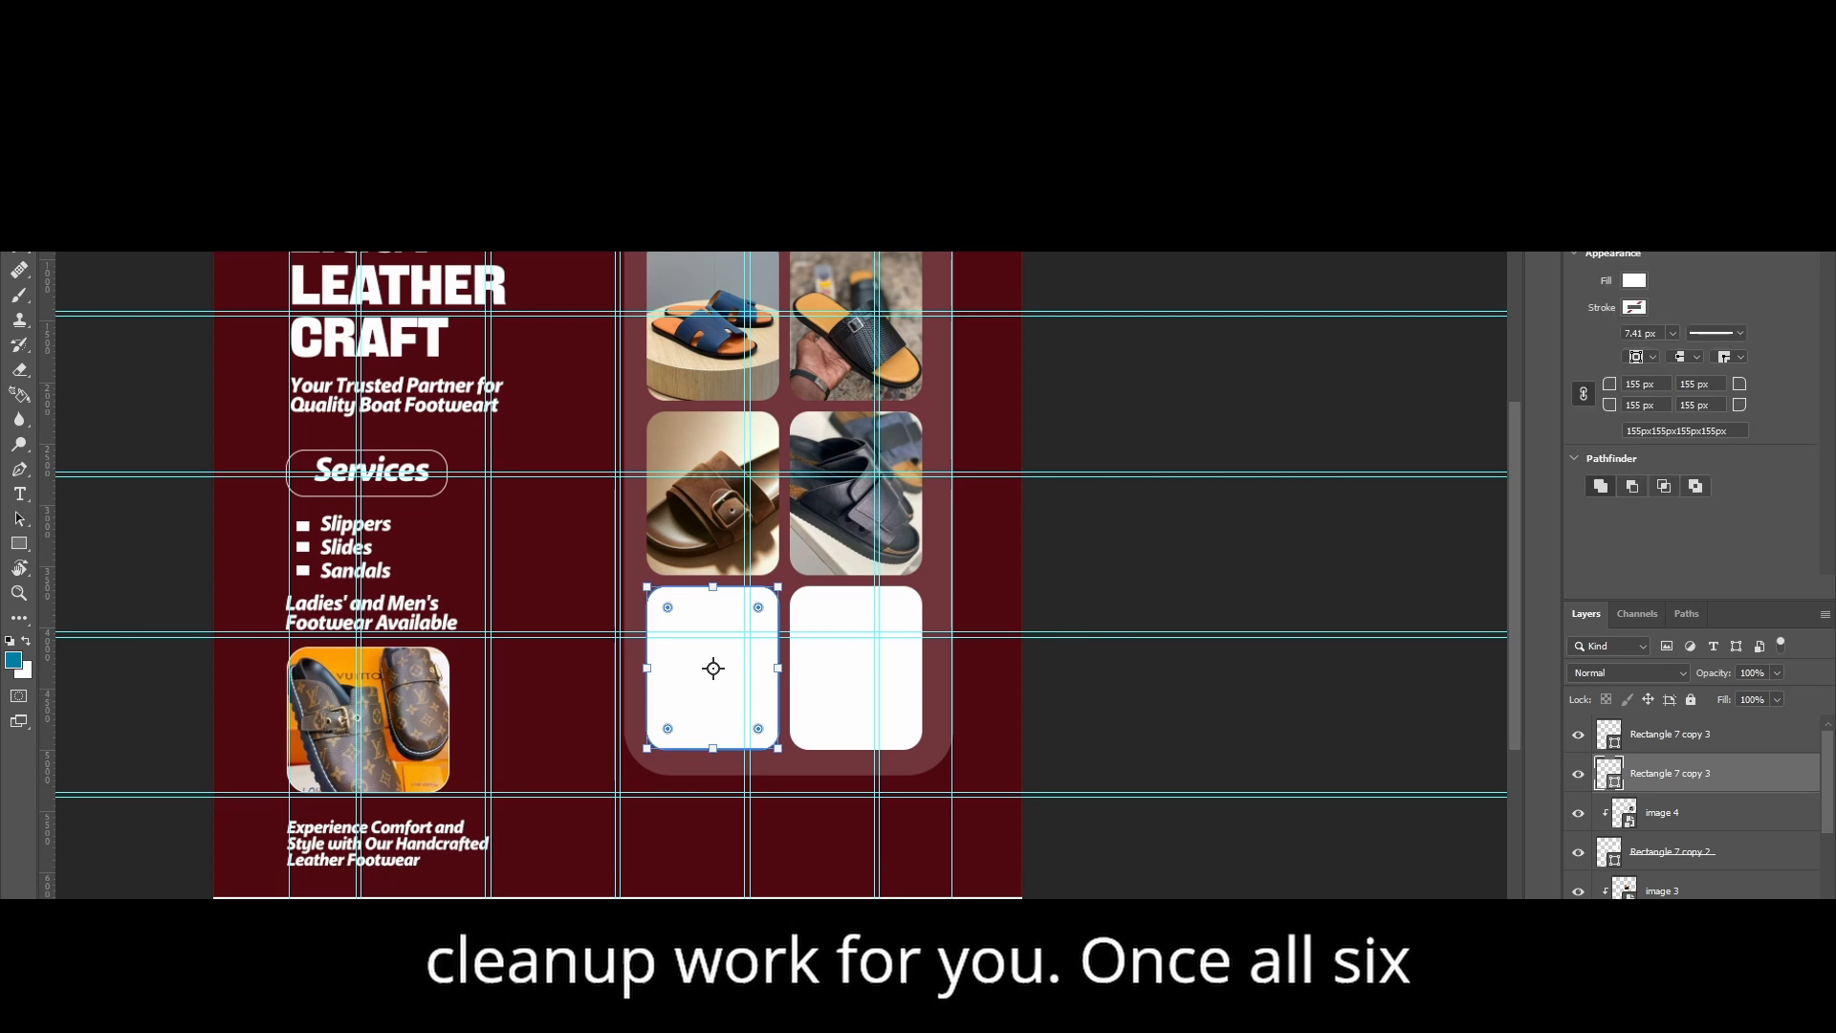
{"action": "left_click", "coordinate": [36, 10]}
{"action": "left_click", "coordinate": [115, 374]}
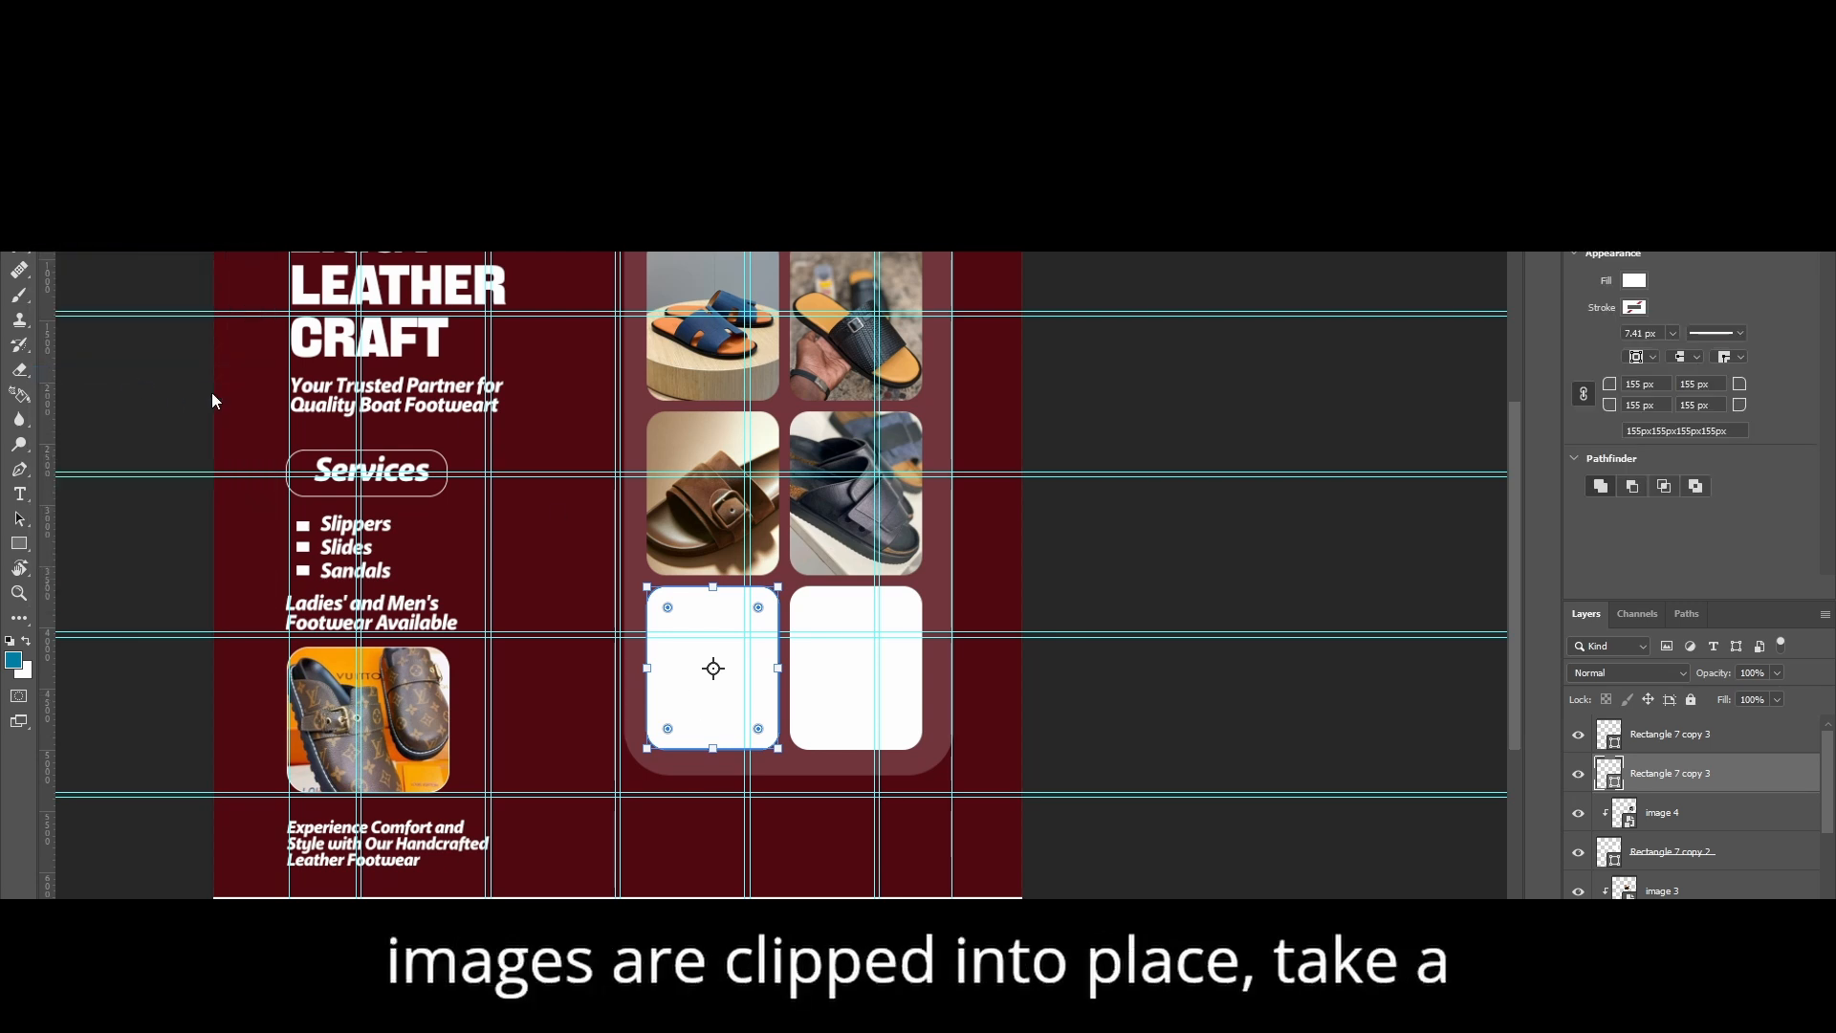
{"action": "double_click", "coordinate": [480, 280]}
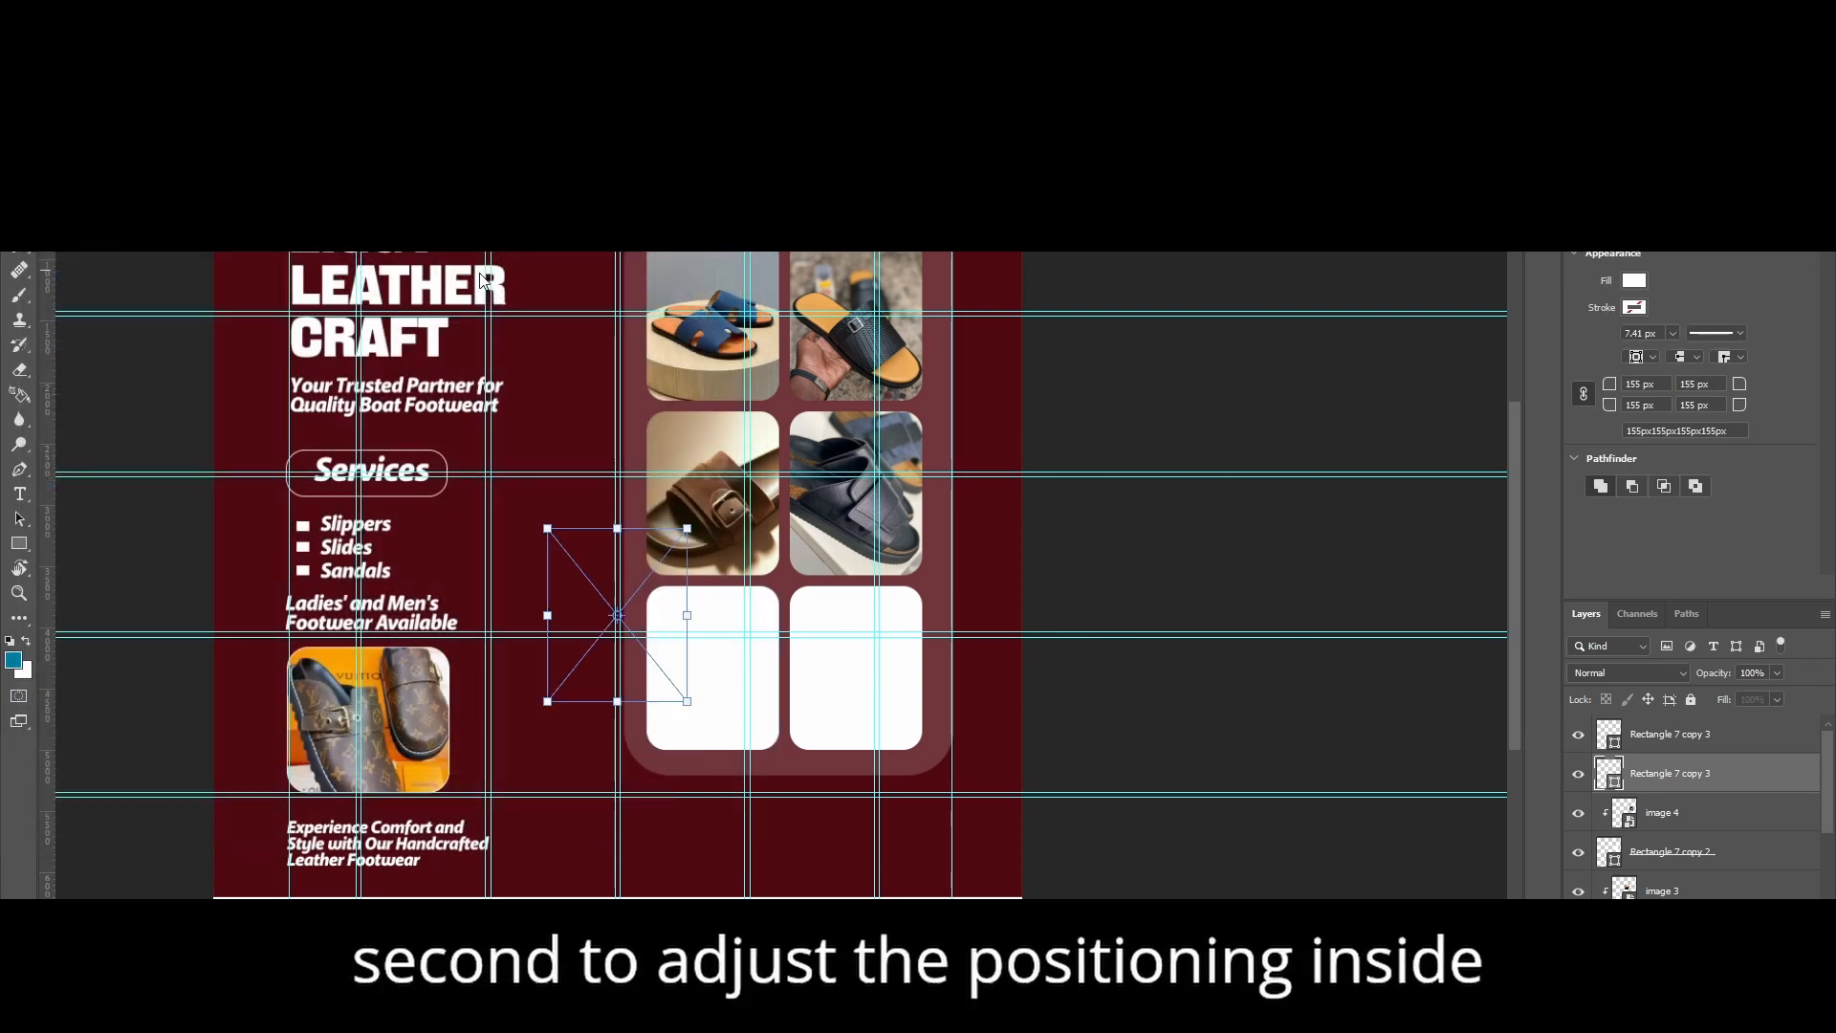
{"action": "left_click_drag", "start_coordinate": [641, 595], "coordinate": [747, 663]}
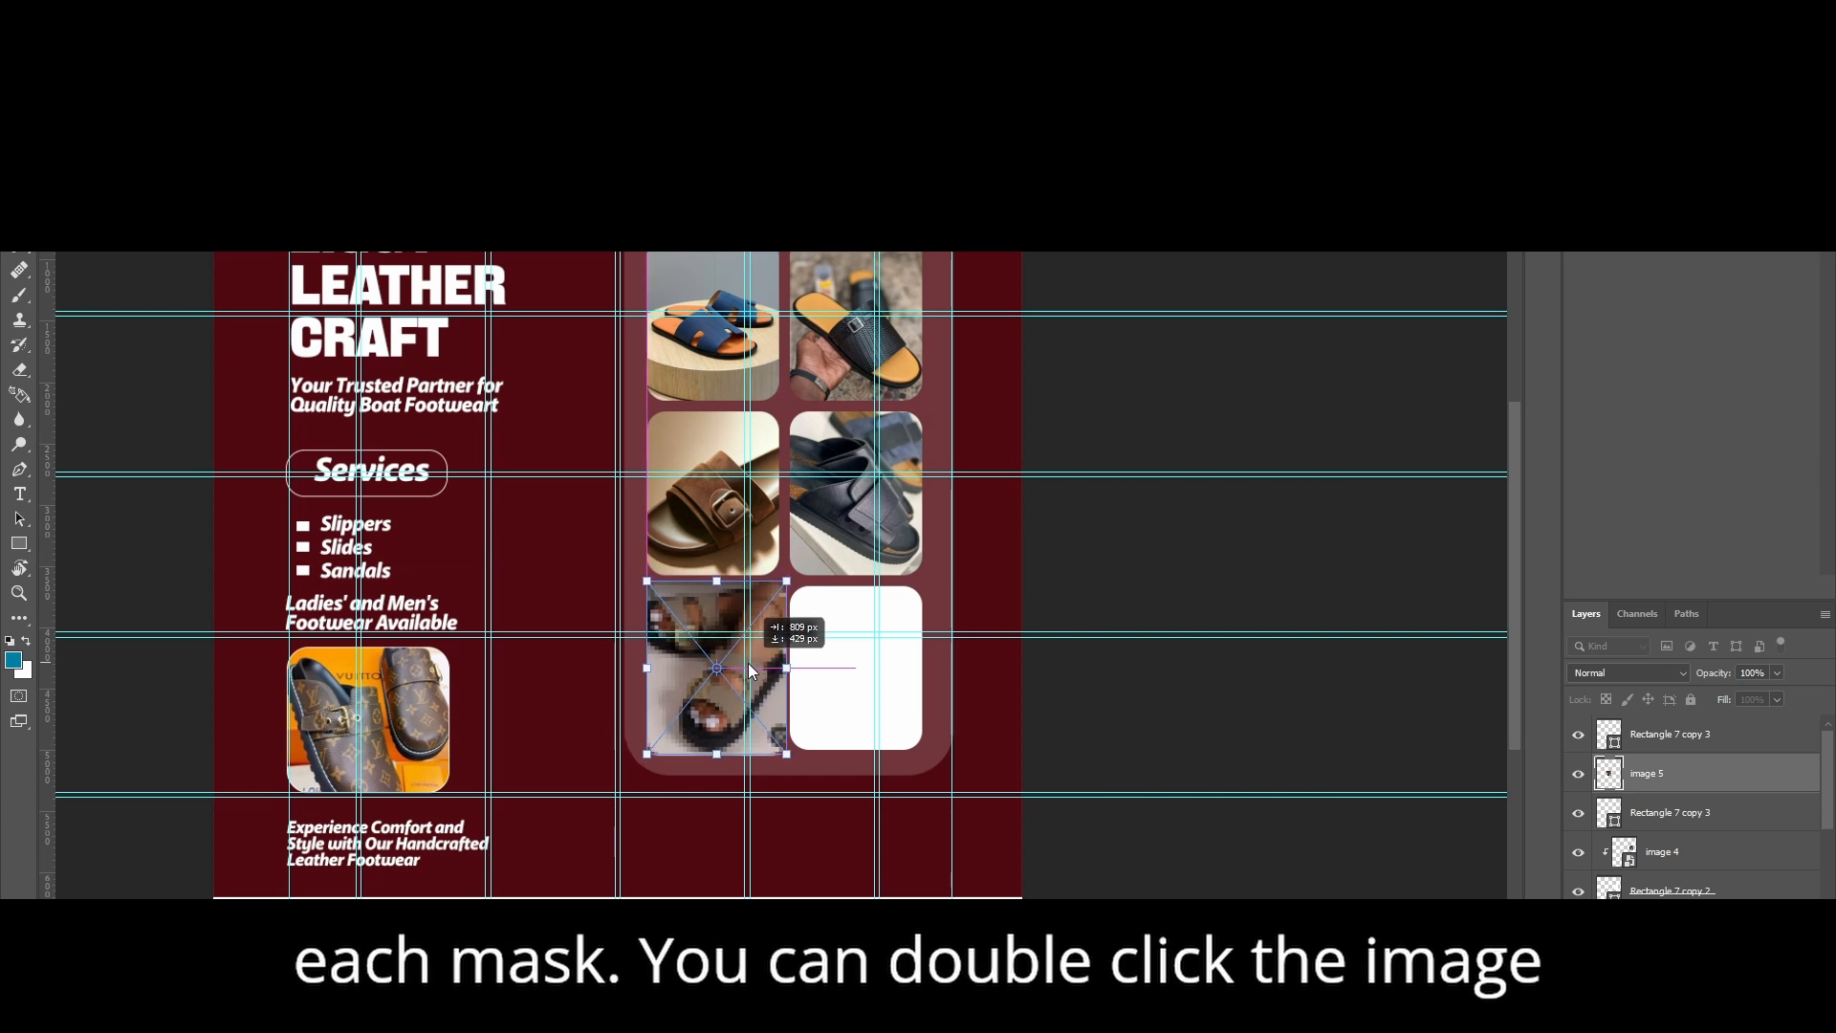
{"action": "key", "text": "Return"}
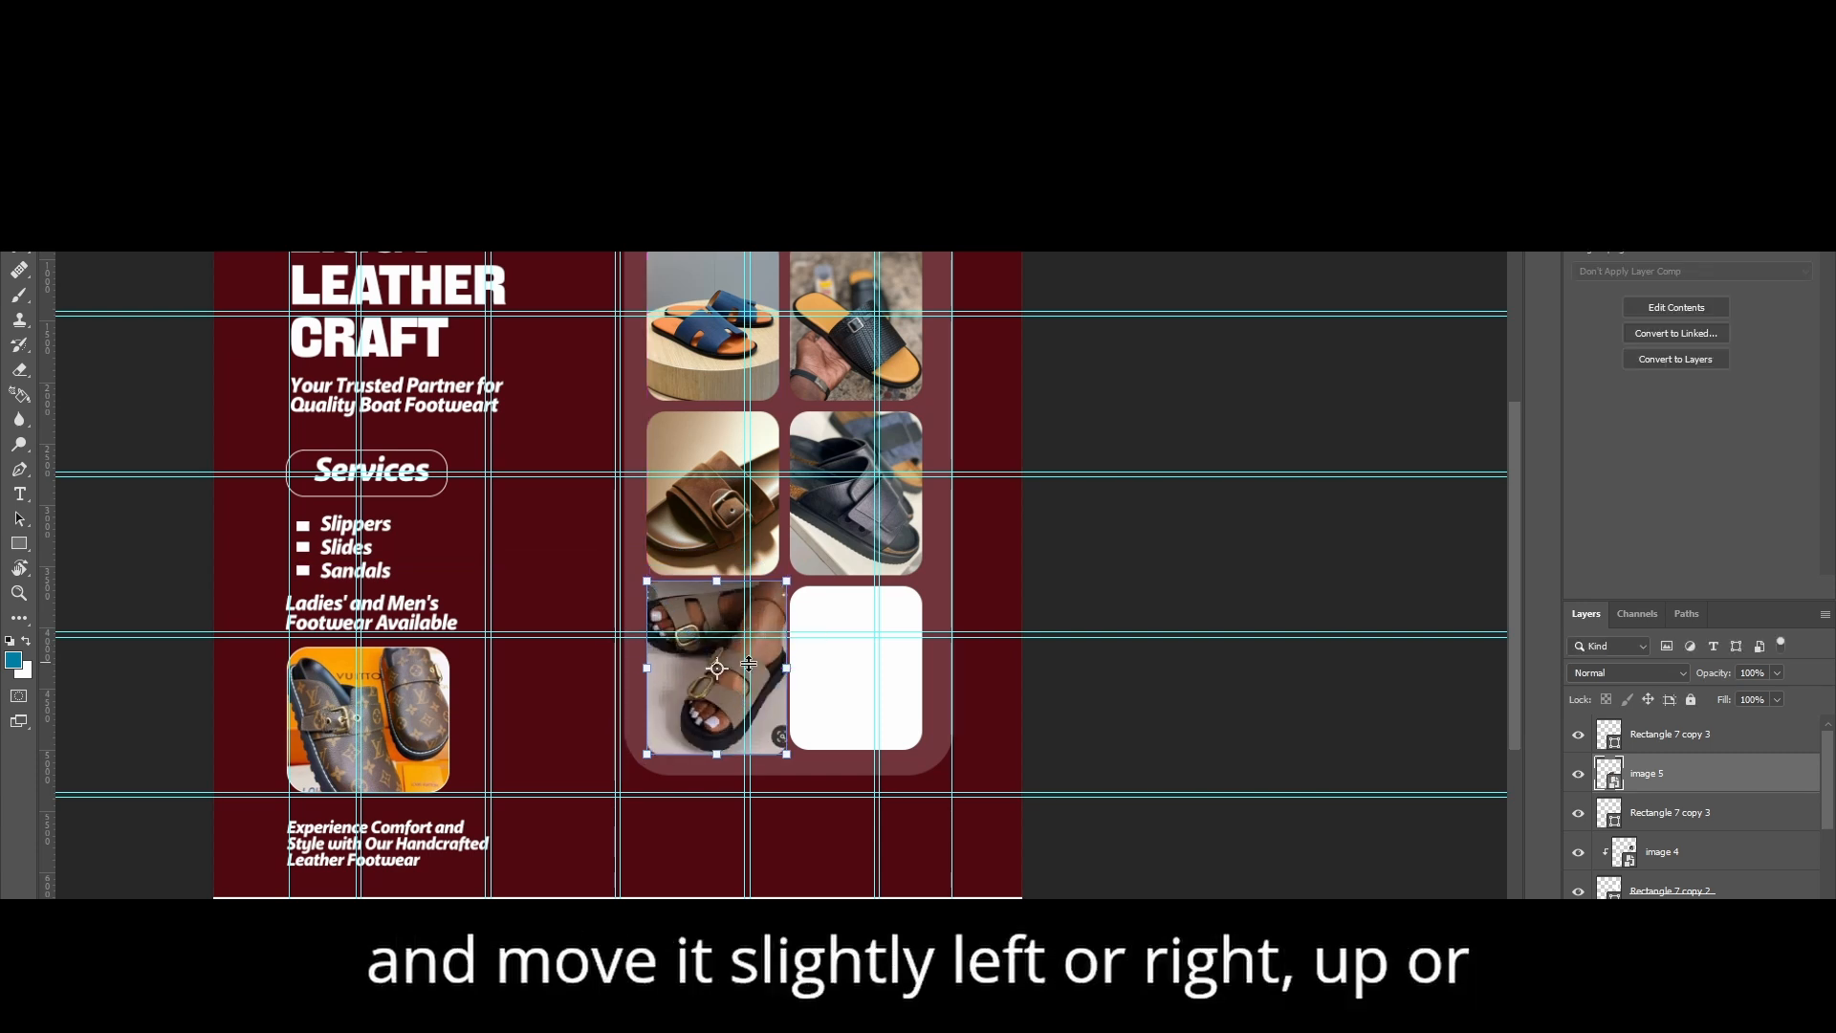
{"action": "key", "text": "ctrl+alt+g"}
Step: Place image 6 as an embedded image over the bottom-right frame and clip it to that frame
{"action": "left_click", "coordinate": [841, 716]}
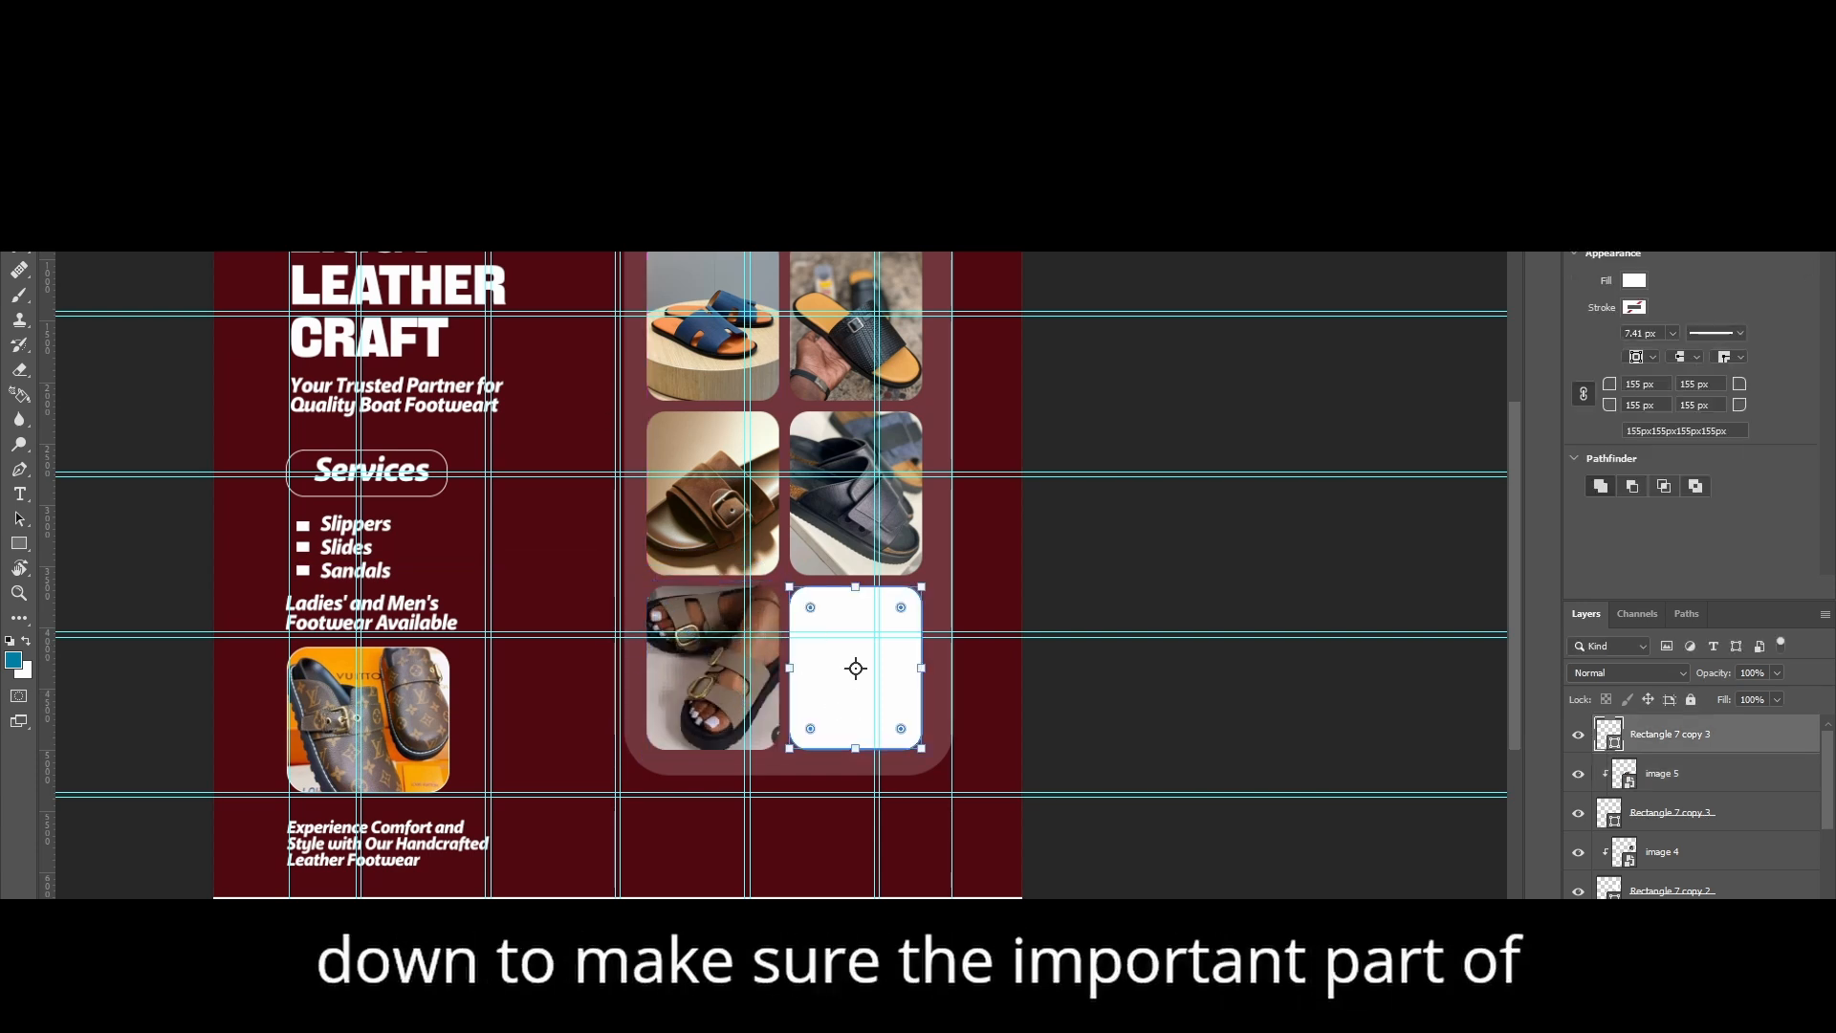
{"action": "left_click", "coordinate": [40, 11]}
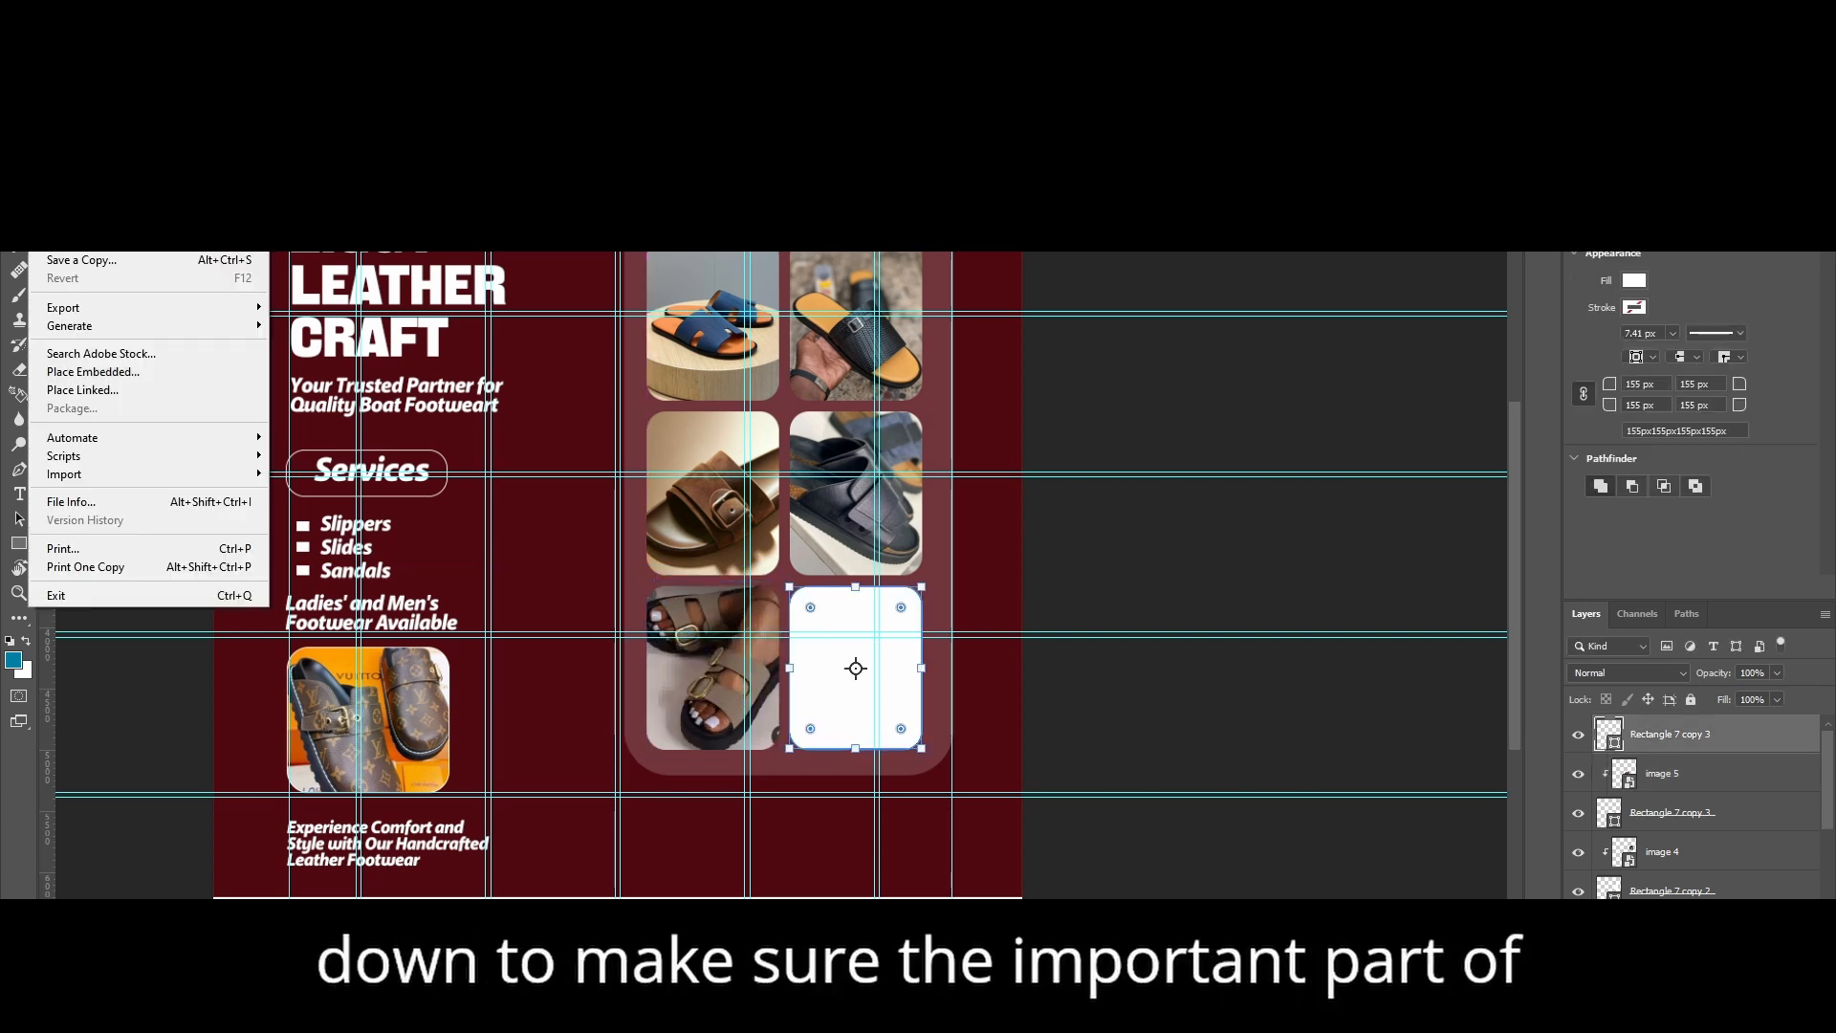
{"action": "left_click", "coordinate": [105, 373]}
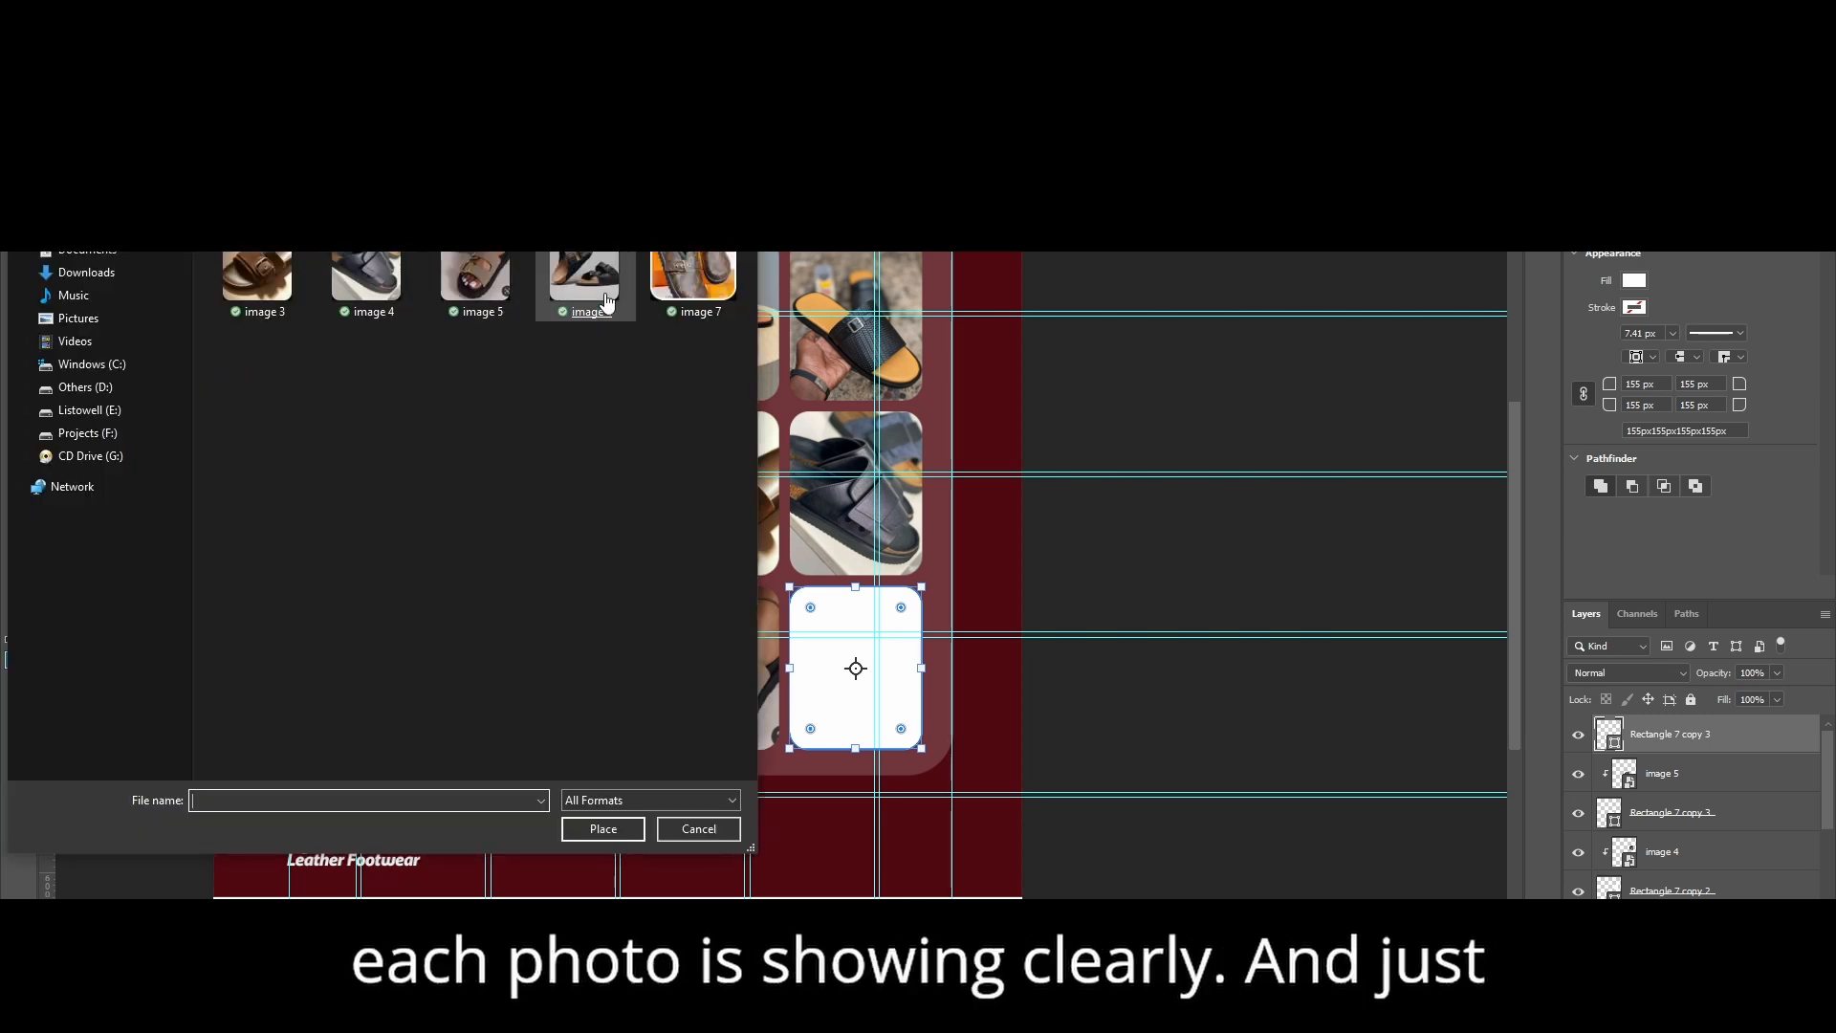
{"action": "double_click", "coordinate": [605, 301]}
{"action": "left_click_drag", "start_coordinate": [690, 635], "coordinate": [889, 662]}
{"action": "key", "text": "Return"}
{"action": "key", "text": "ctrl+alt+g"}
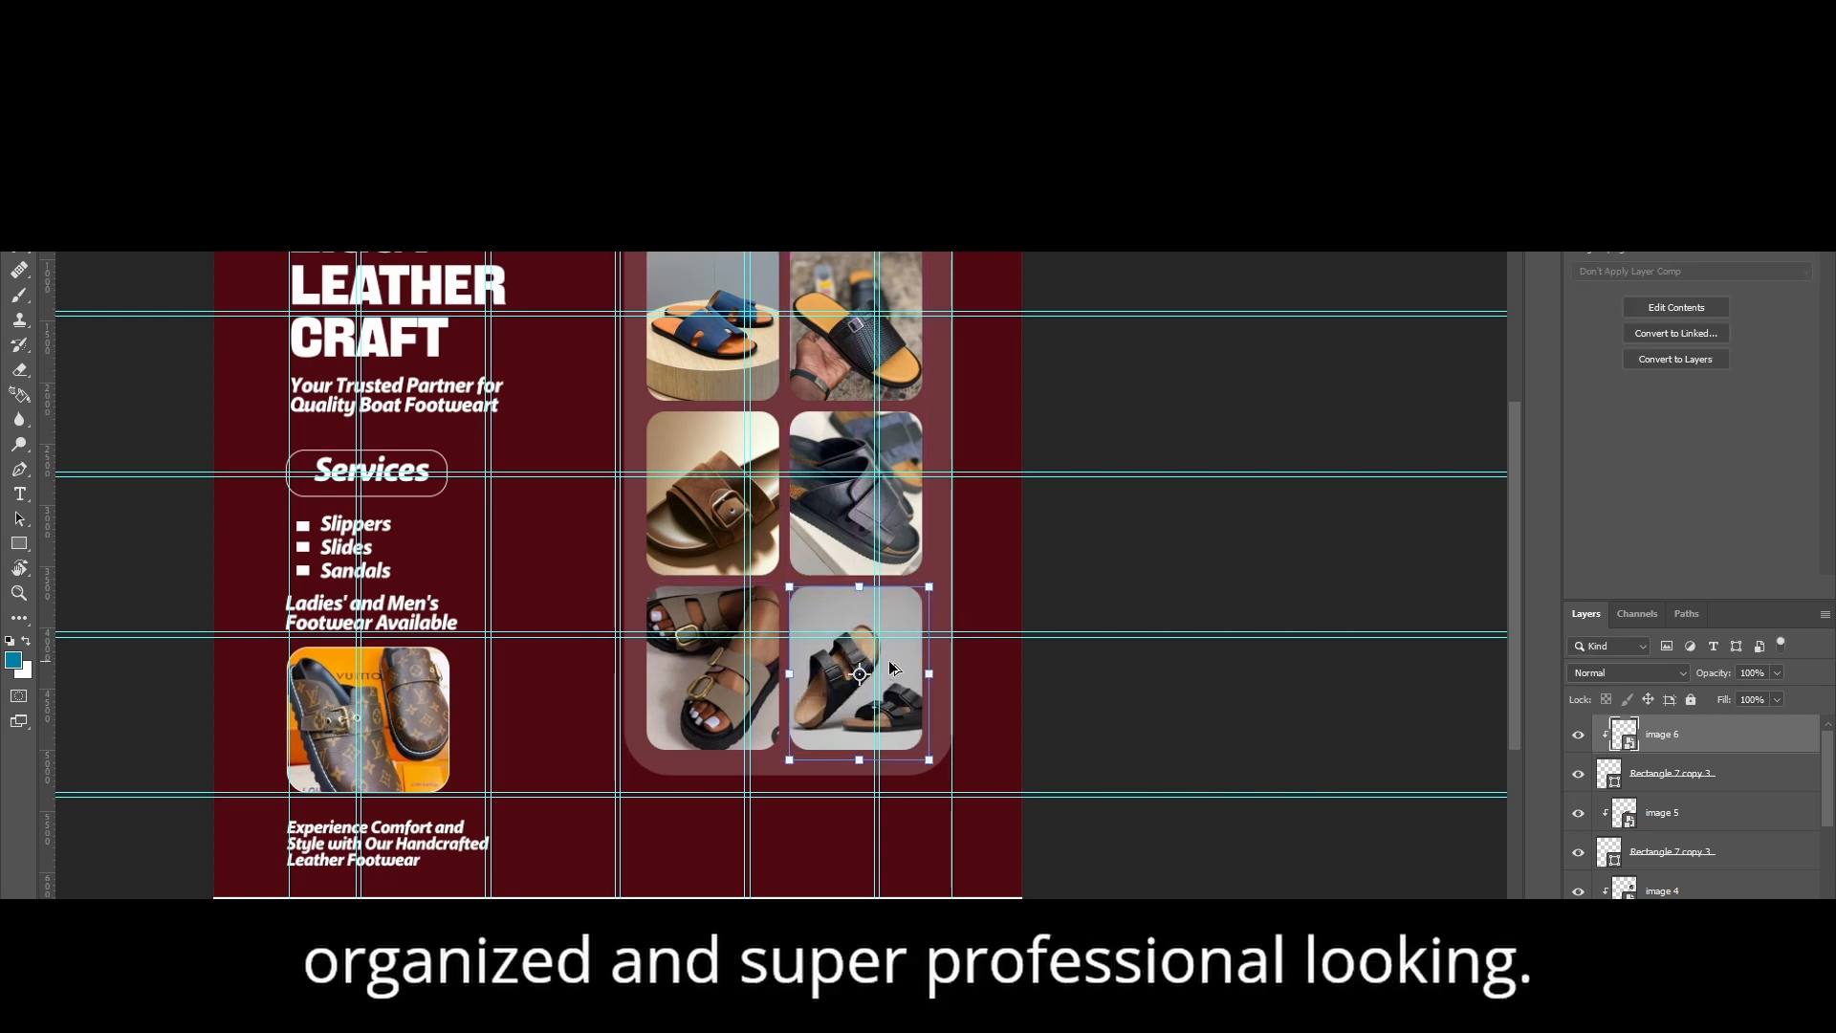
{"action": "left_click", "coordinate": [1160, 521]}
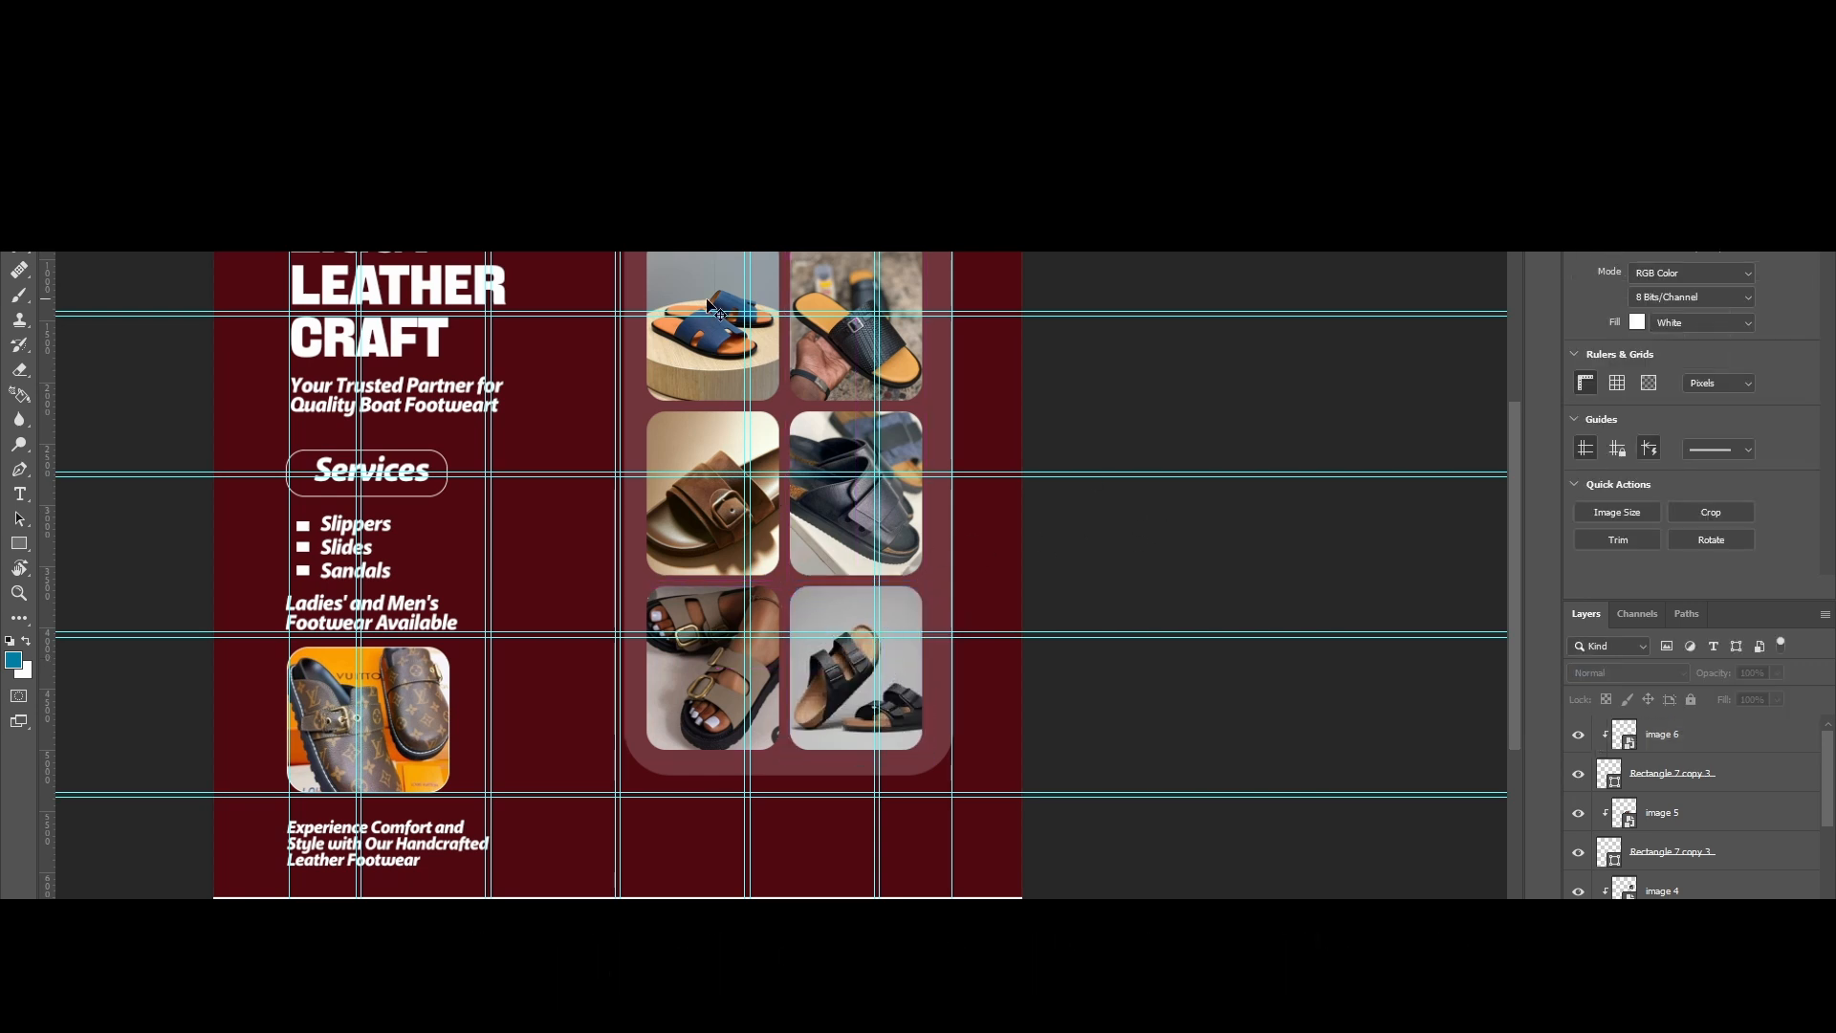
{"action": "scroll", "coordinate": [712, 304], "scroll_direction": "up", "scroll_amount": 2}
{"action": "scroll", "coordinate": [835, 403], "scroll_direction": "down", "scroll_amount": 1}
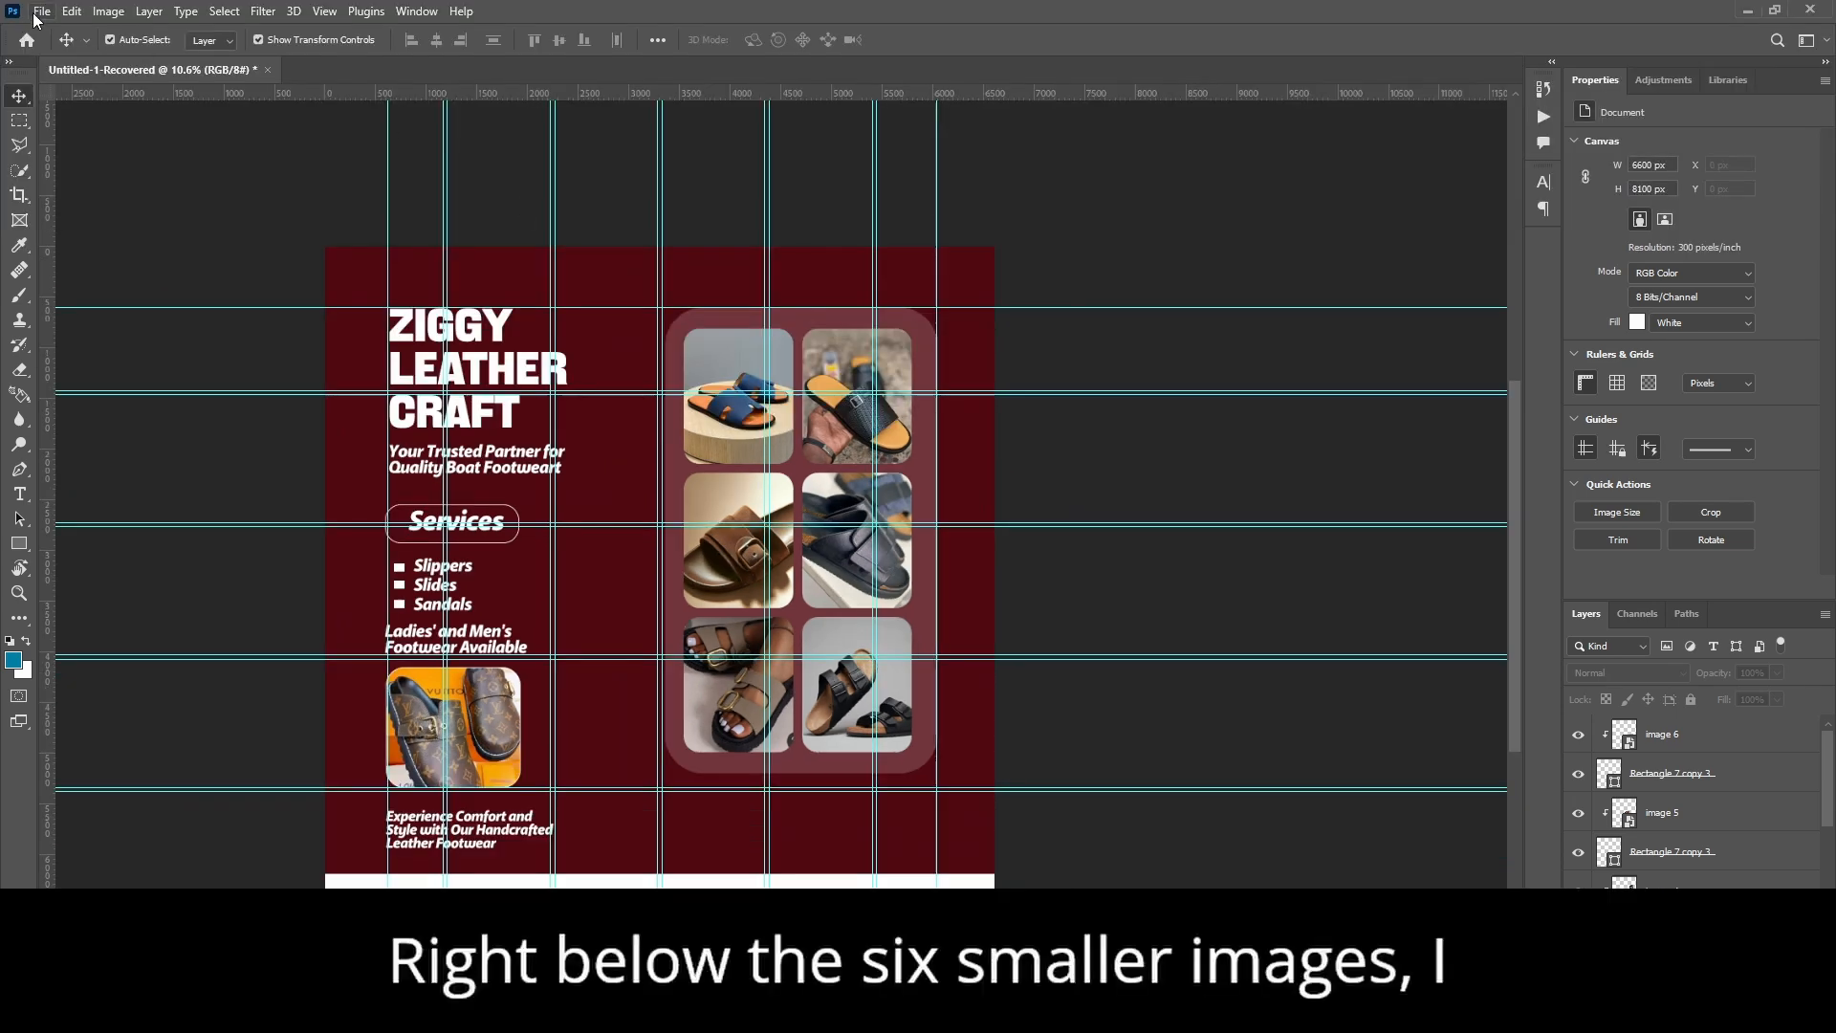
{"action": "left_click", "coordinate": [41, 12]}
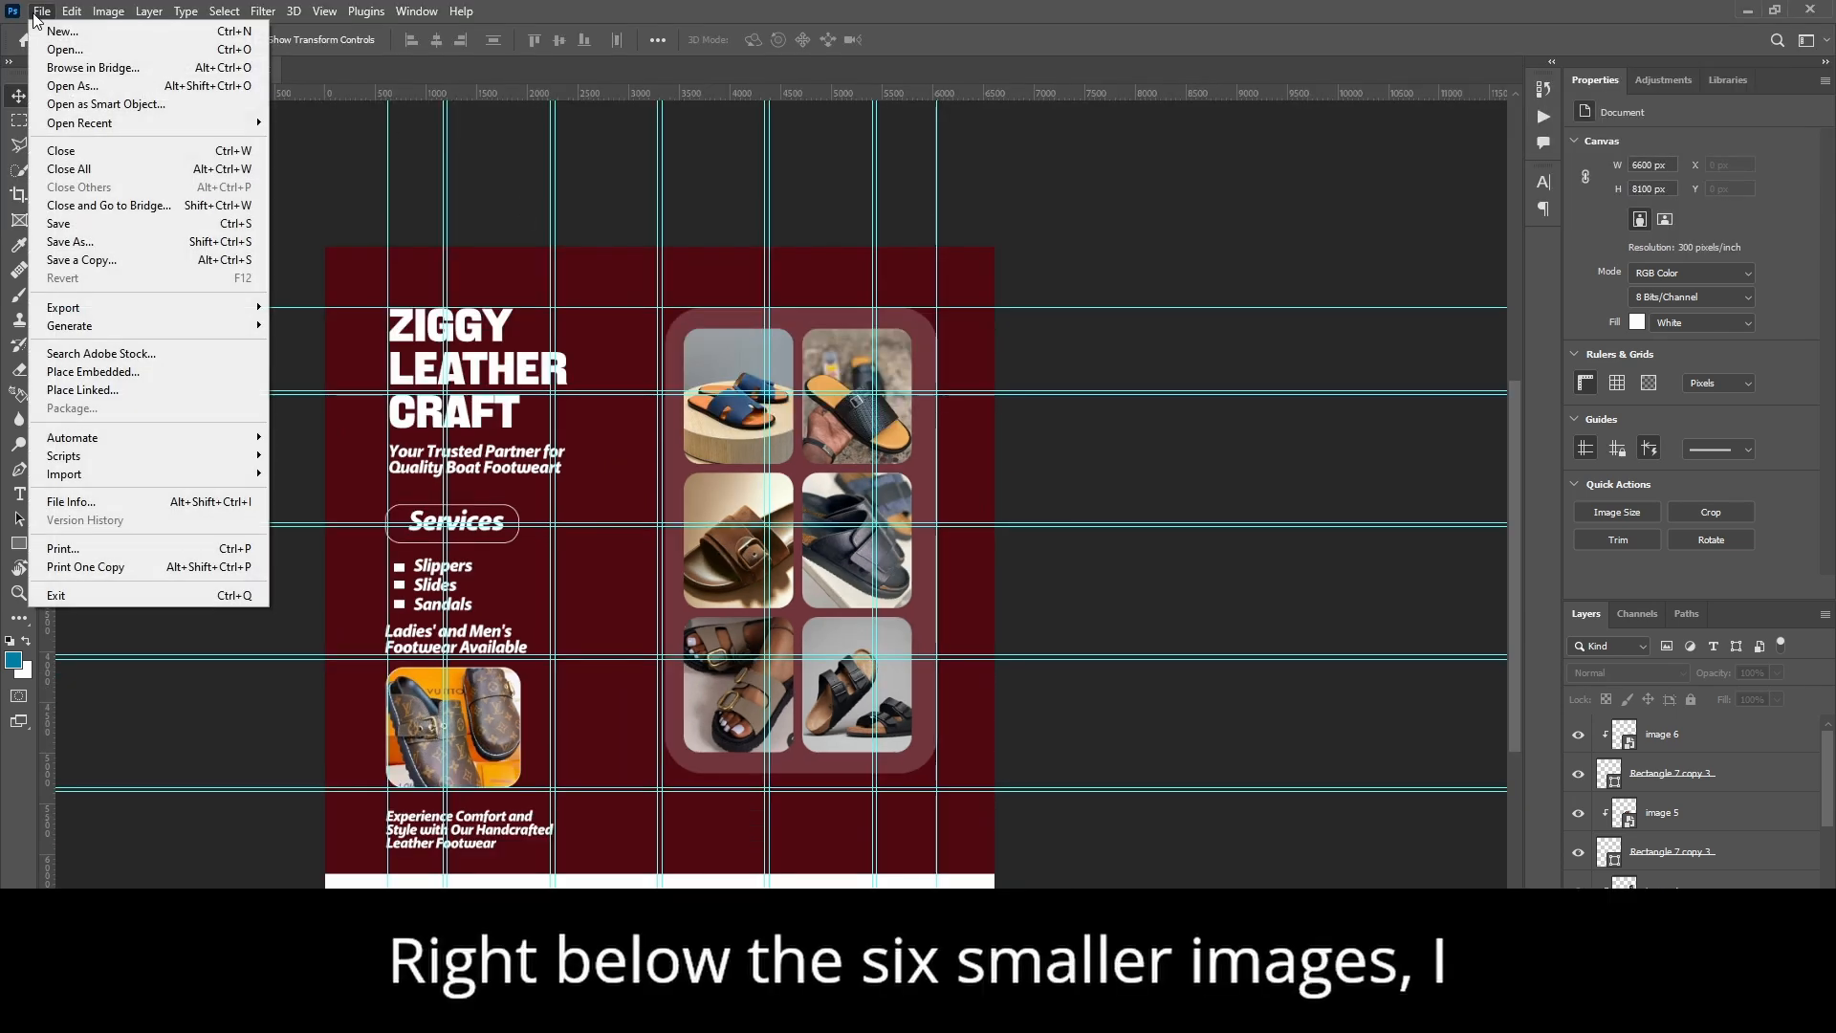
{"action": "left_click", "coordinate": [41, 11]}
{"action": "scroll", "coordinate": [981, 453], "scroll_direction": "down", "scroll_amount": 2}
{"action": "scroll", "coordinate": [849, 814], "scroll_direction": "up", "scroll_amount": 2}
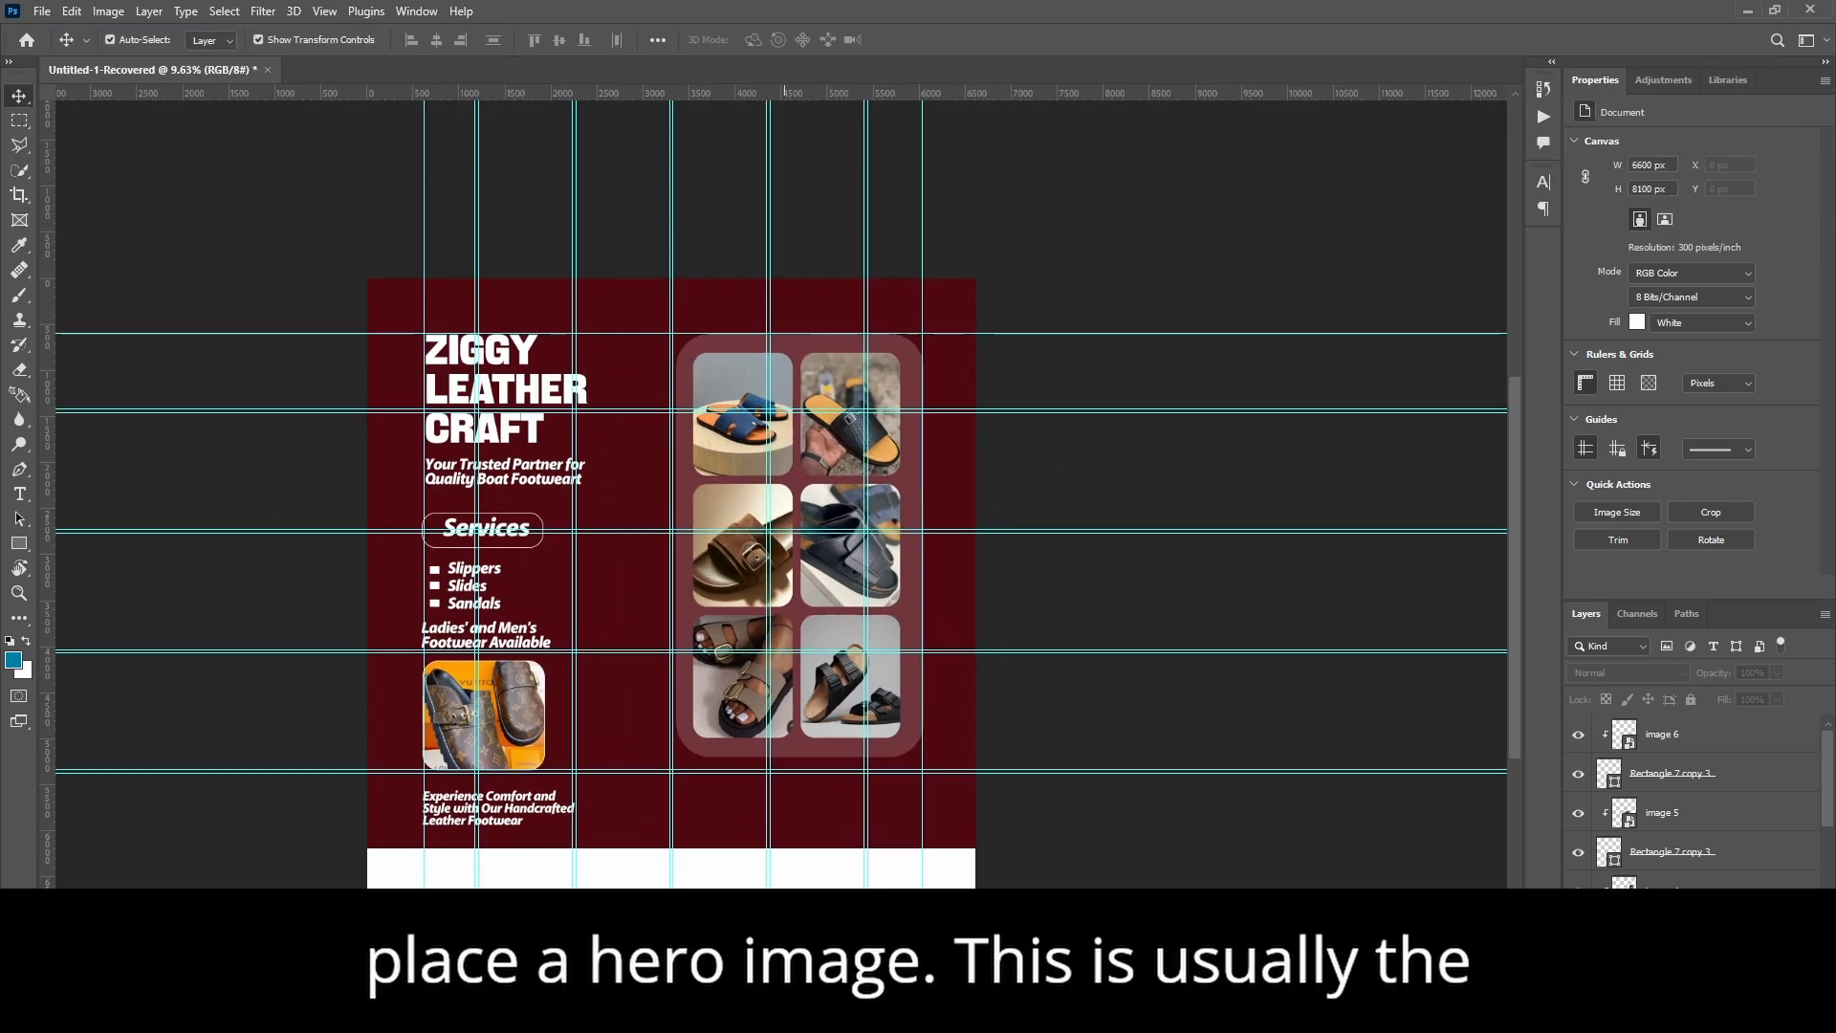
Step: Place the hero image as an embedded image below the six product photos, overlapping the maroon background and the white strip
{"action": "scroll", "coordinate": [799, 664], "scroll_direction": "down", "scroll_amount": 2}
{"action": "scroll", "coordinate": [806, 672], "scroll_direction": "up", "scroll_amount": 2}
{"action": "scroll", "coordinate": [798, 660], "scroll_direction": "up", "scroll_amount": 1}
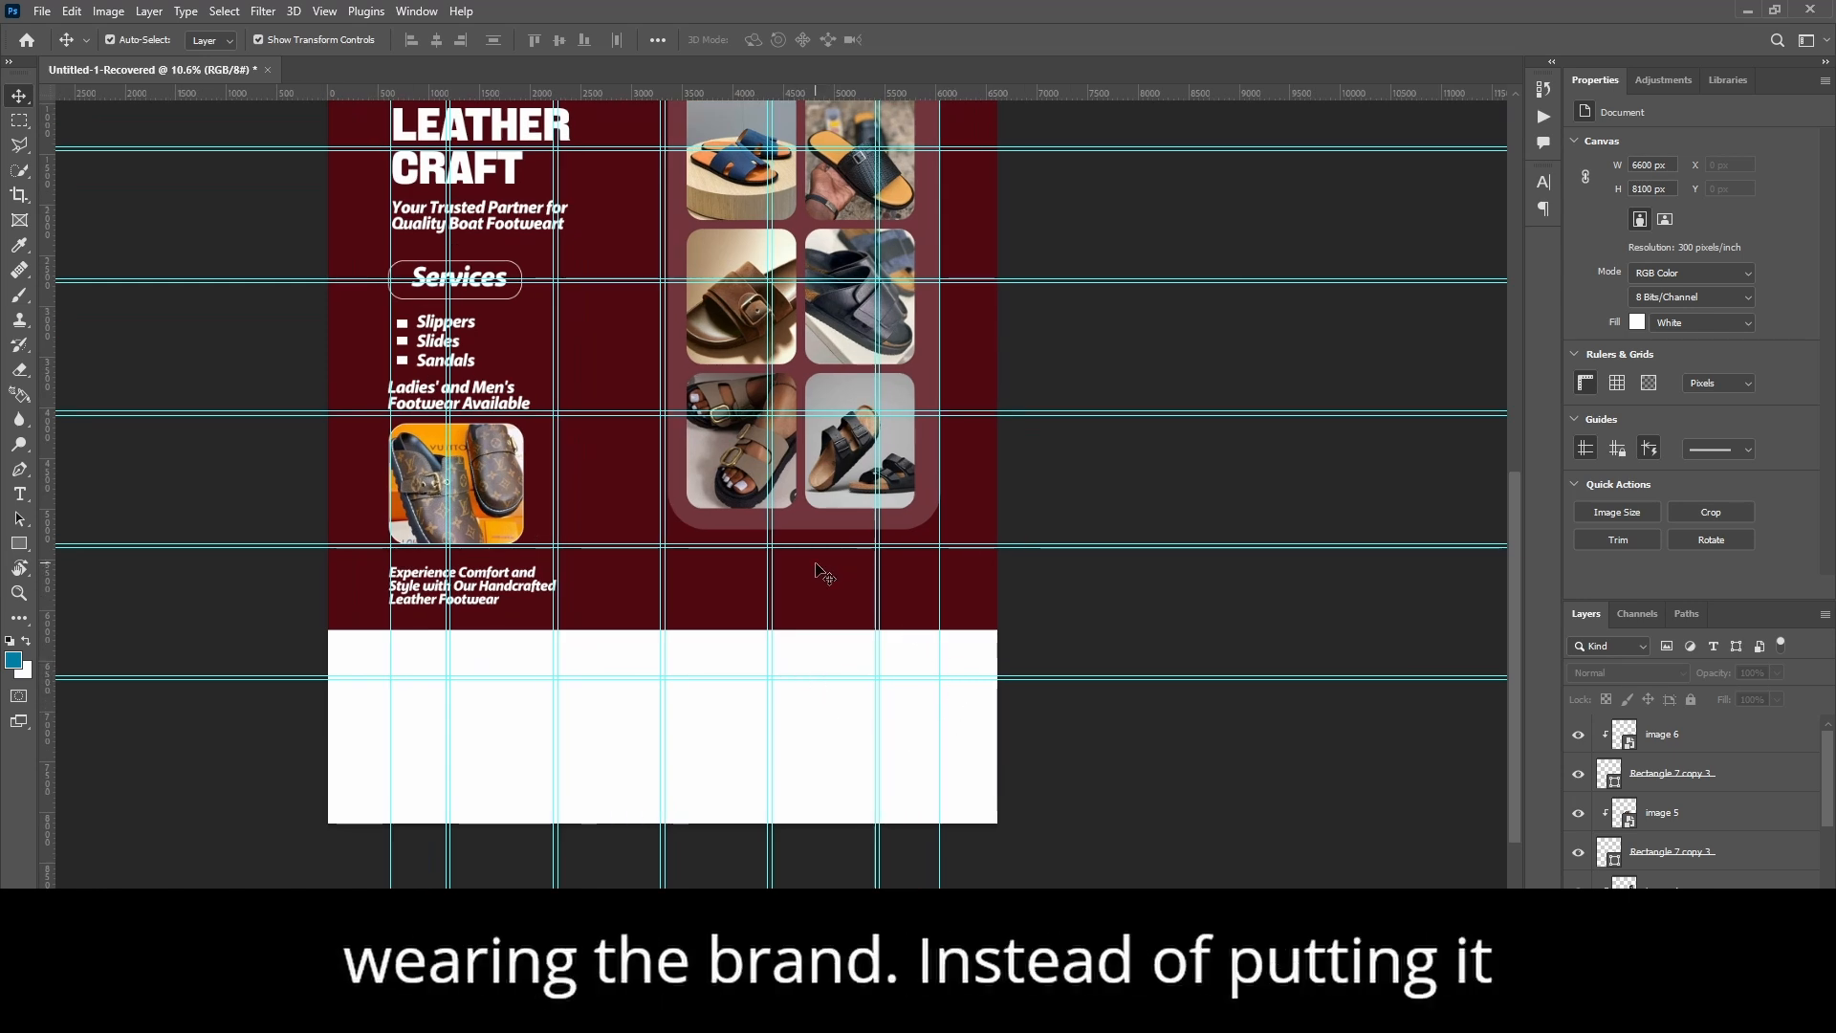
{"action": "left_click", "coordinate": [48, 17]}
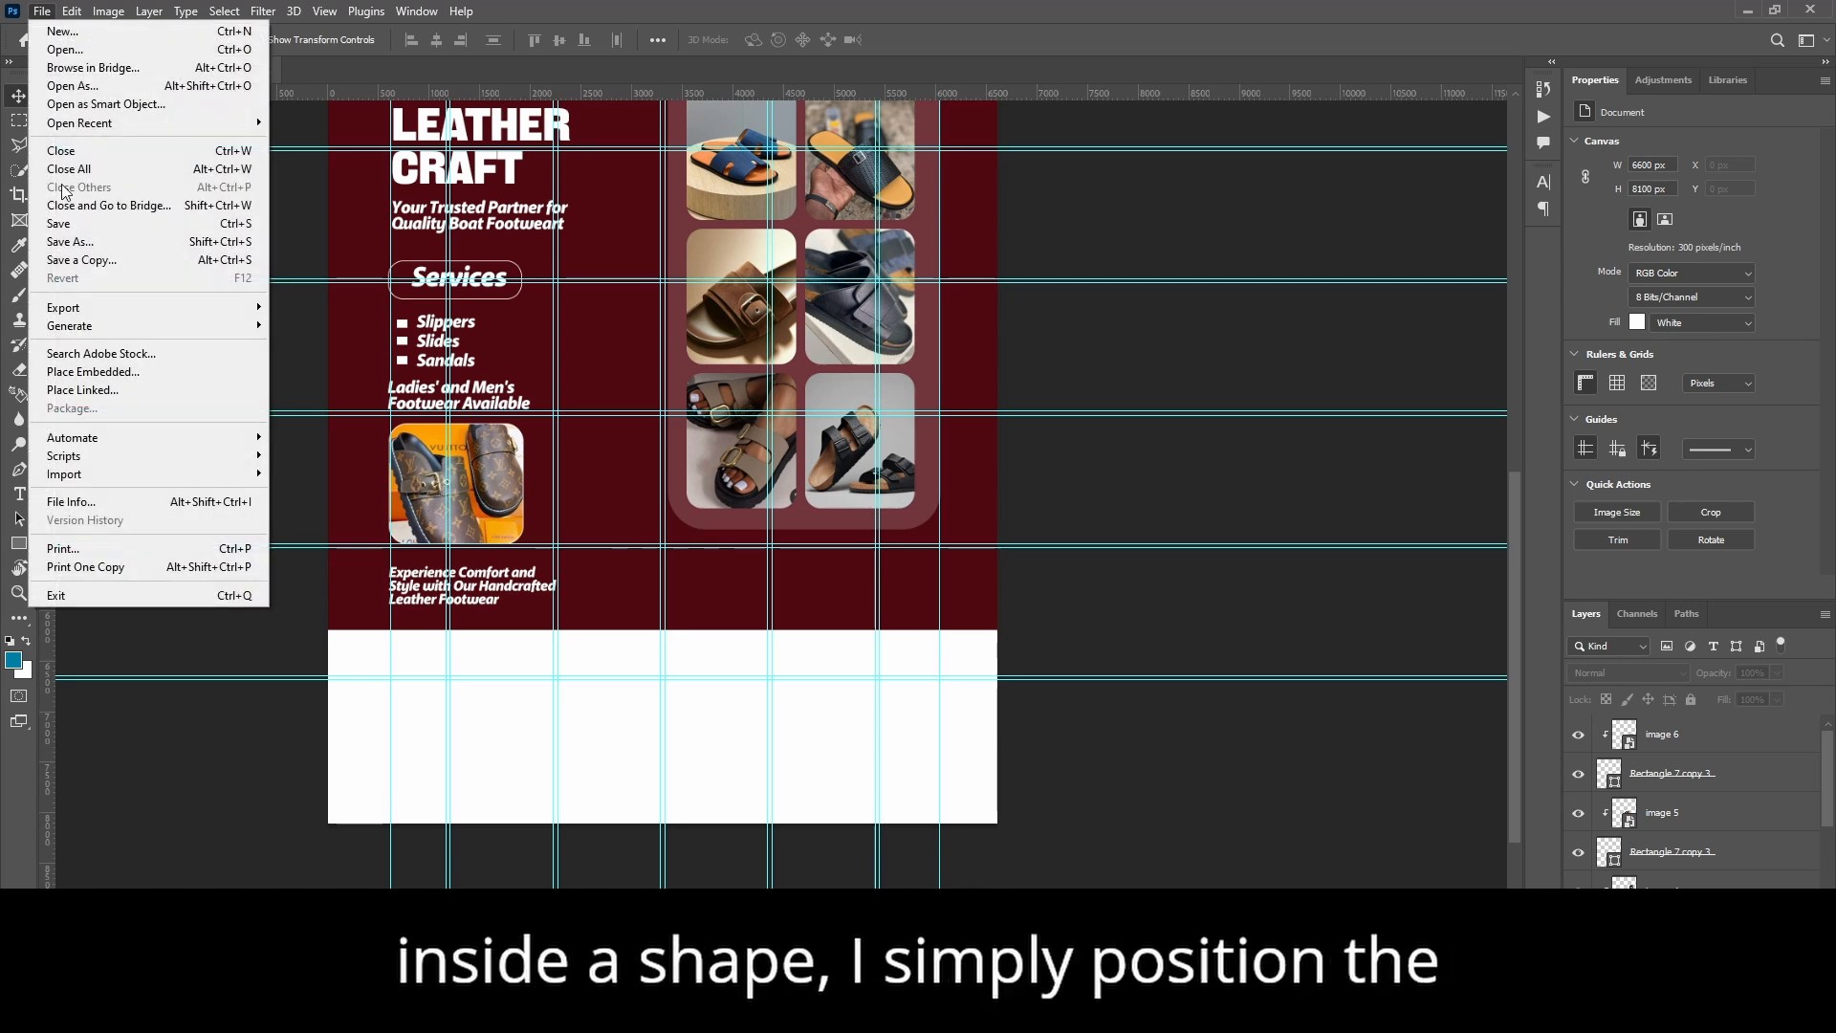
{"action": "left_click", "coordinate": [100, 373]}
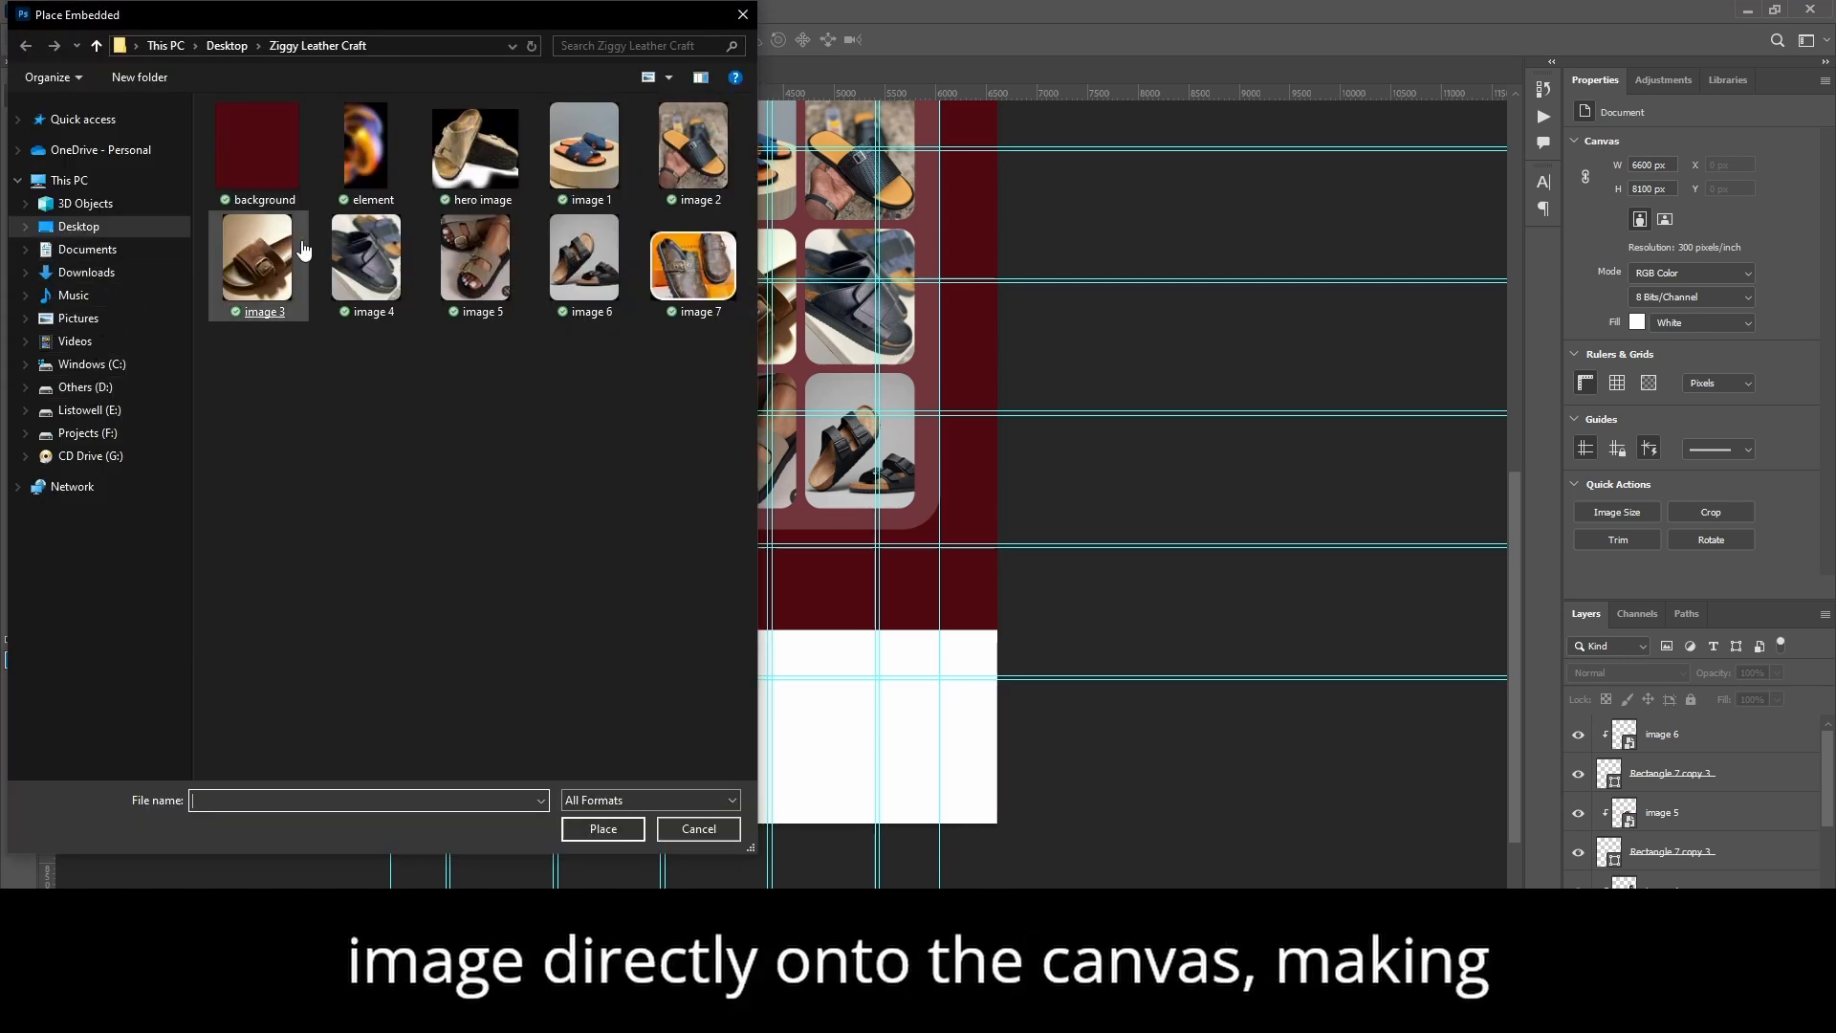
{"action": "left_click", "coordinate": [475, 164]}
{"action": "double_click", "coordinate": [476, 164]}
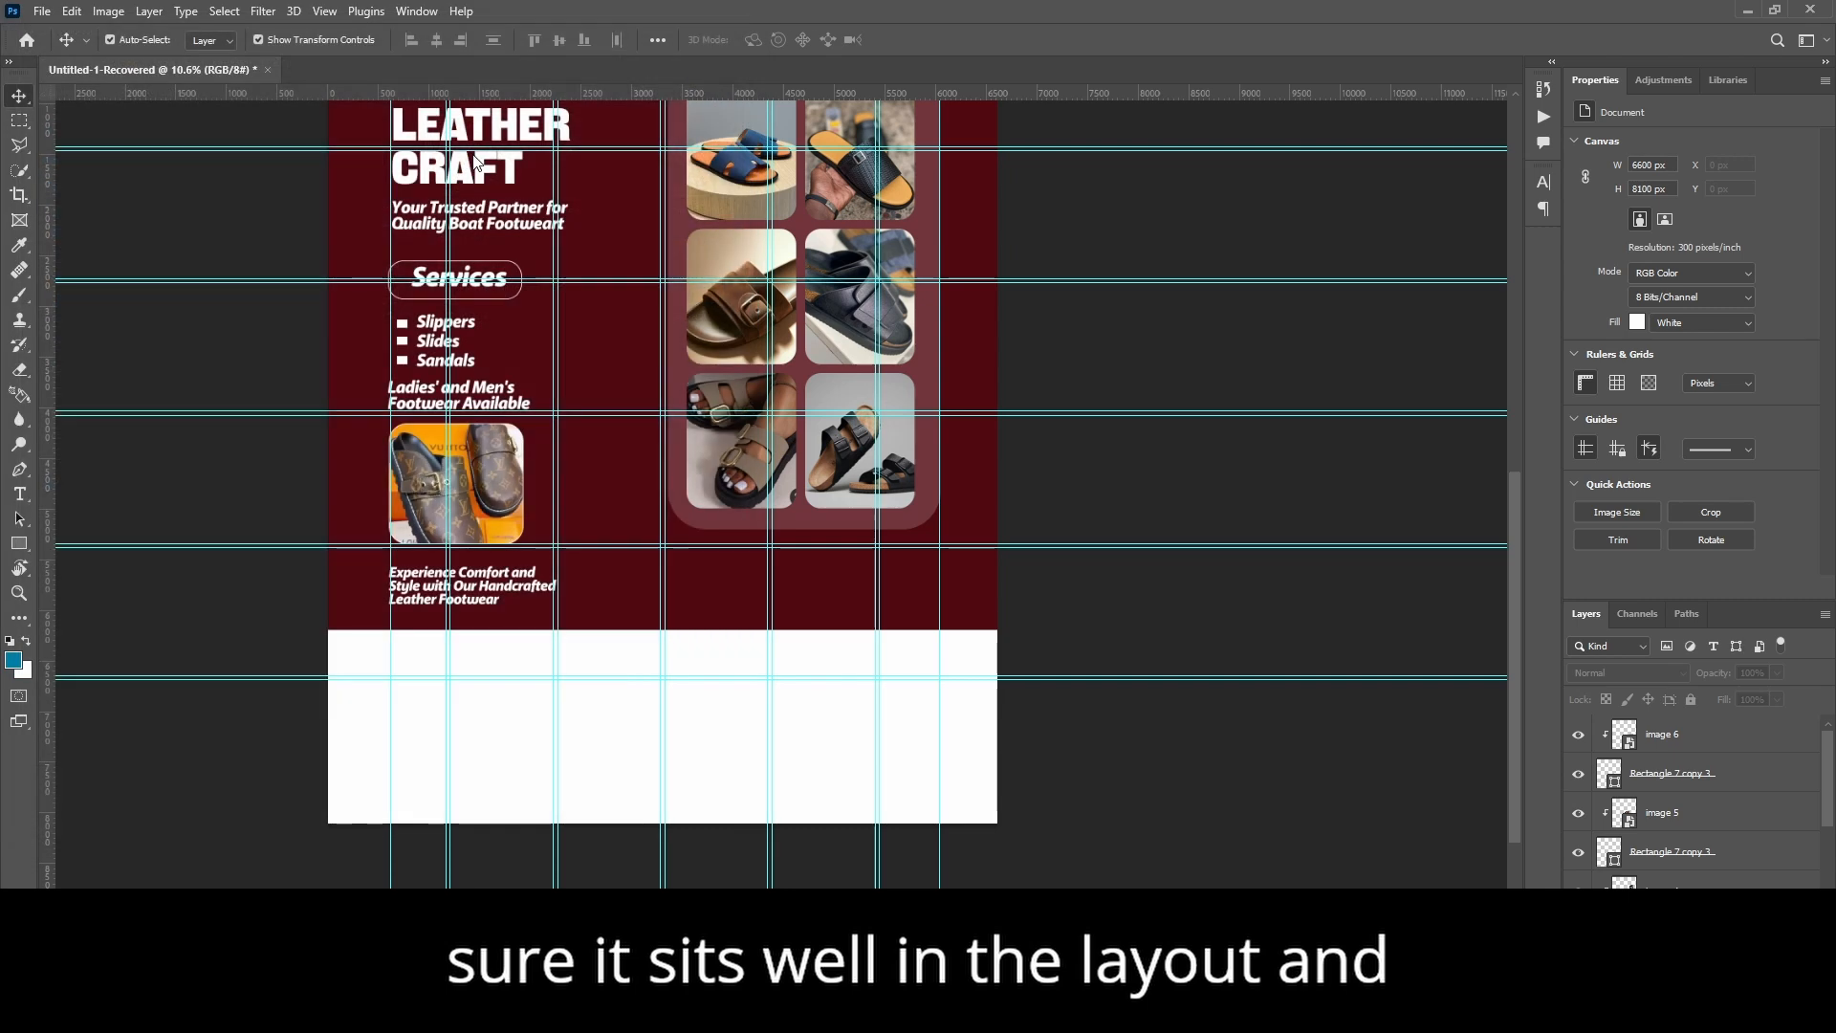
{"action": "left_click_drag", "start_coordinate": [638, 394], "coordinate": [756, 556]}
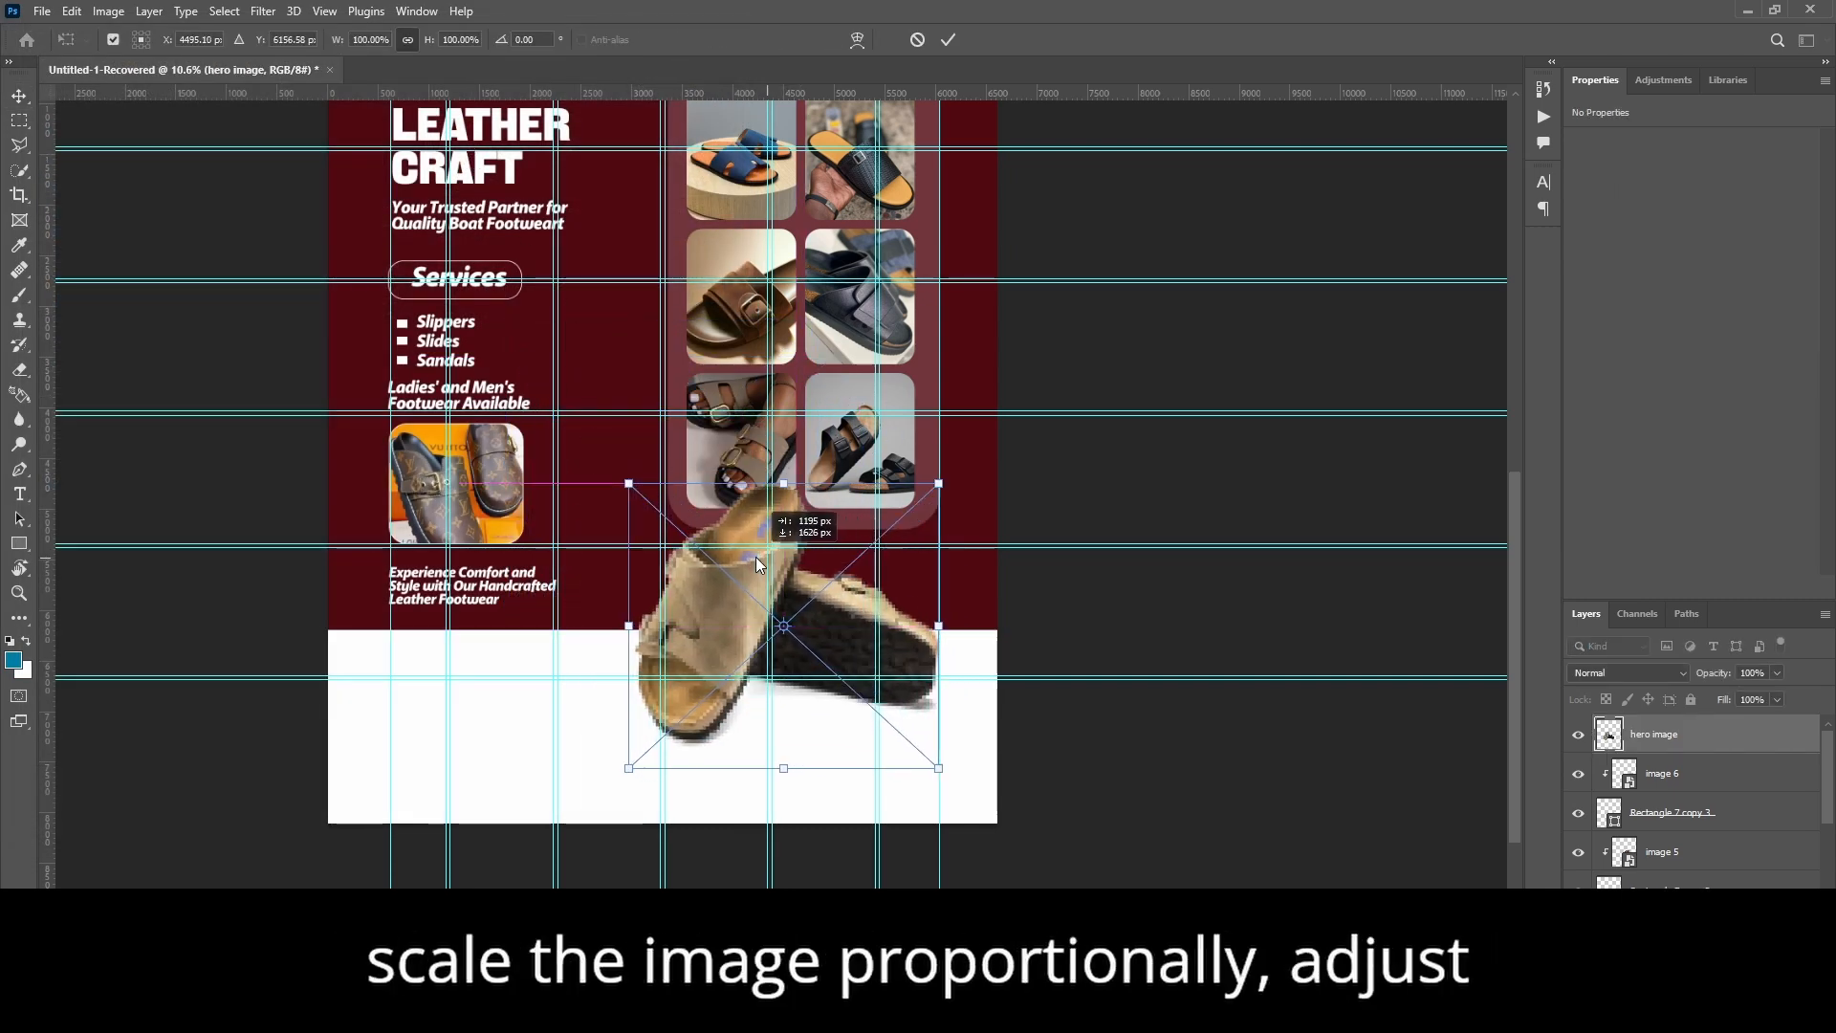
{"action": "left_click", "coordinate": [948, 39]}
Step: Move the hero image down slightly and scale it up proportionally to about 105%
{"action": "scroll", "coordinate": [923, 583], "scroll_direction": "up", "scroll_amount": 1}
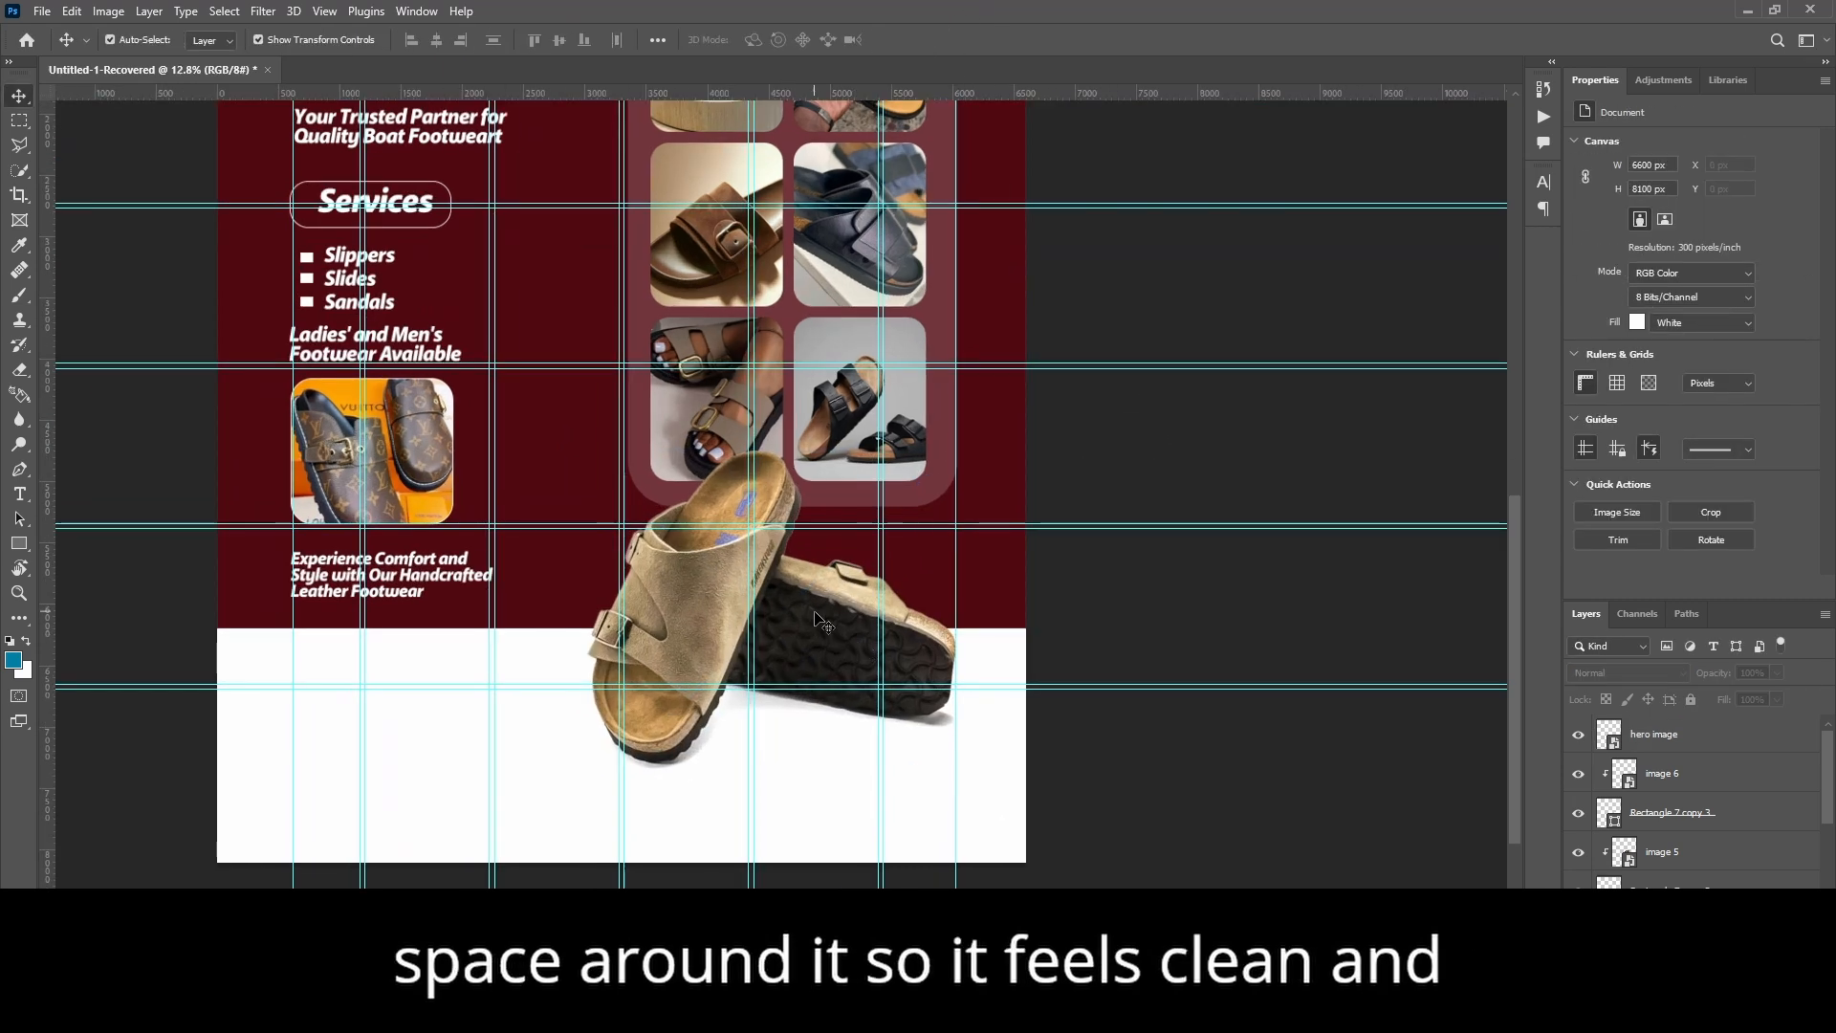
{"action": "left_click_drag", "start_coordinate": [812, 616], "coordinate": [818, 627]}
{"action": "key", "text": "ctrl+t"}
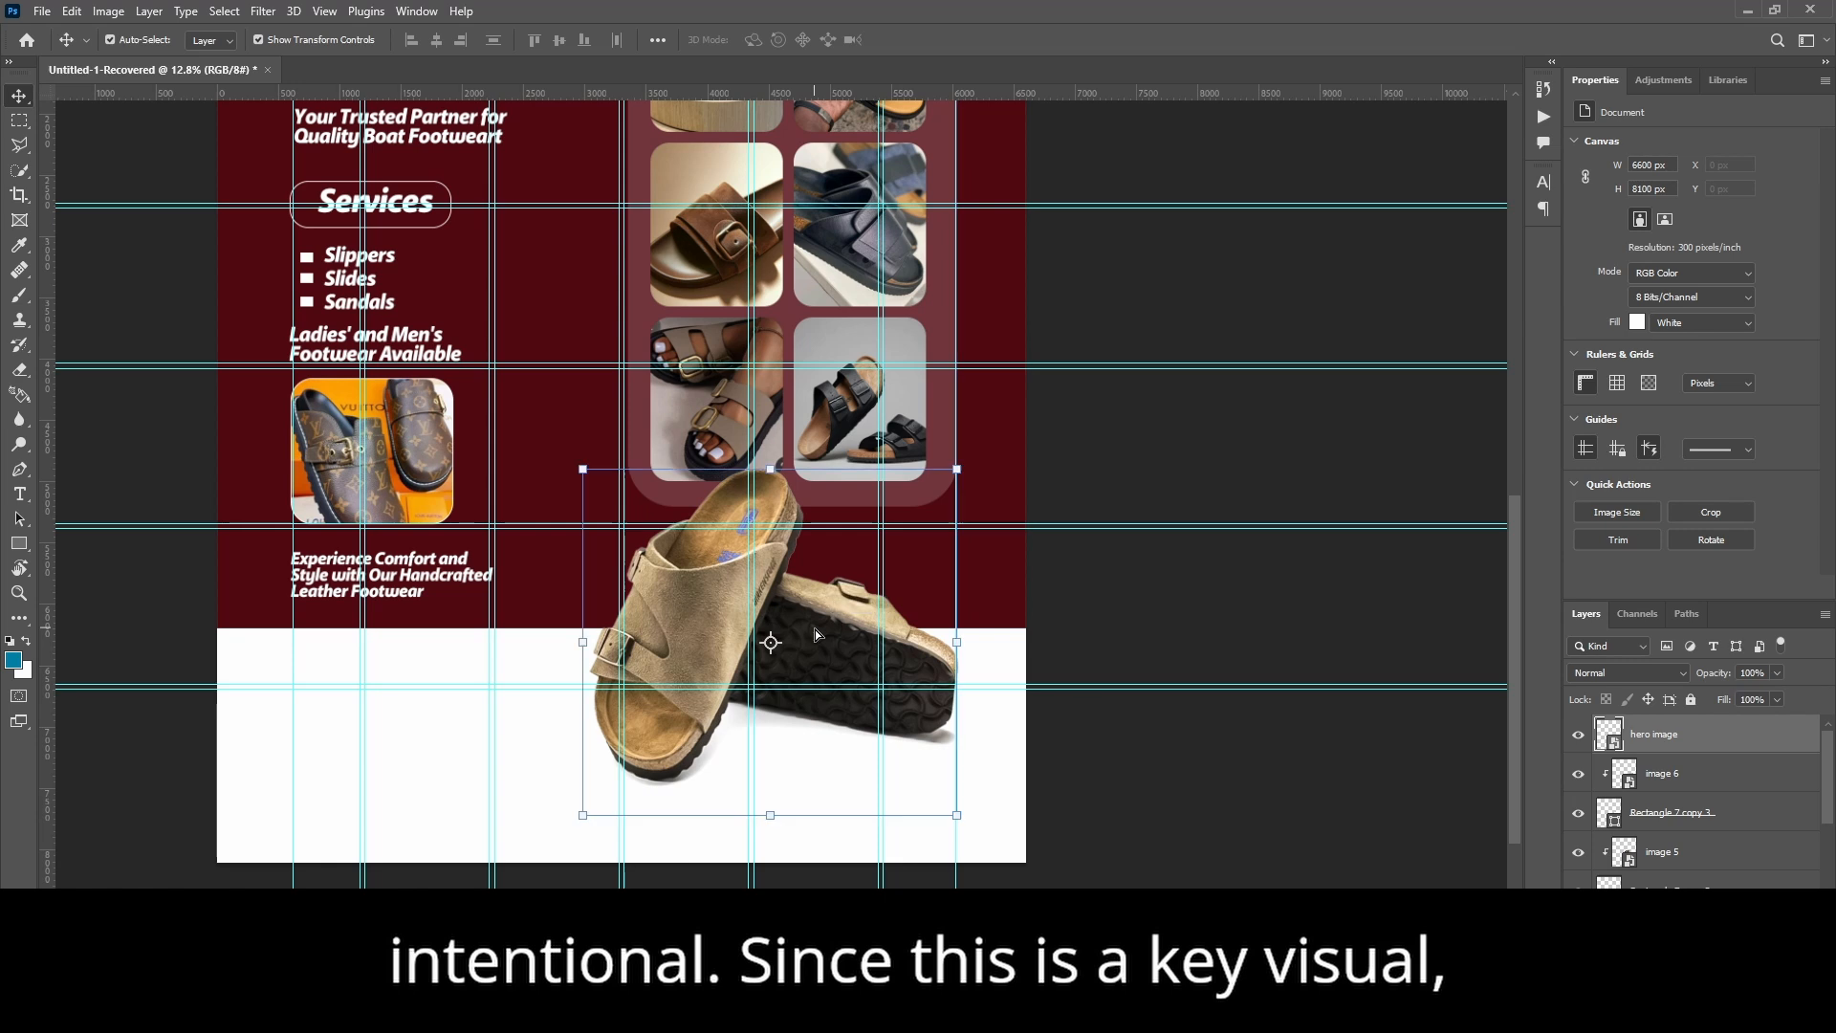
{"action": "scroll", "coordinate": [761, 485], "scroll_direction": "down", "scroll_amount": 1}
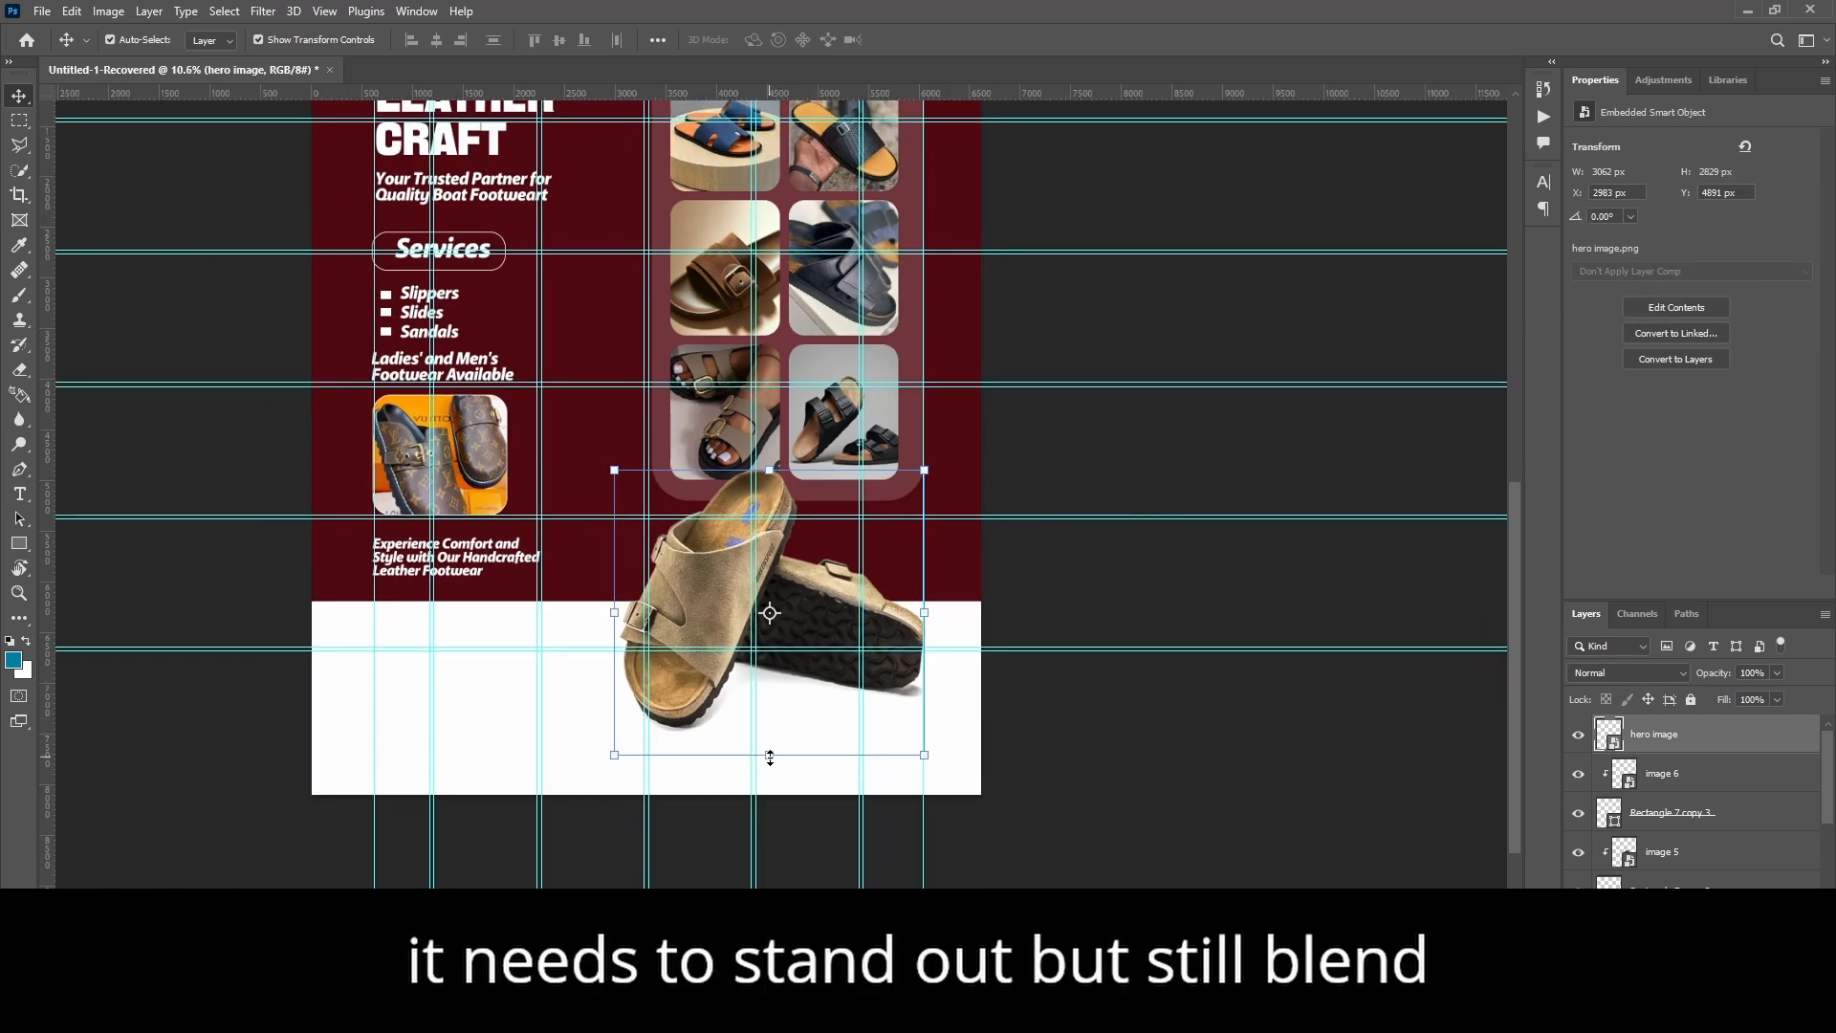
{"action": "left_click_drag", "start_coordinate": [770, 757], "coordinate": [770, 771]}
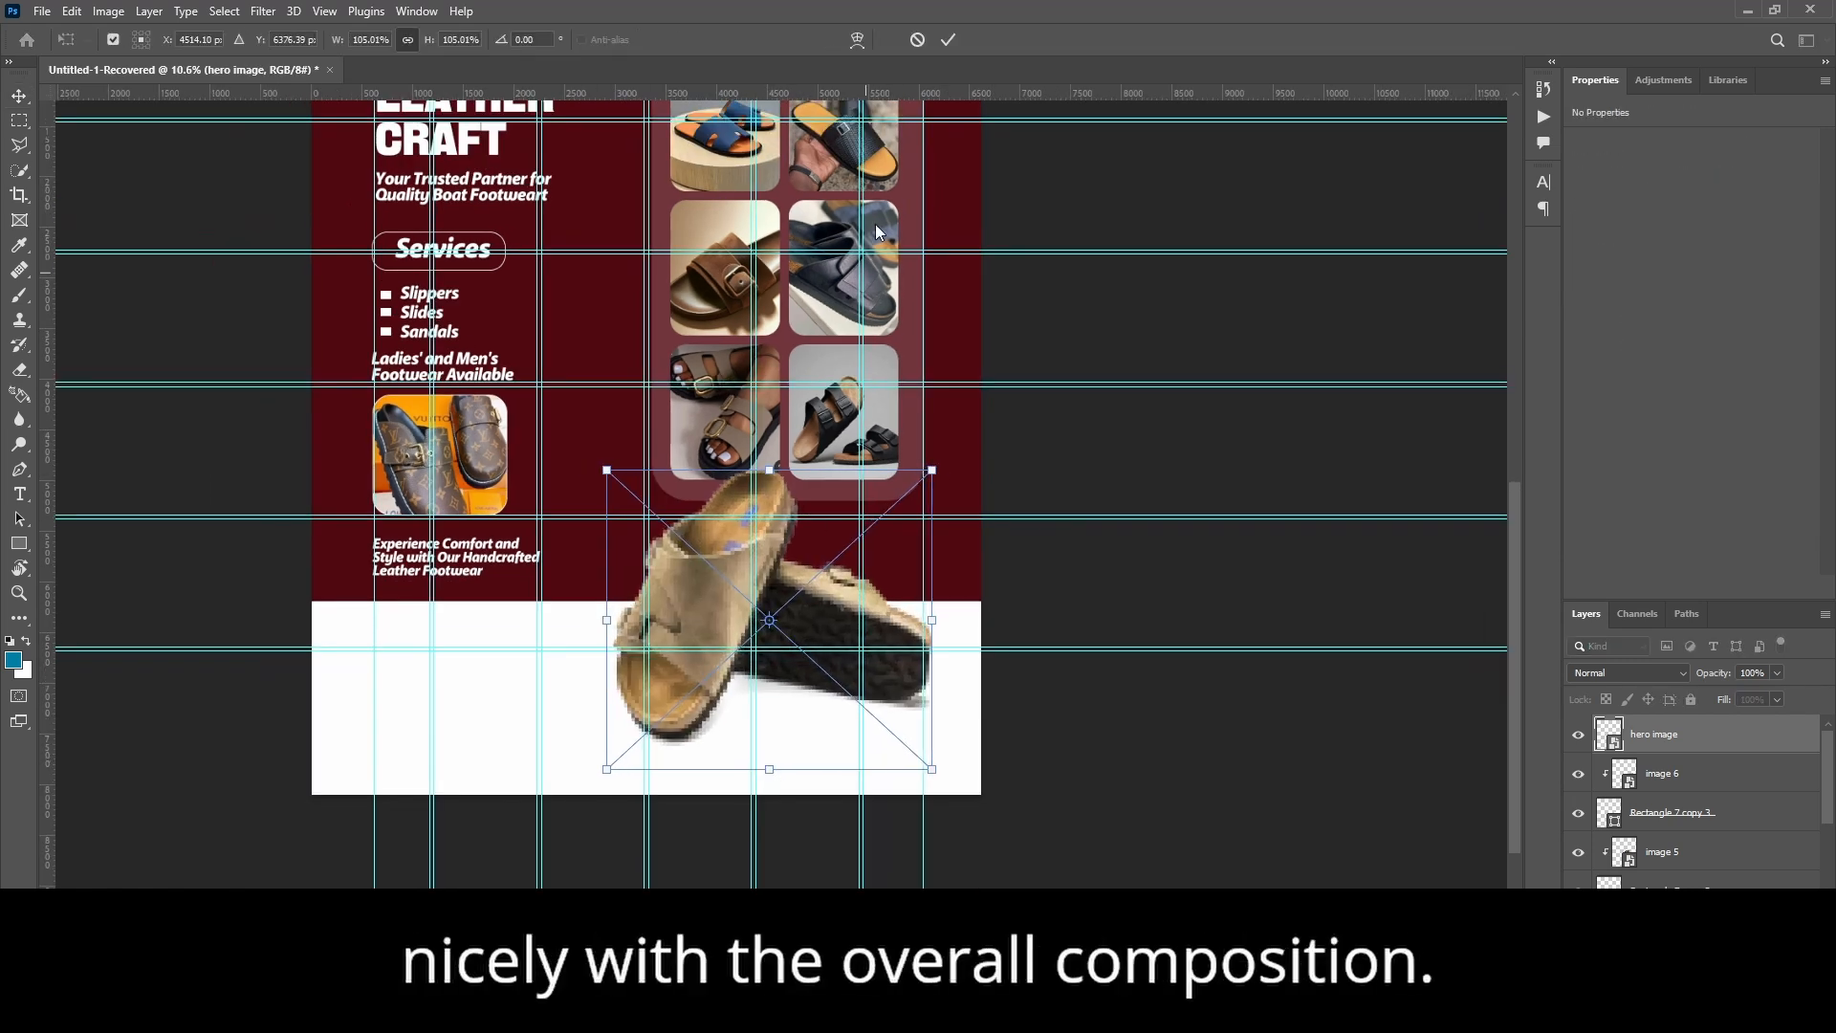
{"action": "left_click", "coordinate": [950, 39]}
{"action": "left_click", "coordinate": [1143, 577]}
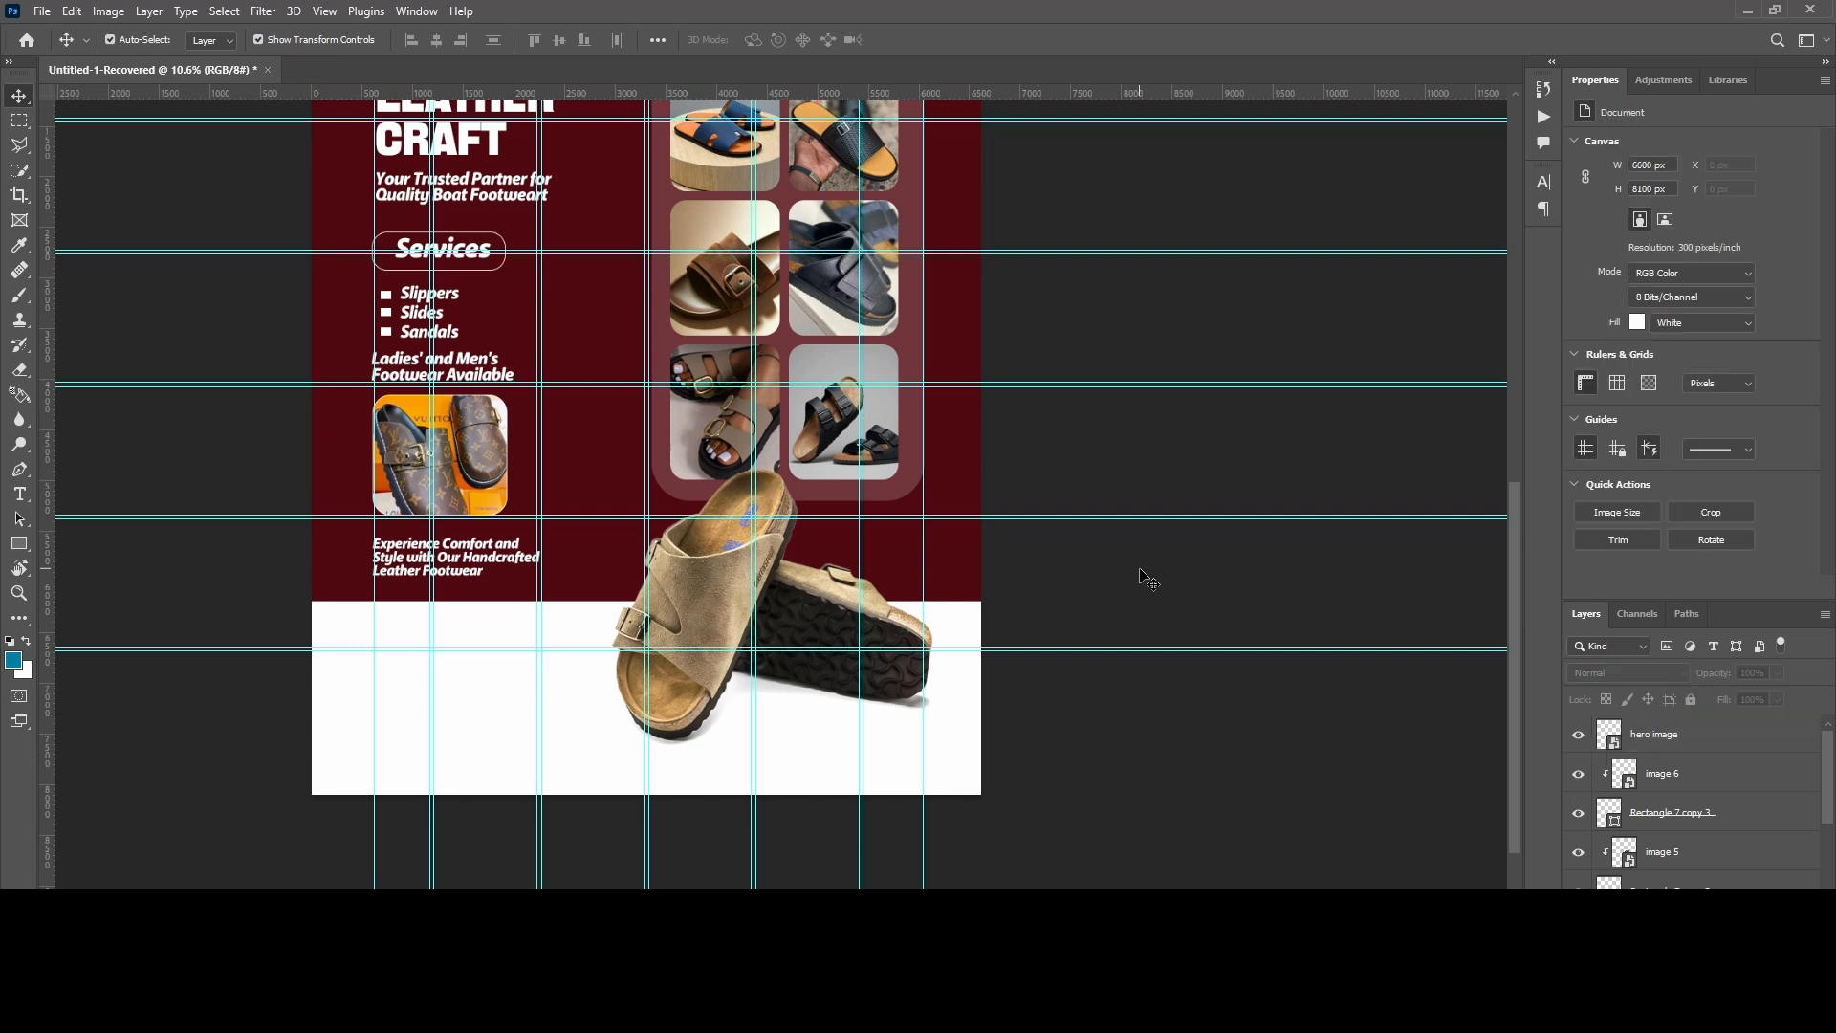
Step: Duplicate the "Experience Comfort" subtitle into the white strip below and replace its text with "Visit us today at Sunyani Odumasi" in dark maroon
{"action": "scroll", "coordinate": [912, 638], "scroll_direction": "down", "scroll_amount": 3}
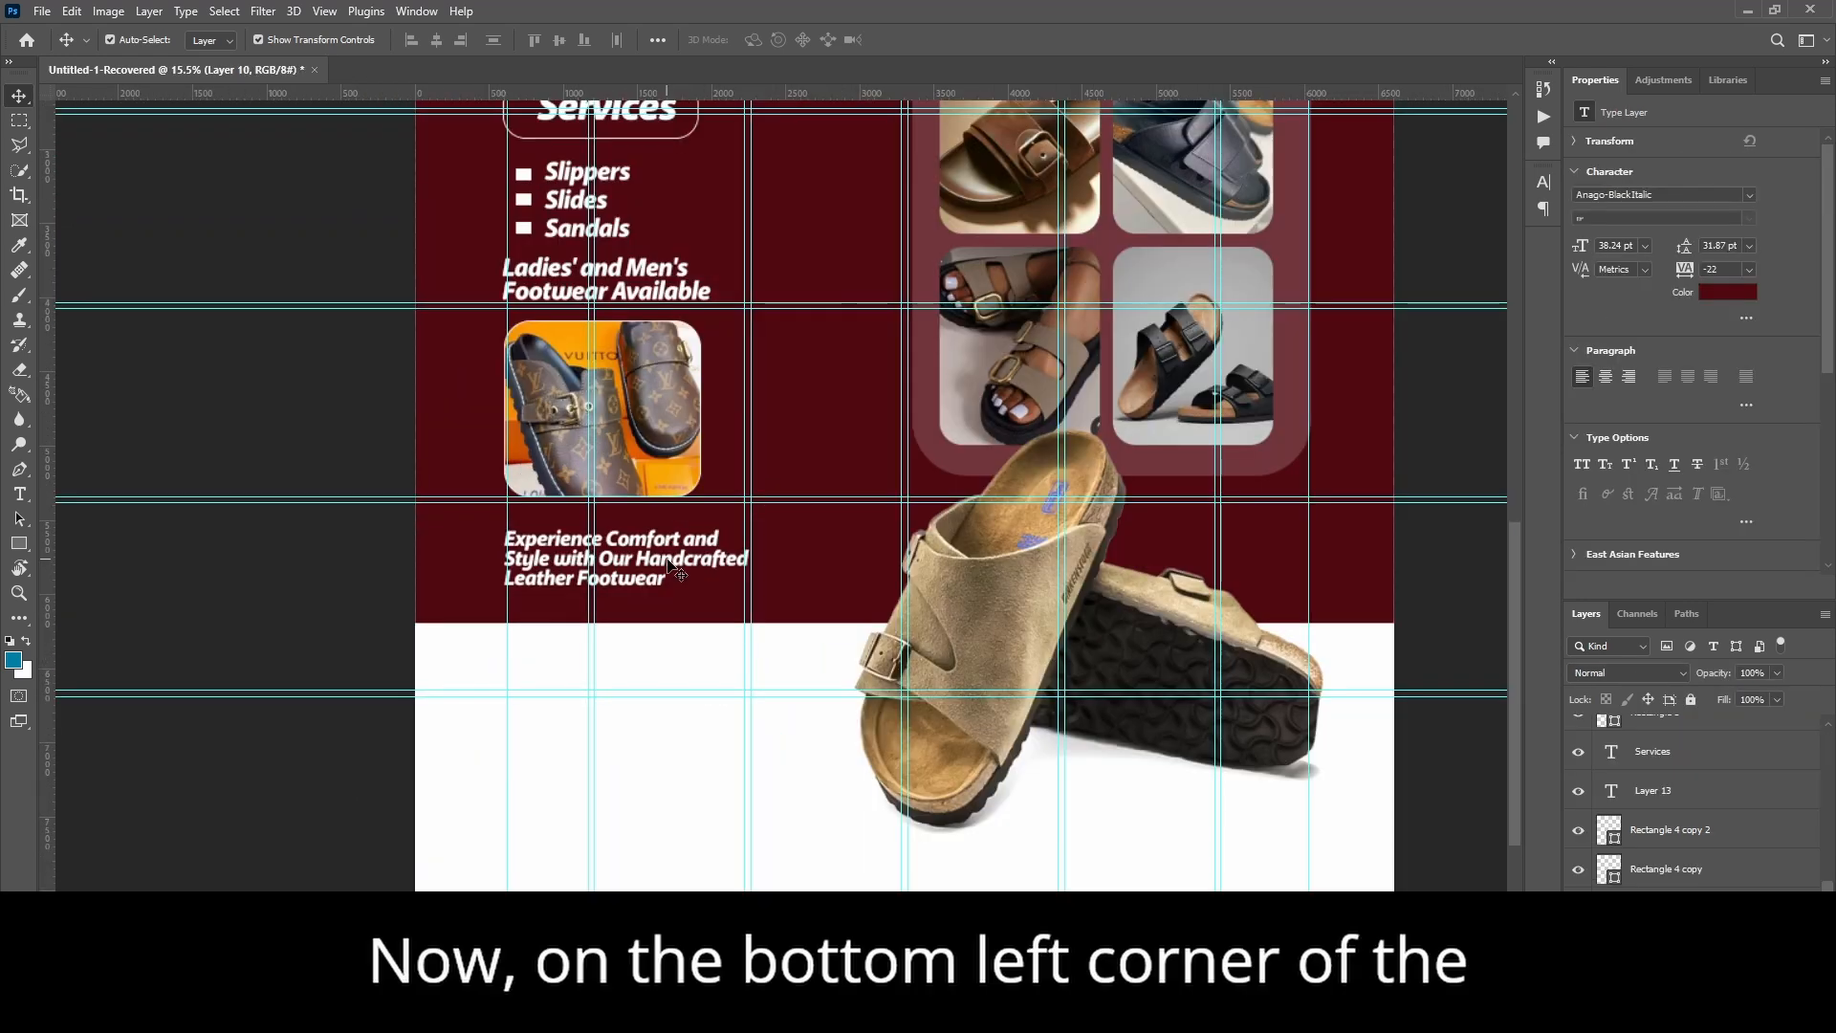
{"action": "left_click_drag", "start_coordinate": [662, 564], "coordinate": [663, 682]}
{"action": "double_click", "coordinate": [661, 681]}
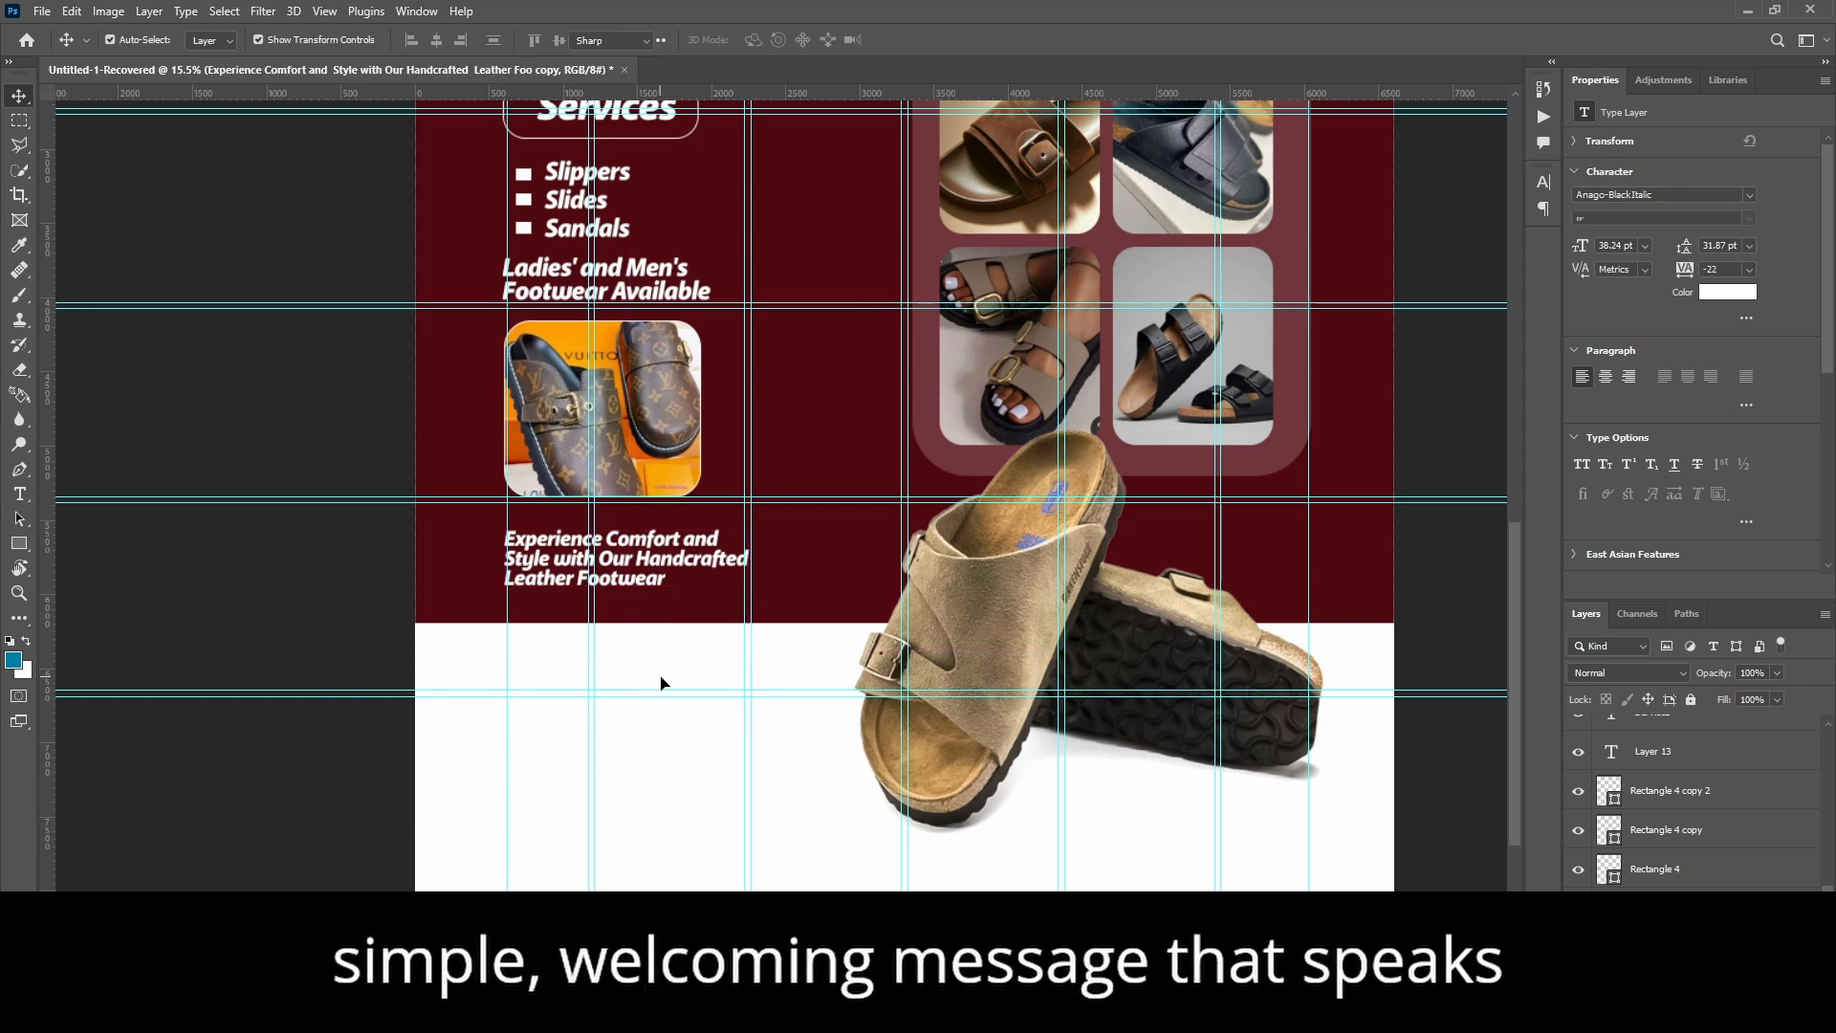
{"action": "key", "text": "ctrl+v"}
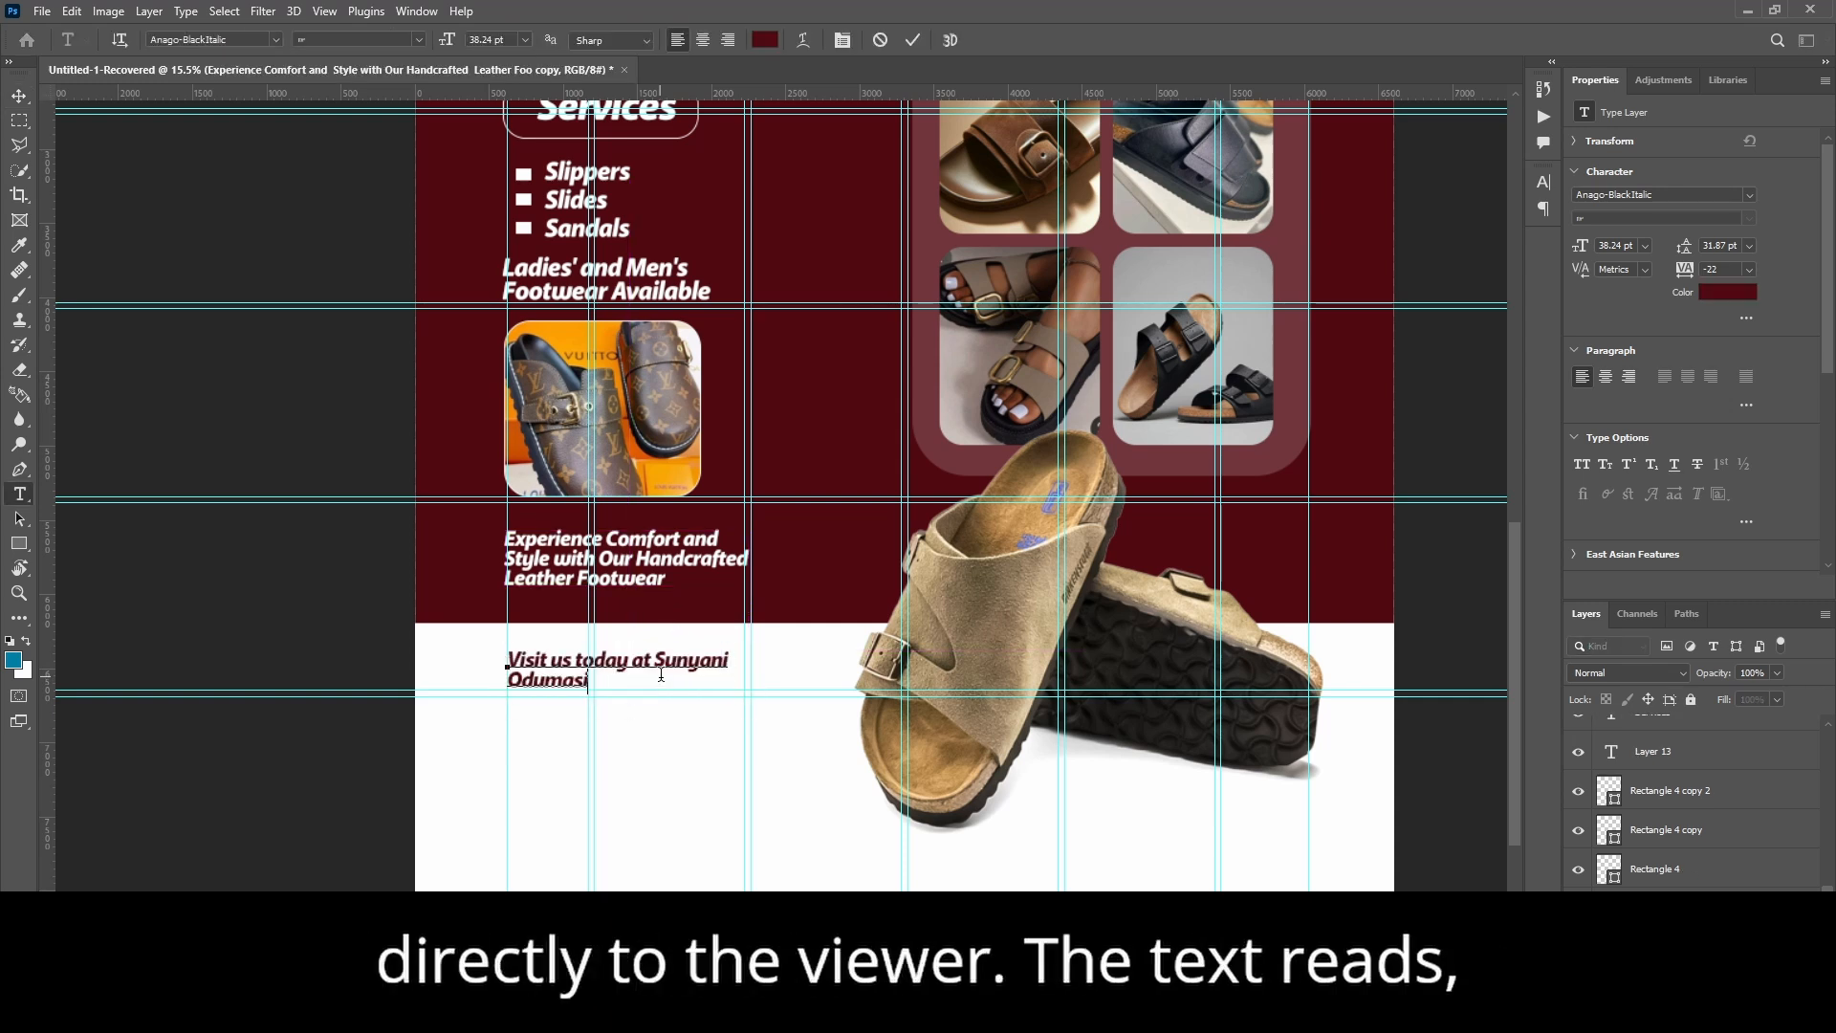
Step: Nudge the "Visit us today" text up slightly, keeping it near the left margin guide of the white strip
{"action": "scroll", "coordinate": [613, 624], "scroll_direction": "up", "scroll_amount": 5}
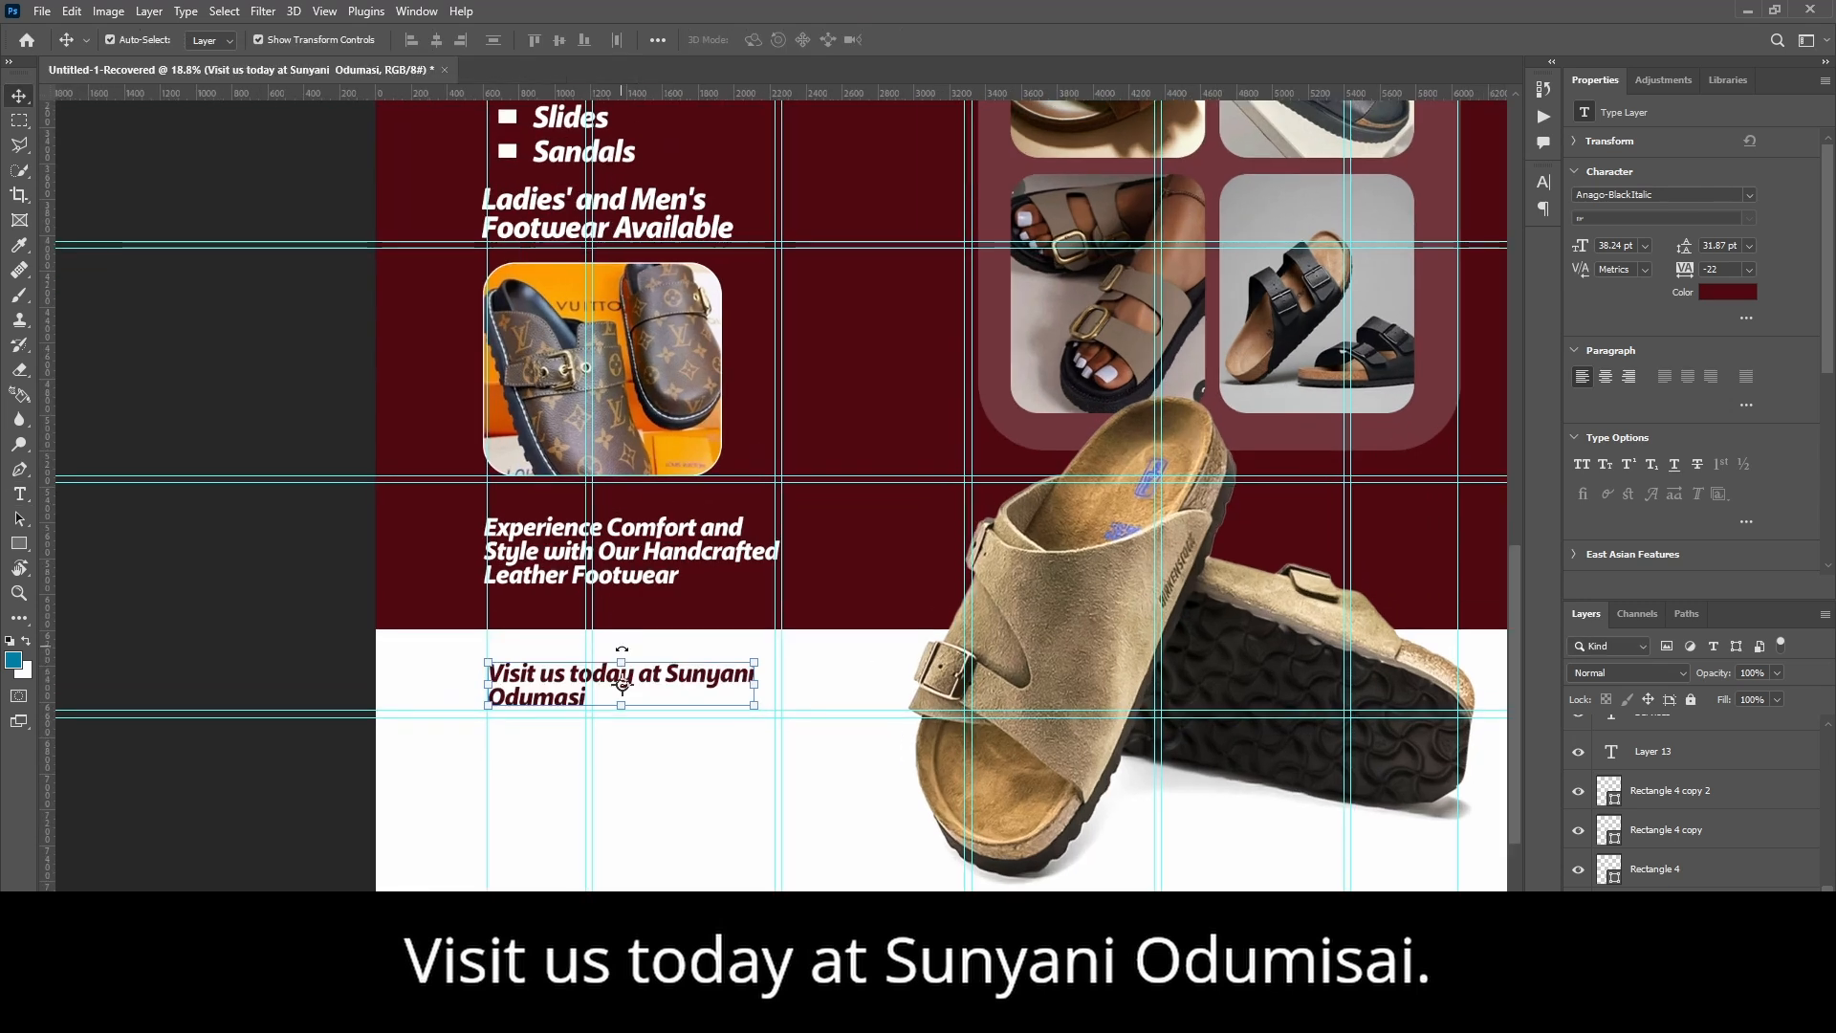
{"action": "left_click_drag", "start_coordinate": [677, 688], "coordinate": [674, 673]}
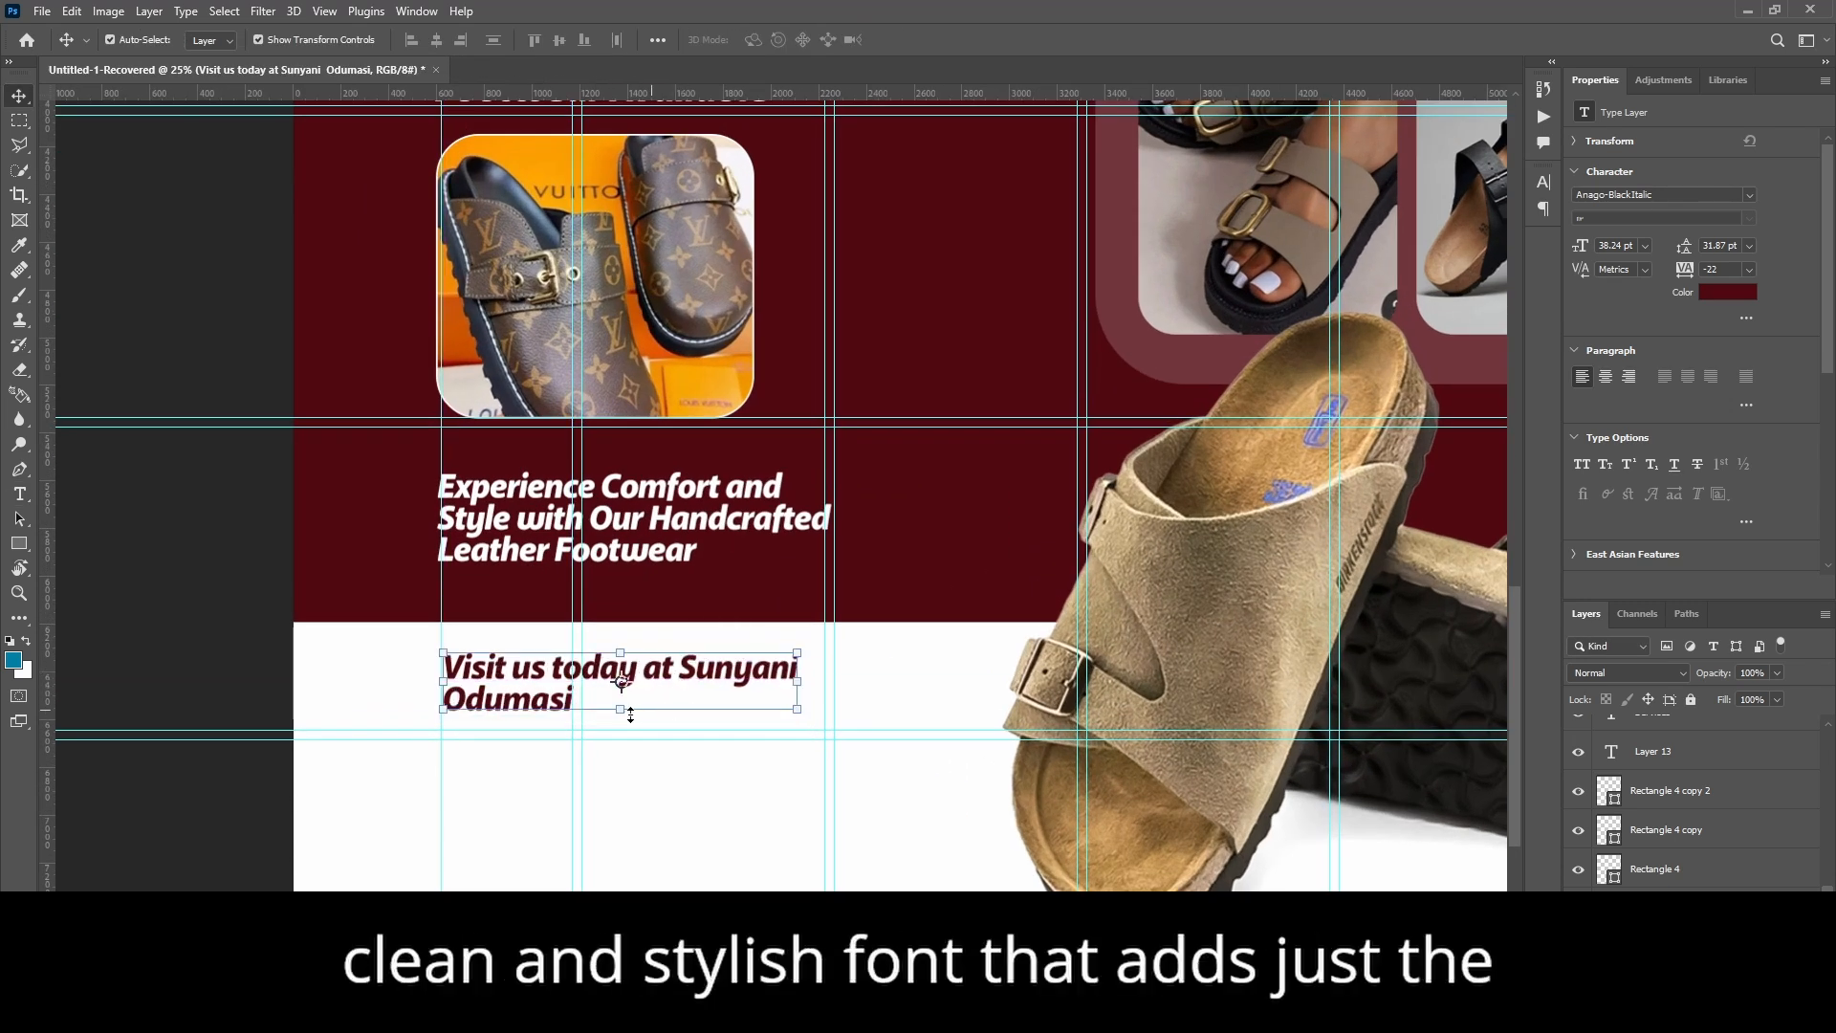
{"action": "left_click", "coordinate": [719, 848]}
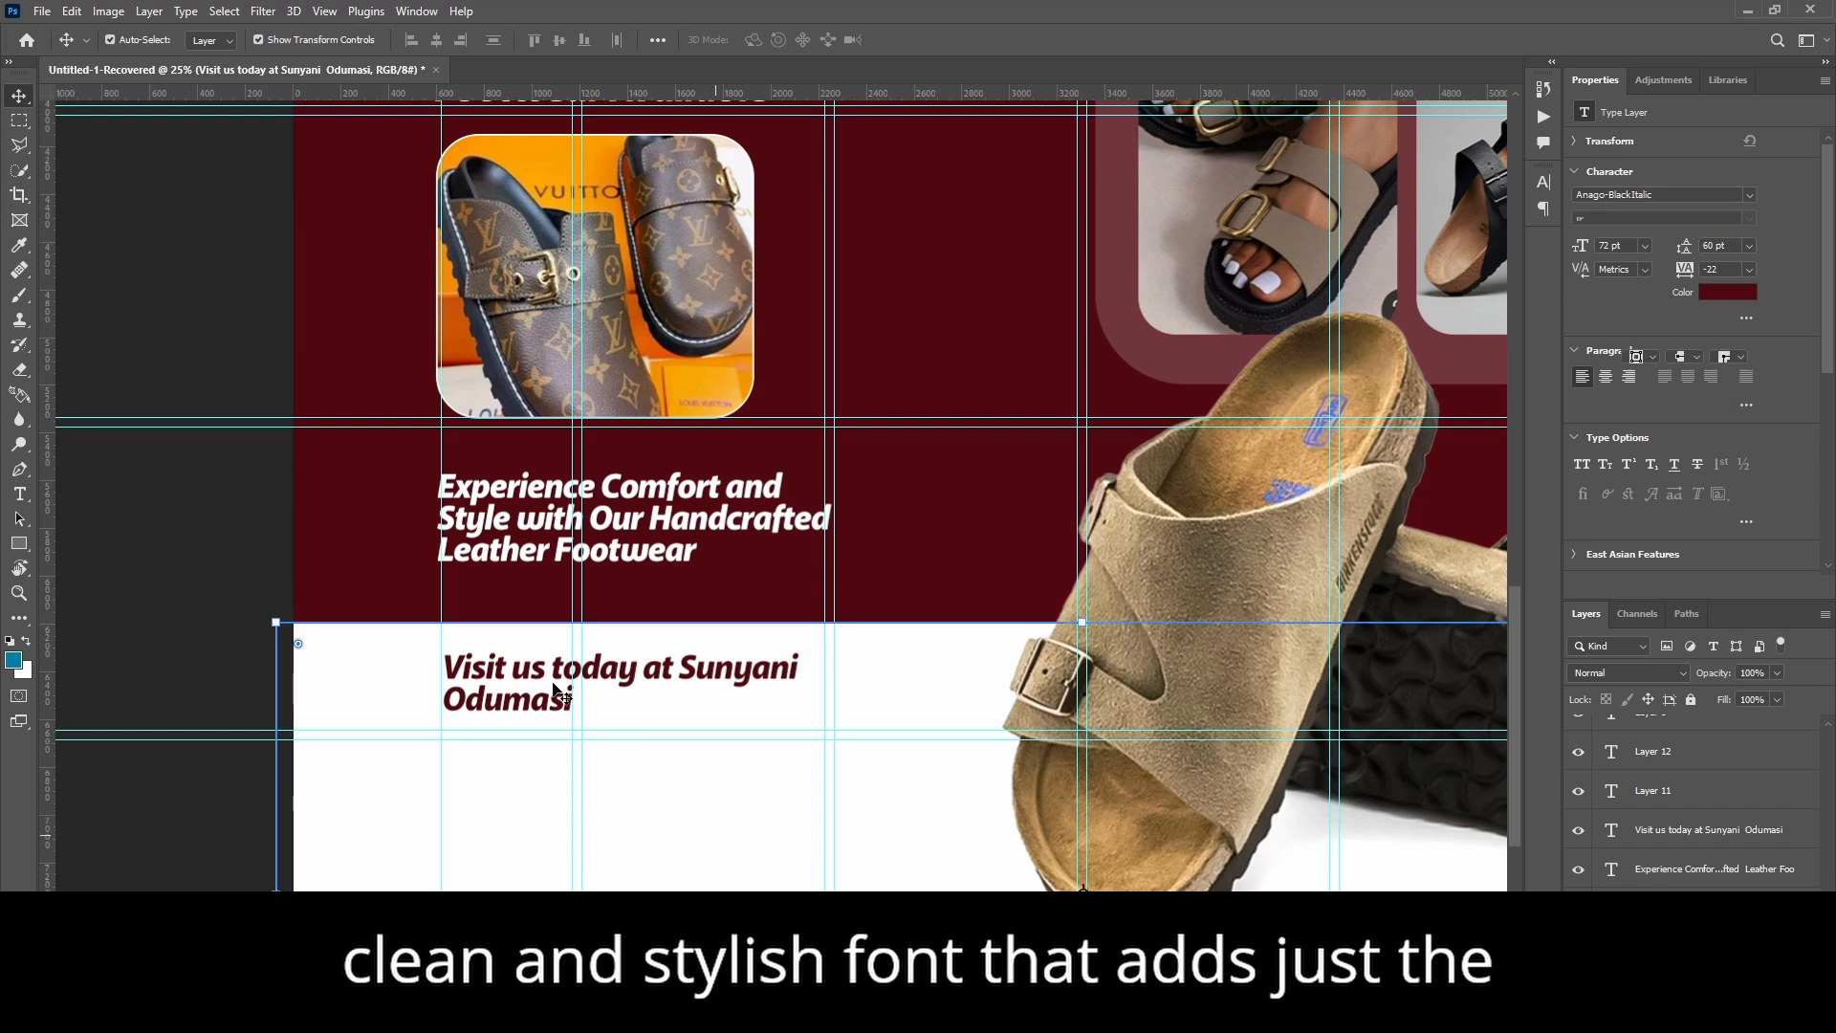
Step: Show the hidden Rectangle 8 layer, the outlined rounded contact box below the "Visit us today" text
{"action": "scroll", "coordinate": [663, 730], "scroll_direction": "down", "scroll_amount": 1}
{"action": "scroll", "coordinate": [664, 731], "scroll_direction": "down", "scroll_amount": 3}
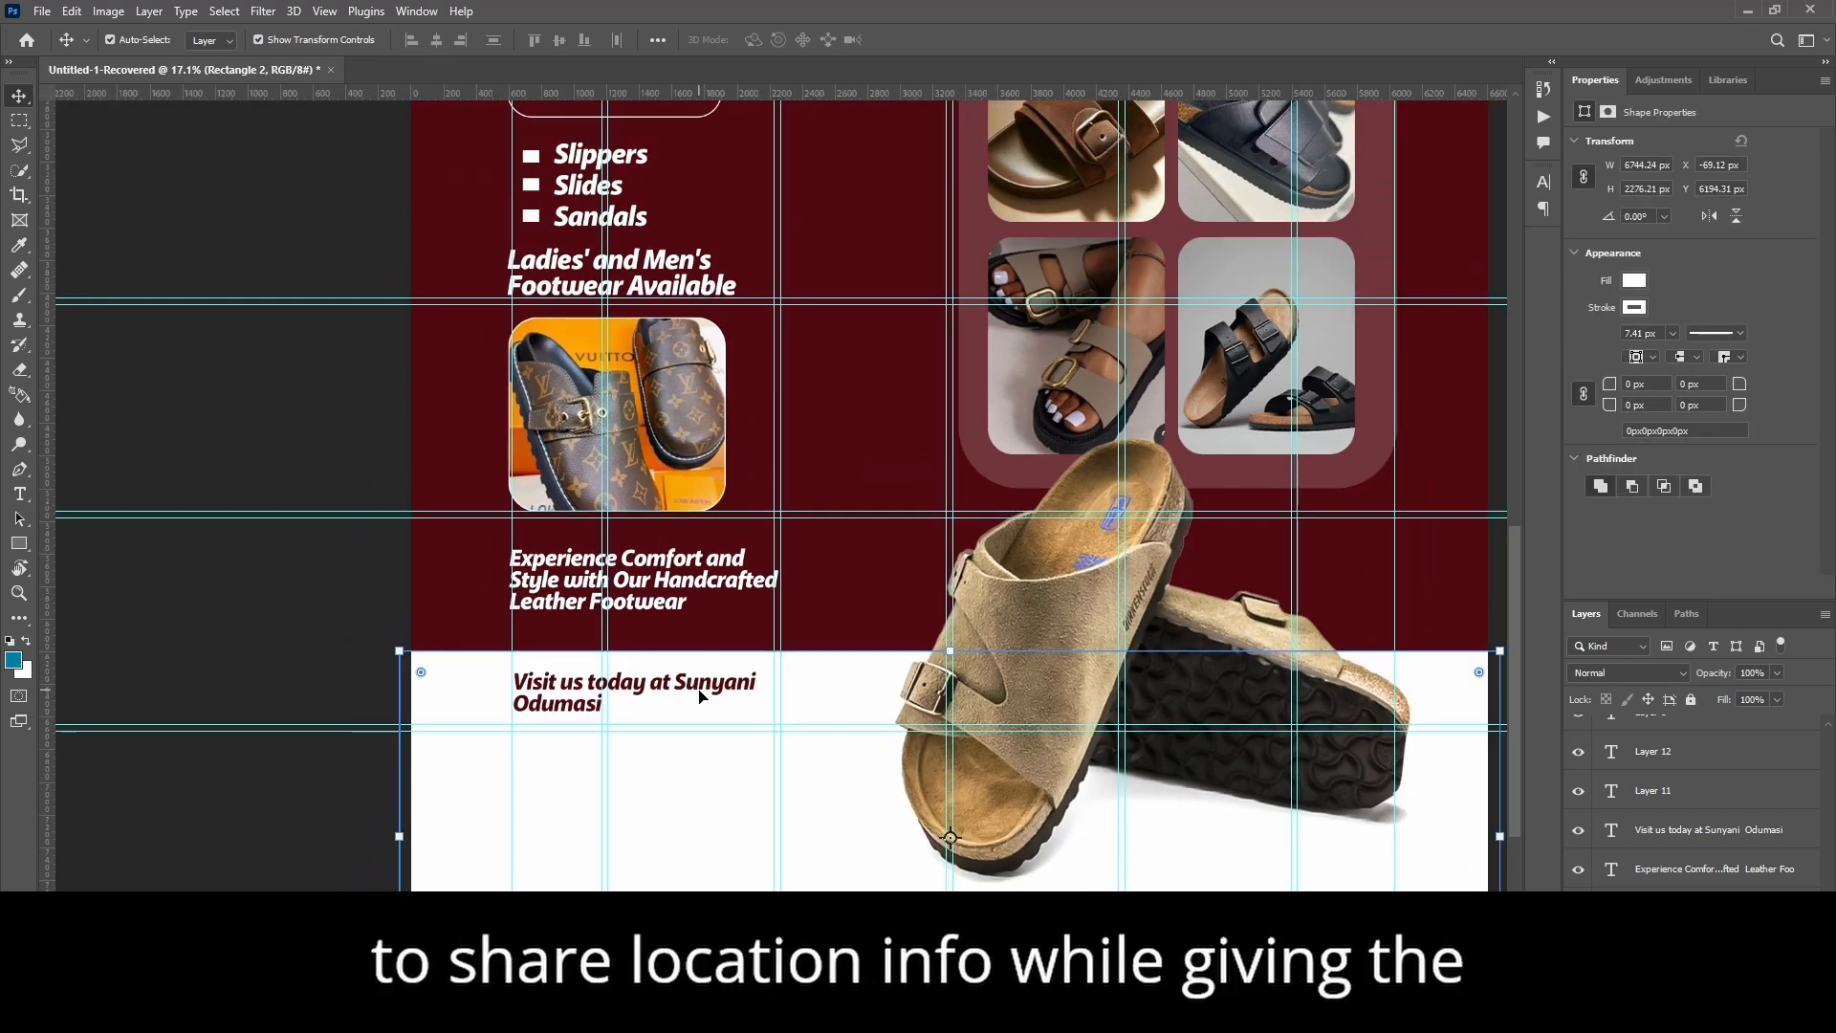
{"action": "scroll", "coordinate": [699, 696], "scroll_direction": "down", "scroll_amount": 7}
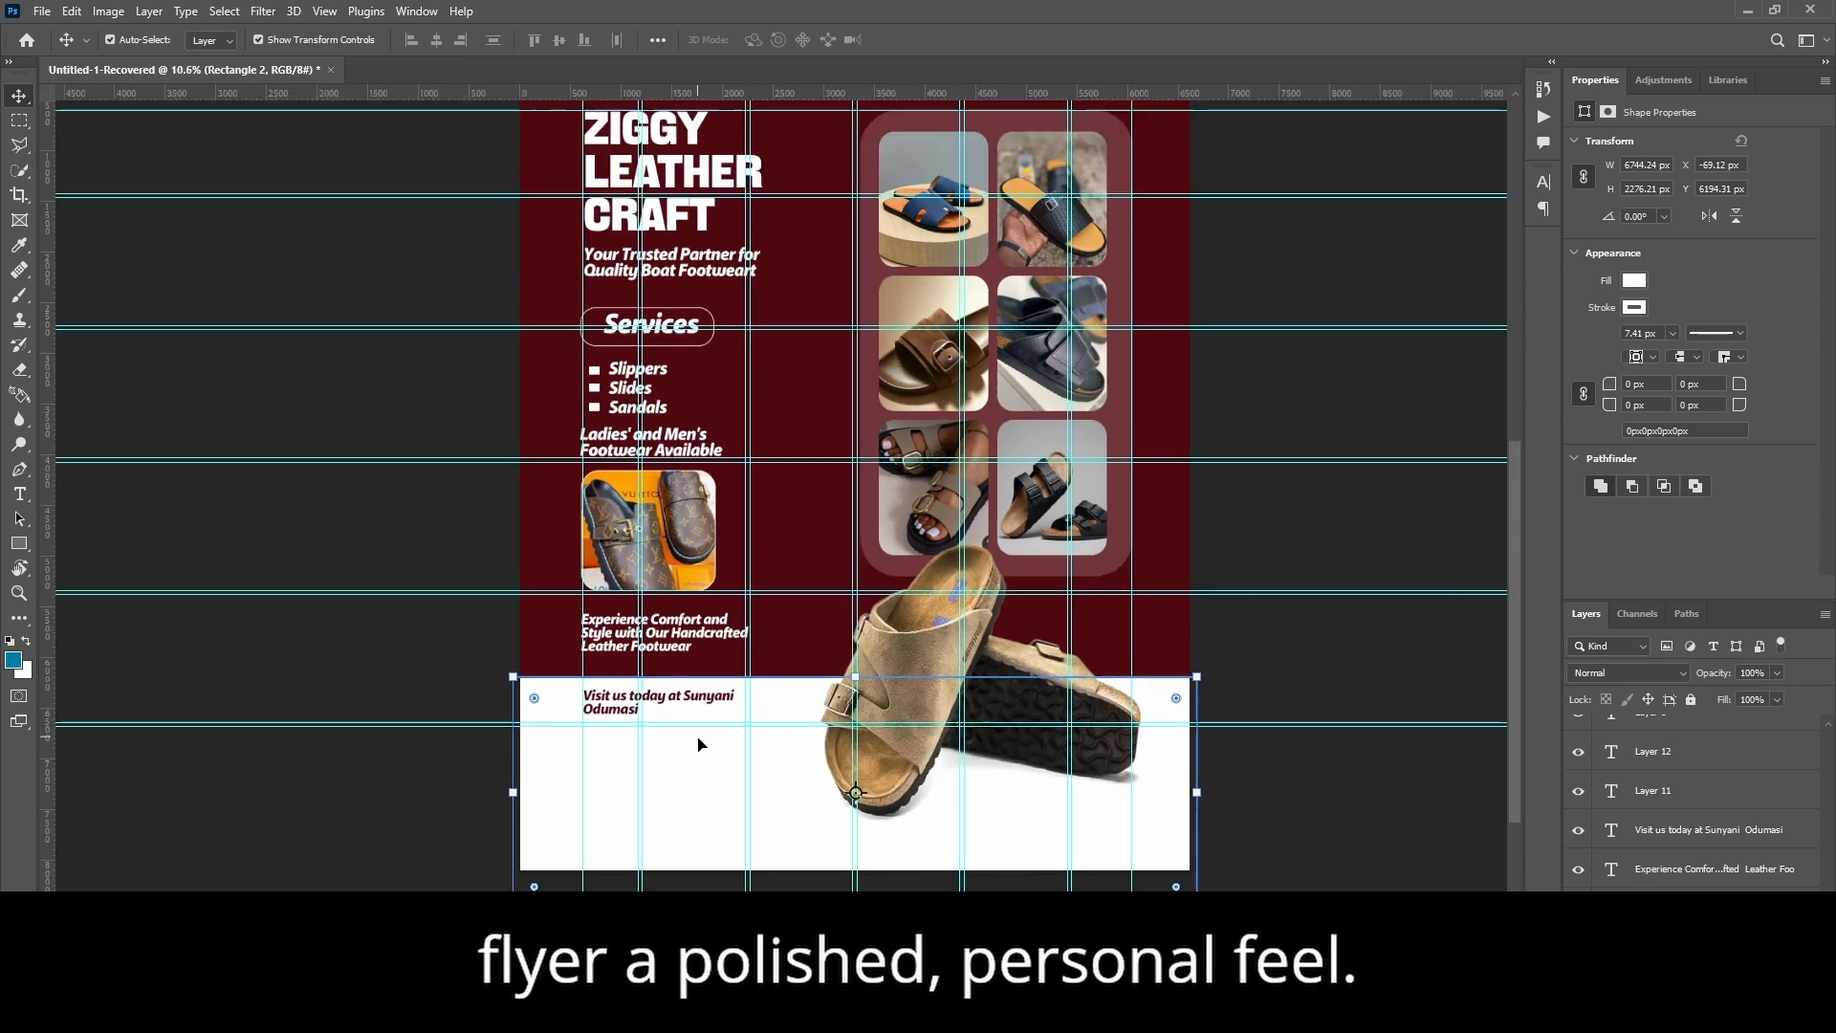
{"action": "scroll", "coordinate": [708, 676], "scroll_direction": "up", "scroll_amount": 1}
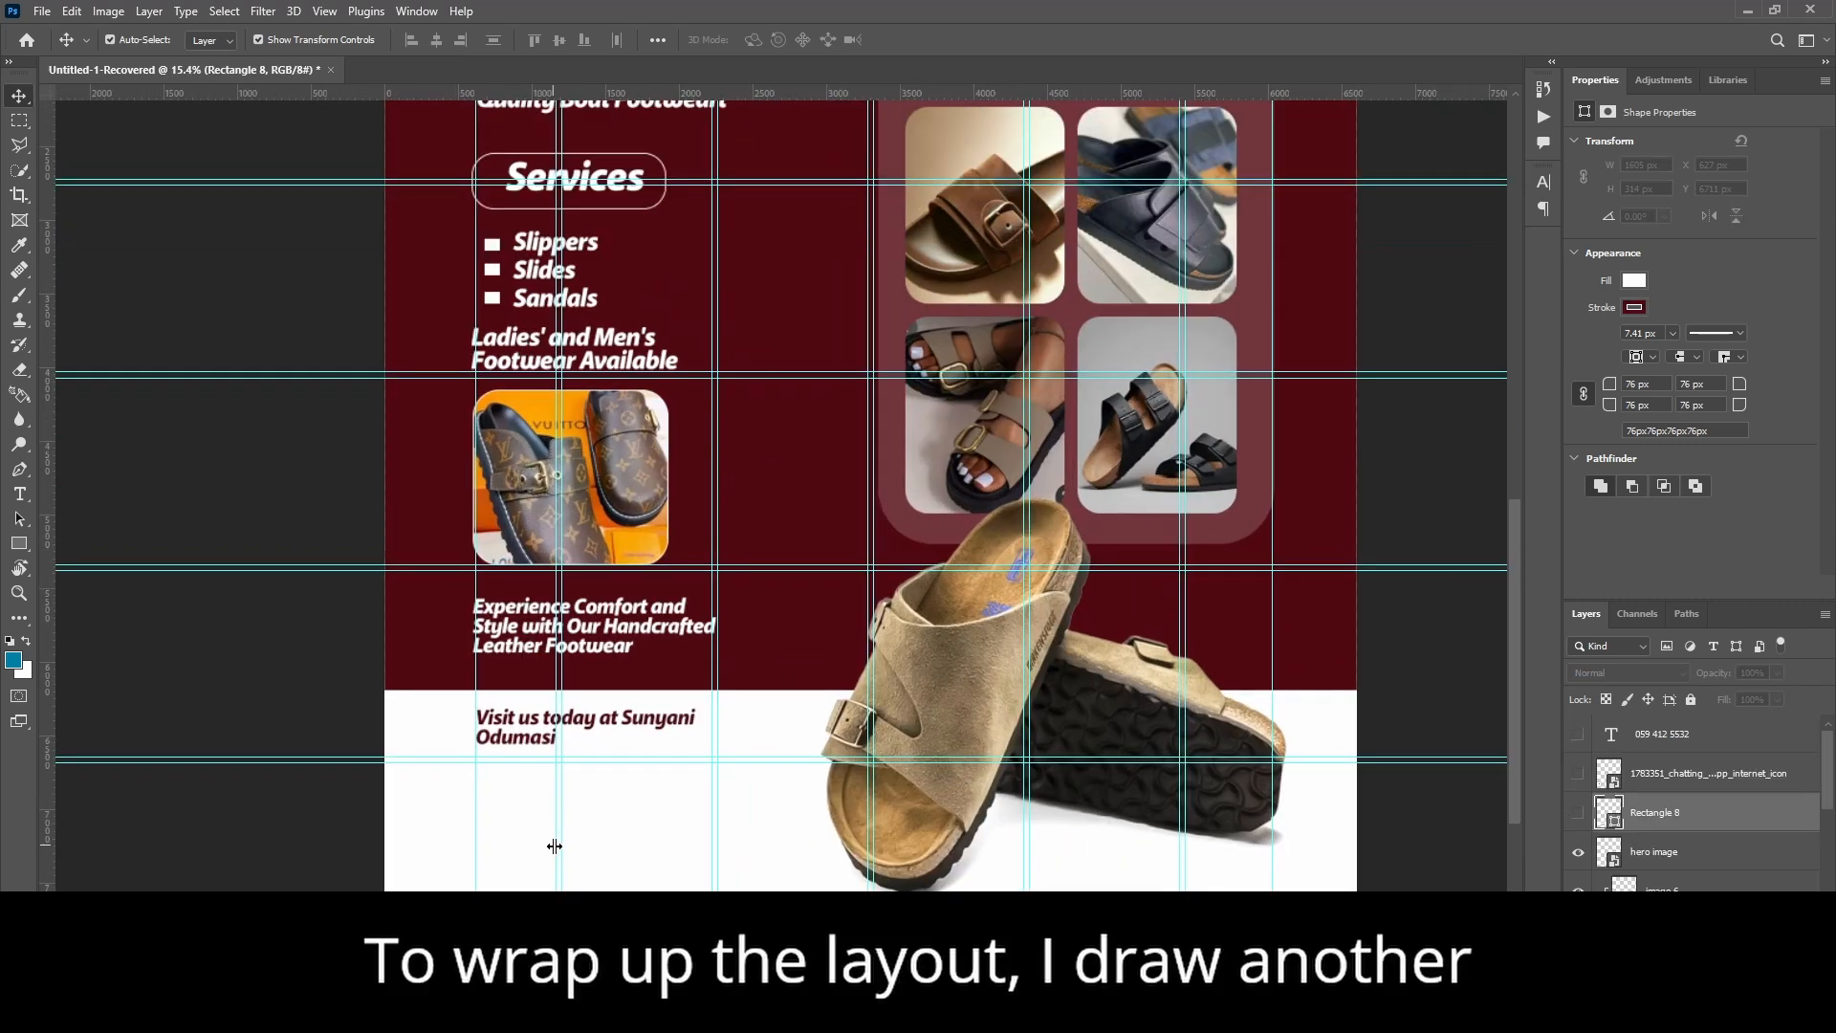
{"action": "scroll", "coordinate": [554, 847], "scroll_direction": "up", "scroll_amount": 2}
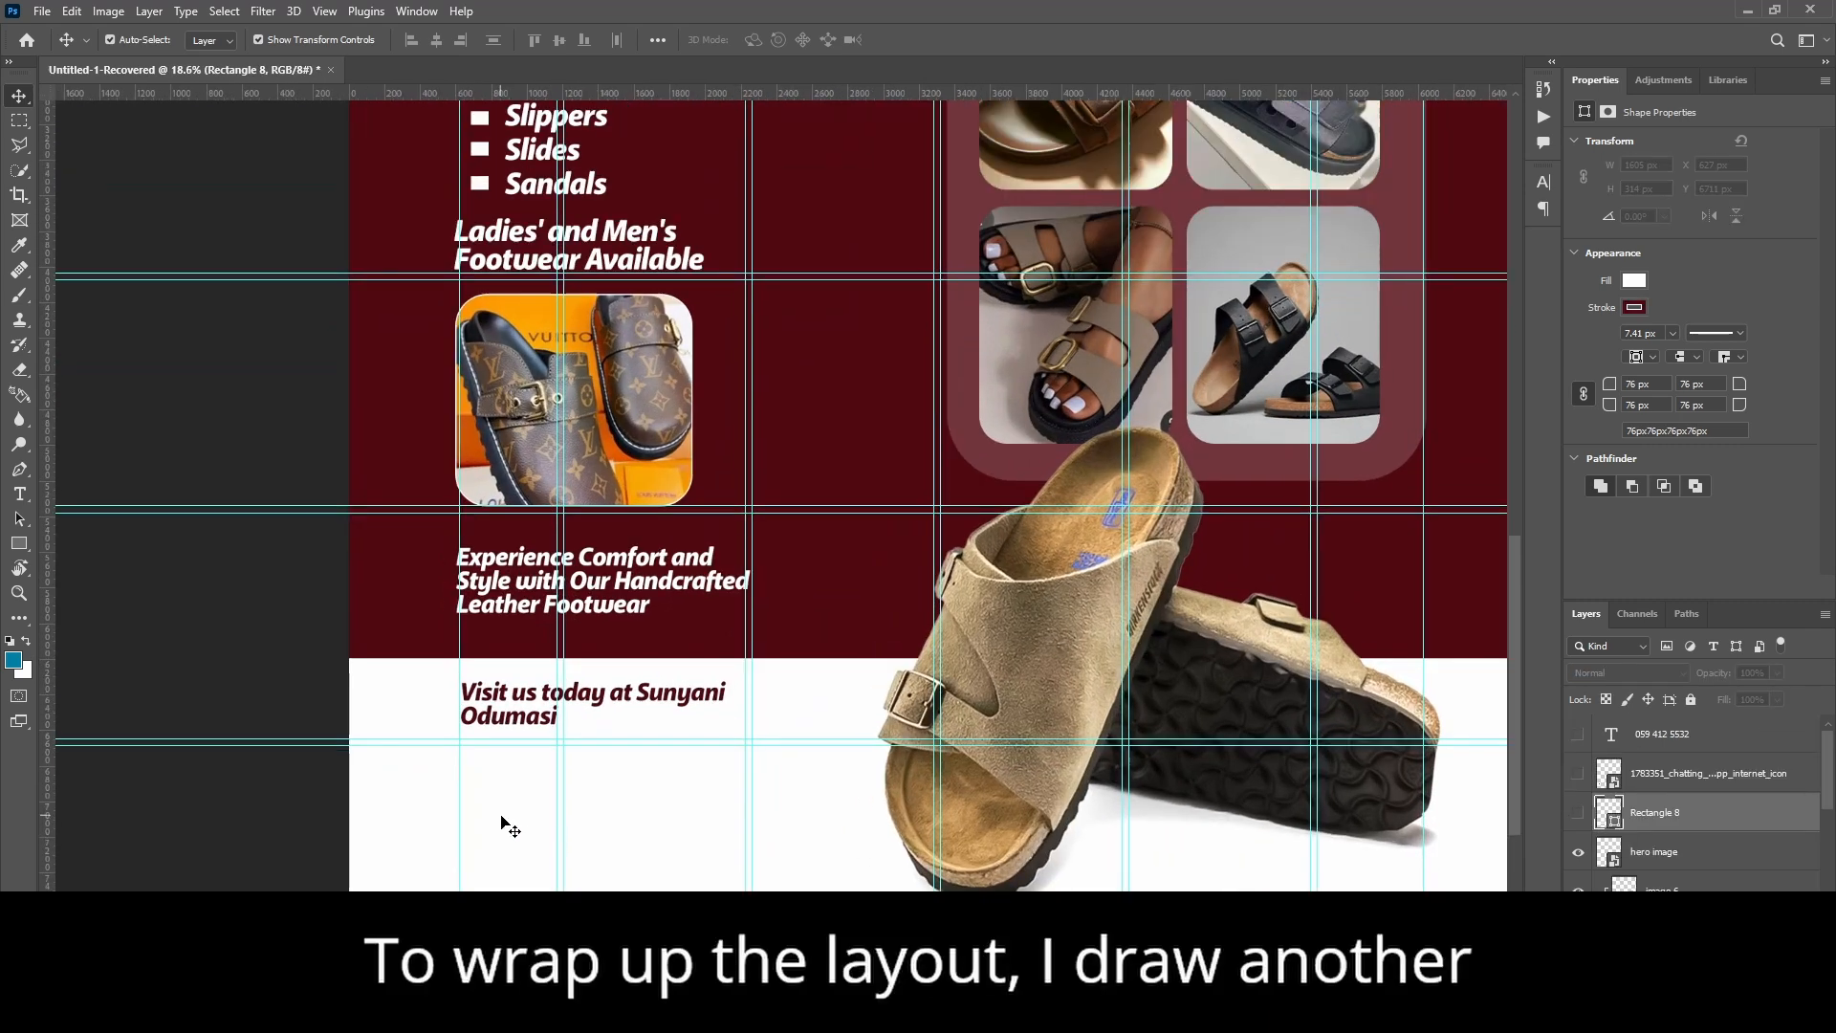
{"action": "left_click", "coordinate": [1579, 817]}
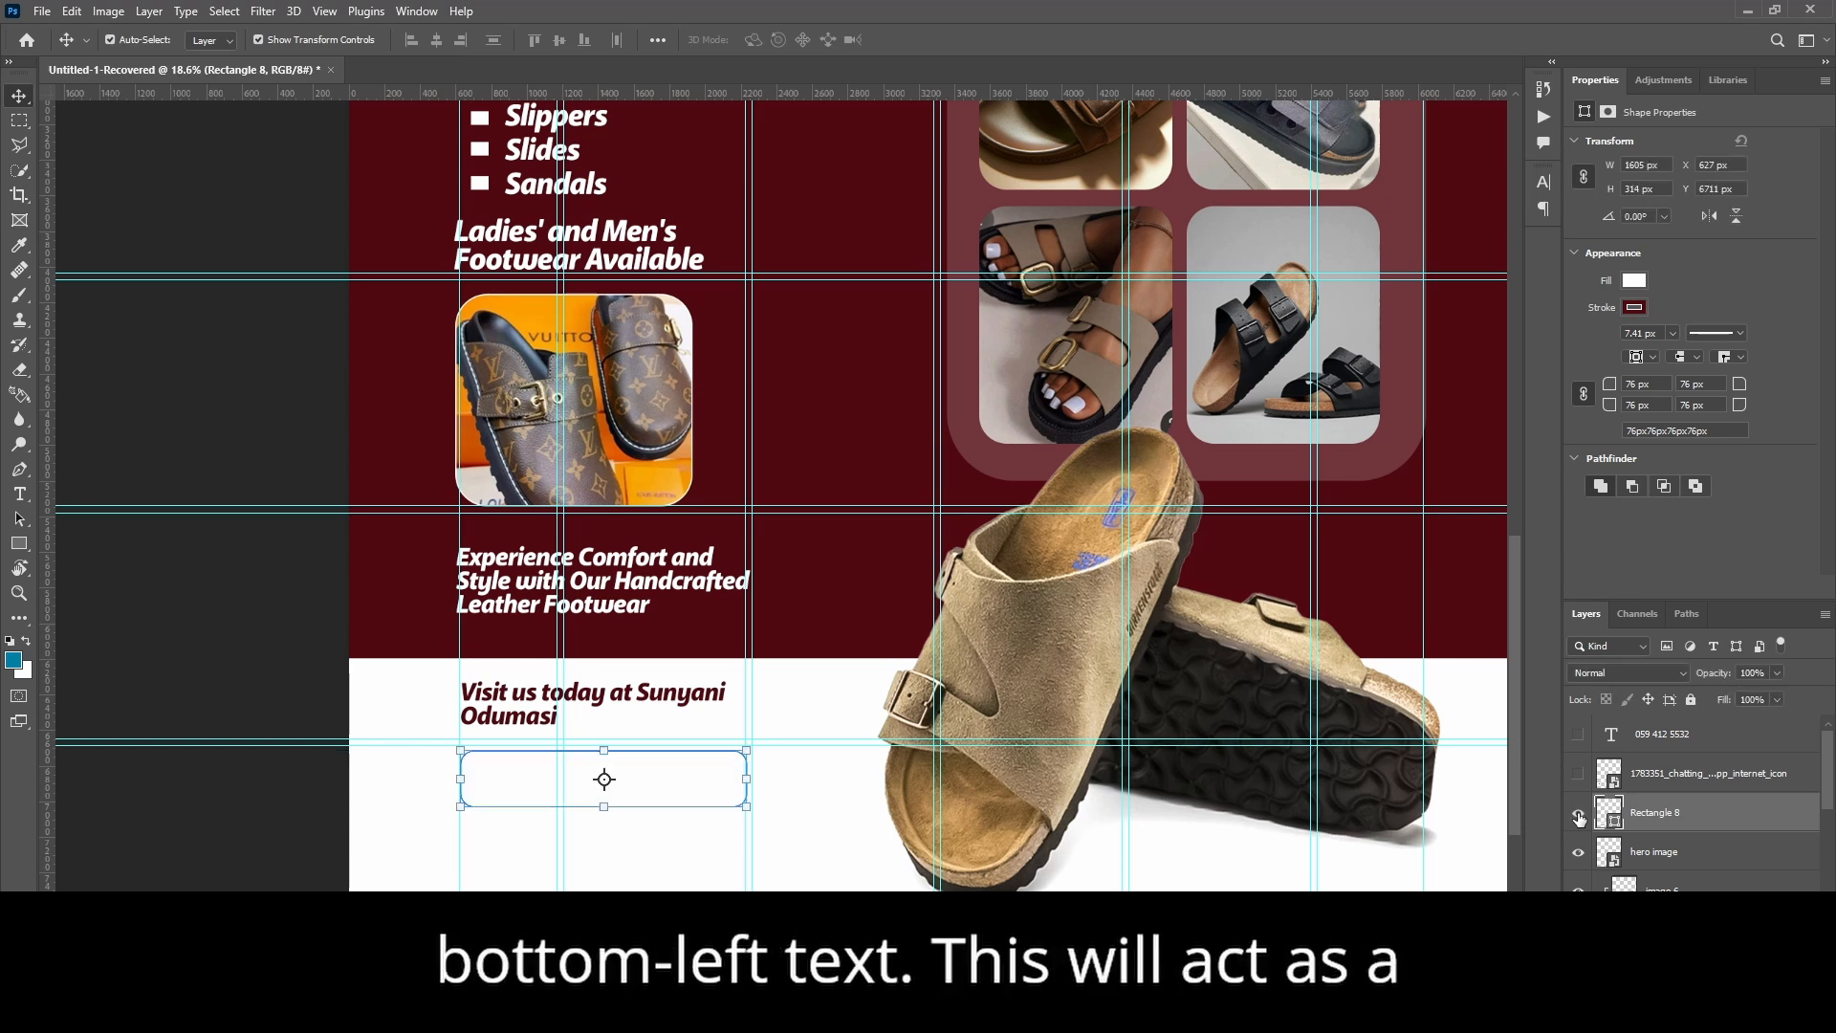
{"action": "left_click", "coordinate": [694, 875]}
Step: Show the hidden WhatsApp icon and phone number text layers inside the rounded contact box
{"action": "scroll", "coordinate": [655, 770], "scroll_direction": "up", "scroll_amount": 2}
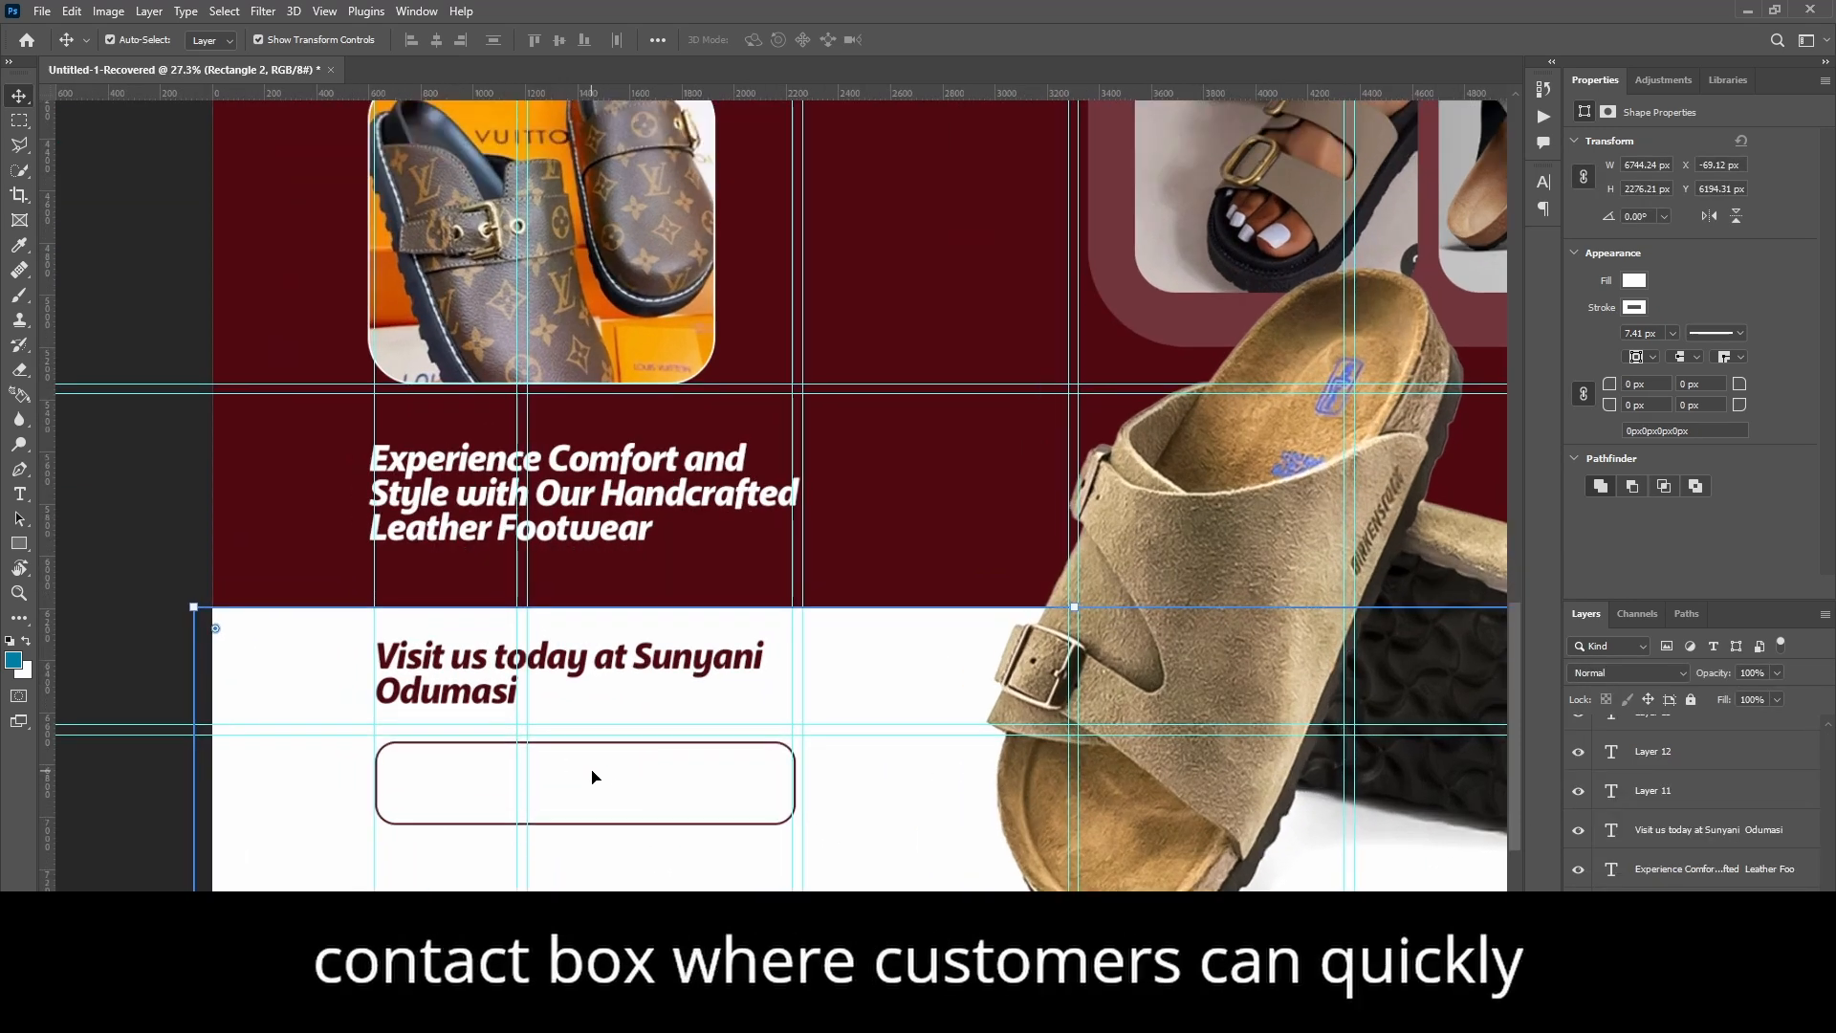
{"action": "scroll", "coordinate": [573, 782], "scroll_direction": "up", "scroll_amount": 1}
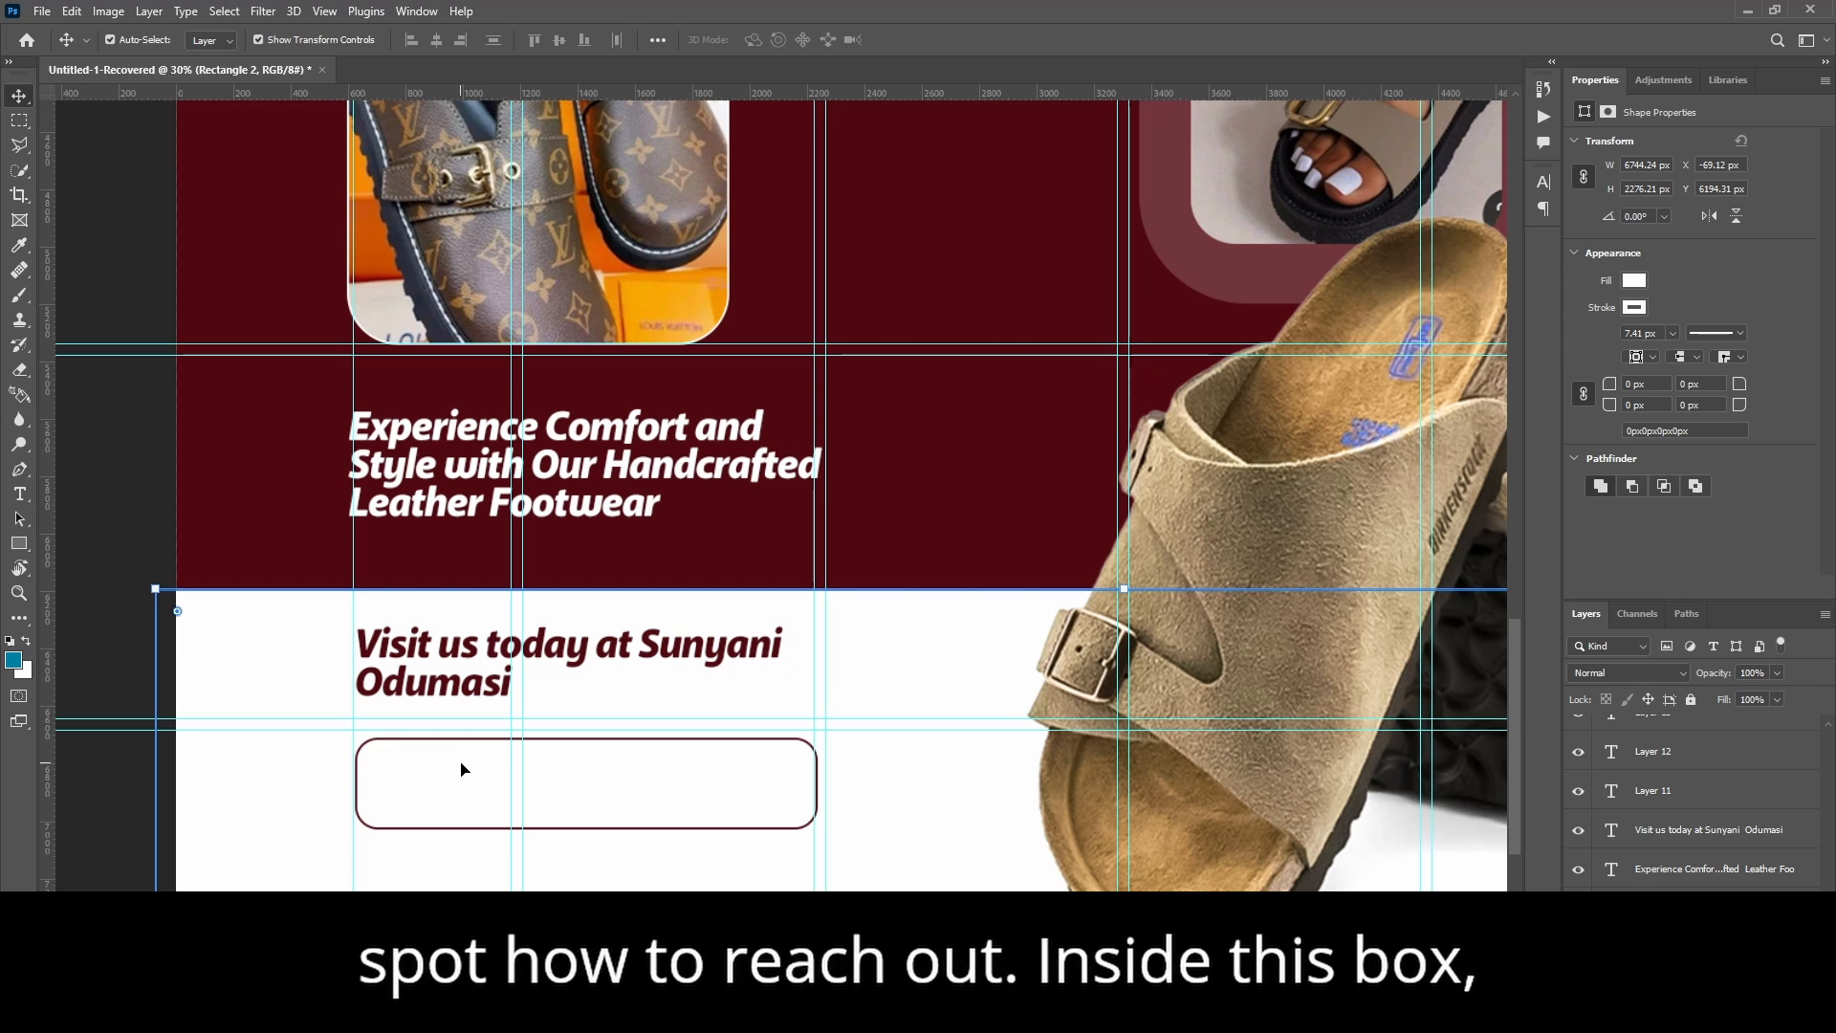
{"action": "scroll", "coordinate": [1727, 825], "scroll_direction": "down", "scroll_amount": 5}
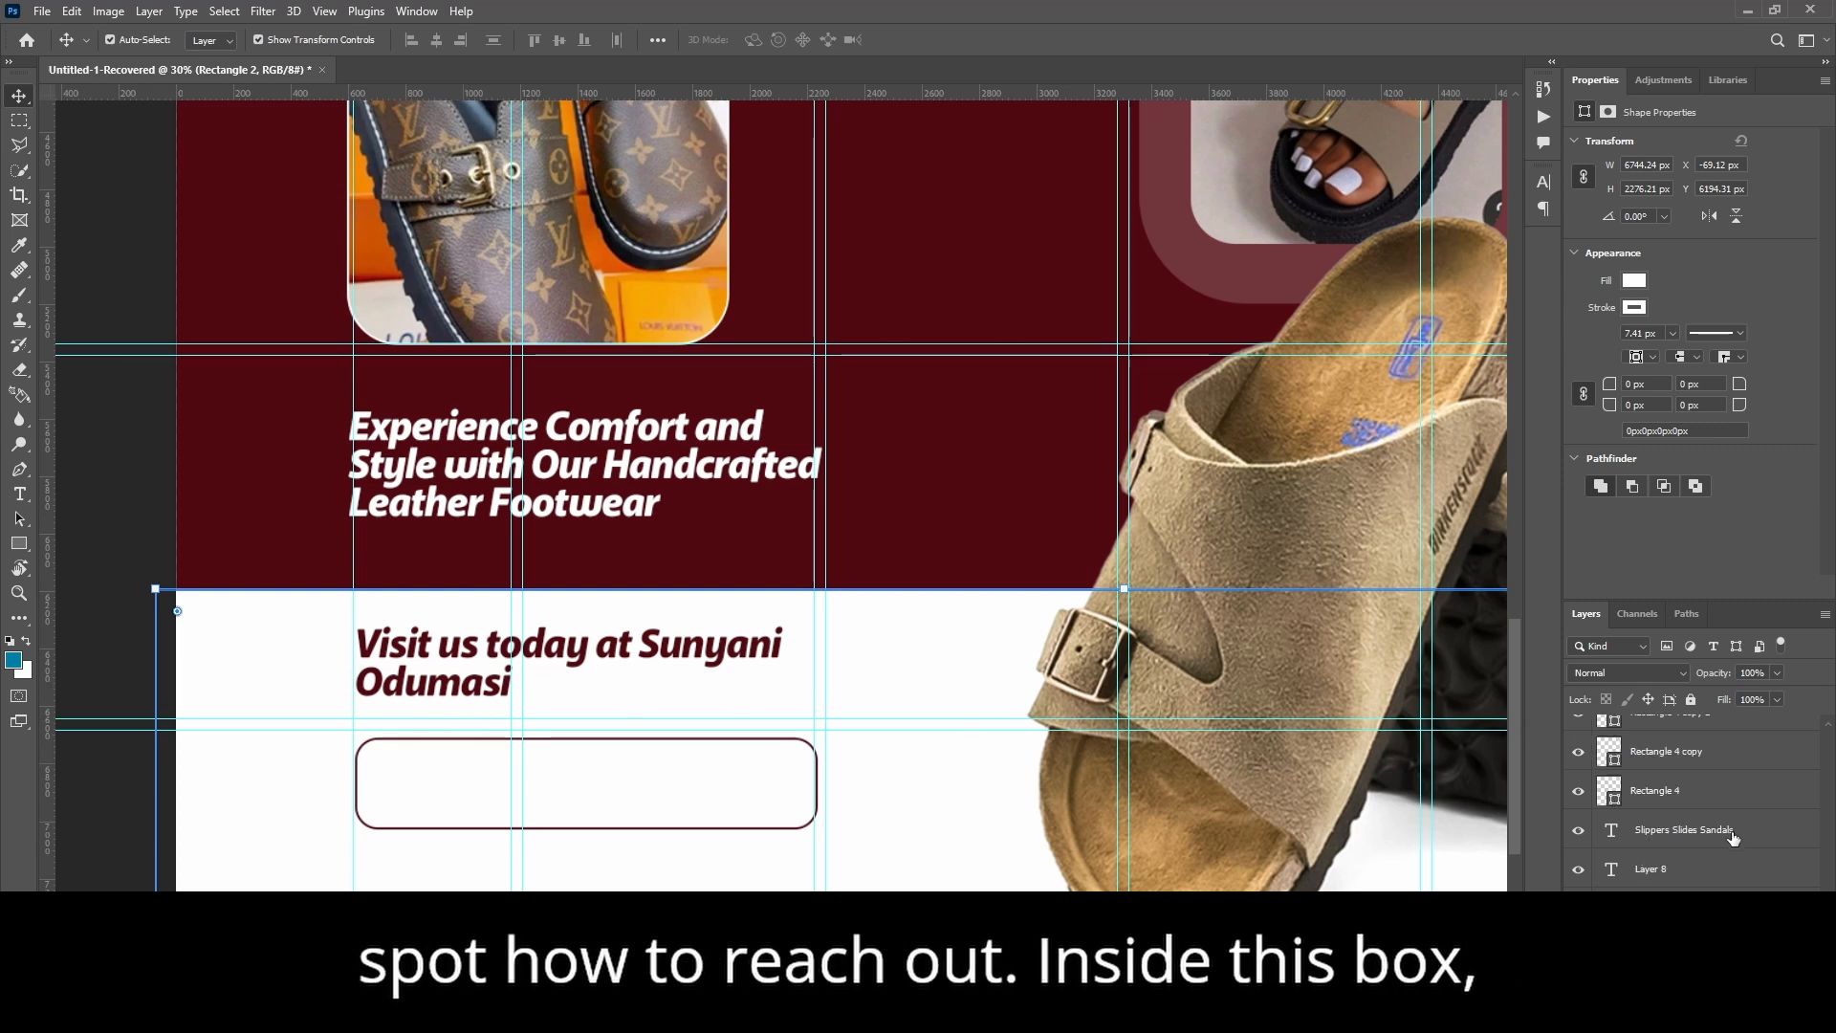
{"action": "scroll", "coordinate": [1727, 824], "scroll_direction": "up", "scroll_amount": 5}
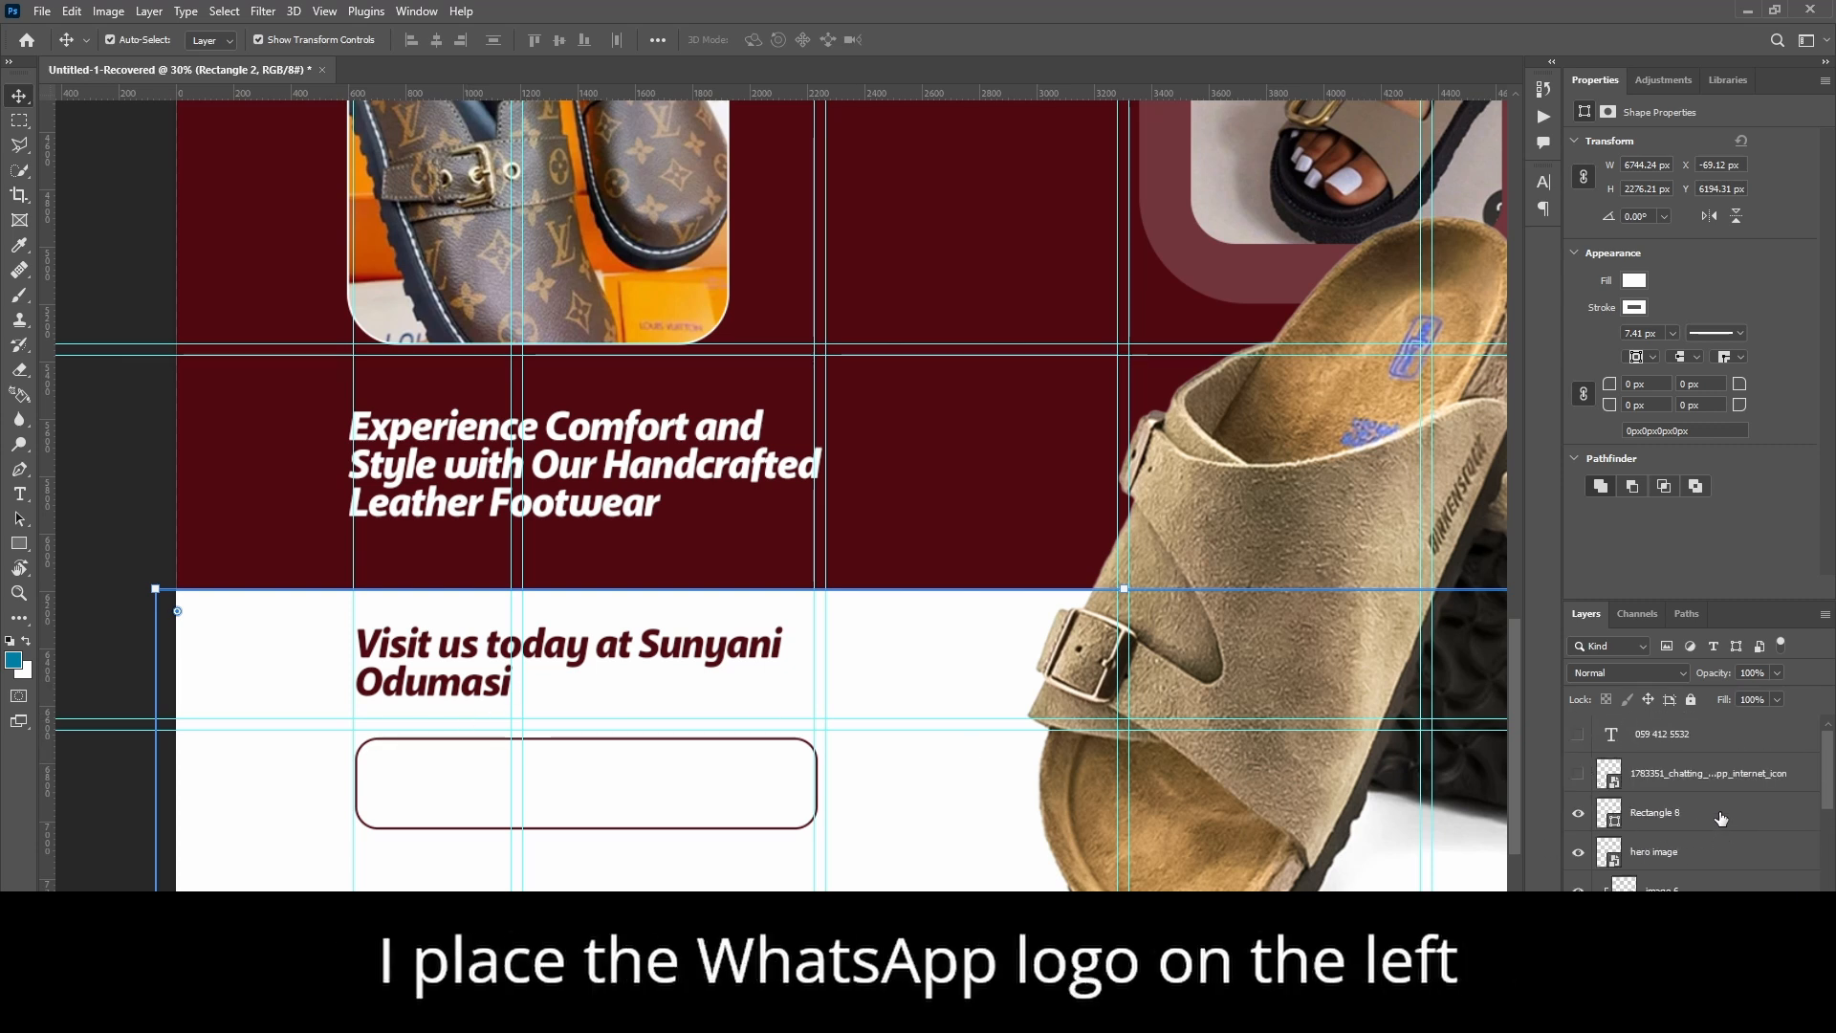
{"action": "left_click", "coordinate": [1578, 776]}
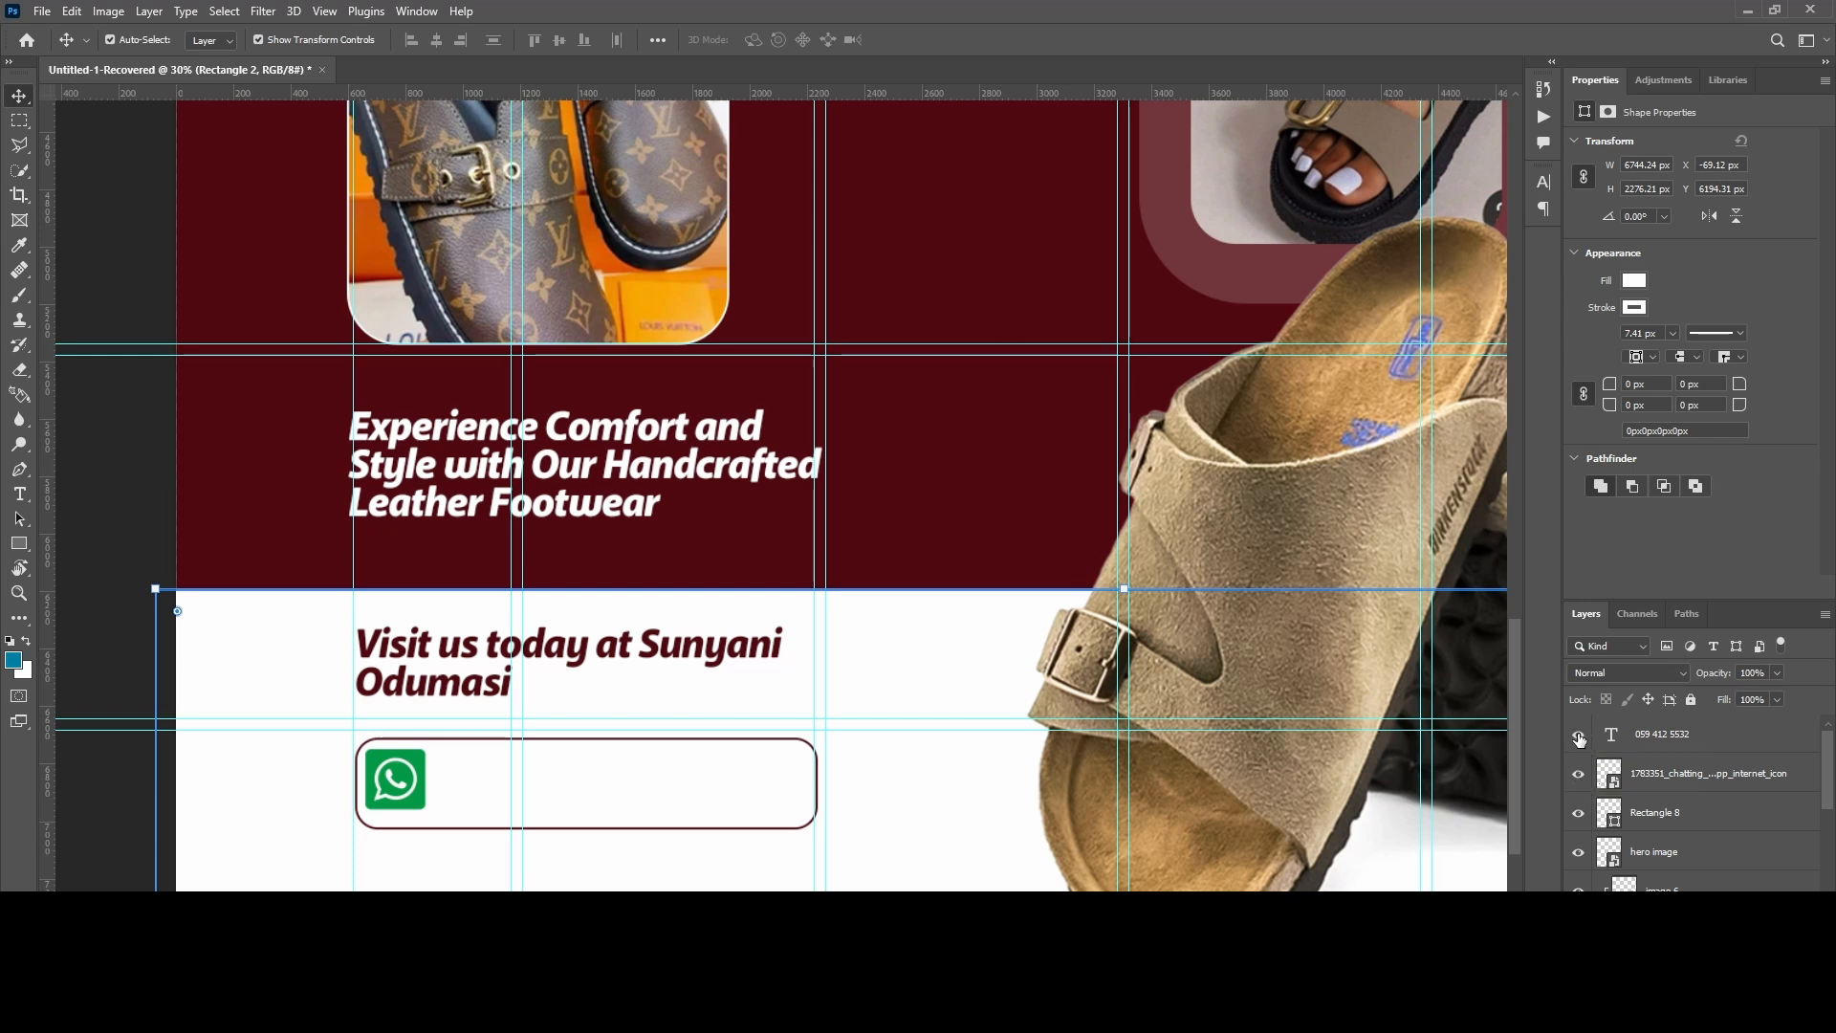
{"action": "left_click", "coordinate": [1578, 736]}
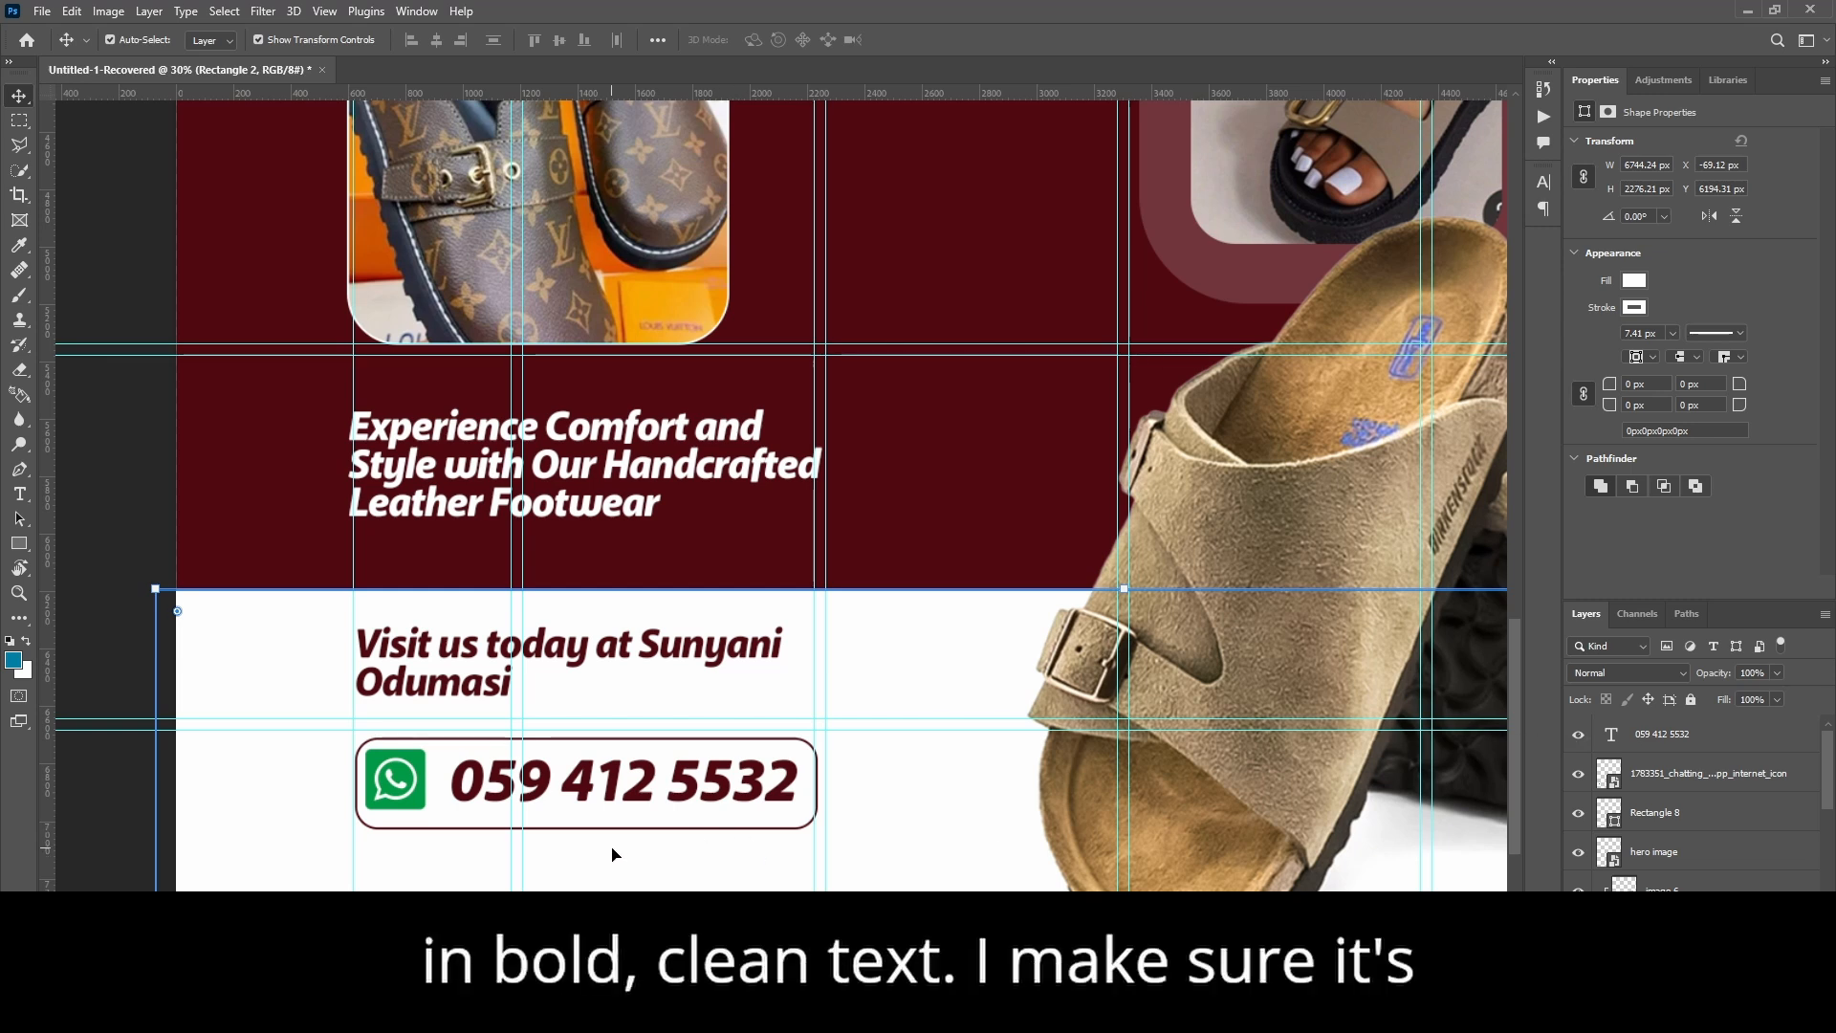
Step: Examine the complete flyer layout, from the title and product image grid down to the hero image and WhatsApp contact box
{"action": "scroll", "coordinate": [613, 852], "scroll_direction": "down", "scroll_amount": 1}
{"action": "scroll", "coordinate": [613, 852], "scroll_direction": "down", "scroll_amount": 1}
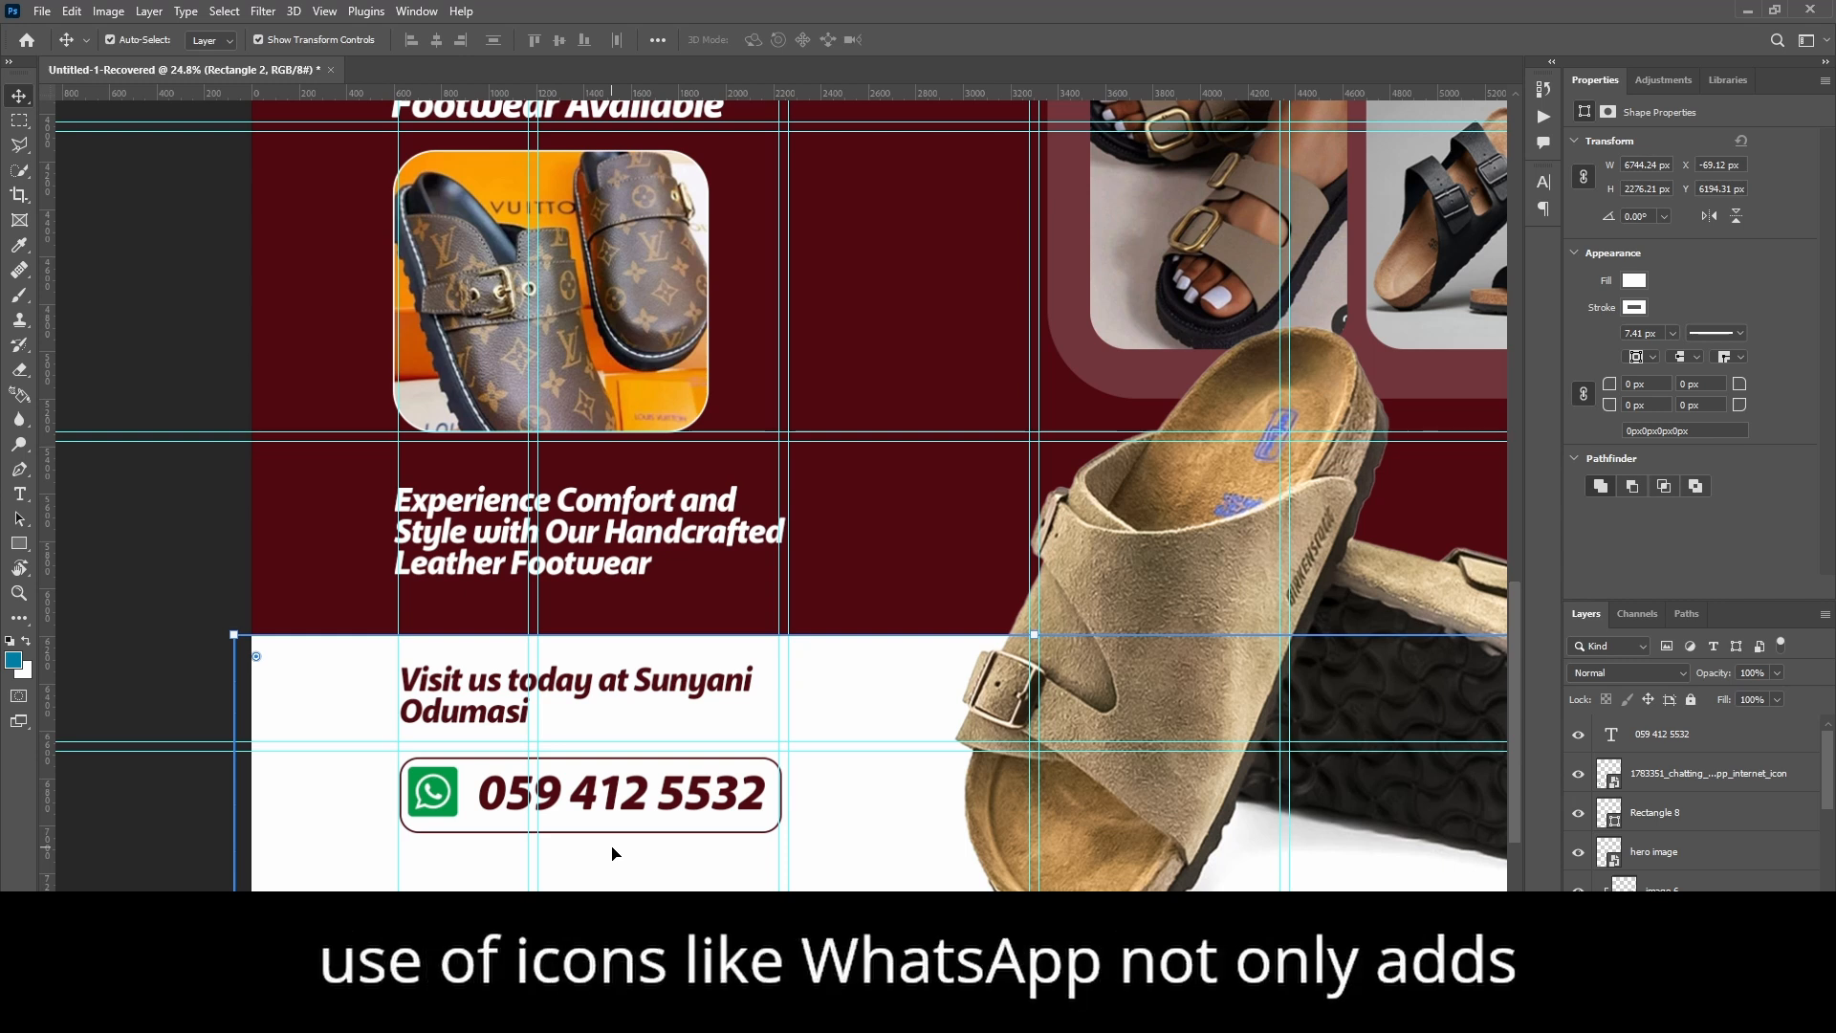
{"action": "scroll", "coordinate": [612, 853], "scroll_direction": "down", "scroll_amount": 3}
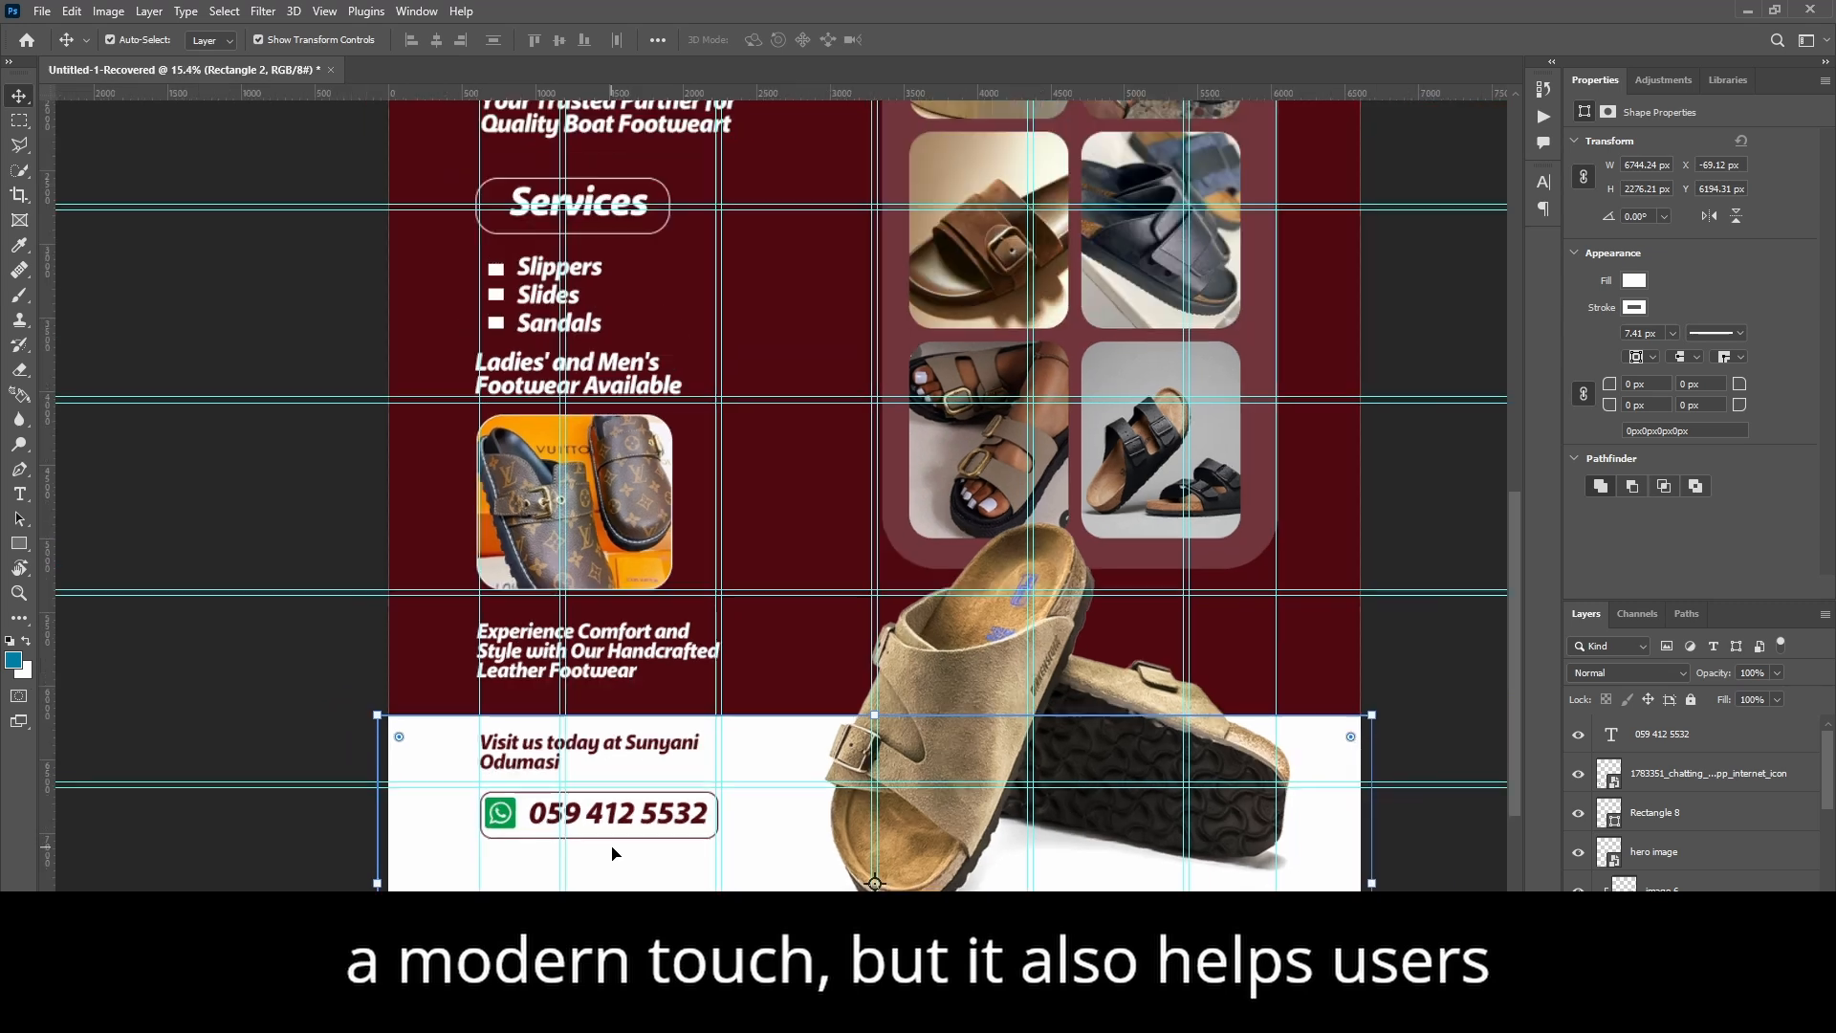
{"action": "scroll", "coordinate": [612, 853], "scroll_direction": "down", "scroll_amount": 2}
{"action": "scroll", "coordinate": [612, 853], "scroll_direction": "up", "scroll_amount": 1}
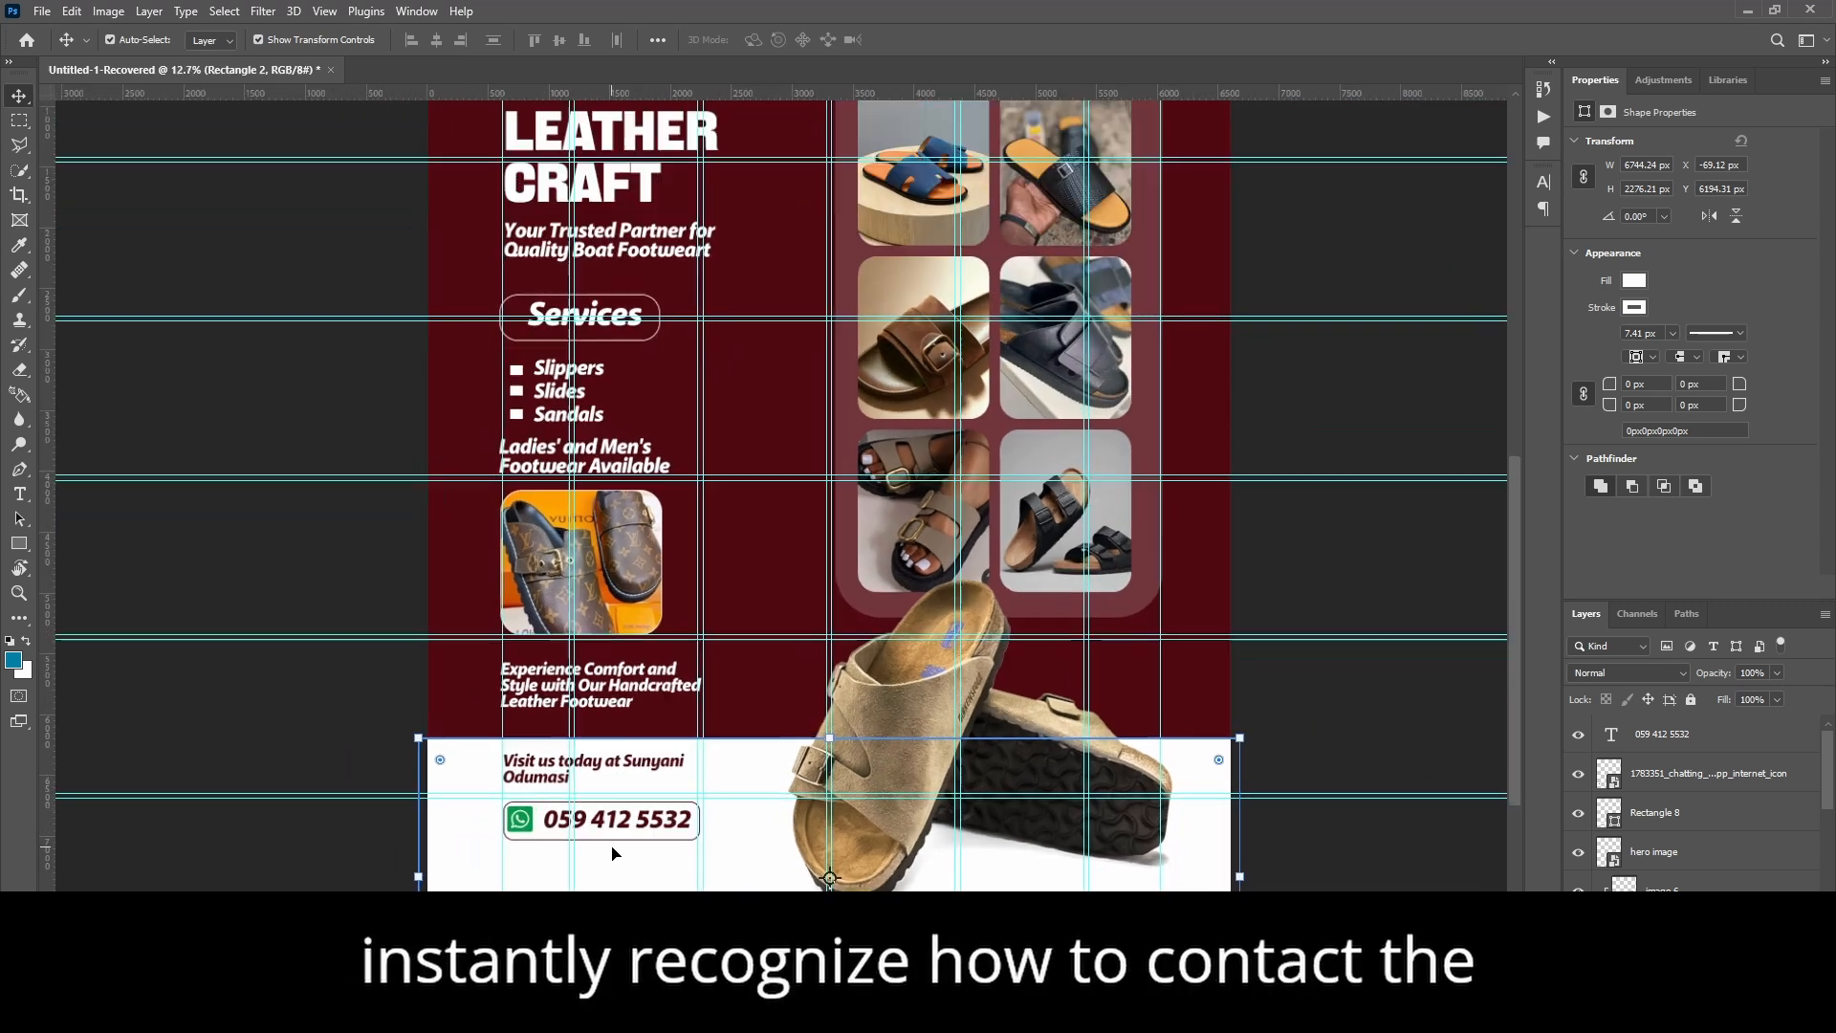
{"action": "scroll", "coordinate": [612, 853], "scroll_direction": "down", "scroll_amount": 3}
{"action": "scroll", "coordinate": [712, 426], "scroll_direction": "up", "scroll_amount": 1}
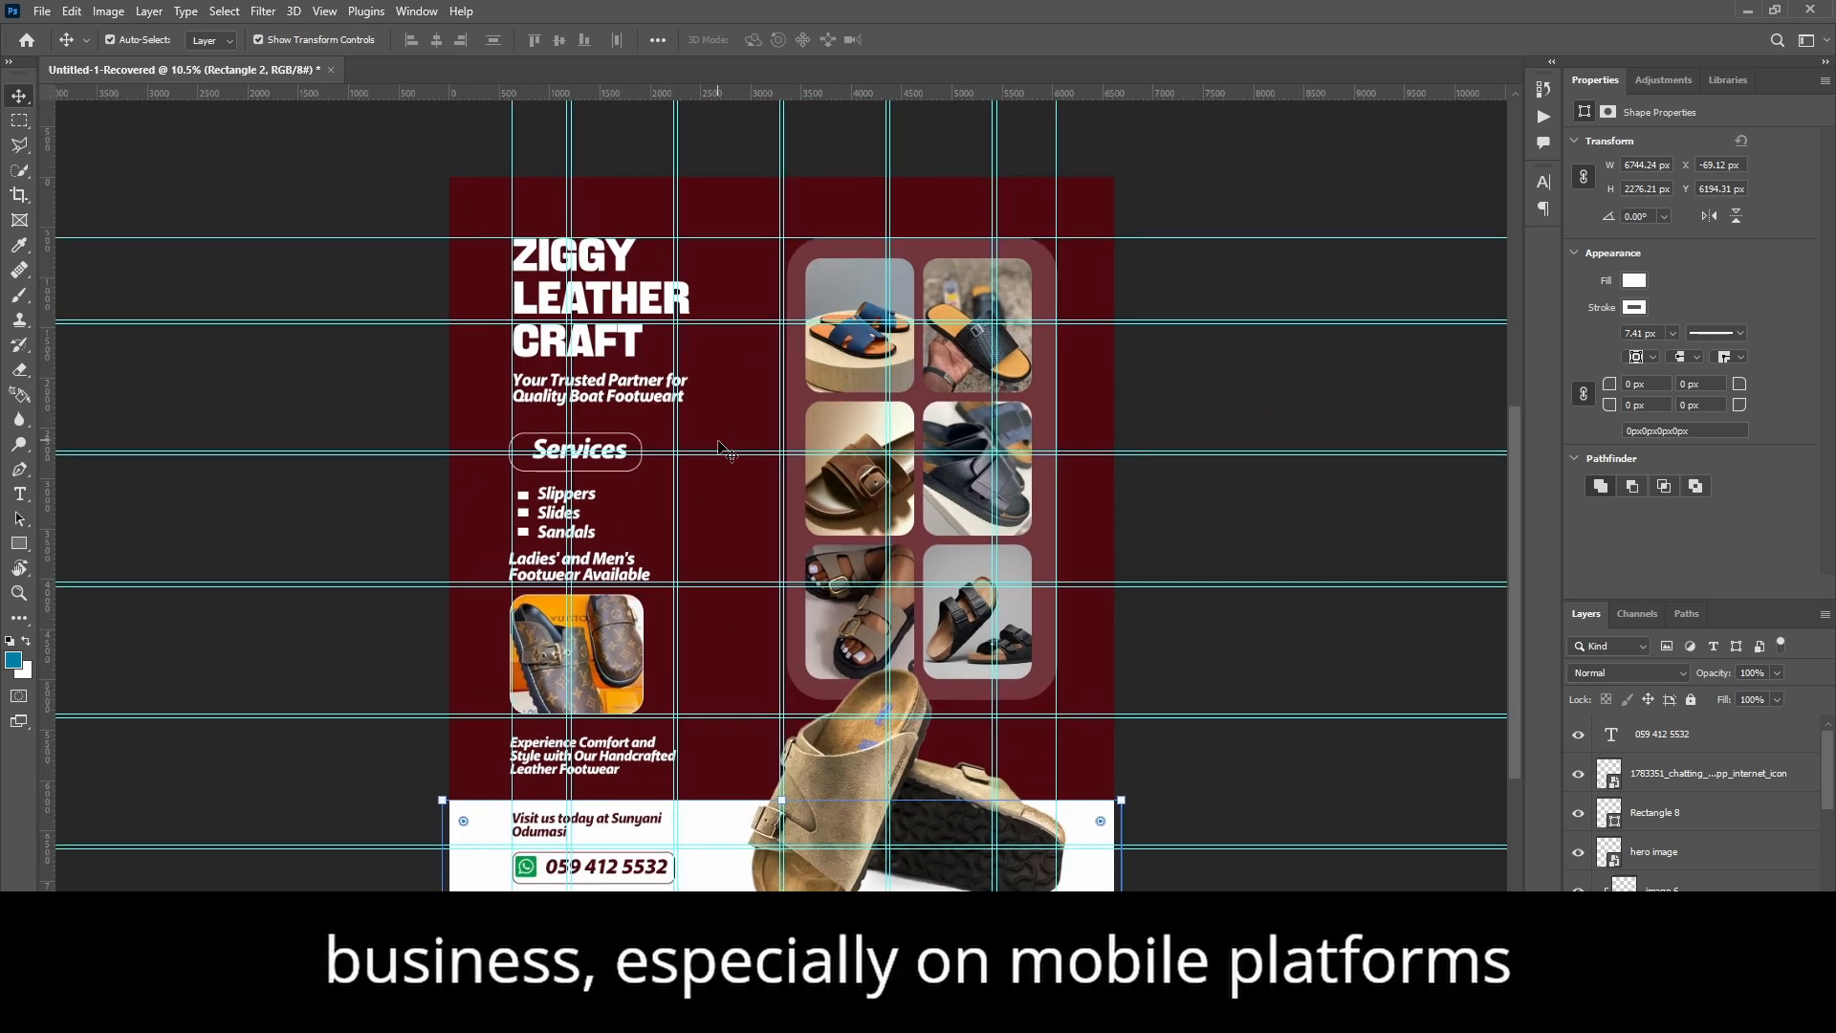
{"action": "scroll", "coordinate": [724, 449], "scroll_direction": "up", "scroll_amount": 1}
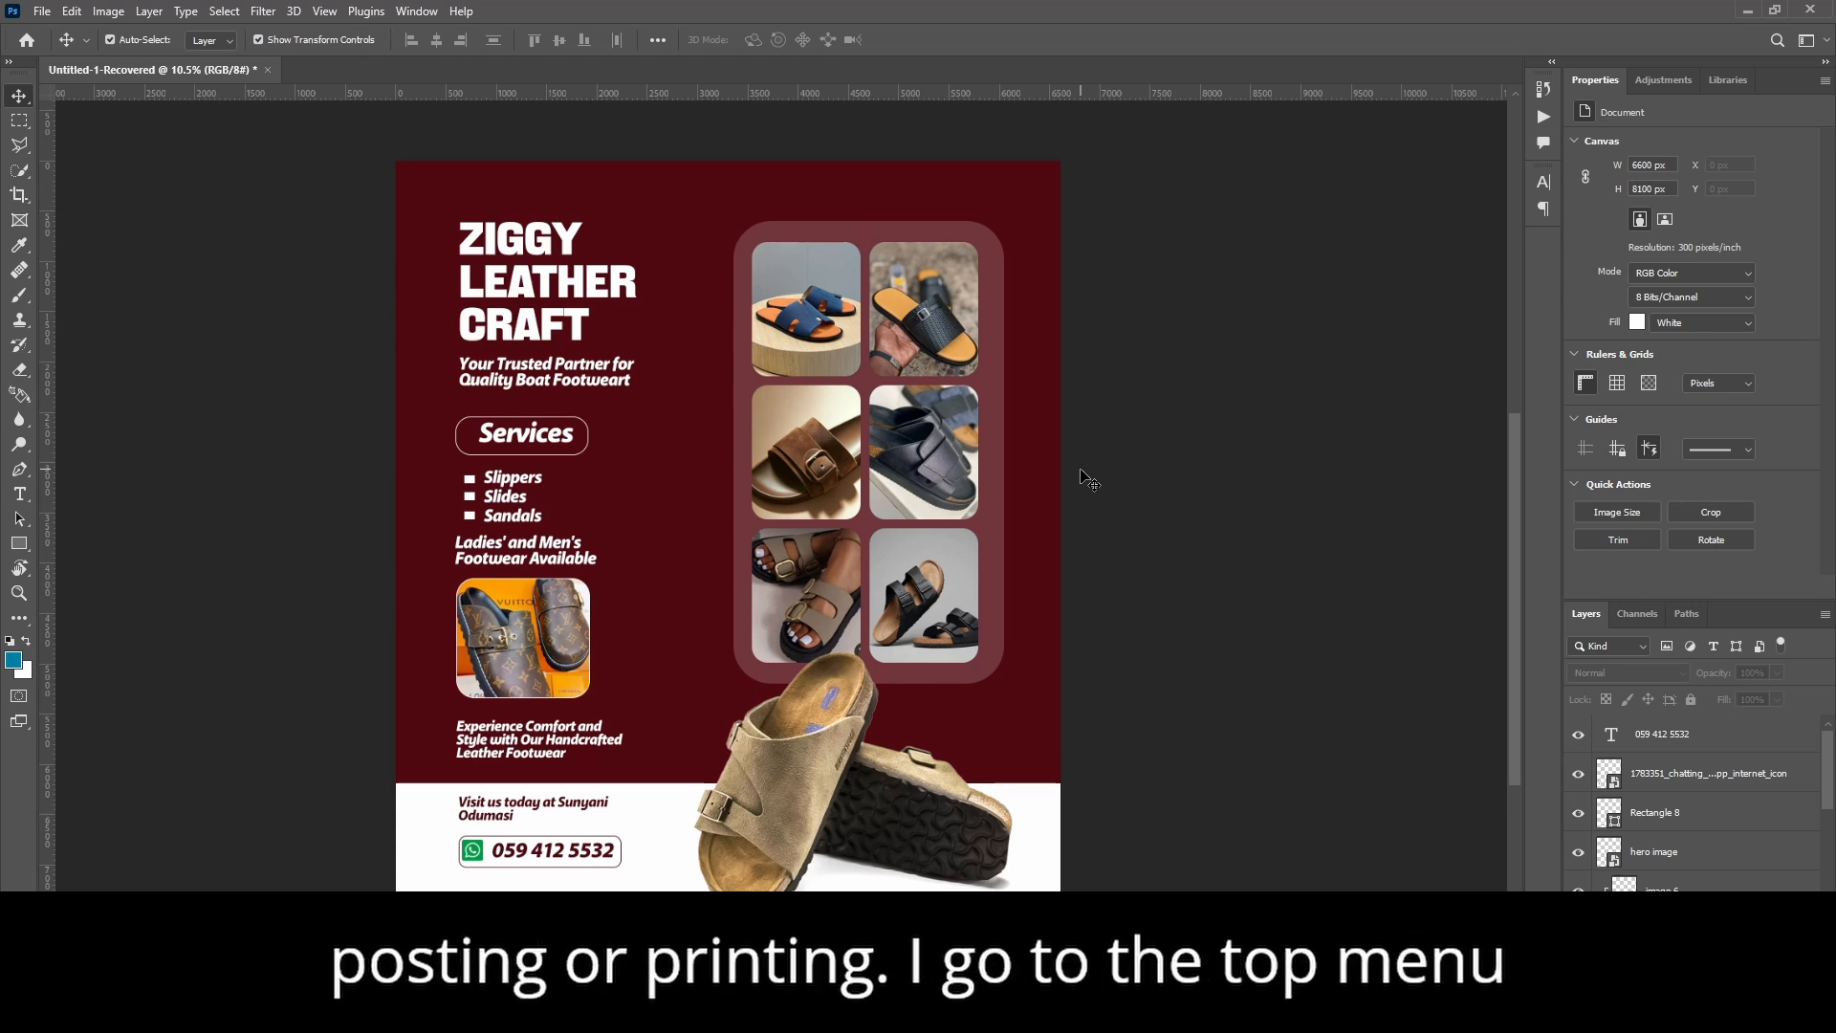
Step: Start an Export As of the whole flyer and set its file format to JPG
{"action": "left_click", "coordinate": [43, 12]}
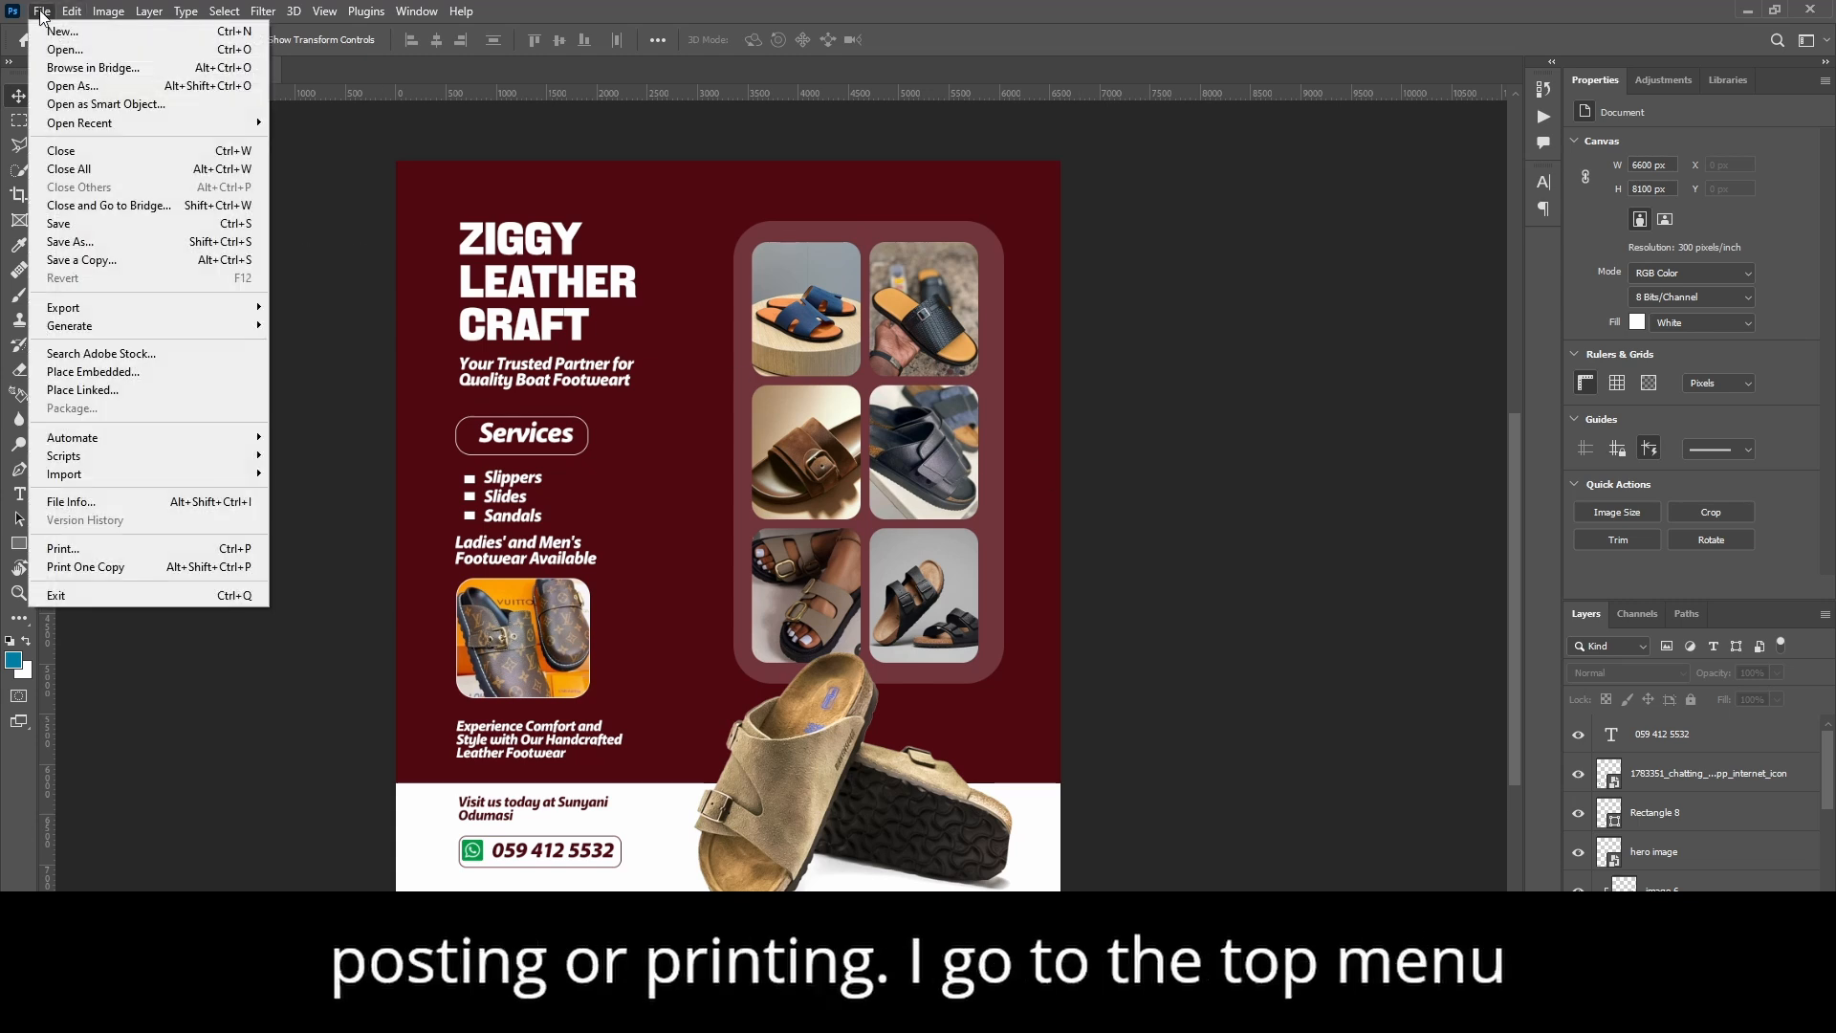
{"action": "mouse_move", "coordinate": [77, 318]}
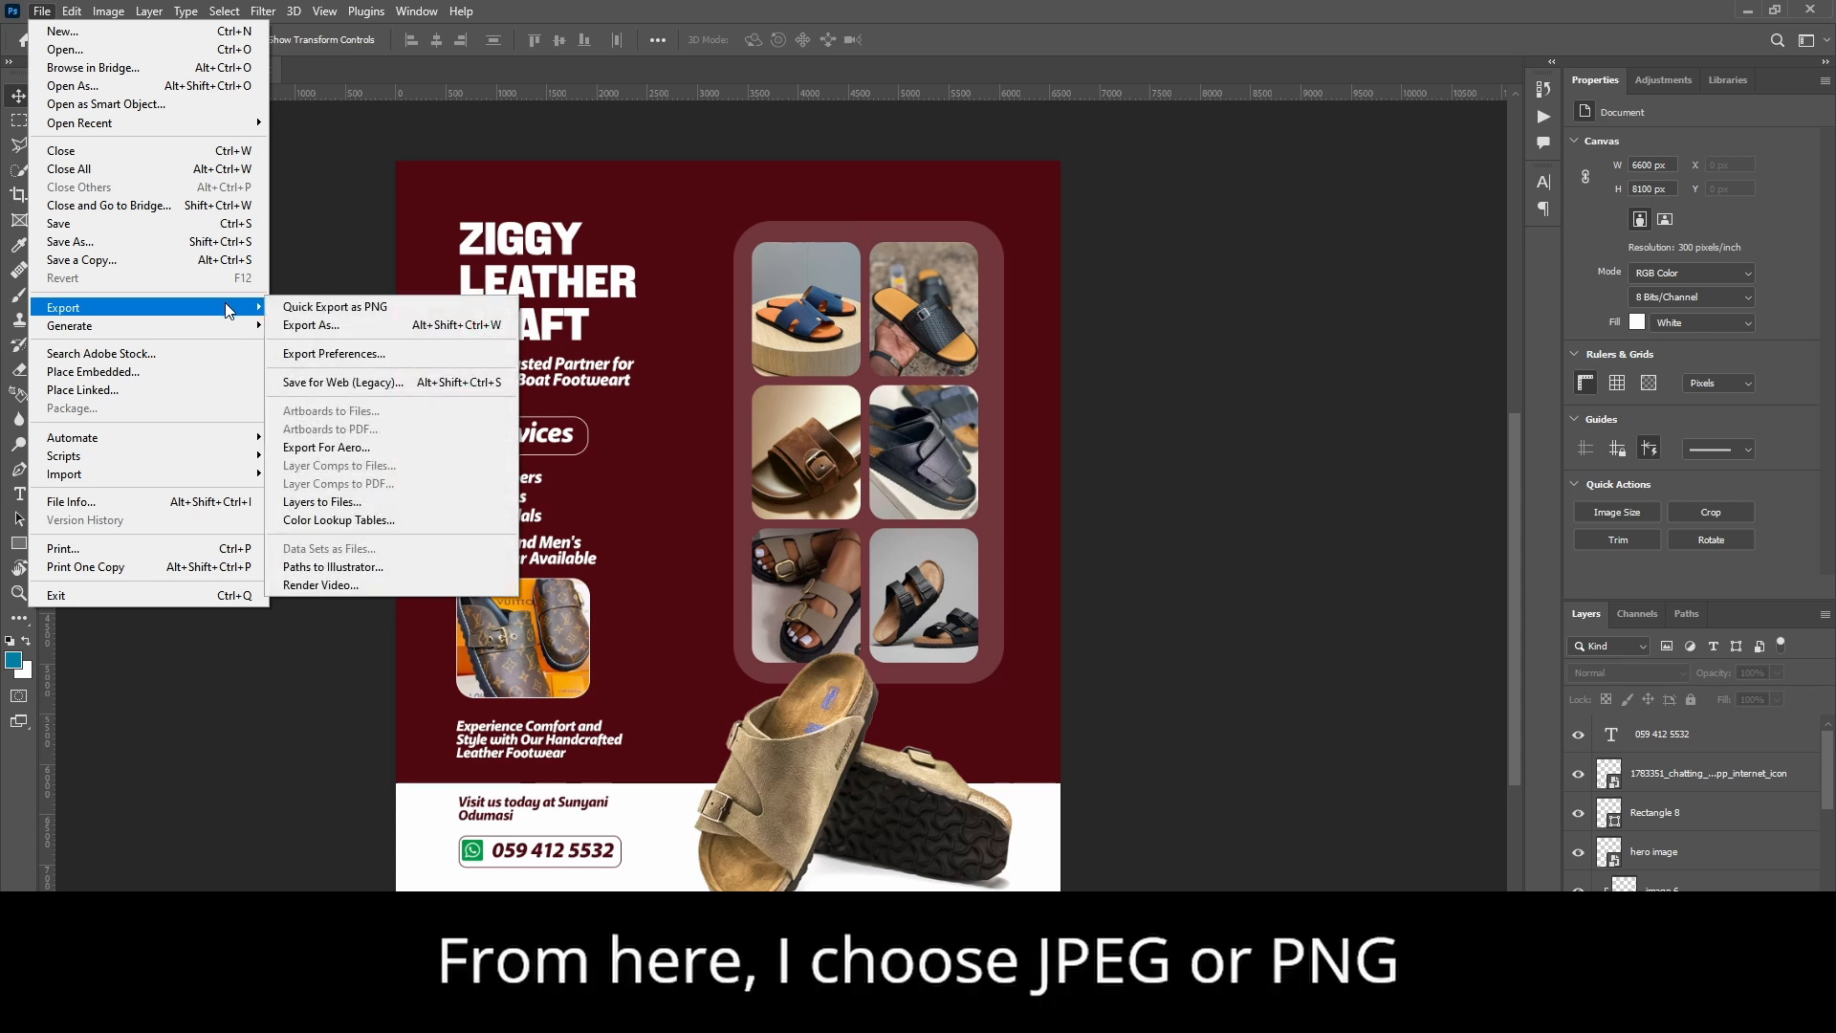
{"action": "left_click", "coordinate": [297, 327]}
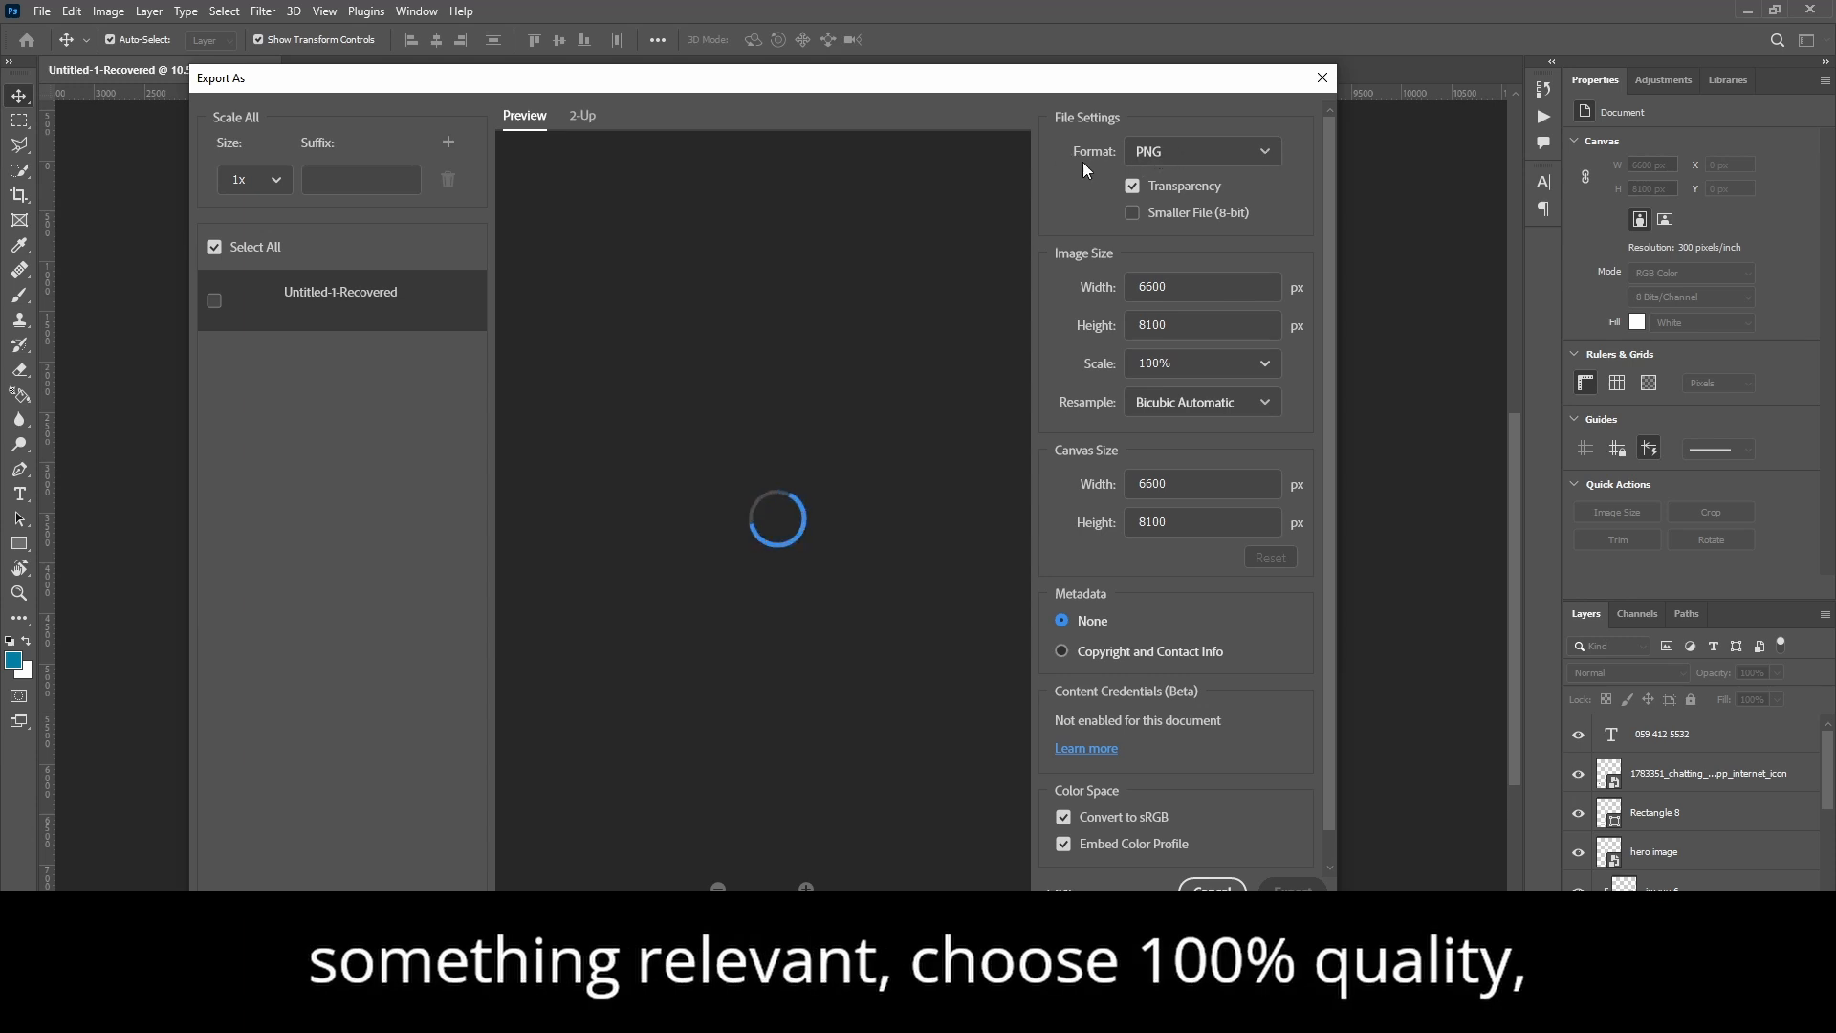
{"action": "left_click", "coordinate": [1270, 154]}
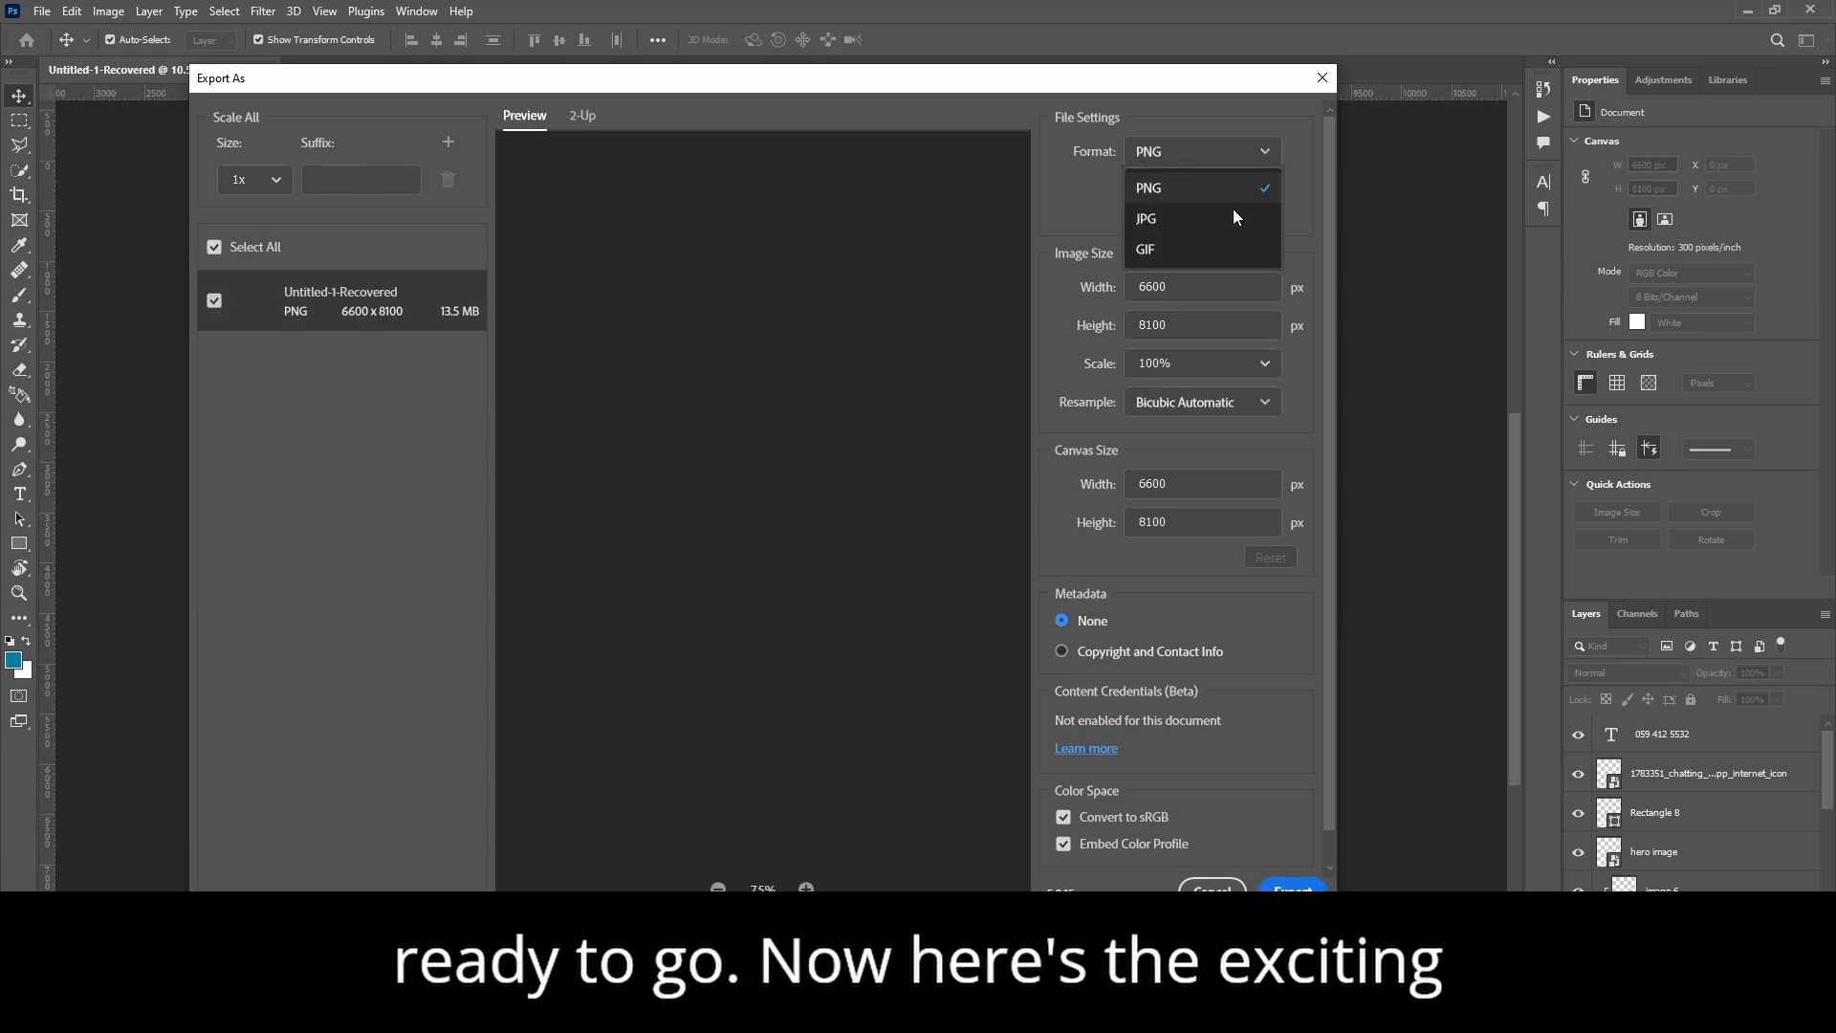
{"action": "left_click", "coordinate": [1202, 234]}
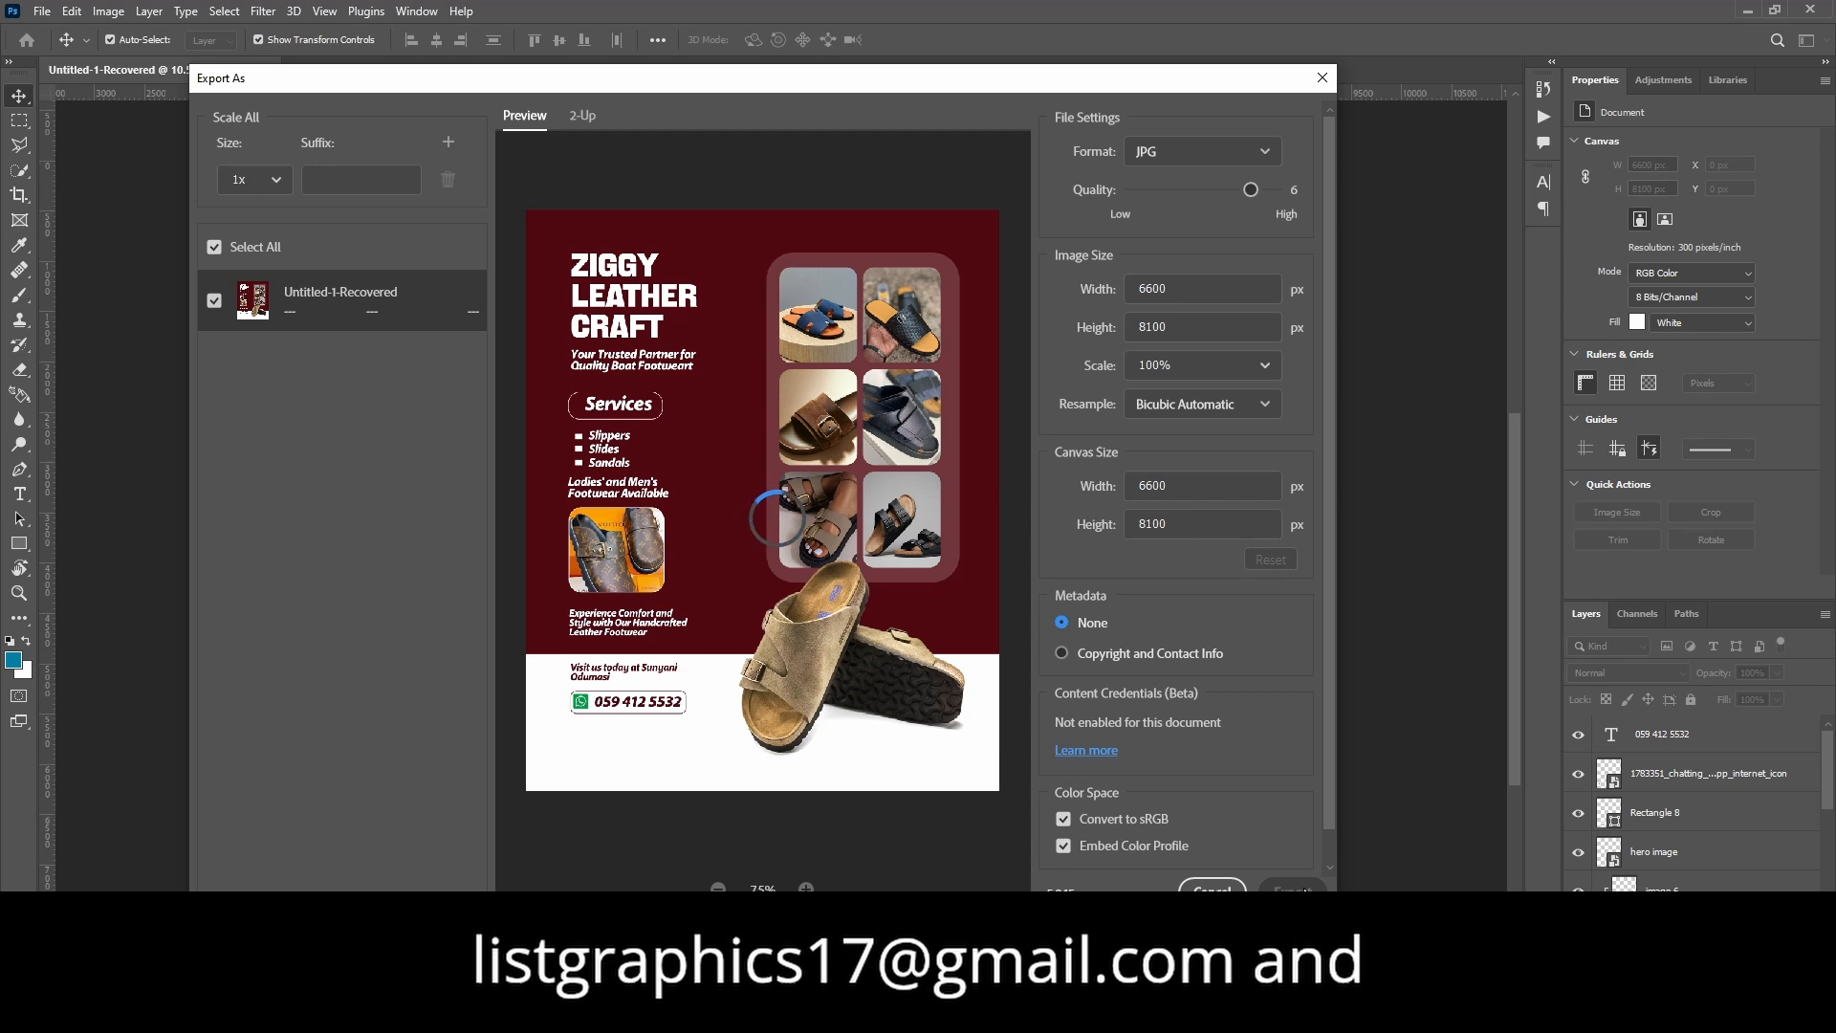
Step: Export the JPG flyer to the Desktop with the file name dgfjsd
{"action": "left_click", "coordinate": [1300, 888]}
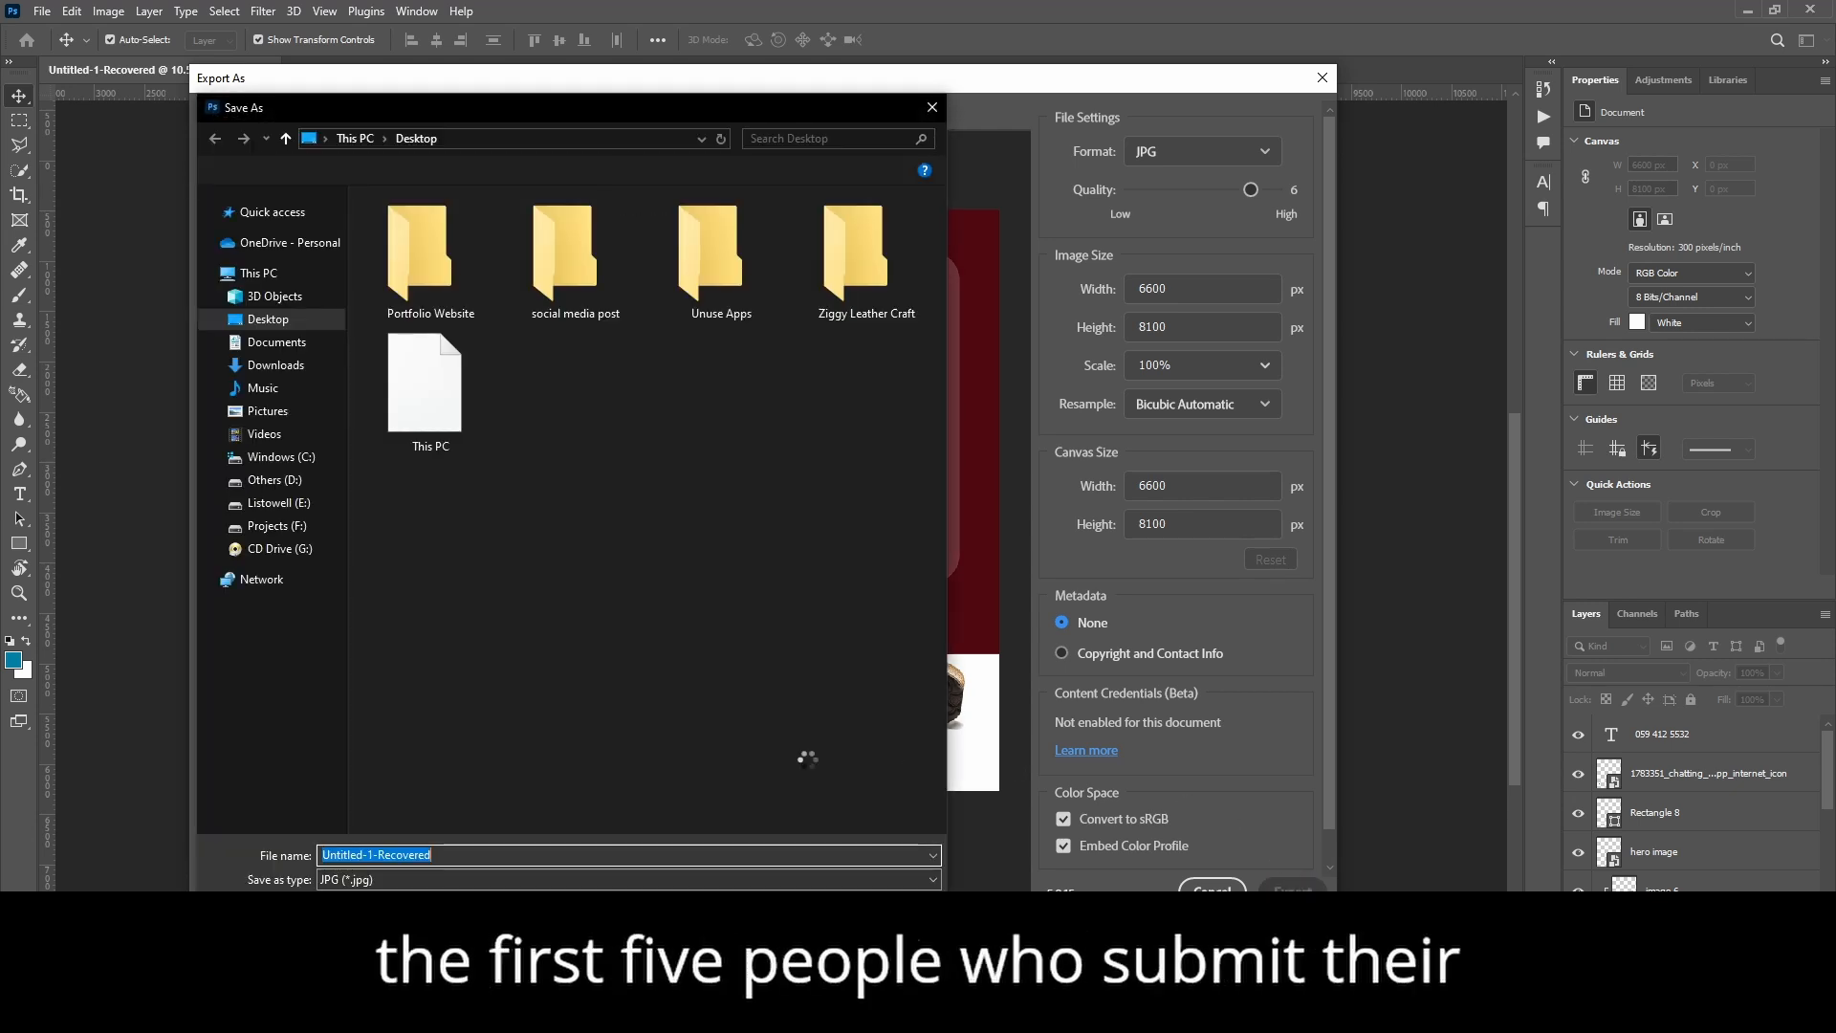
{"action": "type", "text": "dgfjsd"}
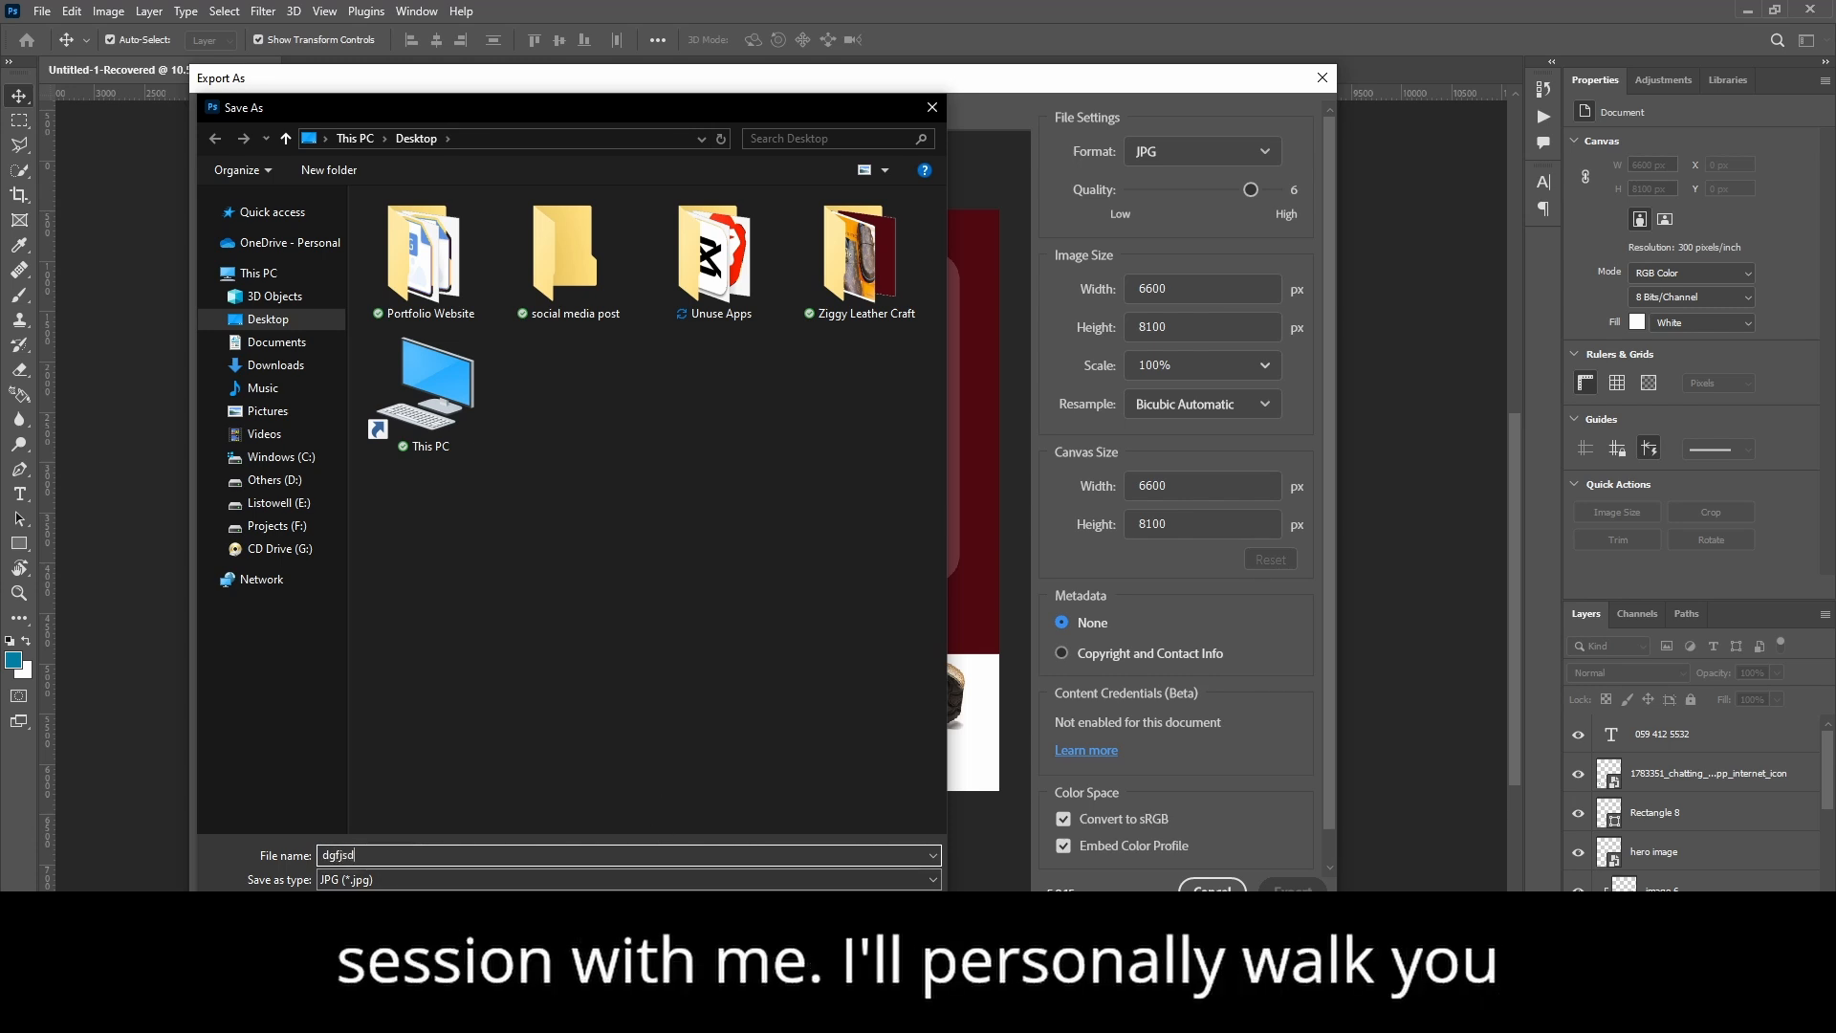
{"action": "key", "text": "Return"}
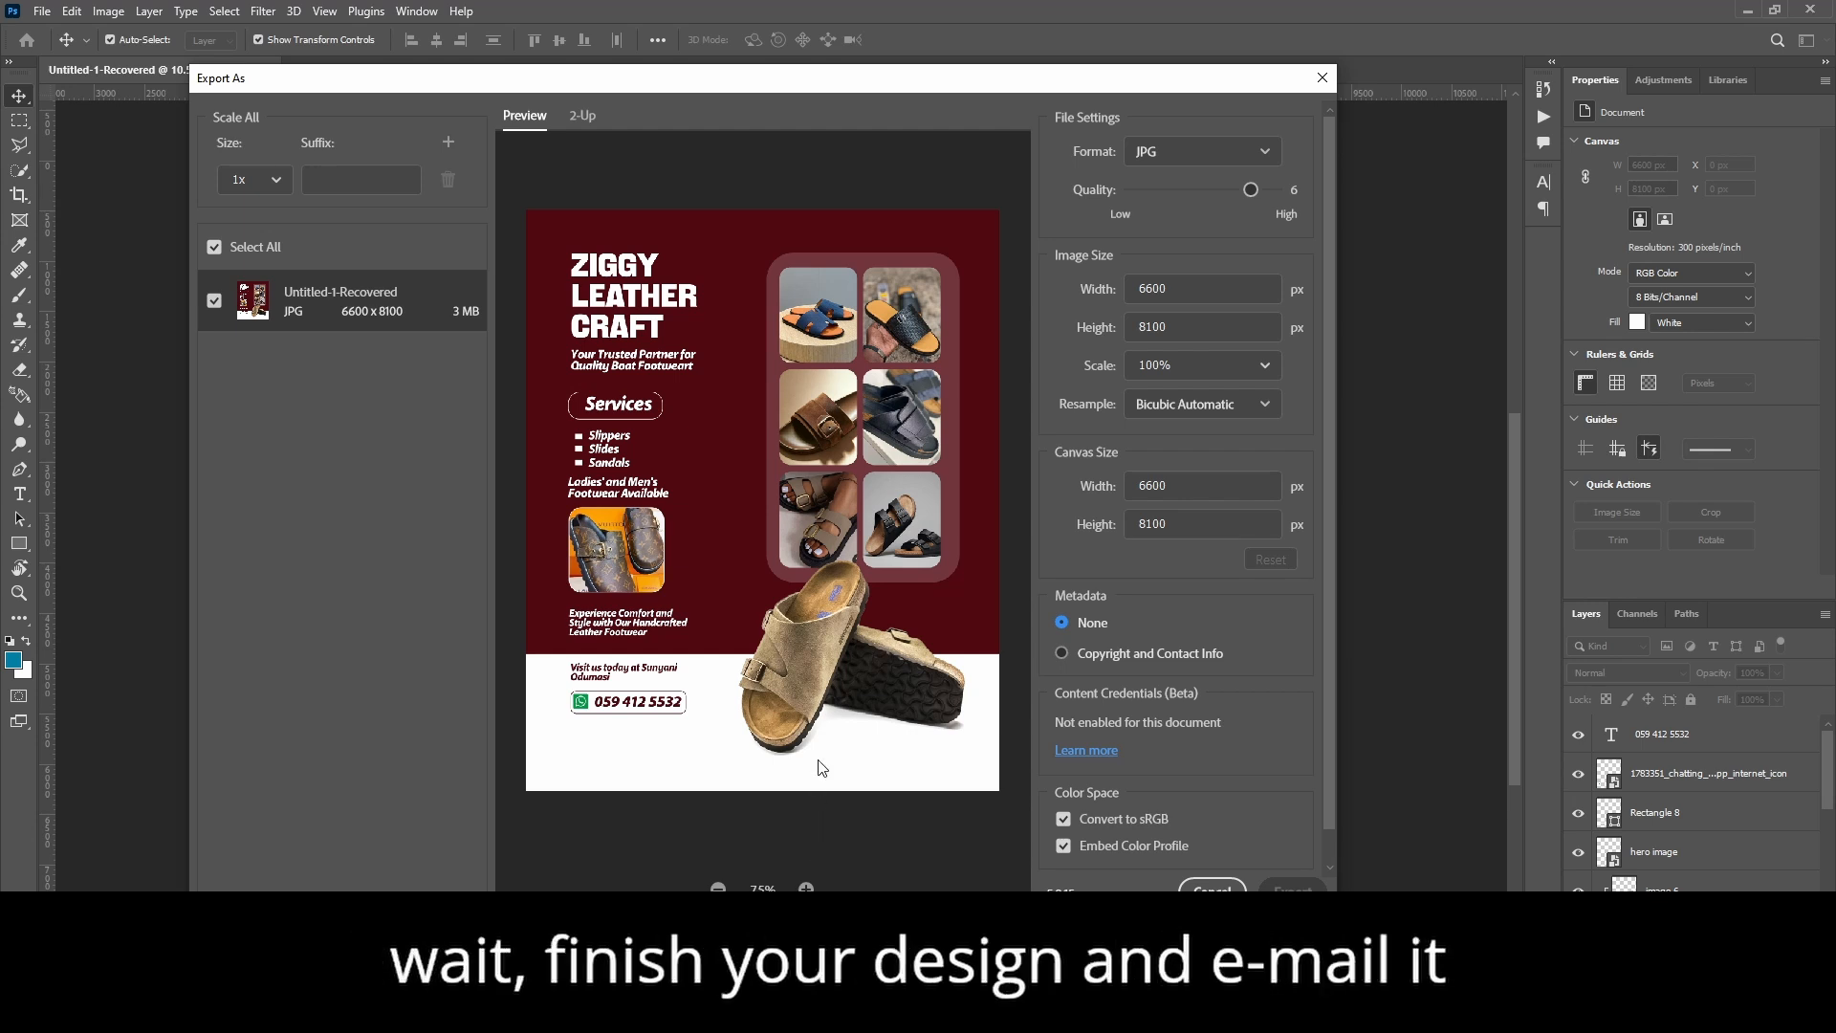
{"action": "scroll", "coordinate": [736, 572], "scroll_direction": "down", "scroll_amount": 2}
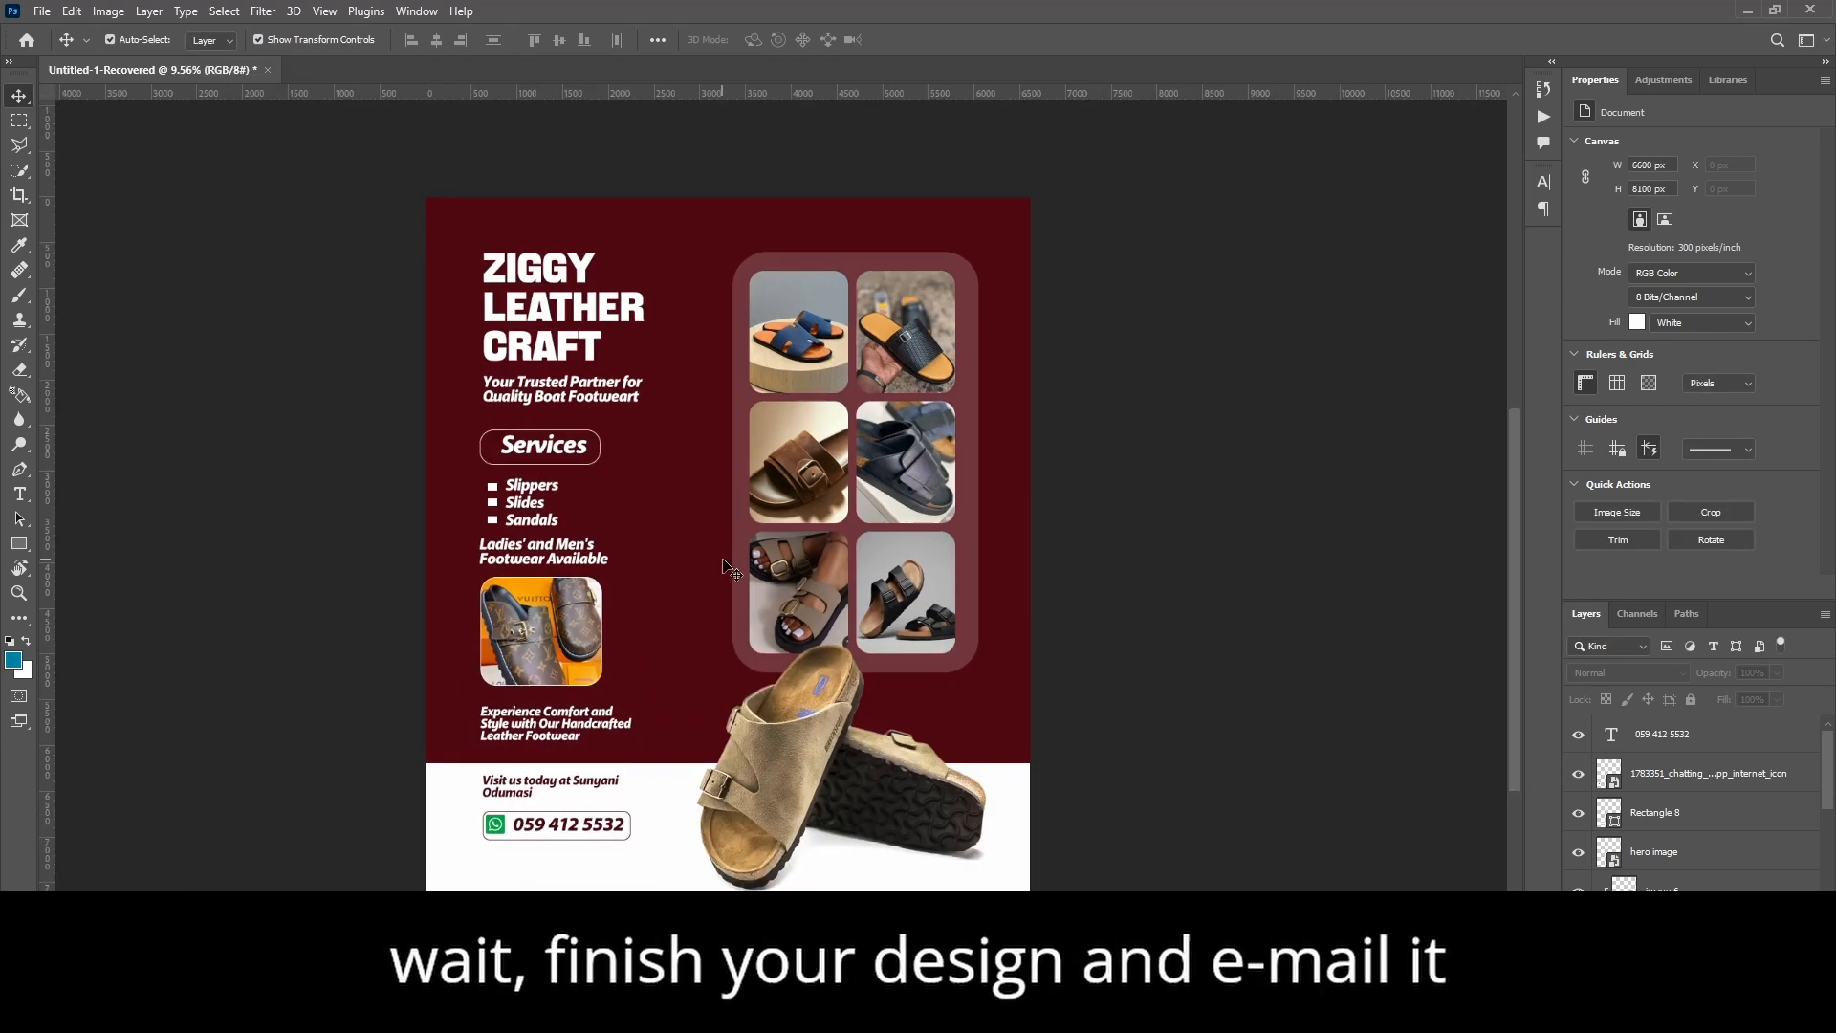
{"action": "scroll", "coordinate": [755, 612], "scroll_direction": "up", "scroll_amount": 1}
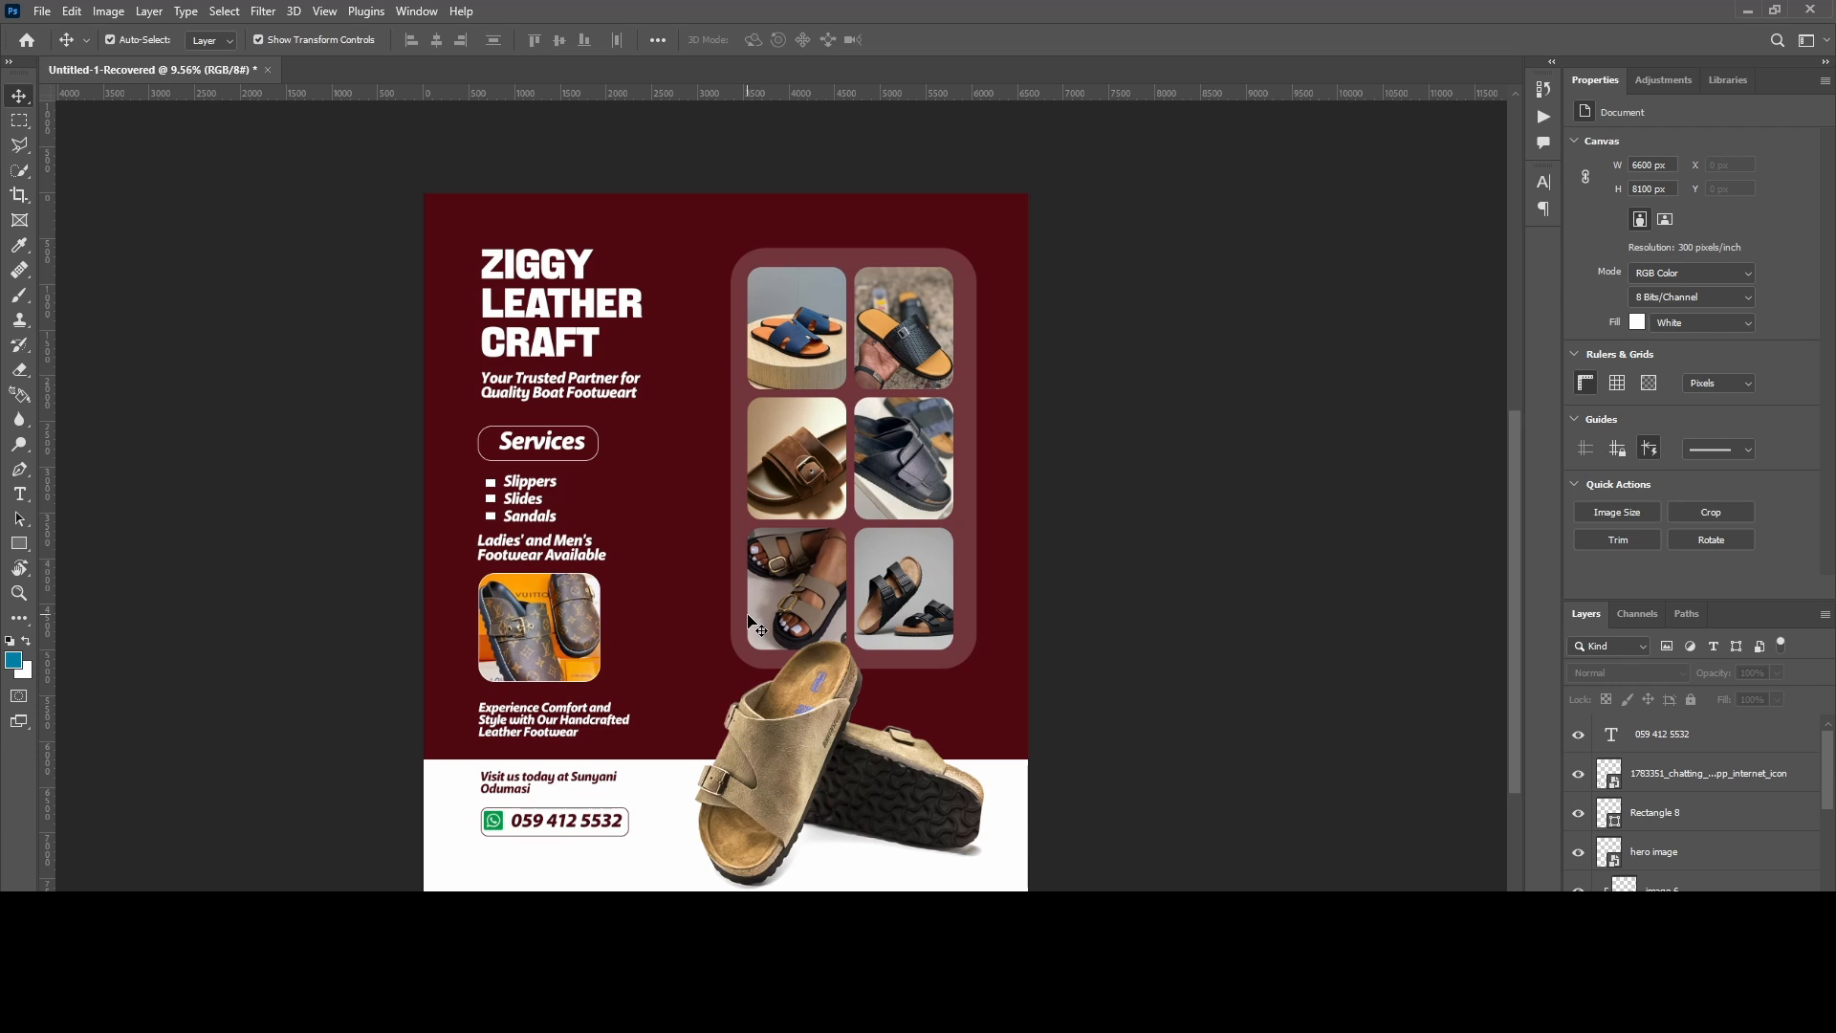
{"action": "scroll", "coordinate": [755, 627], "scroll_direction": "down", "scroll_amount": 1}
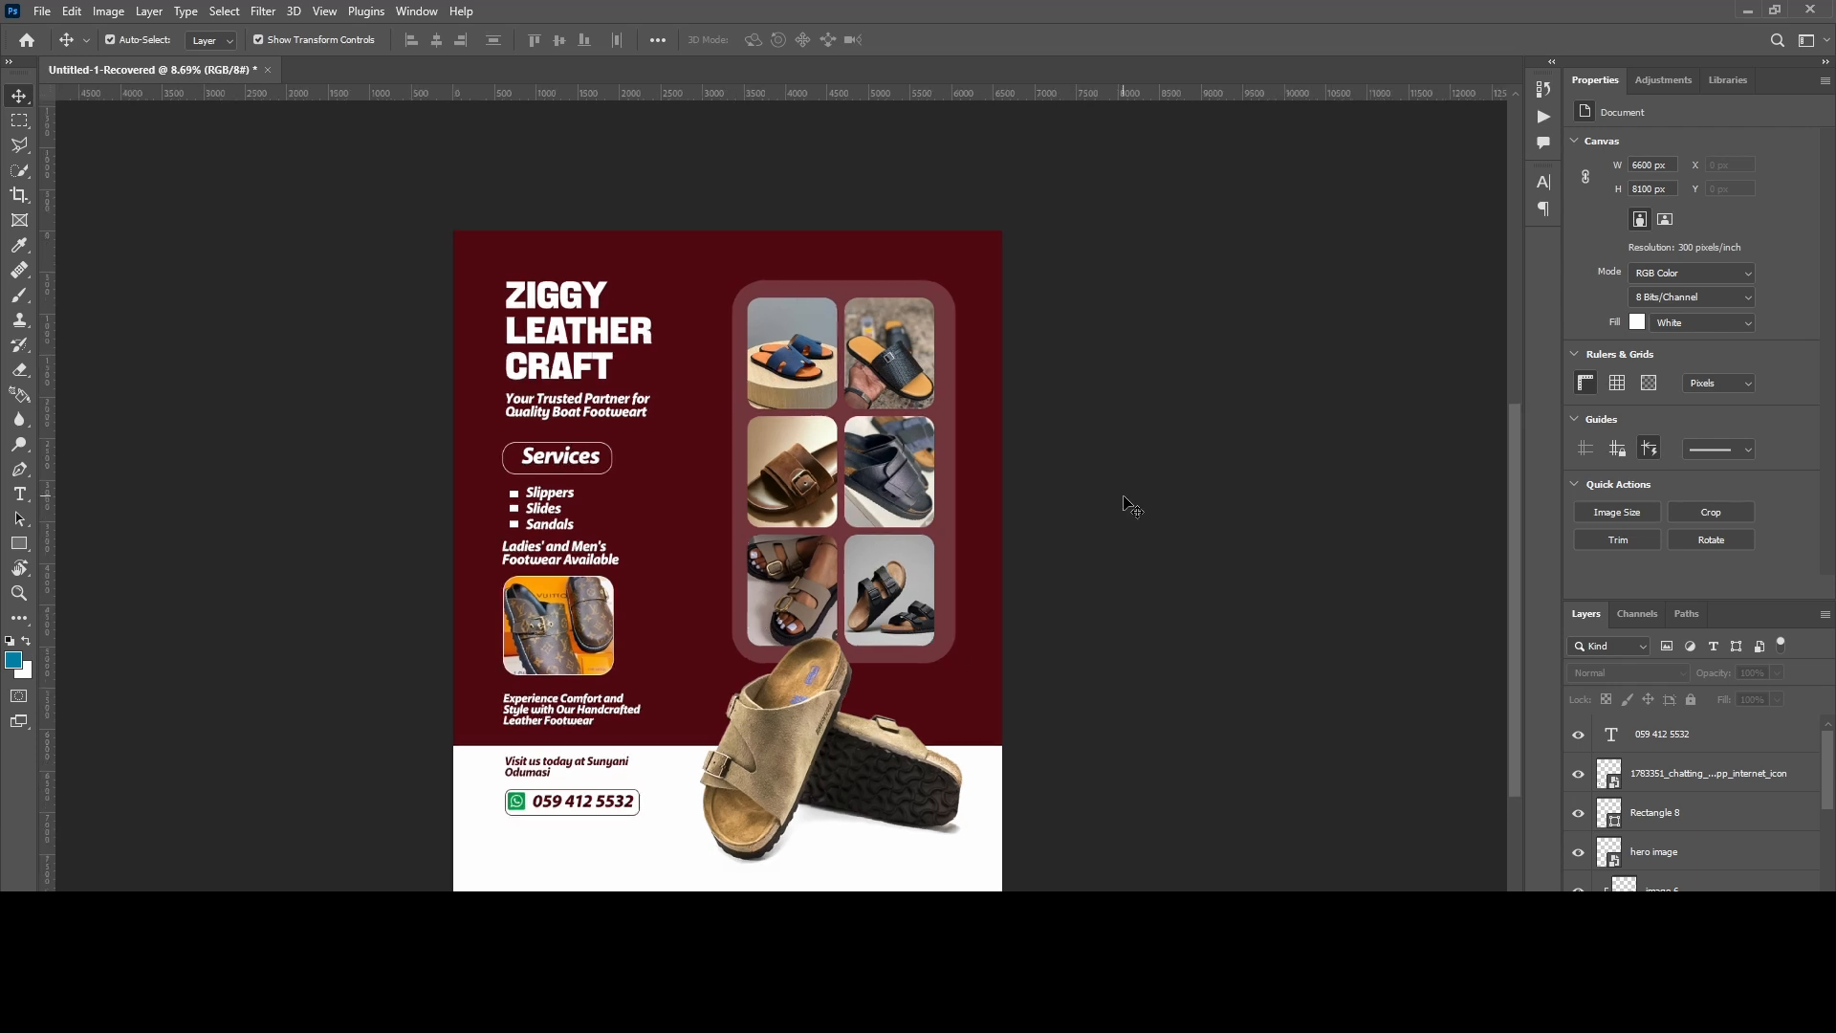